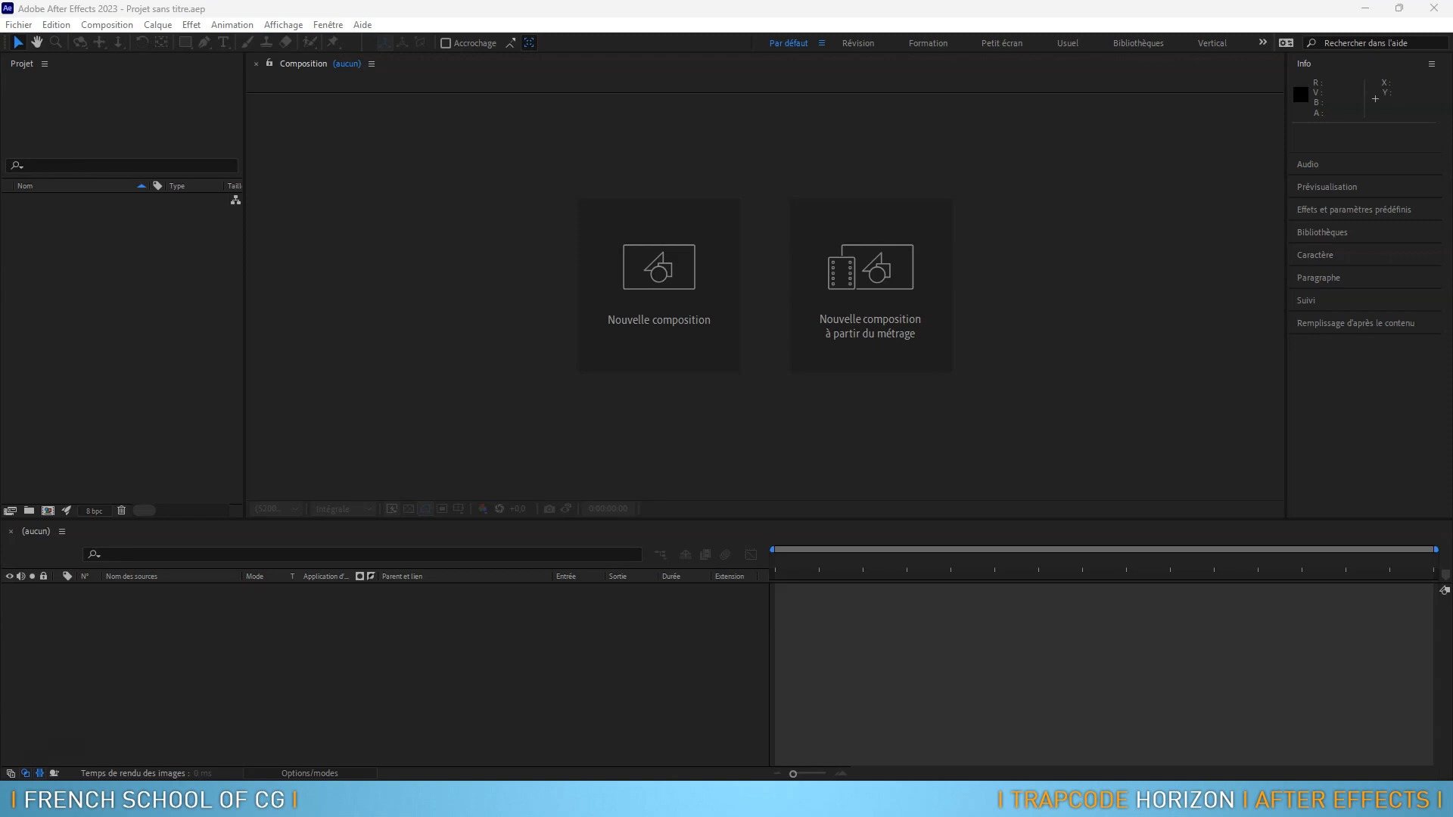
Create a composition named "horizon degrade" with the HD 1920x1080 25 fps preset and a duration of 10 seconds
left_click(116, 25)
left_click(118, 41)
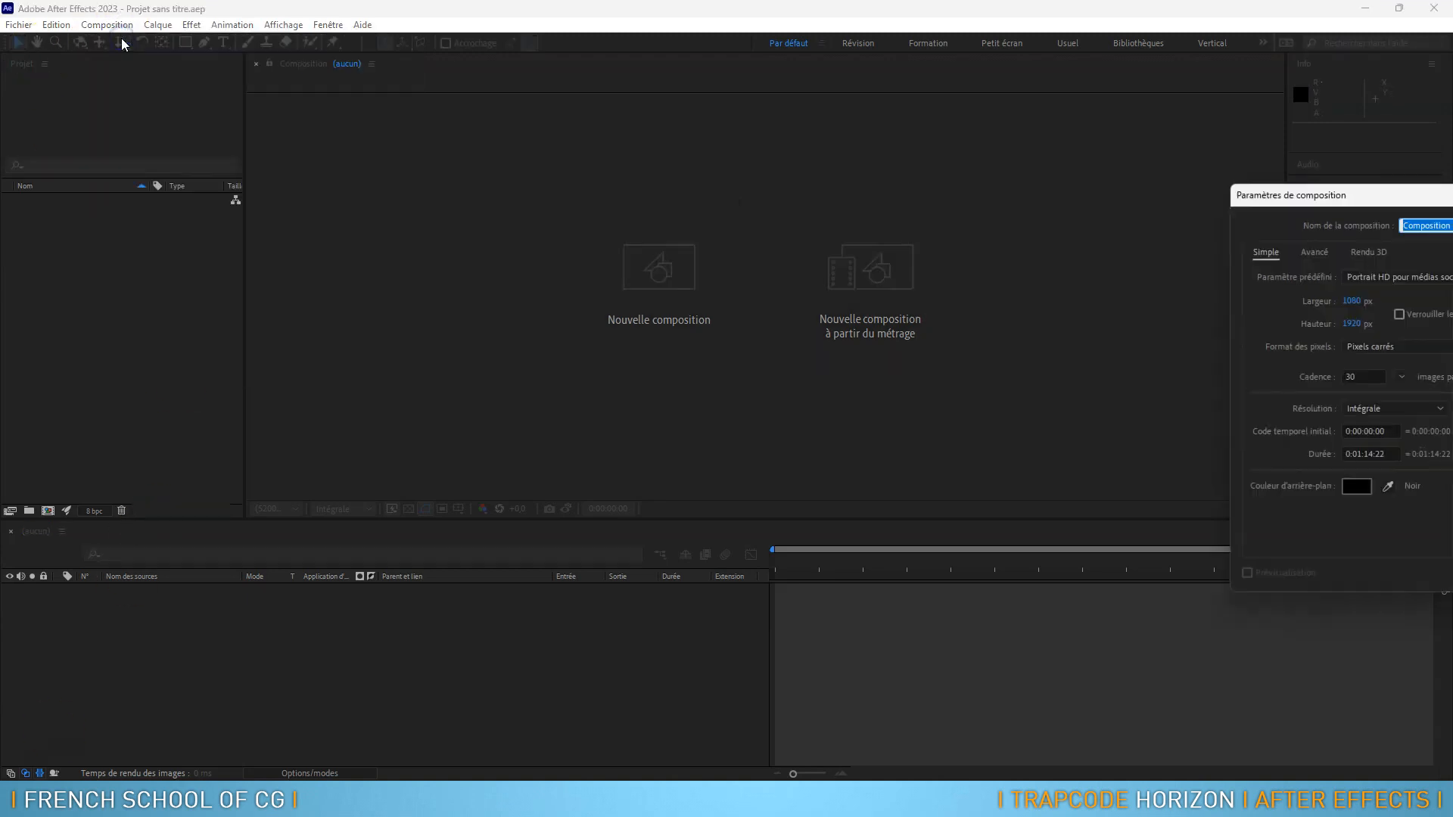
left_click_drag(1409, 198, 665, 206)
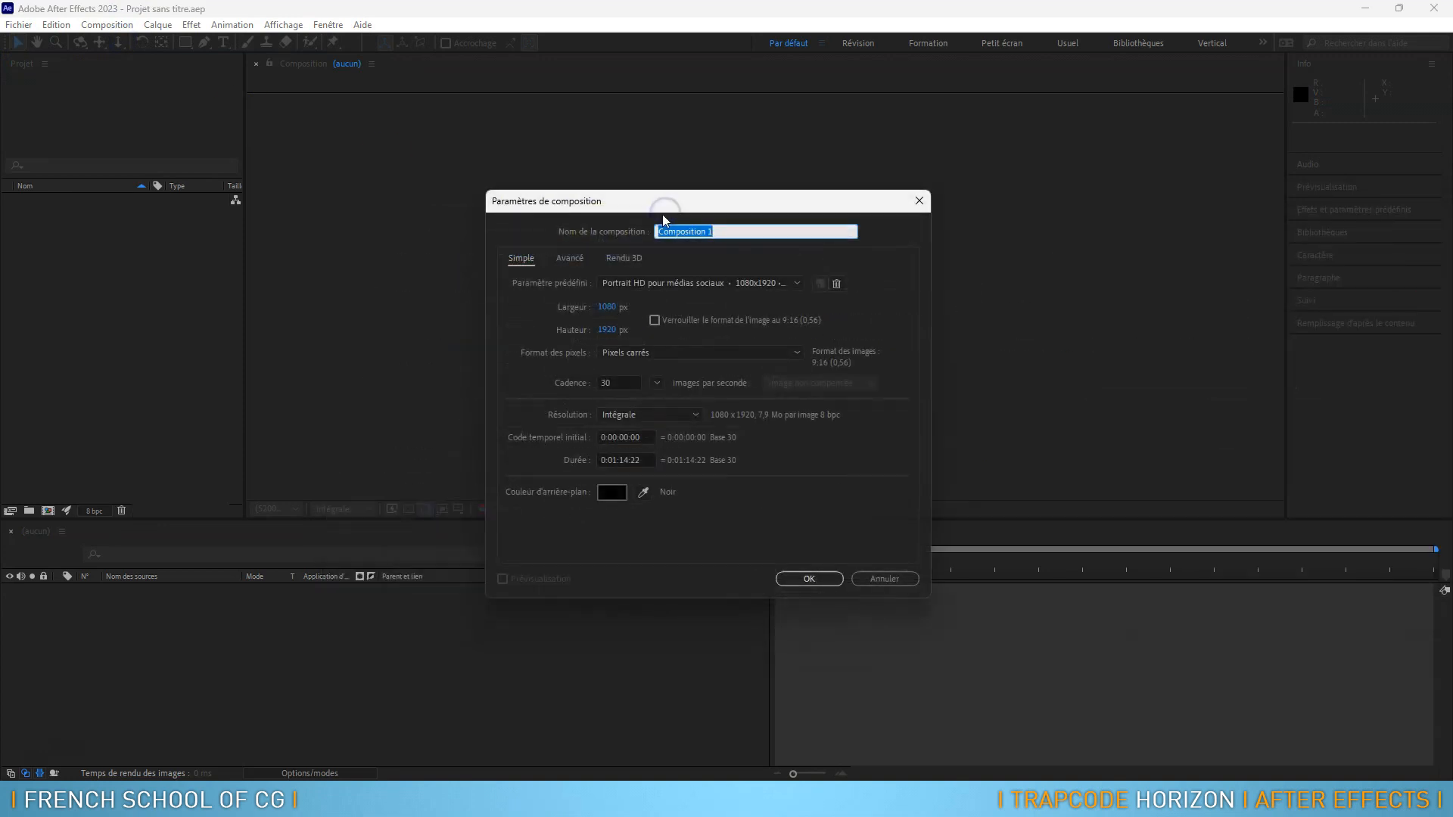
type("horizon degrade")
left_click(684, 284)
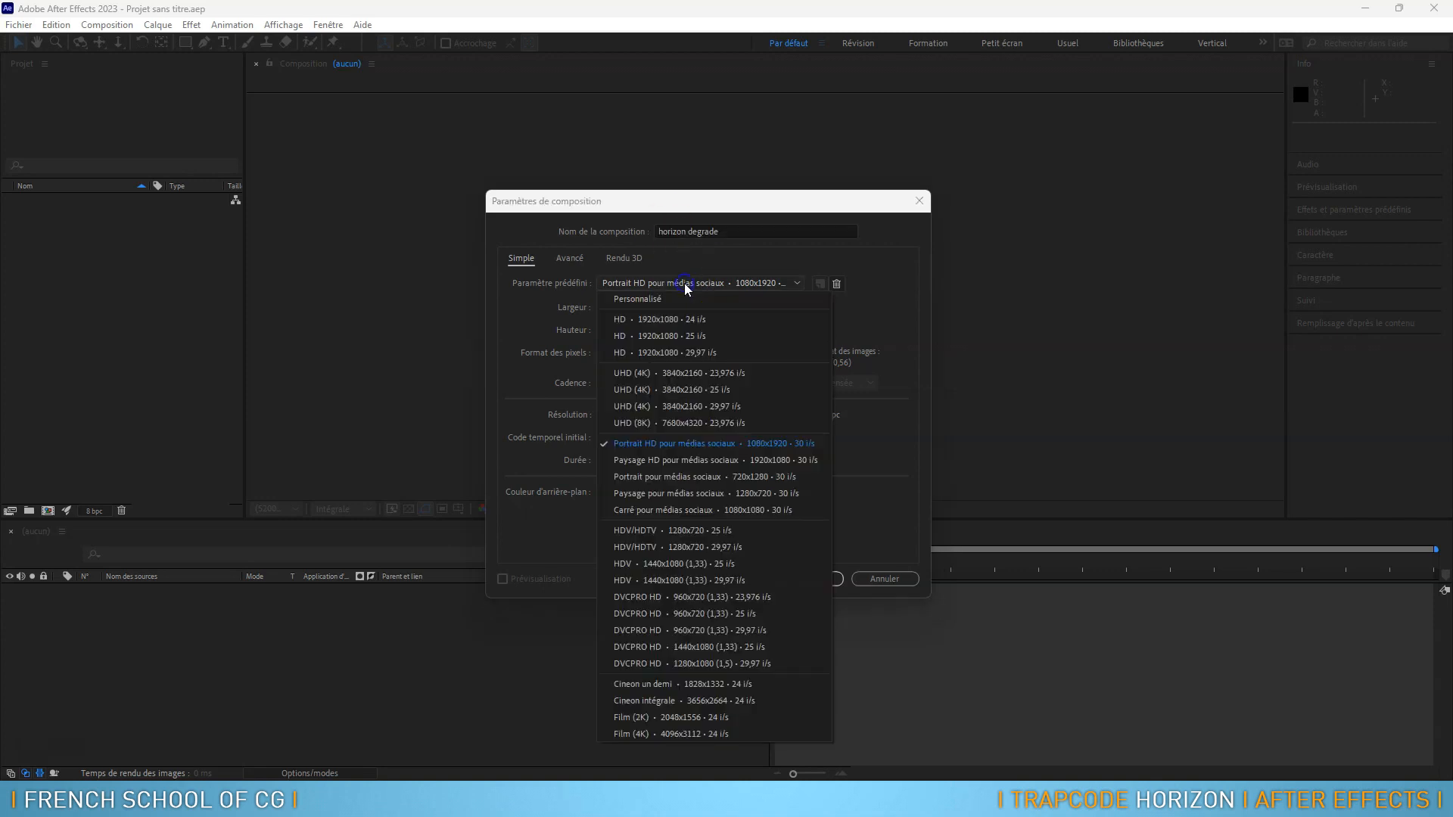
left_click(665, 347)
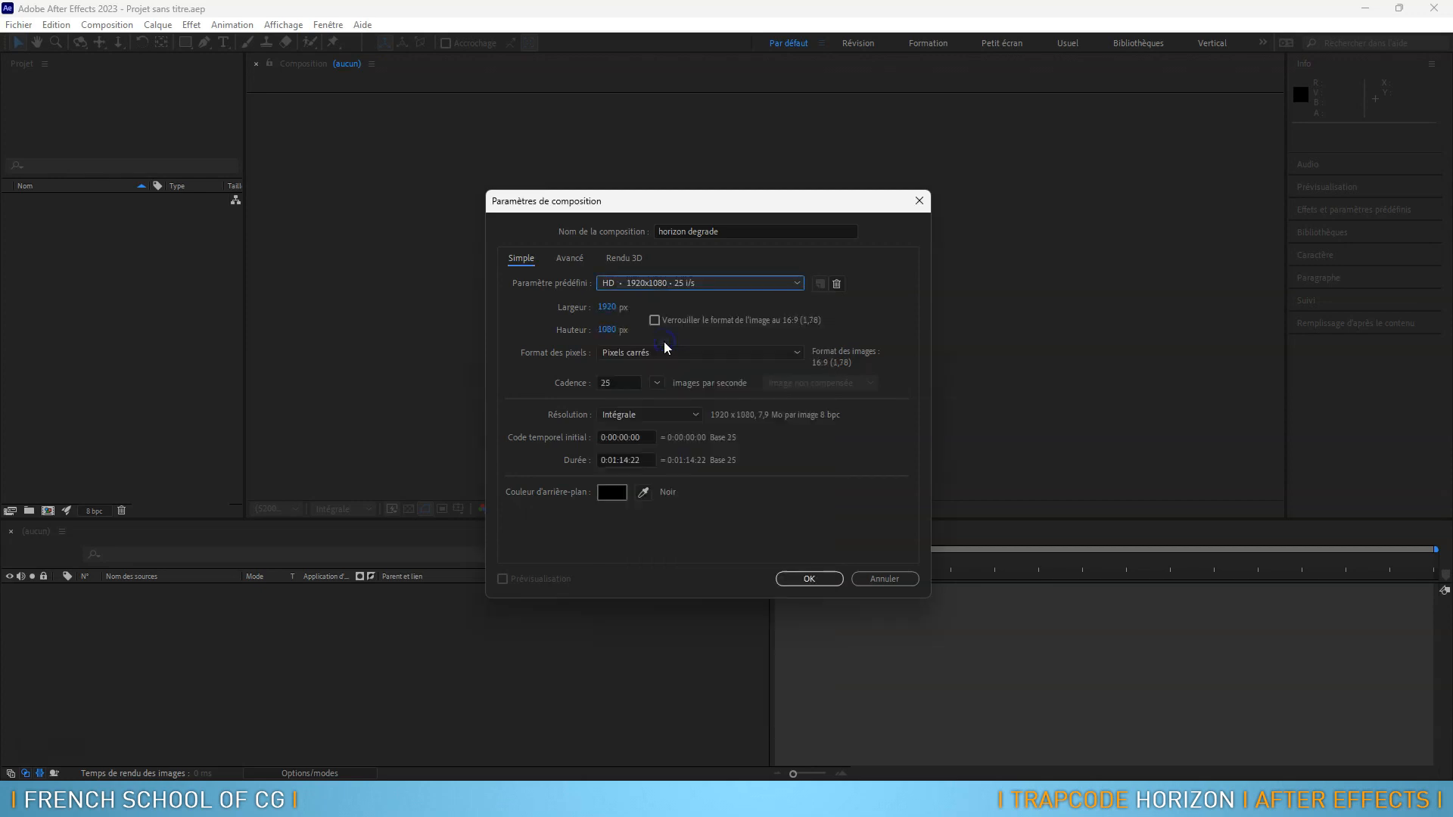
left_click(556, 461)
type("1000")
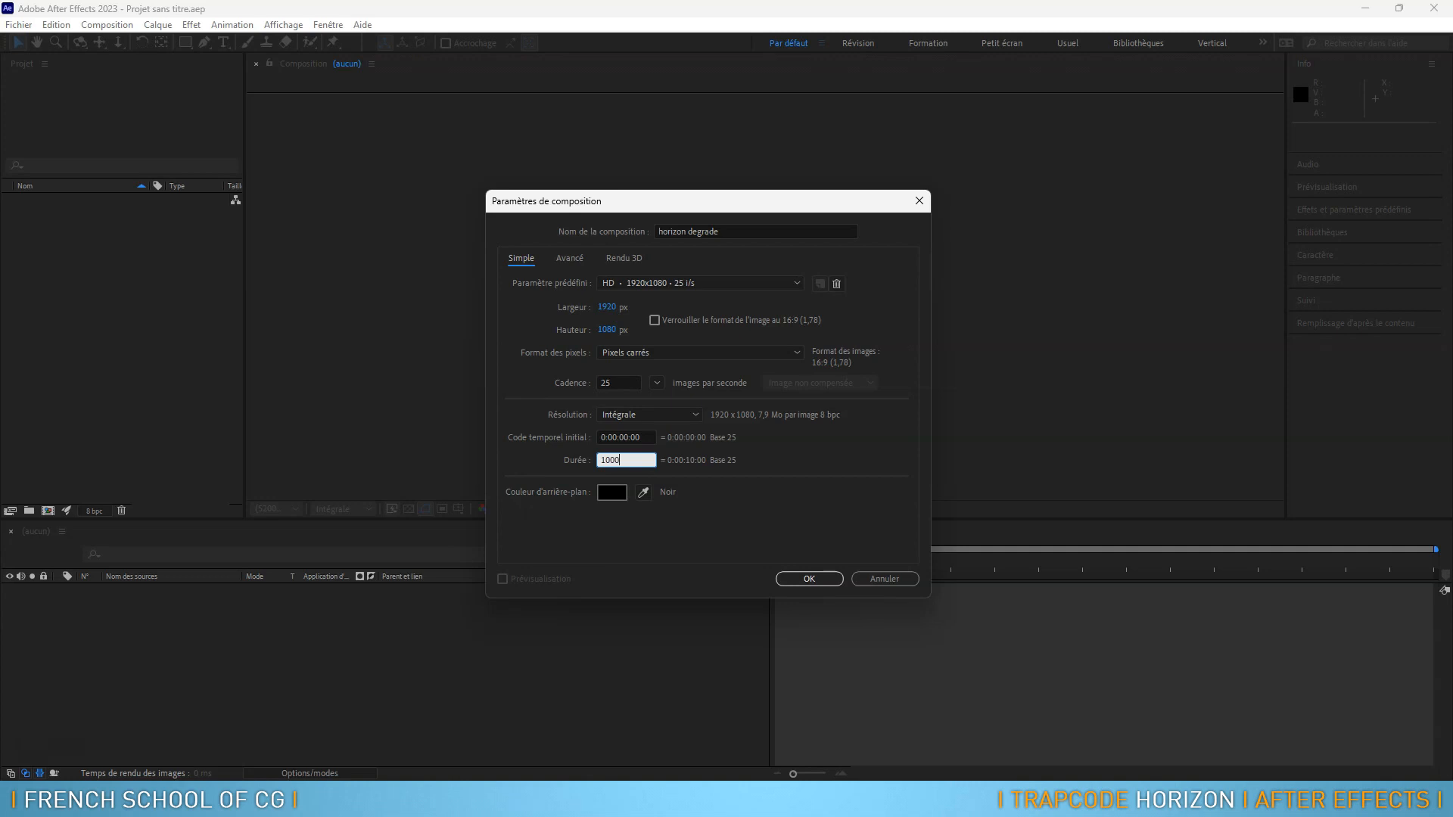
left_click(821, 578)
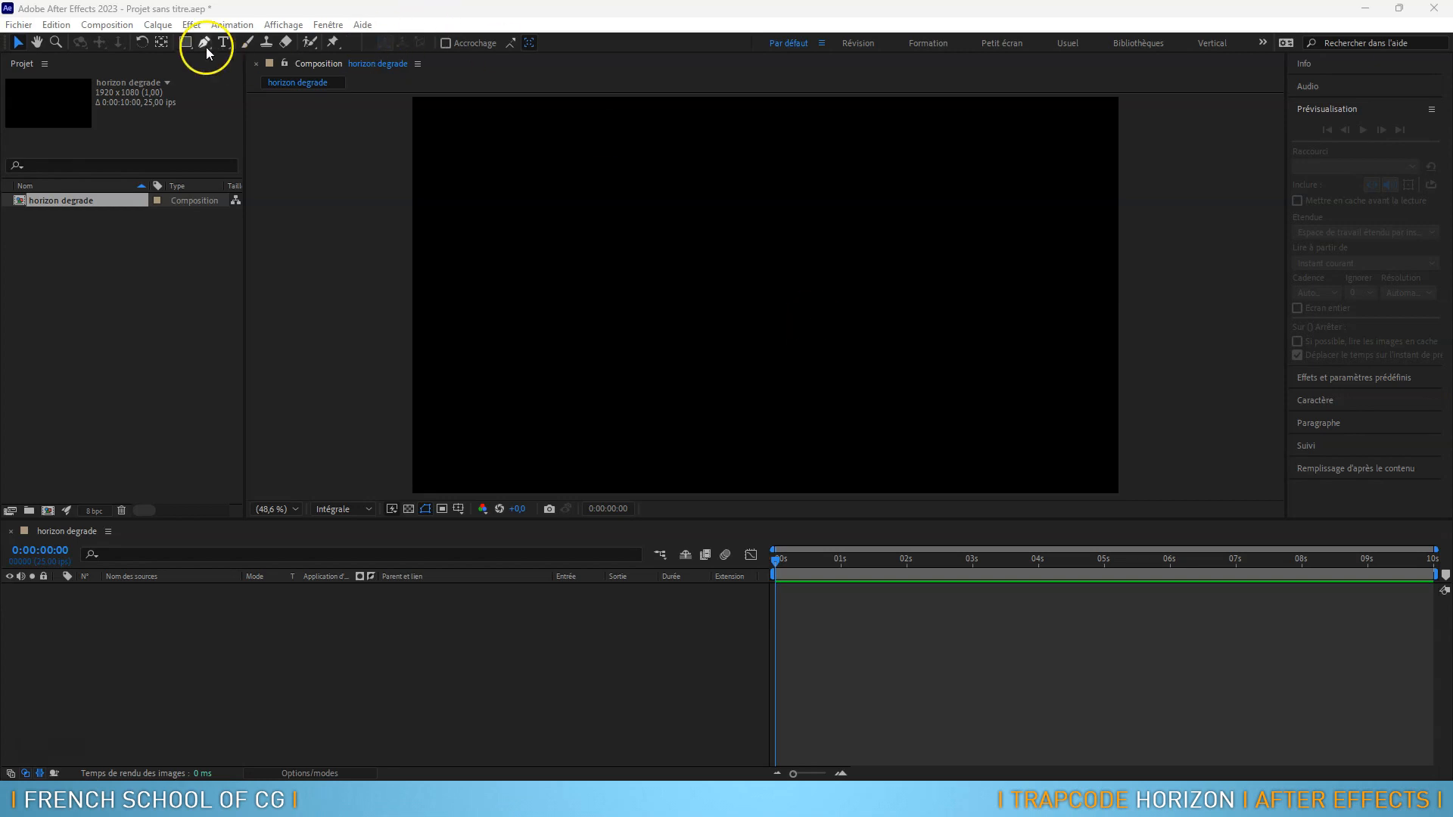
Add a white solid layer named "Horizon" at the full composition size
left_click(157, 24)
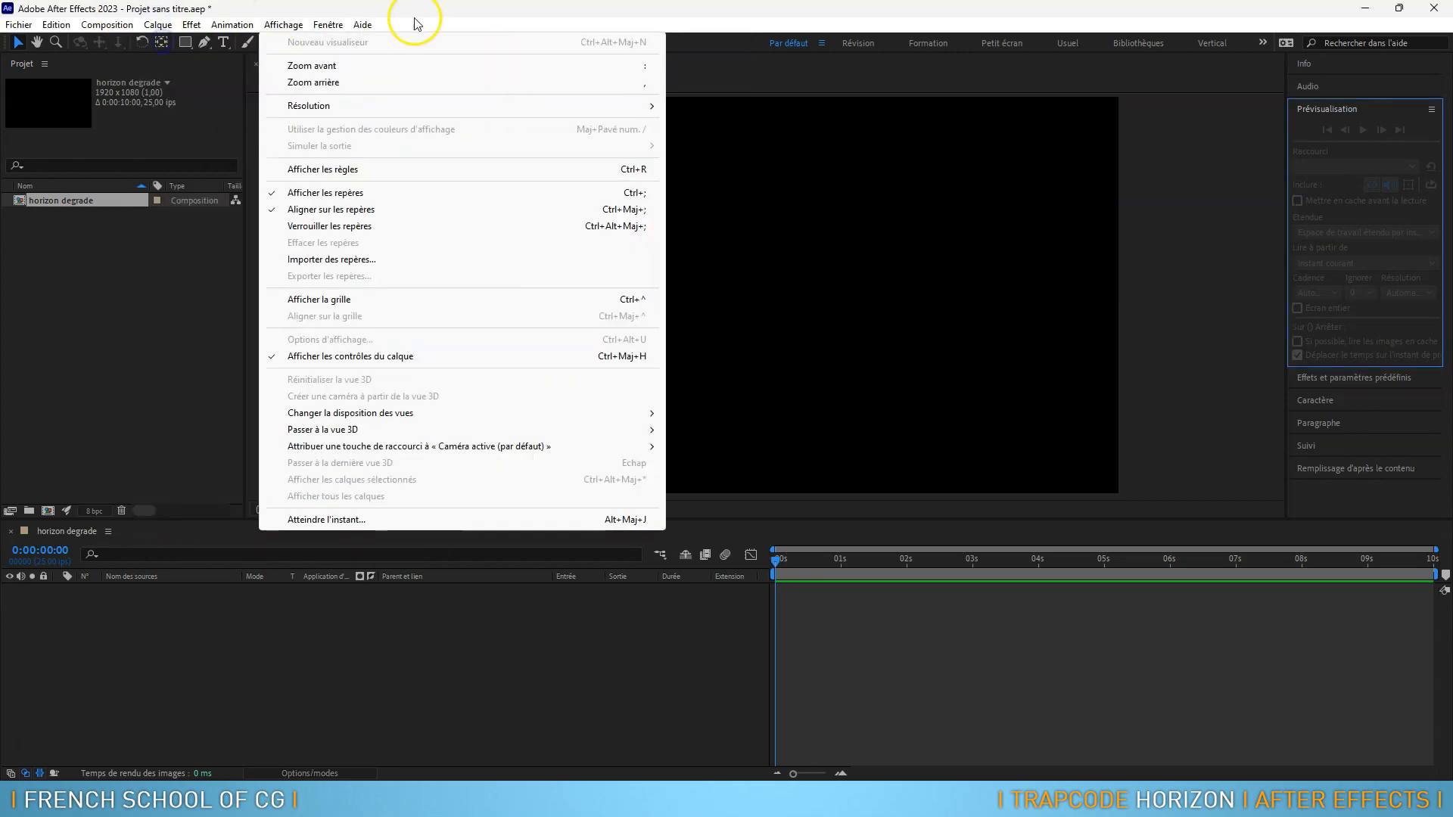
mouse_move(200, 46)
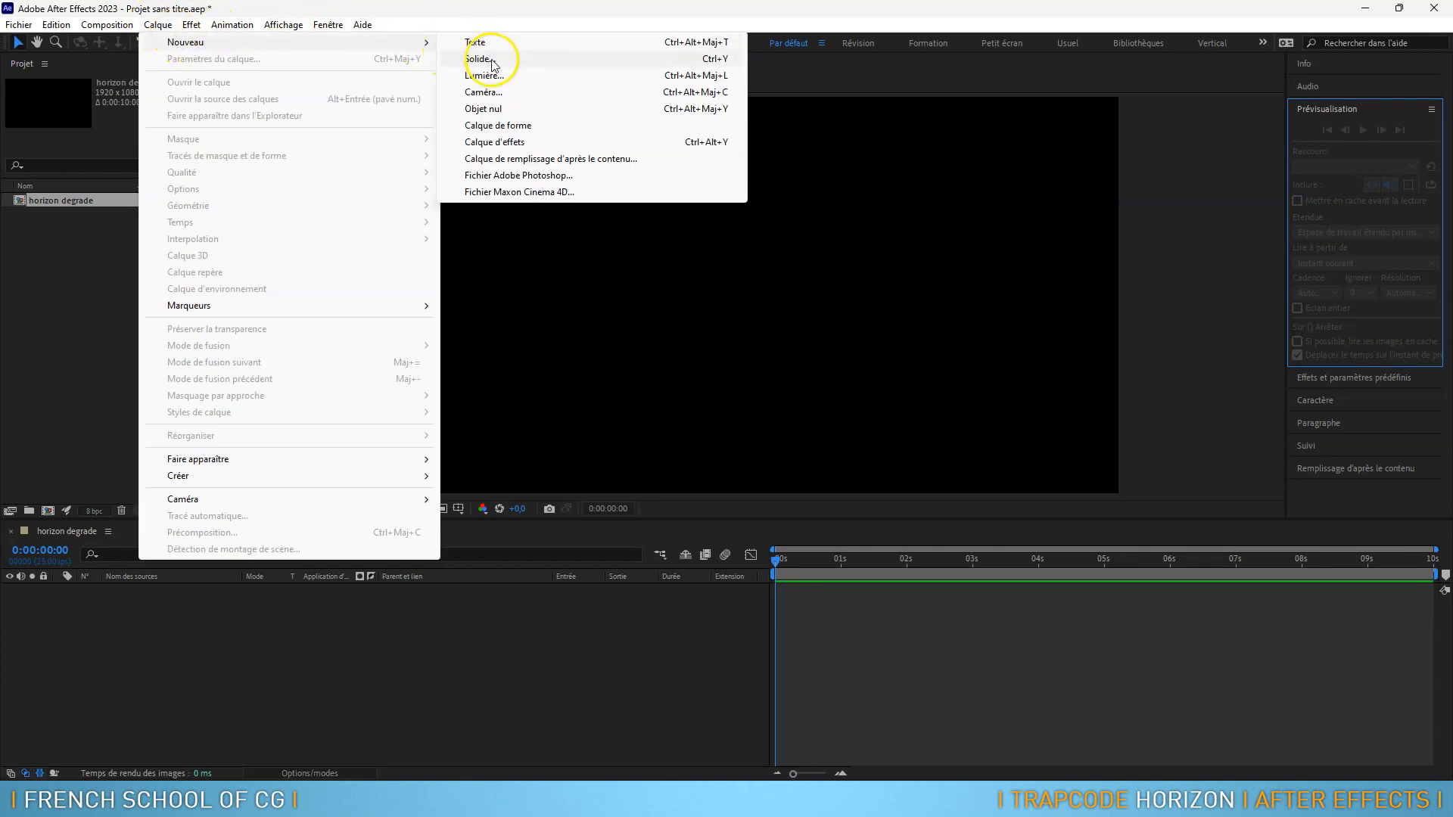
left_click(706, 60)
left_click(1328, 242)
left_click_drag(1328, 242, 733, 149)
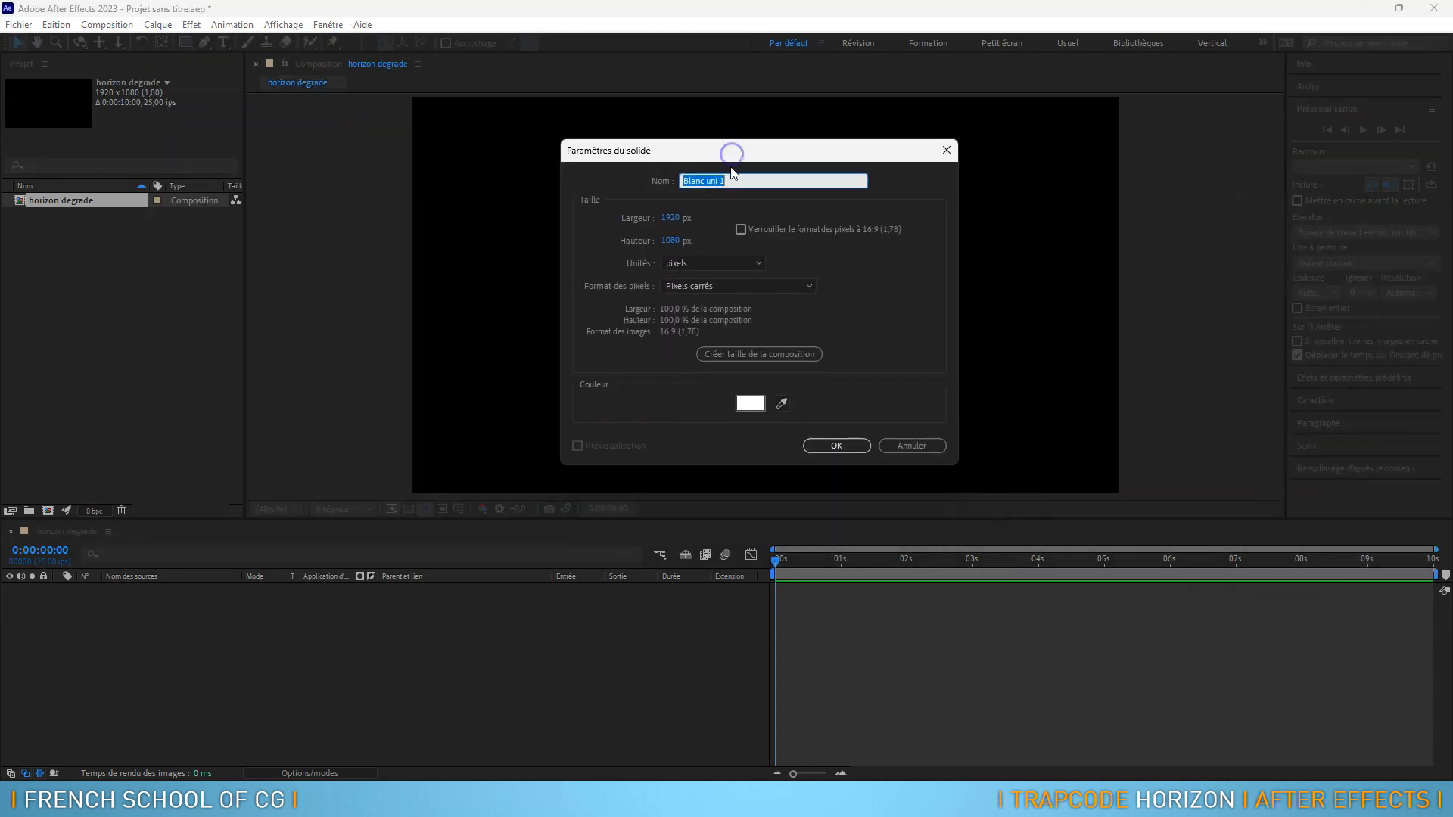
left_click(757, 353)
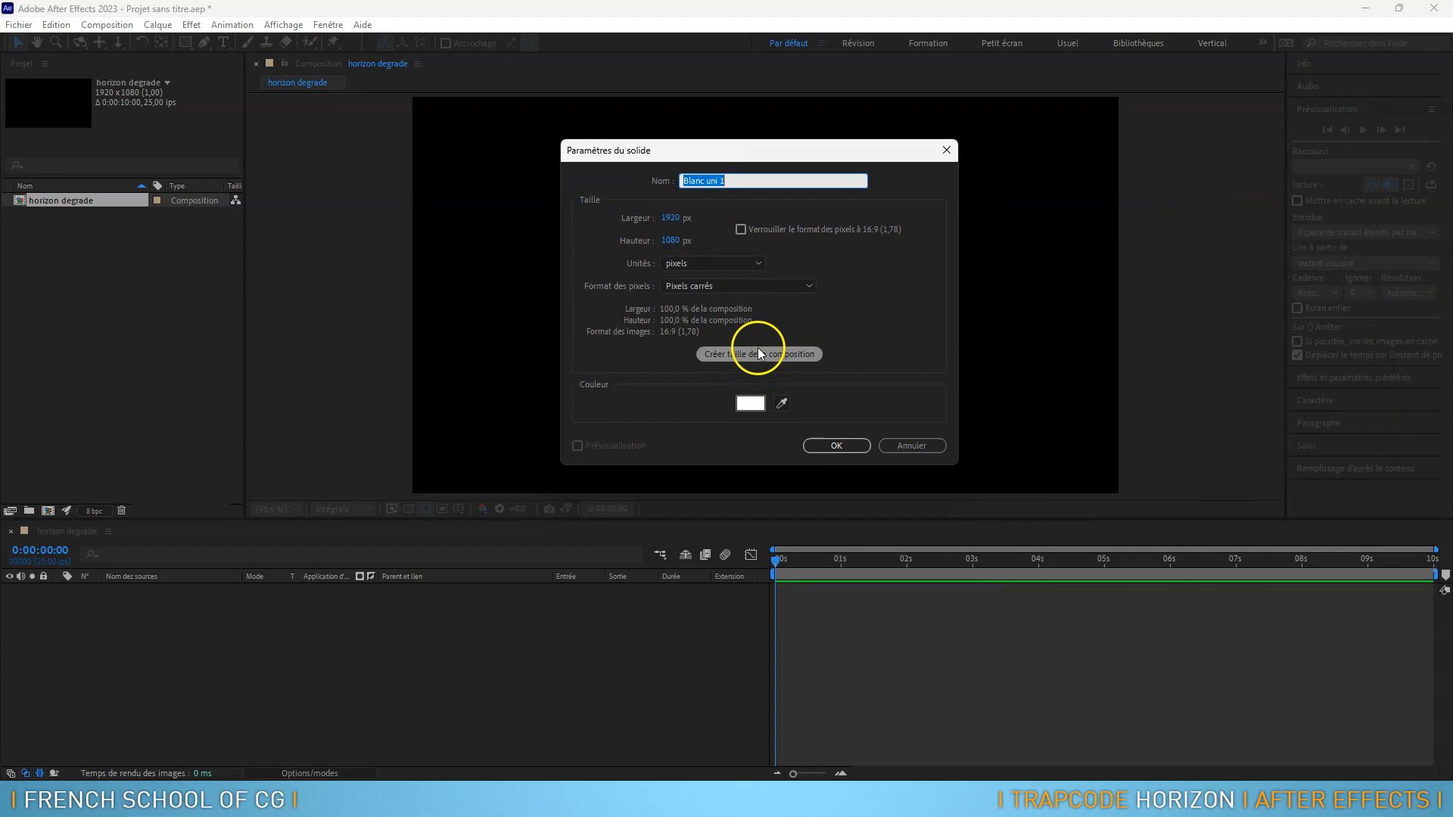
left_click(734, 181)
type("H")
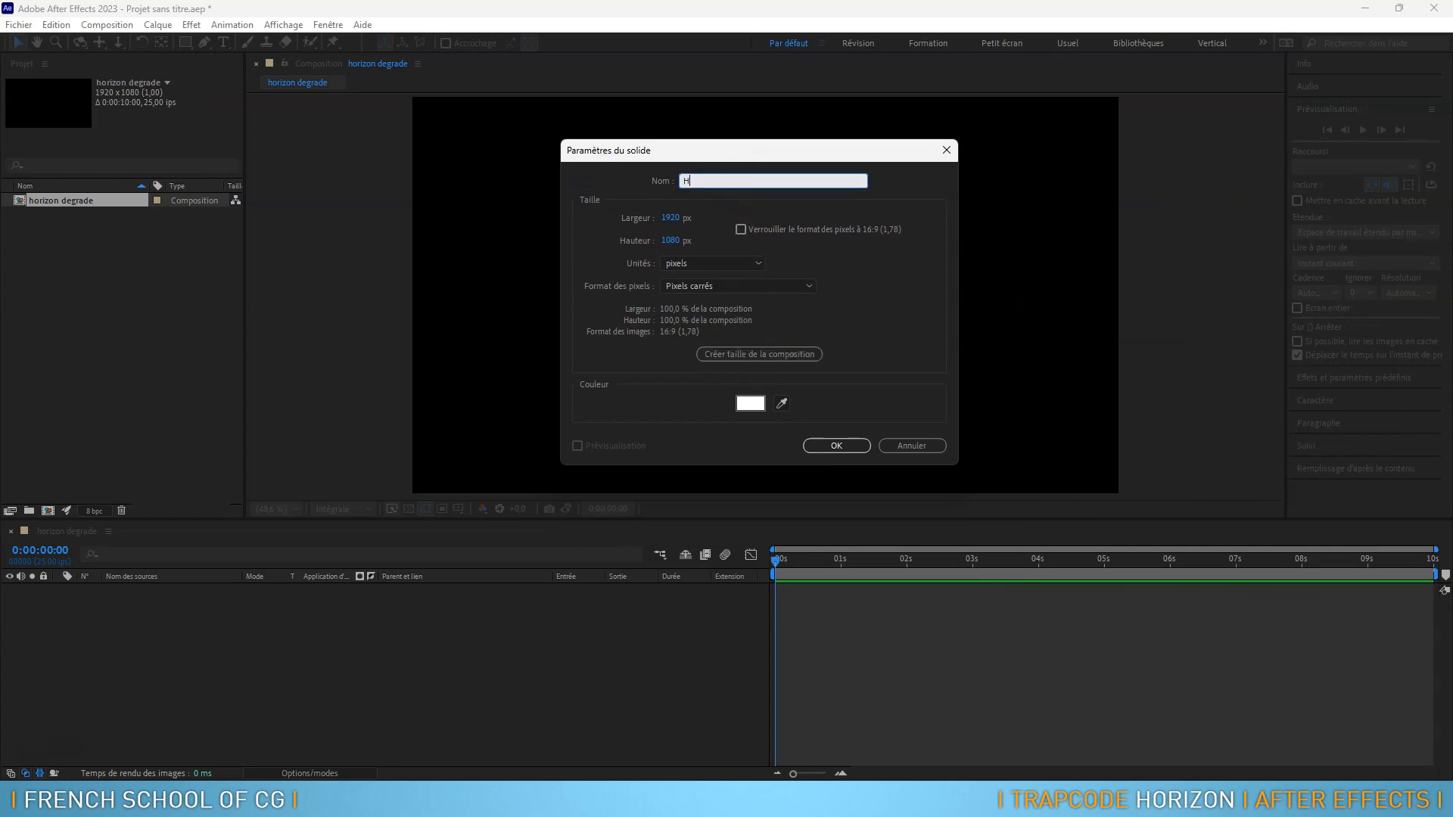
type("orizon")
left_click(837, 444)
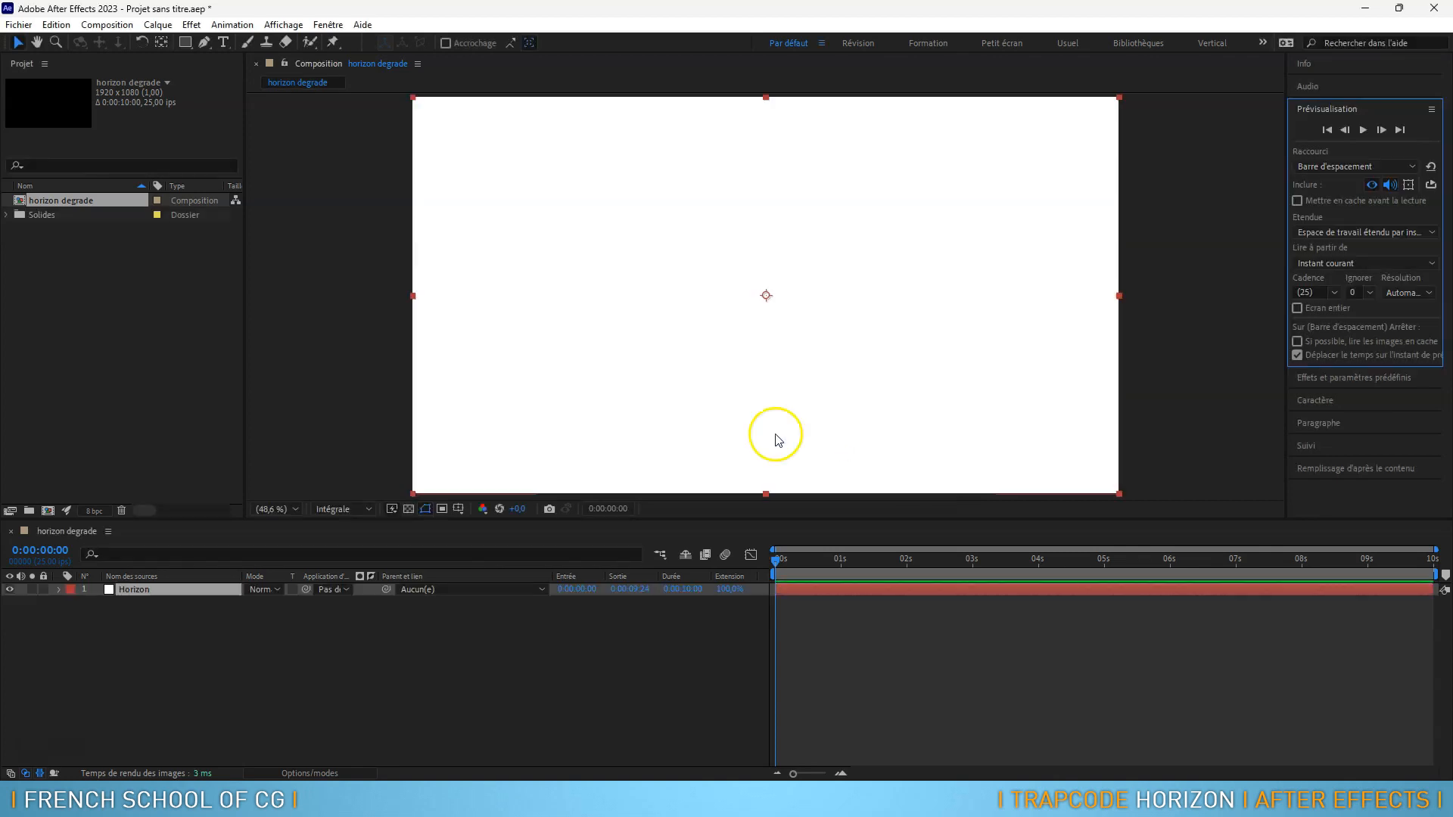
Apply the RG Trapcode Horizon effect to the Horizon solid
left_click(191, 25)
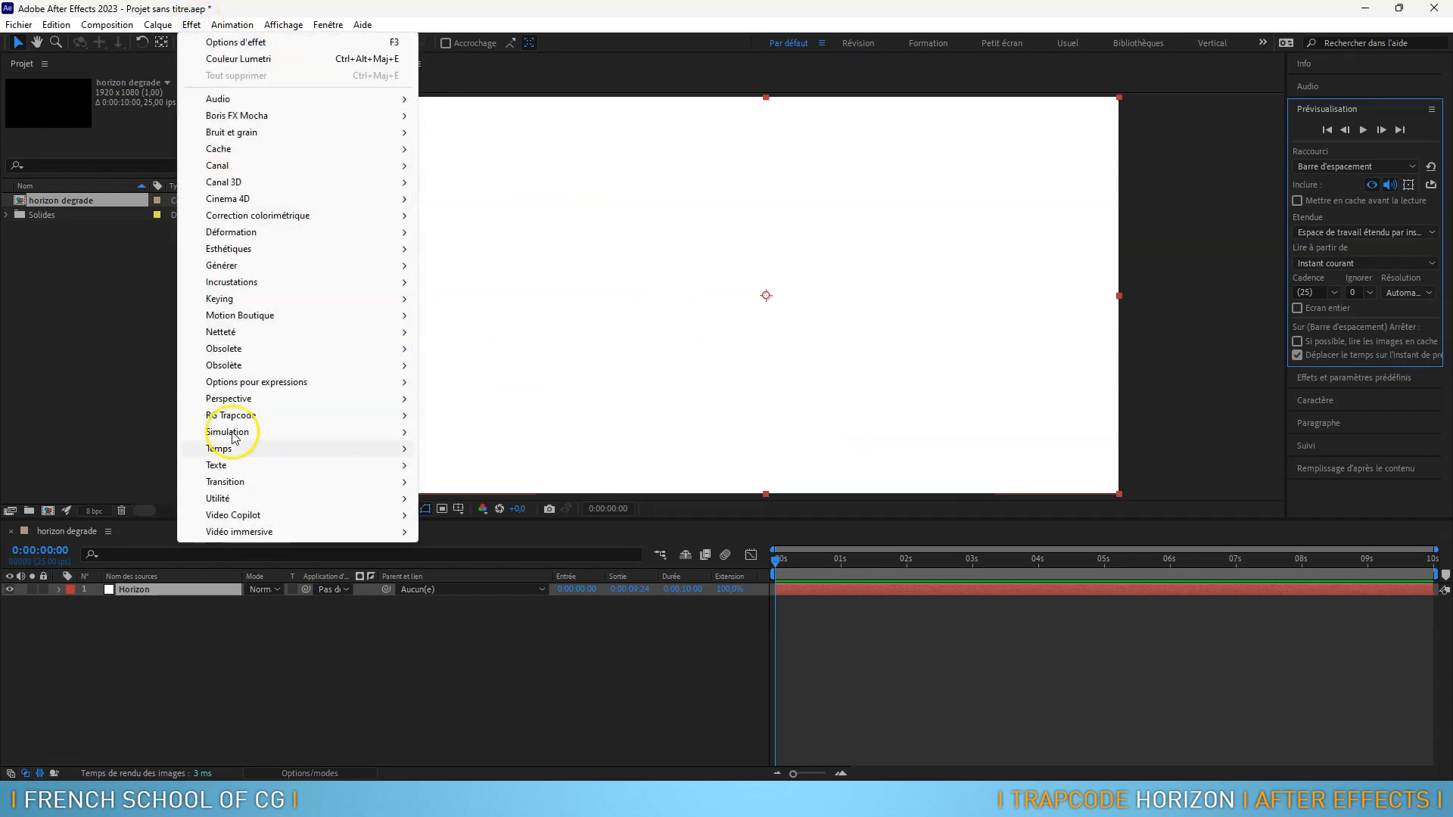
mouse_move(271, 415)
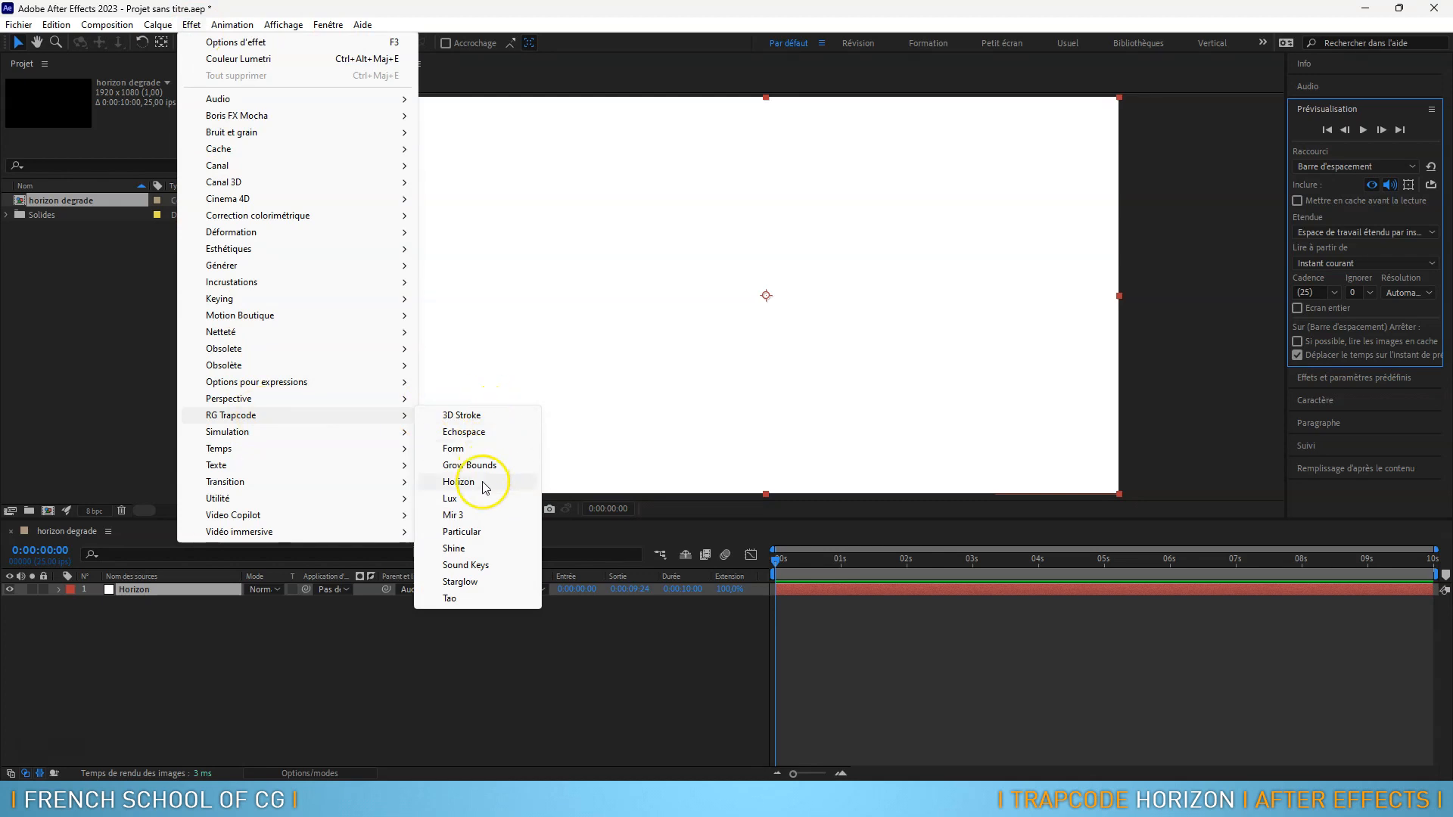
left_click(459, 482)
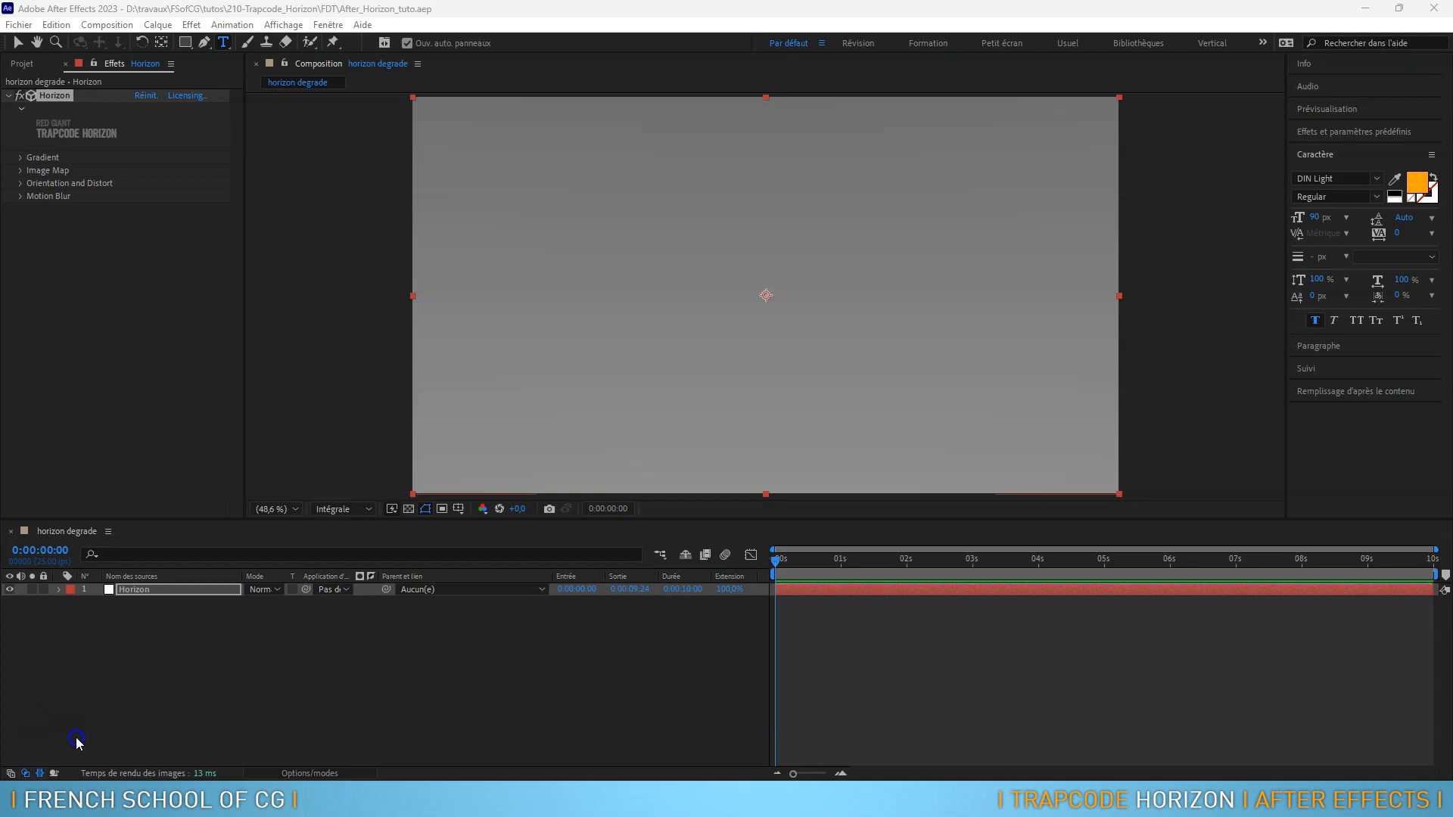
Hide the timeline's in, out and duration columns and show the layer switches instead of the modes
left_click(40, 772)
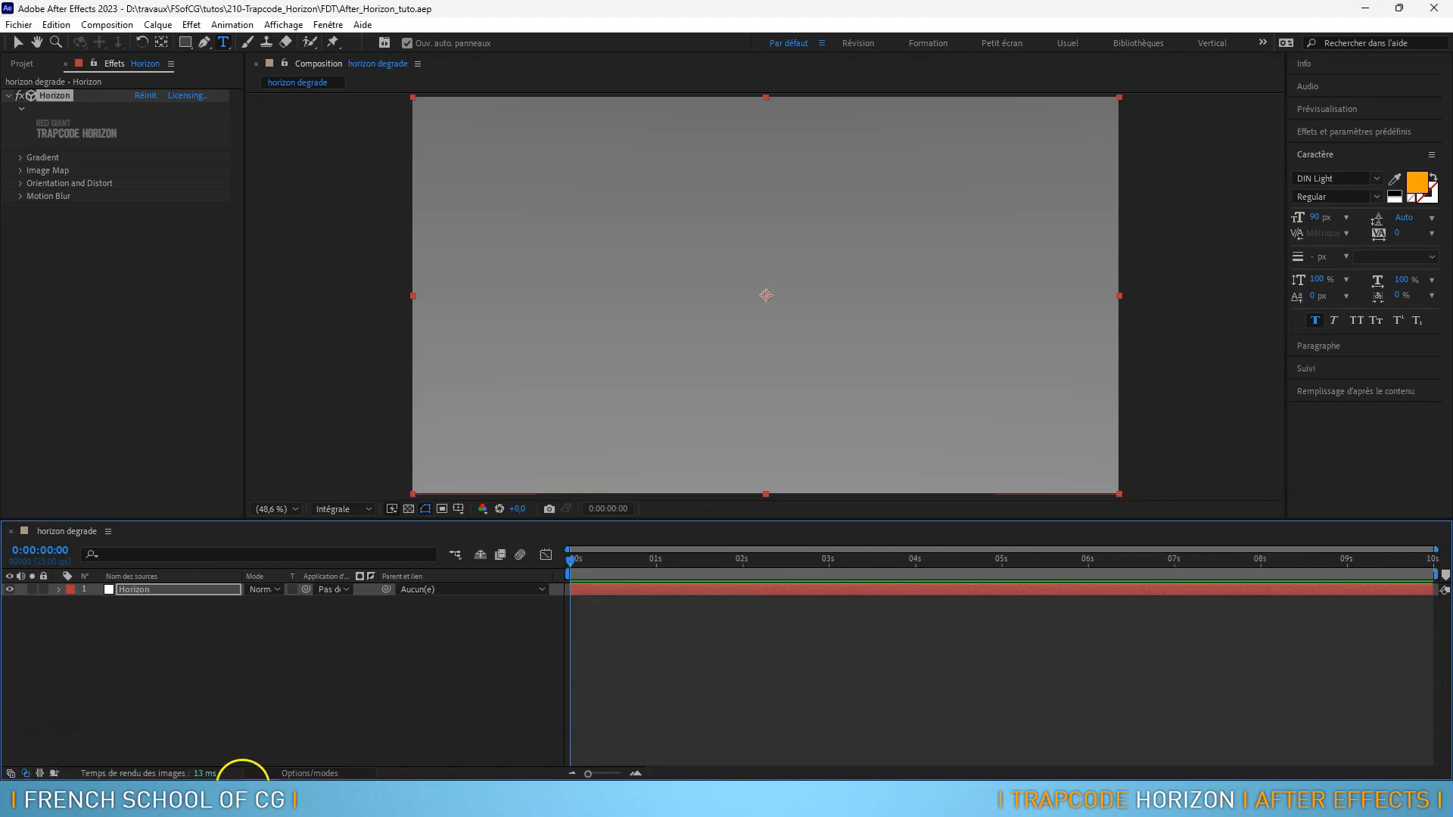
left_click(308, 774)
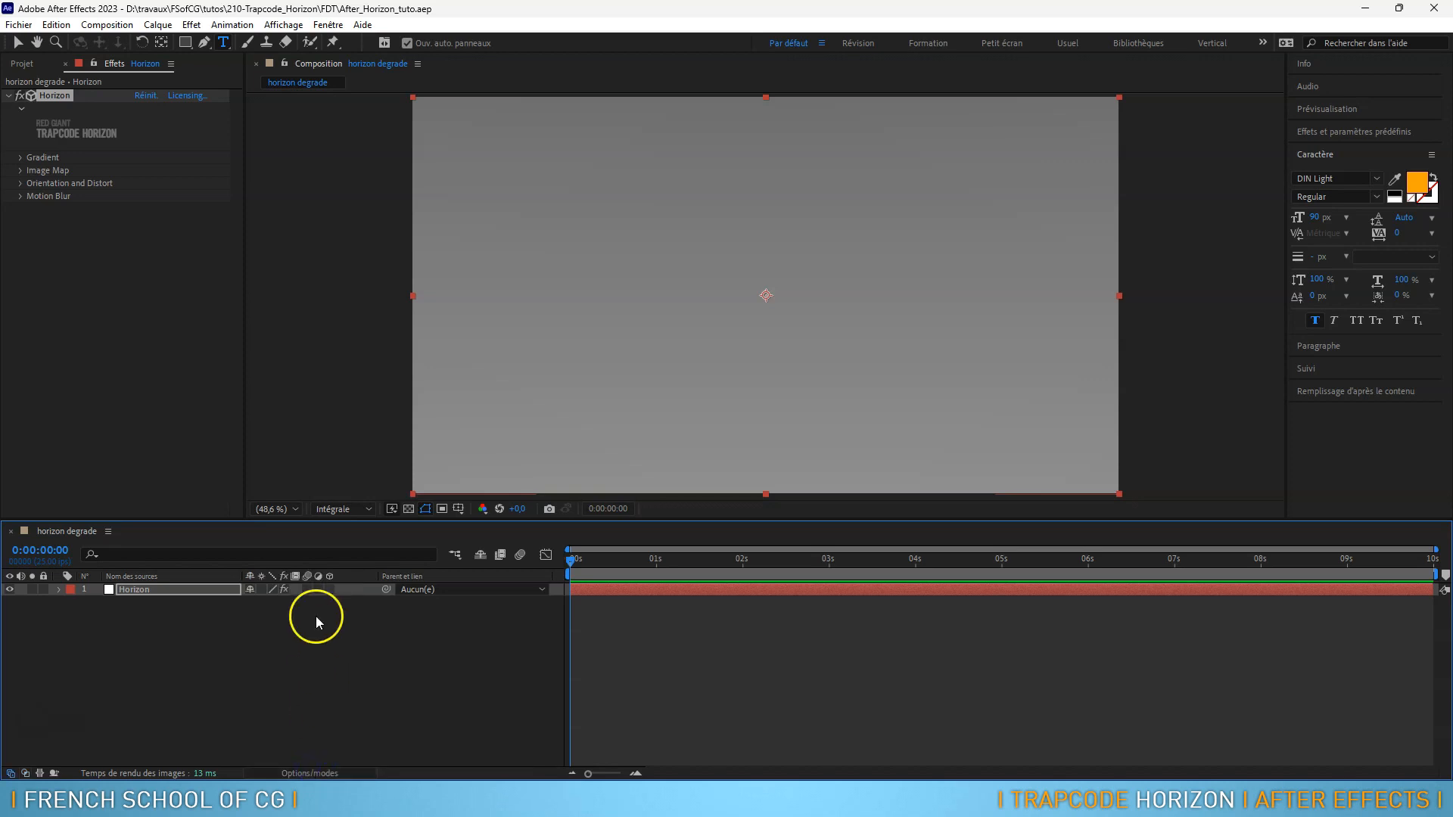
Add a text layer above the Horizon solid containing the word "horizon"
left_click(181, 587)
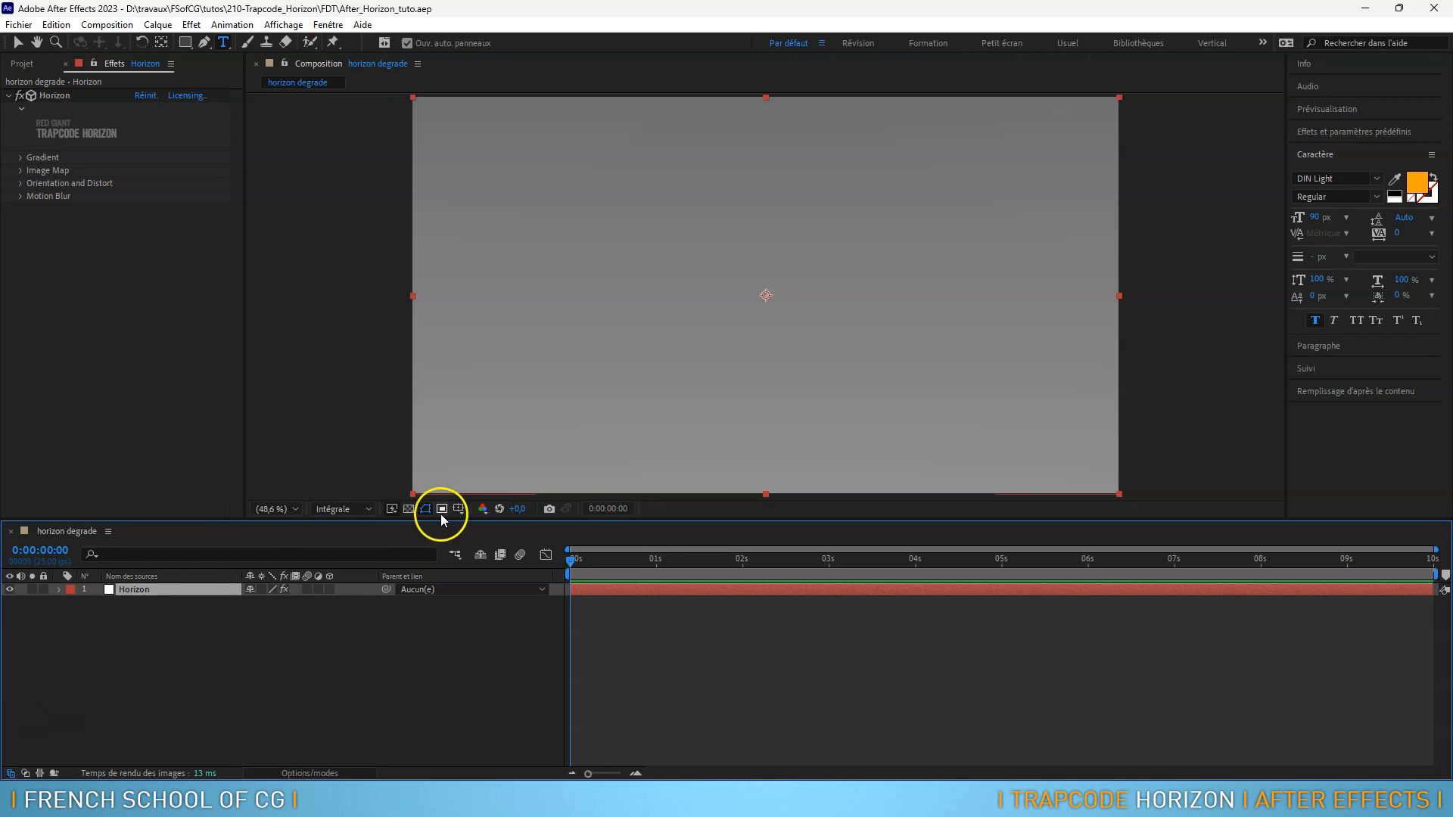
left_click(162, 26)
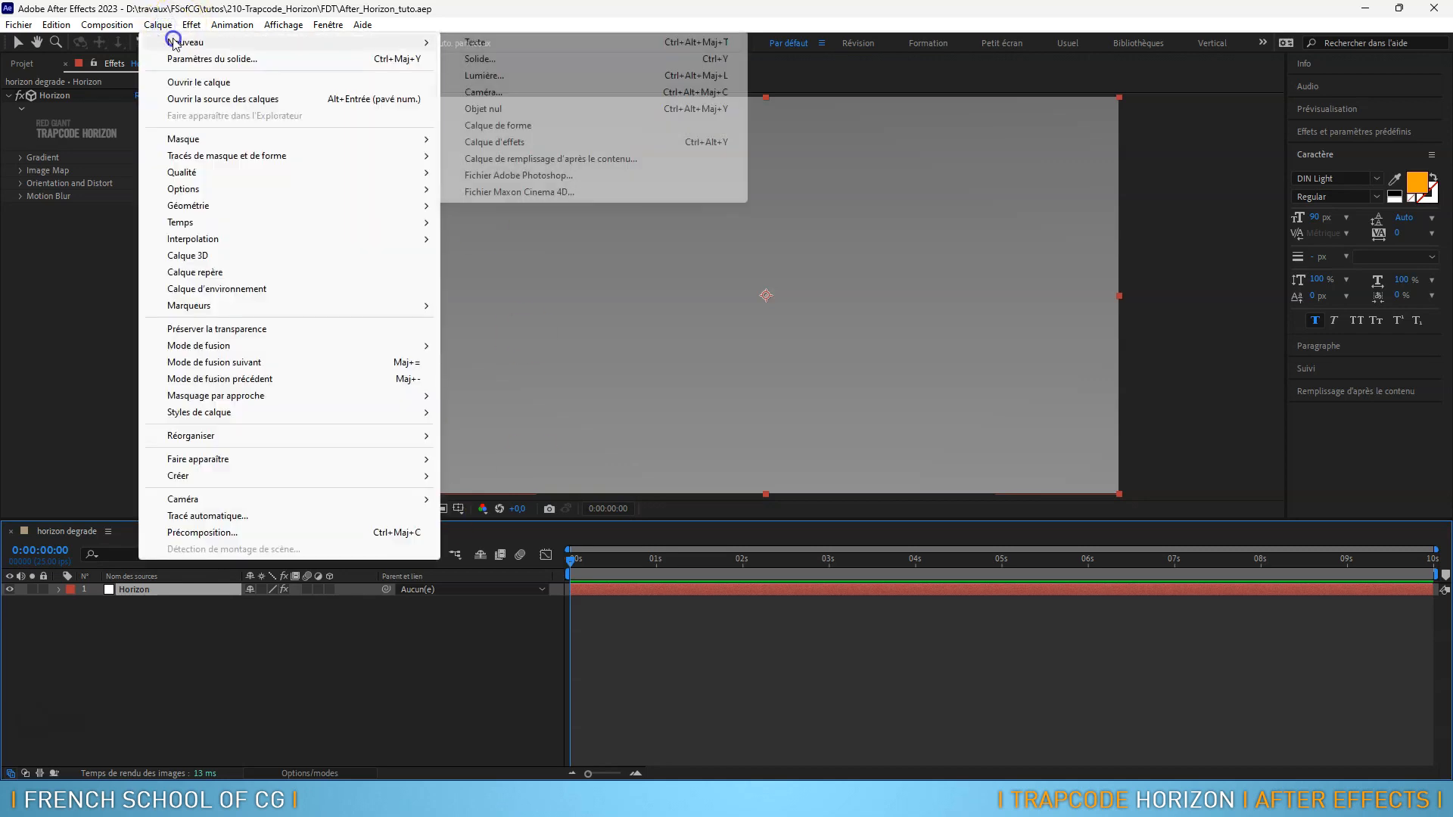
mouse_move(189, 42)
left_click(476, 46)
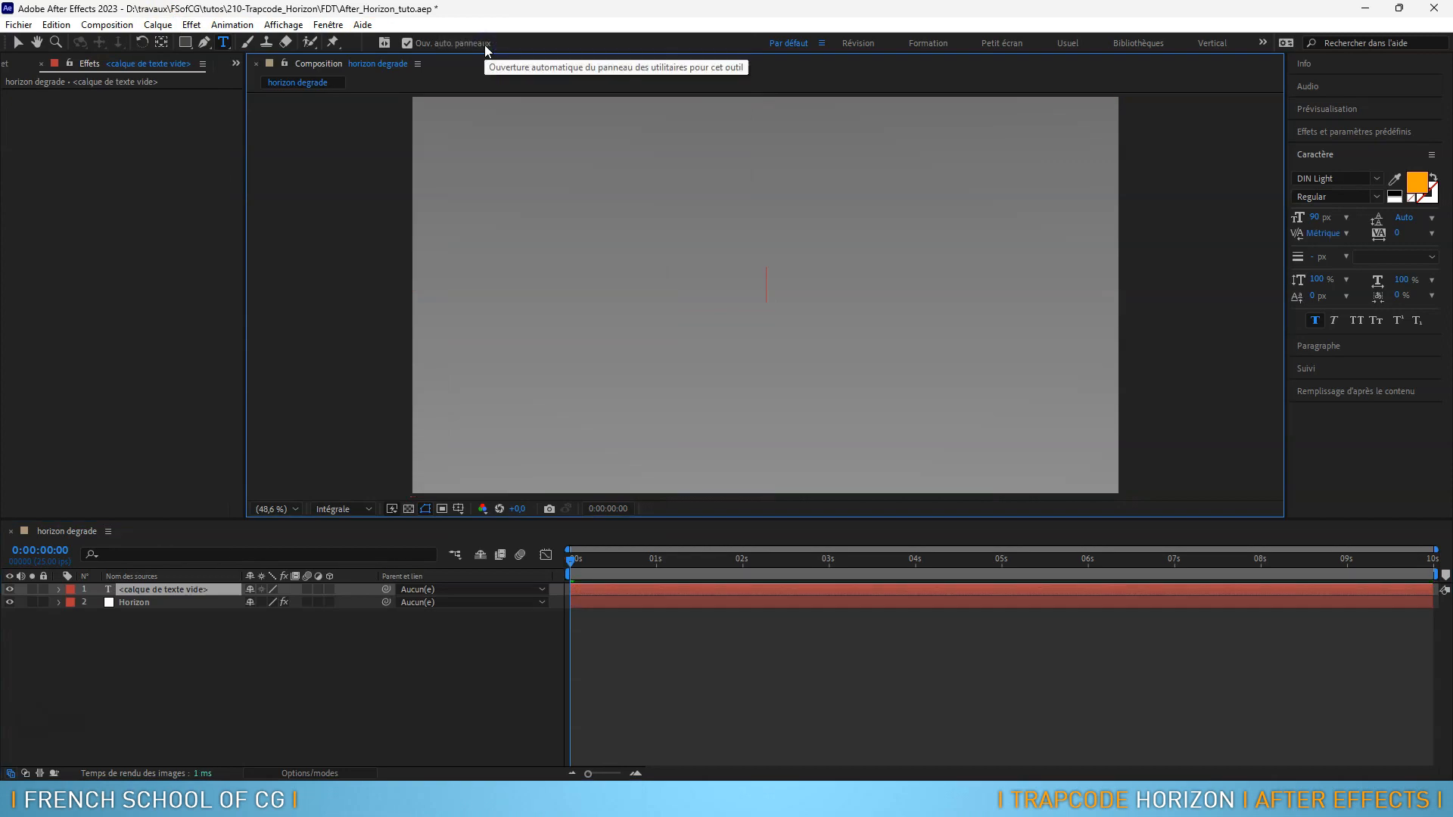
type("hori")
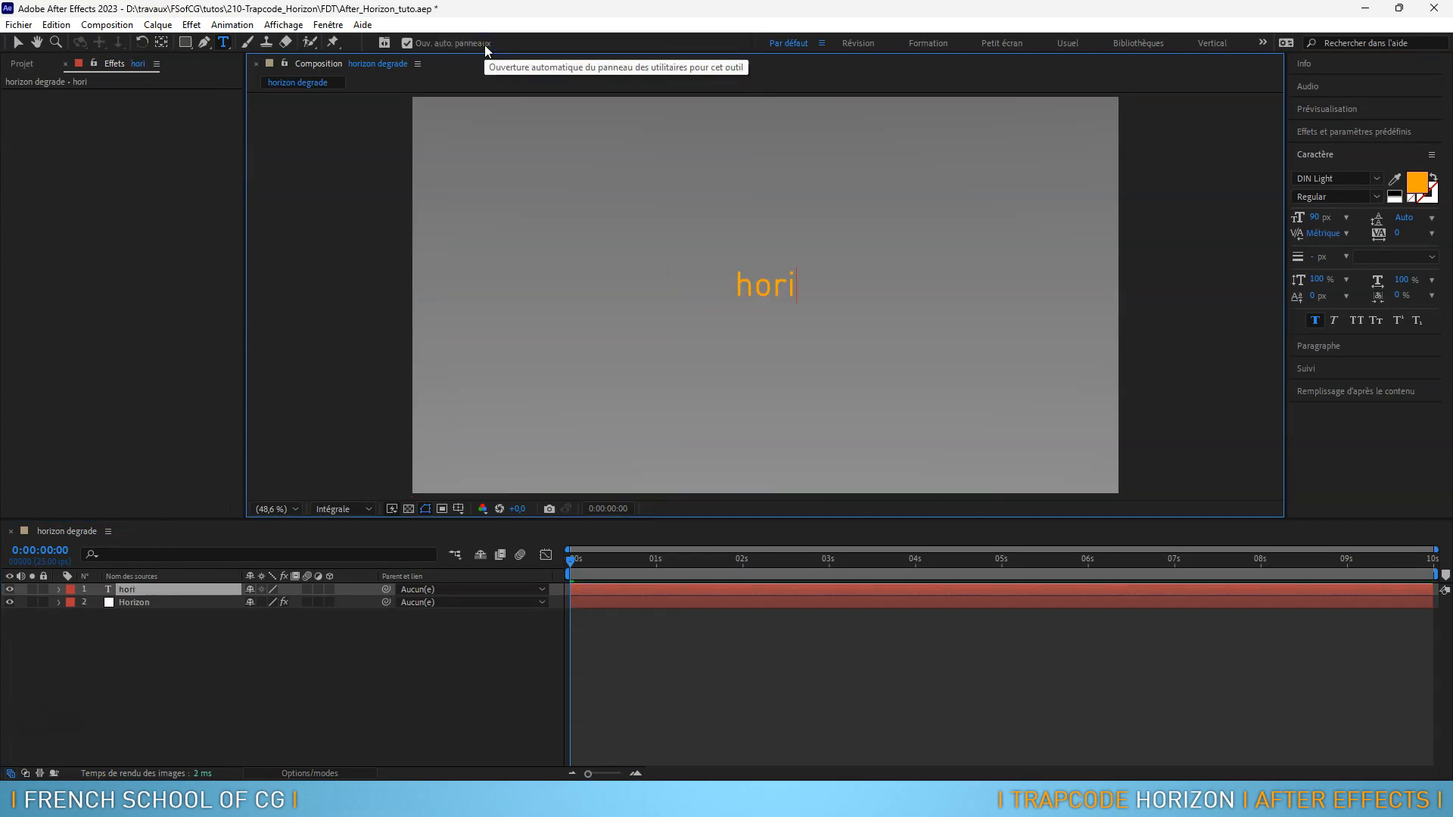
type("zon")
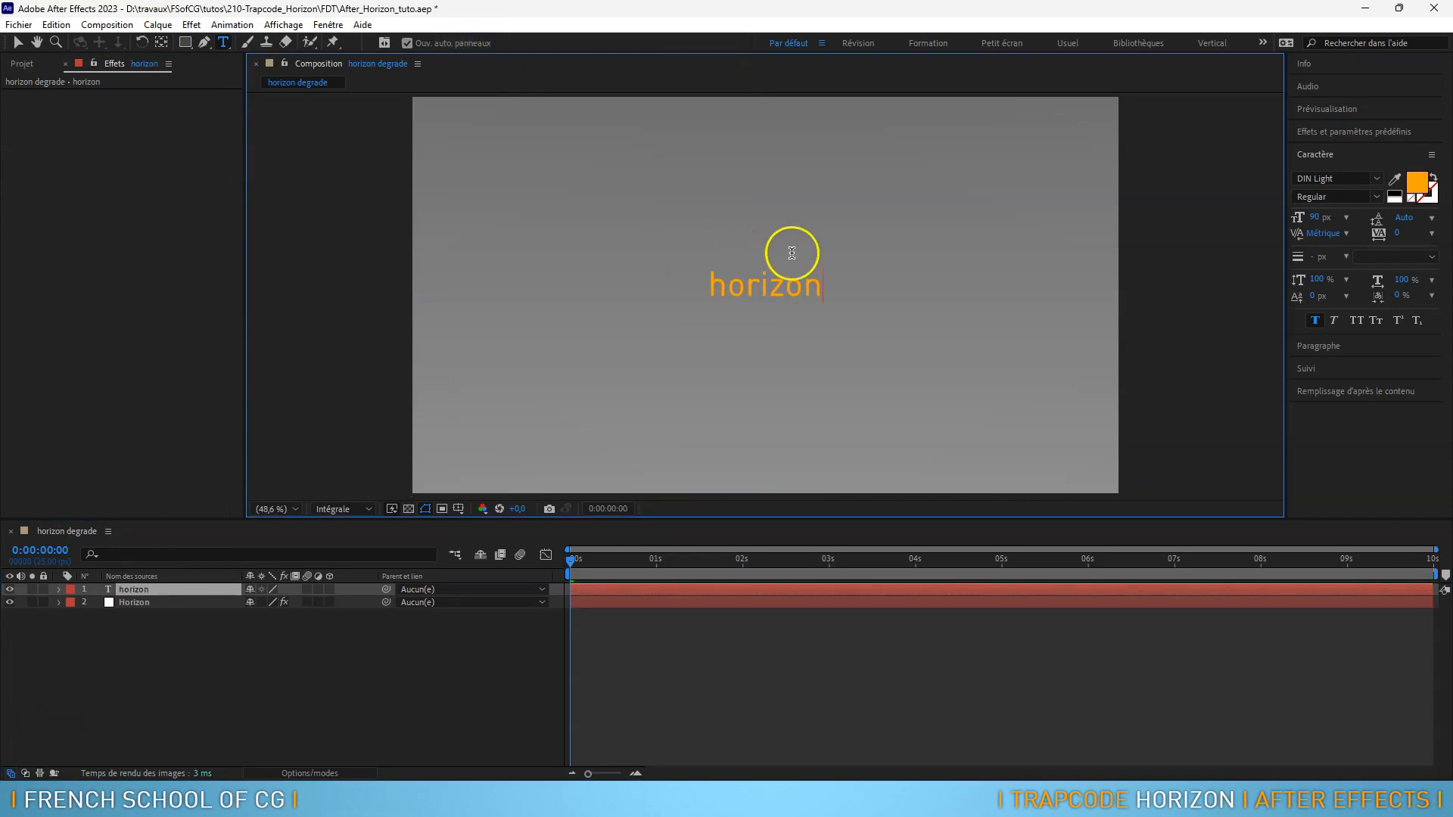
Format the whole word in all caps with the DIN-Black font at a size of 257 px
left_click_drag(826, 284, 671, 270)
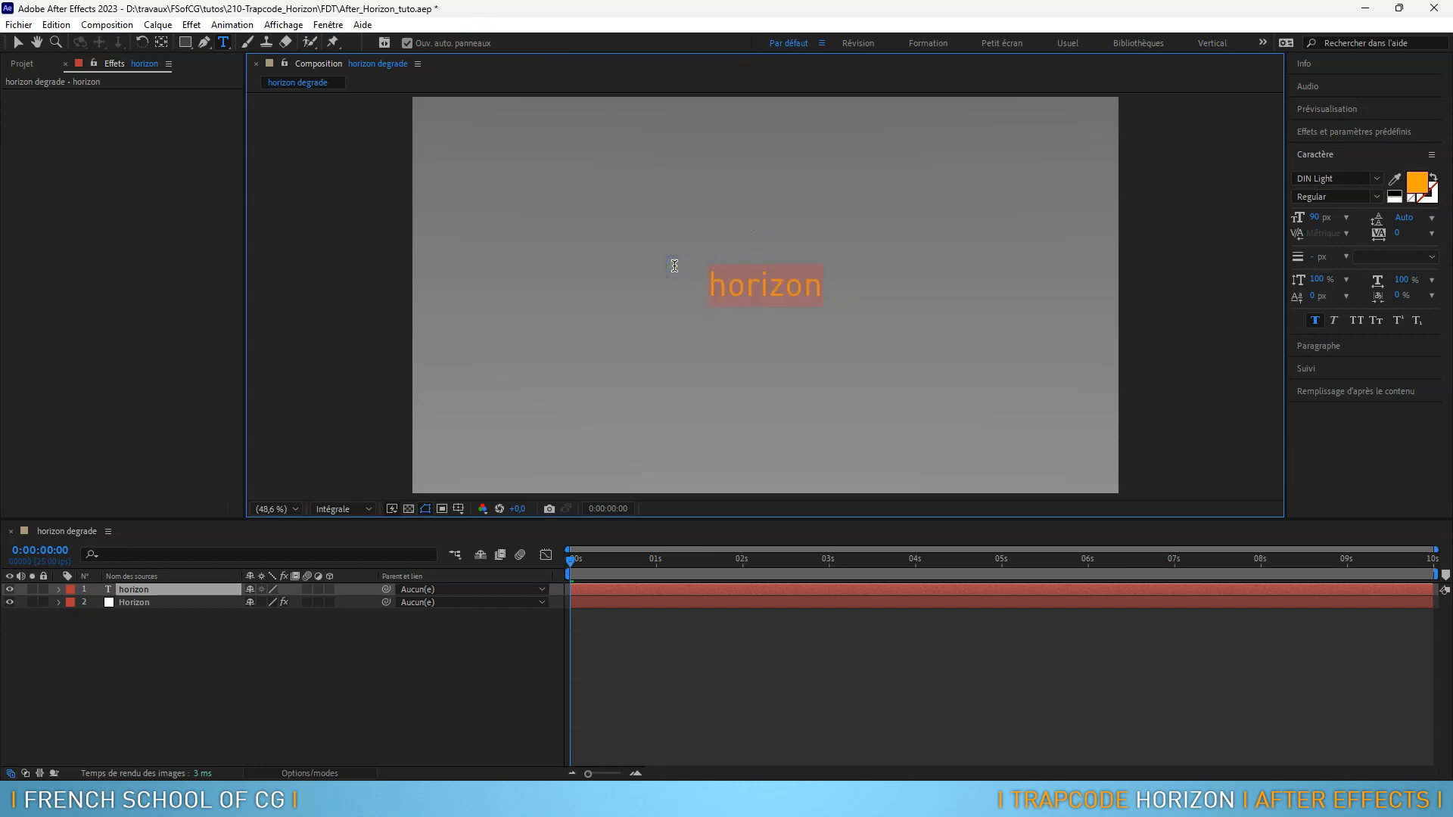
left_click(1356, 320)
left_click(1376, 178)
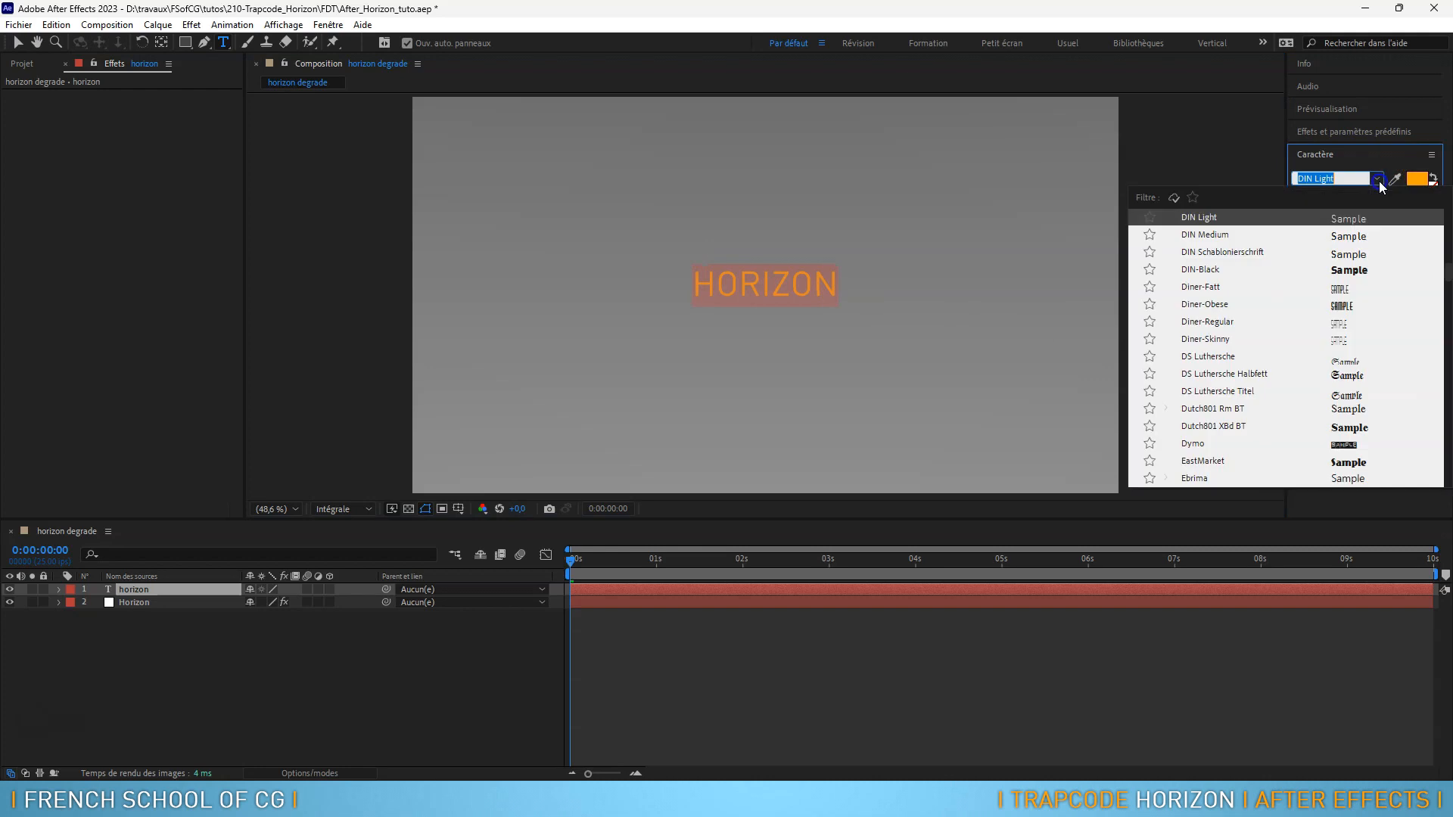
left_click(1208, 271)
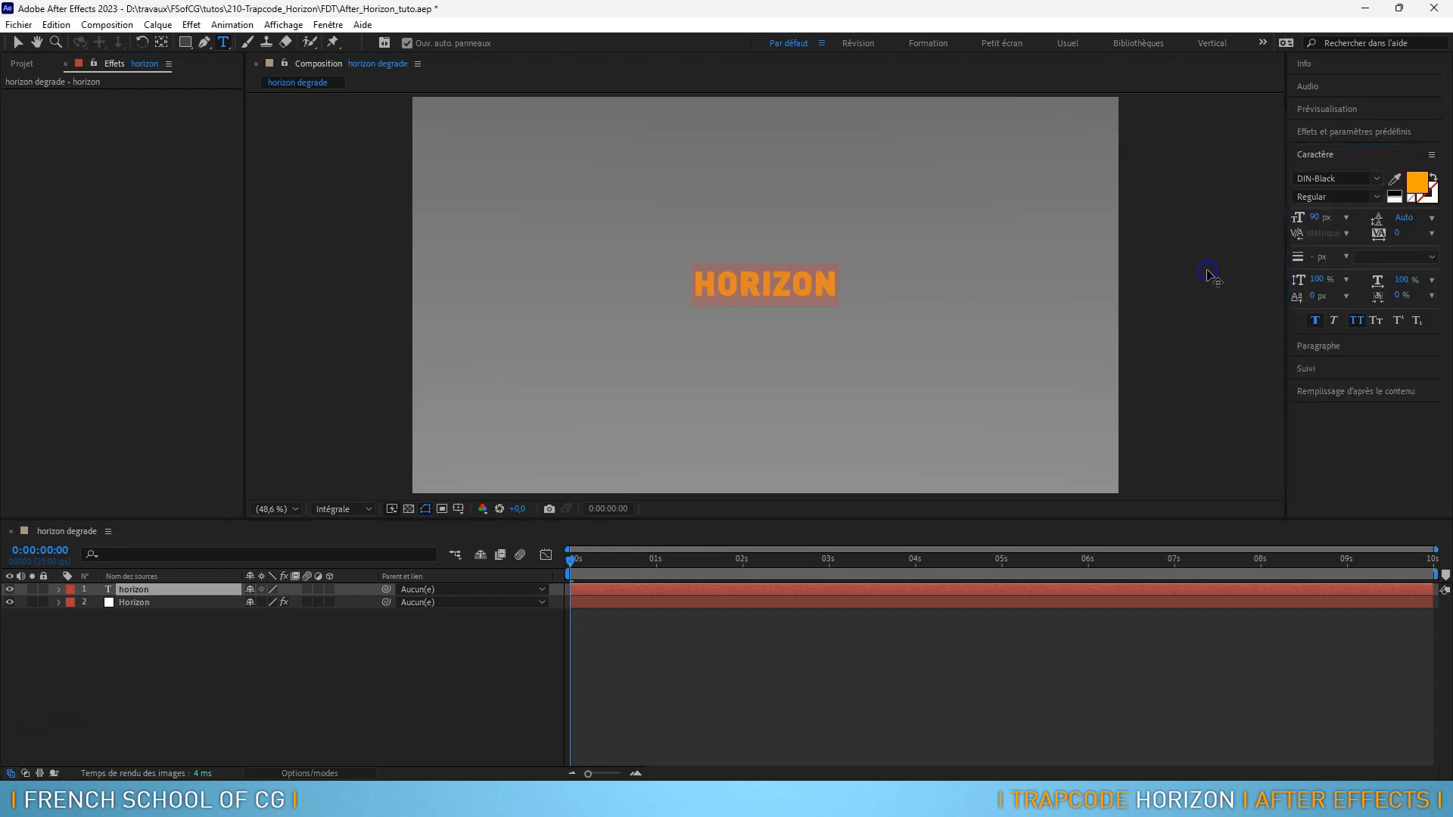
left_click_drag(1314, 217, 1361, 216)
Change the text's fill color to white and tighten its tracking to -80
left_click(1416, 181)
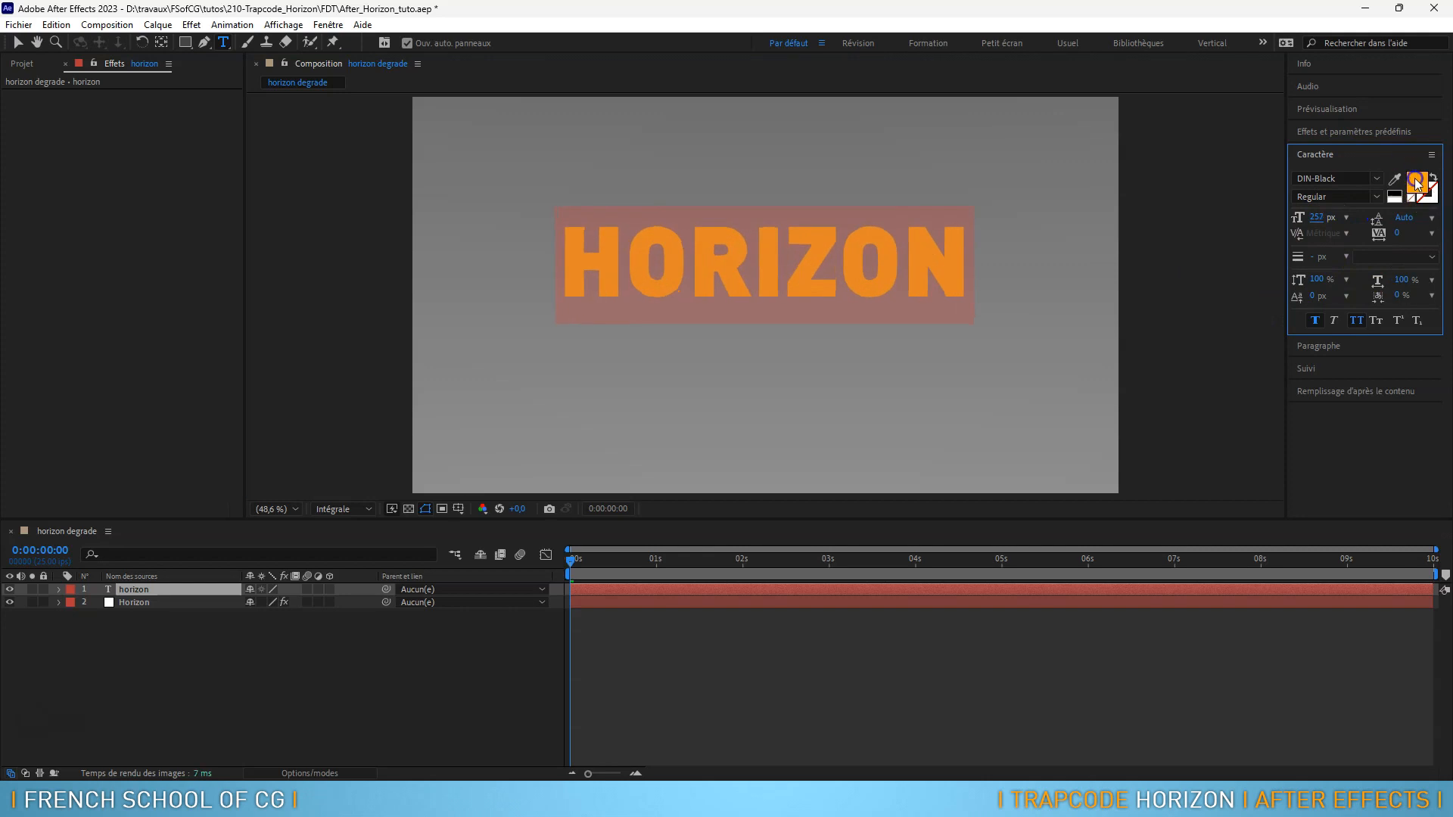
mouse_move(620, 280)
left_mouse_down()
mouse_move(519, 220)
mouse_move(468, 345)
left_mouse_up()
left_click_drag(729, 260, 527, 189)
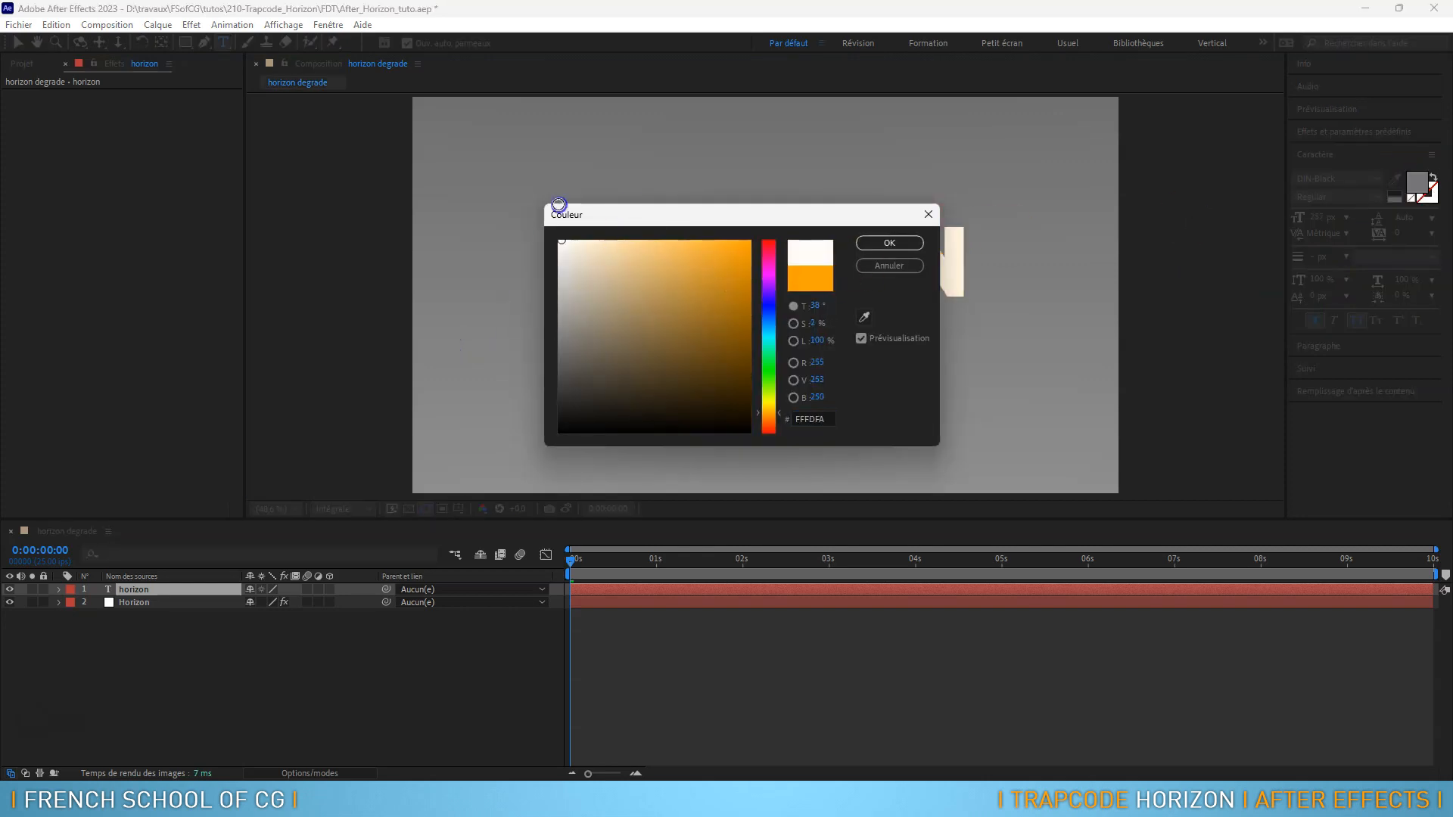
left_click(890, 244)
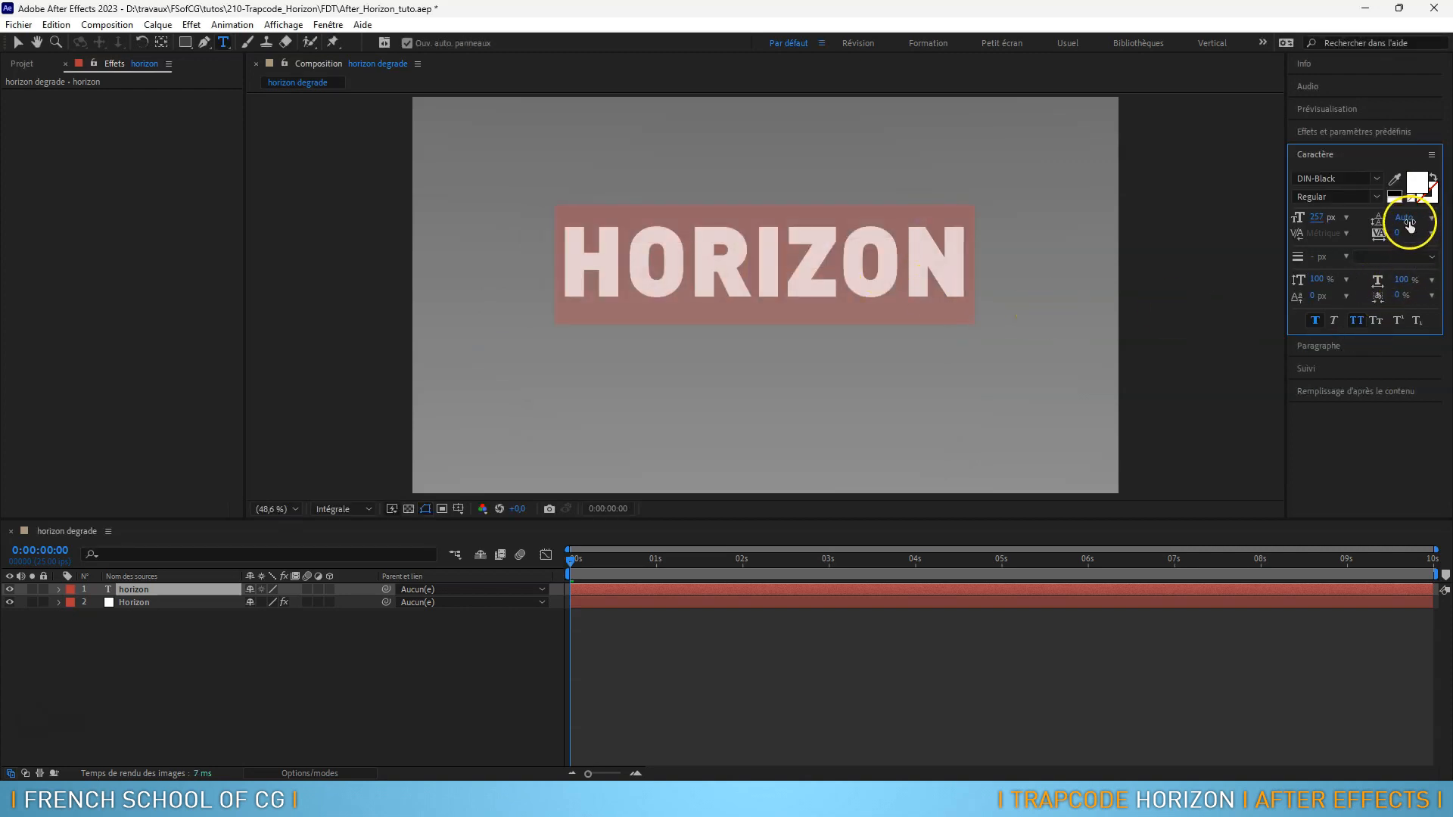
left_click_drag(1399, 236, 1344, 244)
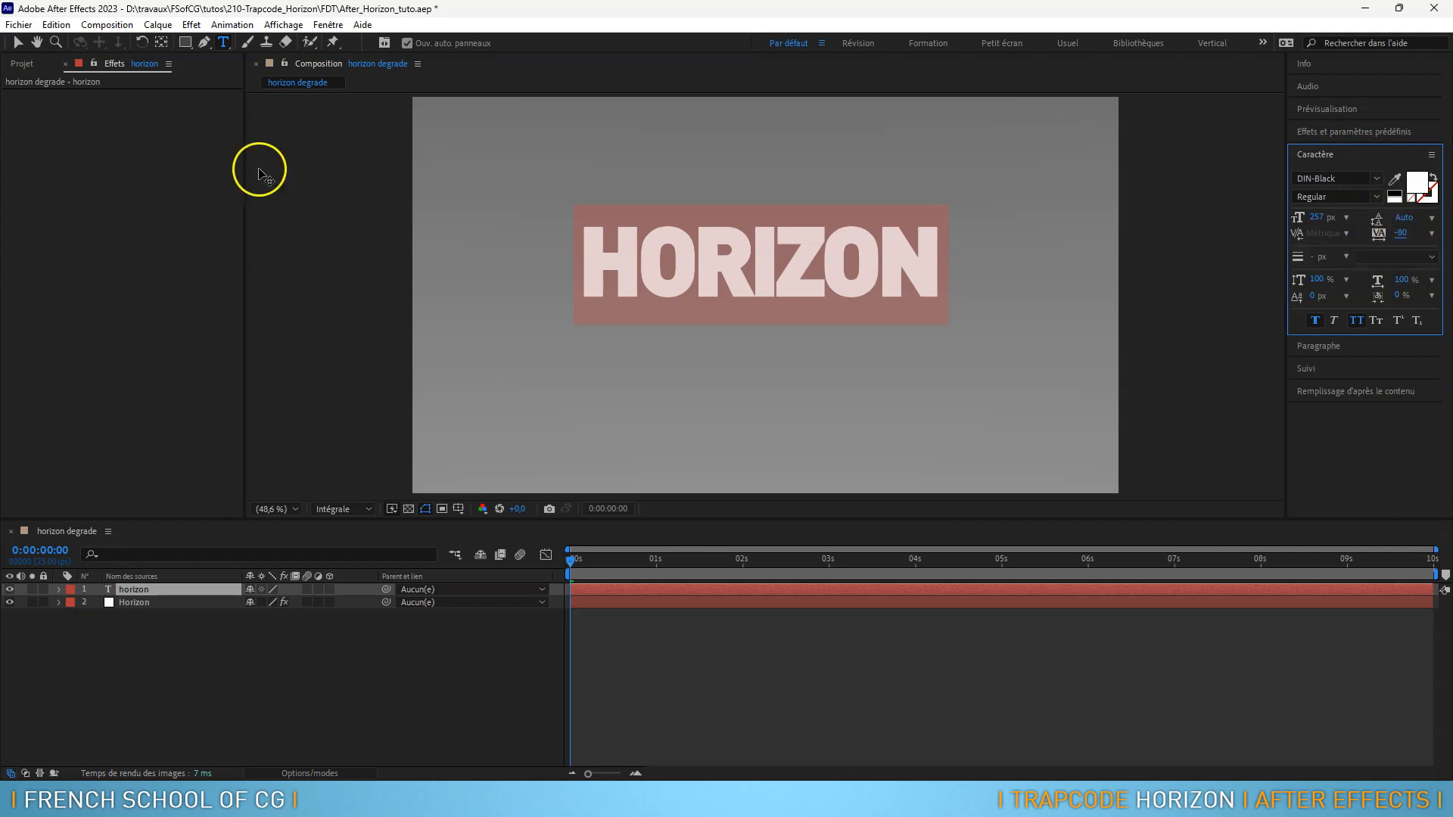
left_click(21, 46)
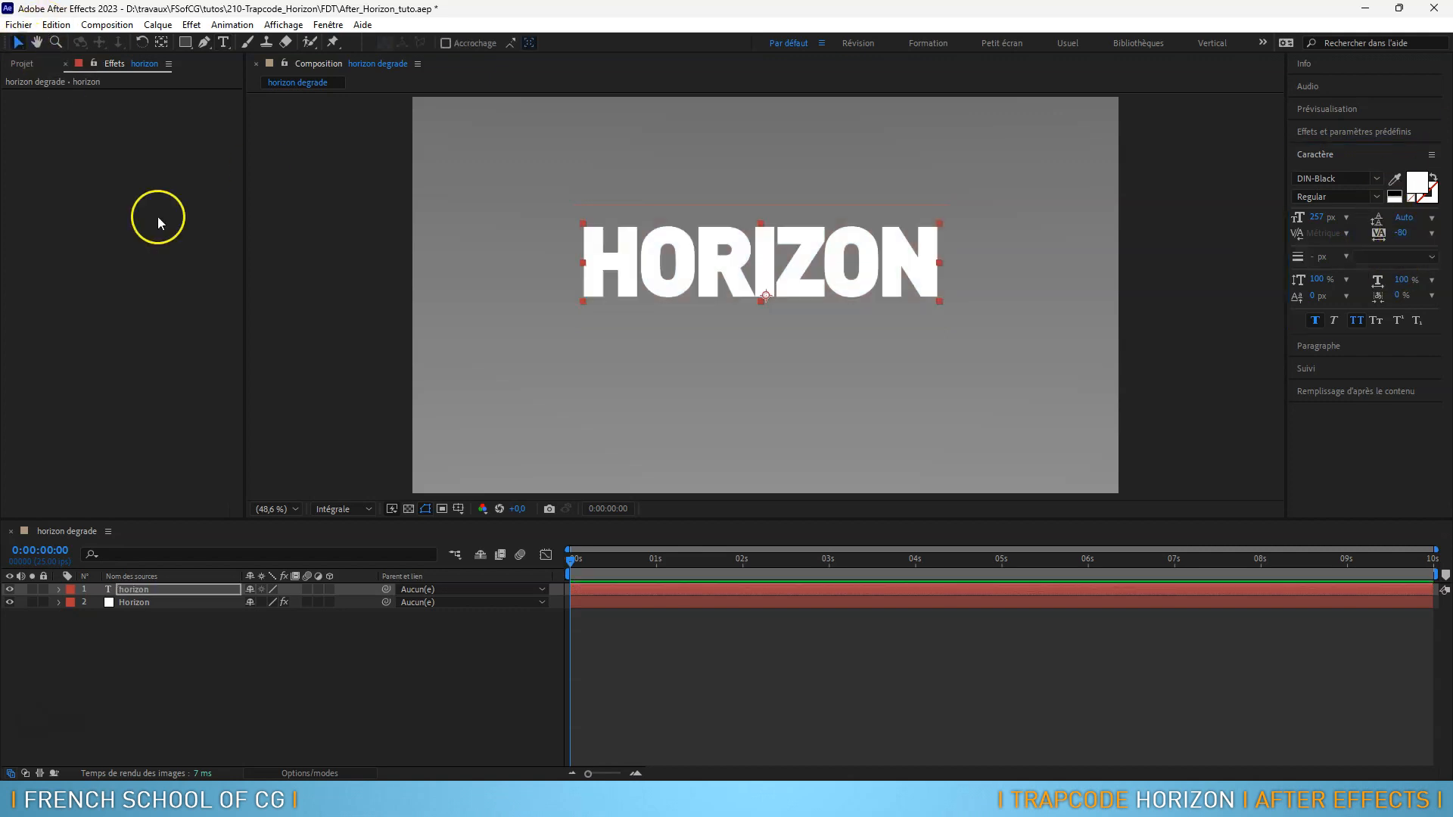
Make the text layer 3D and switch the composition's renderer to Classic 3D
left_click(329, 589)
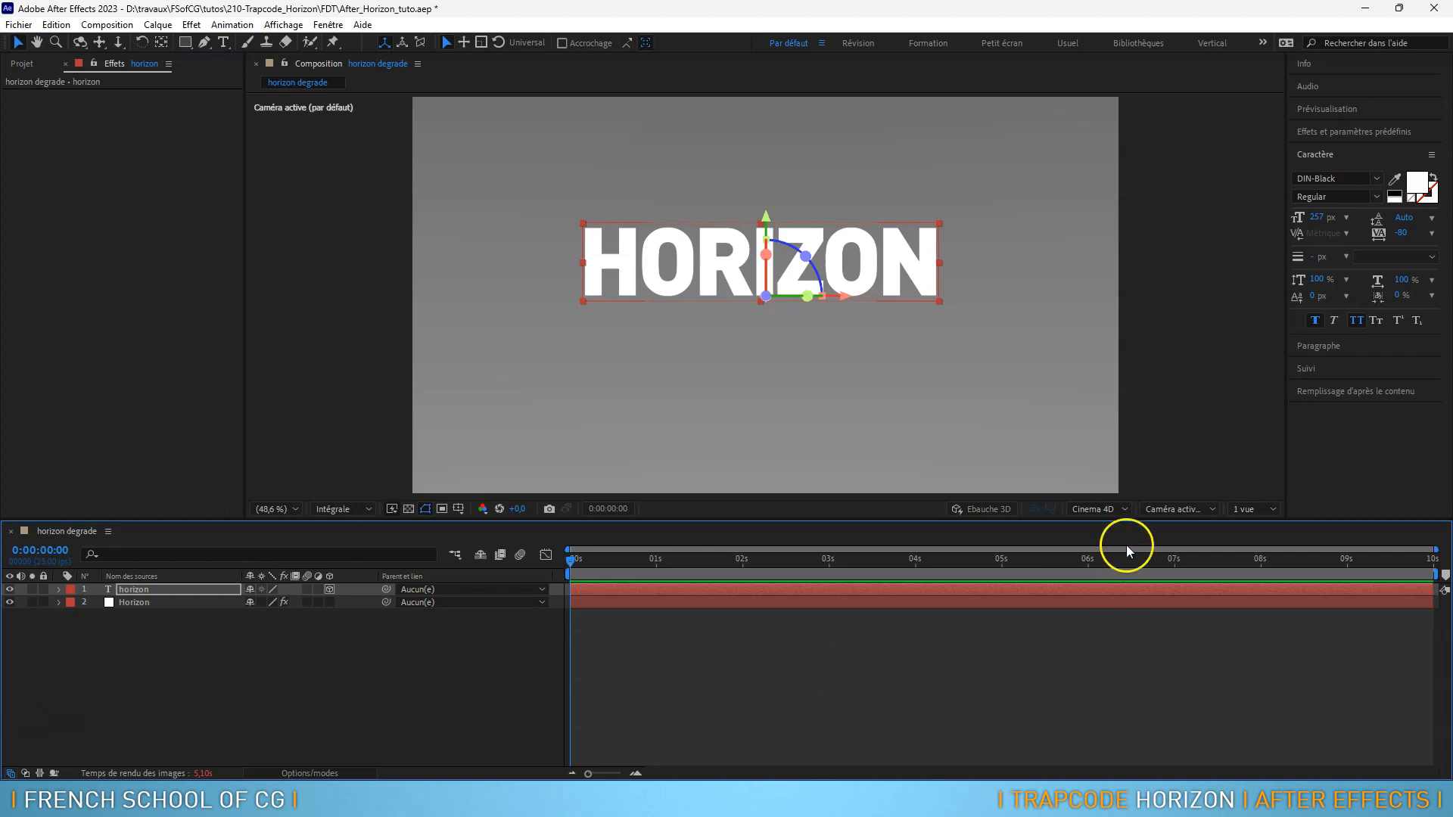
left_click(1119, 510)
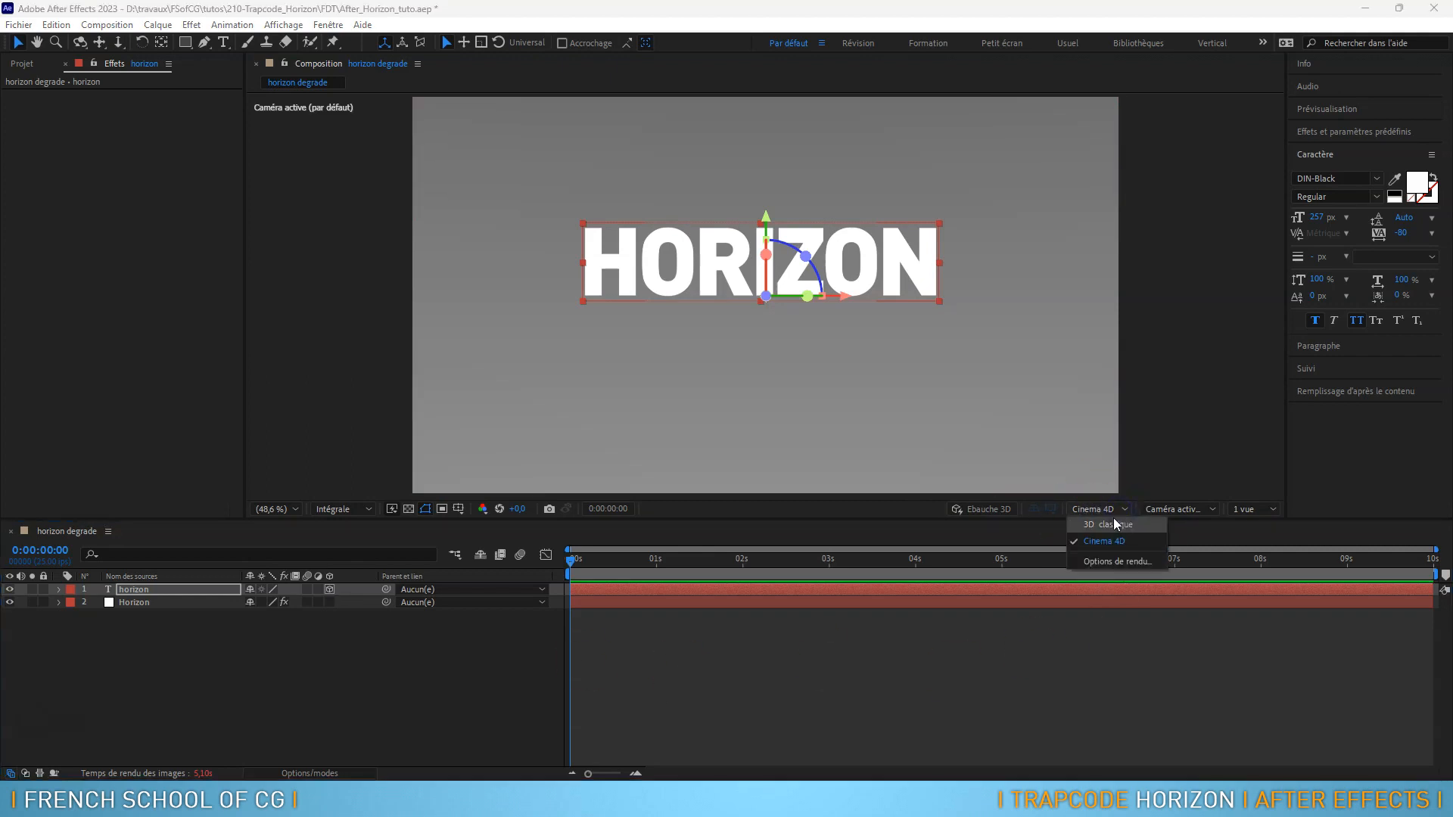
left_click(1109, 524)
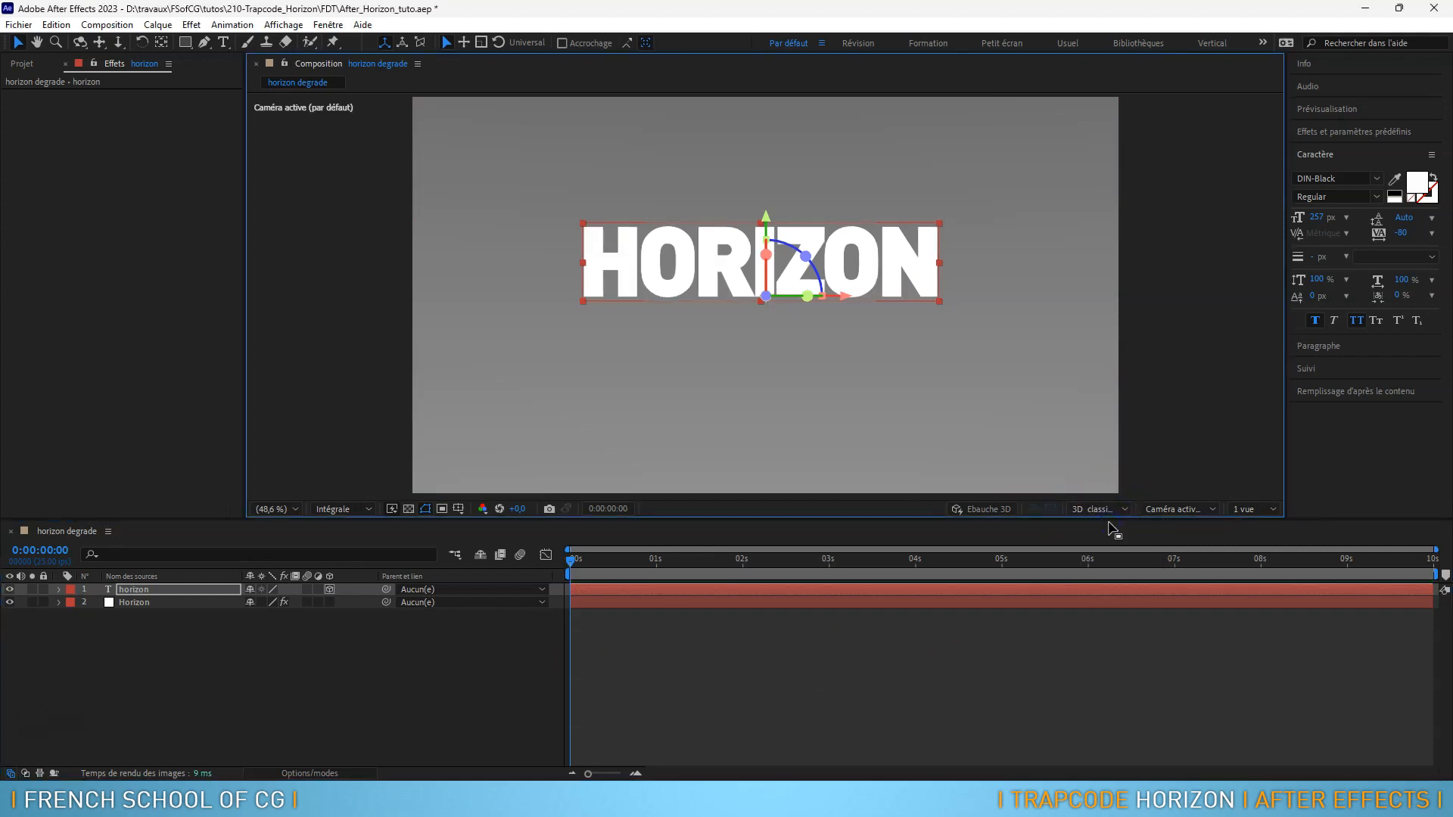
left_click(1043, 471)
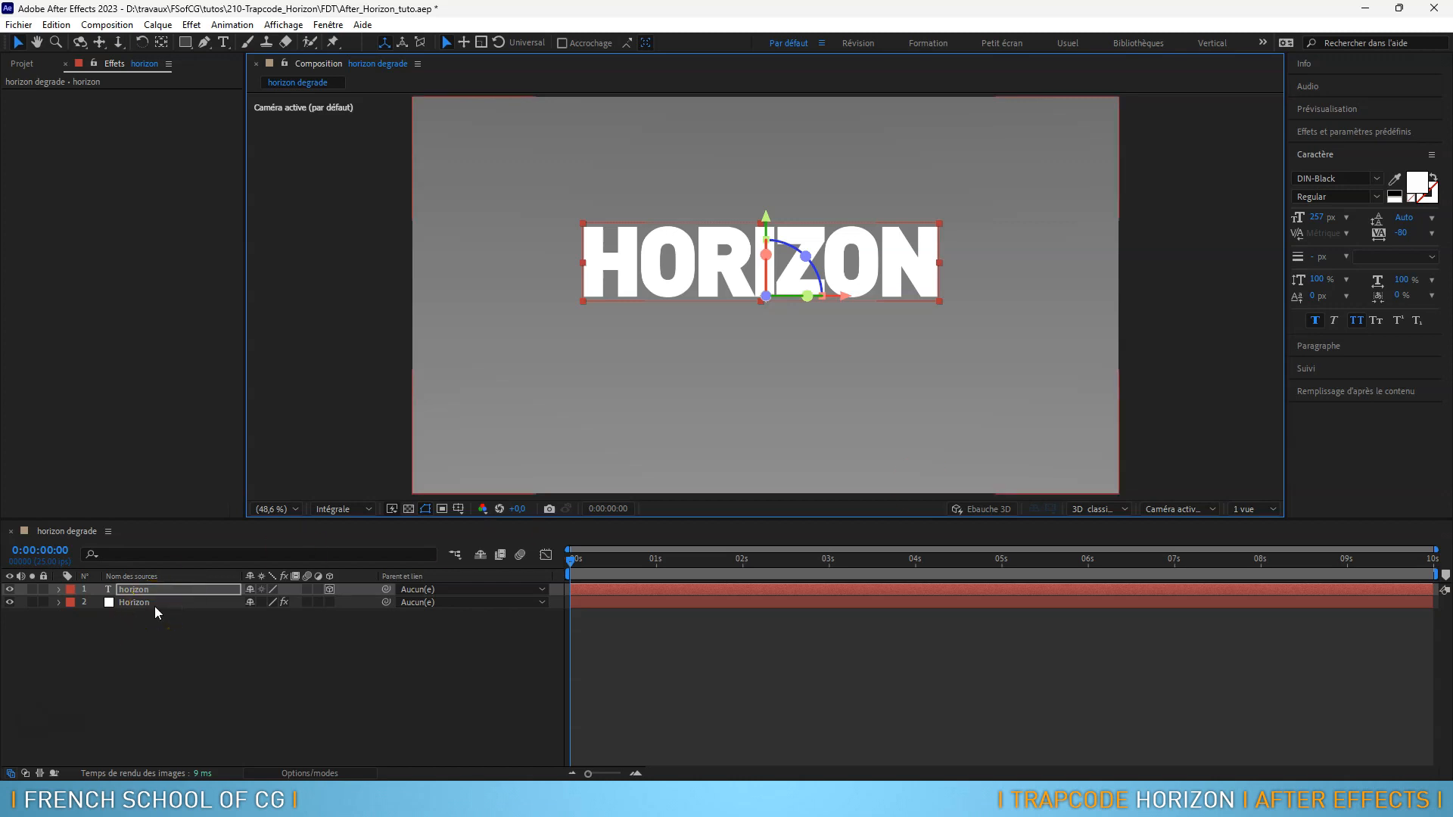
Add a two-node camera with the 50 mm preset to the composition
left_click(173, 26)
mouse_move(177, 42)
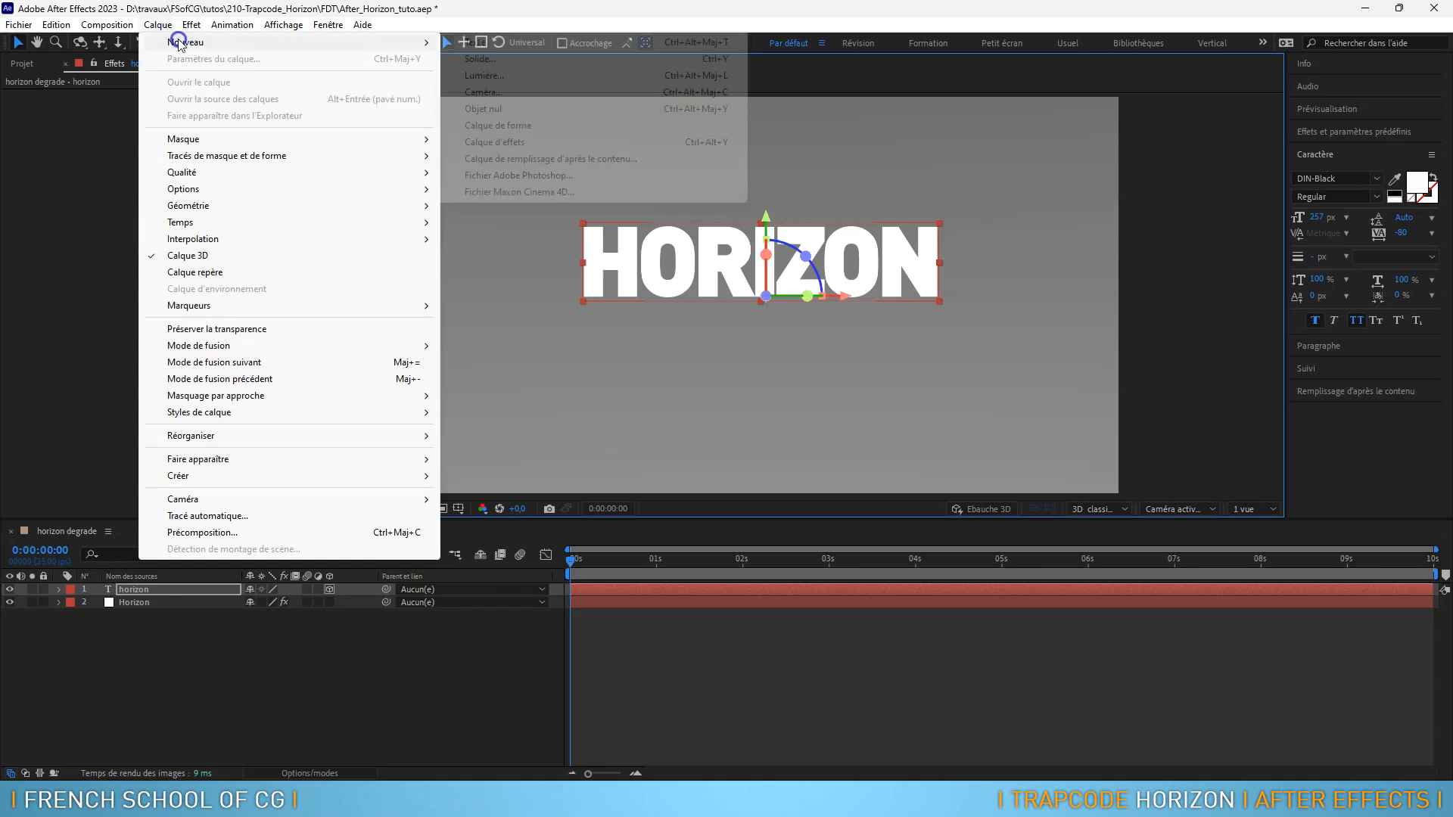
left_click(553, 93)
left_click_drag(1336, 205, 588, 162)
left_click_drag(760, 239, 761, 351)
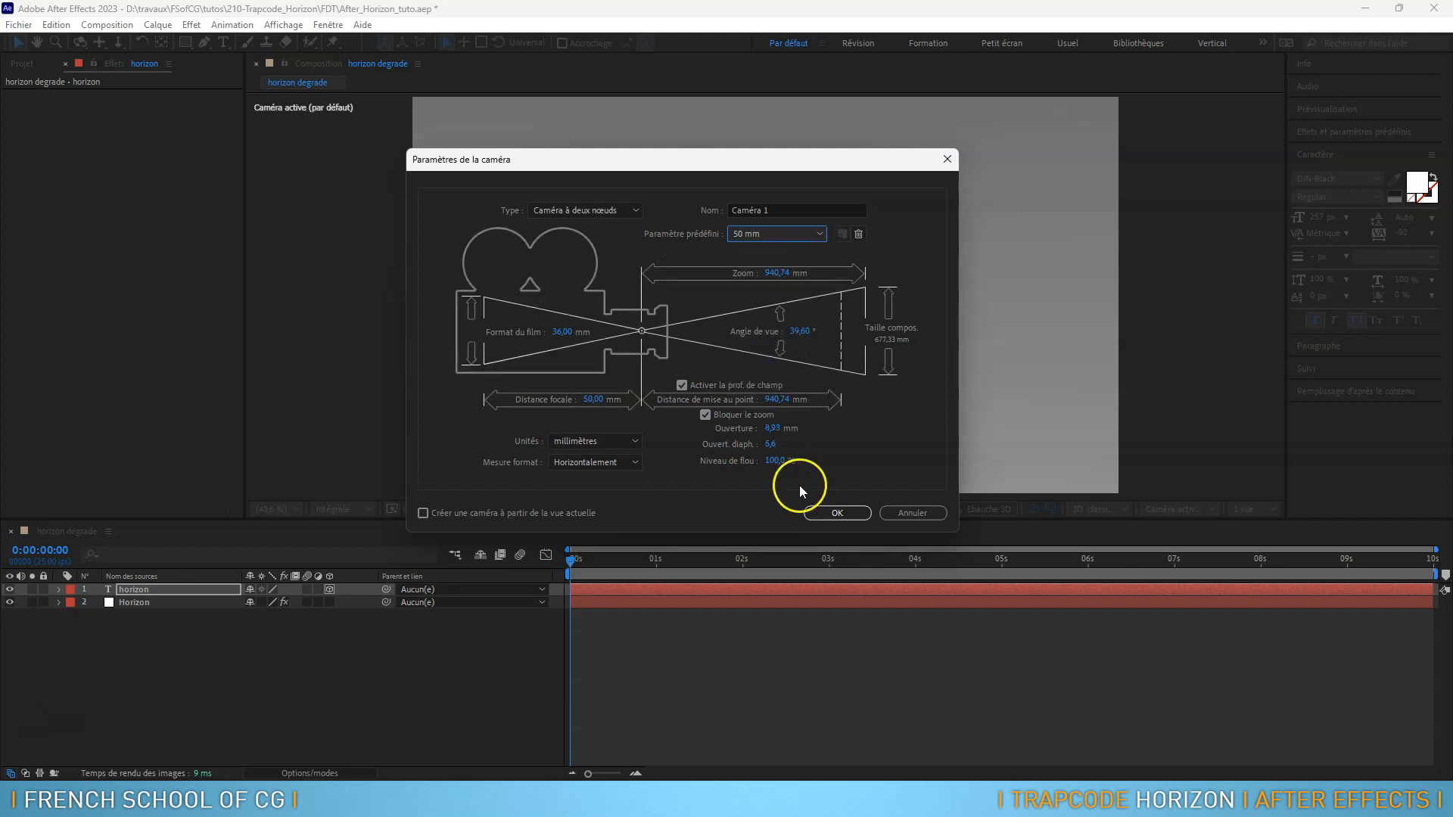
left_click(835, 514)
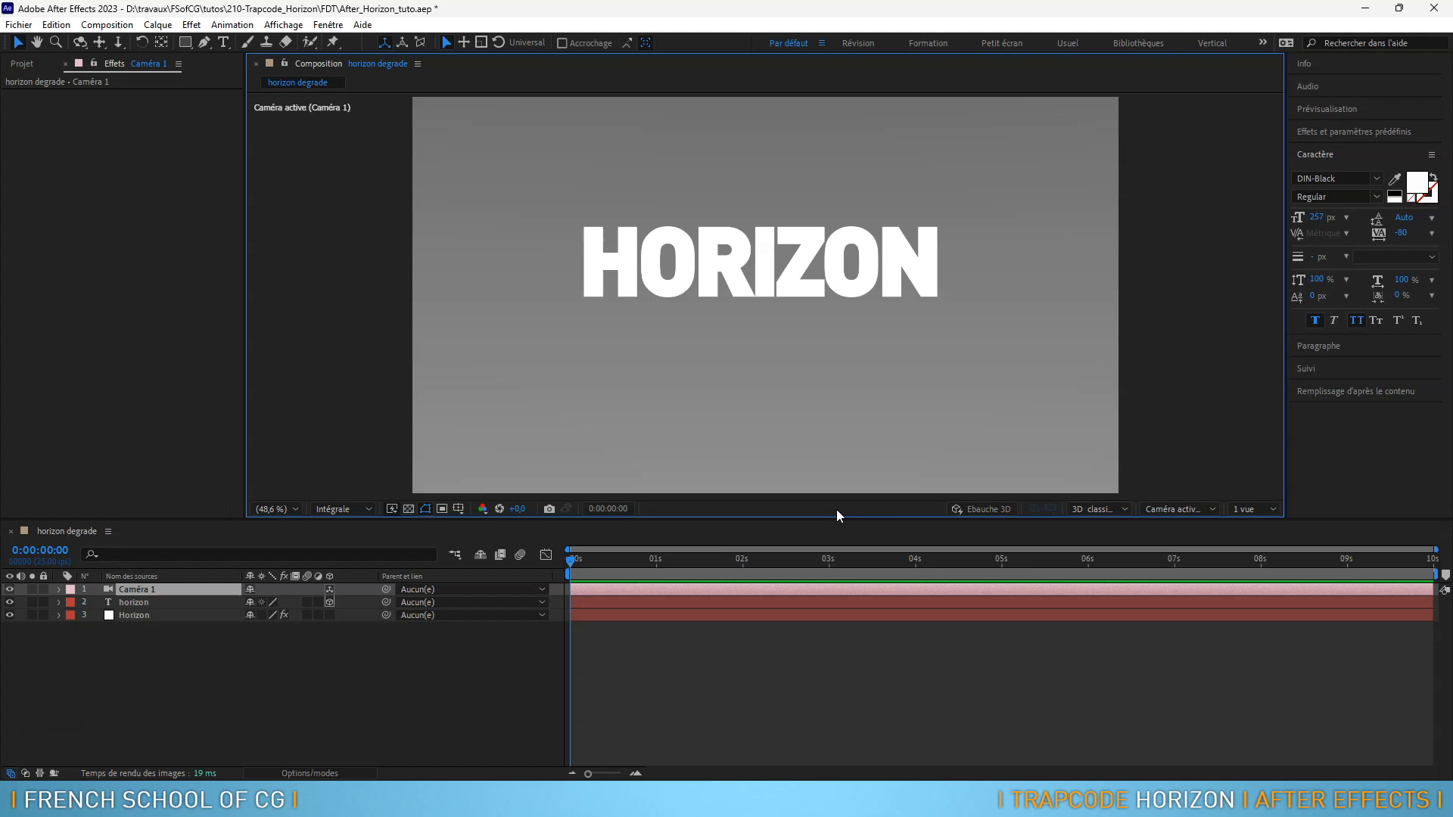
Orbit the camera around the title, pan it and dolly it slightly closer with the dedicated camera tools
left_click(699, 171)
left_click(1196, 508)
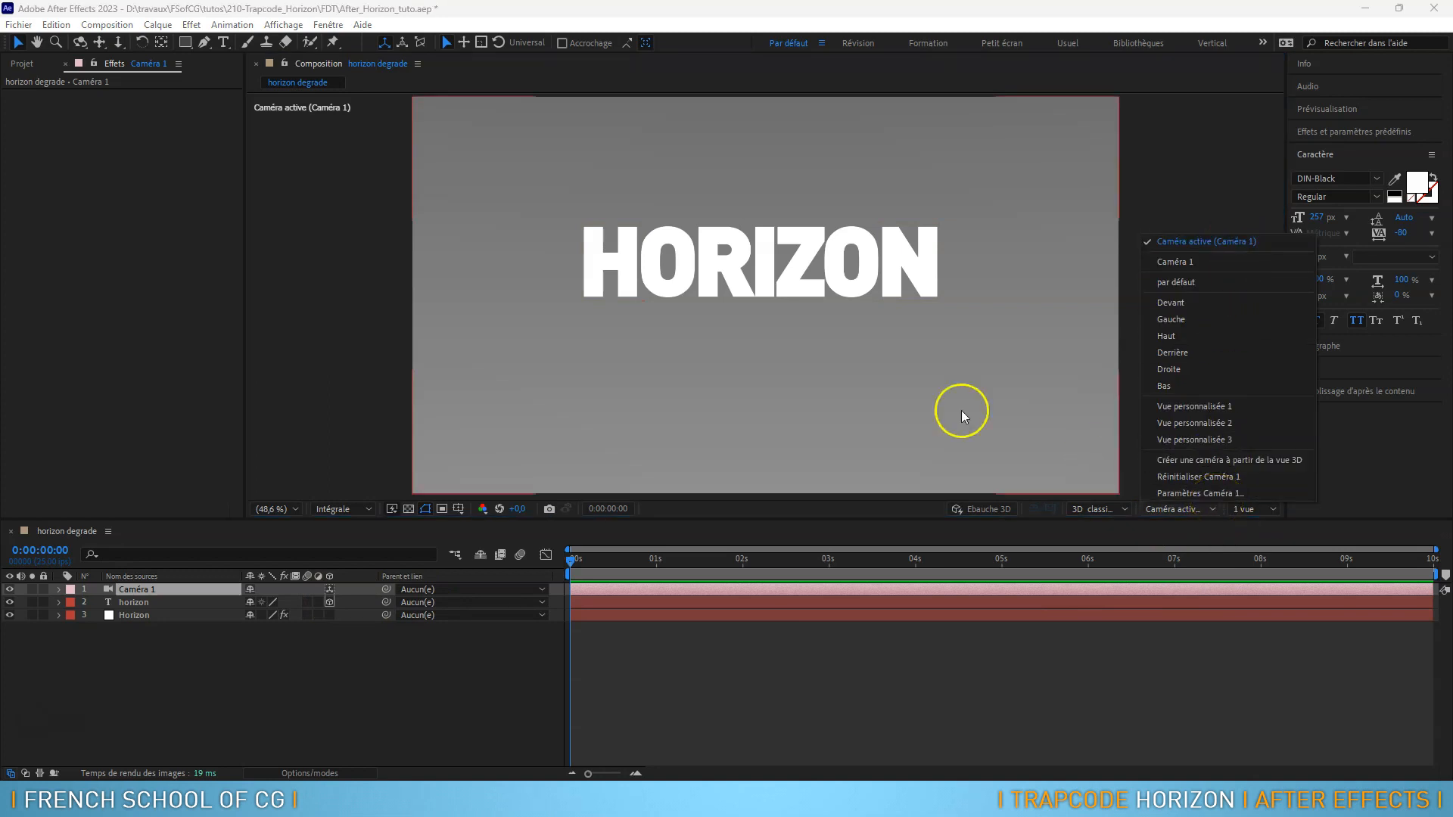
left_click(80, 43)
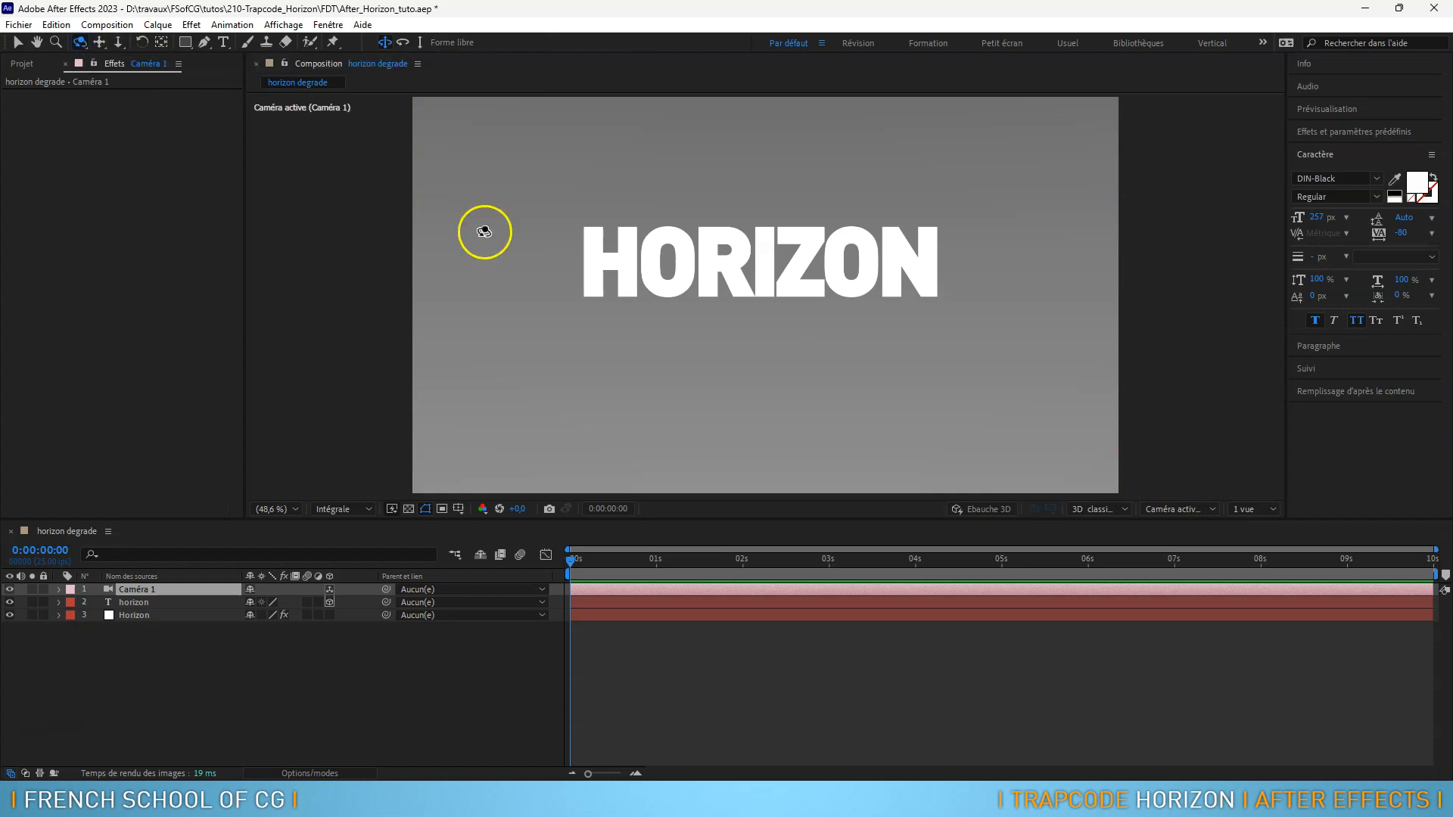
left_click_drag(752, 312, 790, 355)
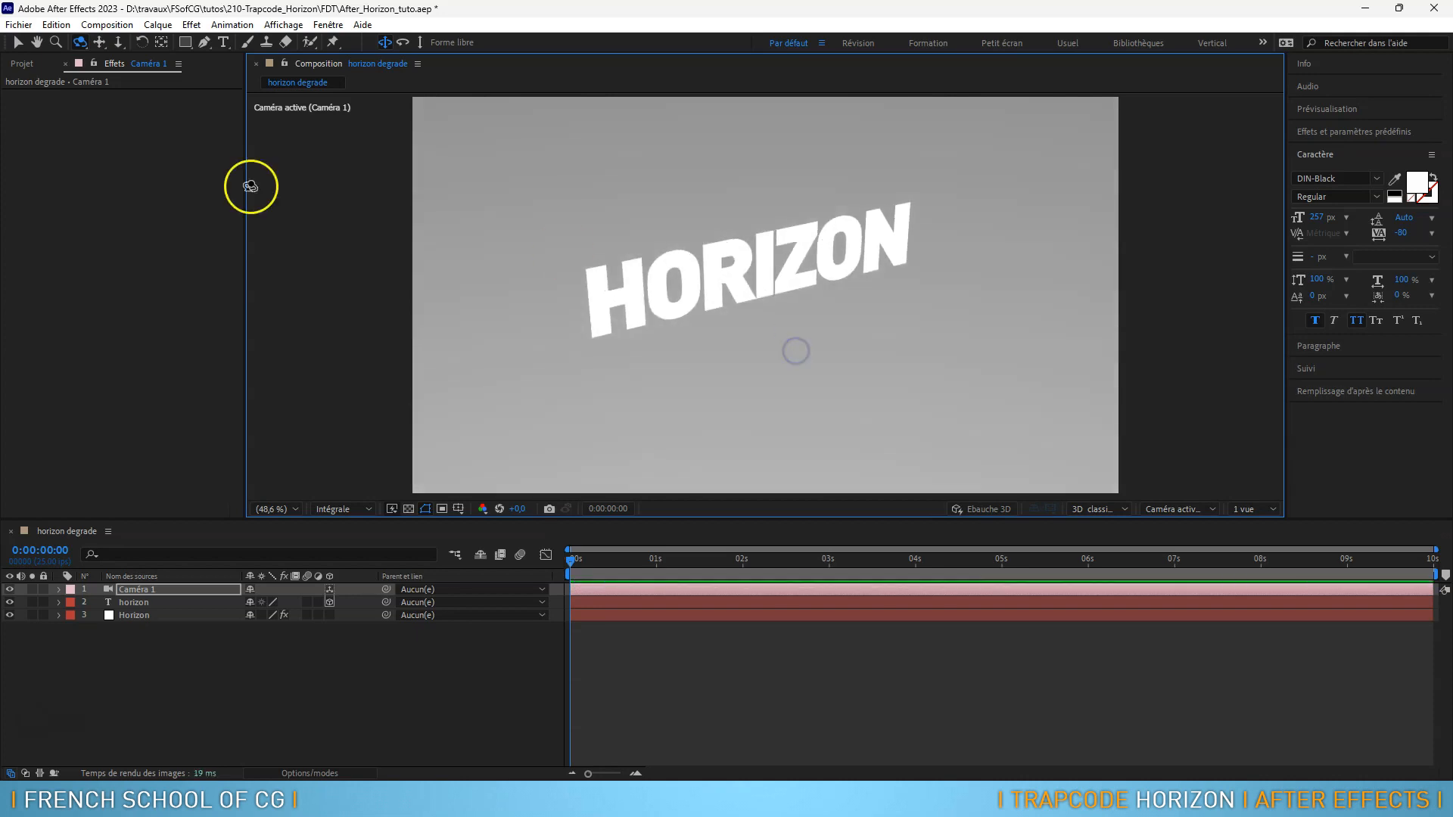
left_click(100, 42)
left_click_drag(827, 285, 772, 285)
left_click(119, 42)
left_click(81, 41)
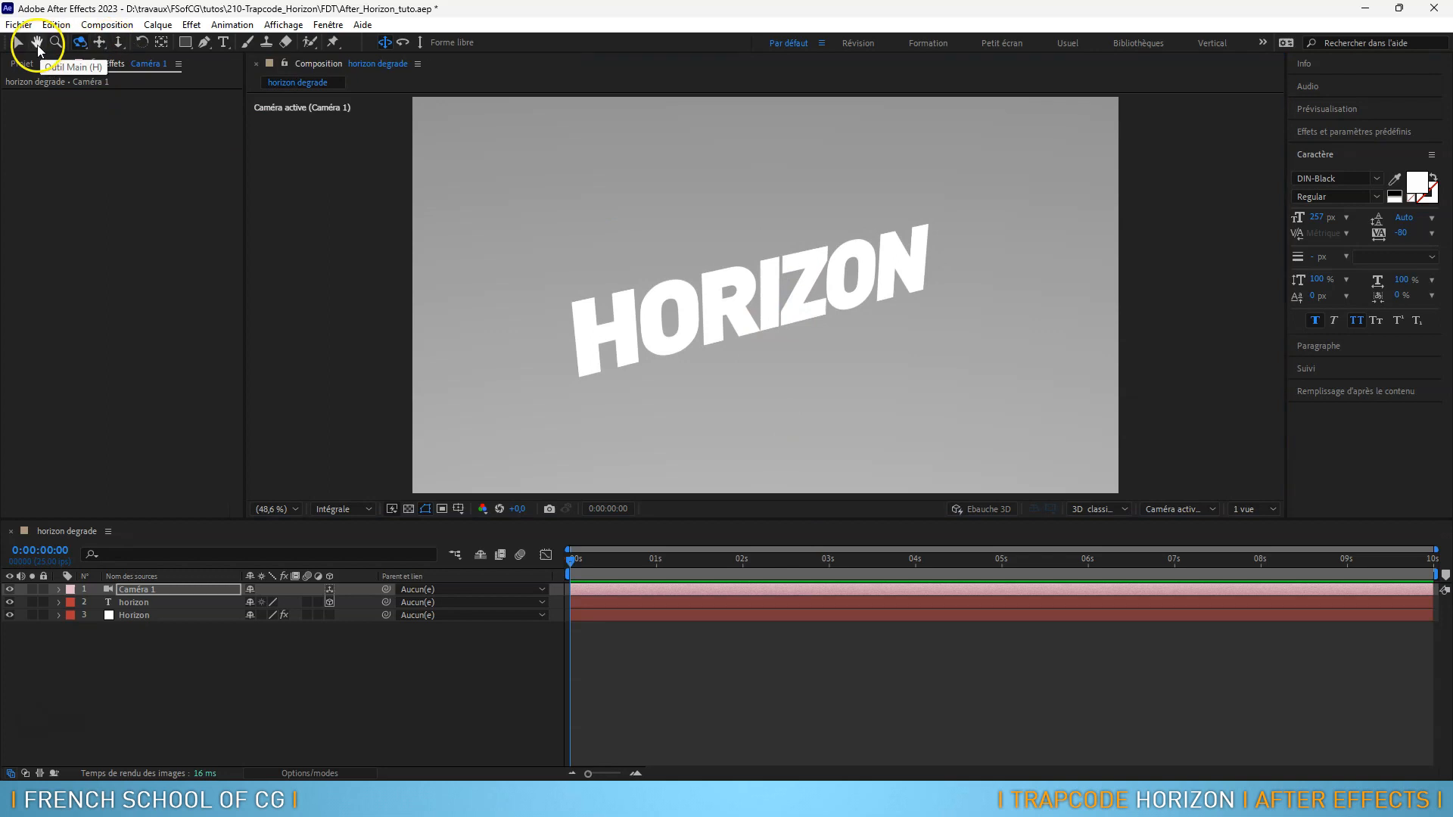
Switch back to the Selection tool and reposition the camera by orbiting and panning it directly in the composition view
left_click(17, 43)
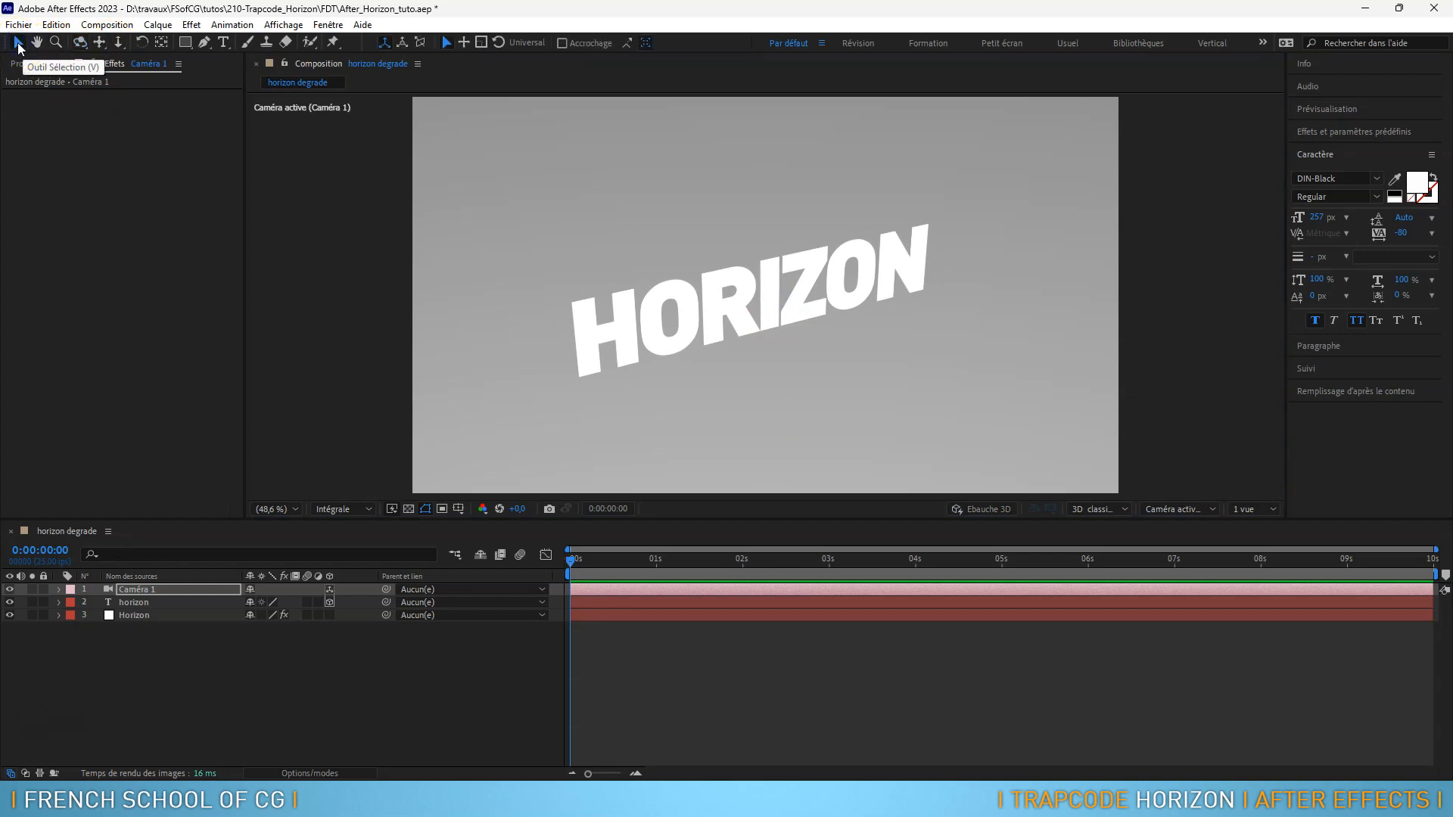
left_click(665, 220)
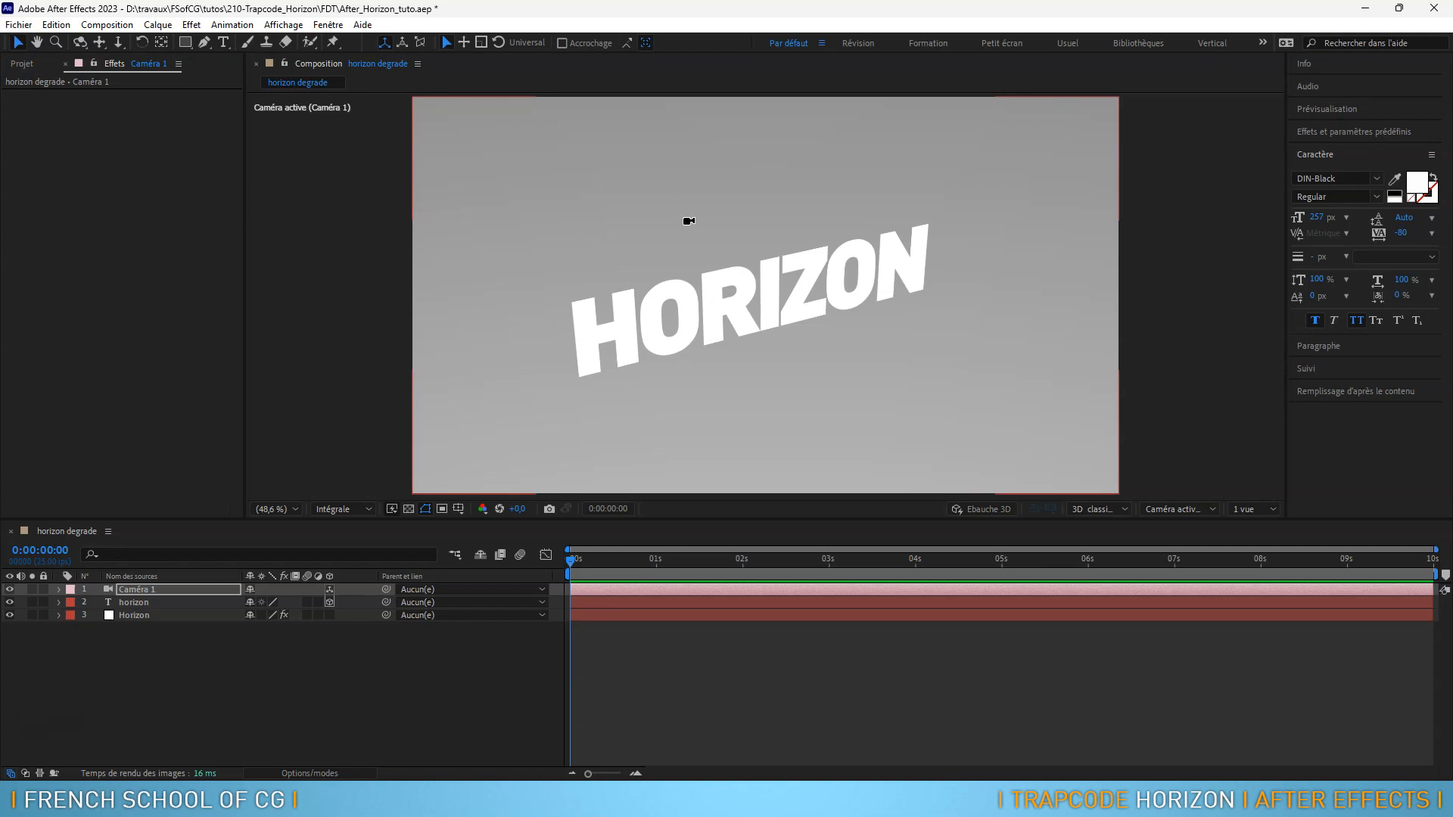
mouse_move(689, 221)
left_mouse_down()
mouse_move(691, 250)
mouse_move(646, 182)
mouse_move(649, 270)
mouse_move(749, 247)
mouse_move(710, 205)
mouse_move(693, 229)
left_mouse_up()
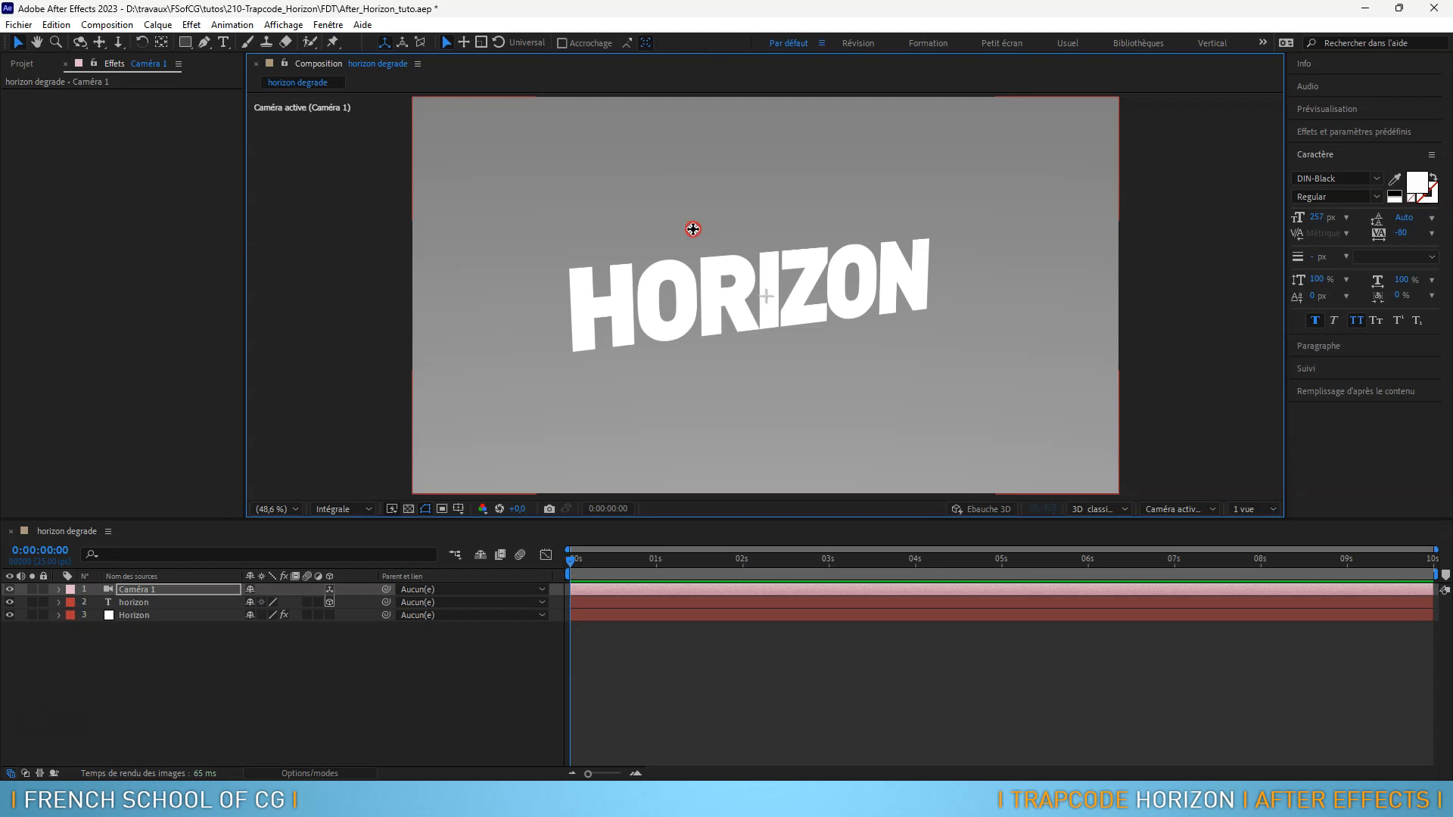
left_click_drag(693, 229, 732, 250)
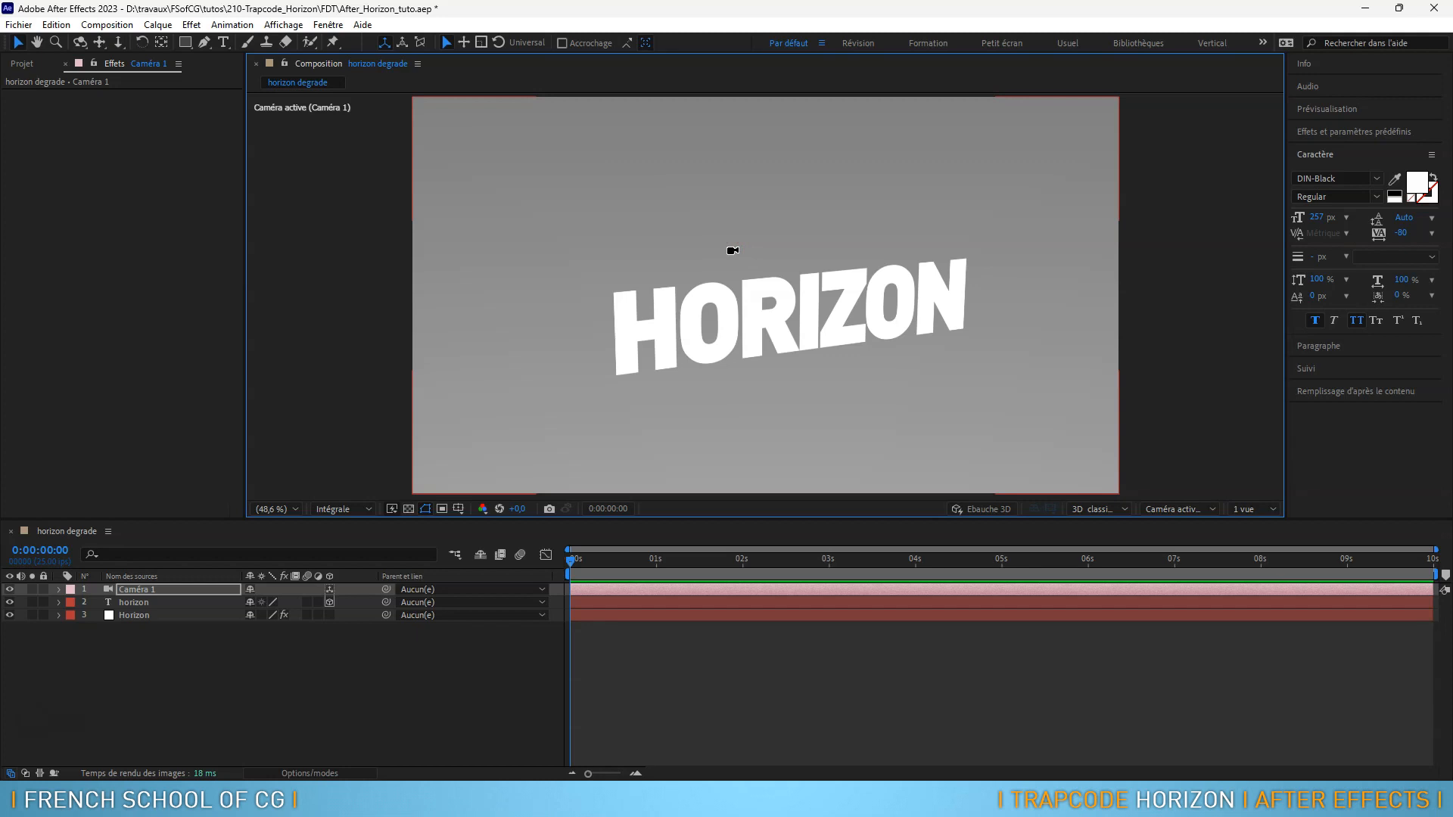
mouse_move(733, 250)
left_mouse_down()
mouse_move(719, 454)
mouse_move(726, 205)
mouse_move(736, 282)
mouse_move(731, 271)
left_mouse_up()
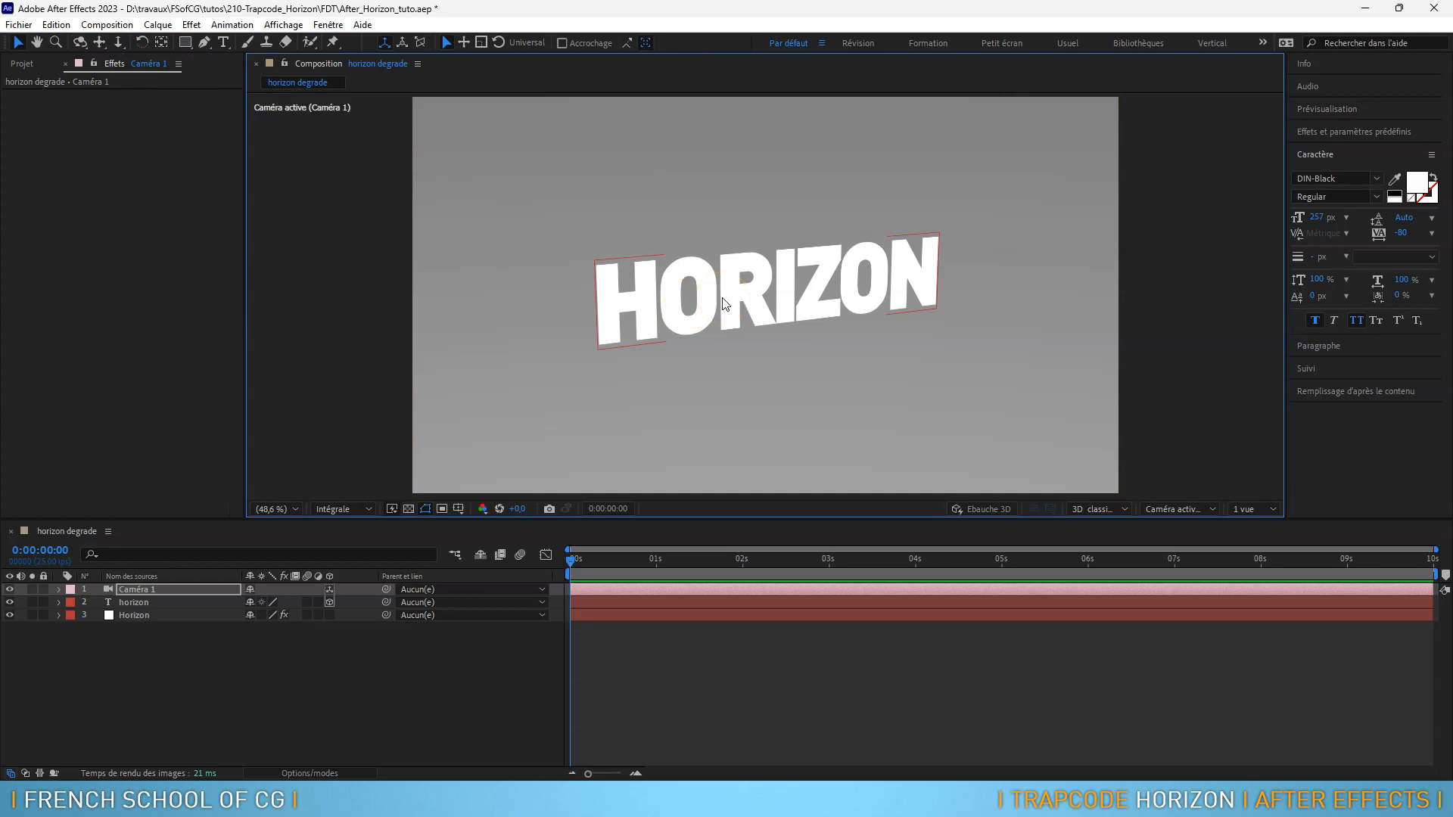
Orbit the camera with the Horizon background layer selected and expand the effect's Gradient settings
left_click(173, 615)
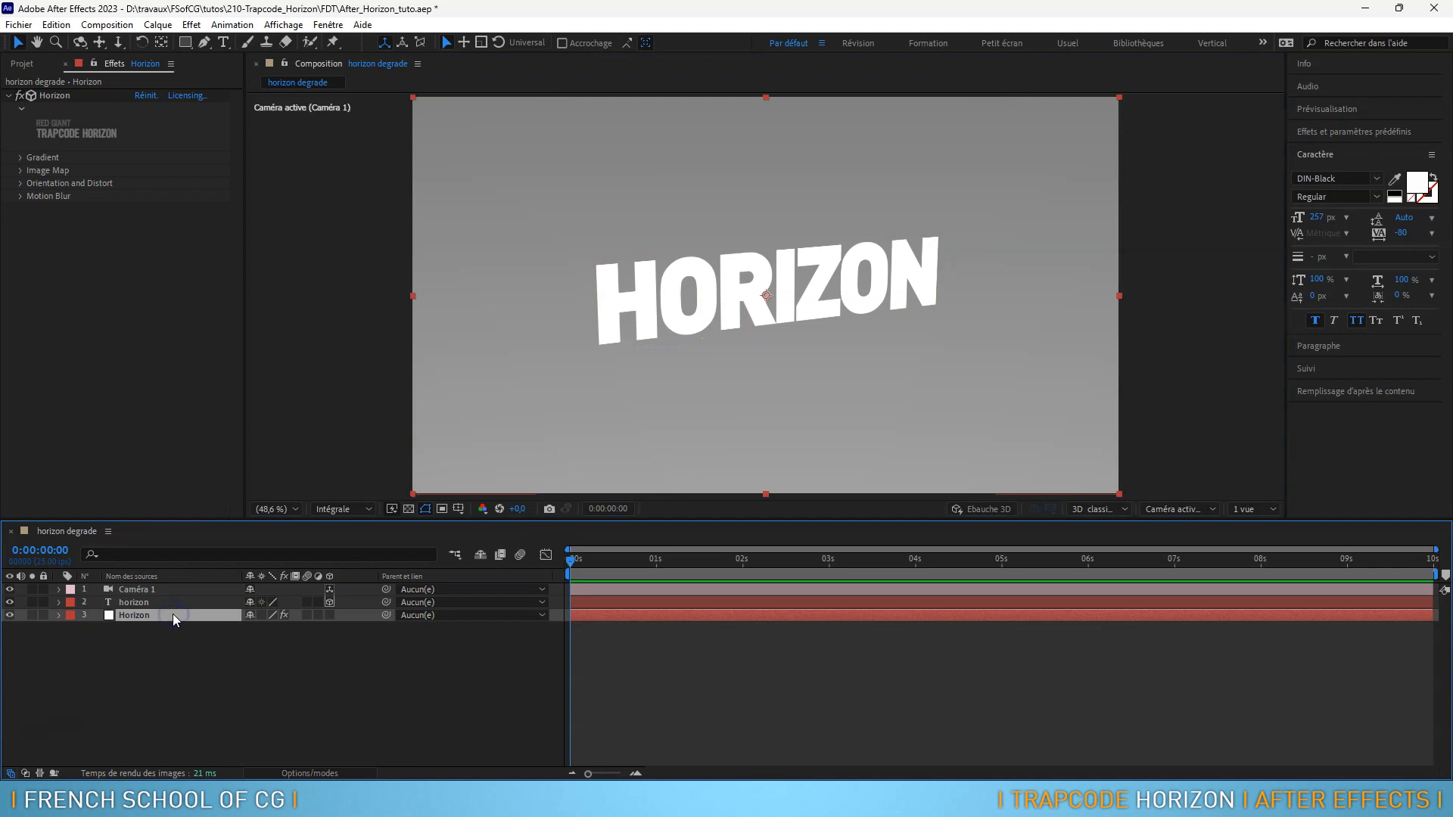
mouse_move(768, 308)
left_mouse_down()
mouse_move(740, 247)
mouse_move(681, 195)
mouse_move(772, 328)
mouse_move(814, 476)
mouse_move(823, 343)
mouse_move(792, 328)
mouse_move(773, 239)
mouse_move(781, 347)
mouse_move(757, 302)
left_mouse_up()
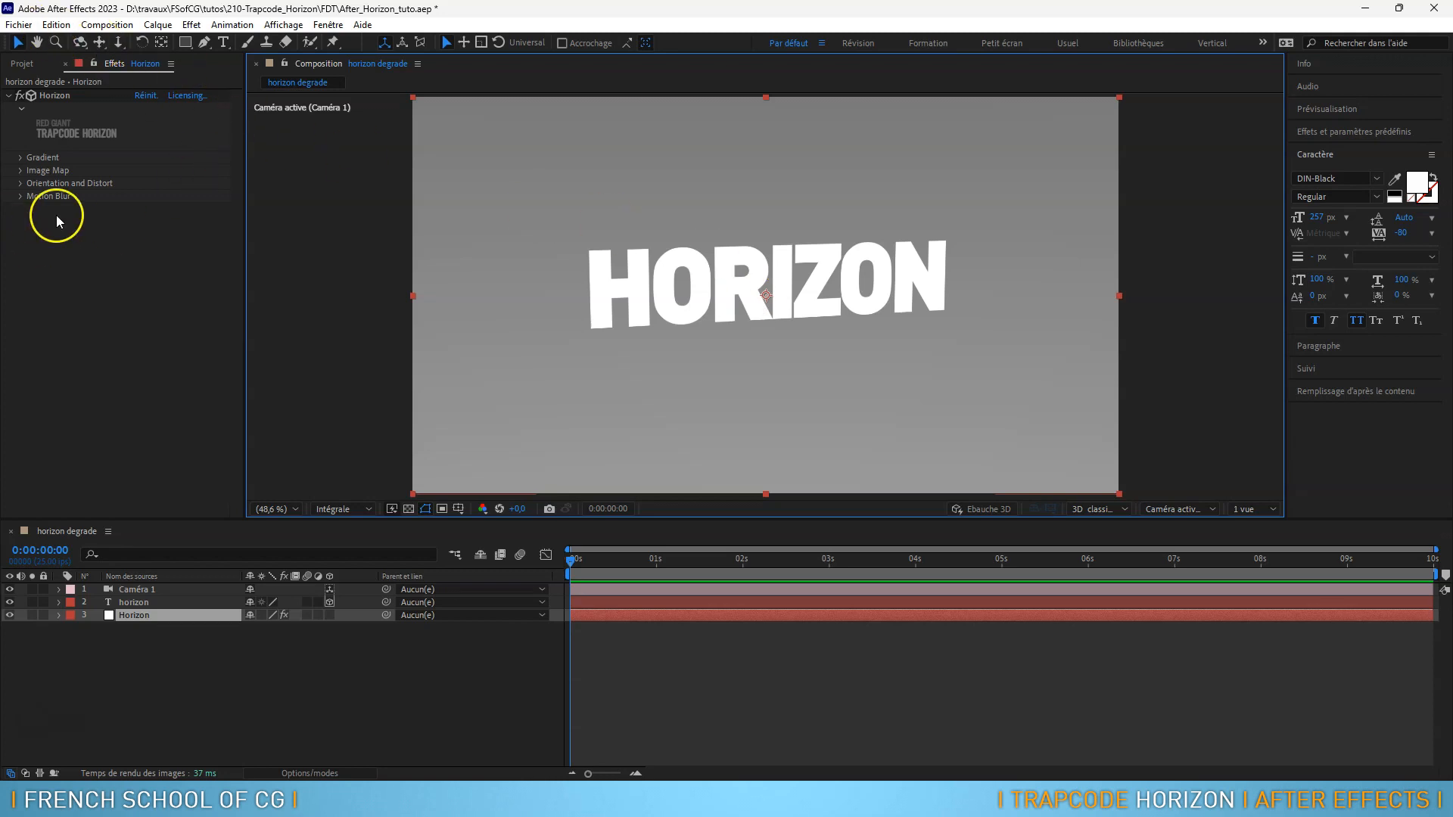
left_click(153, 616)
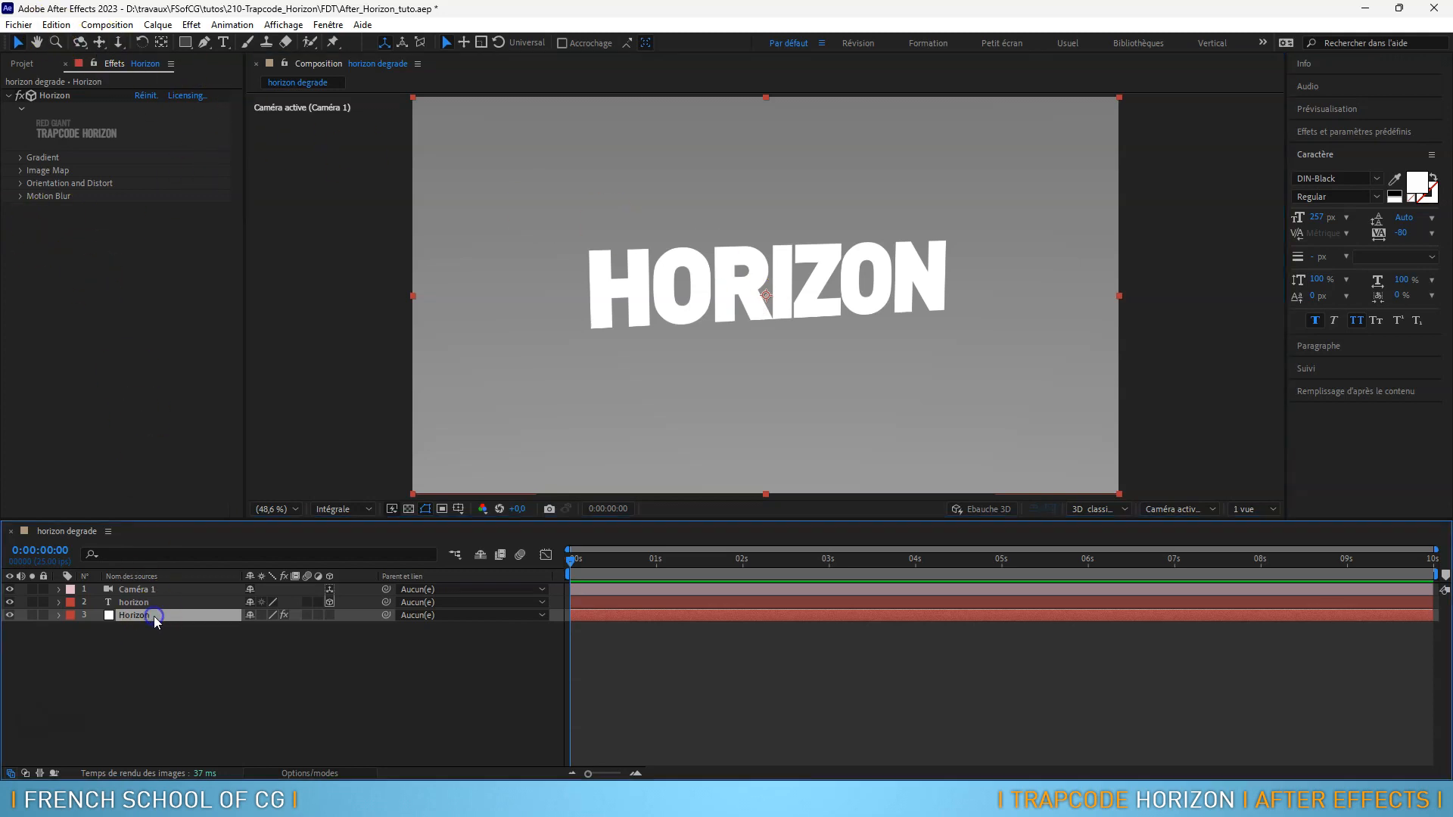
left_click(22, 157)
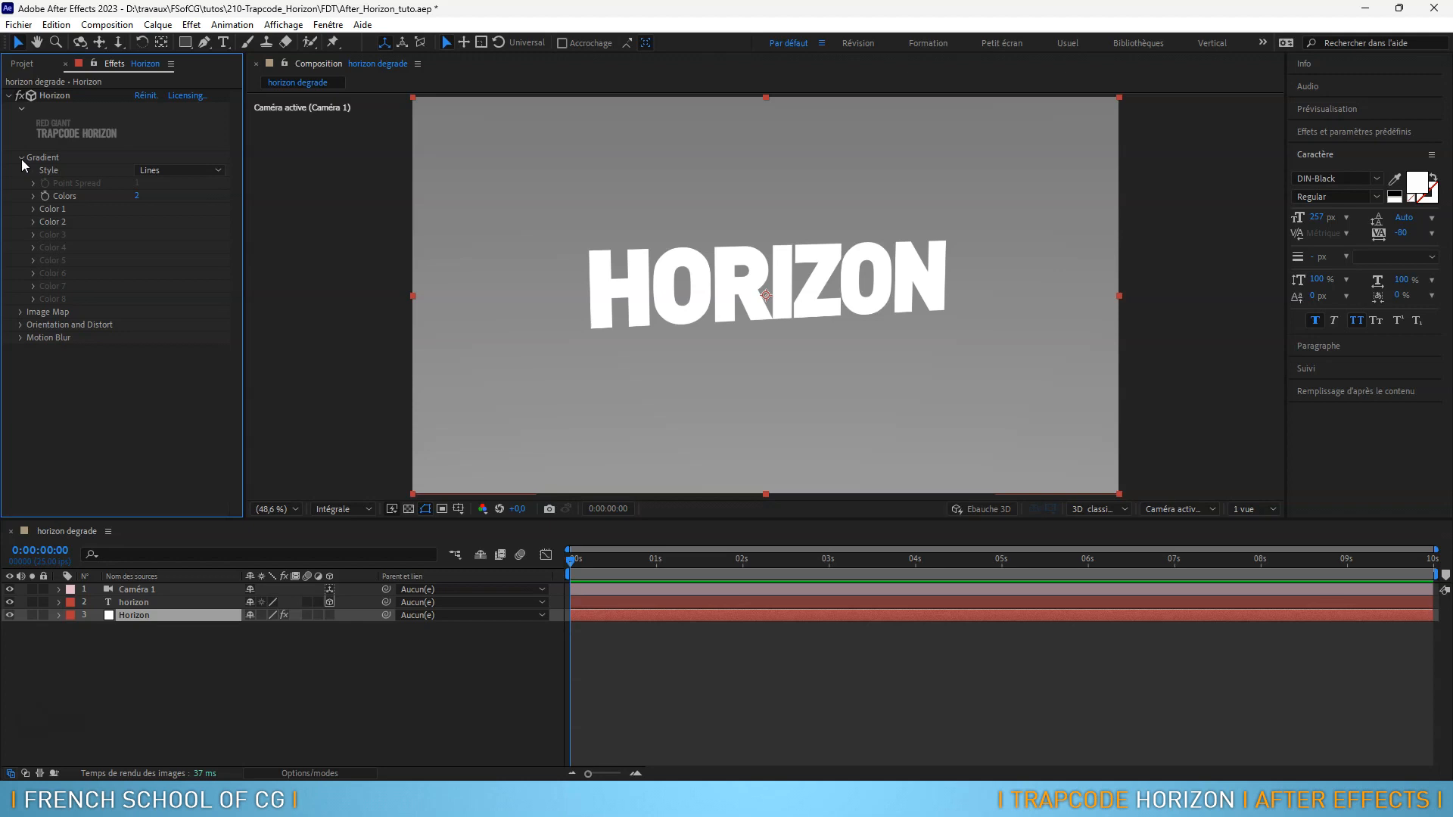
Try the Points gradient style with a Point Spread of 75 on the background, and reset the Horizon effect
left_click(182, 171)
left_click(191, 203)
left_click_drag(683, 252, 688, 300)
left_click(284, 209)
left_click_drag(137, 183, 559, 221)
left_click_drag(682, 232, 772, 256)
left_click_drag(845, 317, 818, 301)
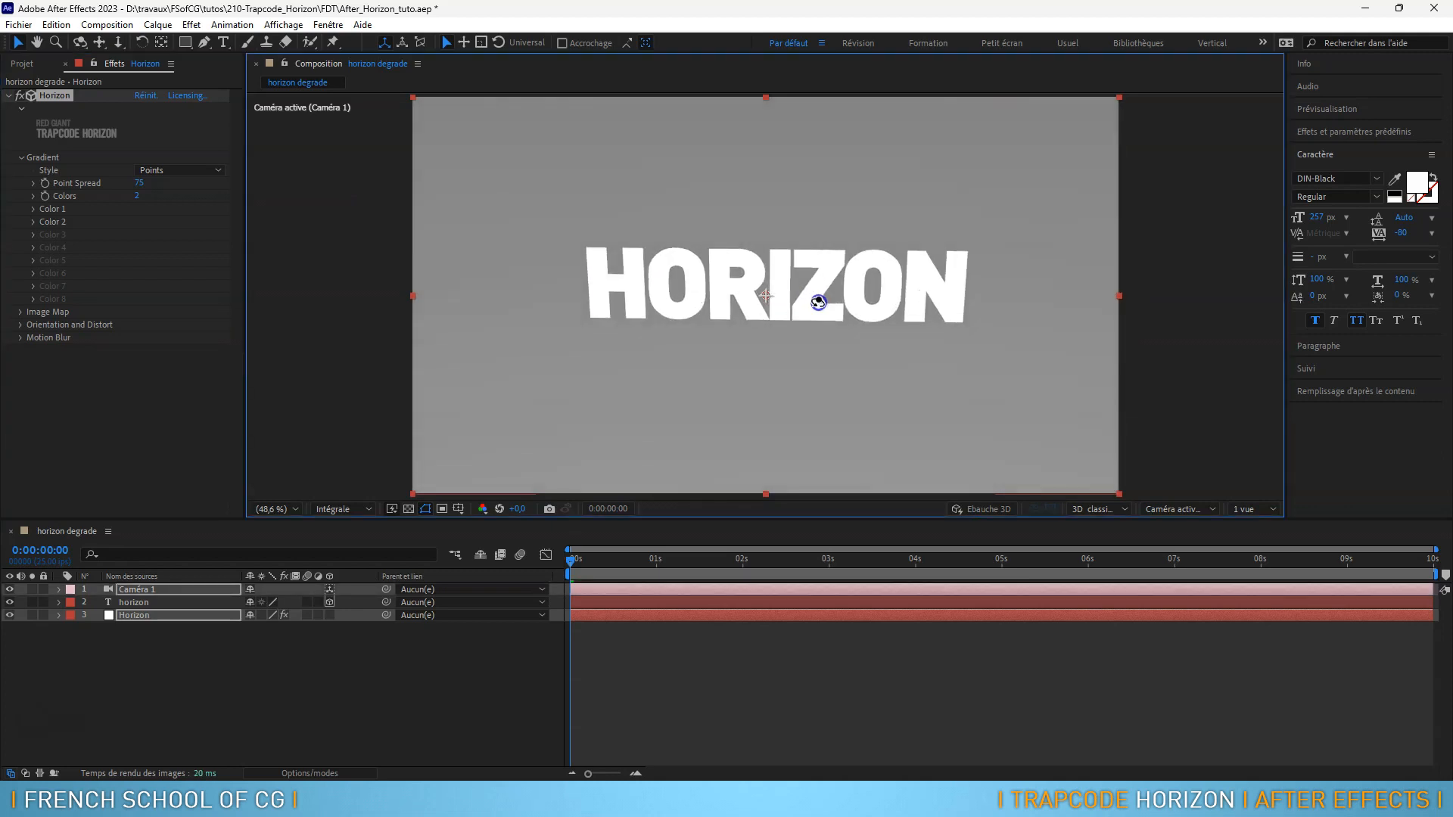
left_click(111, 185)
left_click(148, 96)
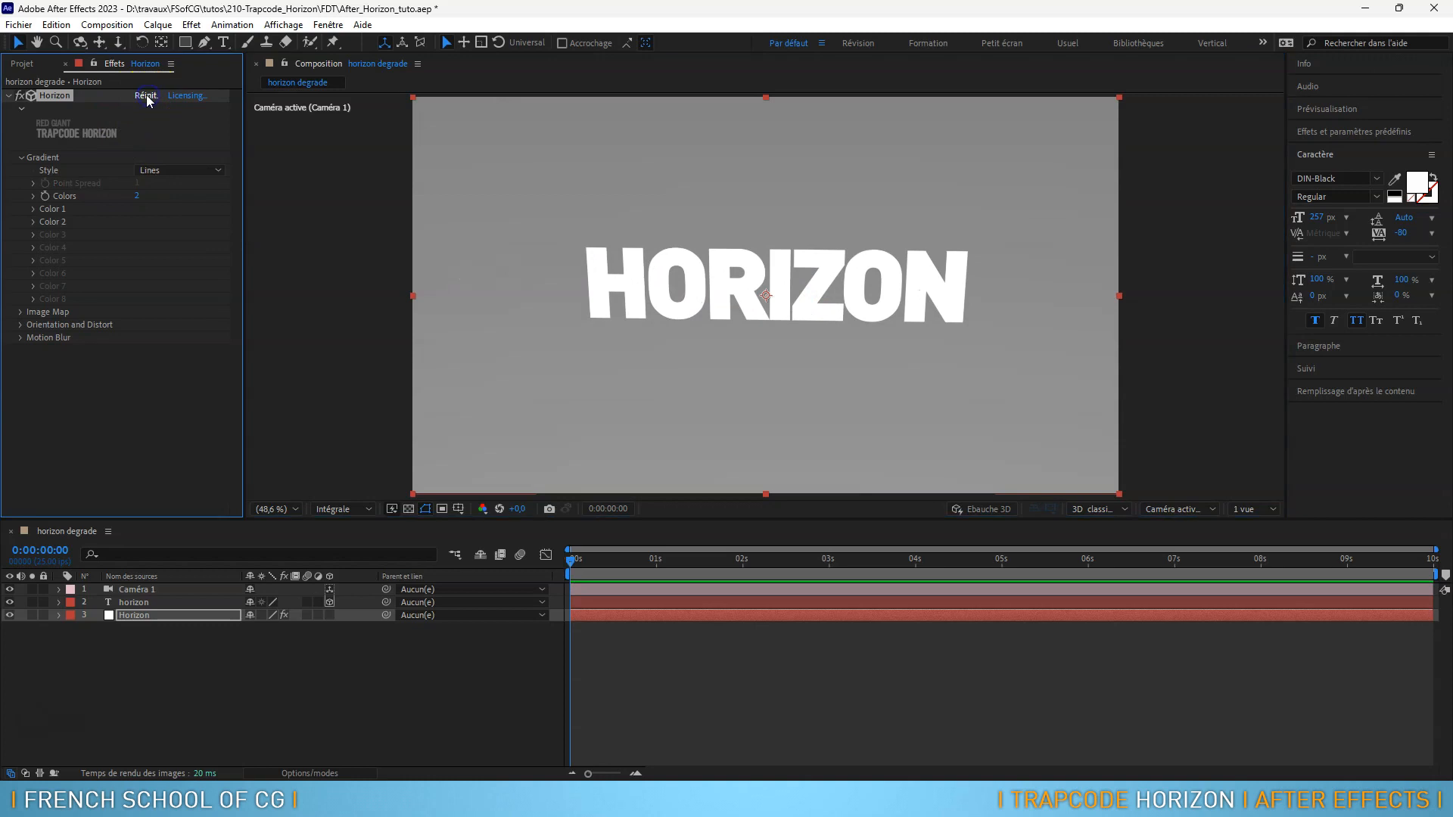
Expand the gradient's Color 1 and Color 2 settings and set Color 1 to red
left_click_drag(666, 275, 804, 346)
left_click(185, 240)
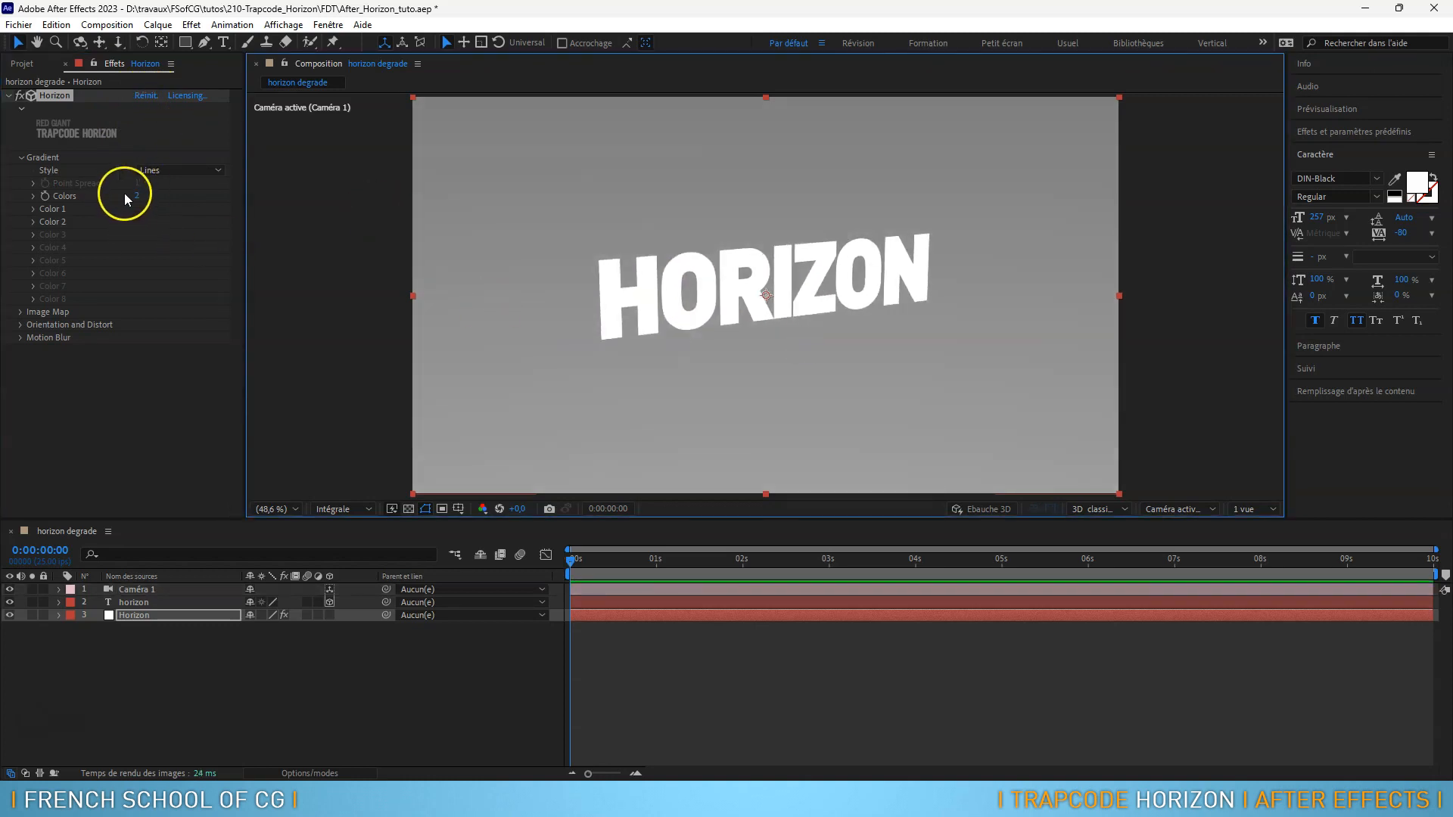
left_click_drag(136, 198, 90, 195)
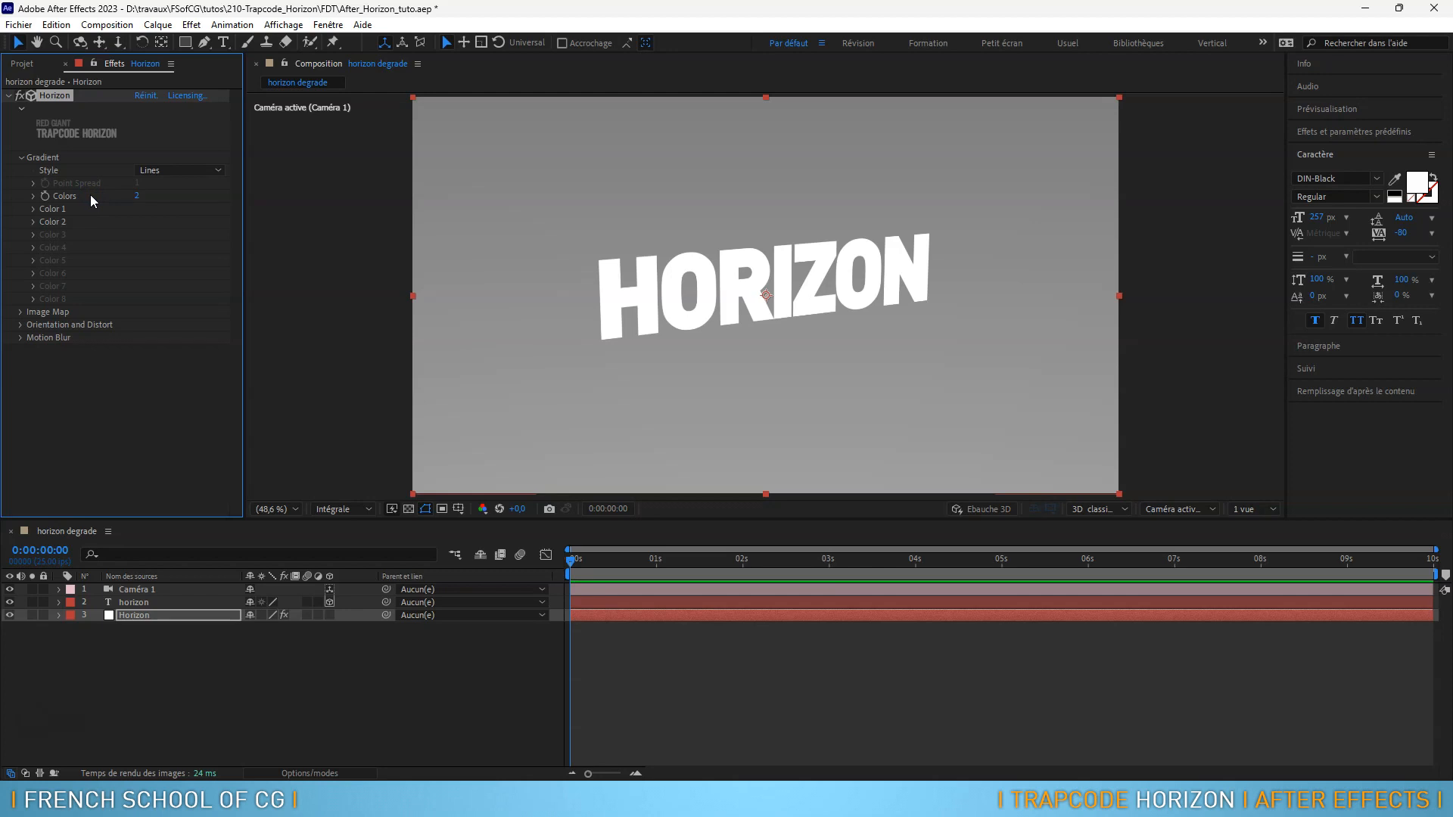
left_click(48, 207)
left_click(32, 211)
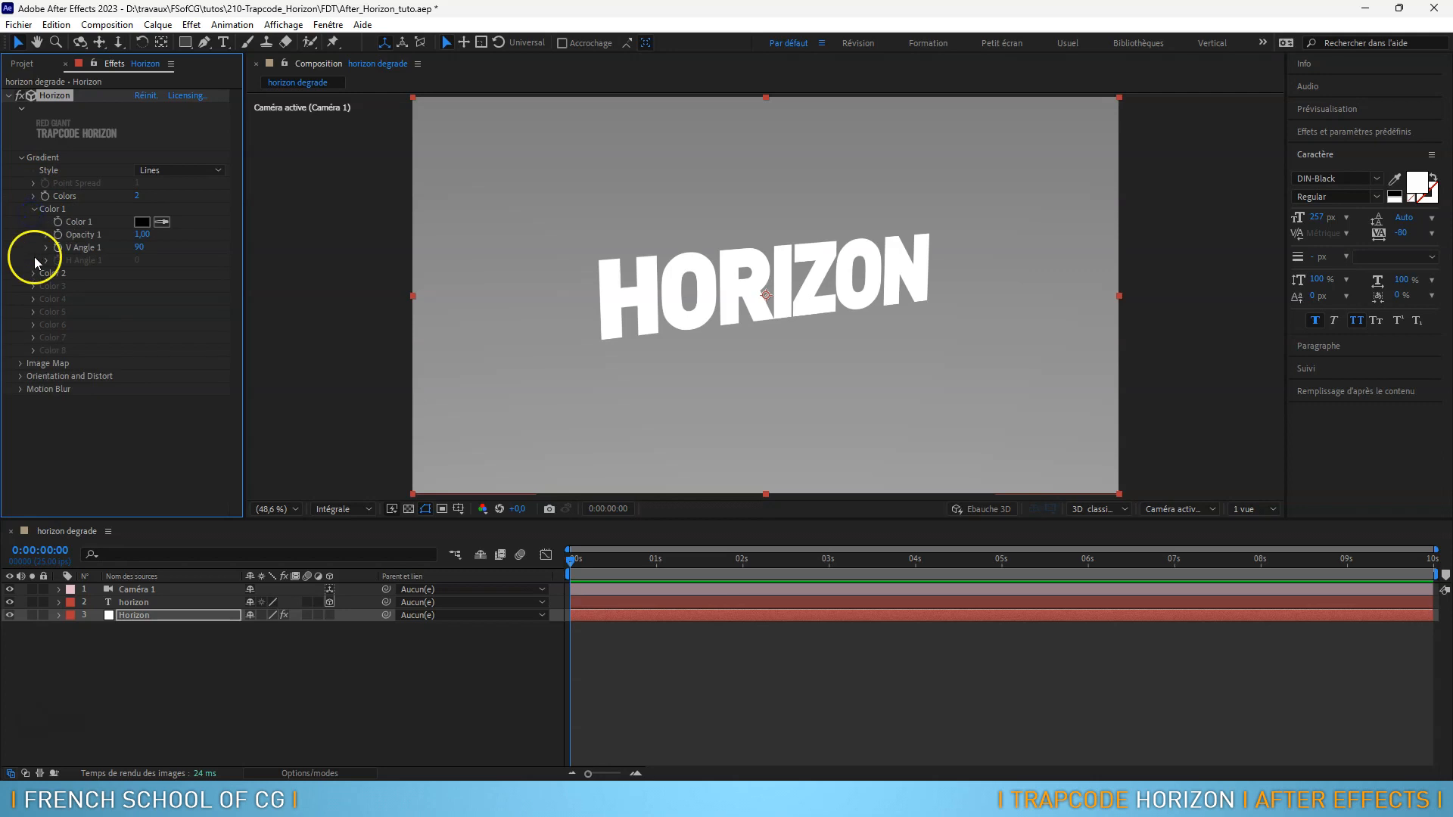
left_click(33, 274)
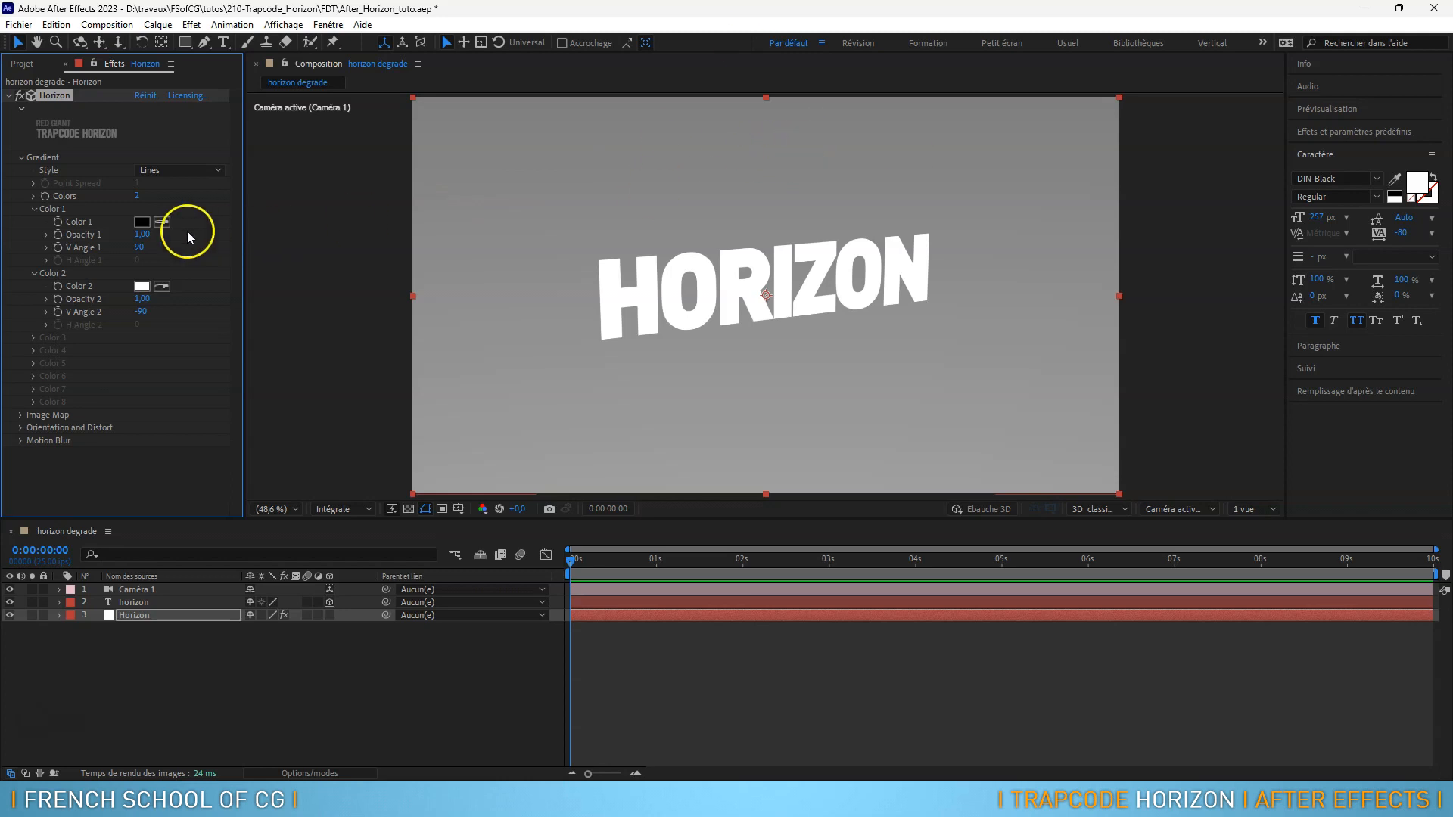
left_click(141, 223)
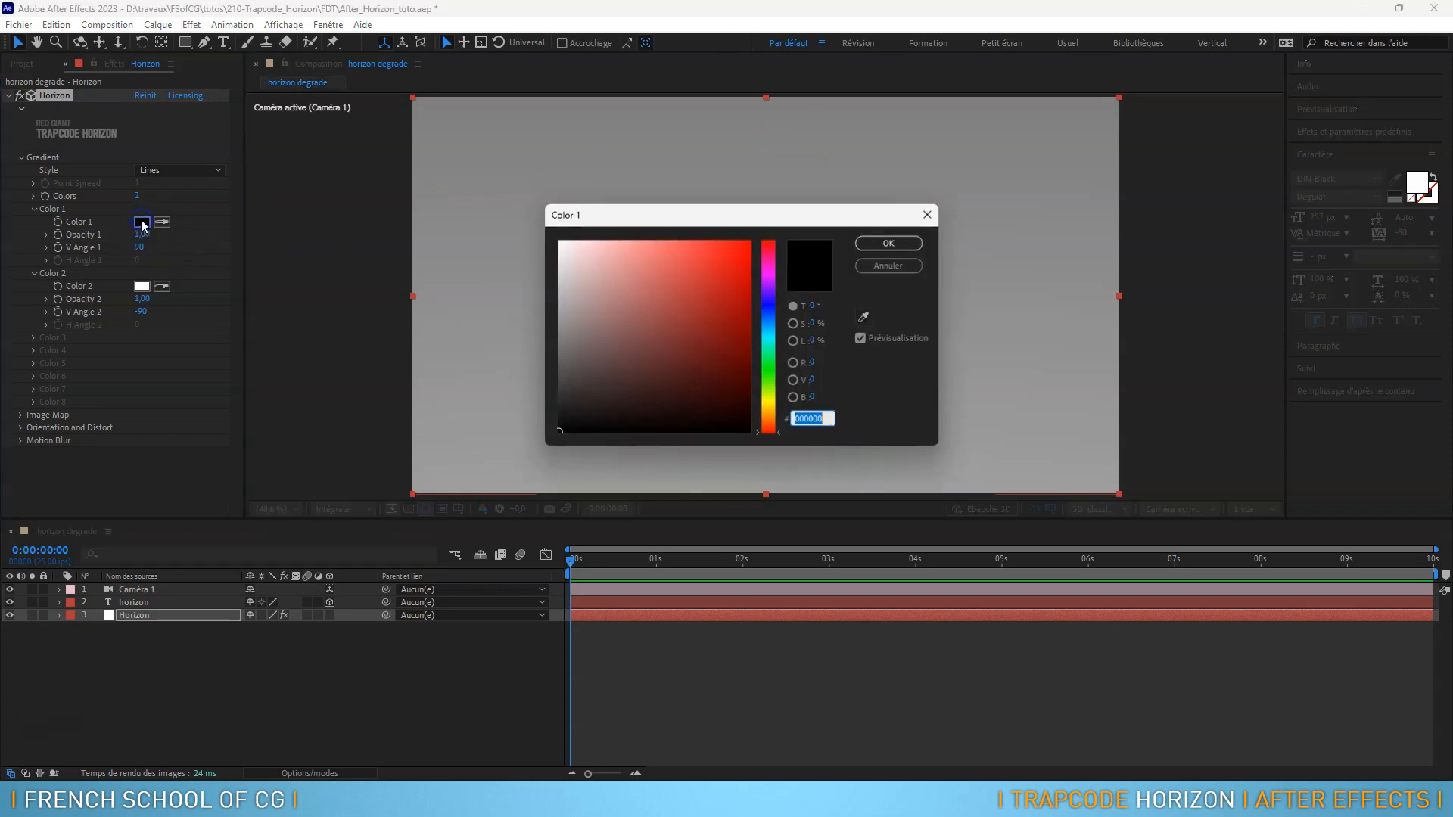
mouse_move(749, 282)
left_mouse_down()
mouse_move(776, 228)
mouse_move(816, 196)
left_mouse_up()
left_click(889, 243)
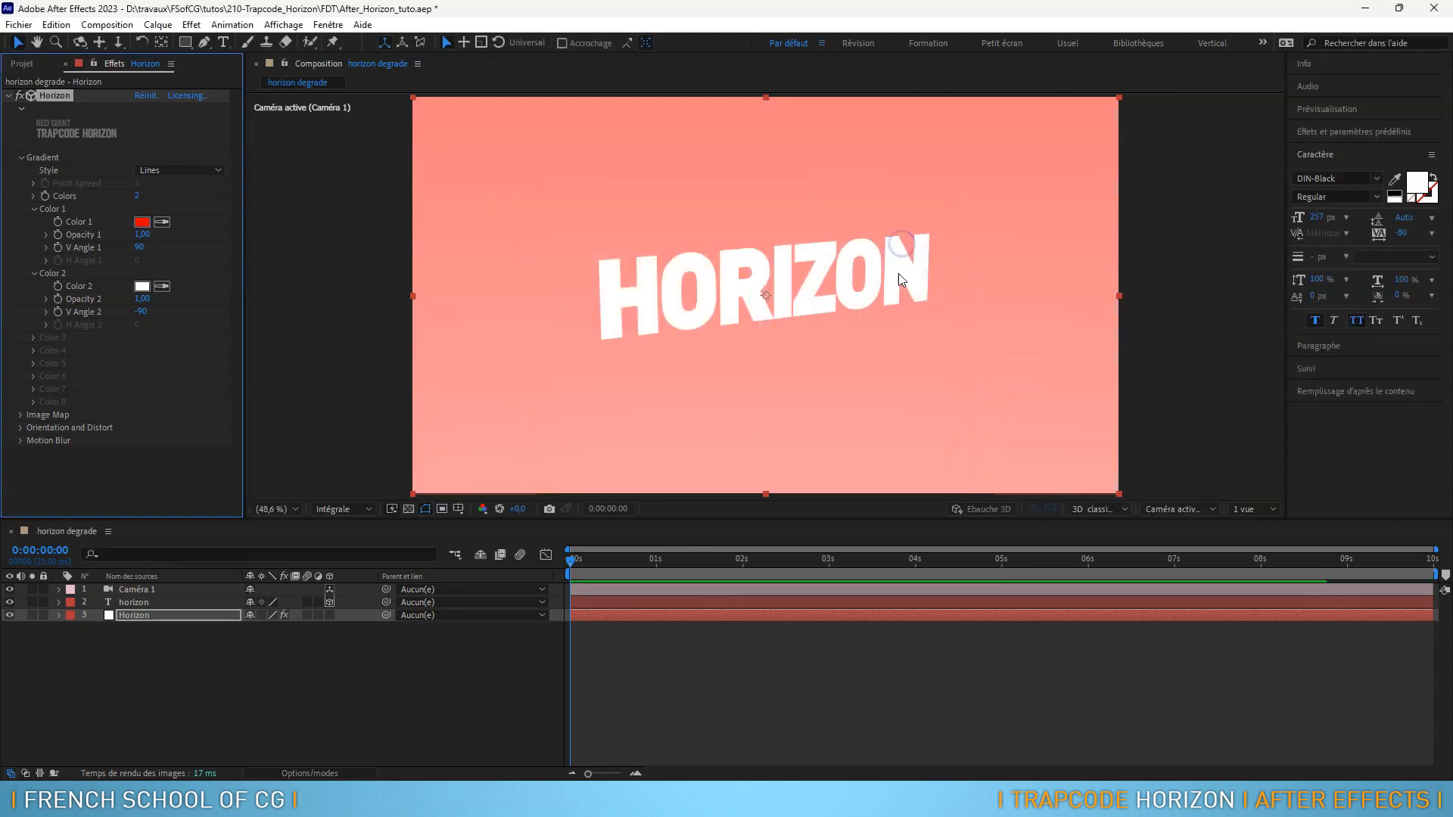
left_click_drag(811, 299, 813, 385)
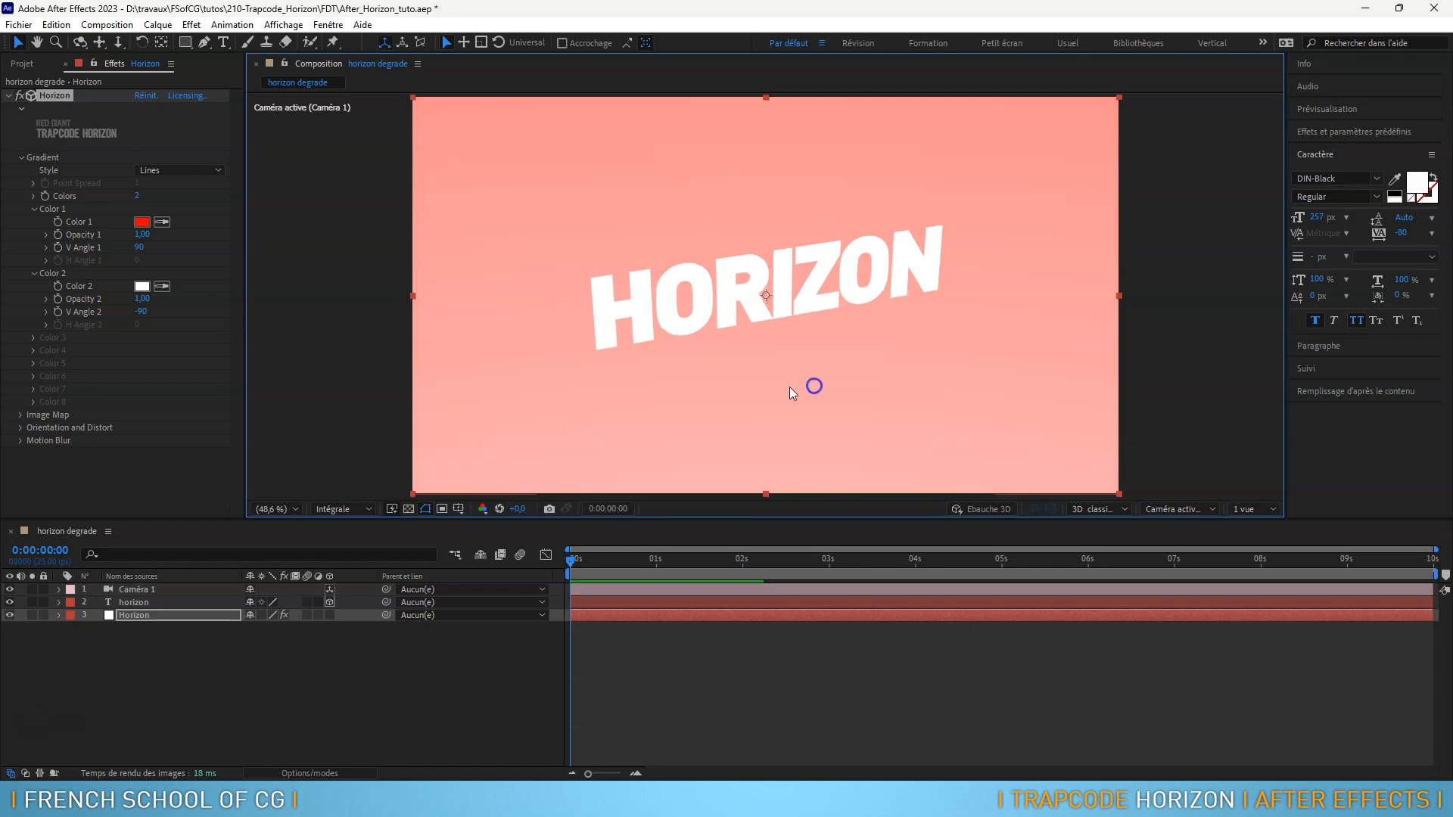
Set Color 2 of the background gradient to green
left_click(142, 286)
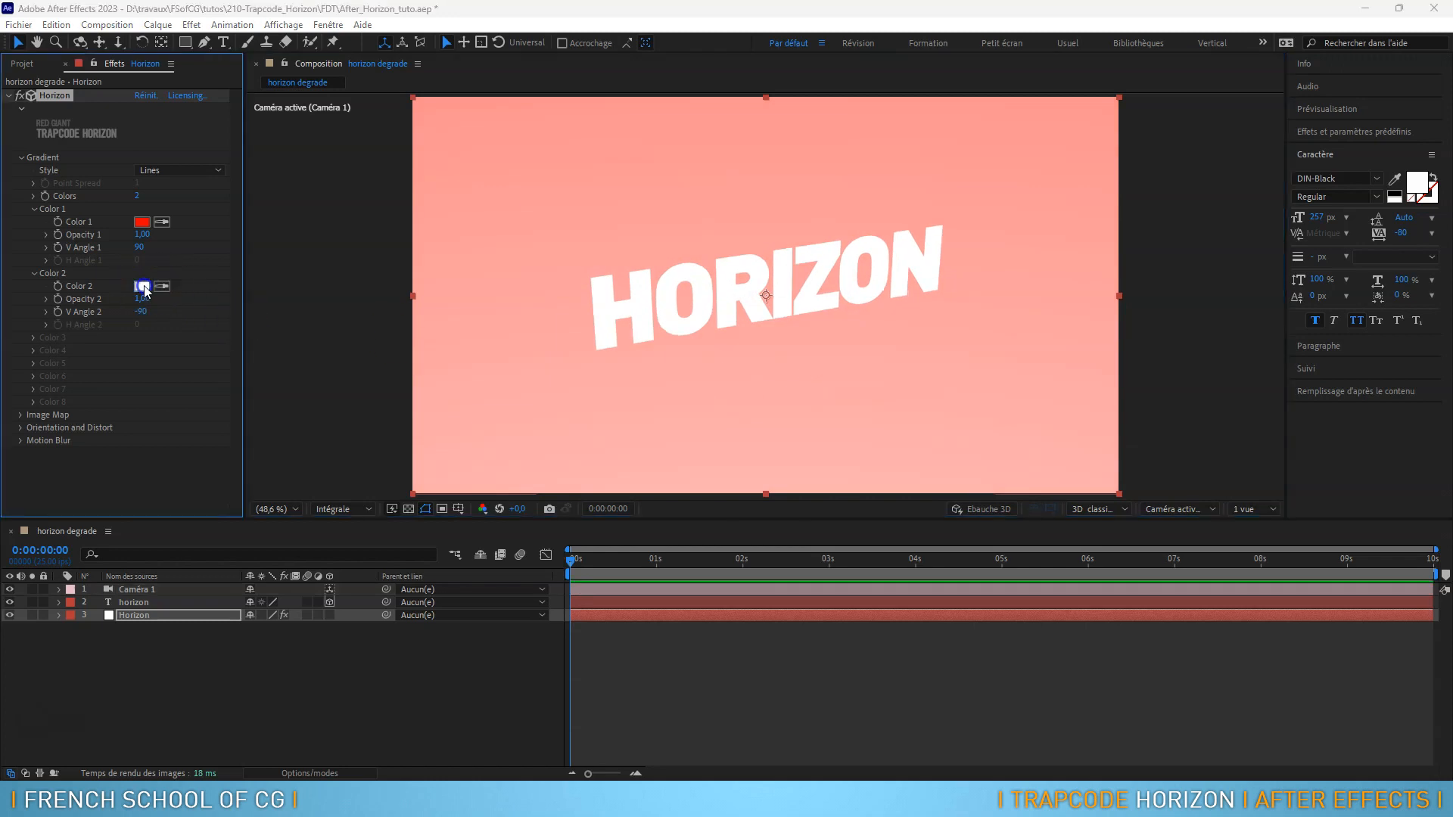
left_click_drag(769, 402, 770, 367)
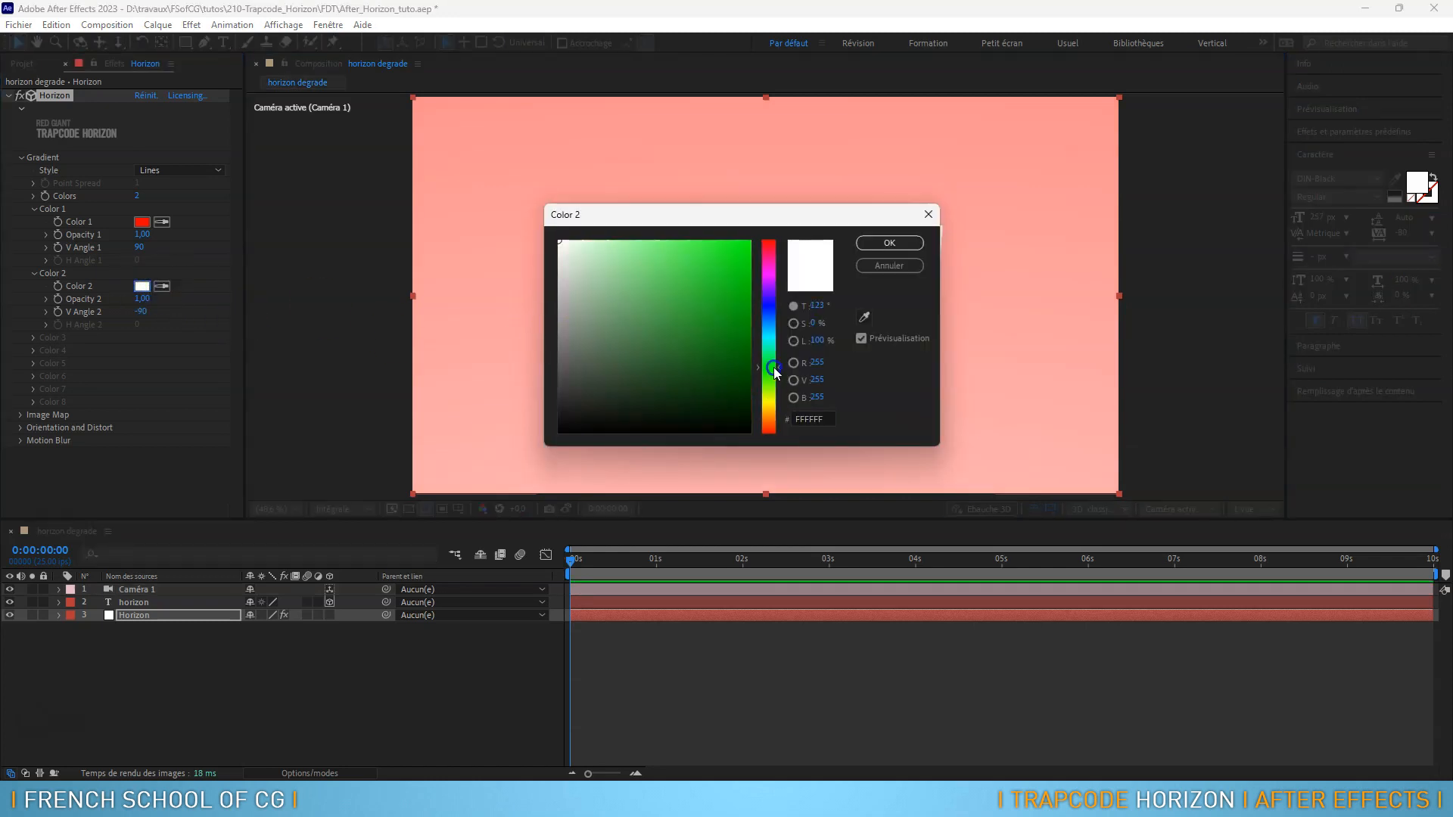
left_click_drag(713, 315, 784, 307)
left_click(889, 242)
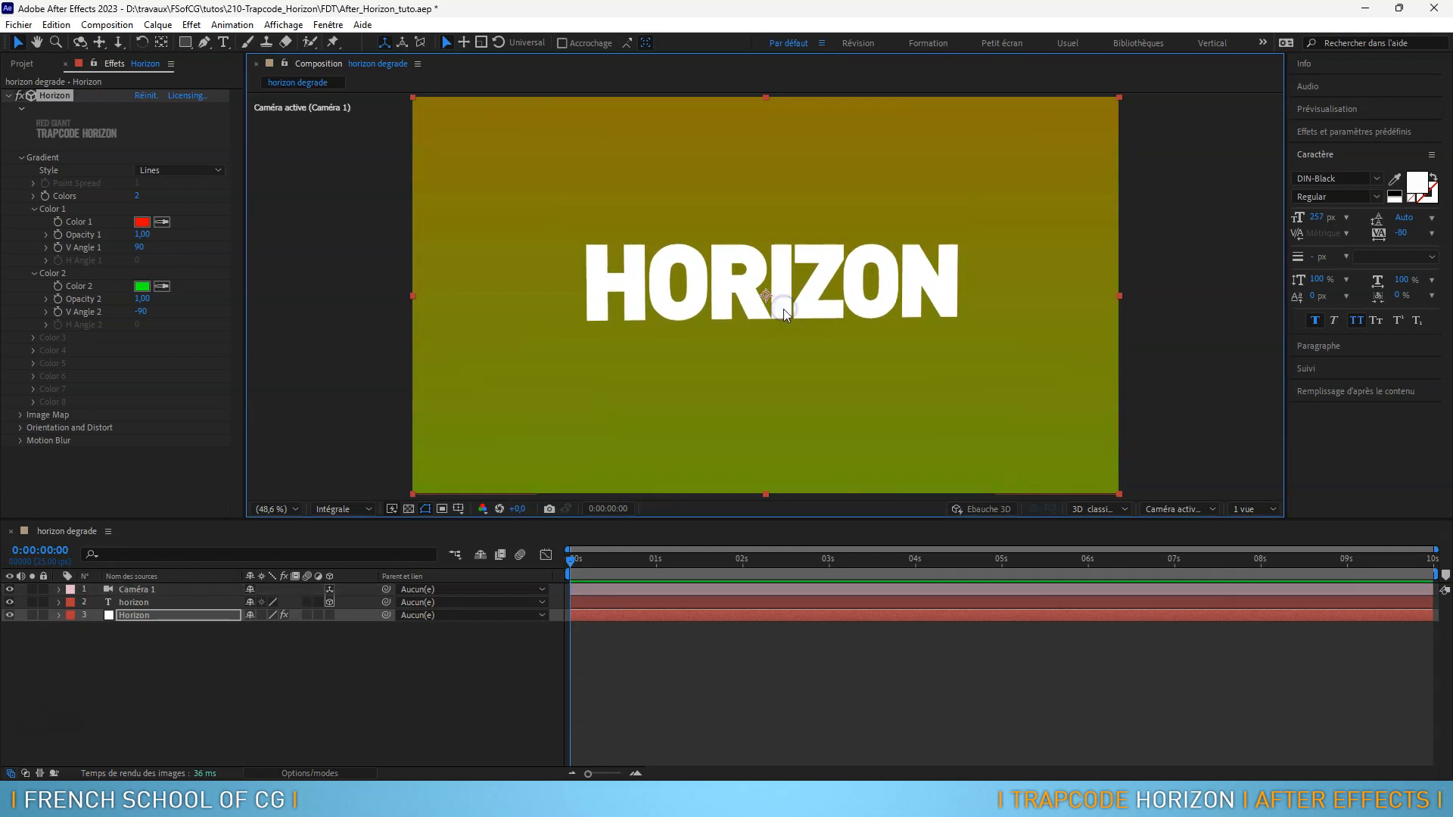
Try Opacity 1 at 0,00 while orbiting the camera towards the red end, and restore it to 1,00
left_click_drag(145, 236, 23, 233)
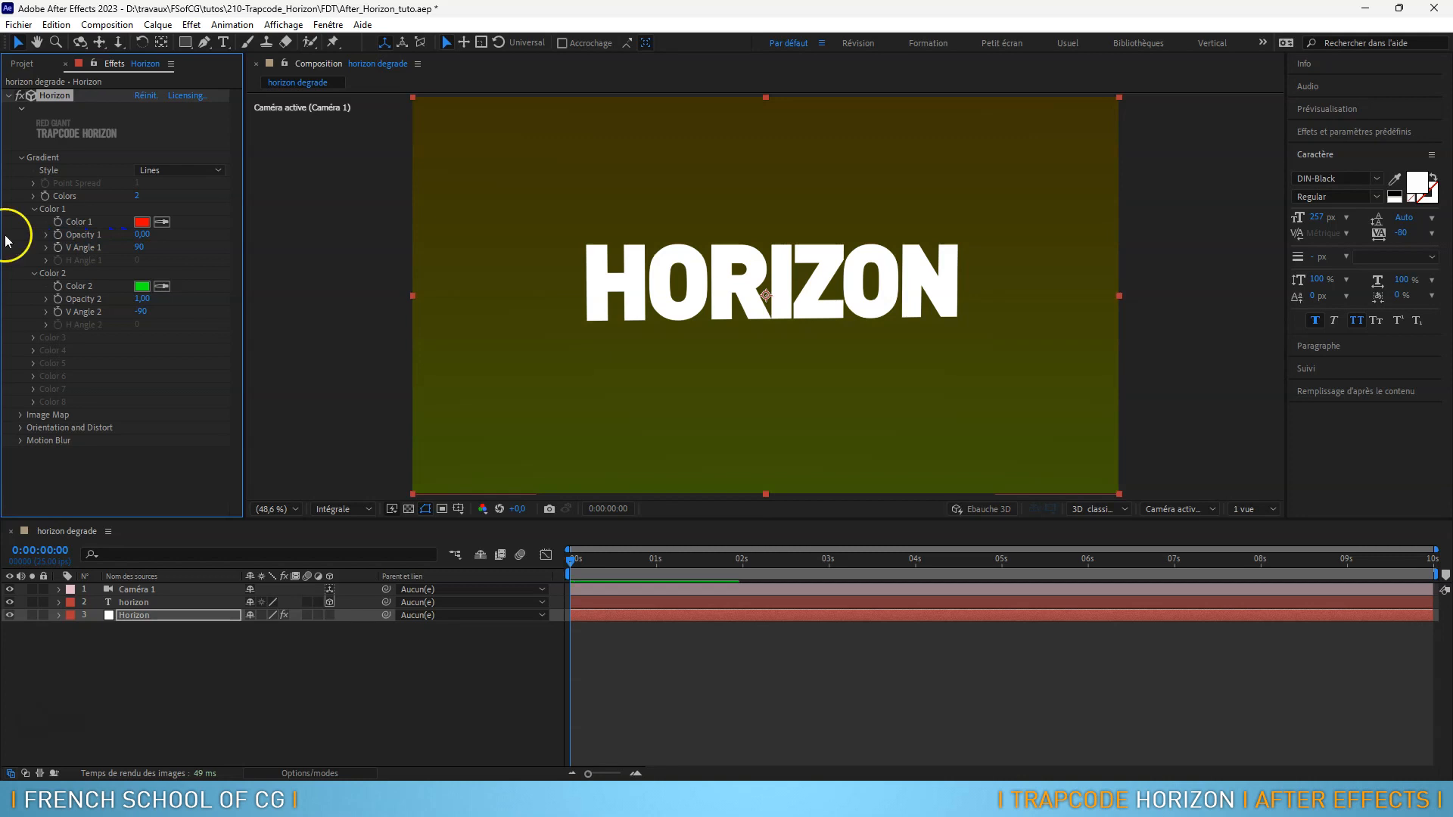
left_click_drag(767, 404, 745, 101)
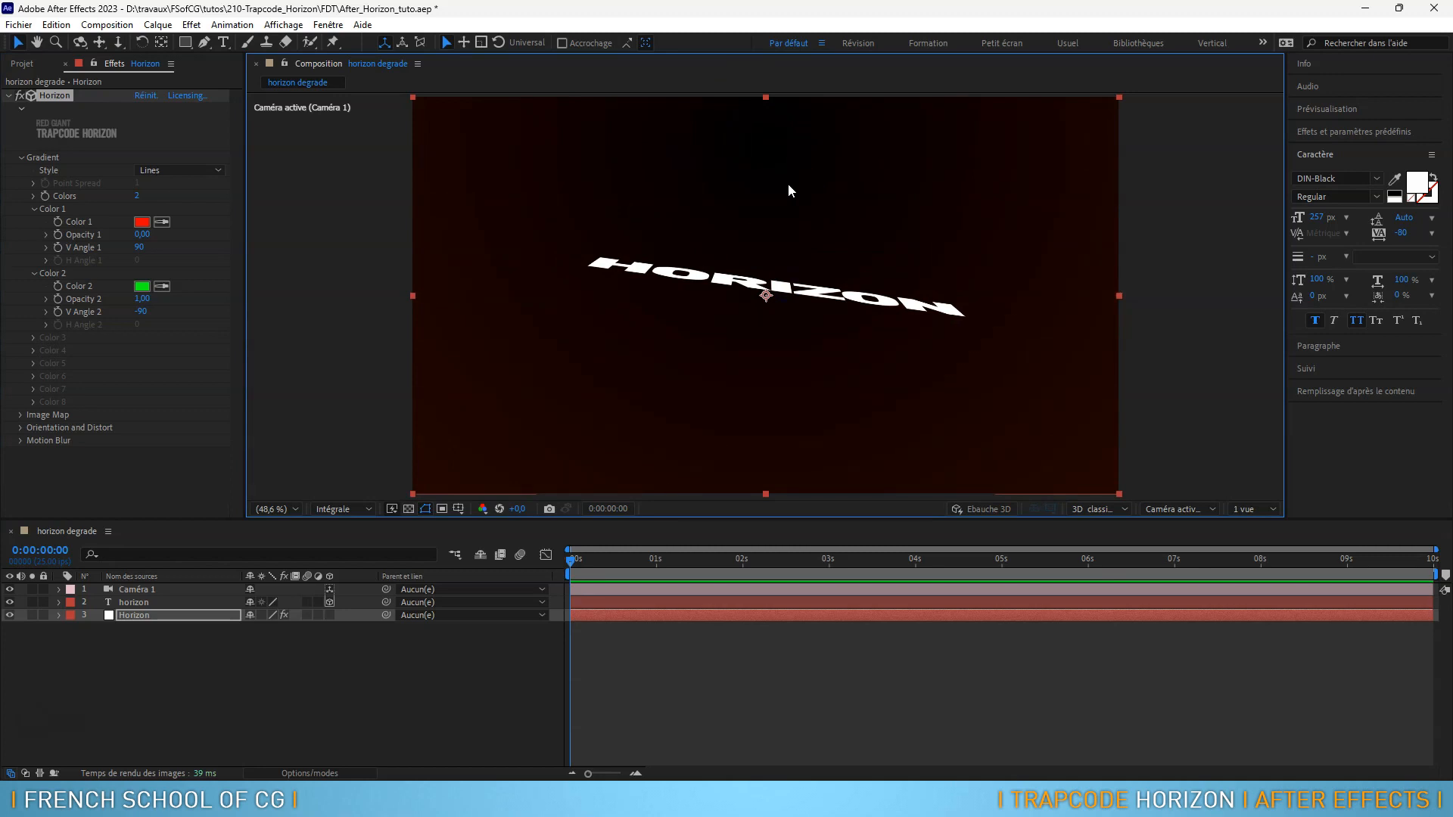
left_click_drag(143, 233, 517, 236)
Try Opacity 2 at 0,00 while orbiting the camera towards the green end, and restore it to 1,00
left_click_drag(143, 298, 91, 298)
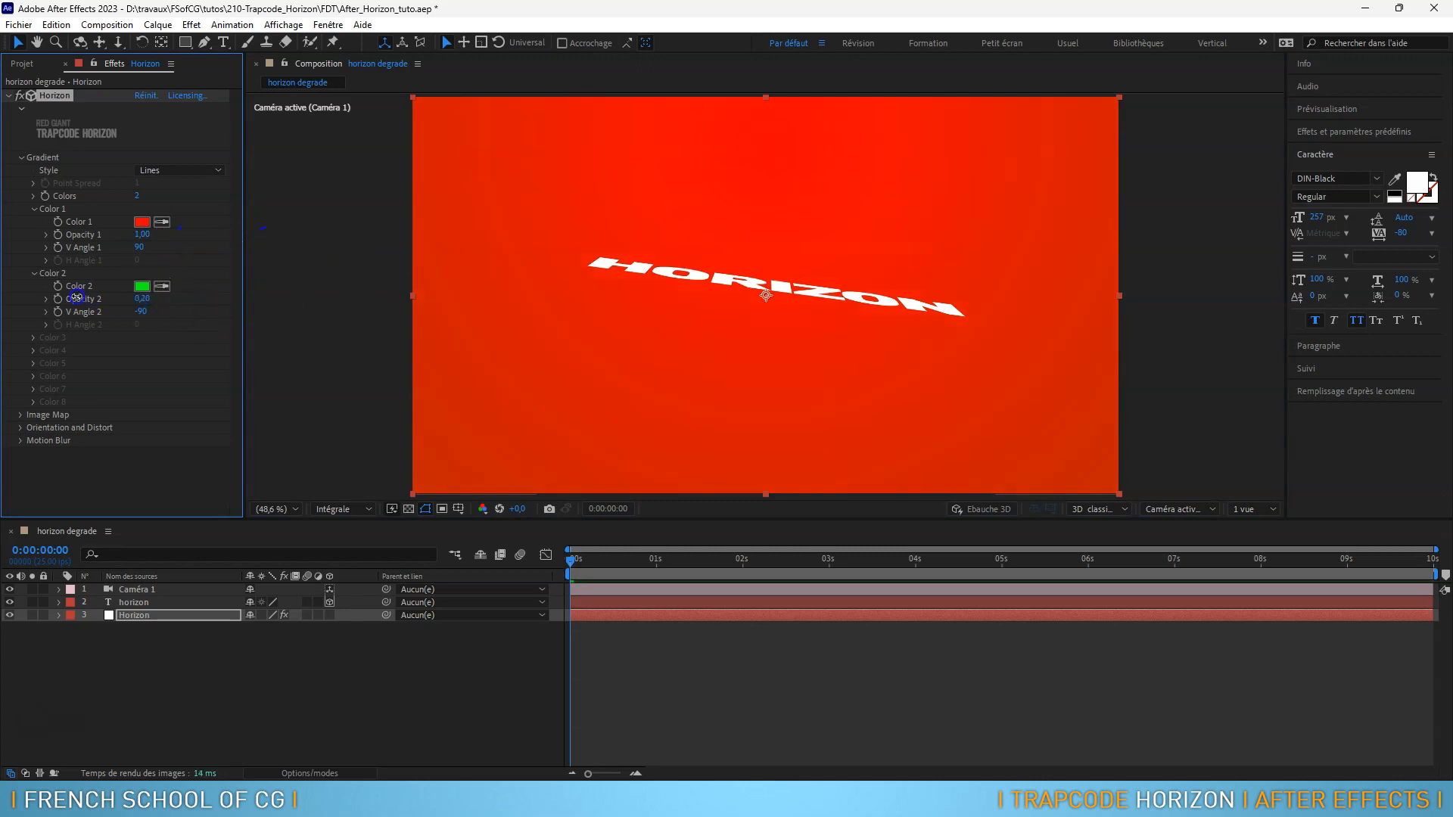
left_click_drag(703, 195, 720, 314)
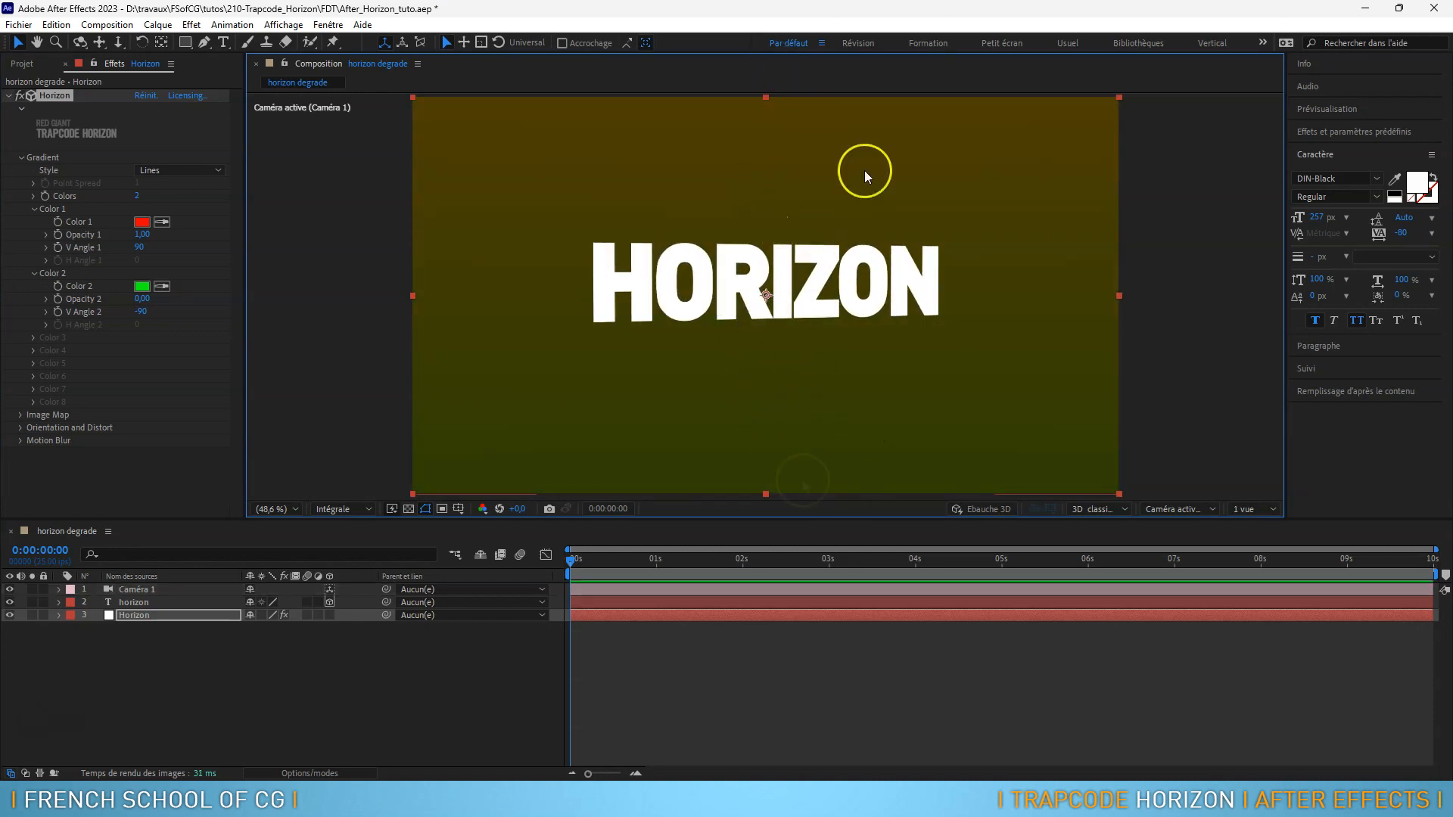
left_click_drag(143, 300, 391, 308)
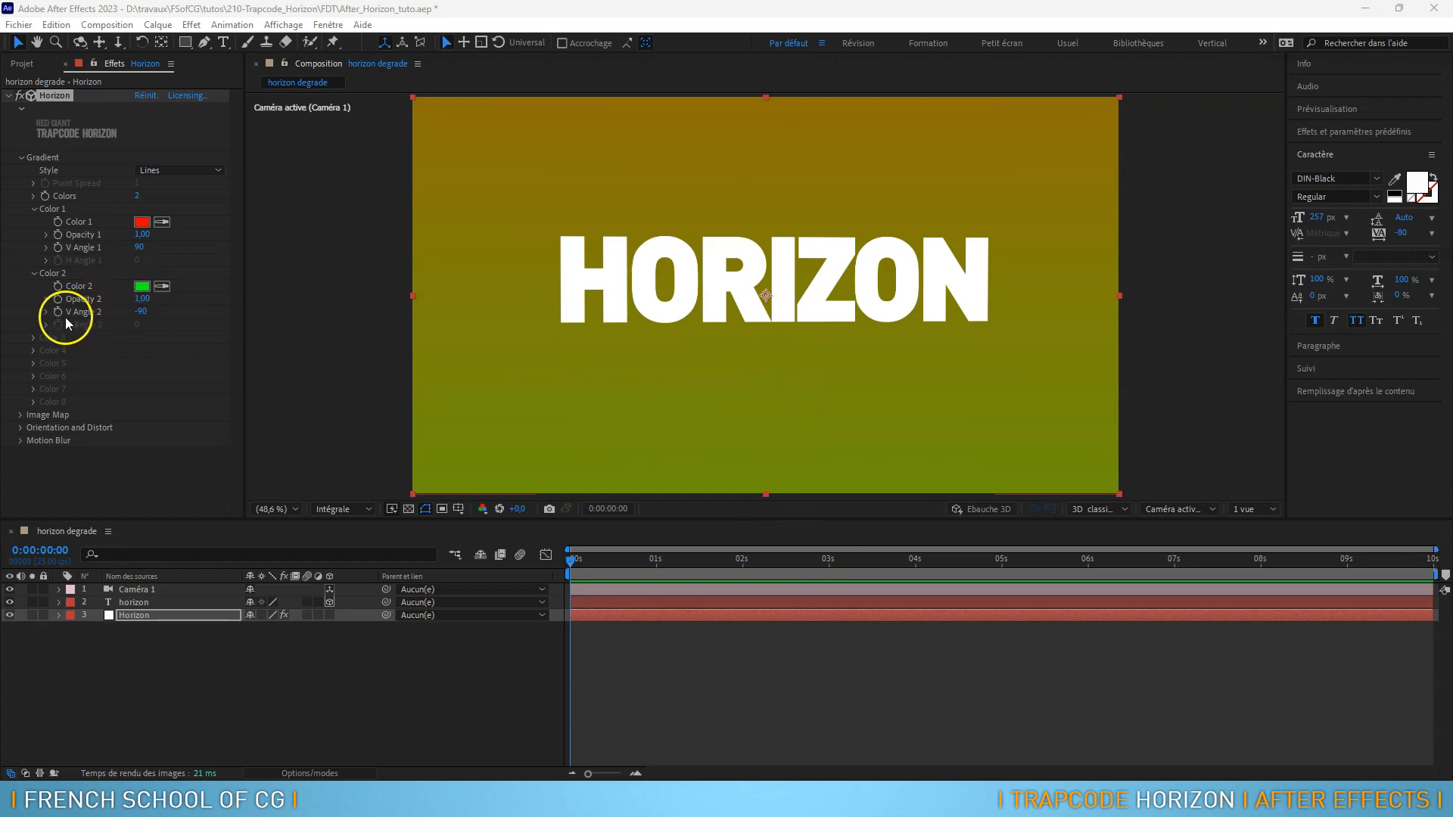
Set the gradient's V Angle 2 to -20
left_click(143, 312)
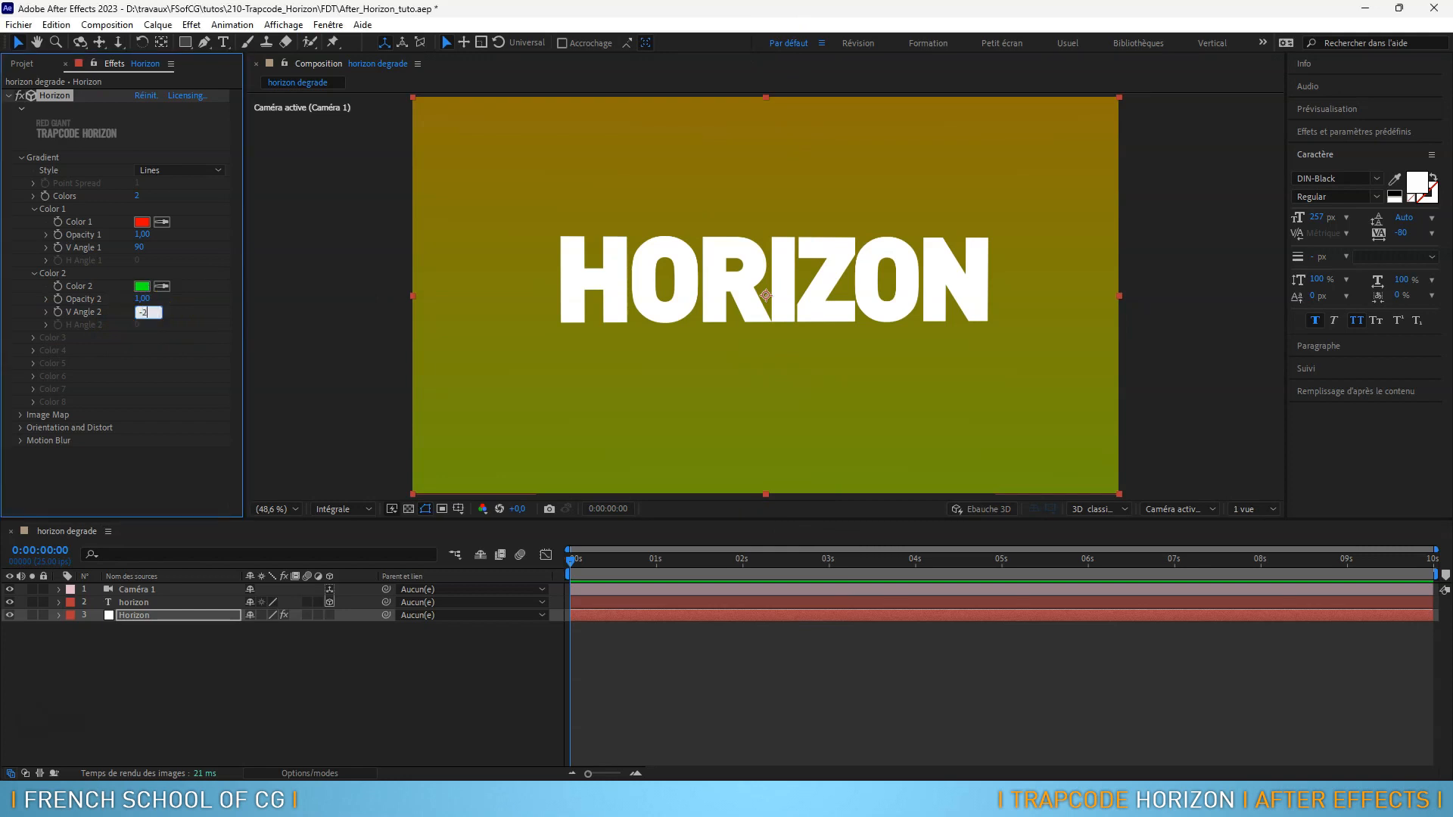
type("-20")
key("Return")
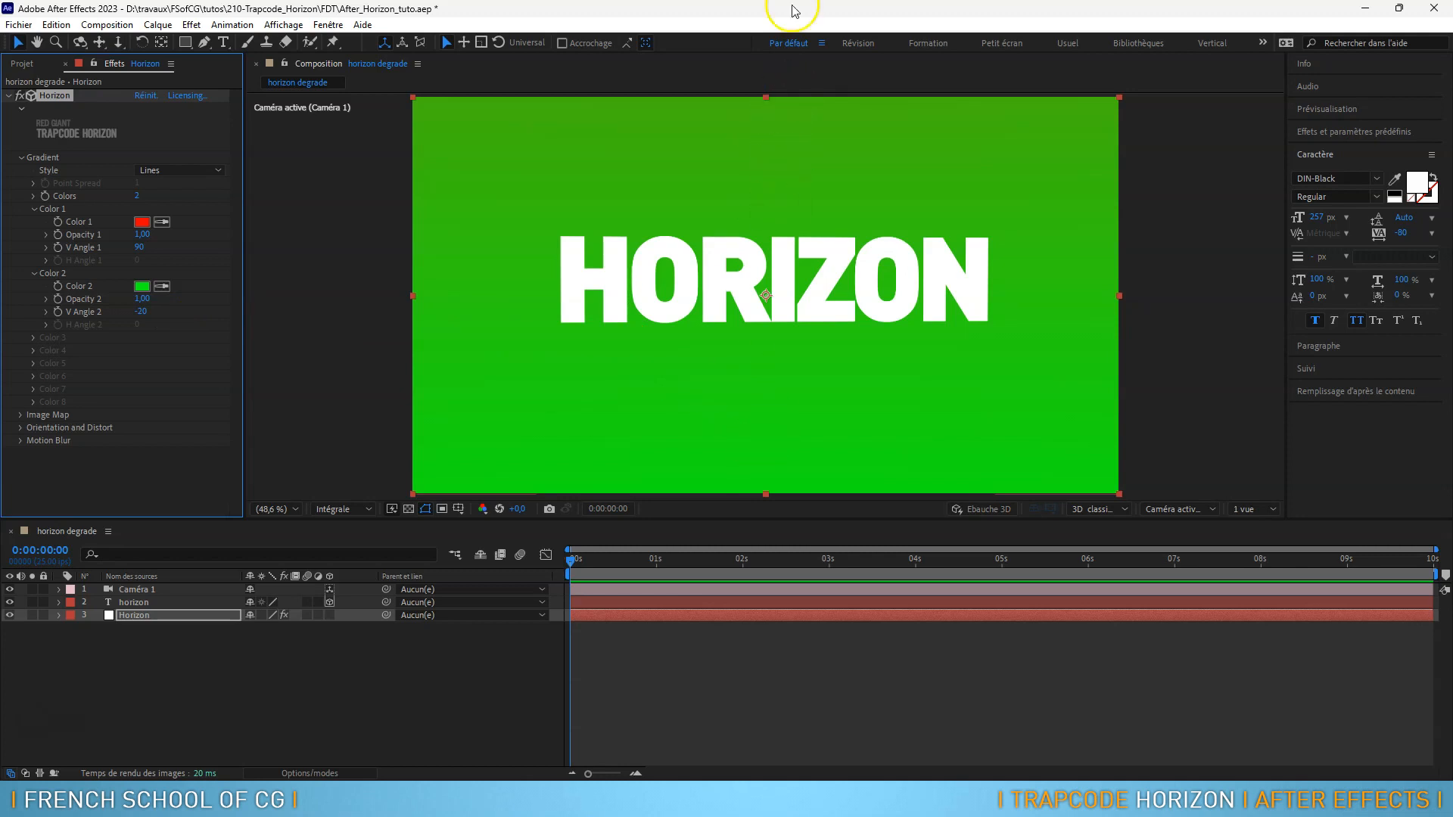
Orbit the camera vertically around the HORIZON title to examine the transition between the gradient's two colors
left_click_drag(784, 222, 768, 424)
left_click_drag(792, 325, 784, 443)
left_click_drag(744, 265, 746, 412)
left_click_drag(774, 183, 760, 301)
left_click_drag(738, 208, 762, 420)
left_click_drag(745, 299, 745, 435)
left_click_drag(763, 230, 762, 462)
left_click_drag(773, 257, 777, 412)
left_click_drag(775, 203, 770, 285)
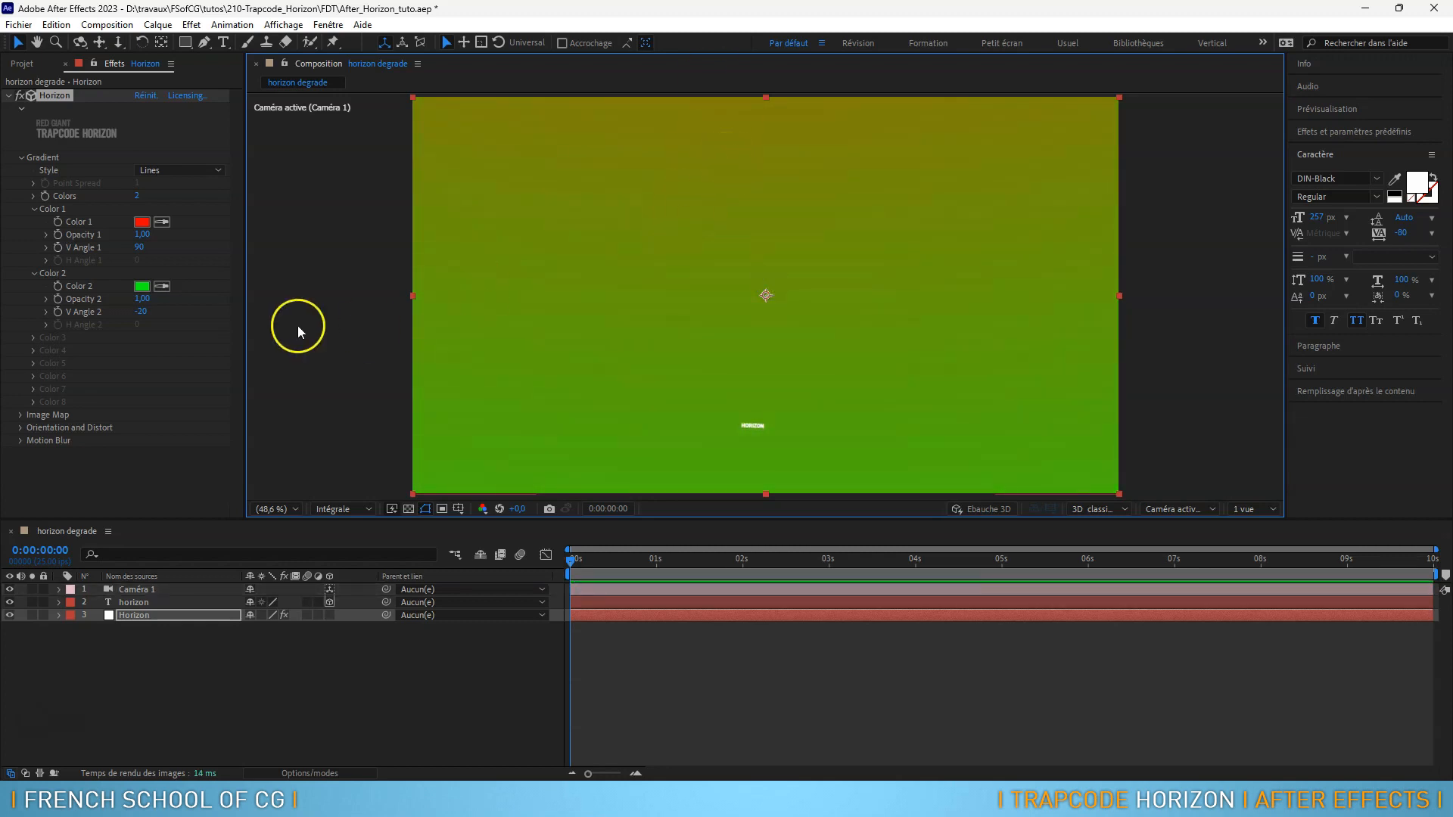
Set the gradient's V Angle 2 to -90 and orbit the camera back to face the title
left_click(139, 312)
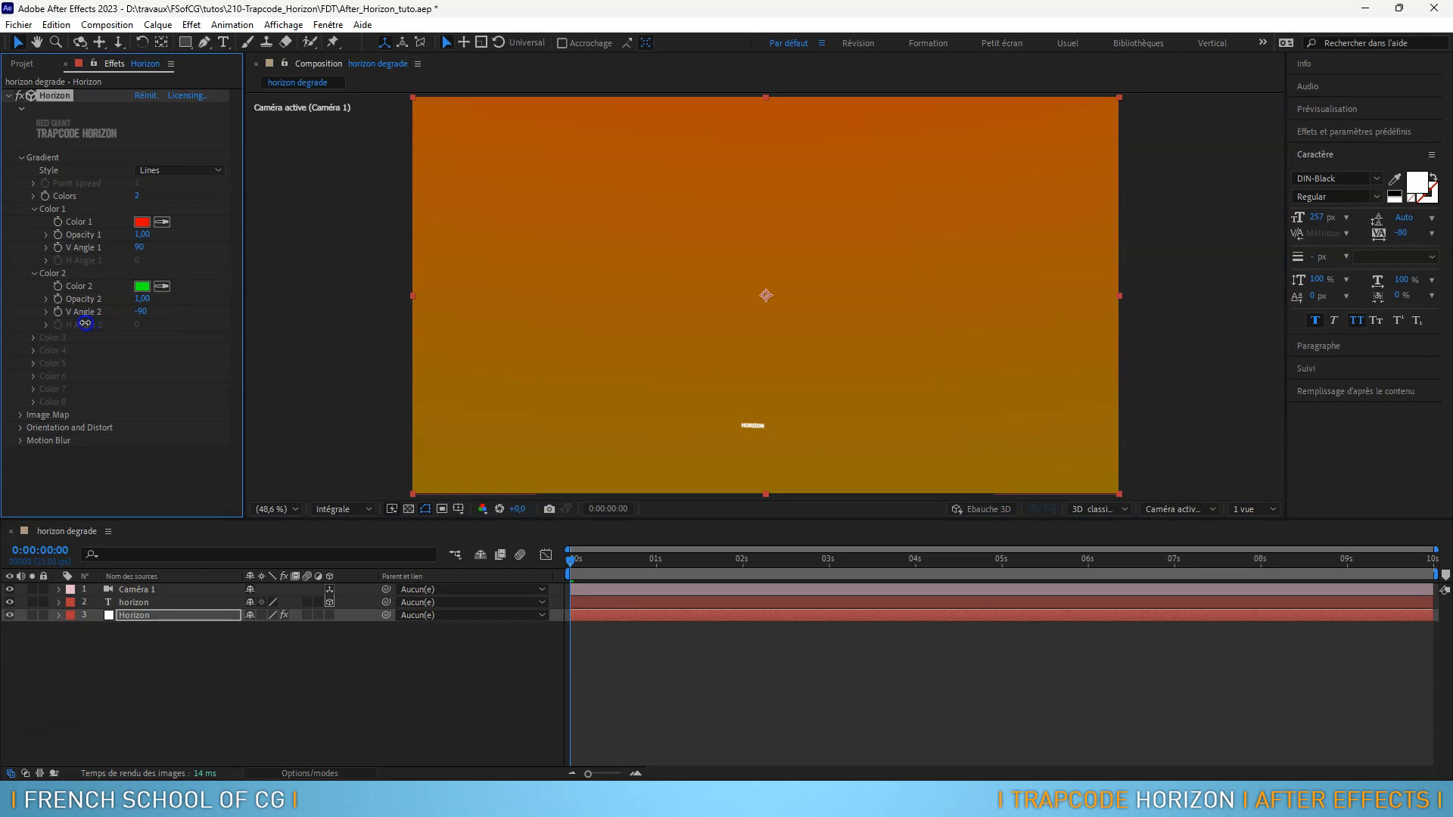
left_click_drag(756, 393, 804, 250)
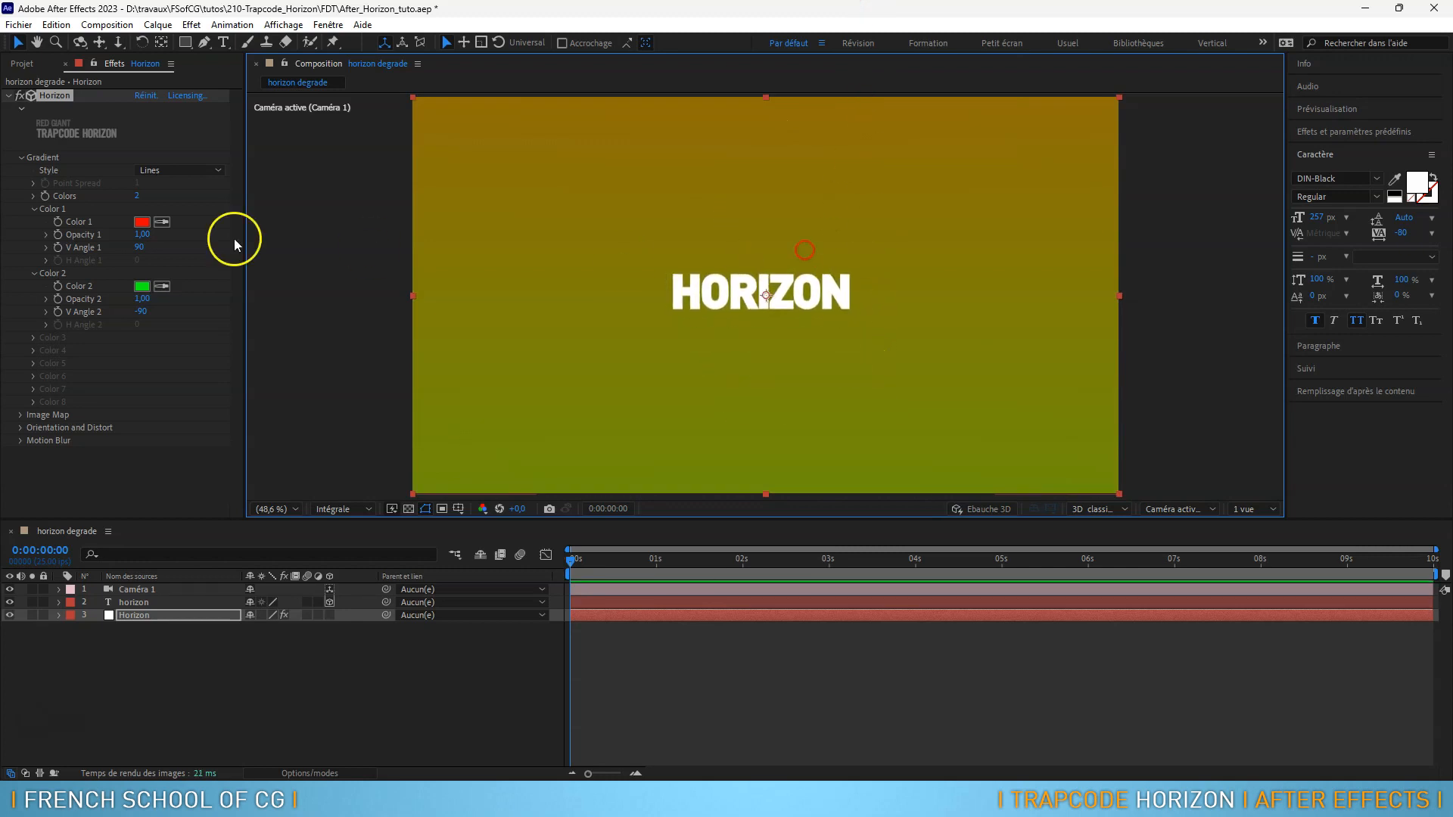
mouse_move(138, 246)
left_mouse_down()
mouse_move(190, 247)
mouse_move(55, 252)
mouse_move(130, 259)
left_mouse_up()
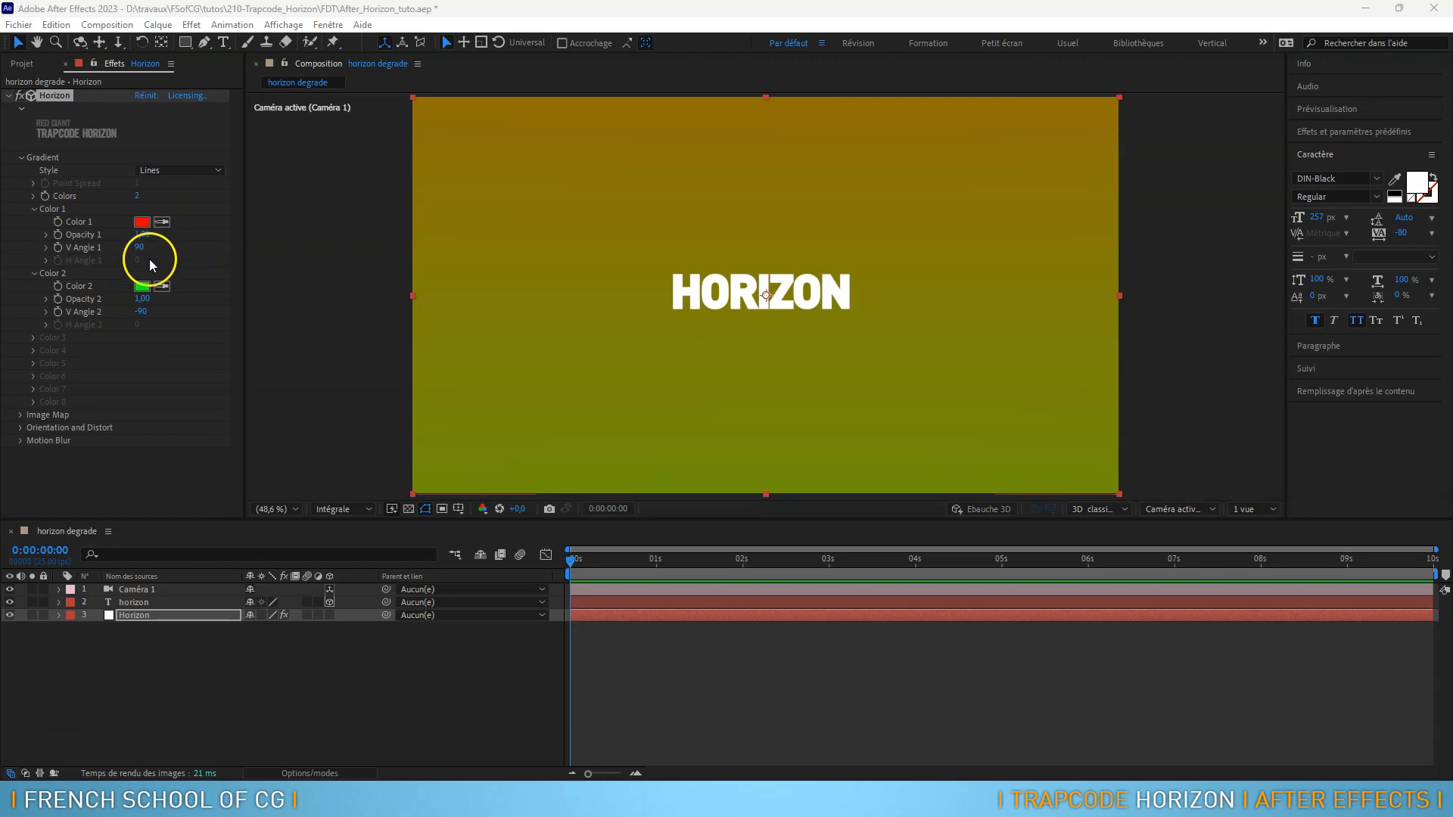
Switch the gradient Style to Points and set H Angle 1 to 180
left_click(179, 171)
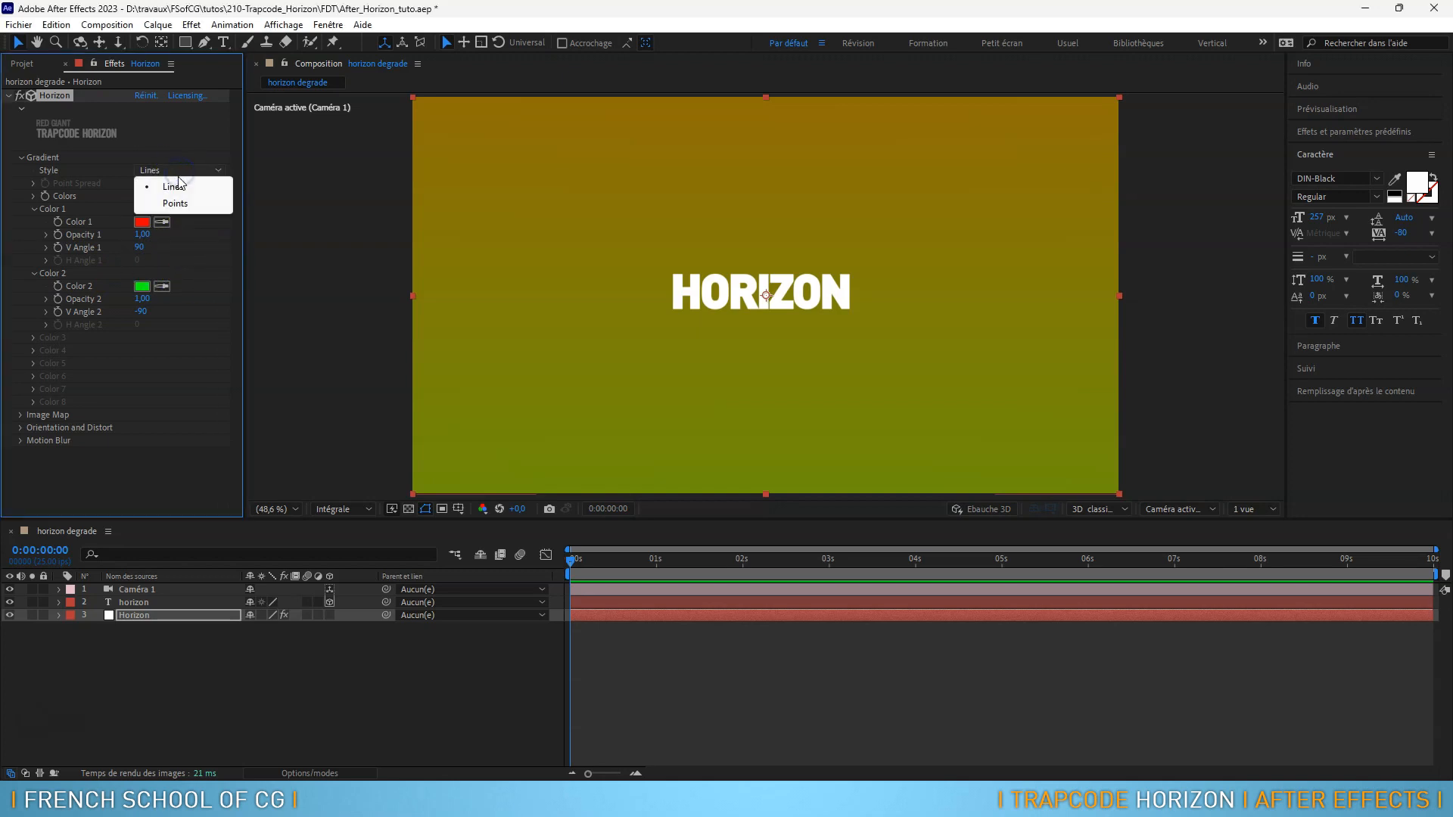
left_click(180, 191)
left_click(181, 205)
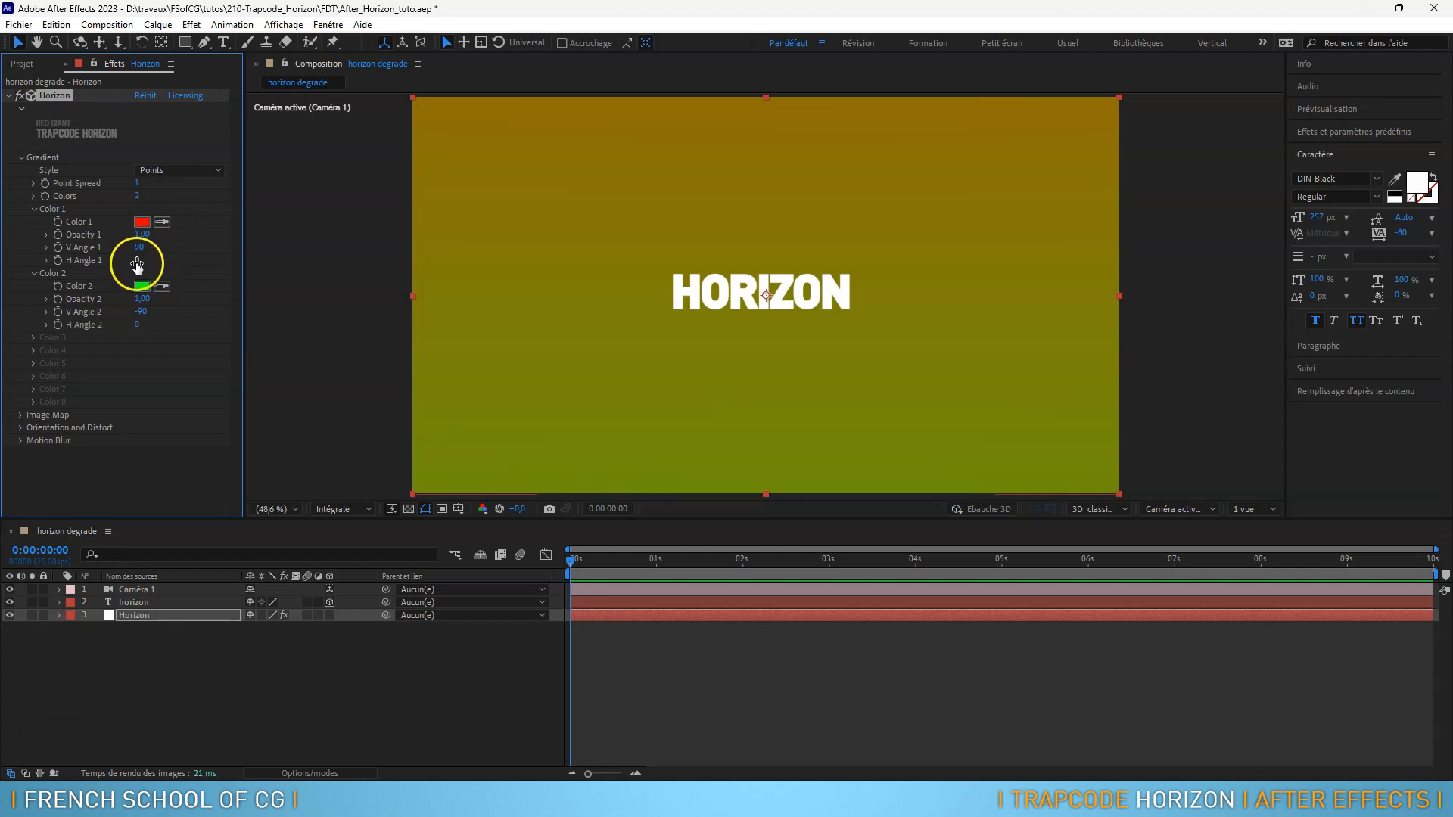
left_click_drag(140, 262, 190, 264)
left_click_drag(223, 268, 314, 282)
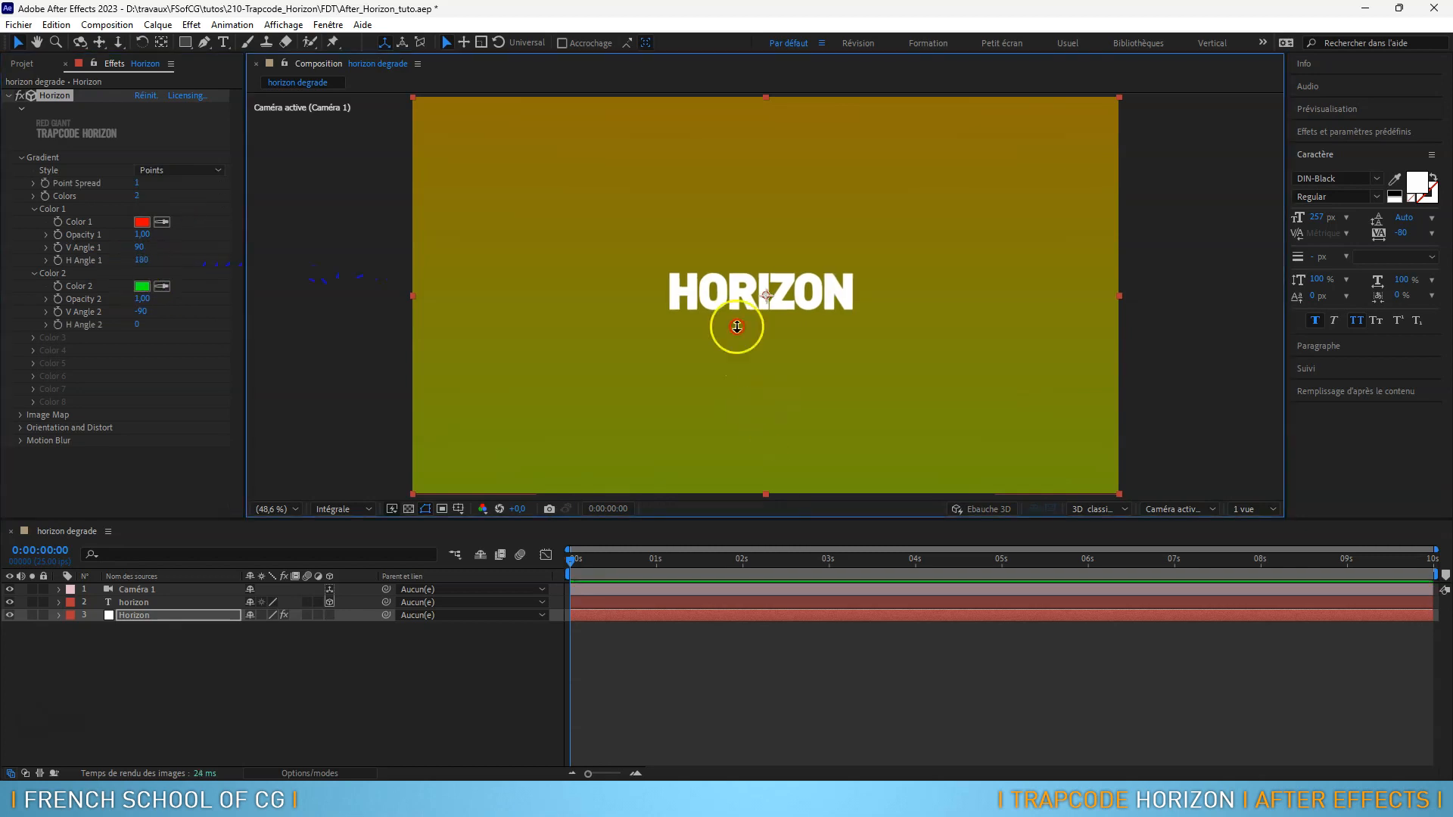
Set the gradient's H Angle 2 to -180 and orbit the camera to check the Points gradient
left_click_drag(735, 481, 726, 538)
left_click_drag(755, 233, 772, 259)
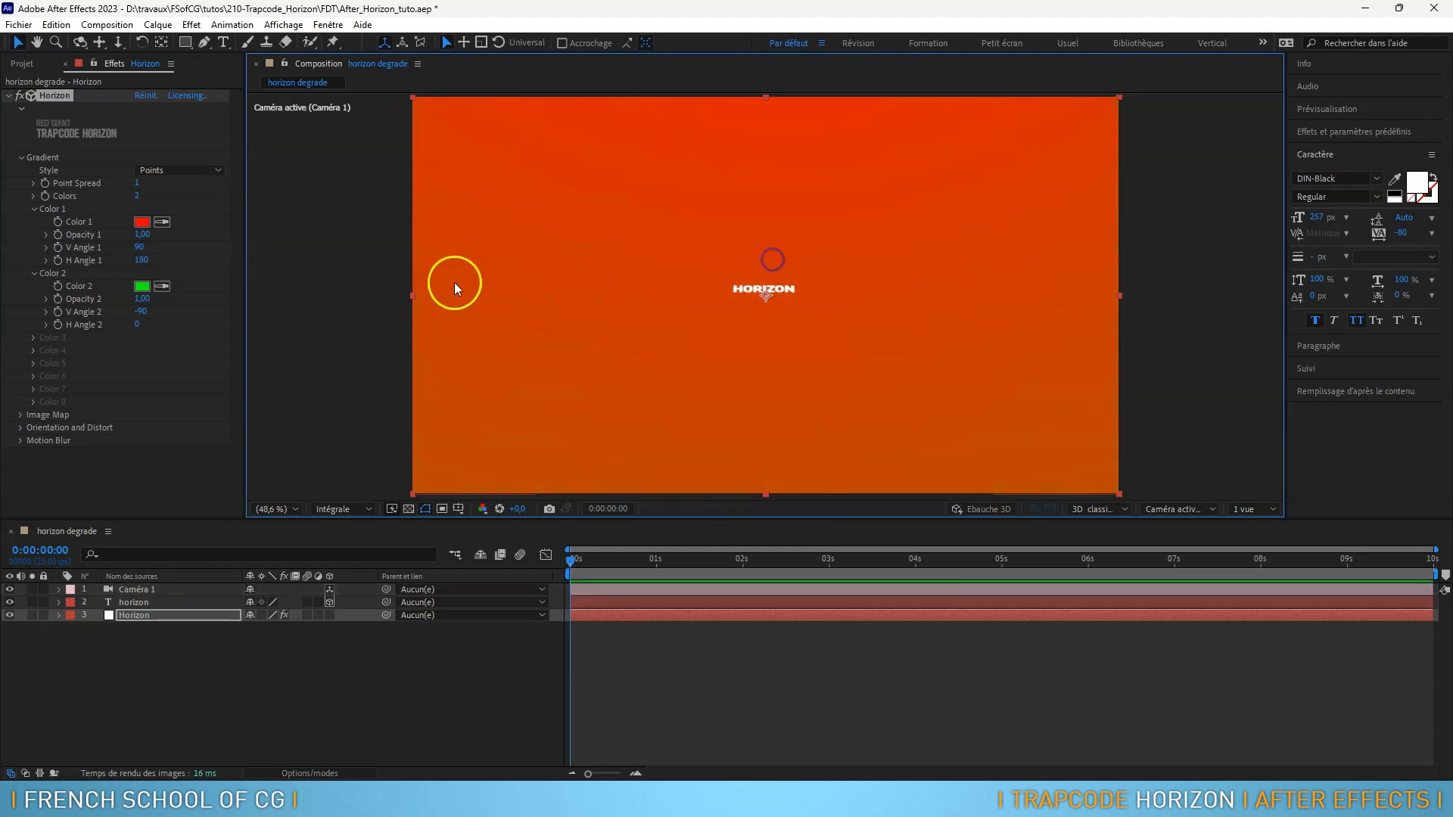
left_click_drag(136, 324, 90, 325)
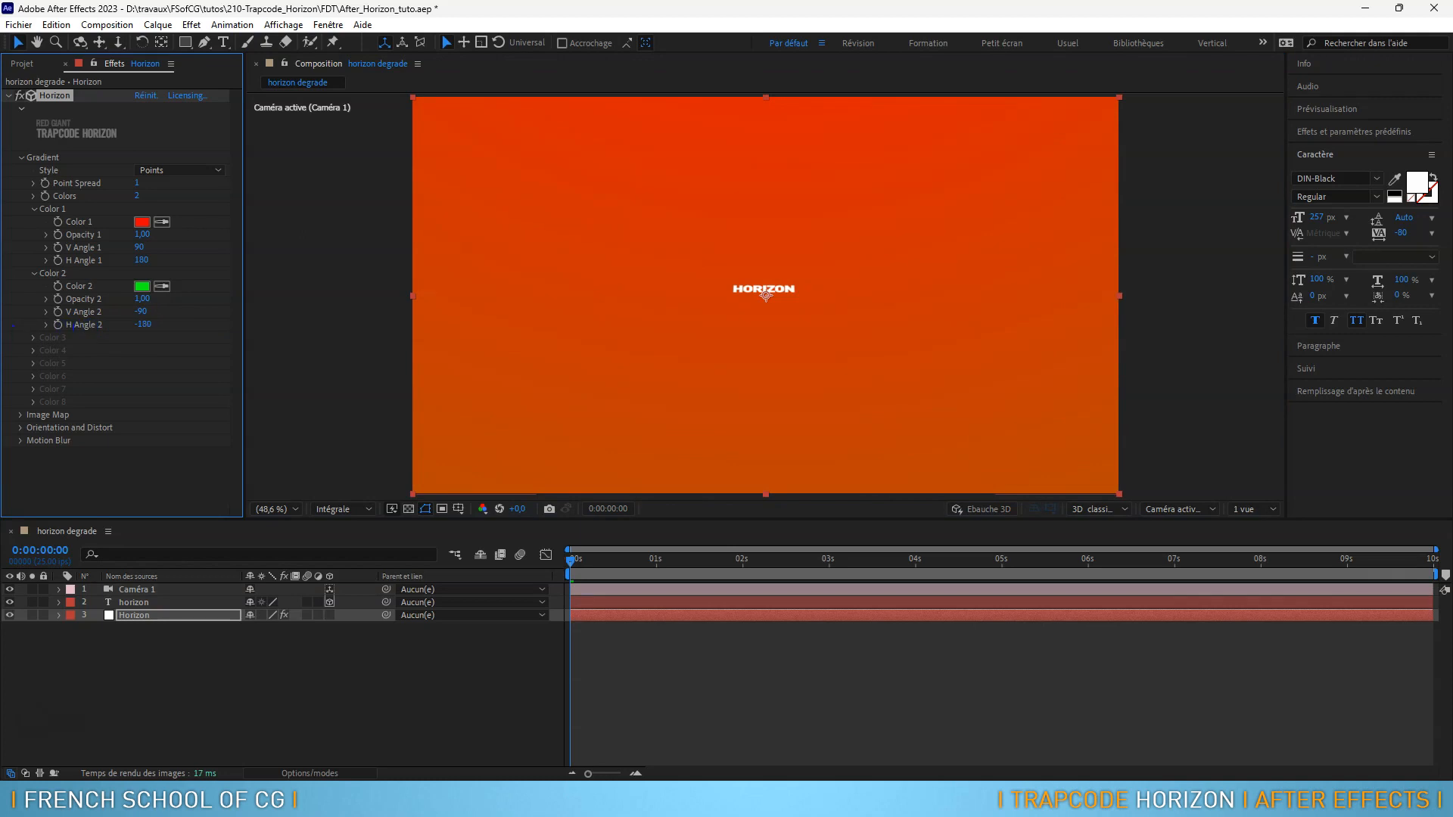
left_click_drag(620, 293, 711, 344)
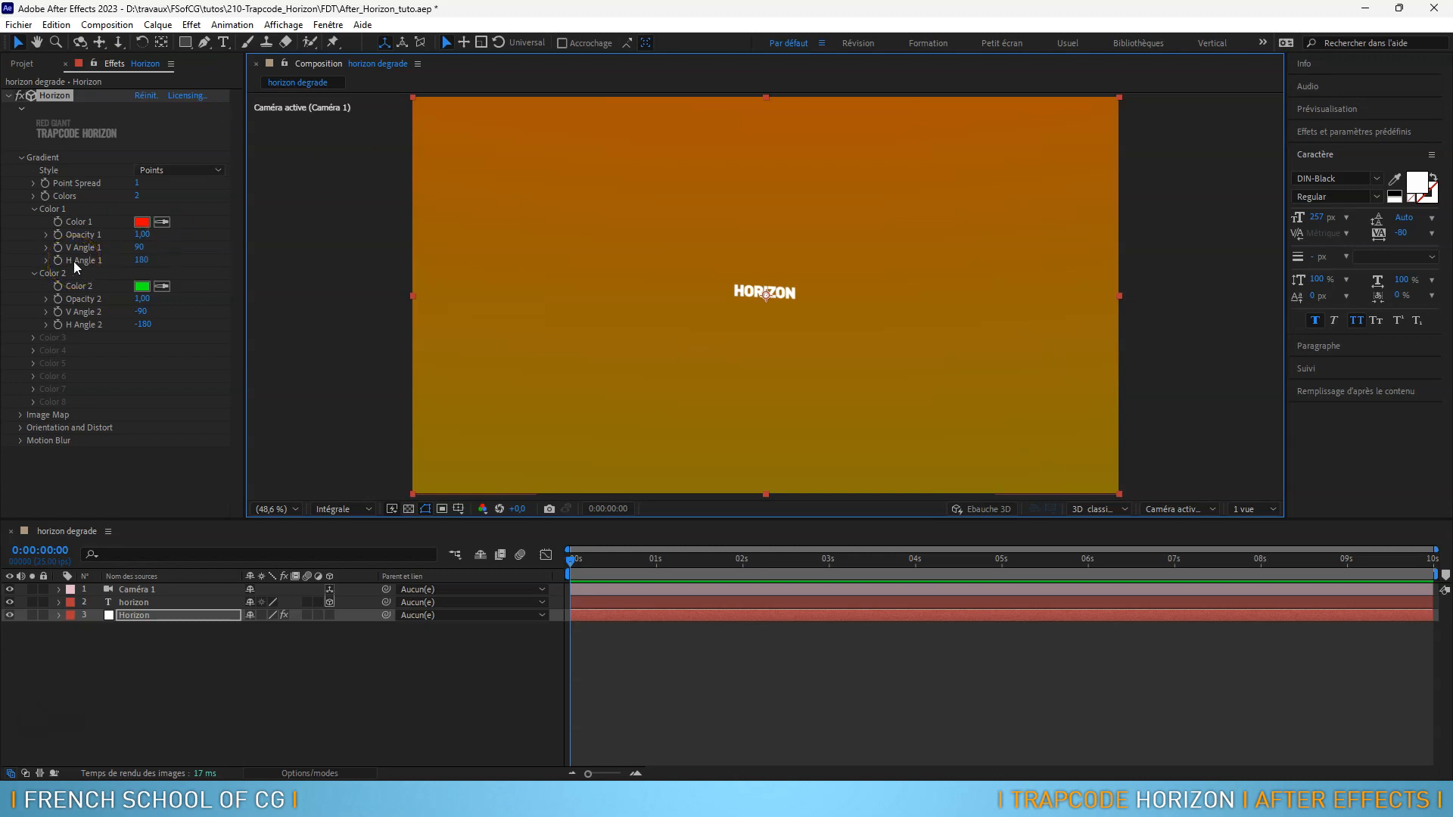
Reset the Horizon effect to its defaults and bring the camera closer so the title fills more of the frame
left_click(146, 95)
left_click_drag(771, 317, 777, 354)
mouse_move(809, 454)
left_mouse_down()
mouse_move(851, 7)
mouse_move(818, 321)
mouse_move(805, 298)
mouse_move(820, 439)
left_mouse_up()
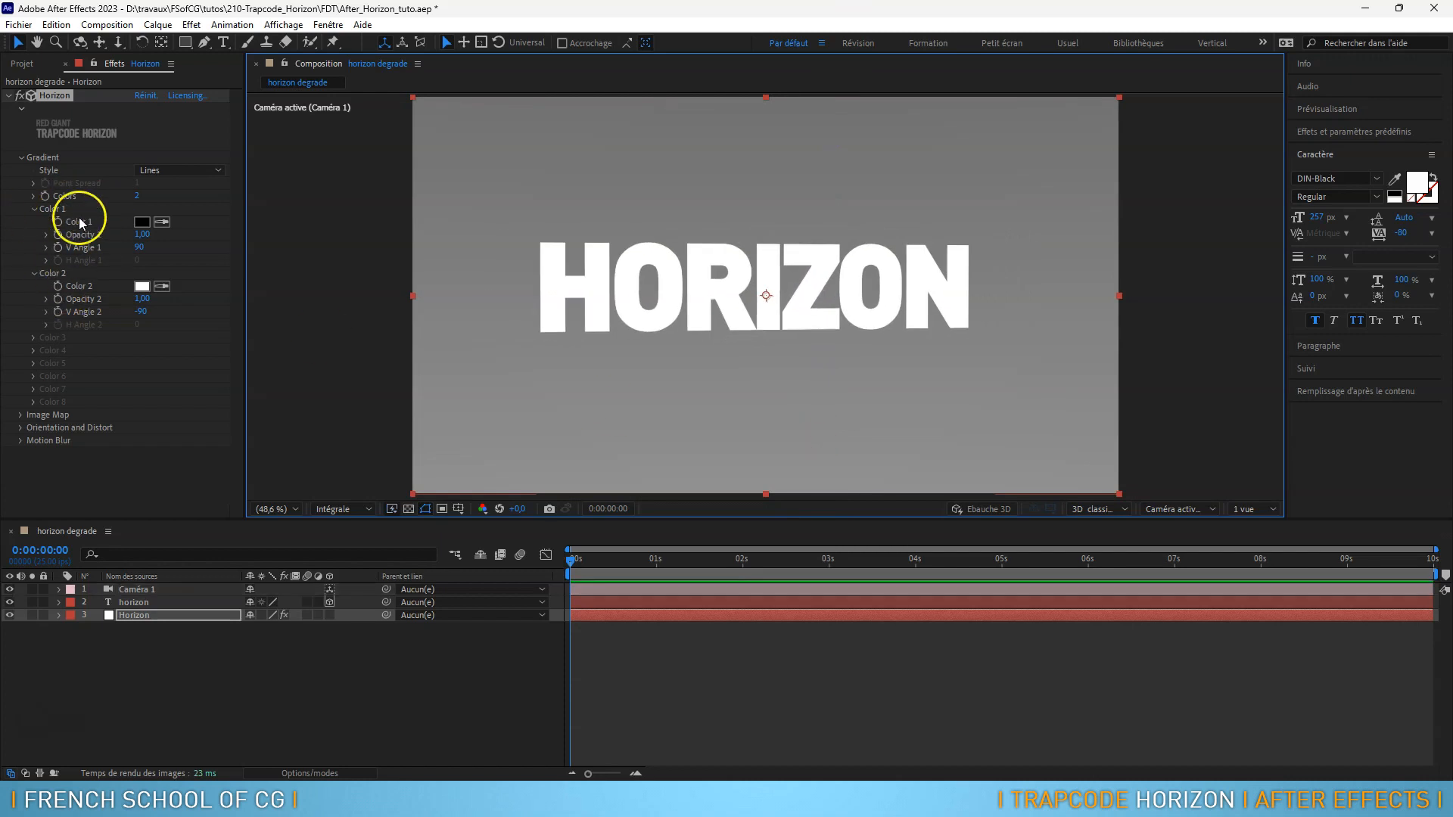
Increase the gradient's Colors count to 8 and set Color 3 to blue
left_click_drag(142, 199, 163, 198)
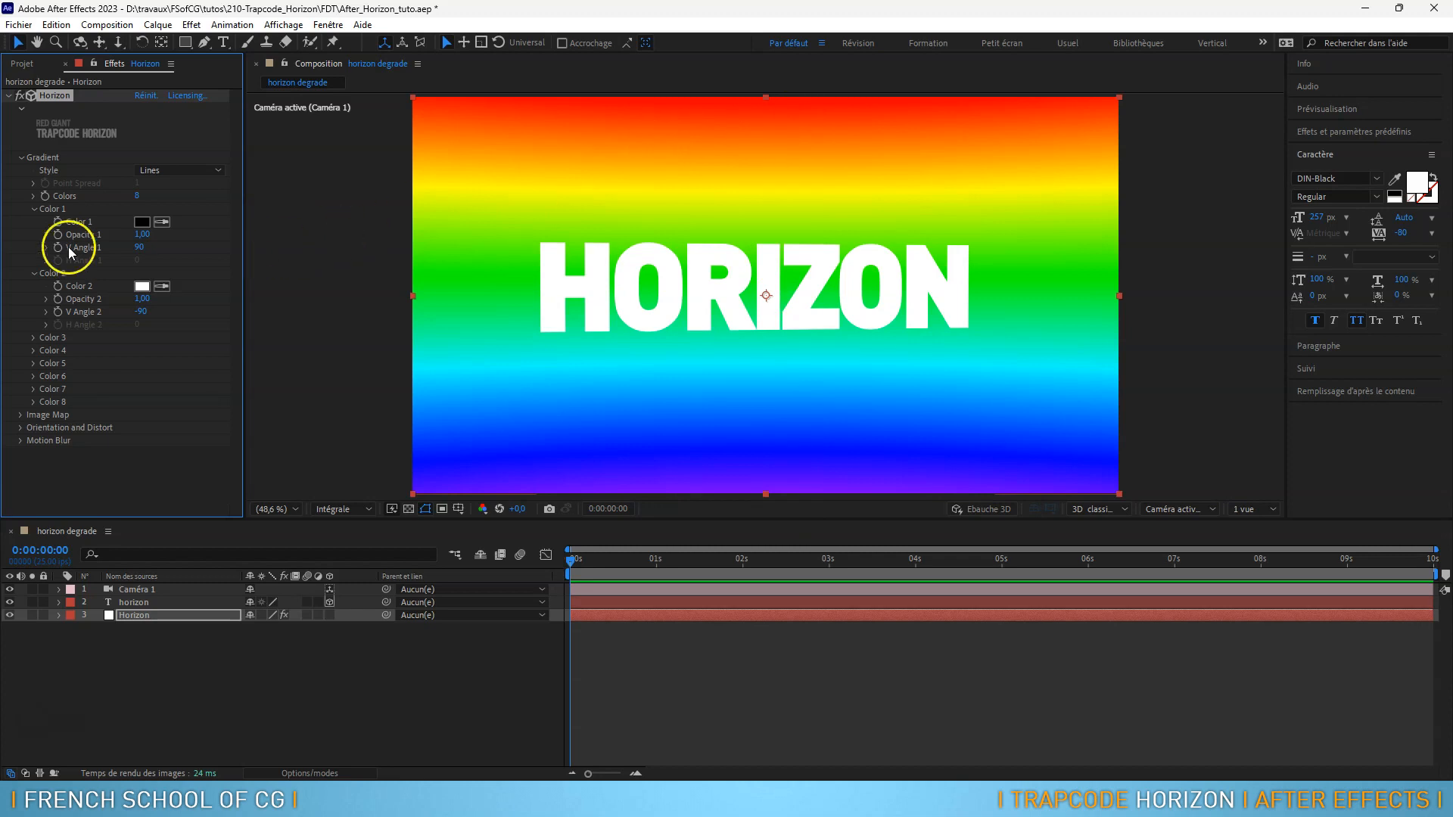
left_click(33, 208)
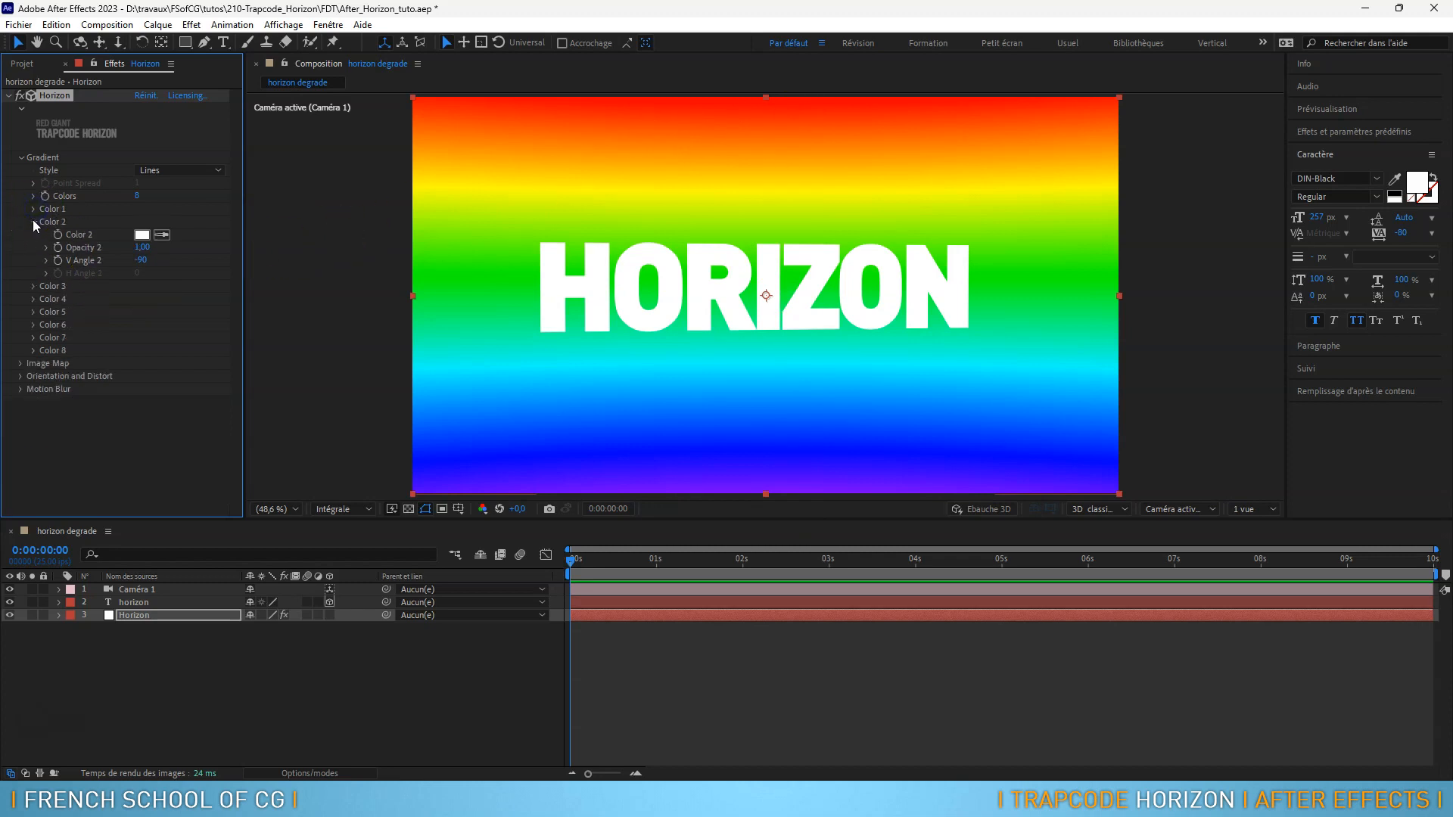
left_click(33, 221)
left_click(33, 234)
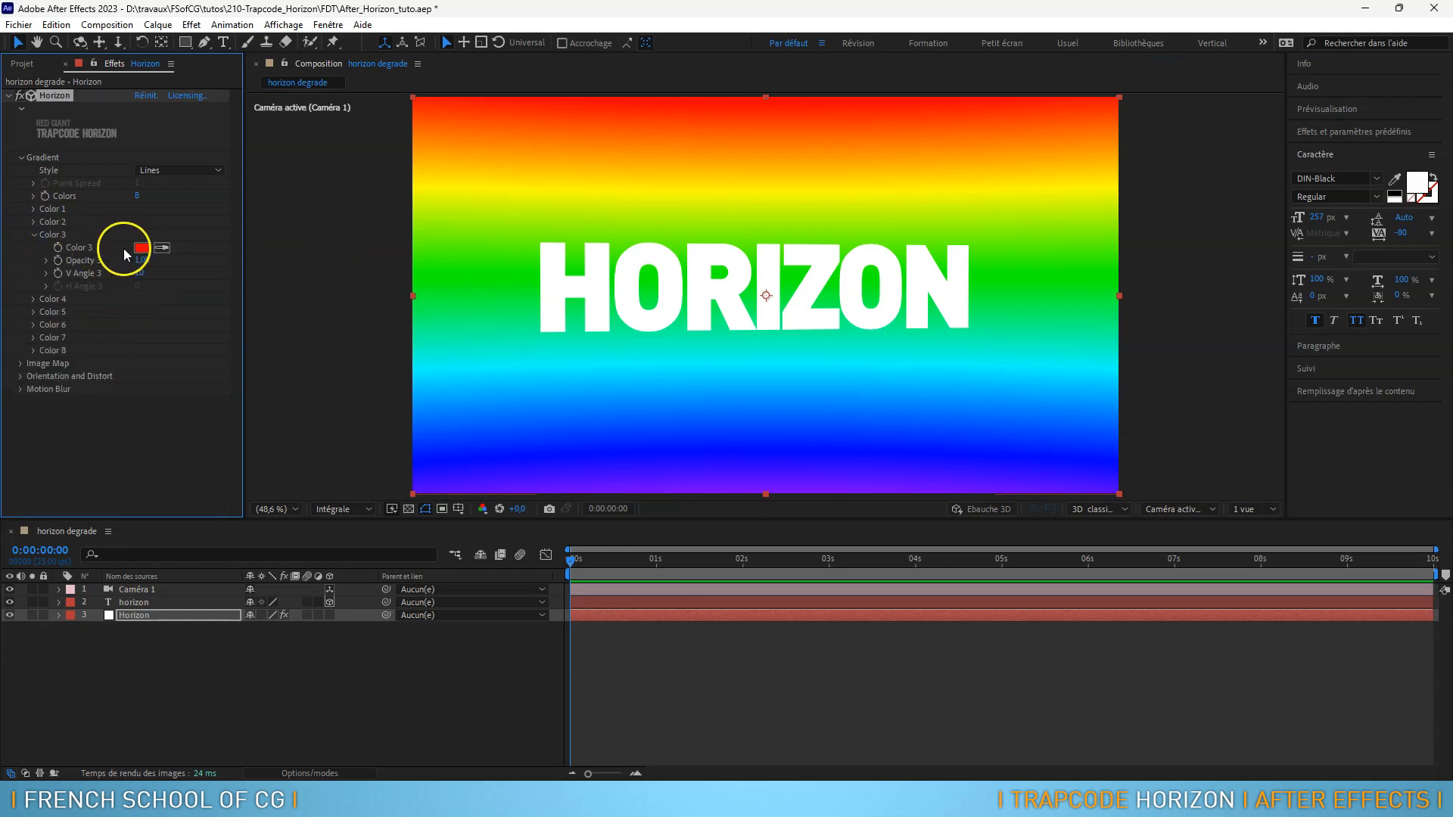
left_click(145, 247)
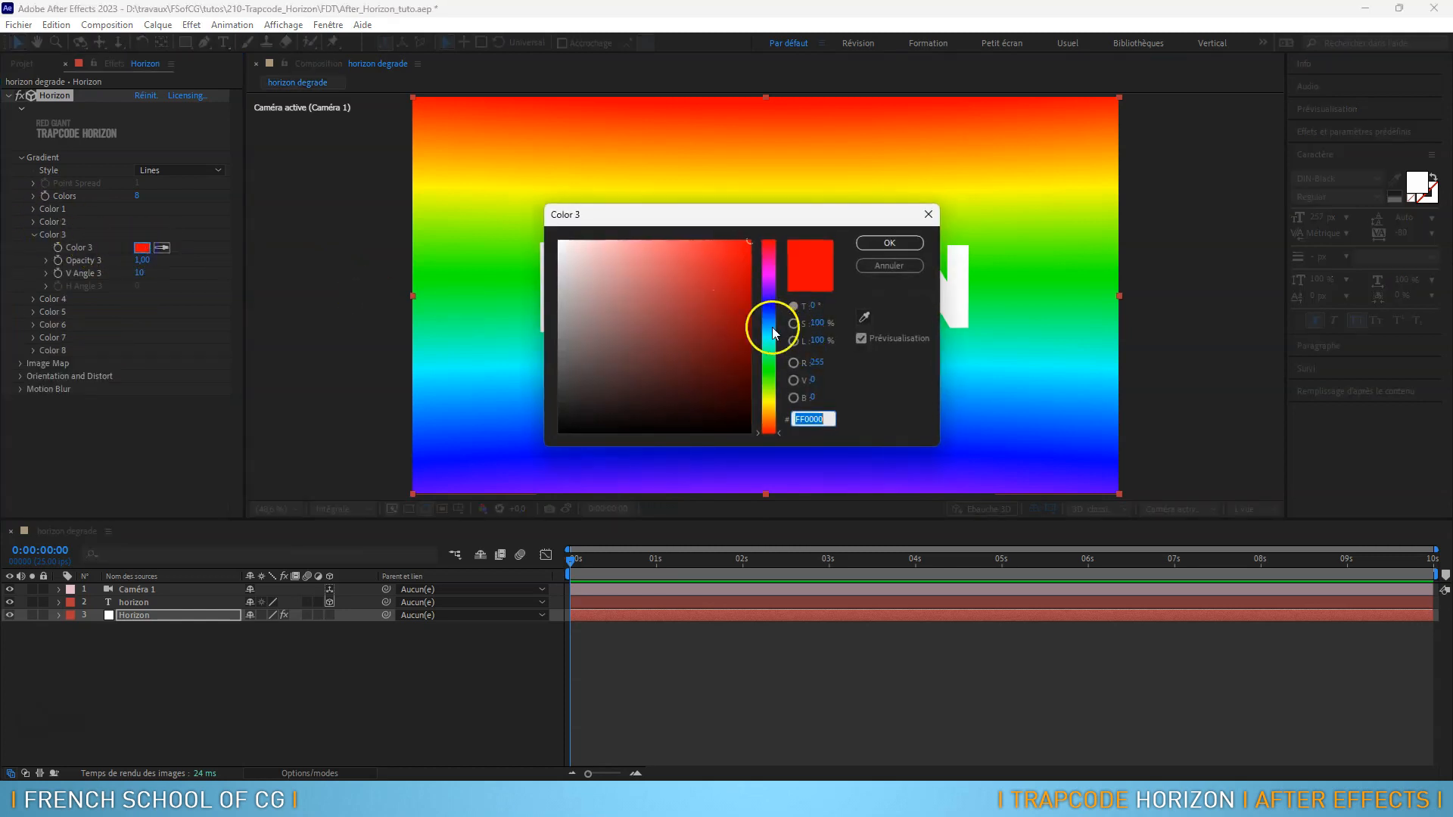
left_click_drag(779, 335, 773, 304)
left_click(887, 245)
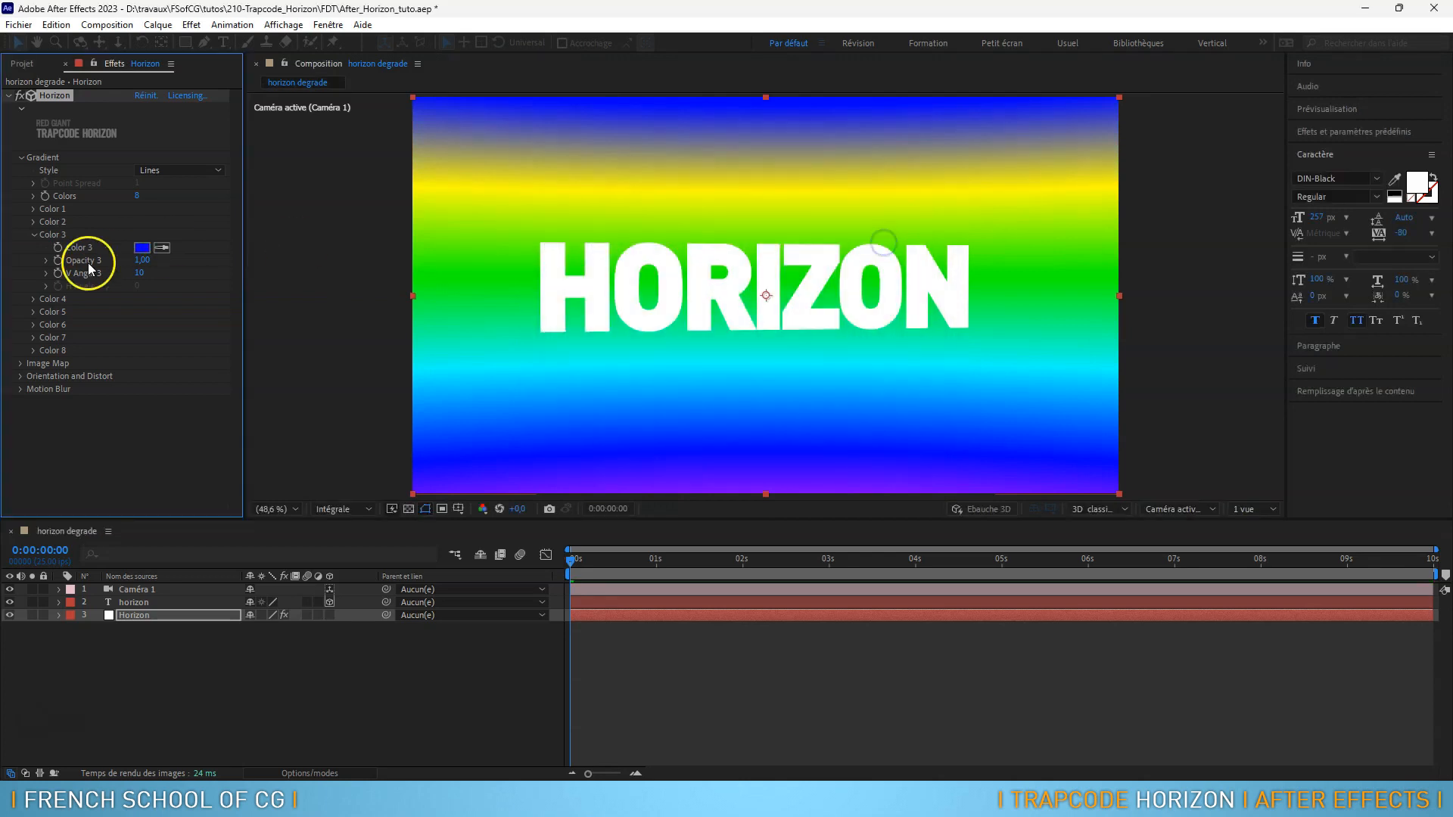
Set Color 4 of the gradient to magenta
left_click(34, 298)
left_click(138, 312)
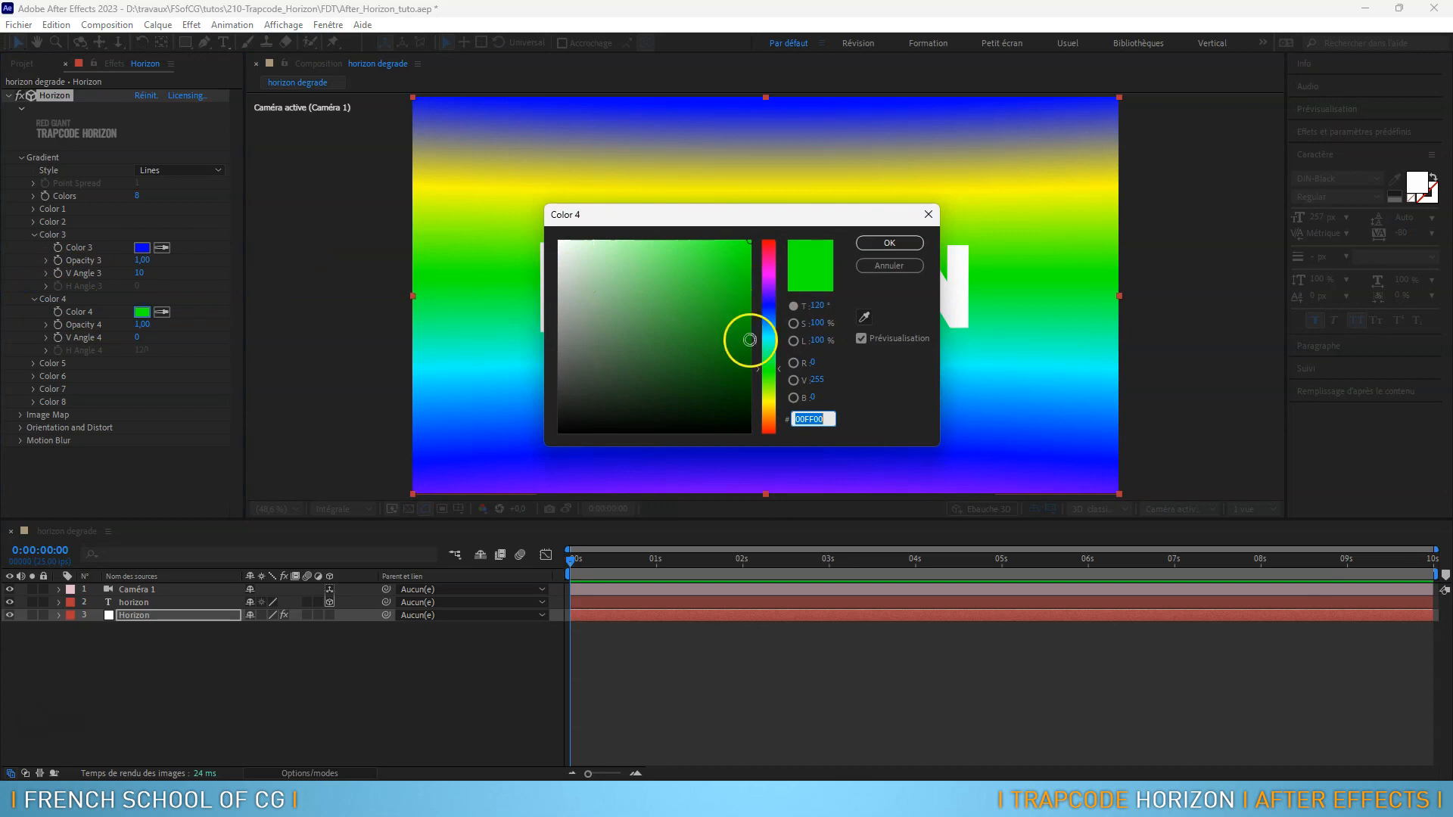
left_click(783, 368)
left_click_drag(779, 369, 783, 279)
left_click(881, 246)
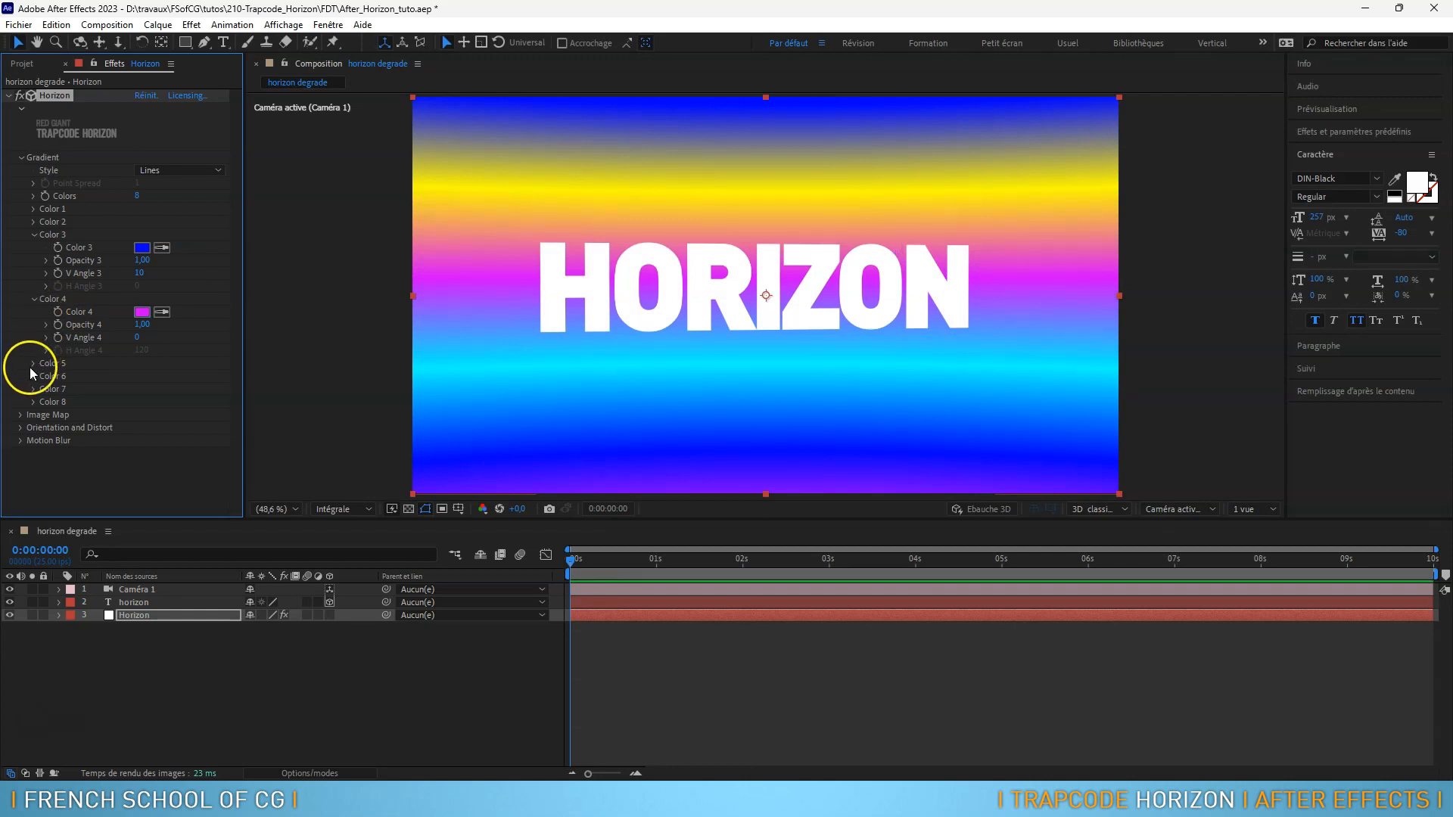
Set Color 5 of the gradient to orange
left_click(35, 363)
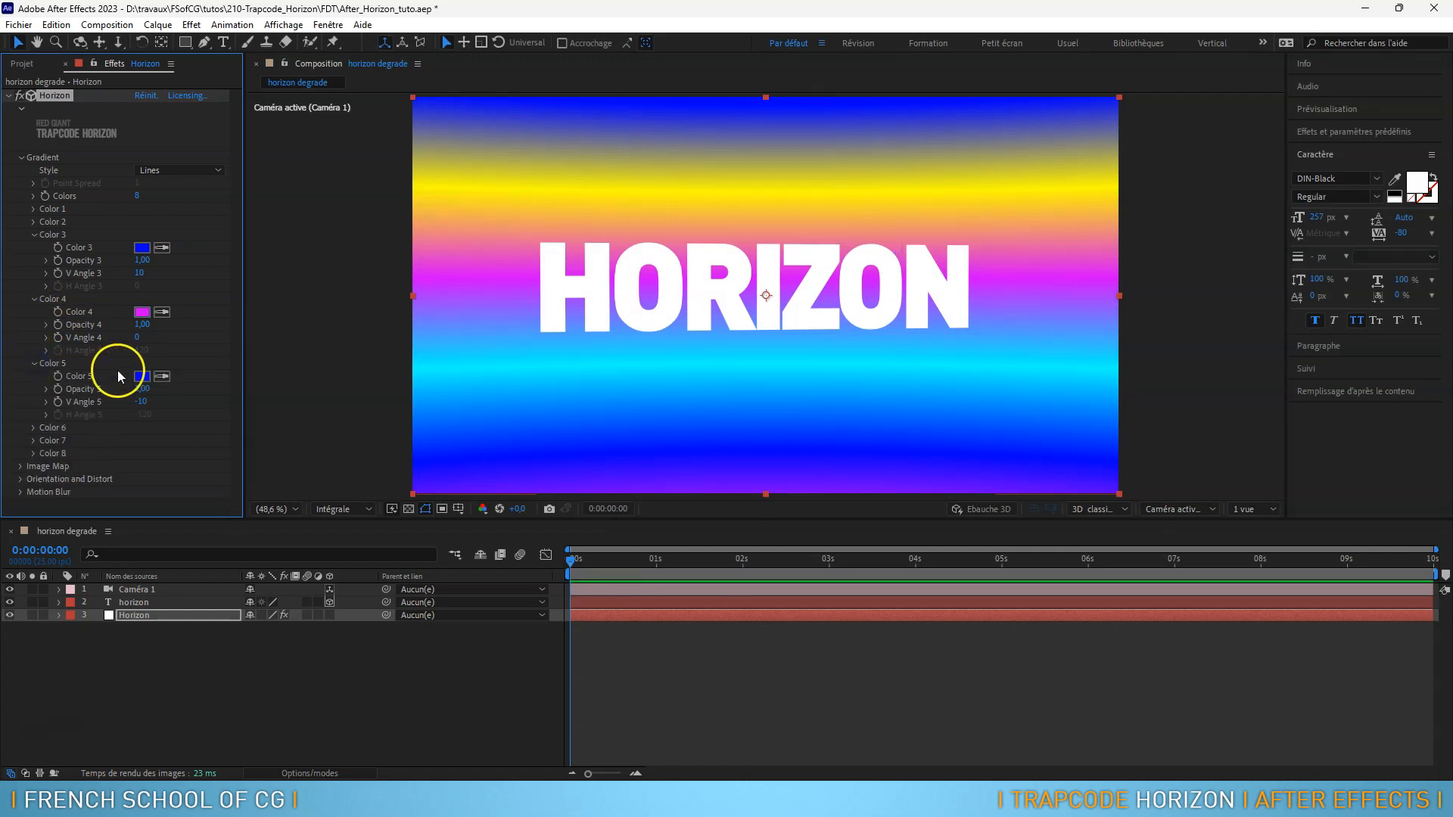
left_click(137, 375)
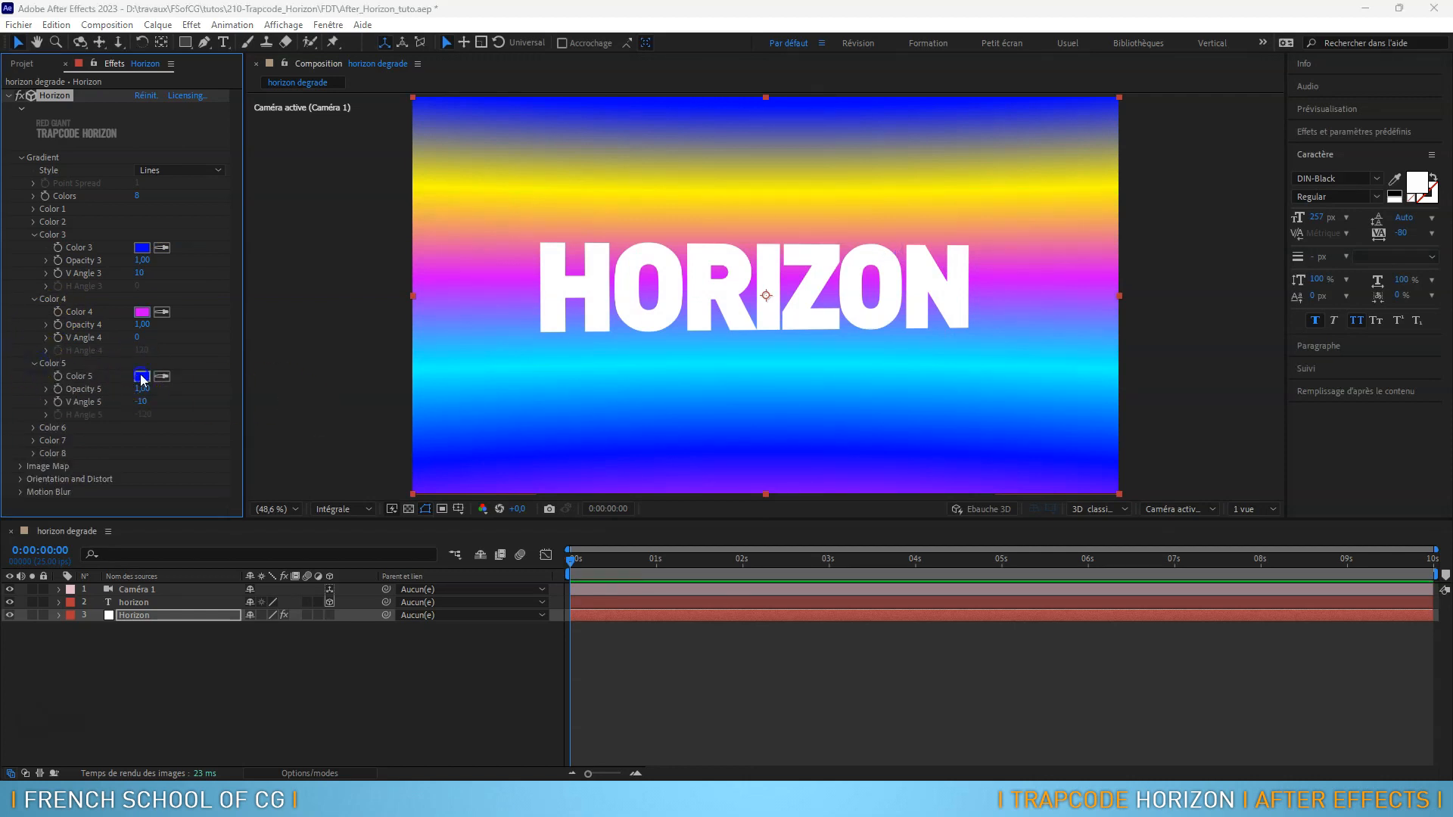
left_click(772, 411)
left_click_drag(739, 389, 761, 250)
left_click(886, 242)
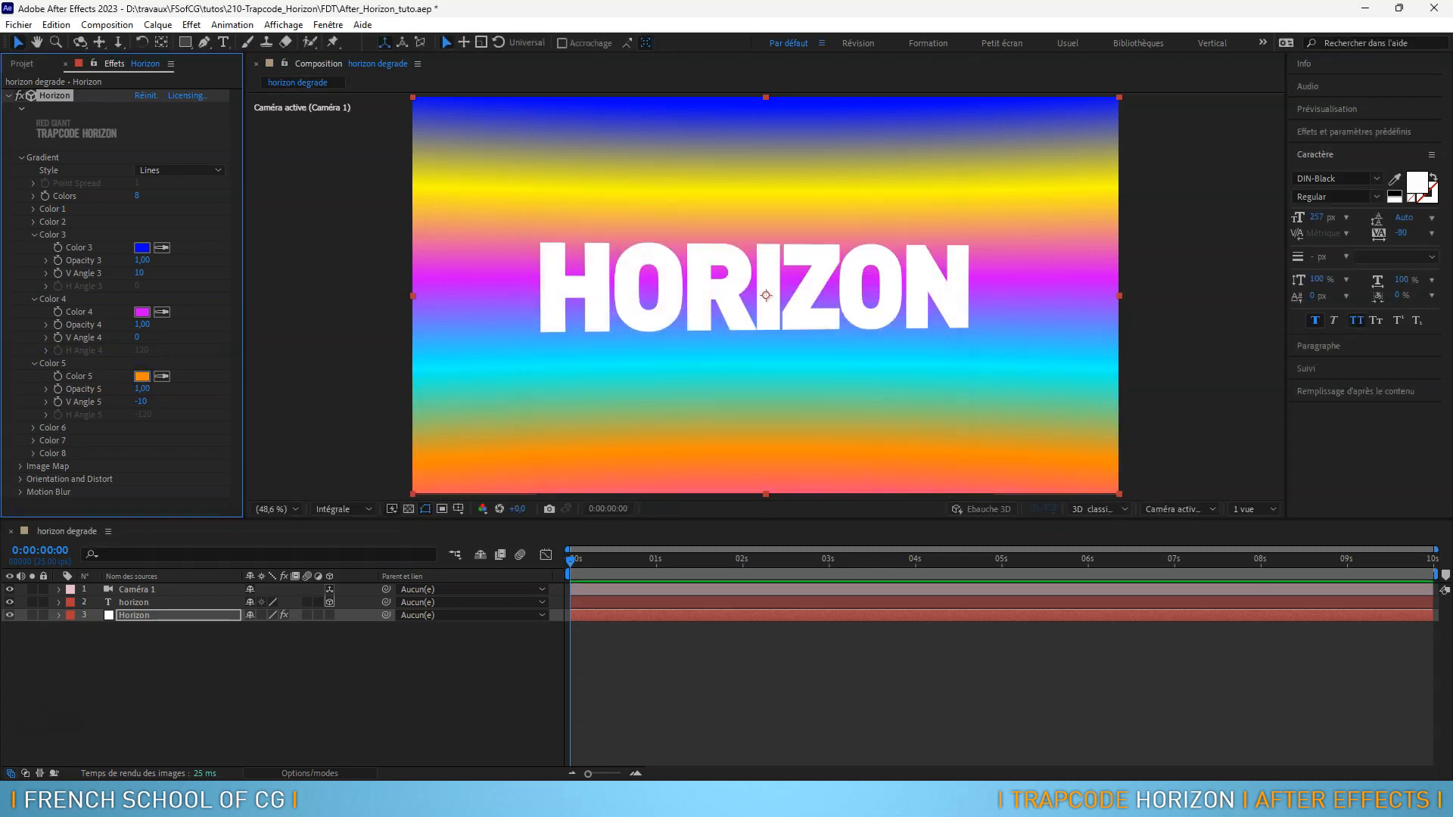
Set Color 6 of the gradient to a blue with a hue of 223°
left_click(32, 428)
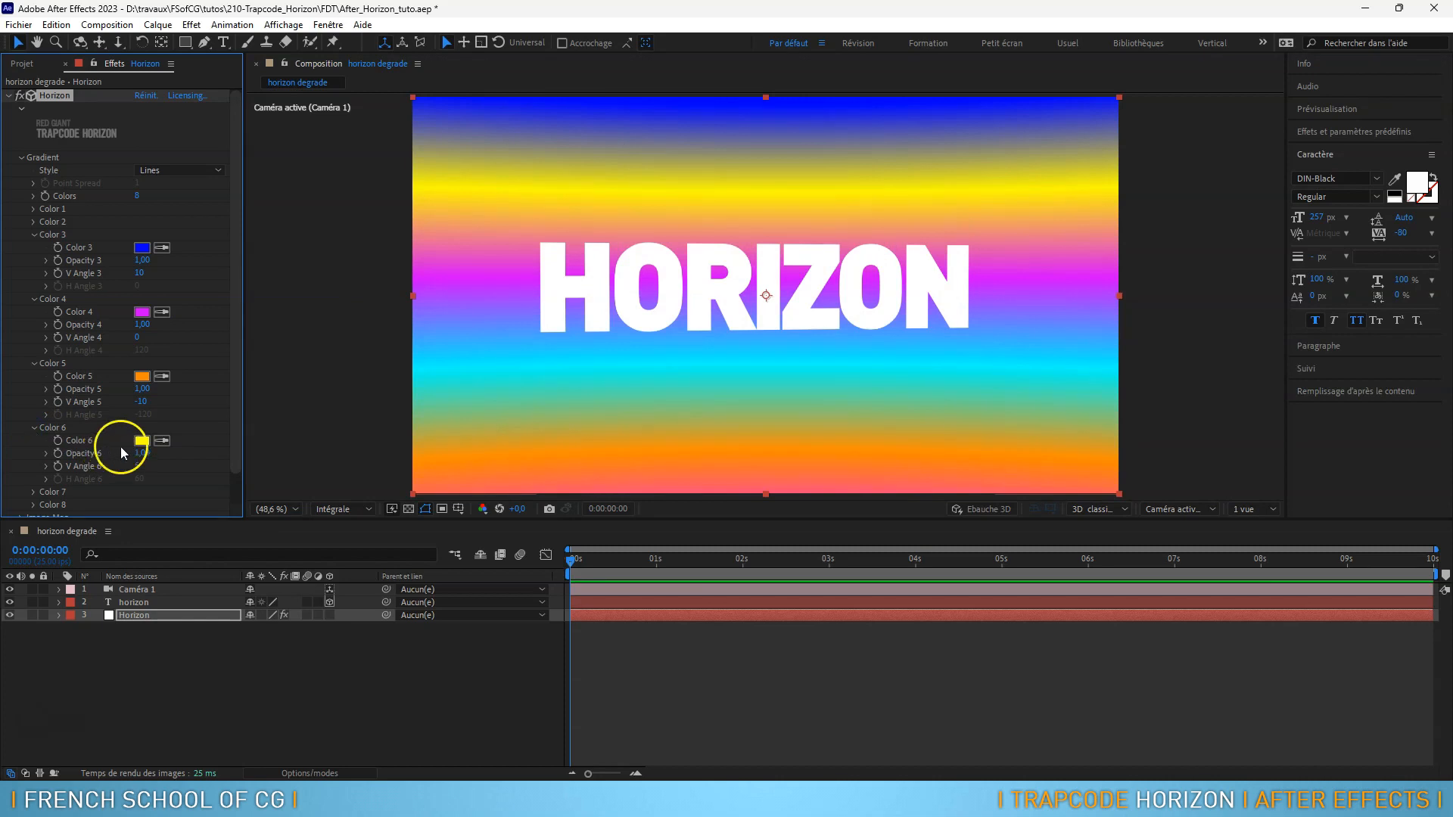
left_click(142, 440)
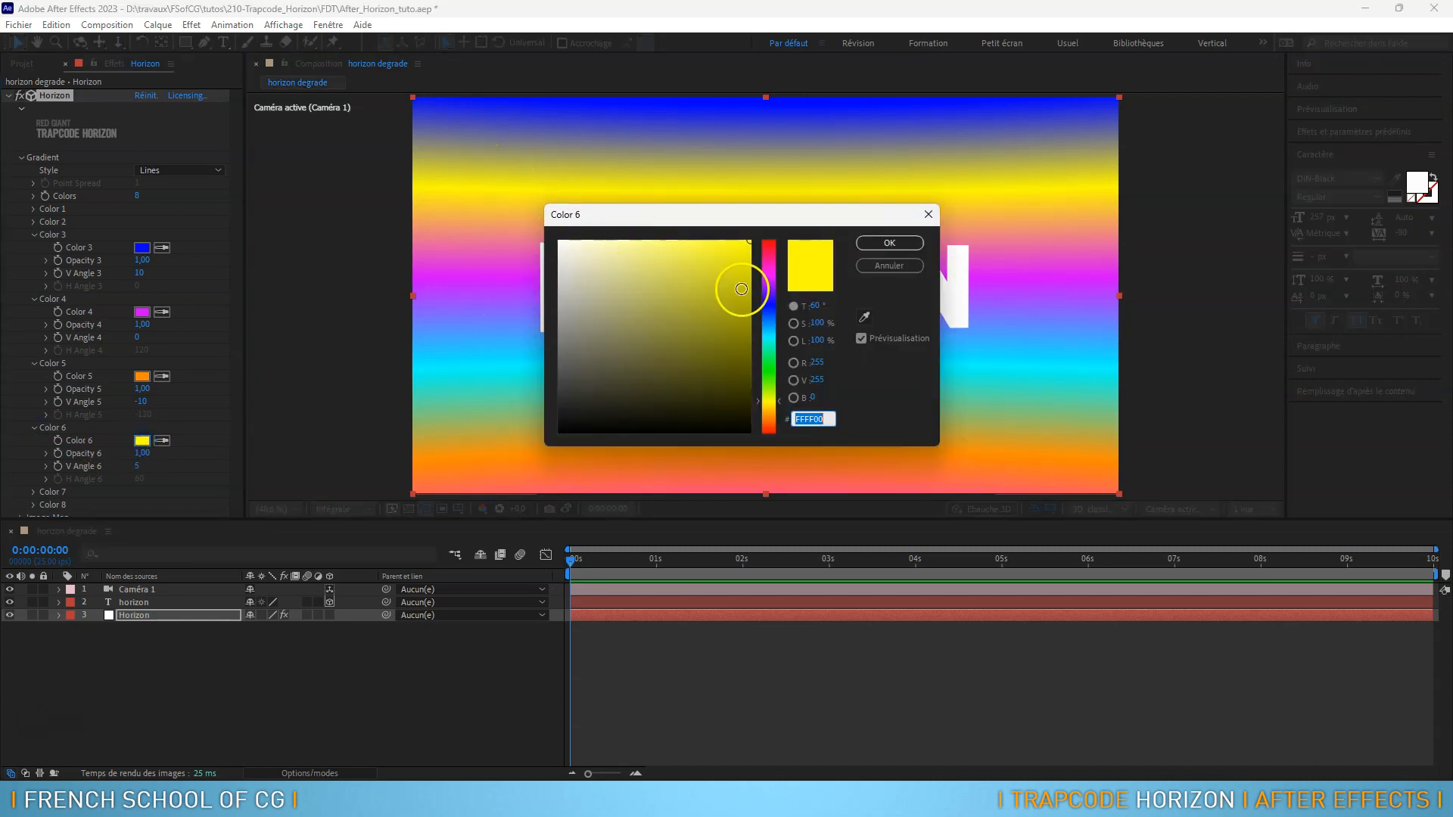
mouse_move(771, 295)
left_mouse_down()
mouse_move(770, 280)
mouse_move(777, 334)
mouse_move(781, 318)
left_mouse_up()
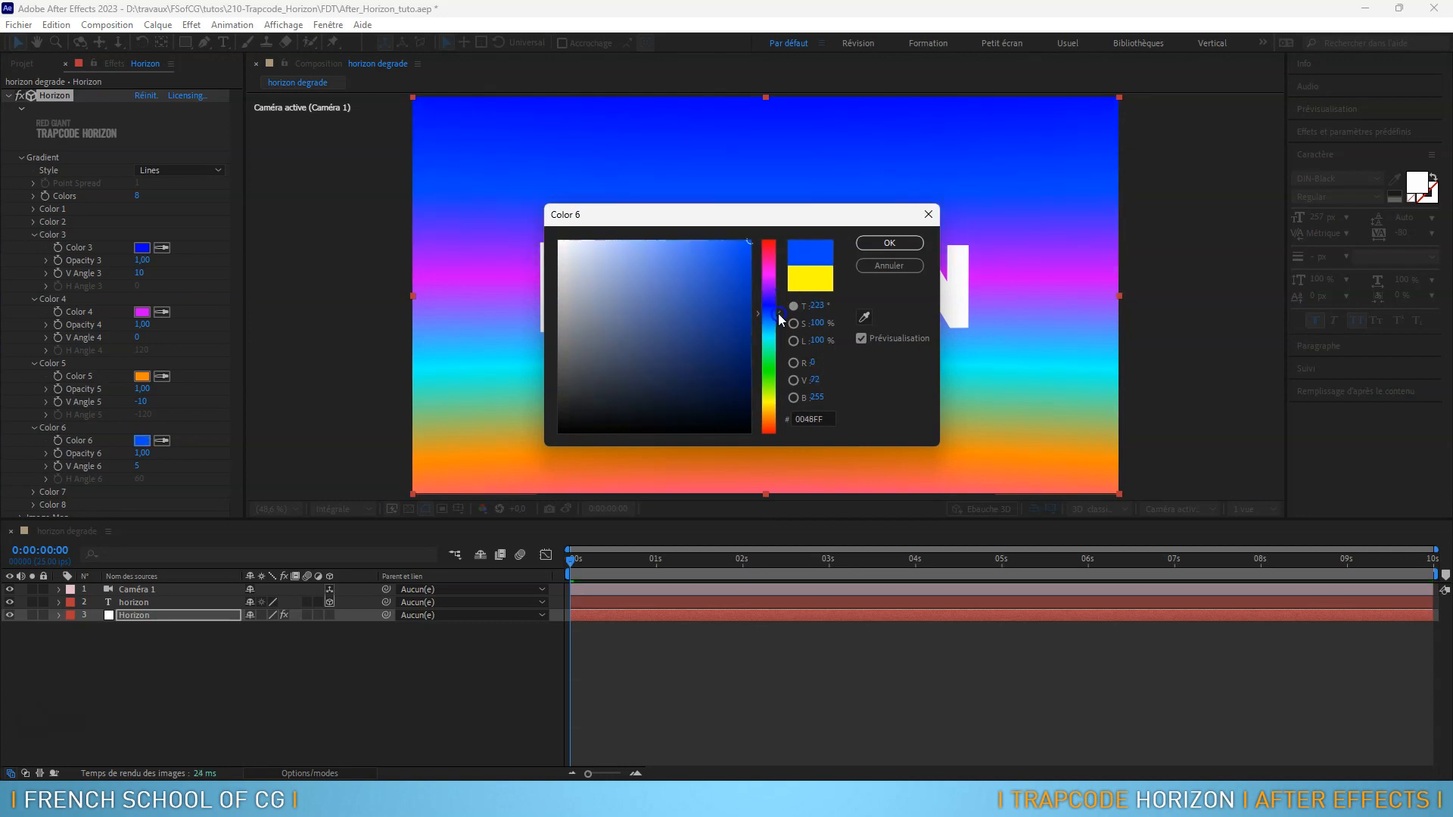
left_click(887, 244)
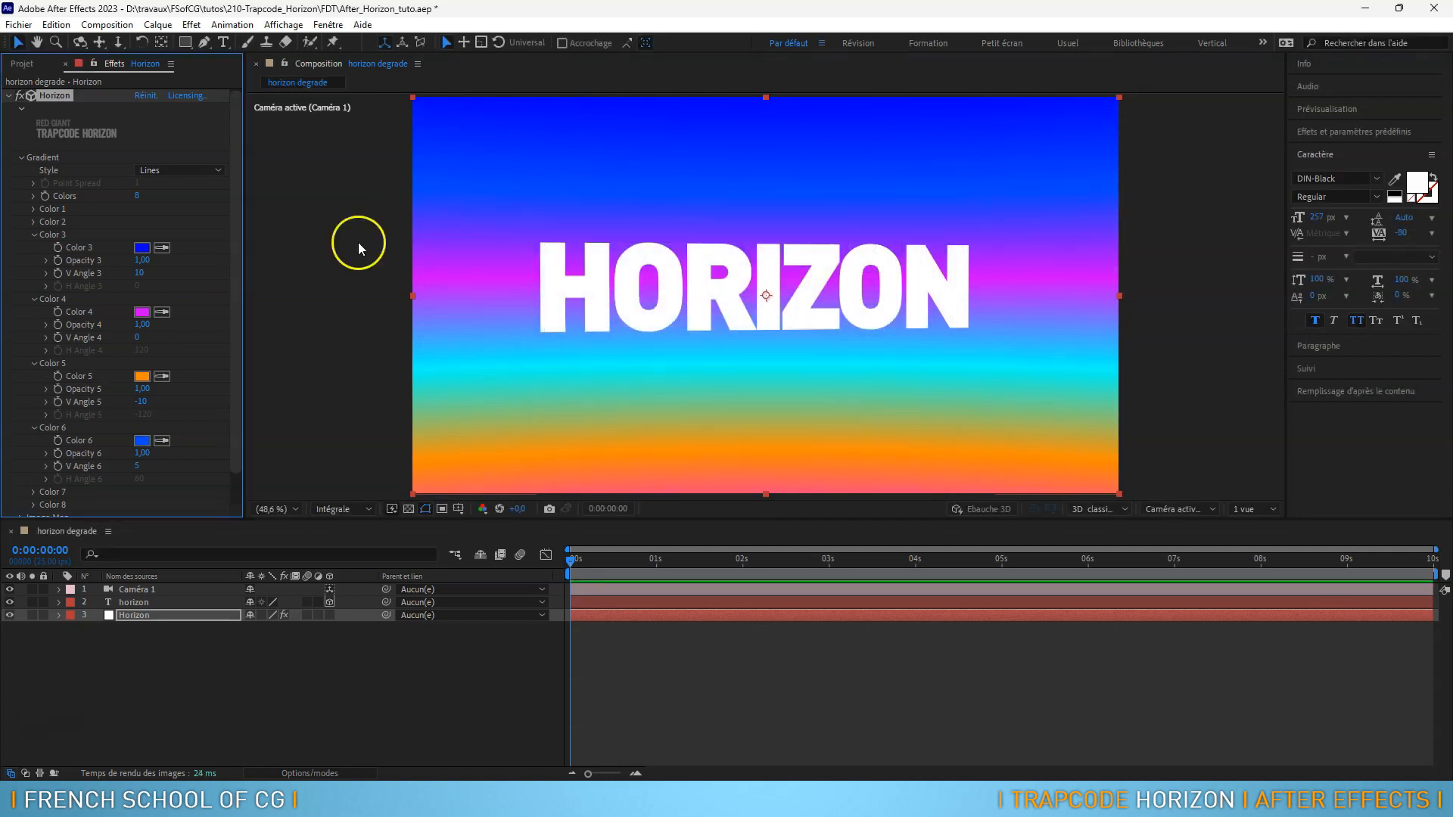
Set Color 7 of the gradient to green, 00FF1E
scroll(234, 335, "down", 2)
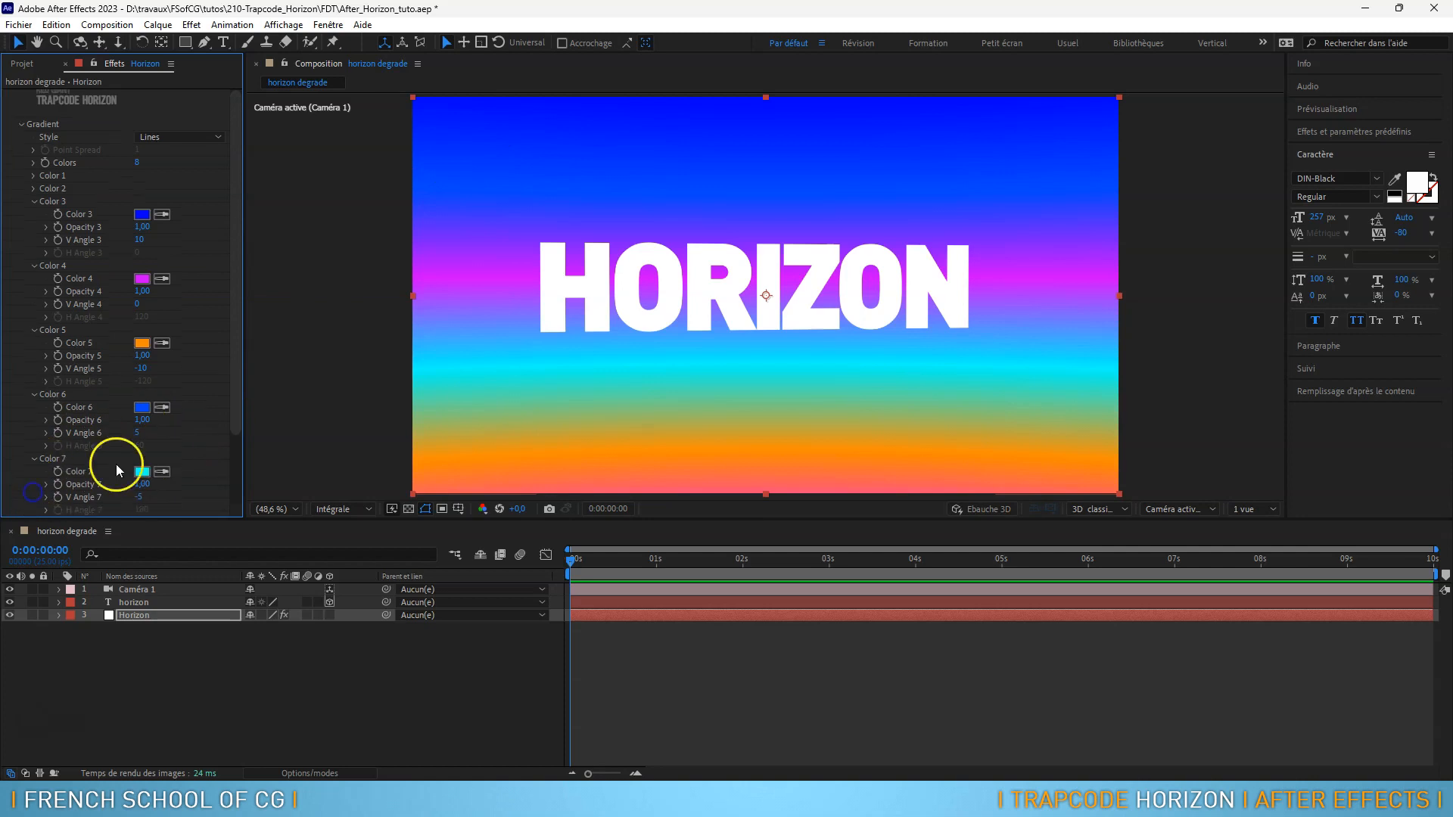
scroll(235, 334, "down", 3)
left_click(145, 422)
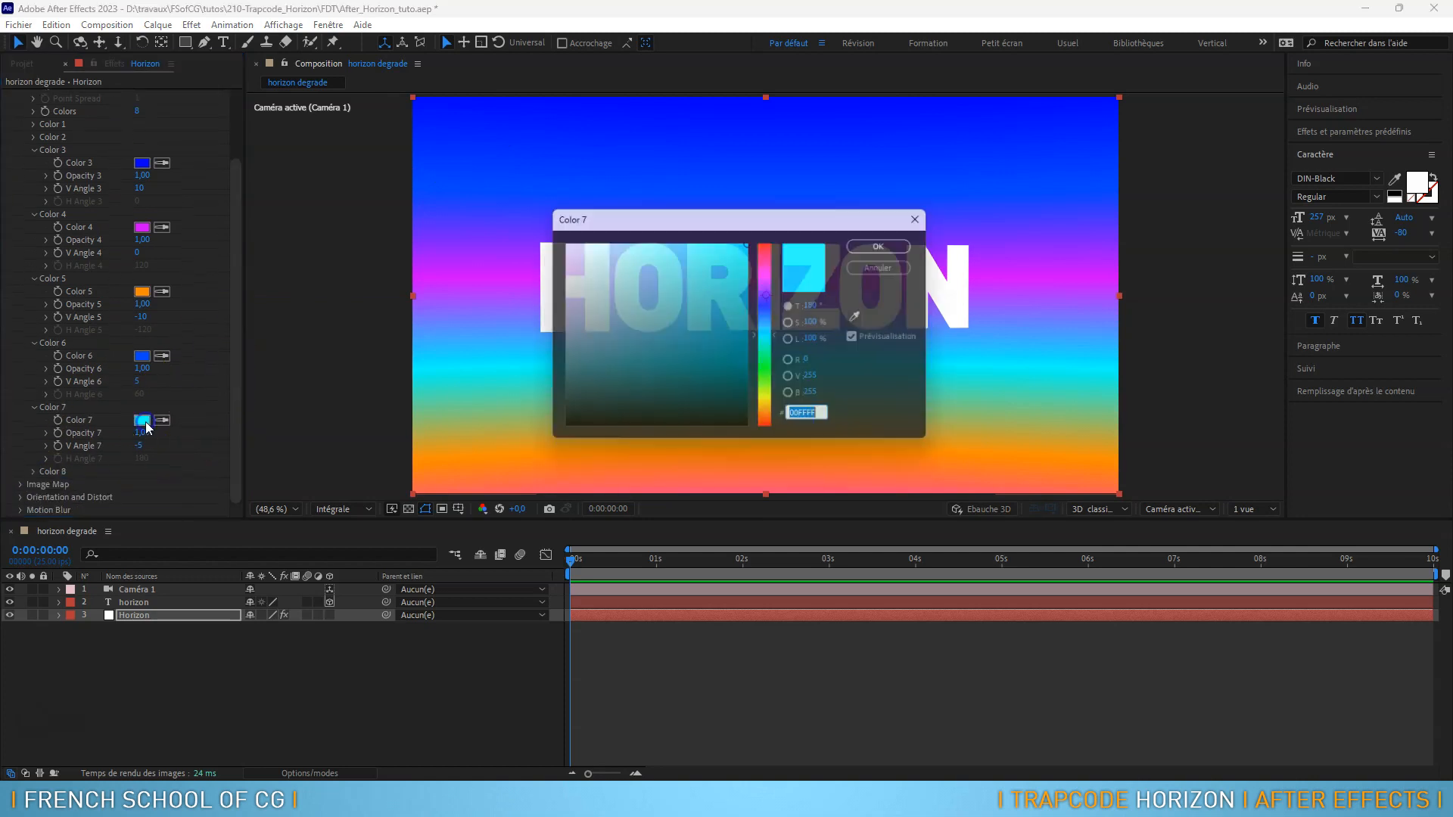
left_click(770, 418)
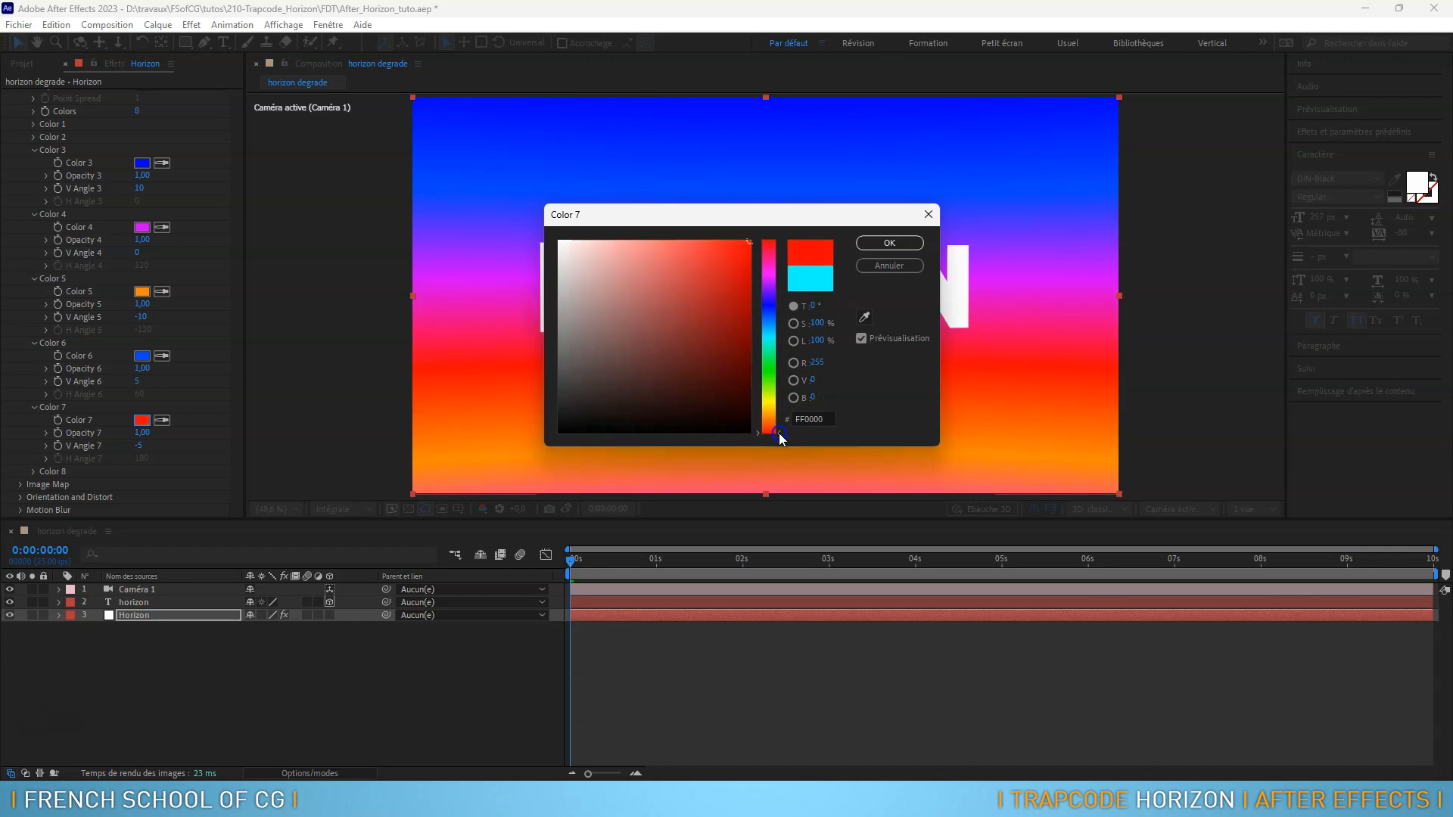
left_click_drag(782, 420, 792, 311)
left_click_drag(793, 322, 798, 359)
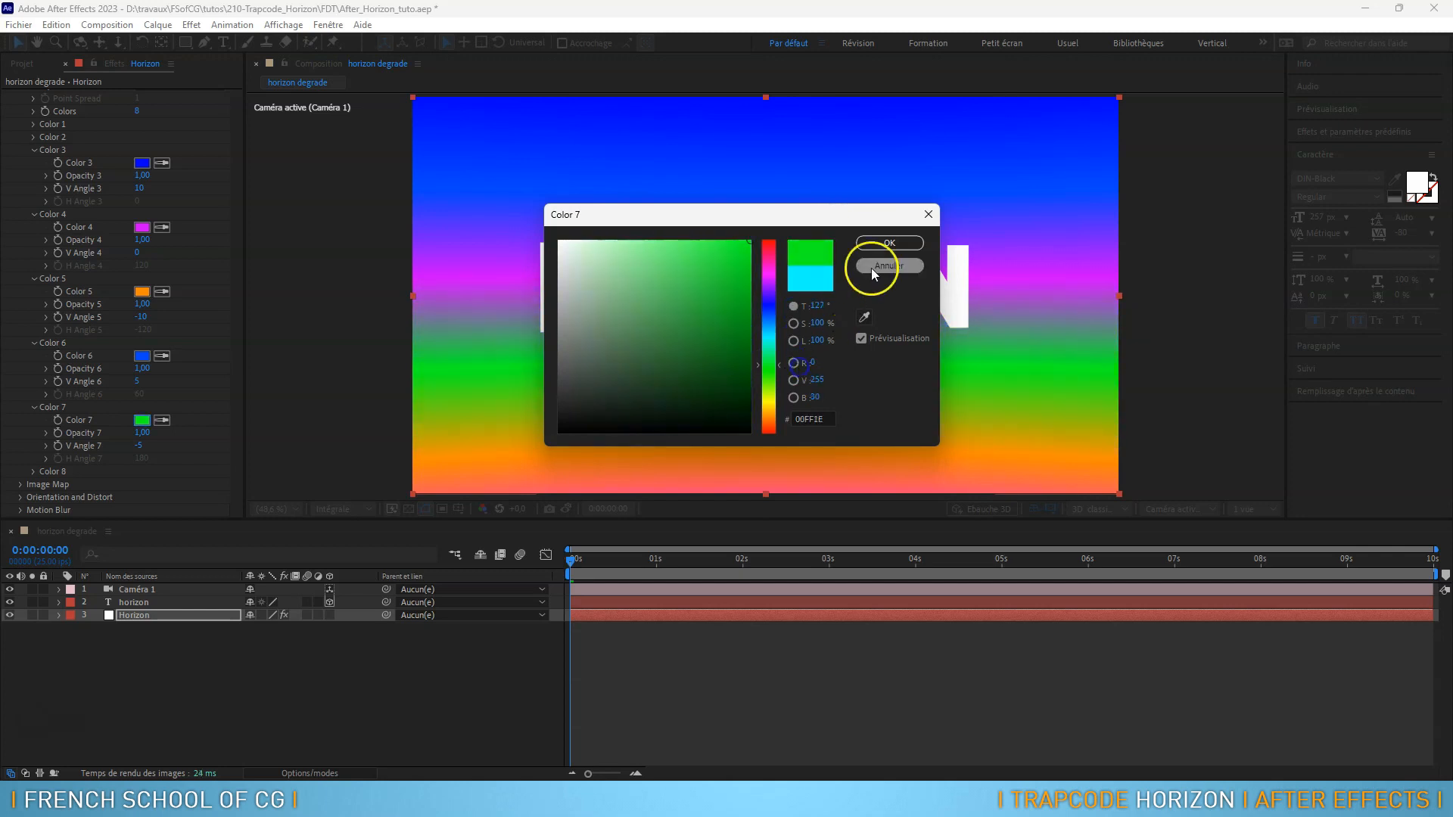
left_click(889, 243)
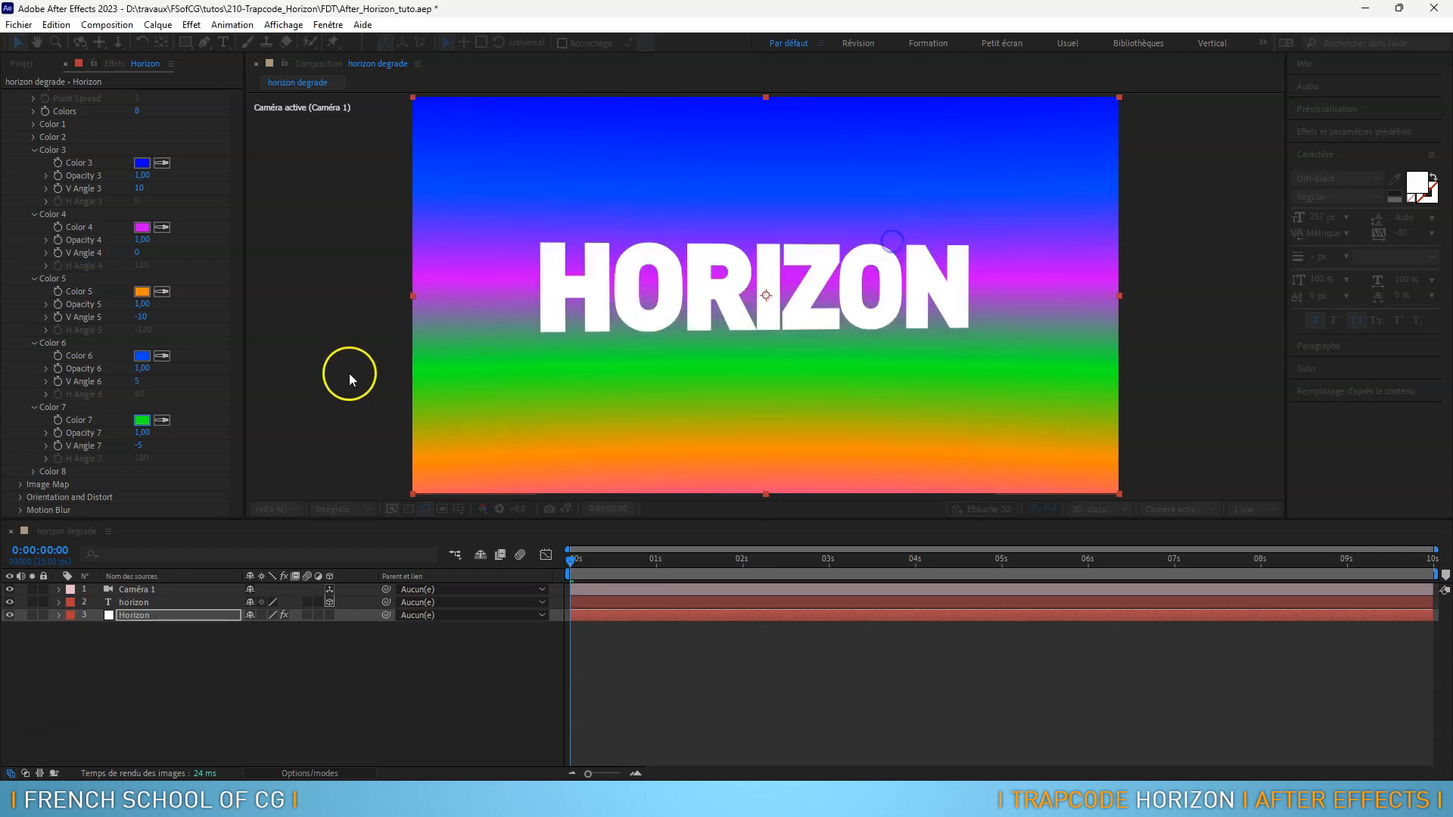
Set Color 8 of the gradient to pure red, FF0000
left_click(36, 471)
left_click(140, 475)
mouse_move(638, 391)
left_mouse_down()
mouse_move(704, 331)
mouse_move(704, 257)
mouse_move(638, 281)
mouse_move(566, 250)
left_mouse_up()
left_click_drag(770, 361, 773, 384)
mouse_move(567, 251)
left_mouse_down()
mouse_move(580, 292)
mouse_move(678, 379)
mouse_move(691, 318)
mouse_move(704, 357)
mouse_move(744, 298)
left_mouse_up()
left_click_drag(769, 415, 771, 447)
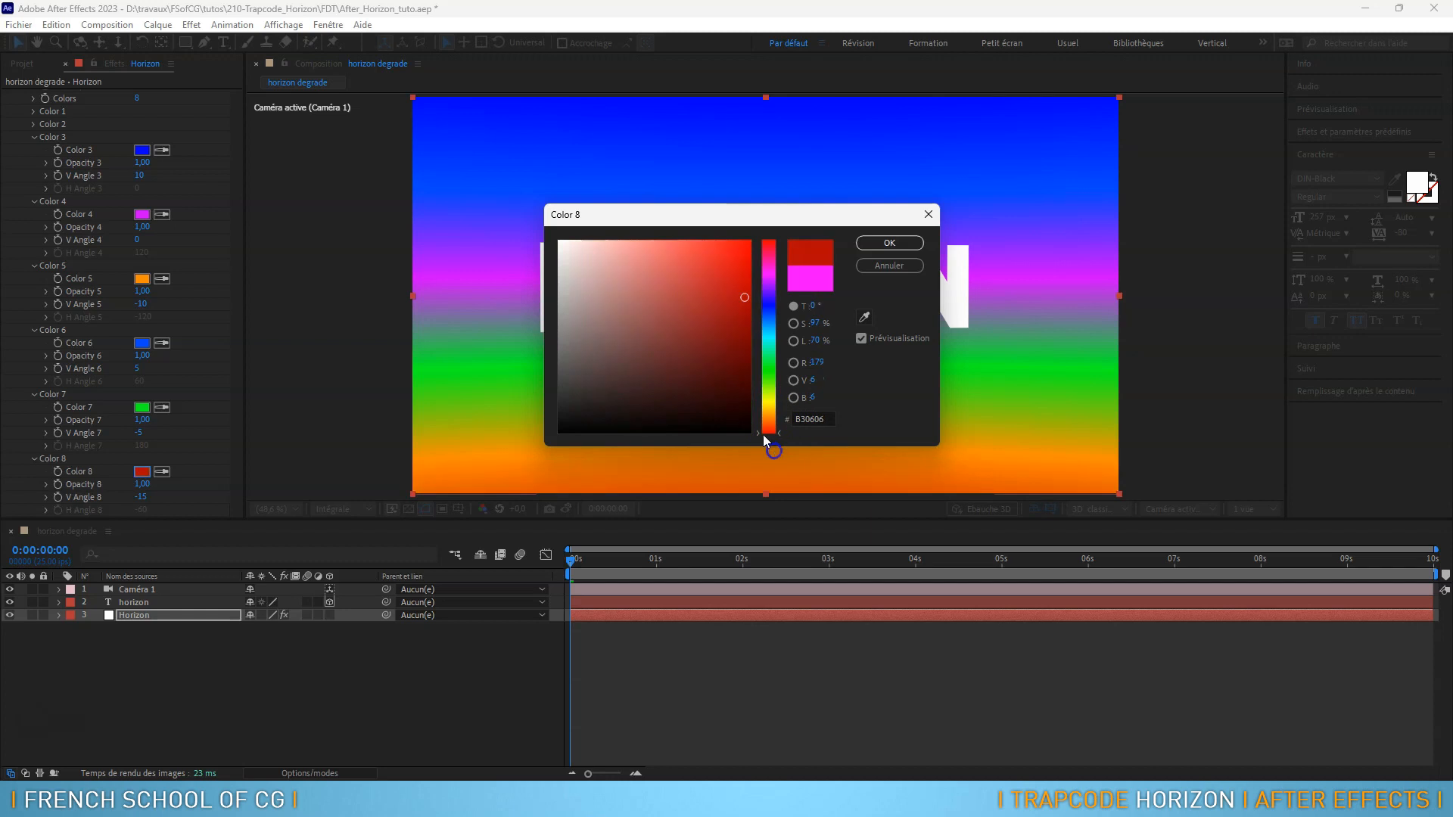
left_click_drag(727, 285, 841, 222)
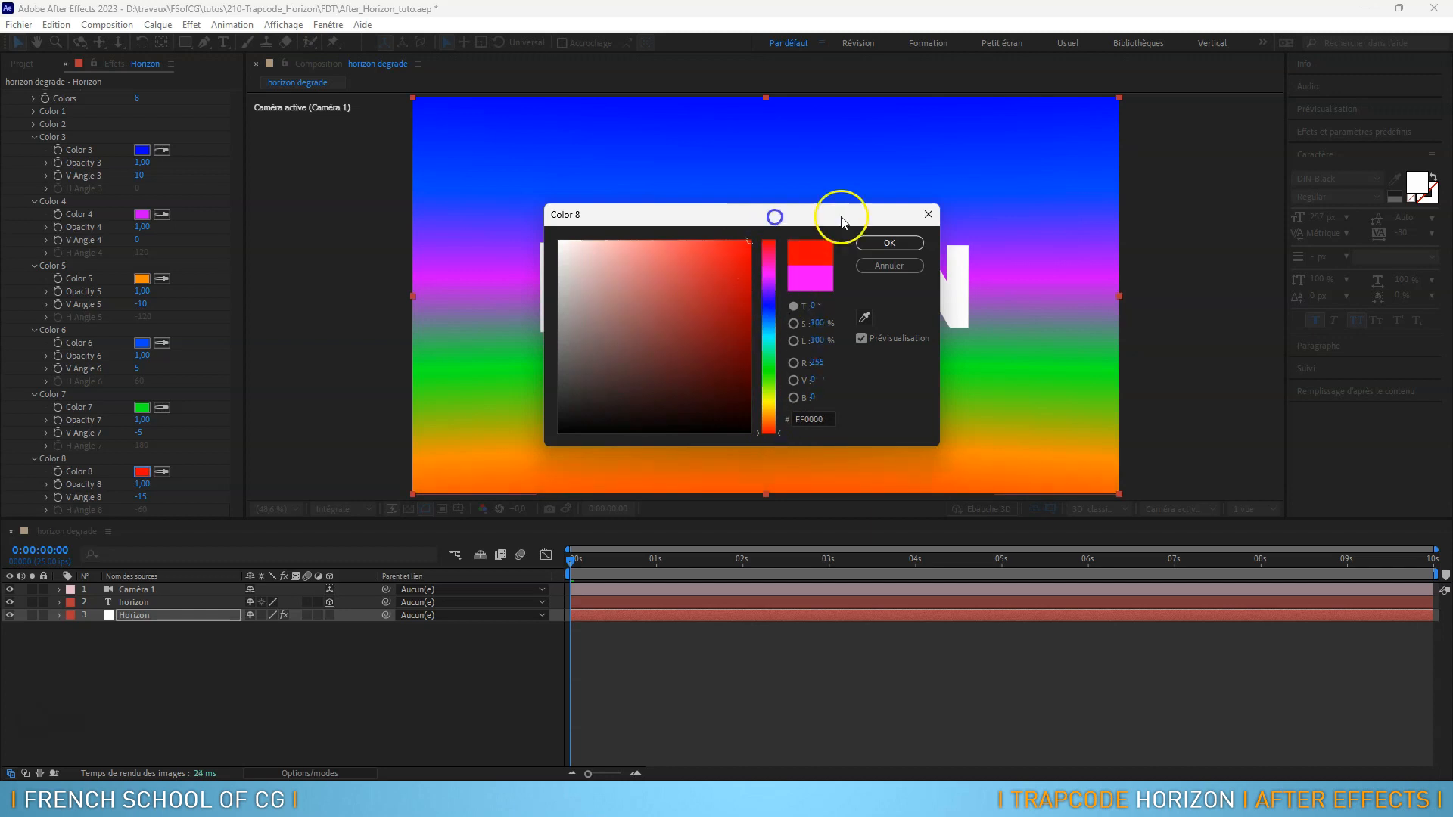
left_click(889, 242)
Set the V Angle of the gradient's Color 1 to 0
left_click_drag(681, 211, 711, 230)
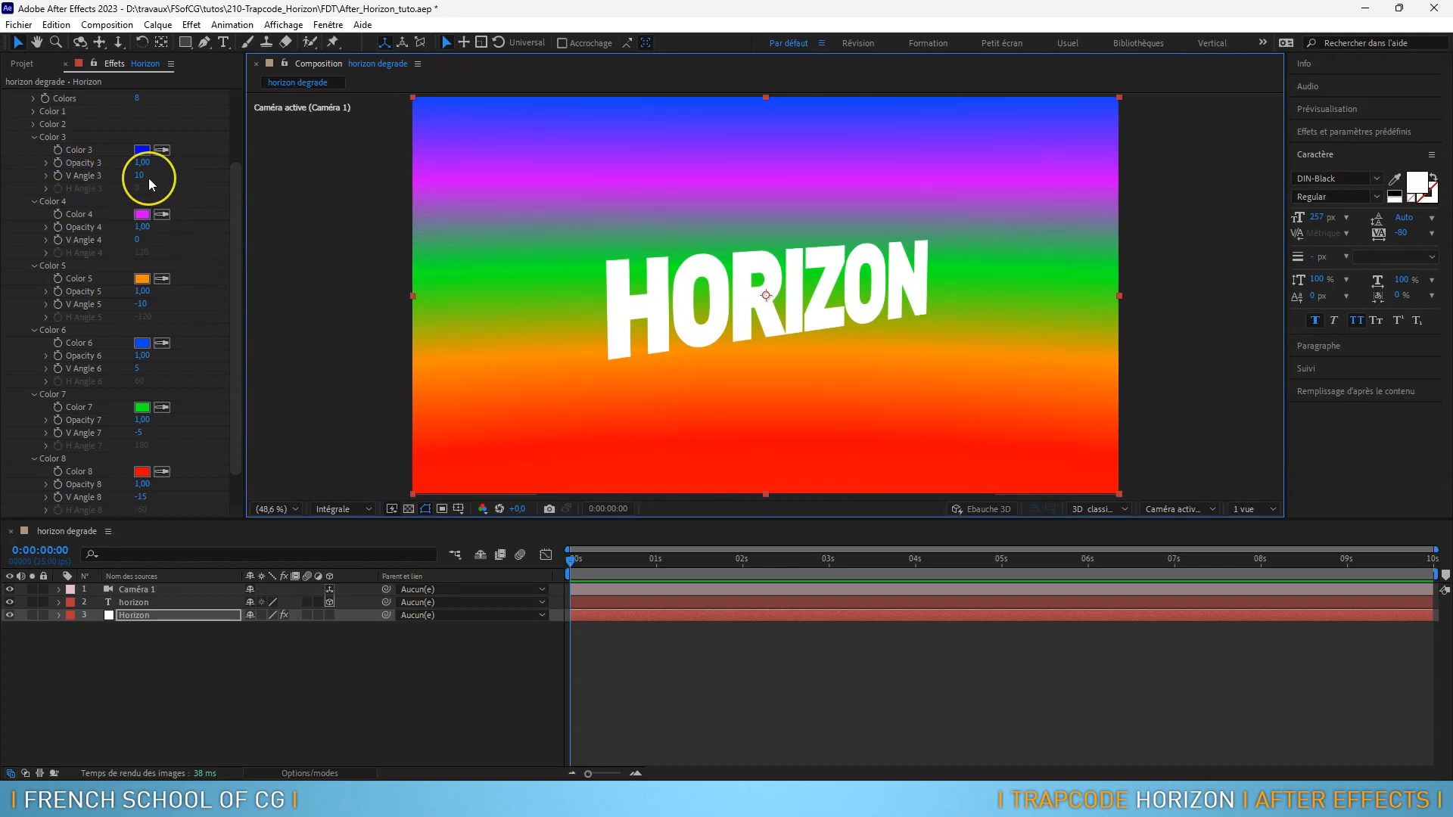
left_click(237, 203)
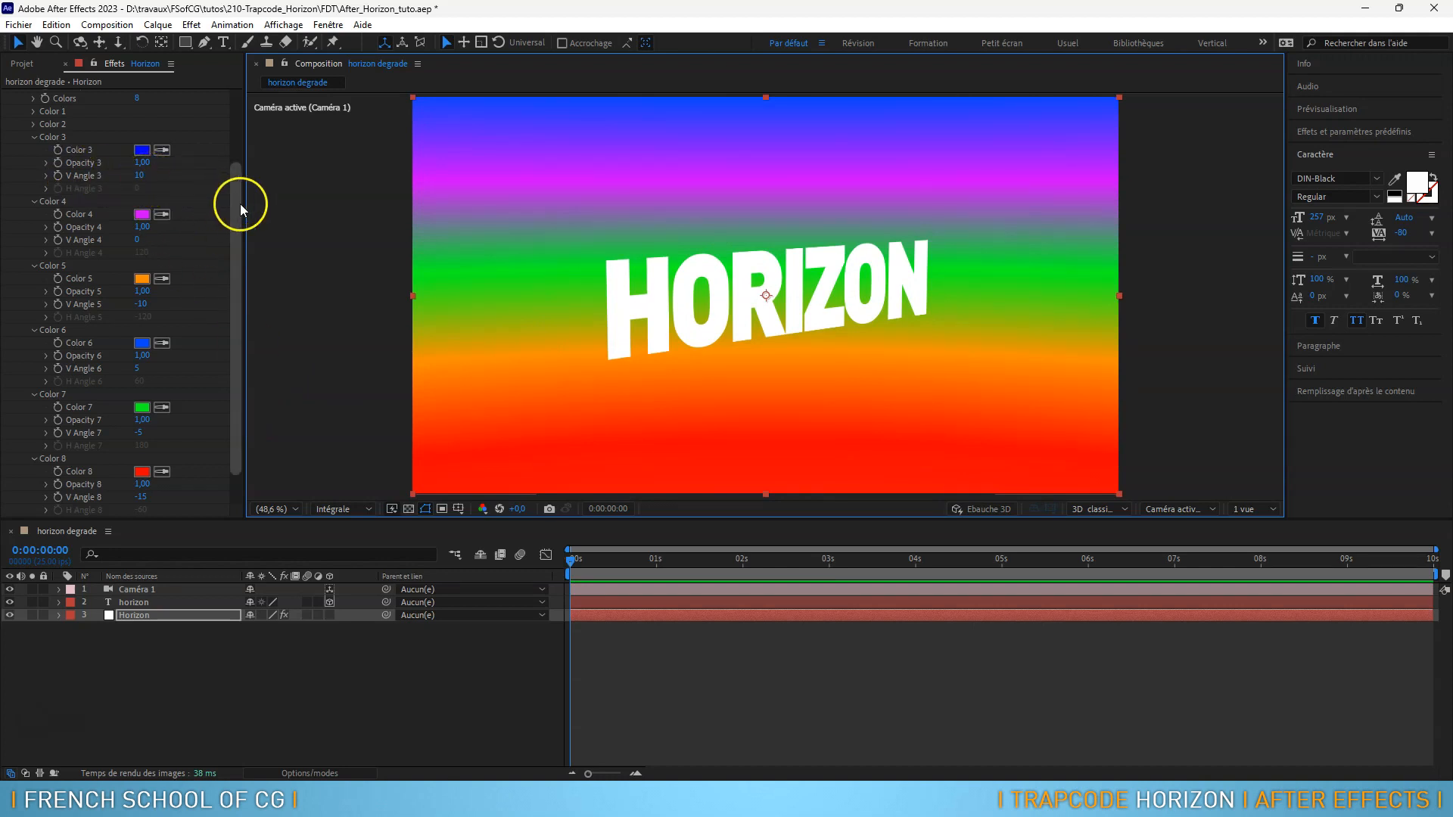
left_click(32, 111)
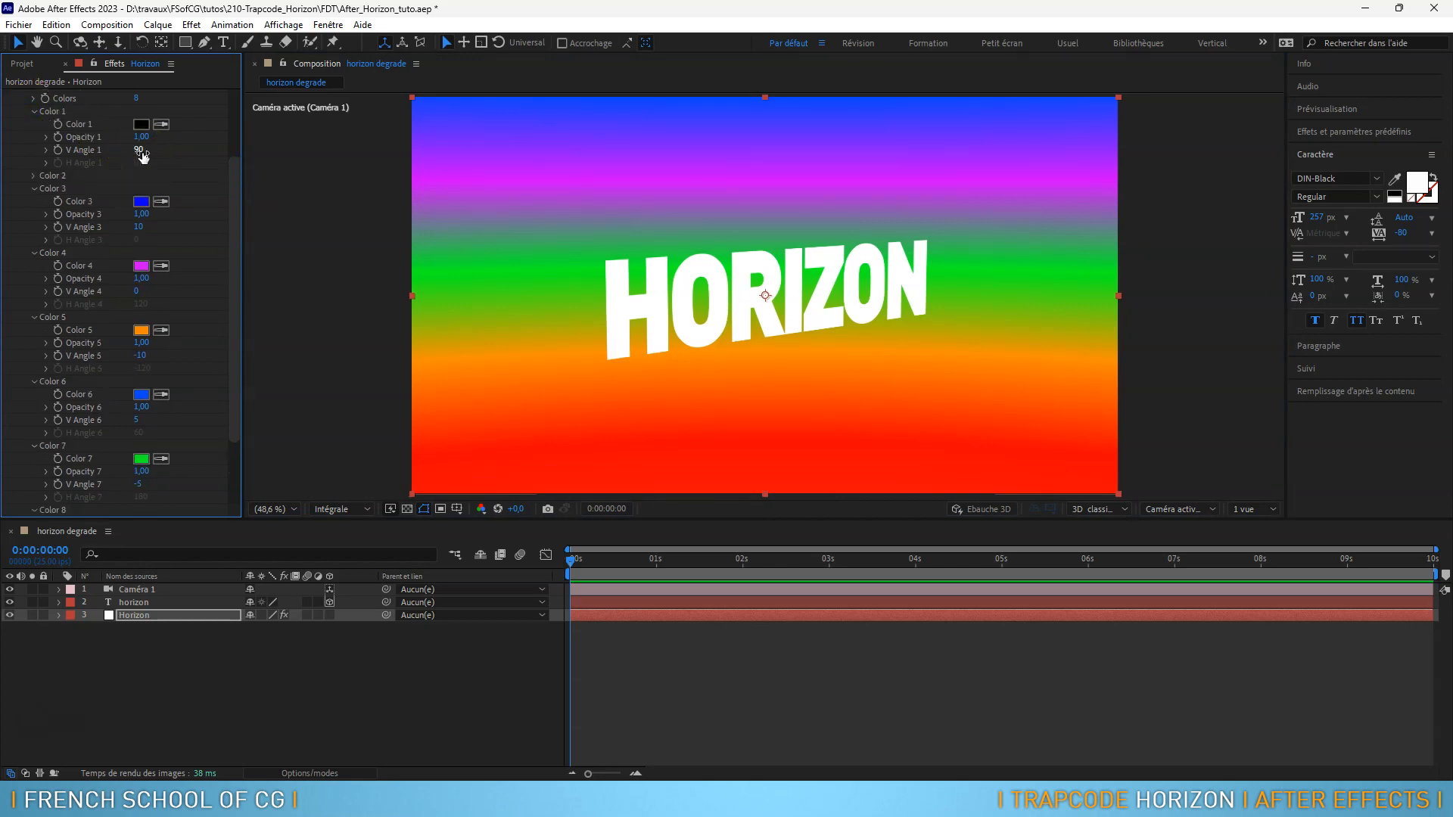
type("0")
key("Return")
left_click(177, 242)
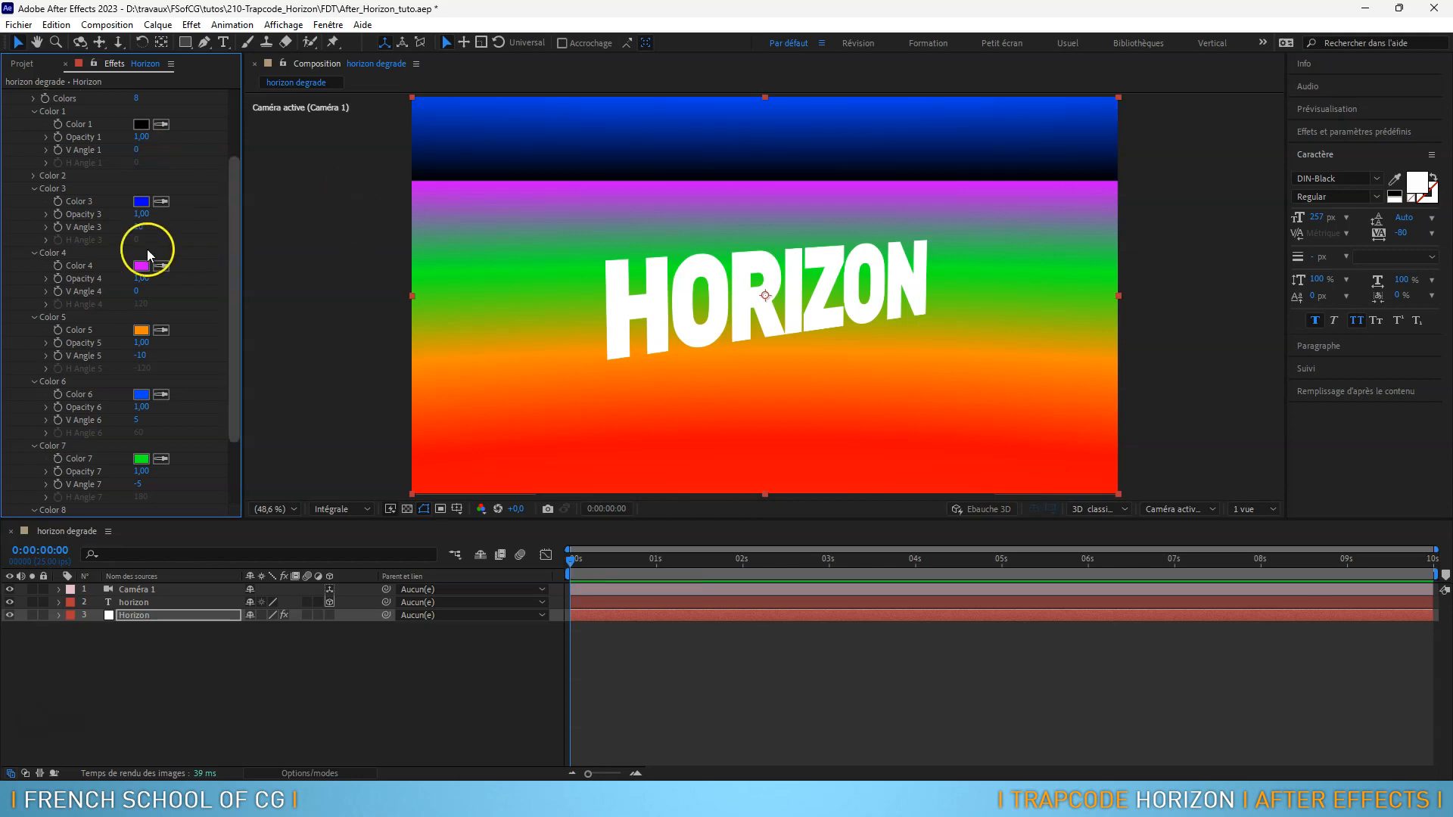
Set the gradient's V Angle to 20 for Color 4 and 30 for Color 5
left_click(137, 292)
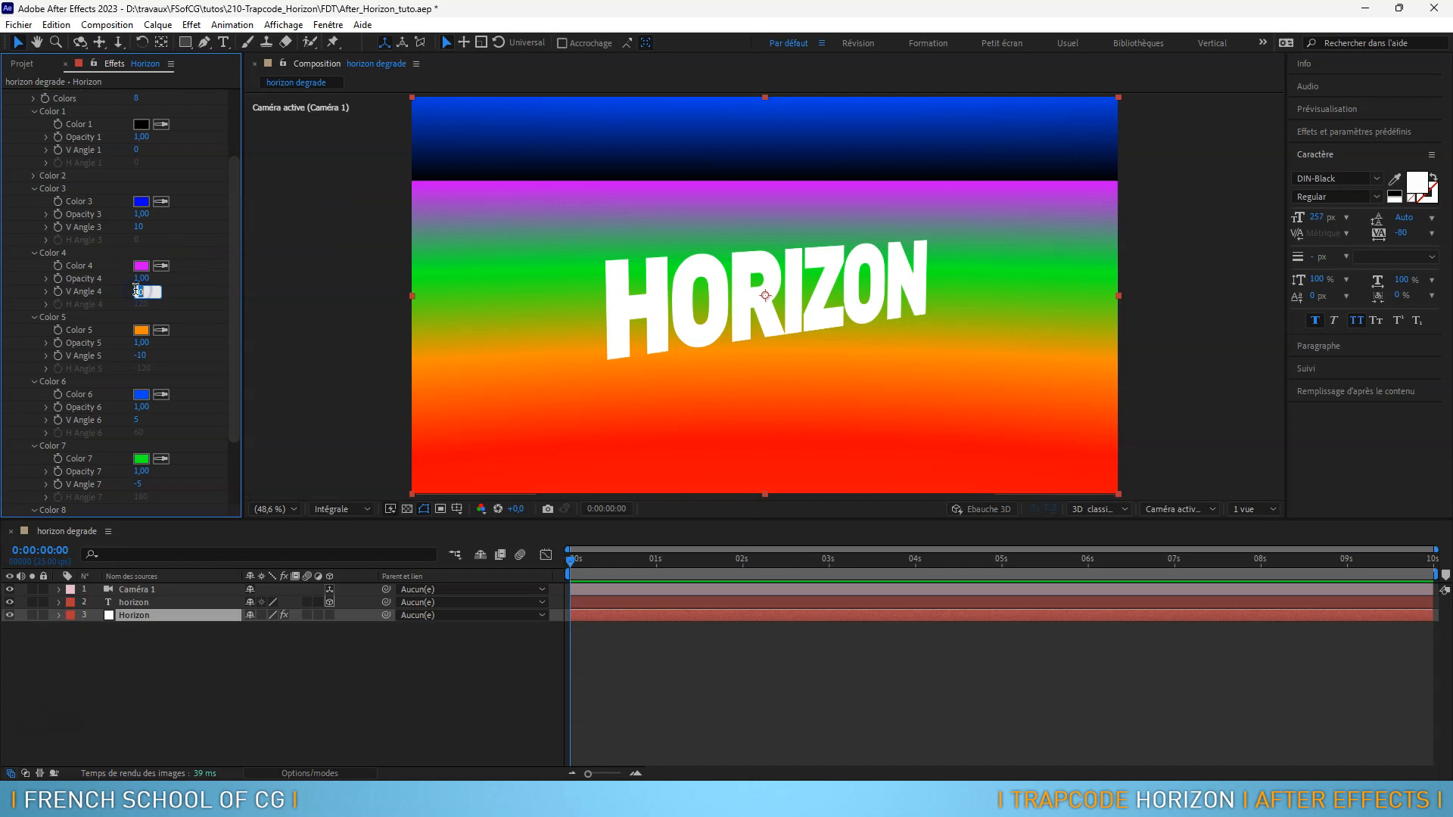
type("20")
key("Return")
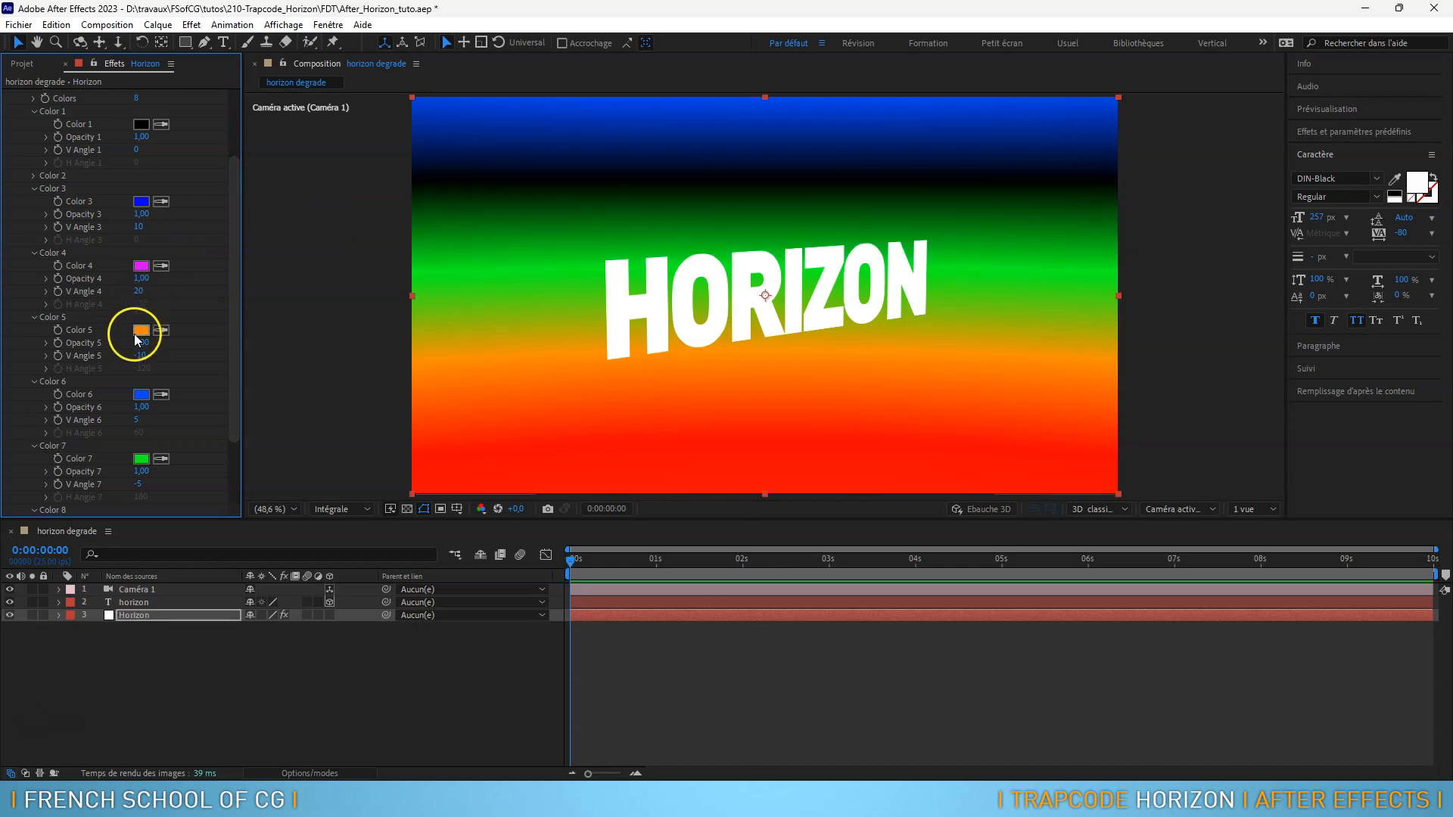
left_click(142, 356)
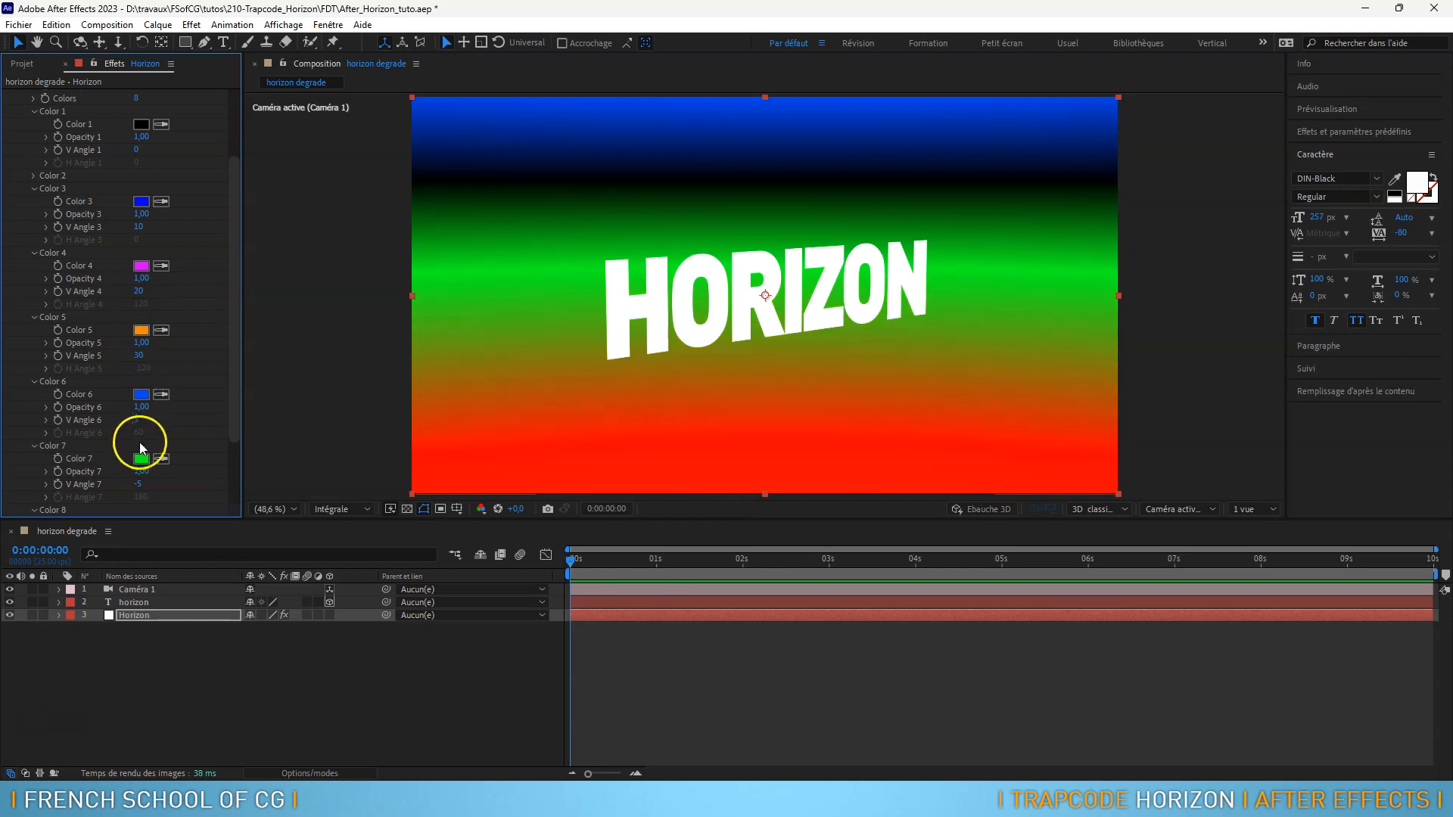
Set the gradient's V Angle to 40 for Color 6 and 50 for Color 7
left_click(139, 425)
type("40")
key("Return")
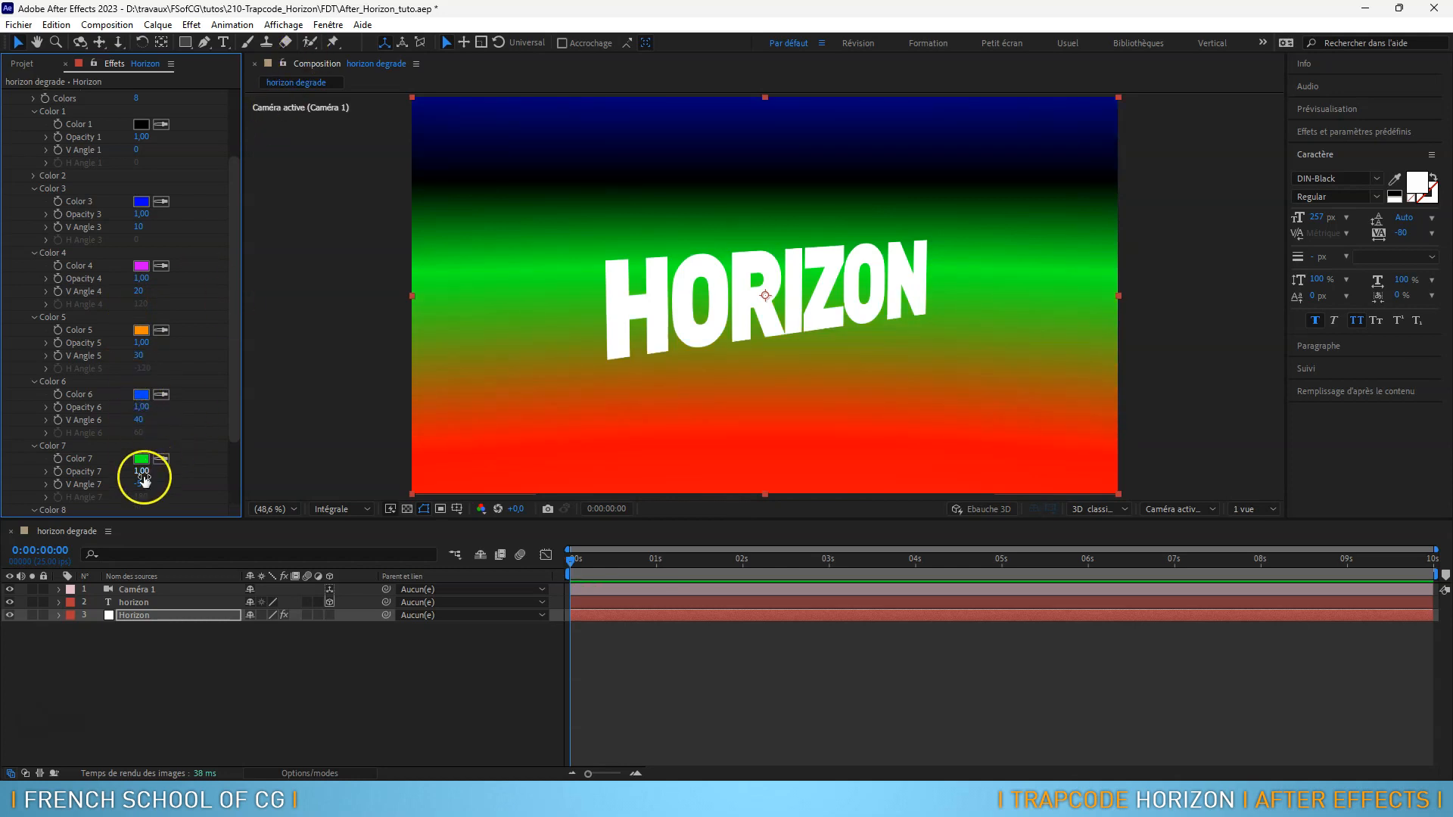
left_click(139, 486)
type("50")
key("Return")
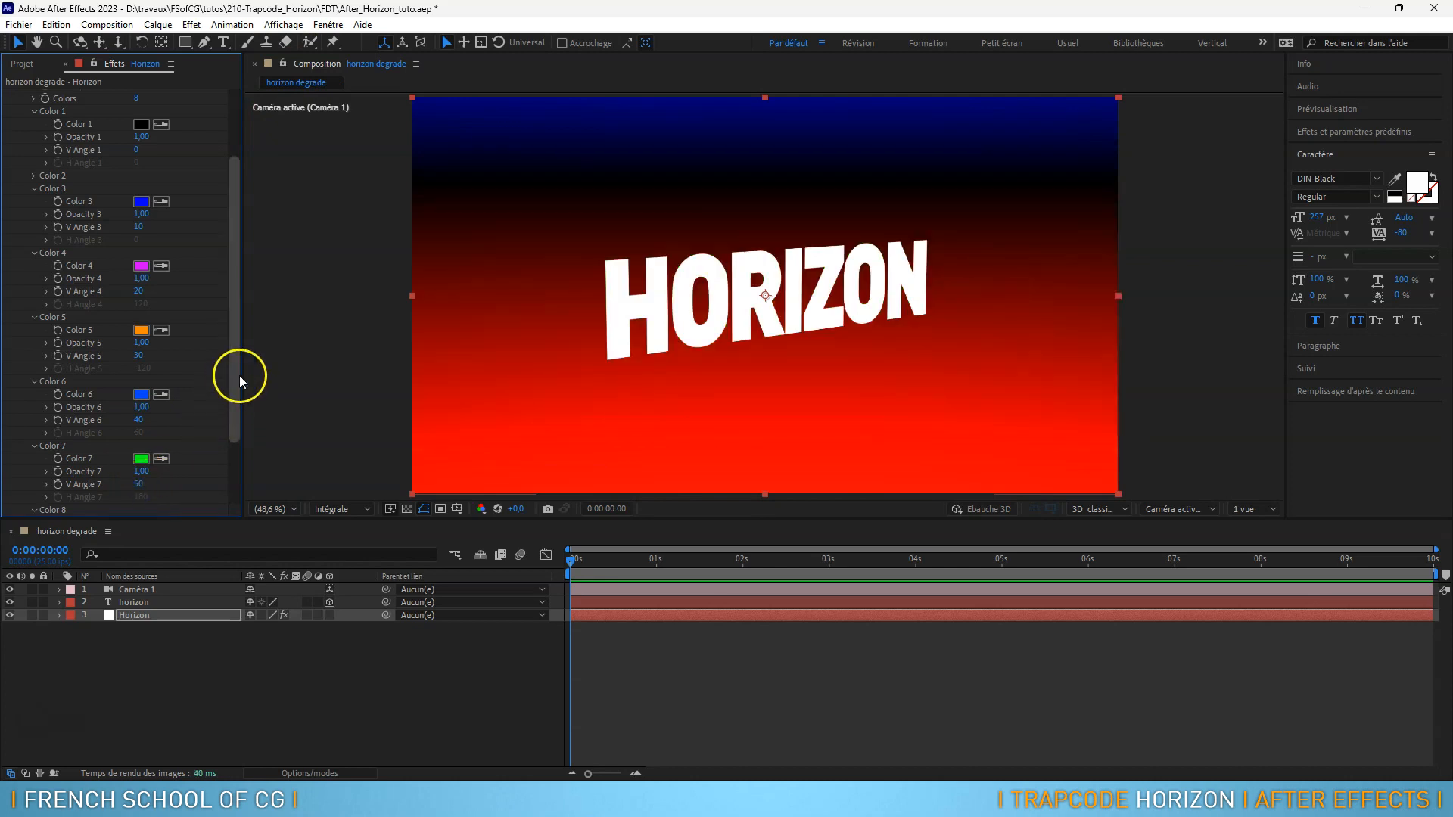
Set the V Angle of the gradient's Color 8 to 60
scroll(239, 375, "down", 3)
left_click(142, 459)
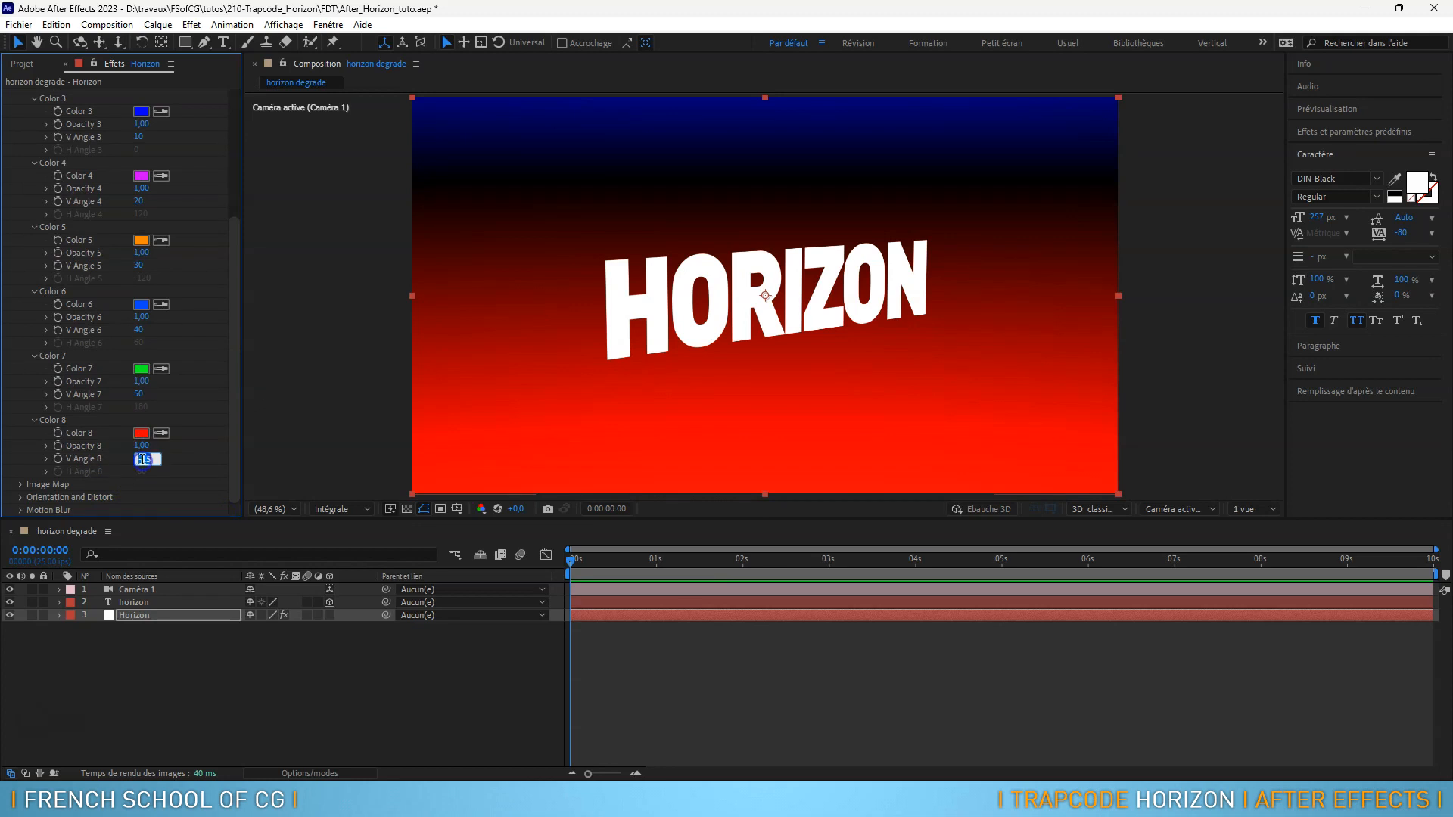
type("60")
key("Return")
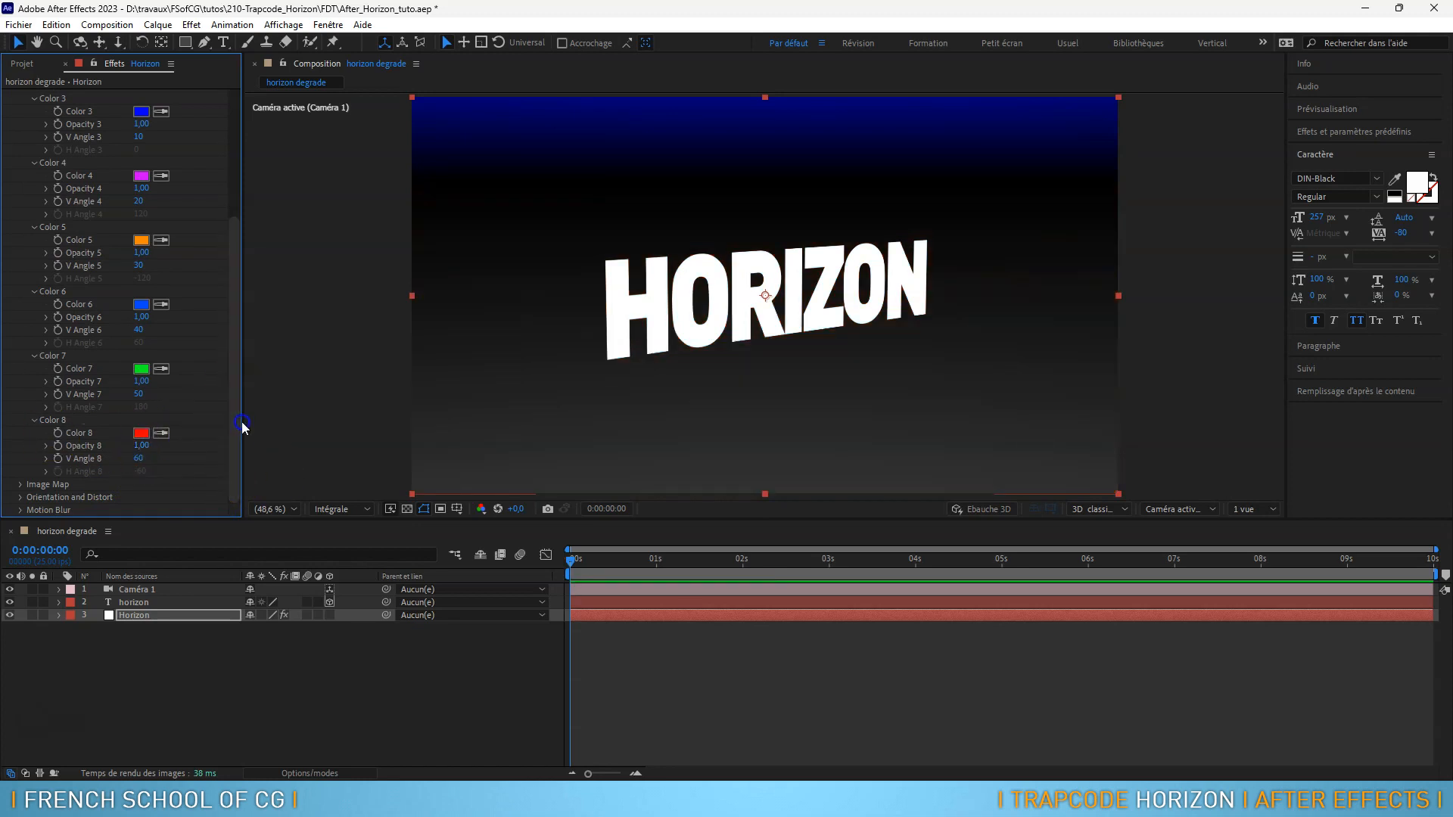
Orbit the camera around the HORIZON title to examine the color bands across the whole gradient
left_click_drag(755, 412, 663, 354)
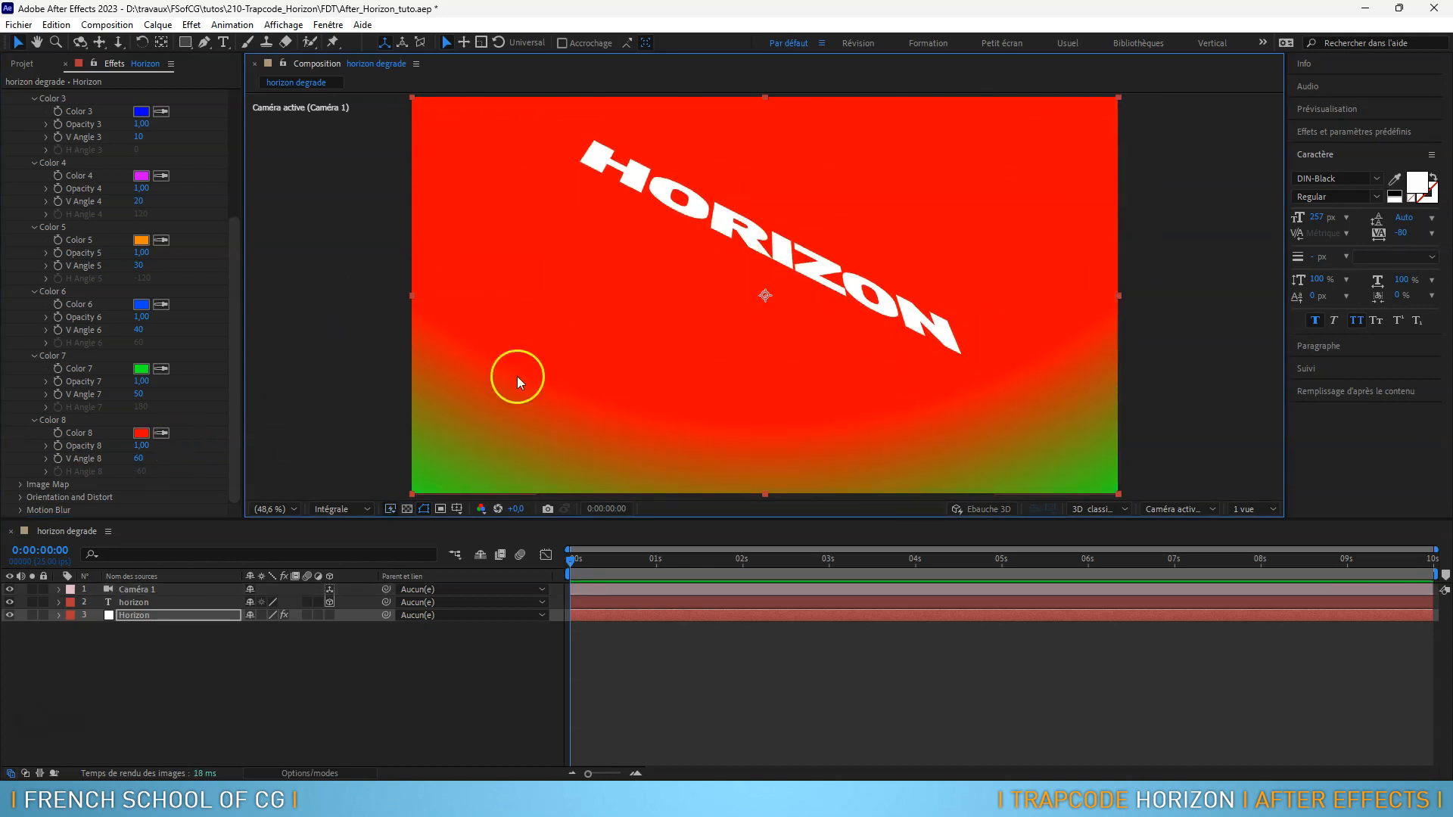
left_click_drag(750, 302, 747, 292)
left_click_drag(570, 348, 646, 134)
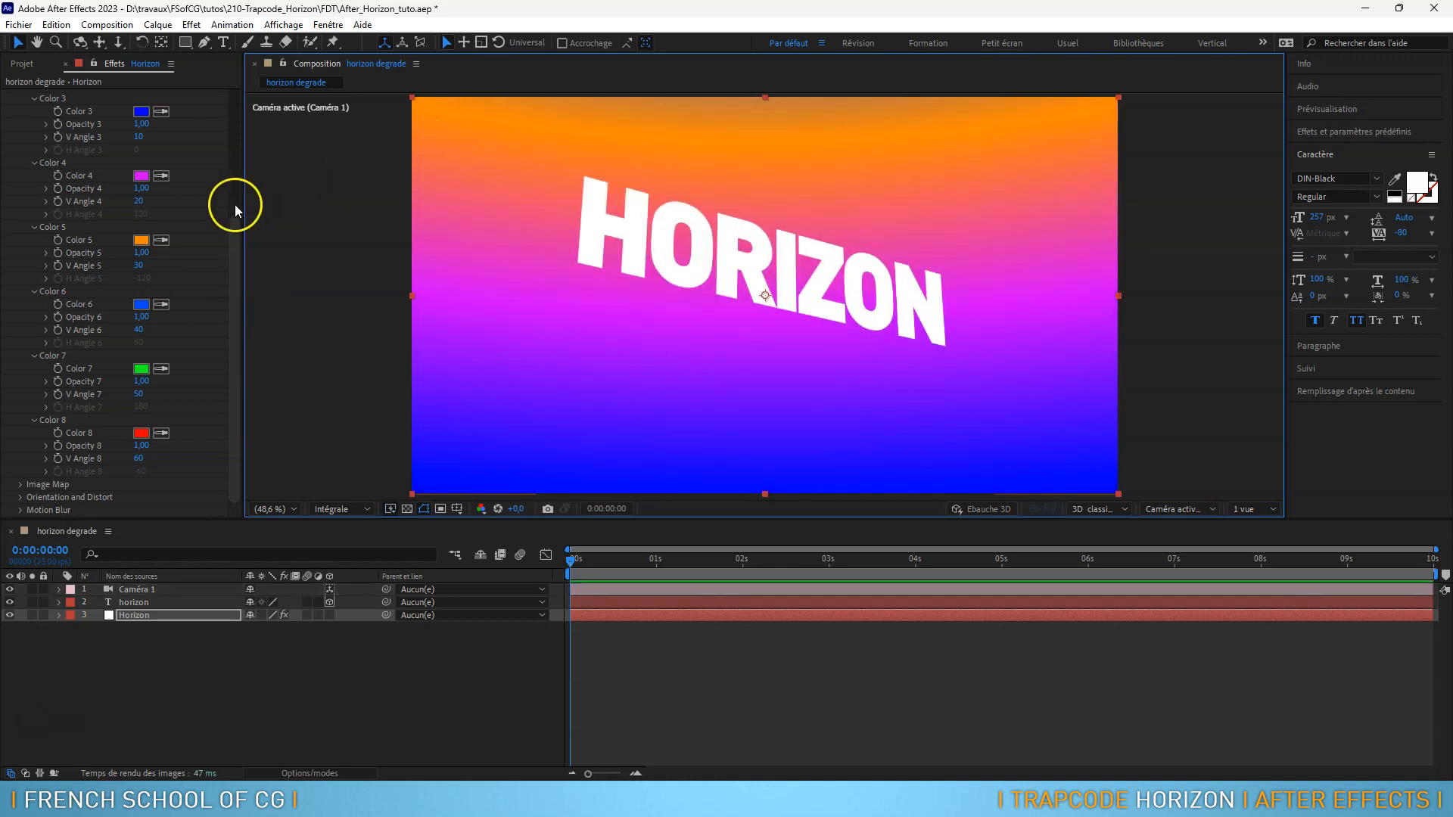
left_click_drag(640, 331, 664, 357)
Set the V Angle of the gradient's Color 2 to 5
left_click_drag(233, 250, 248, 121)
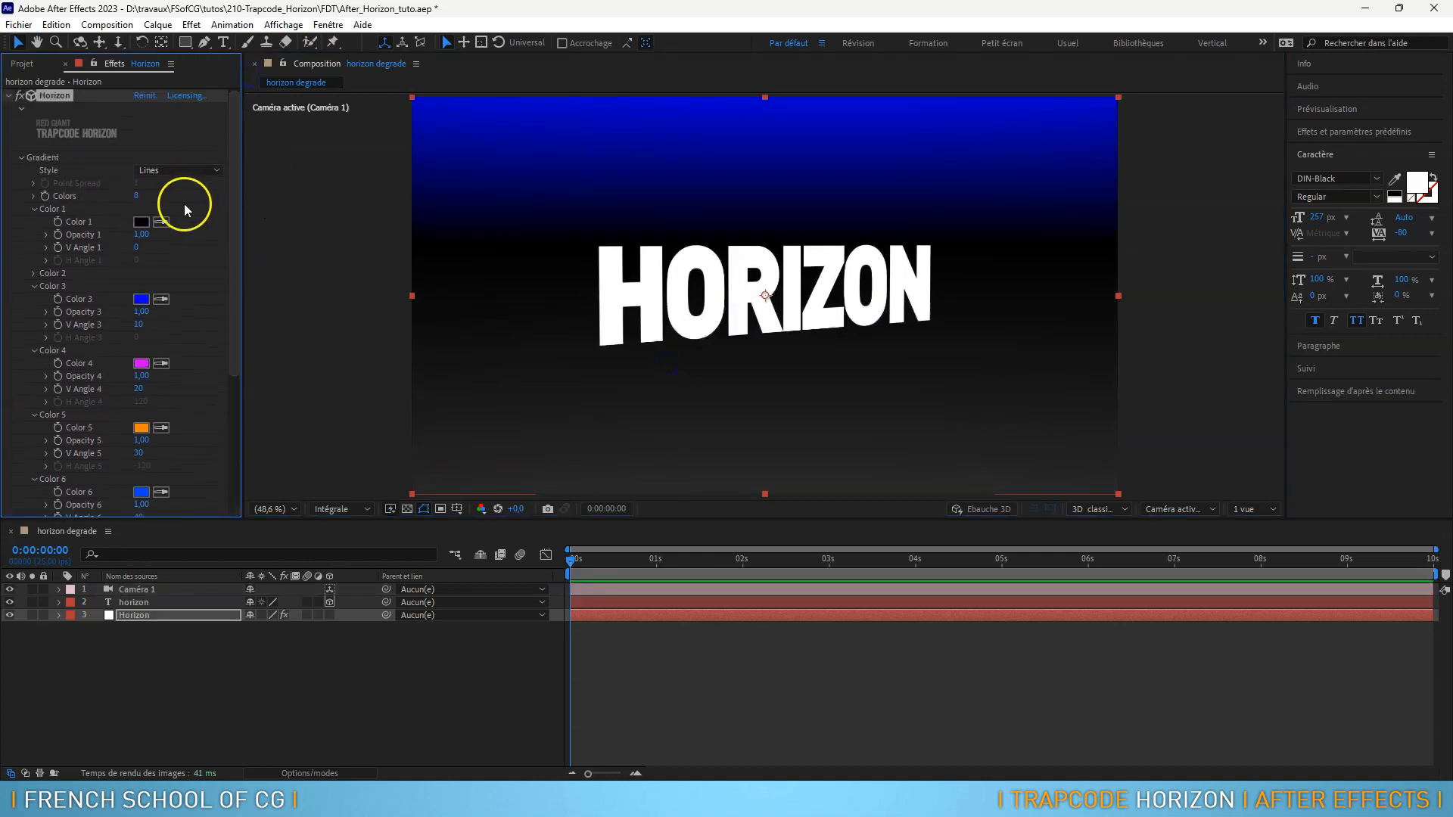
left_click(33, 273)
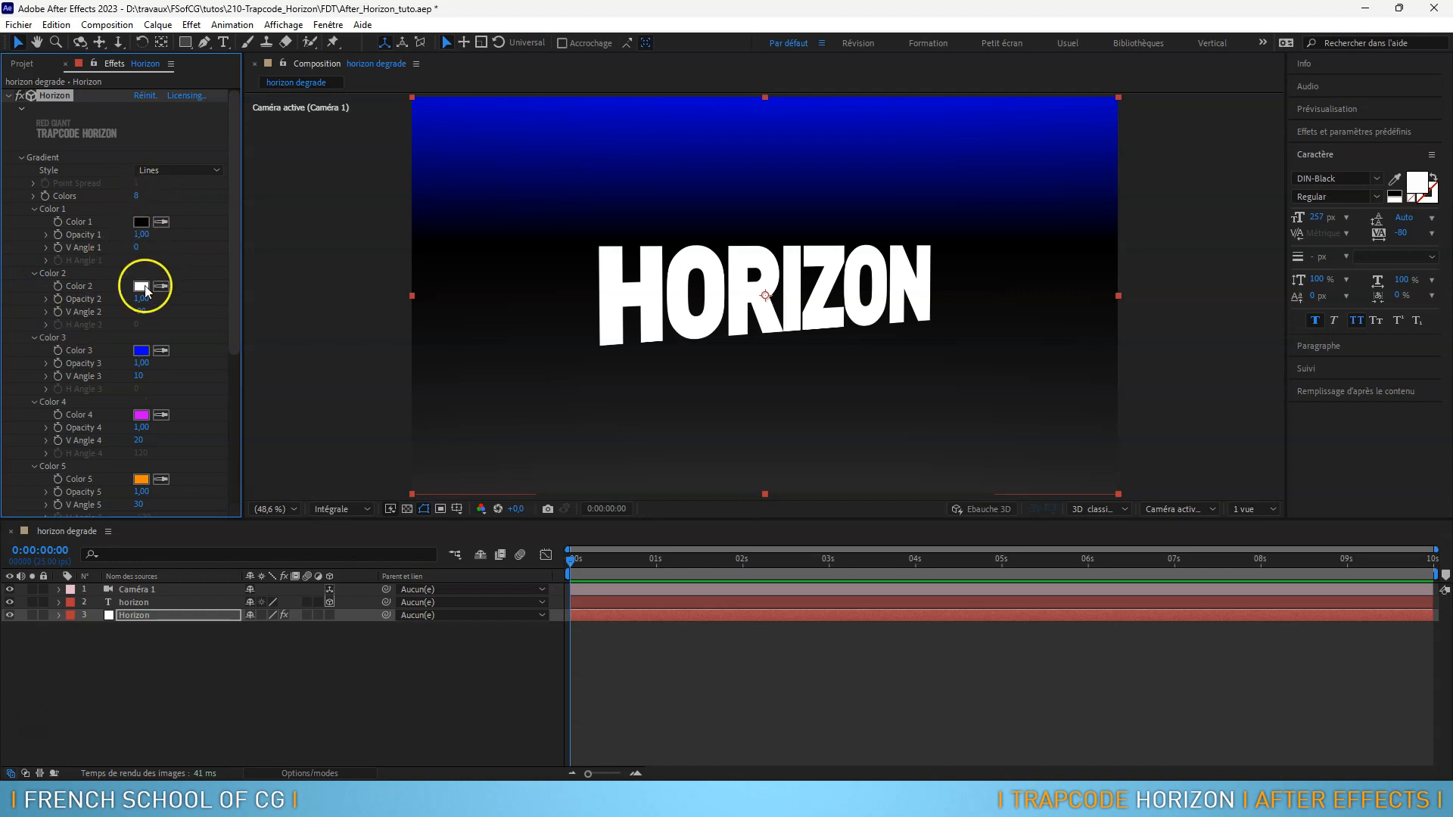
left_click(142, 311)
type("5")
key("Return")
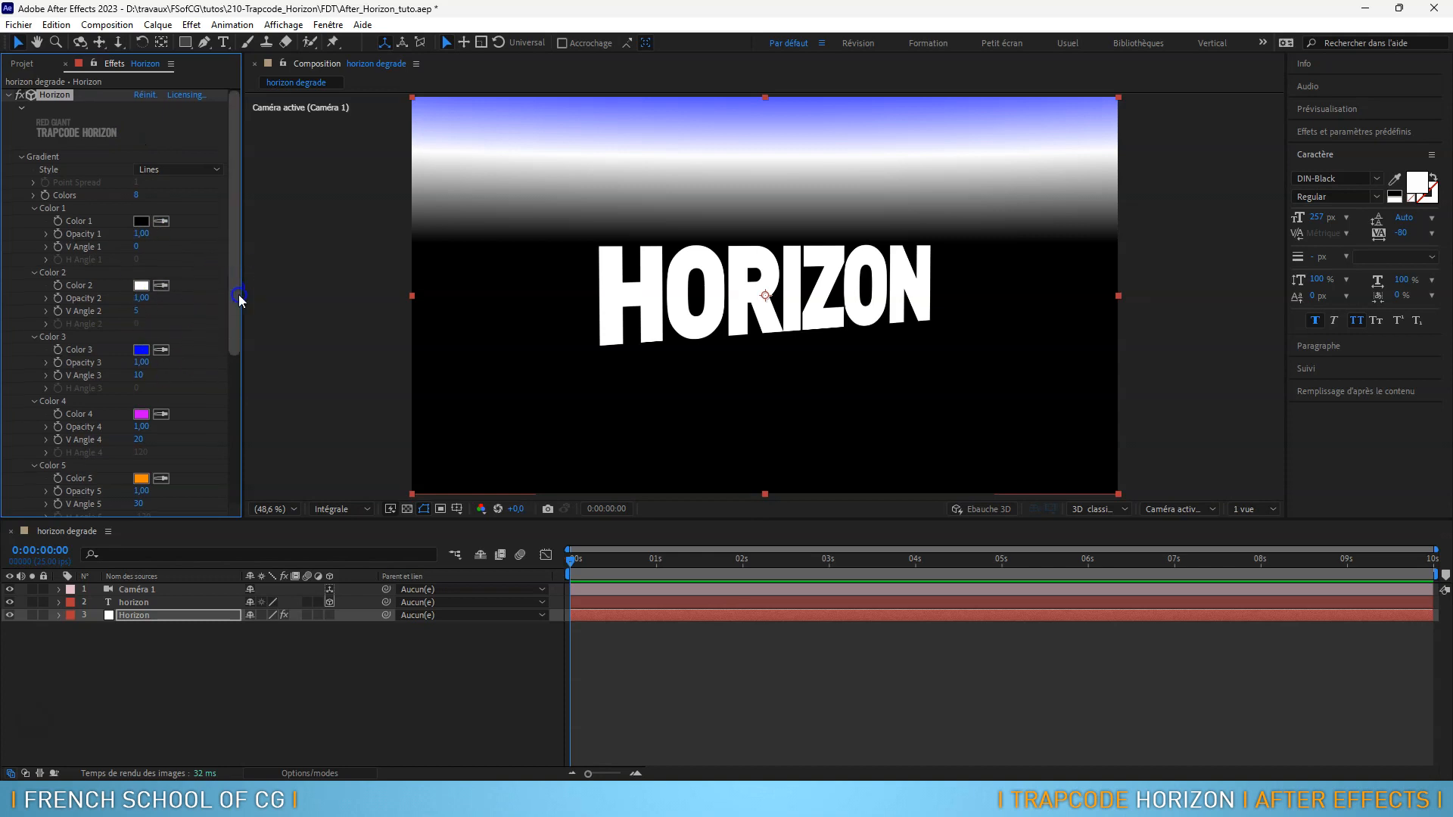
Set Color 1 of the gradient to pure red, FF0000
scroll(190, 265, "down", 3)
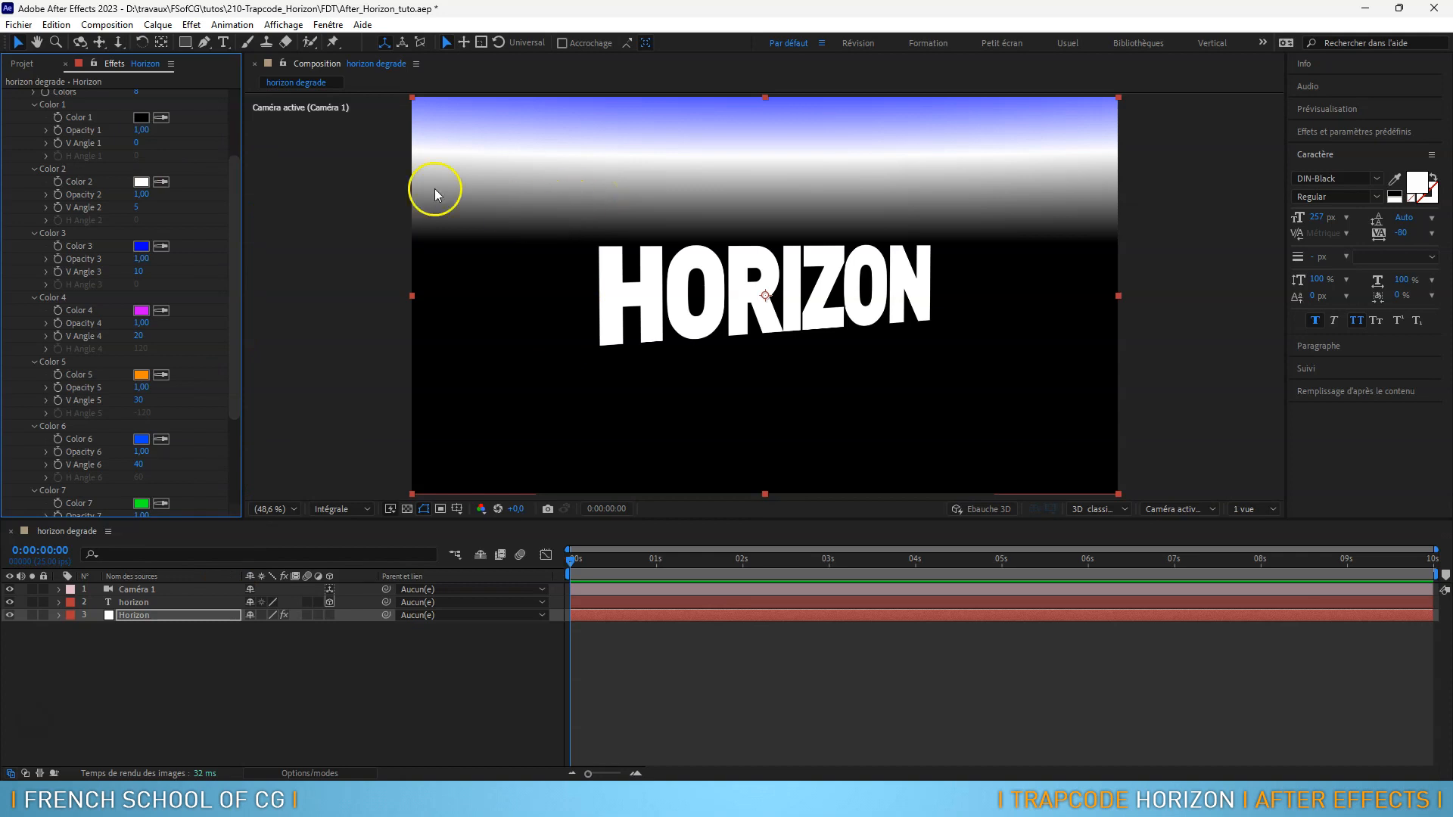
left_click(141, 118)
left_click_drag(697, 286, 771, 239)
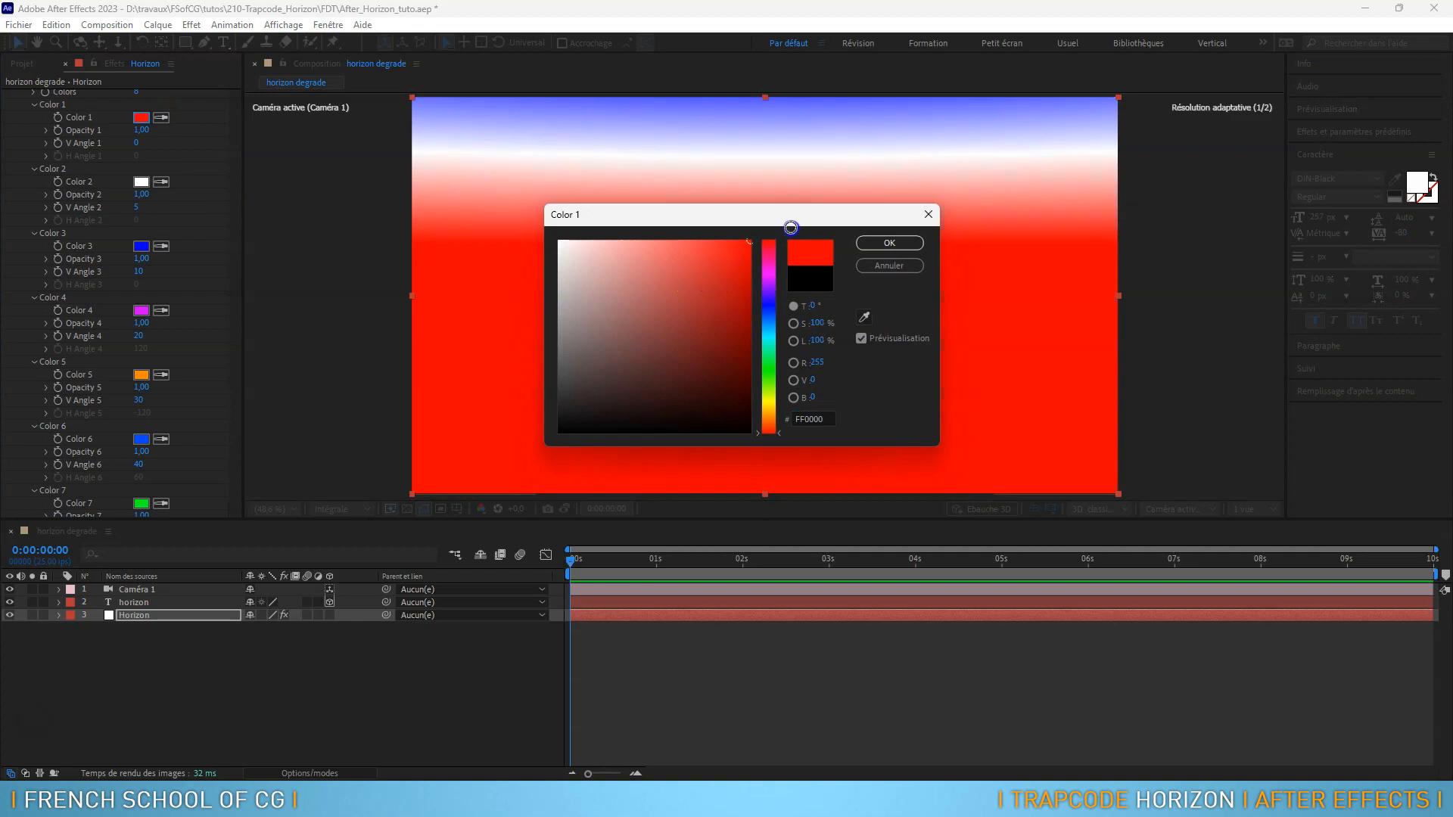
left_click(889, 243)
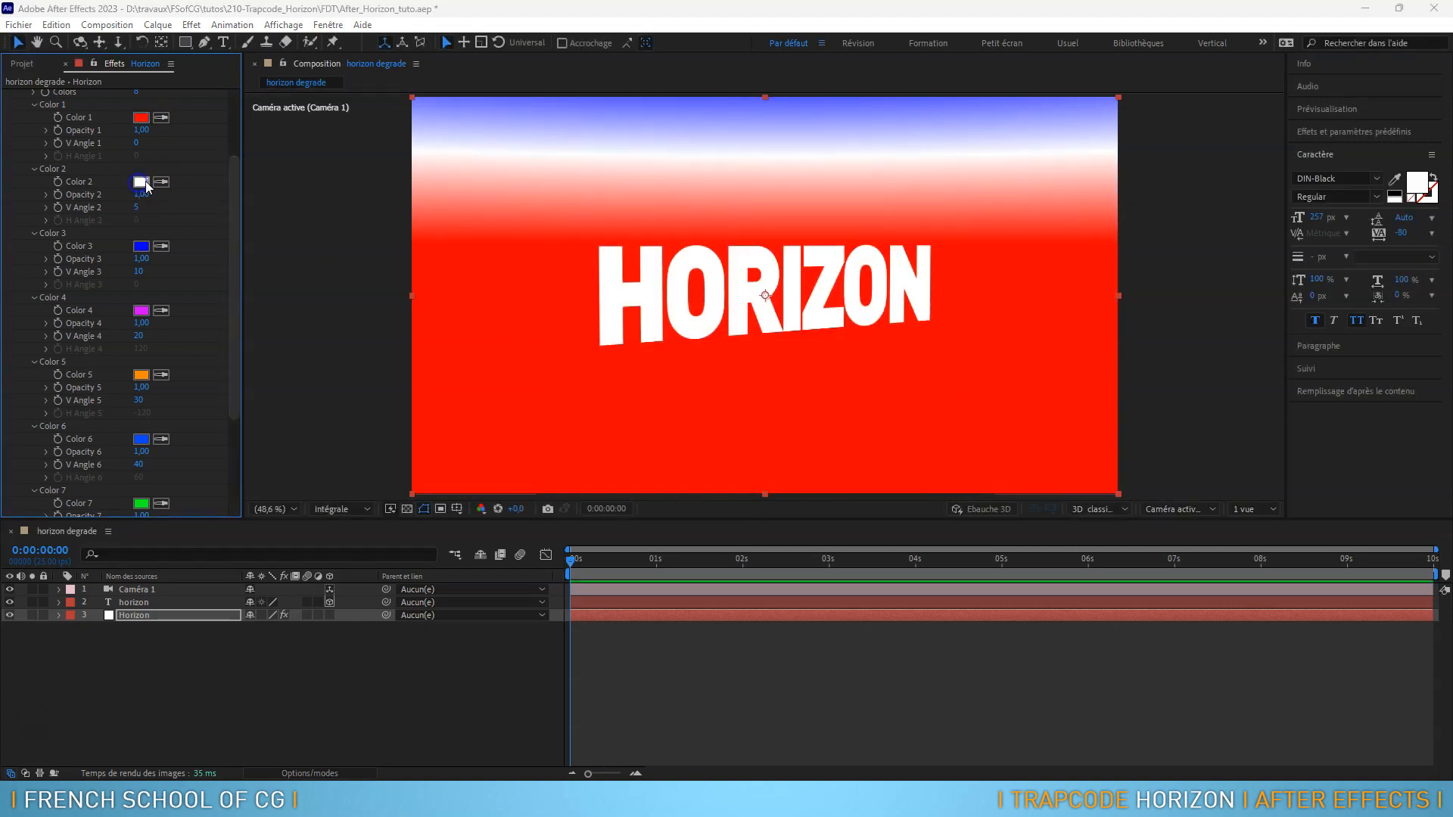
Set Color 2 of the gradient to a bright cyan
left_click(140, 182)
left_click(768, 339)
left_click(735, 296)
left_click_drag(735, 297, 749, 242)
left_click(889, 243)
Switch the gradient's Style from Lines to Points
left_click_drag(713, 359, 711, 512)
left_click_drag(775, 325, 744, 454)
left_click_drag(768, 345, 765, 337)
left_click_drag(238, 204, 237, 78)
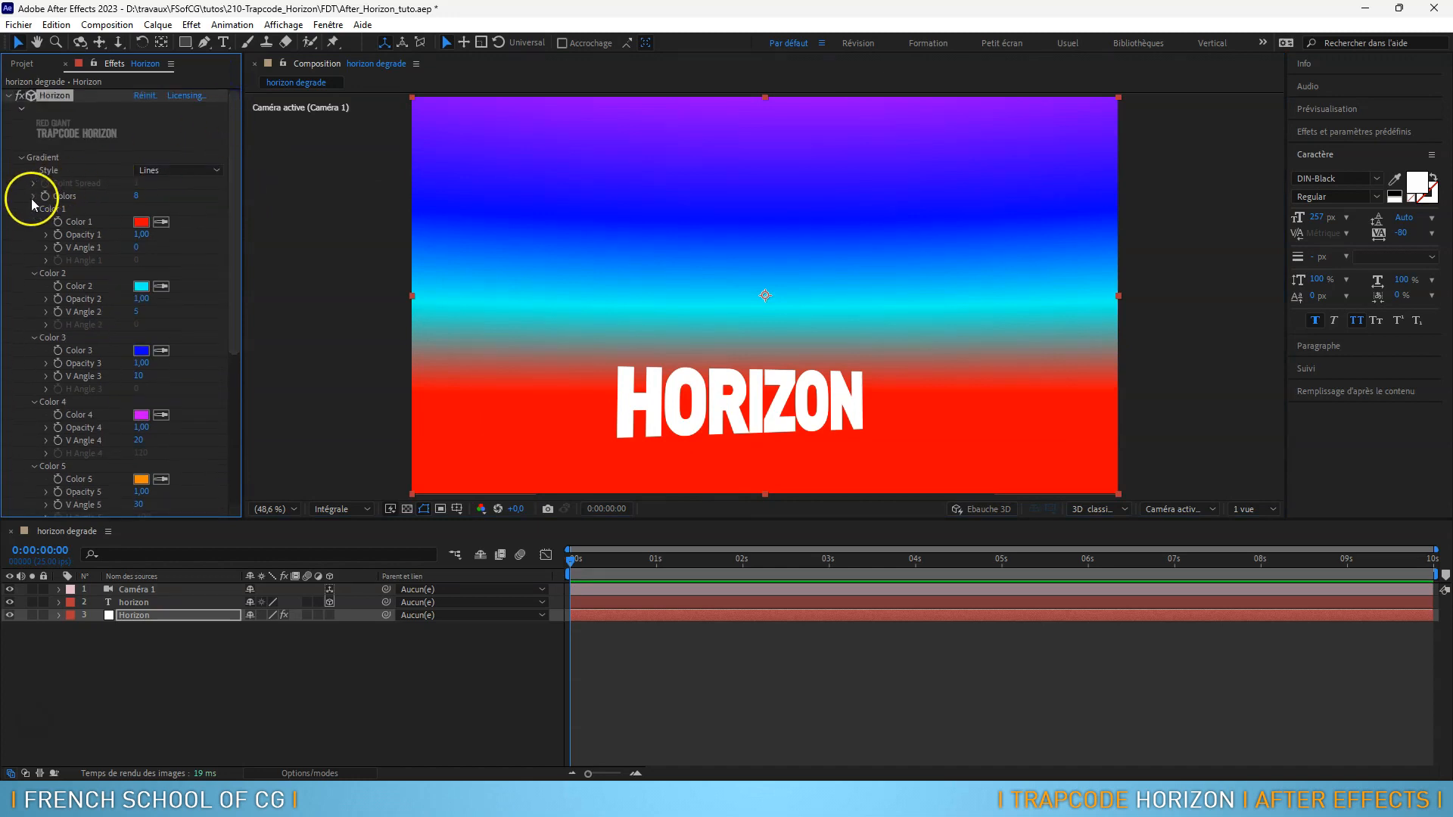
left_click(187, 170)
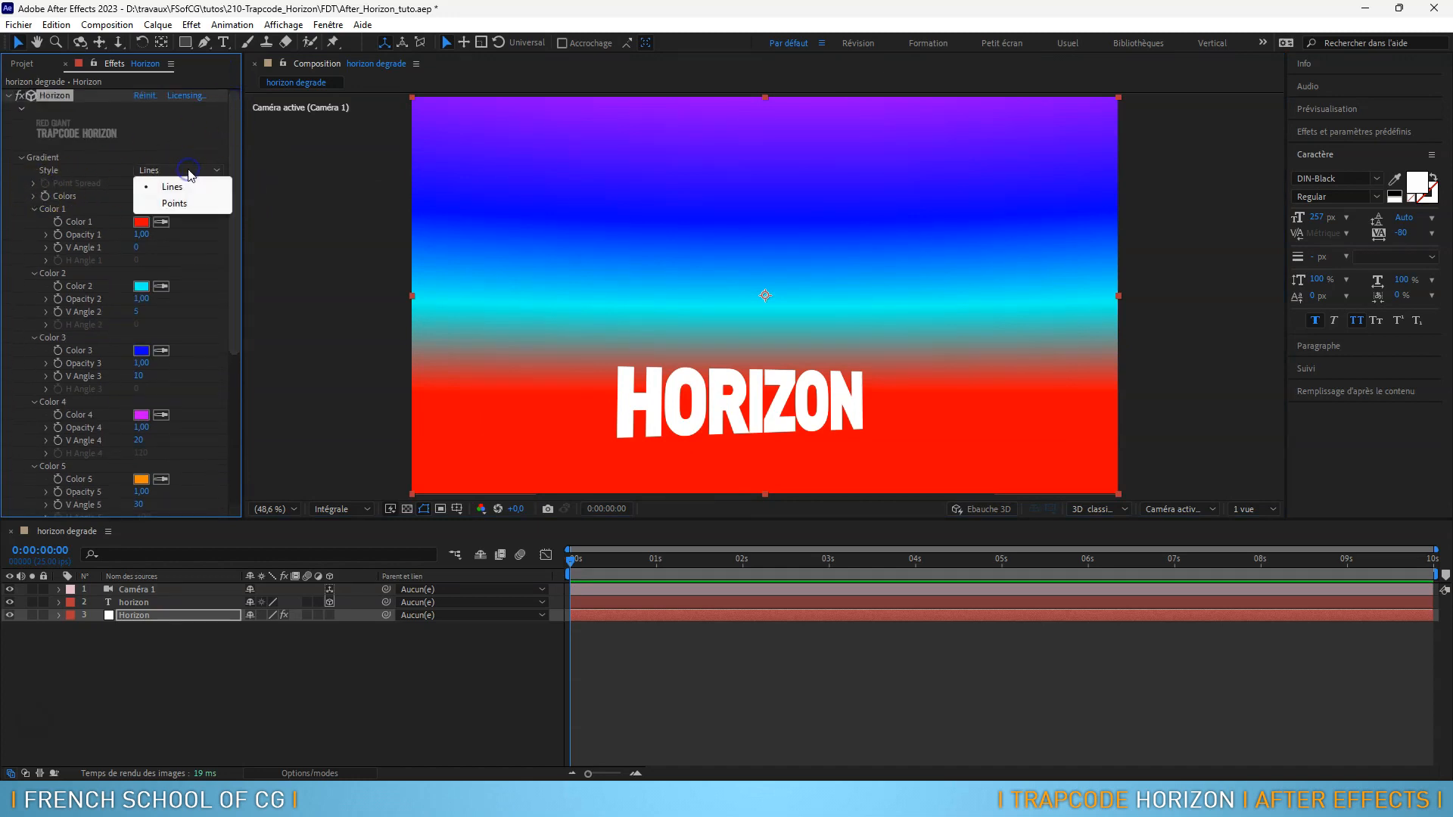
left_click(182, 203)
Orbit the camera around the HORIZON title to examine how the color points are distributed in the background
left_click_drag(755, 372, 964, 281)
left_click_drag(749, 243, 1033, 401)
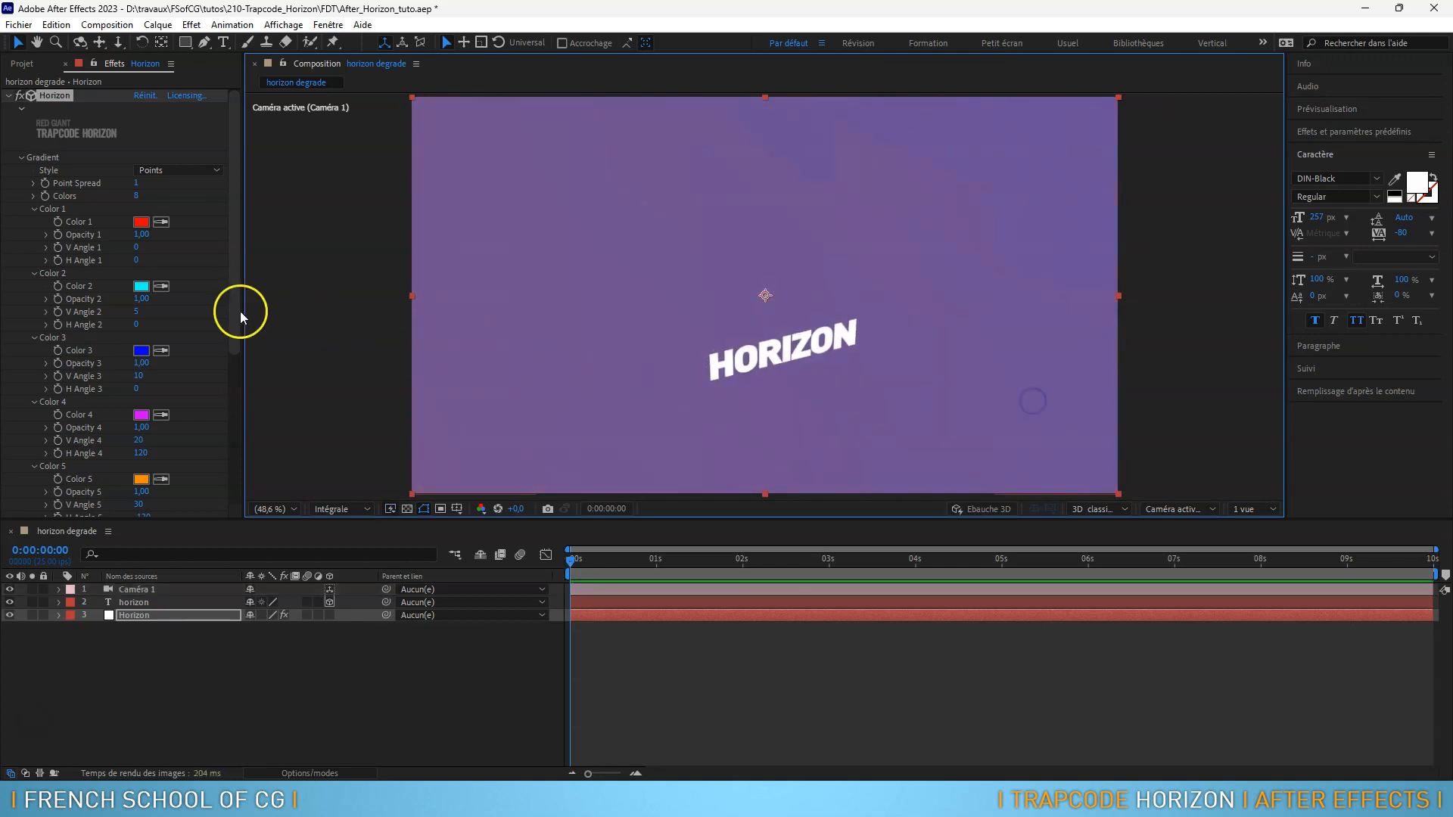
scroll(214, 343, "down", 3)
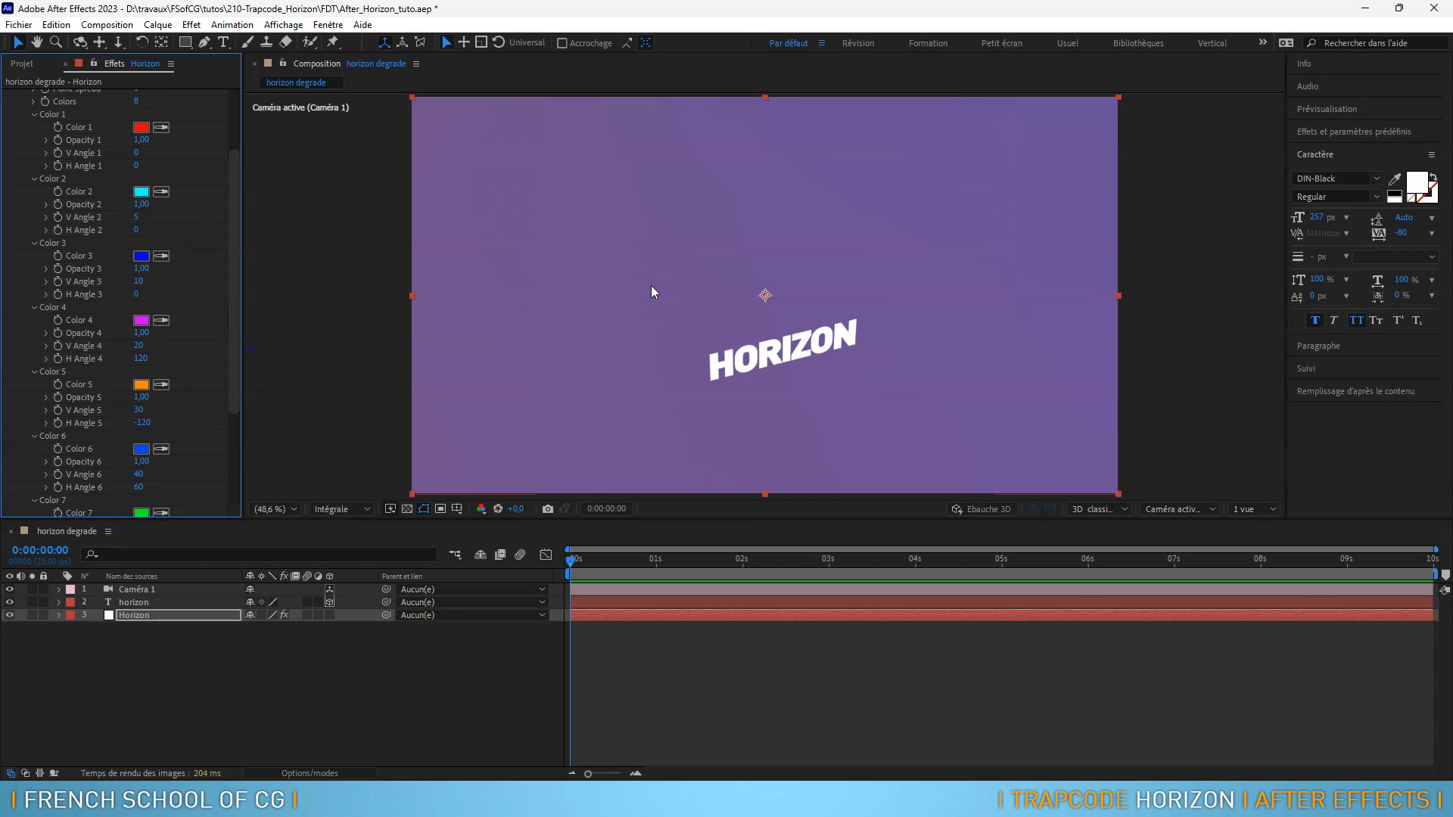
left_click_drag(620, 292, 663, 269)
left_click(661, 266)
left_click(642, 146)
left_click(650, 324)
left_click(645, 124)
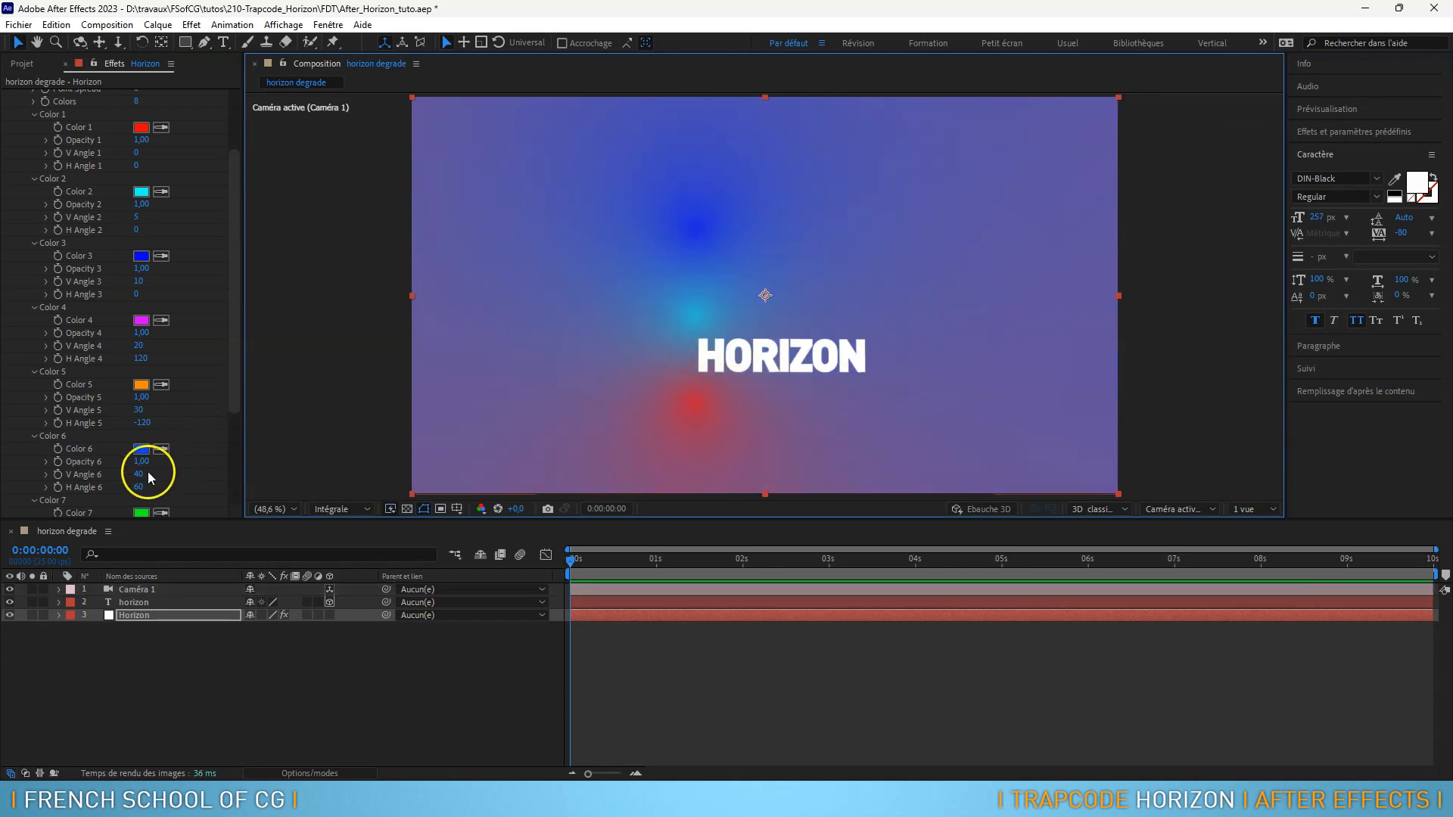
Set the H Angle of Color 6 to -68, and give Color 2 a V Angle of 4 and an H Angle of 18
left_click_drag(142, 488, 183, 484)
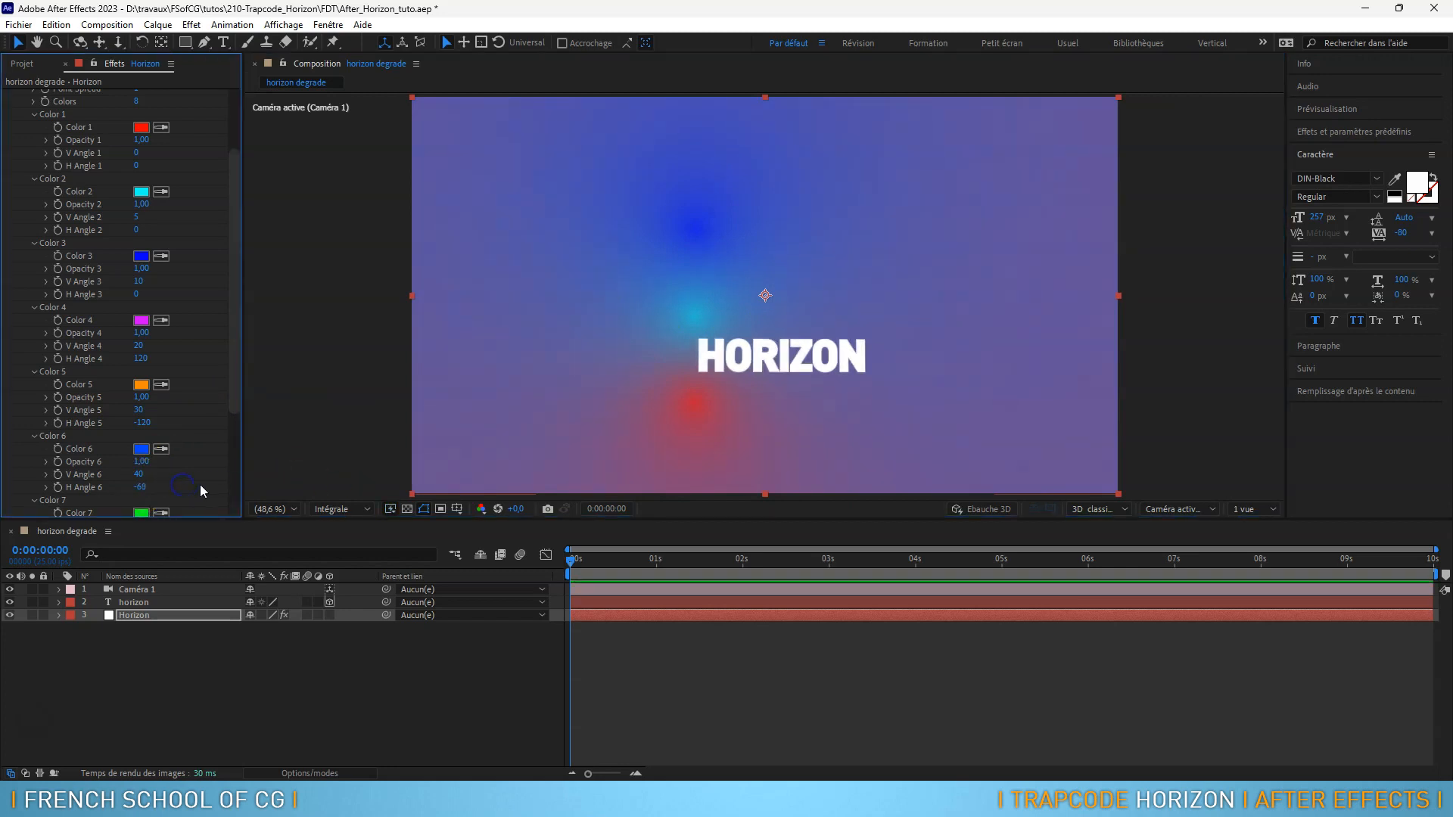
mouse_move(140, 218)
left_mouse_down()
mouse_move(175, 222)
mouse_move(142, 219)
mouse_move(150, 231)
left_mouse_up()
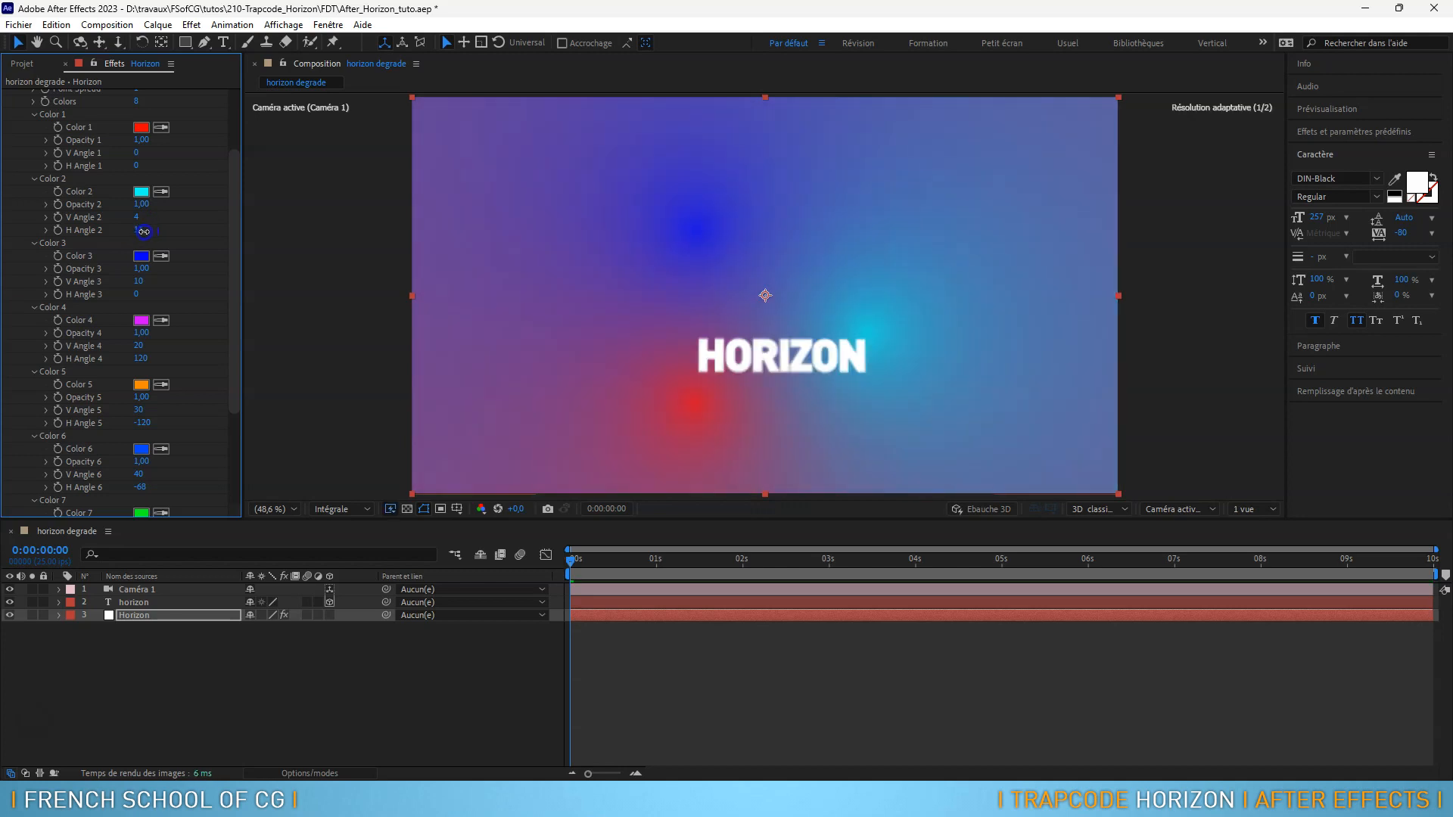
left_click_drag(640, 262, 675, 259)
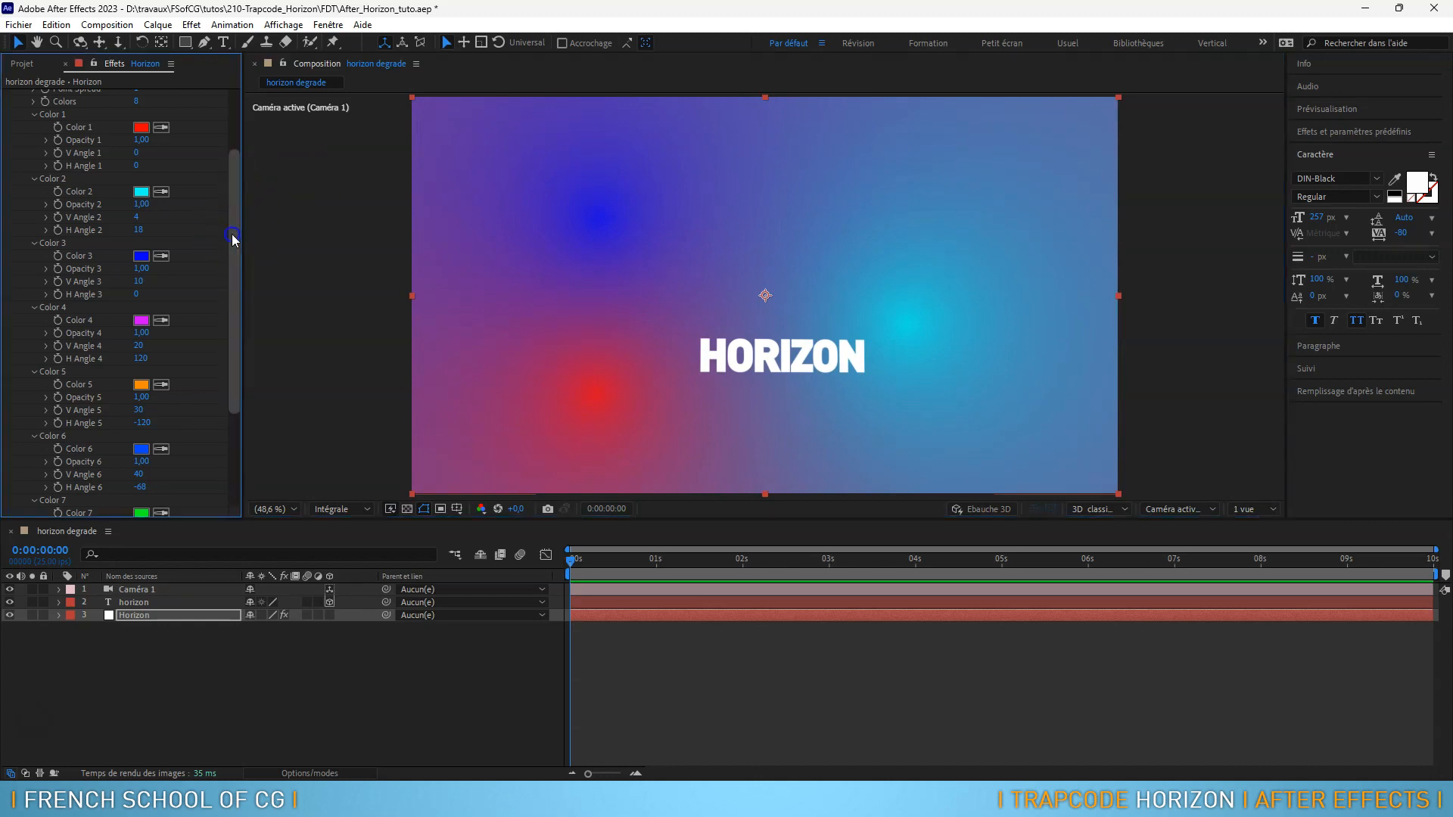
Set the gradient's Point Spread to 3
left_click_drag(233, 234, 246, 170)
left_click_drag(136, 183, 77, 195)
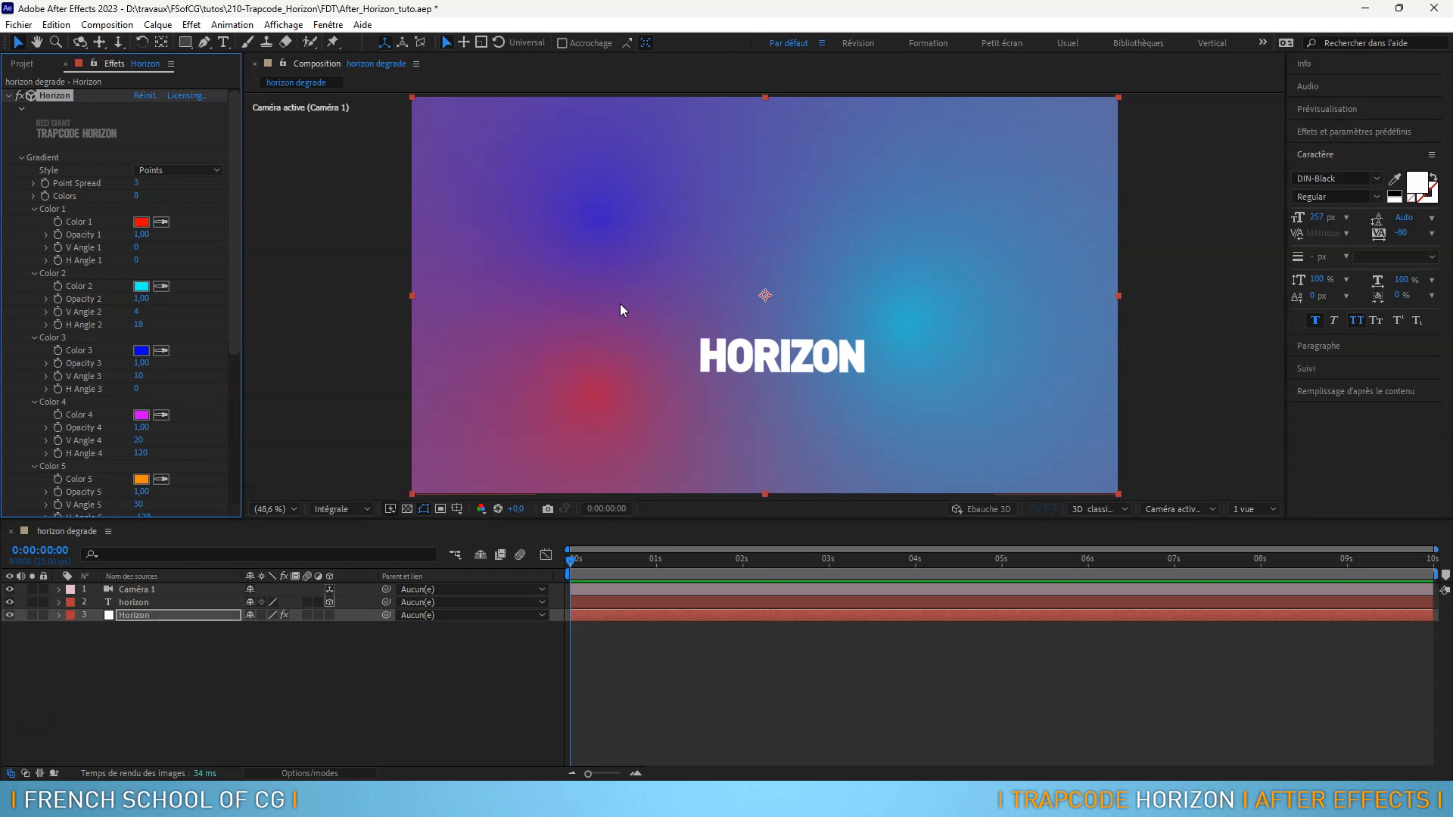
left_click_drag(814, 306, 849, 191)
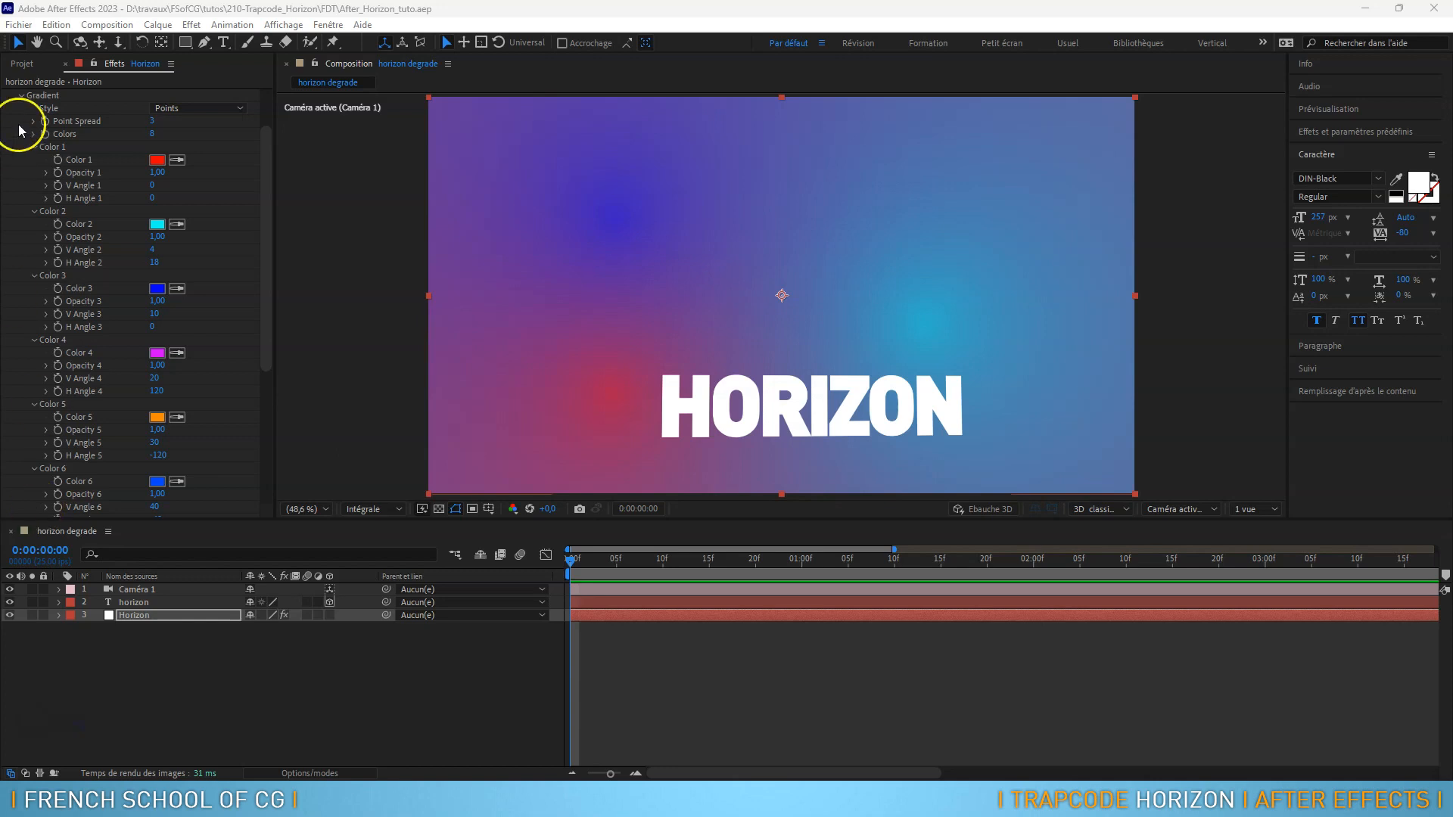
Collapse the Horizon effect's Gradient settings and show its Image Map settings
left_click(23, 96)
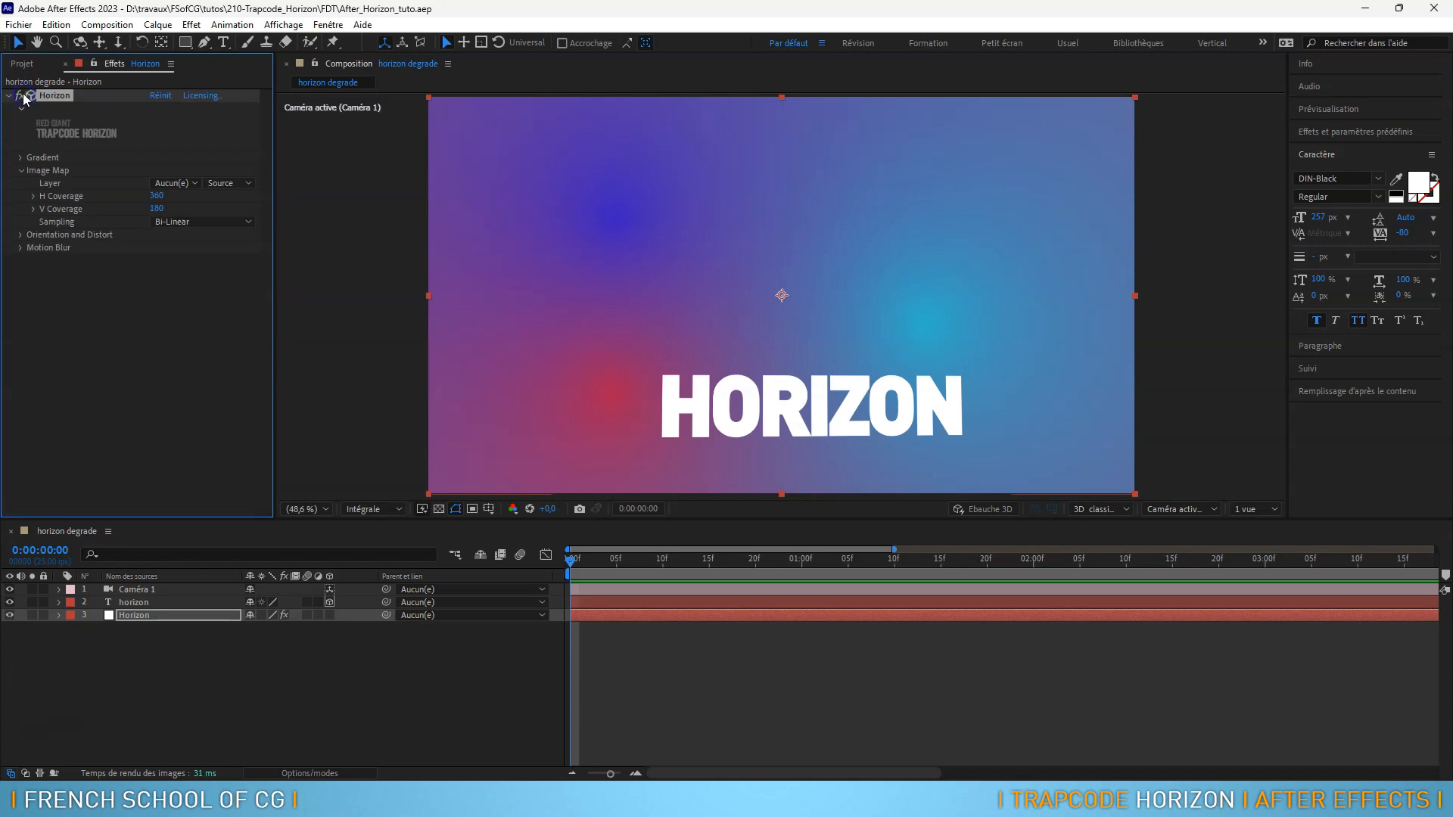
left_click(21, 171)
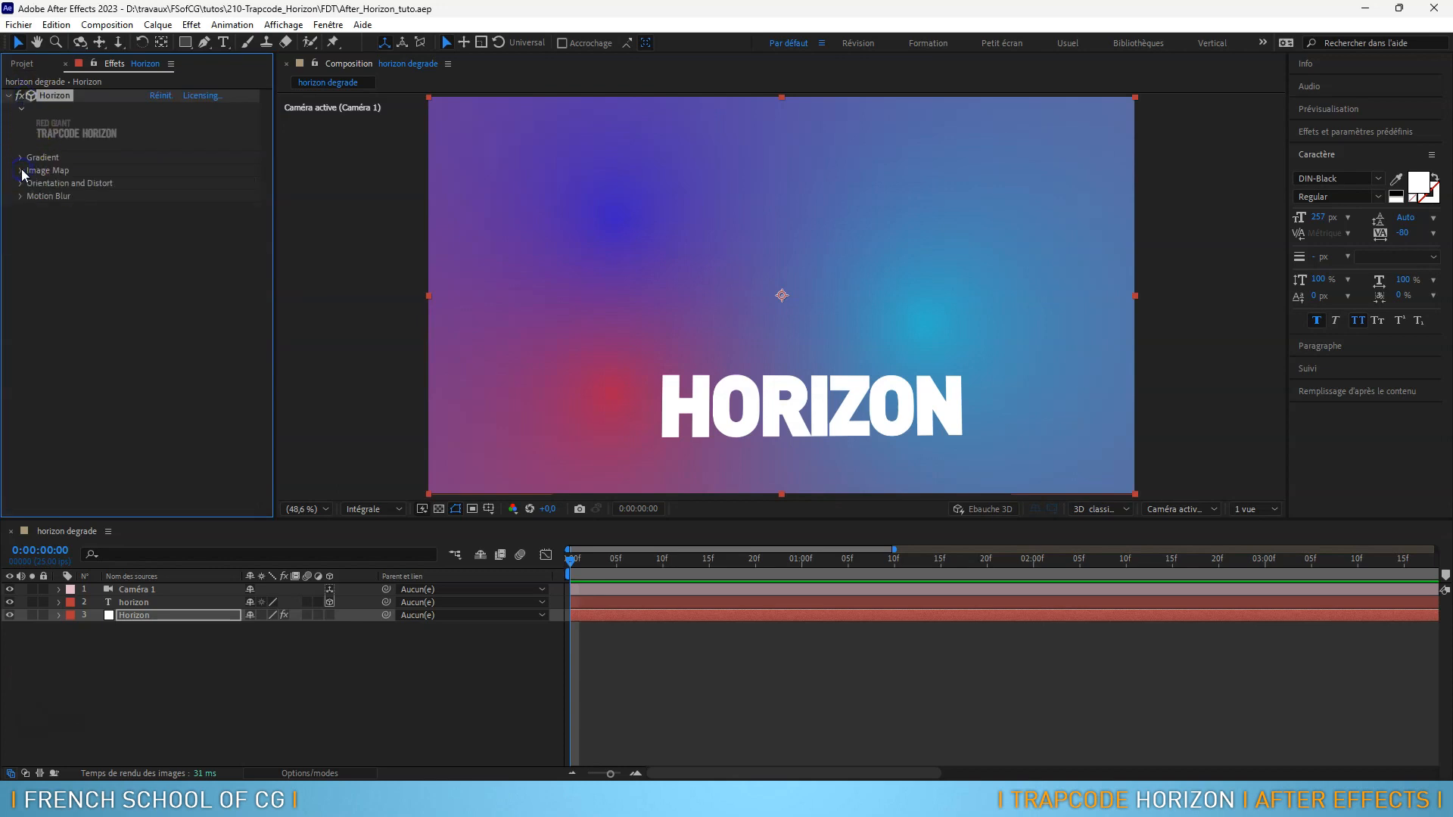
left_click(21, 171)
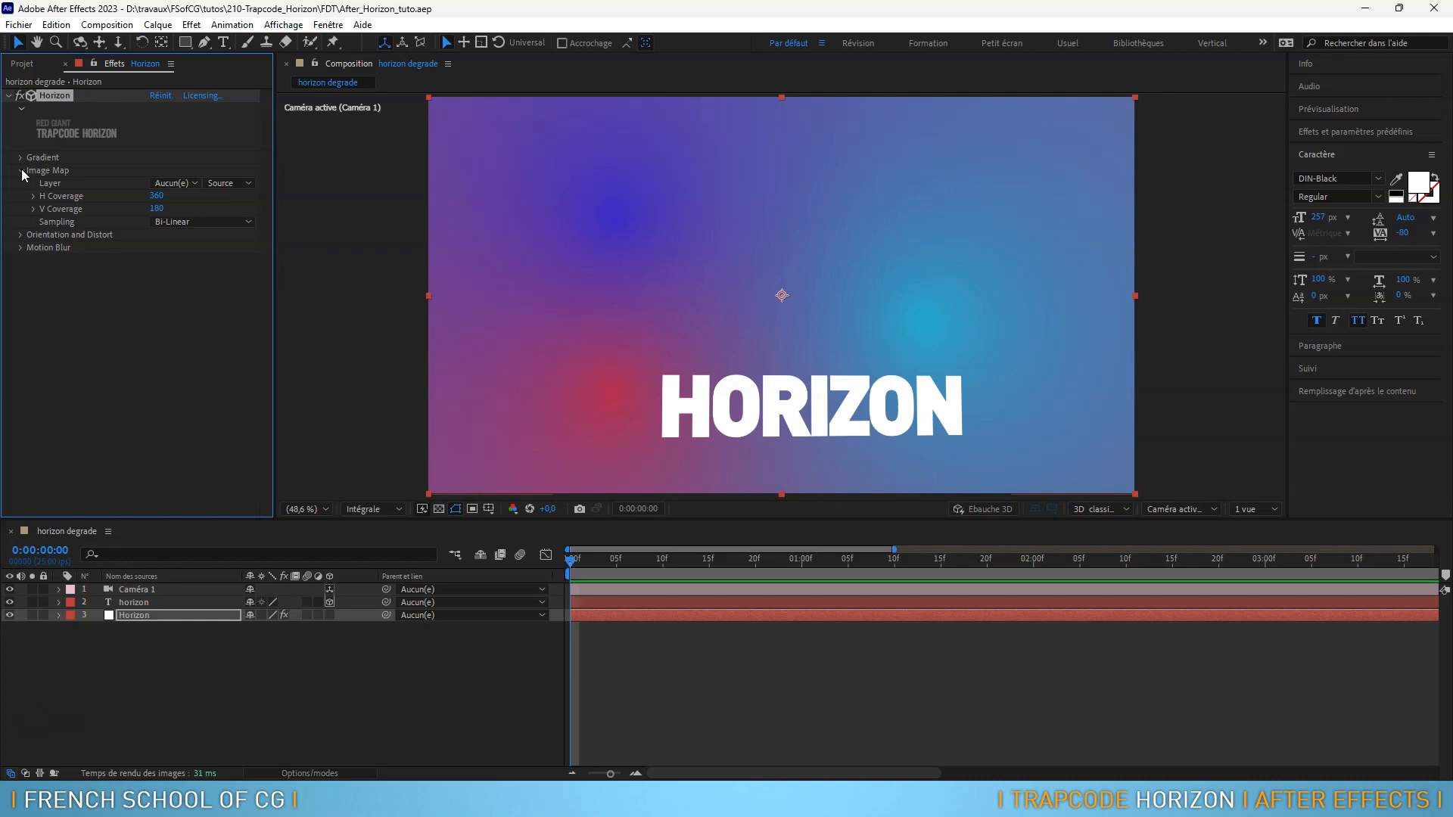
Duplicate the horizon degrade composition in the project and name the copy horizon hdri
left_click(43, 68)
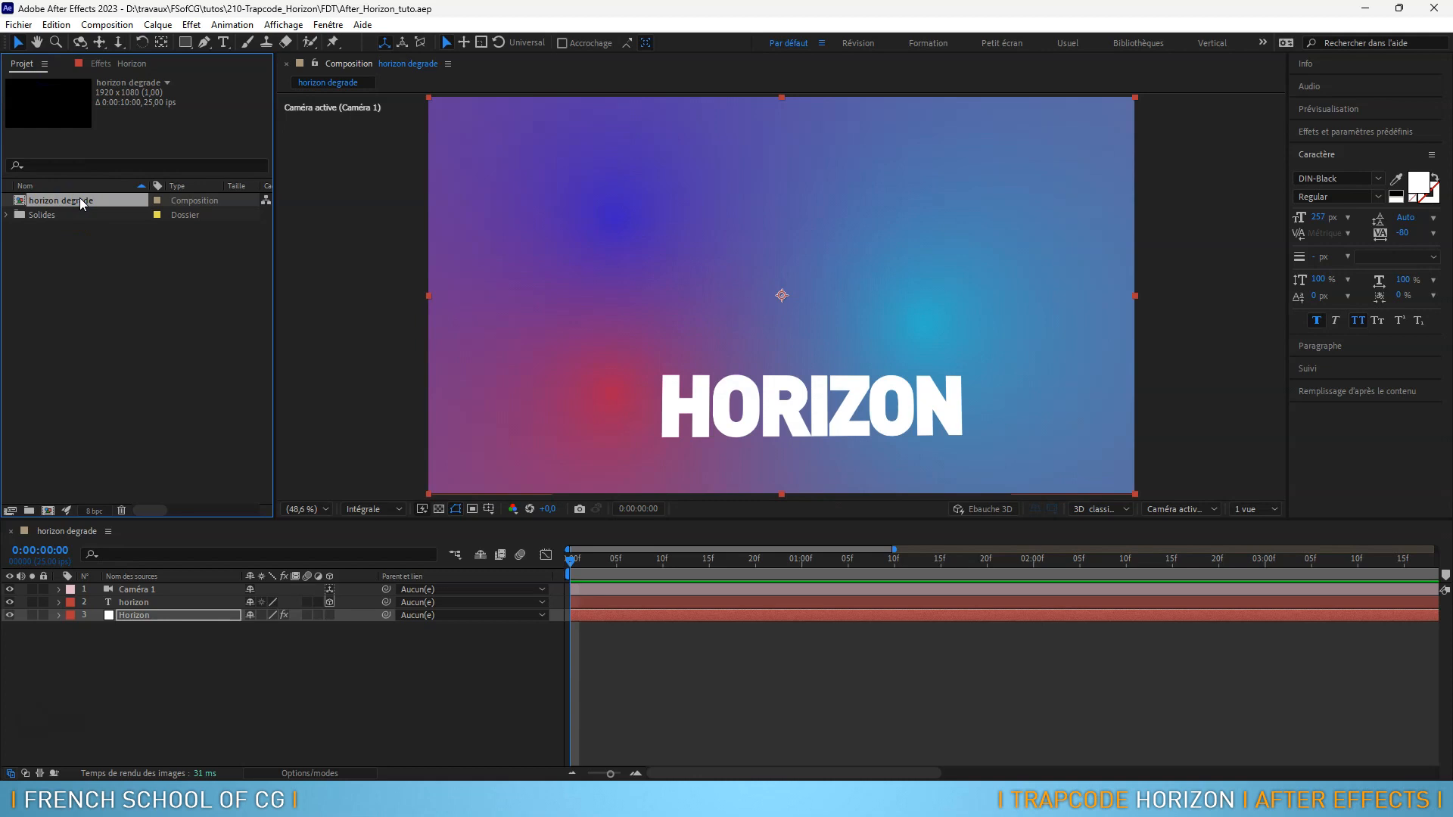
key("ctrl+d")
left_click(80, 218)
key("Return")
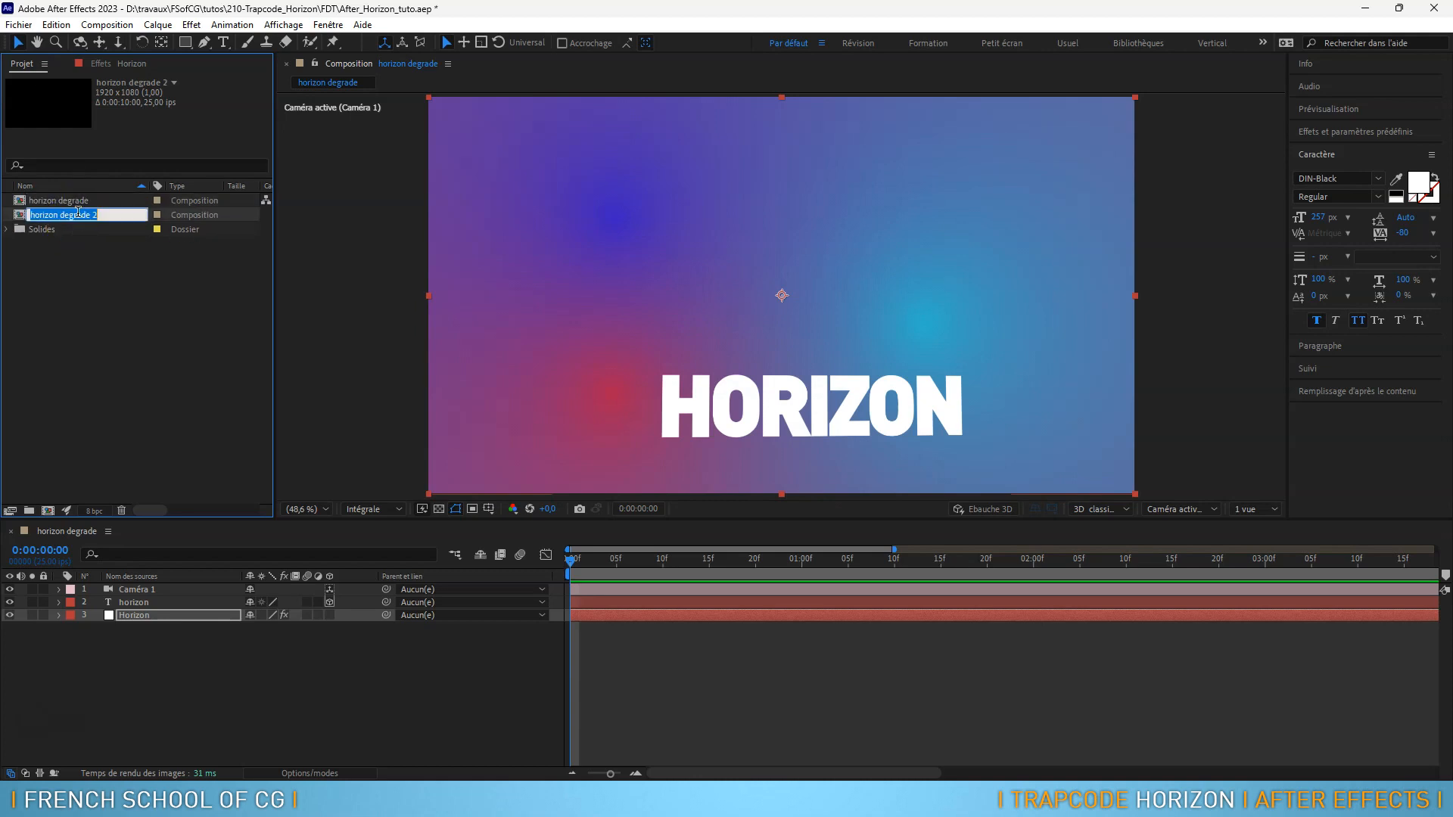
left_click(62, 211)
left_click_drag(62, 211, 119, 217)
type("hdri")
key("Return")
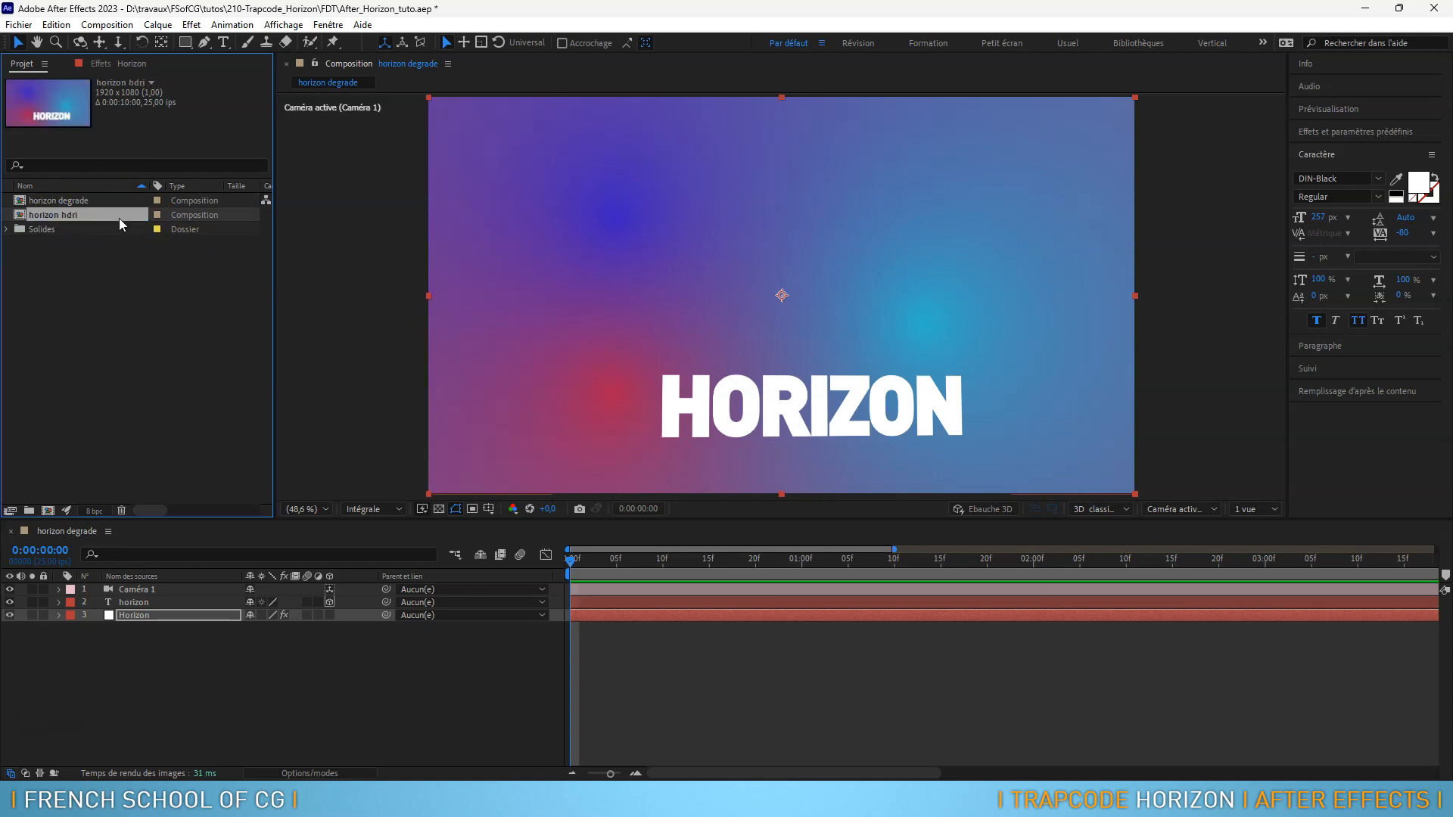
Open the horizon hdri composition and reset the Horizon effect on its Horizon layer to default settings
left_click(24, 214)
double_click(24, 215)
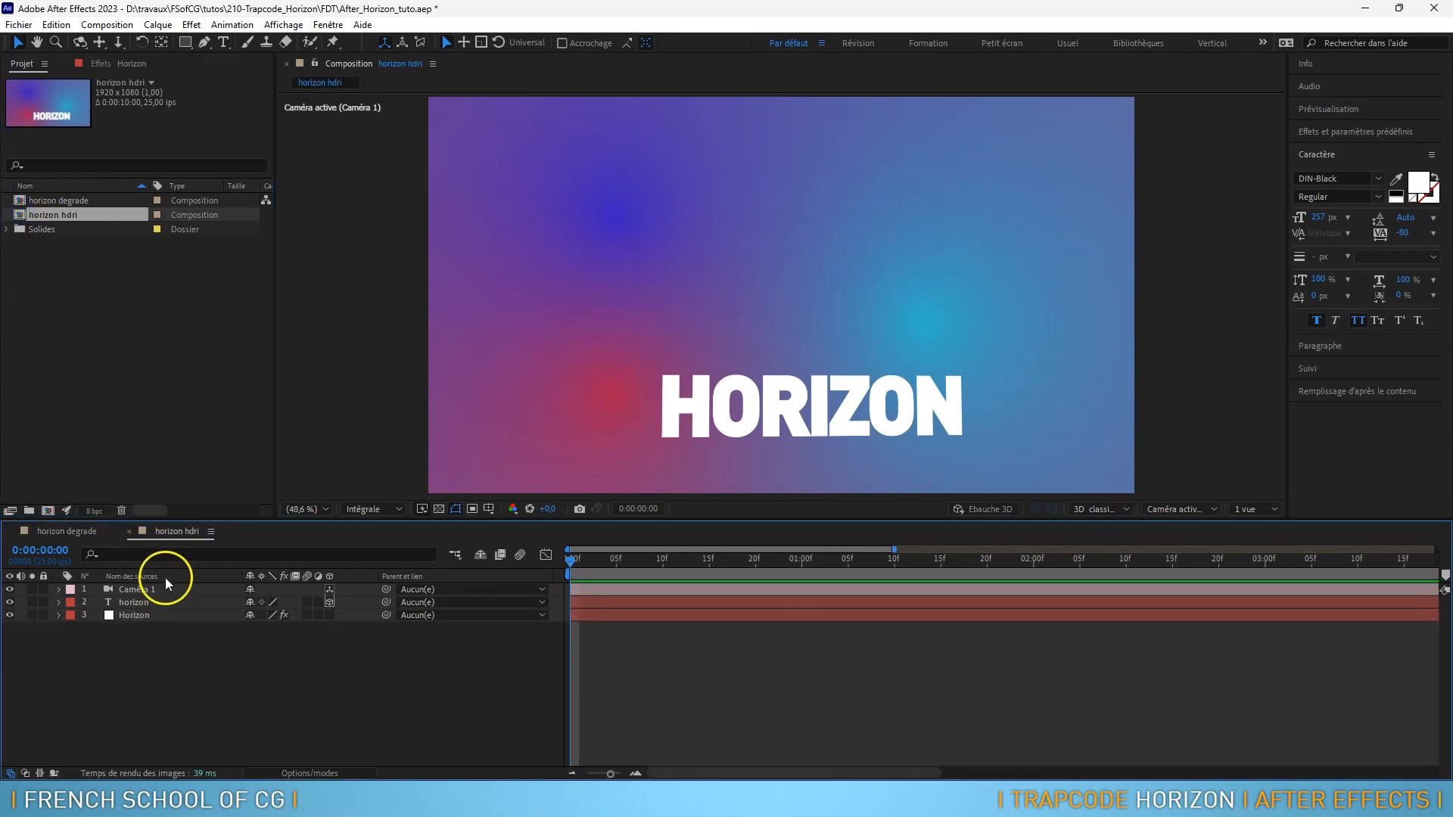
left_click(158, 614)
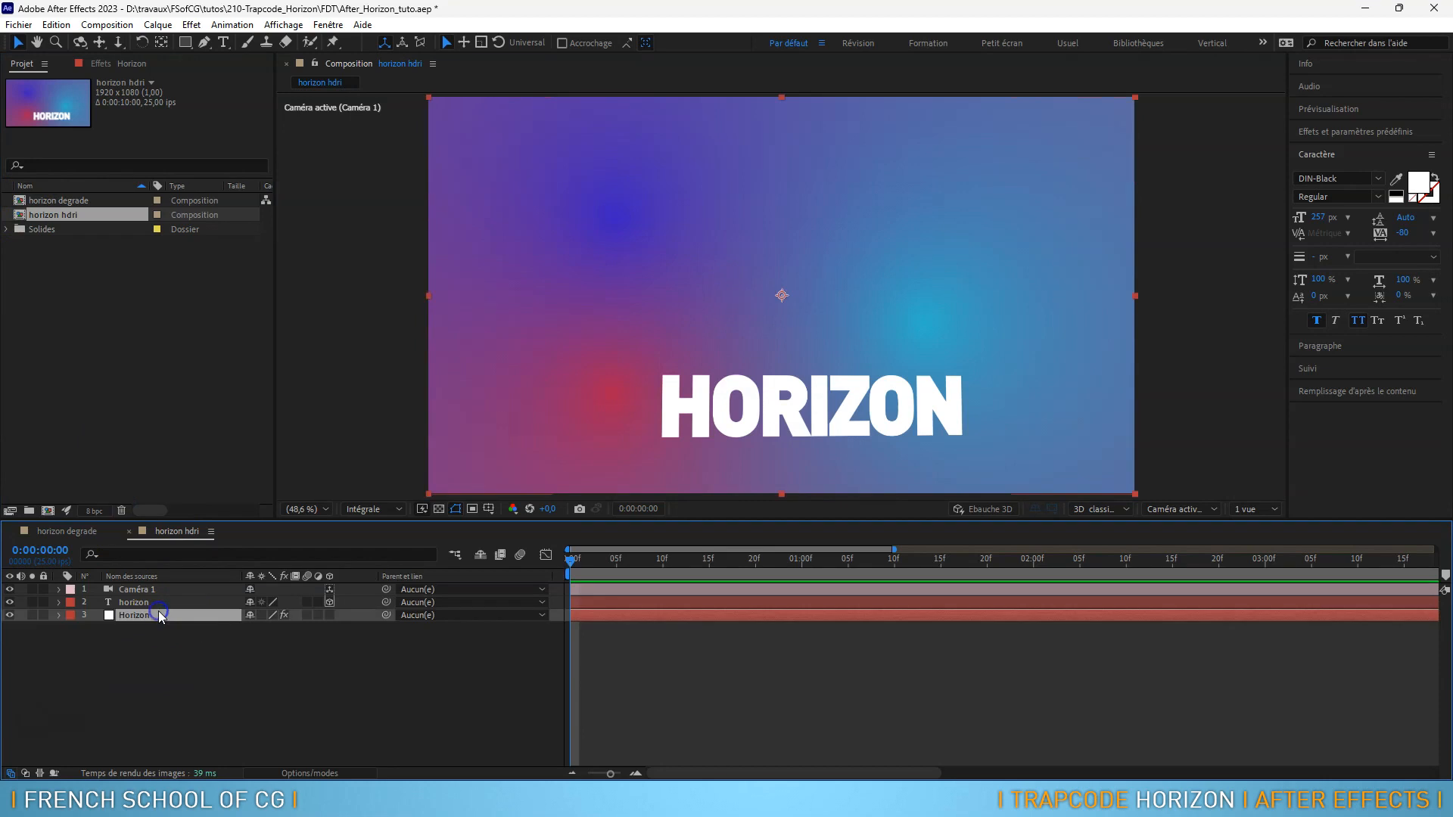
left_click(115, 64)
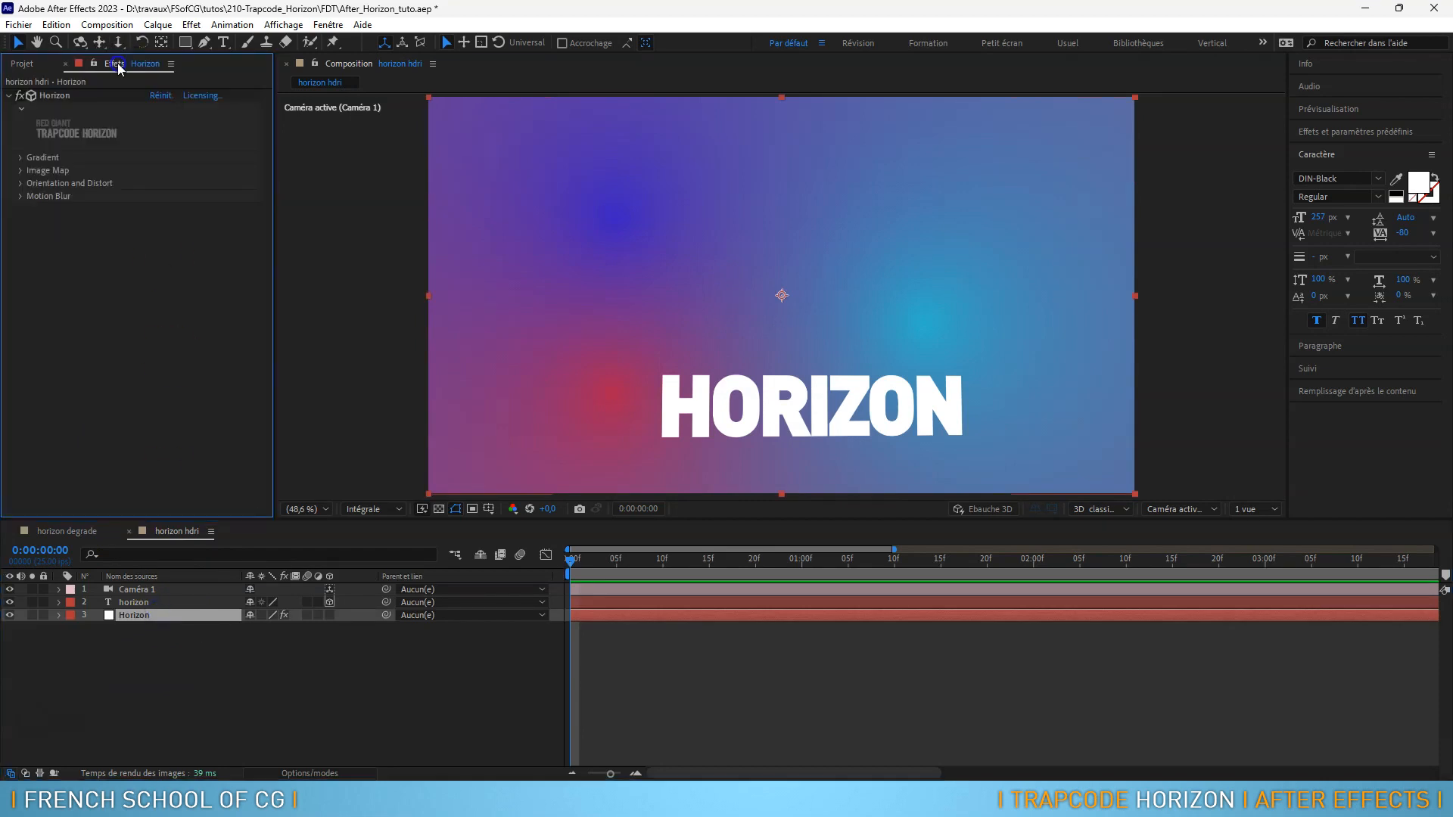
left_click(161, 96)
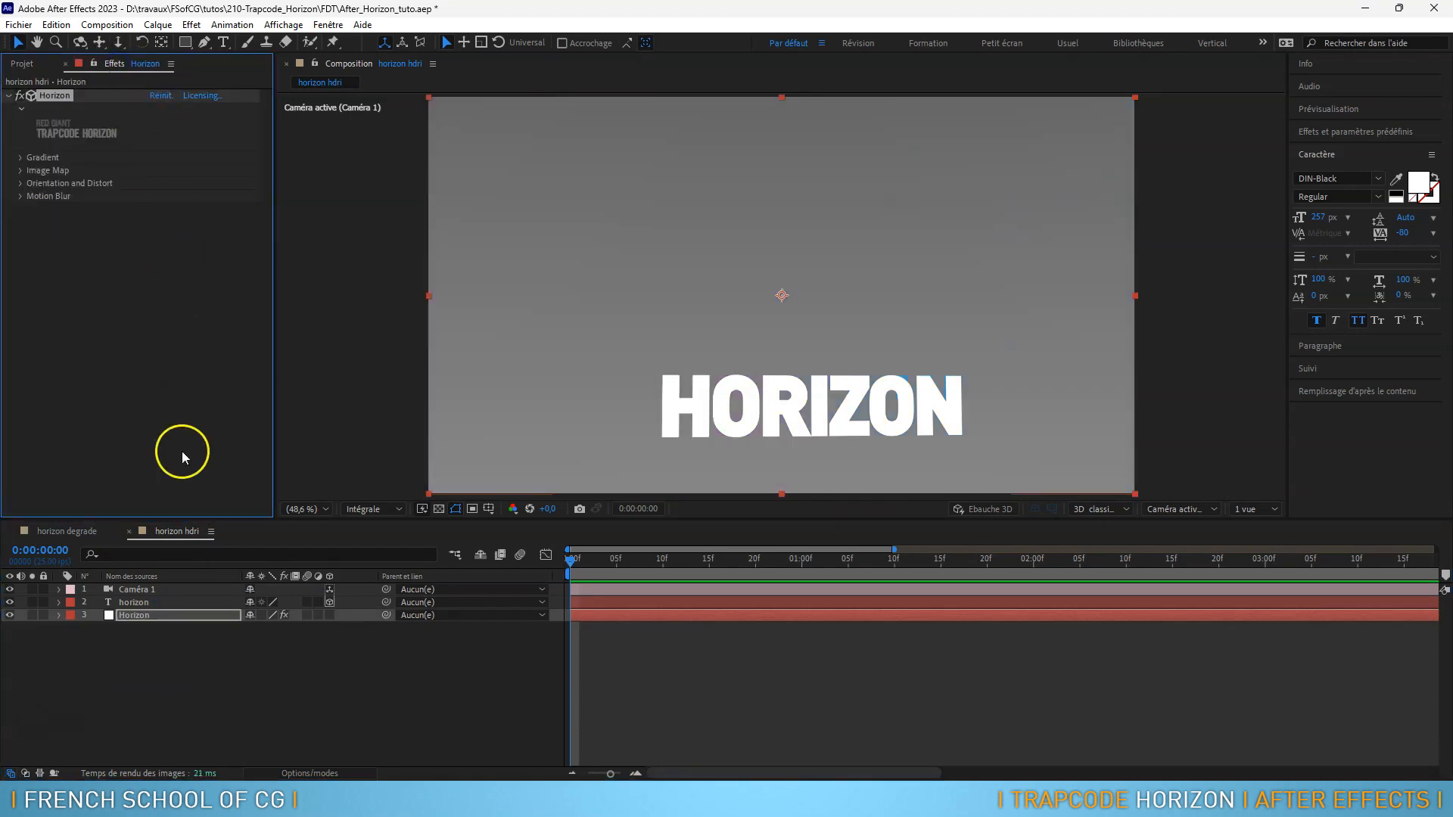
Reset the transform of Caméra 1 and orbit the camera to see the HORIZON title at an angle
left_click(59, 589)
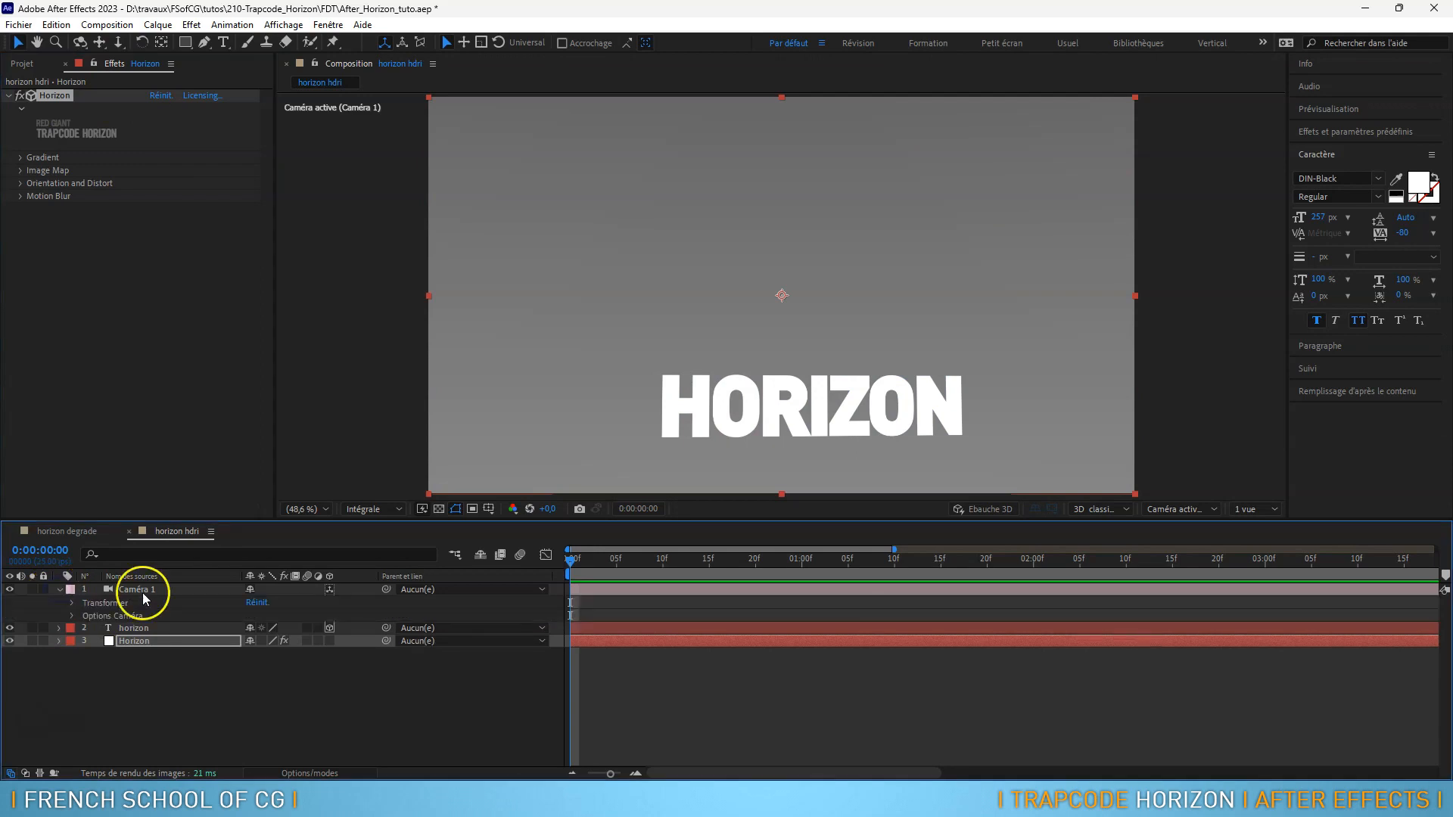
left_click(255, 603)
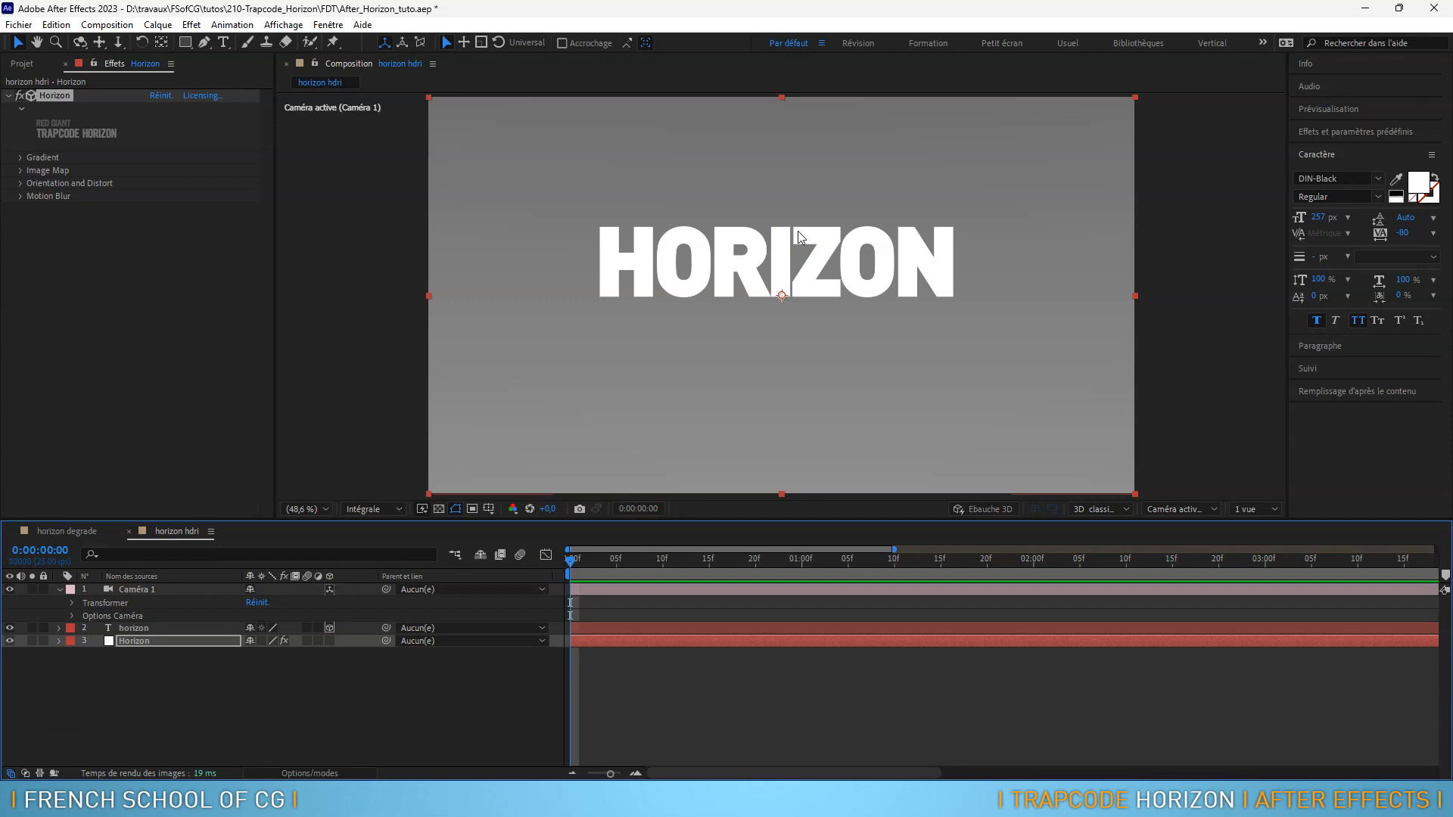
left_click_drag(760, 274, 849, 234)
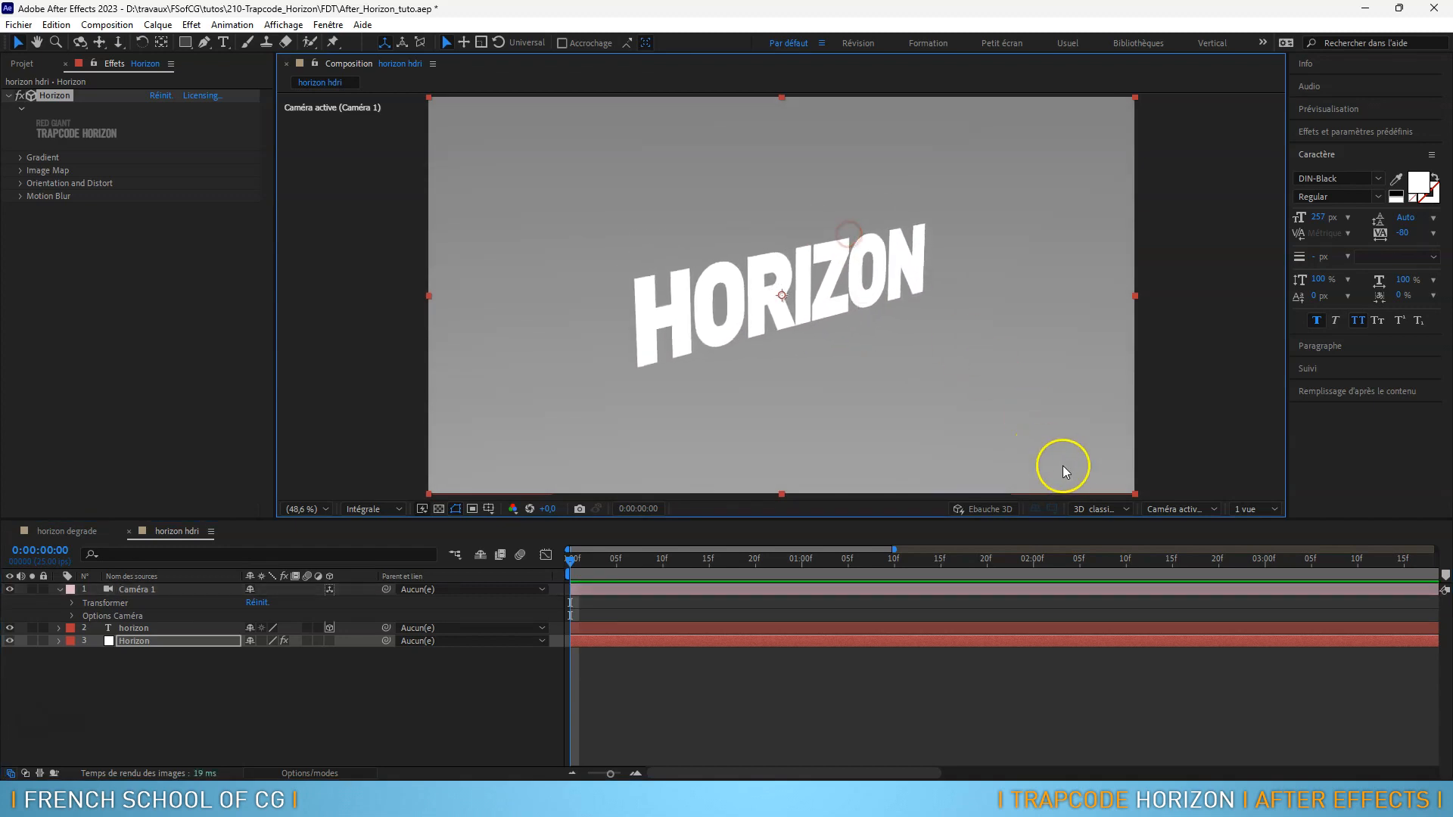
Switch the composition's 3D renderer to Cinema 4D and set the horizon text's extrusion depth to 150
left_click(1105, 509)
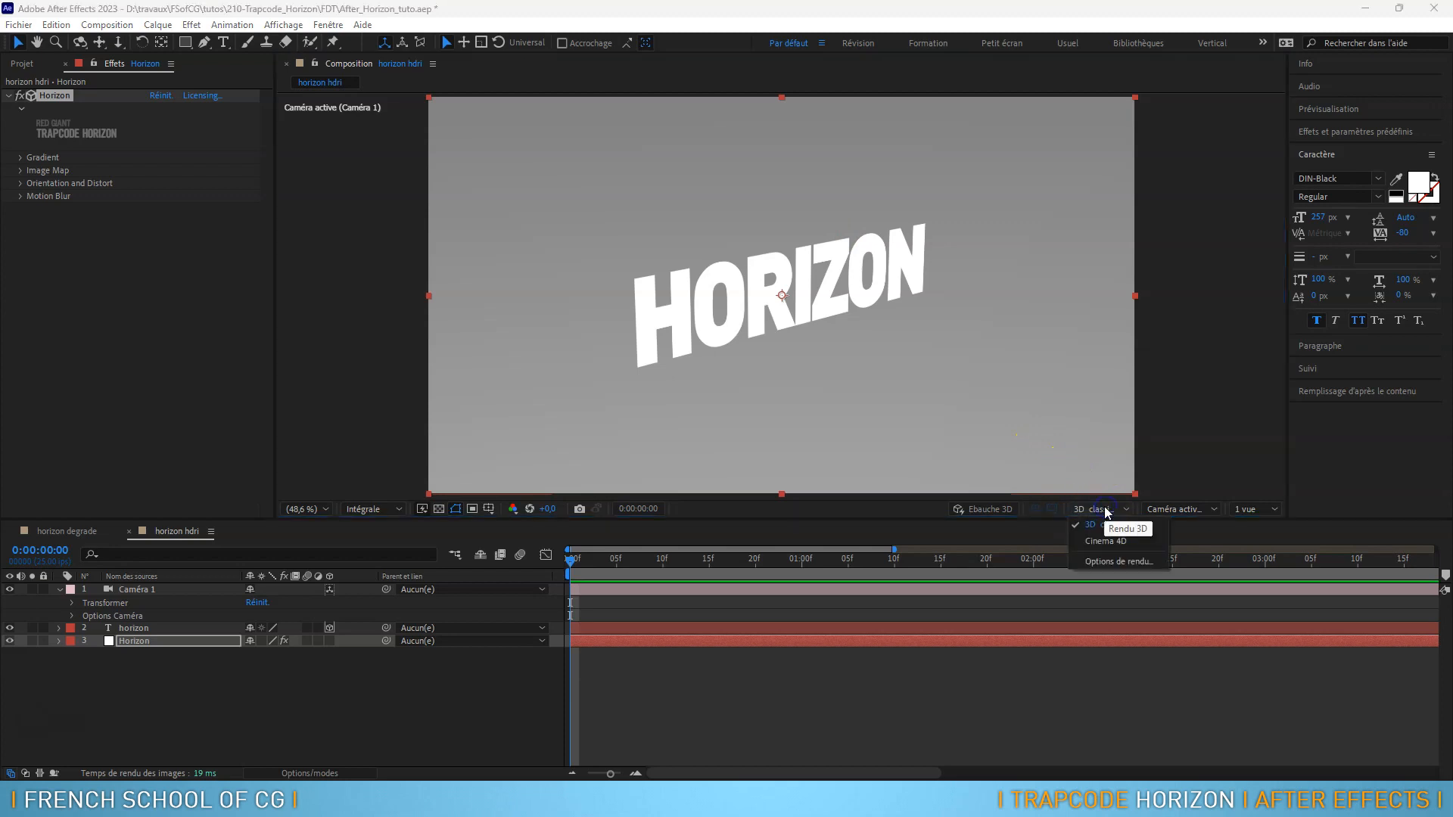
left_click(1091, 538)
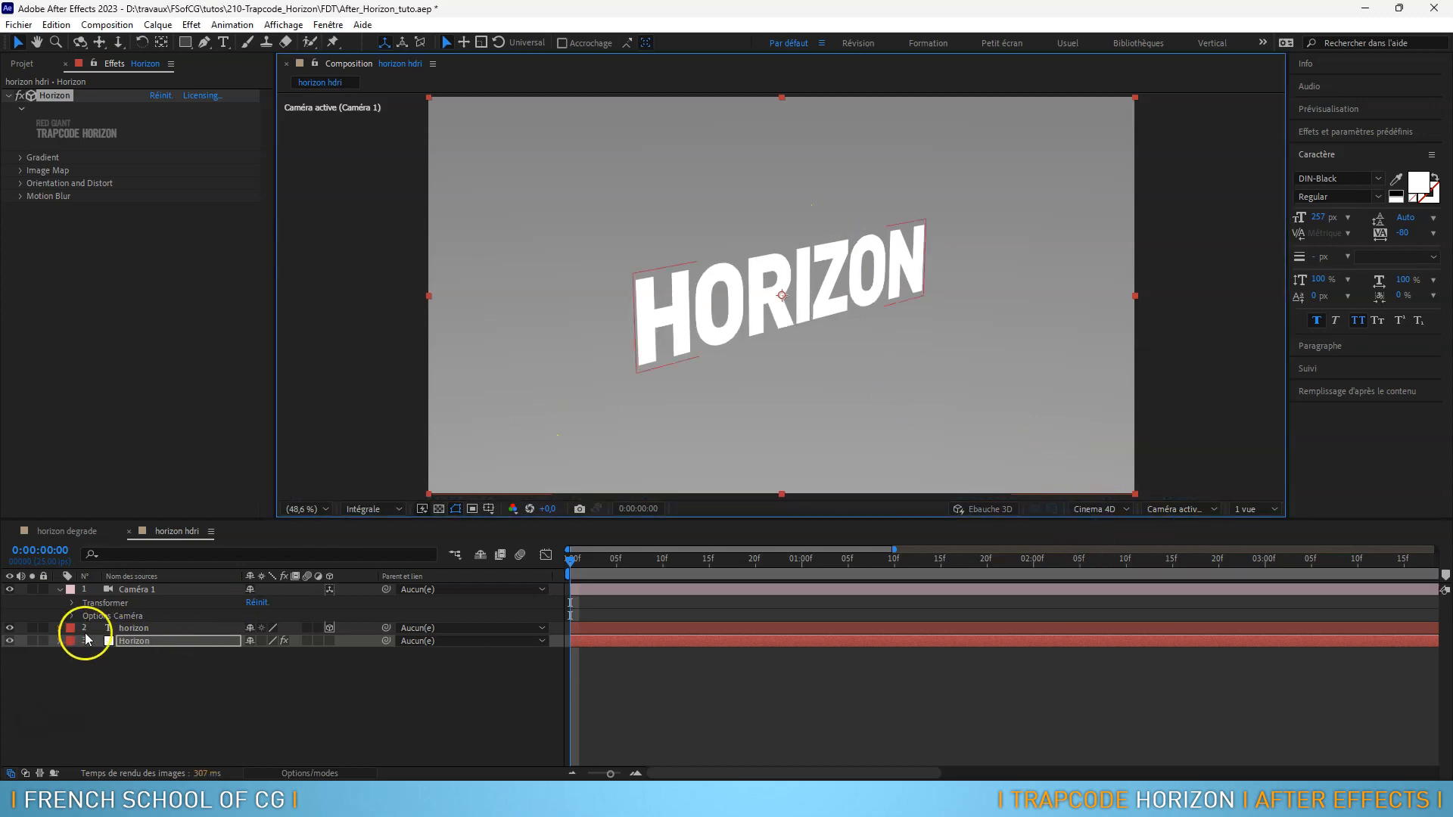
left_click(59, 628)
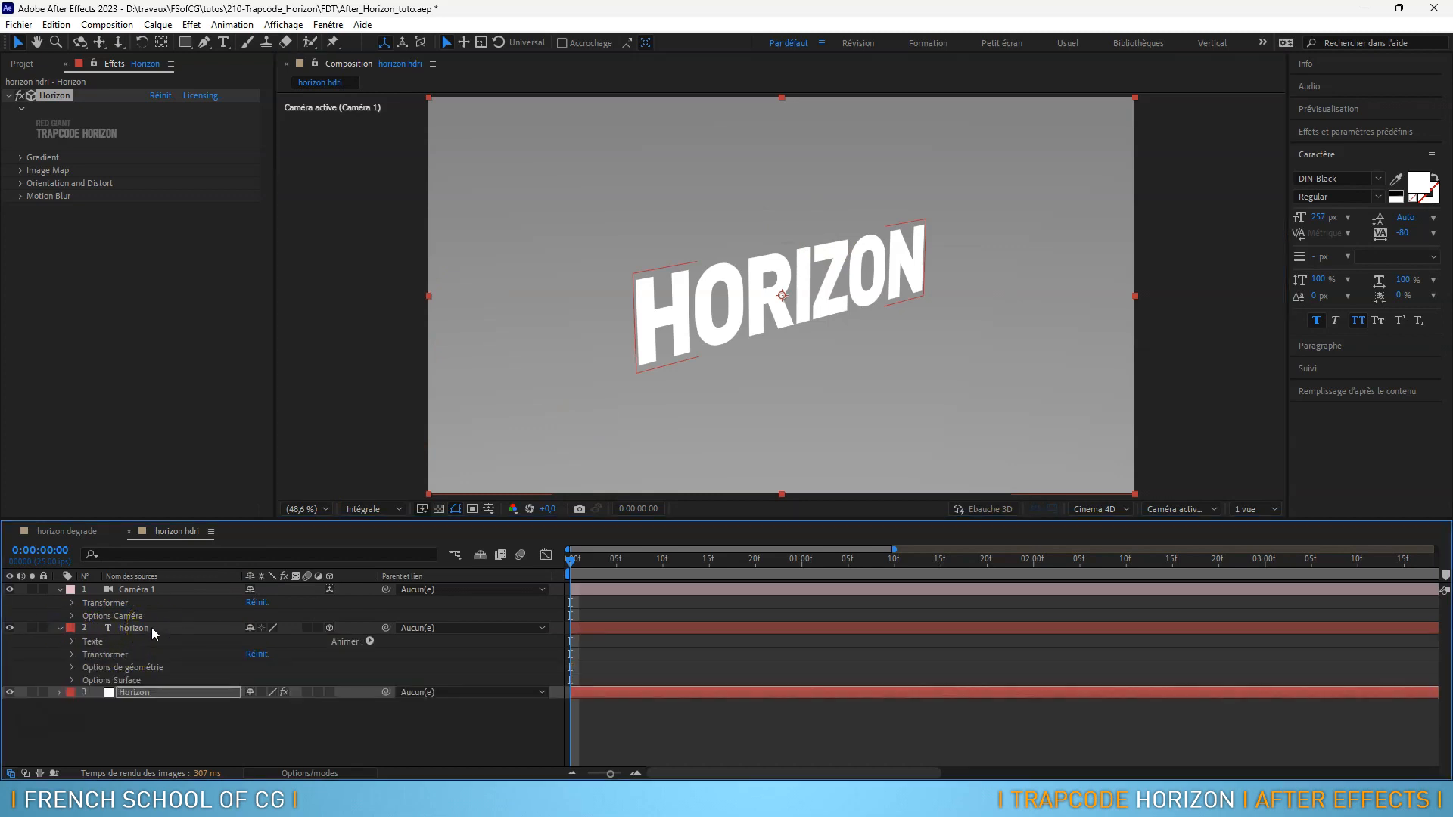
left_click(74, 667)
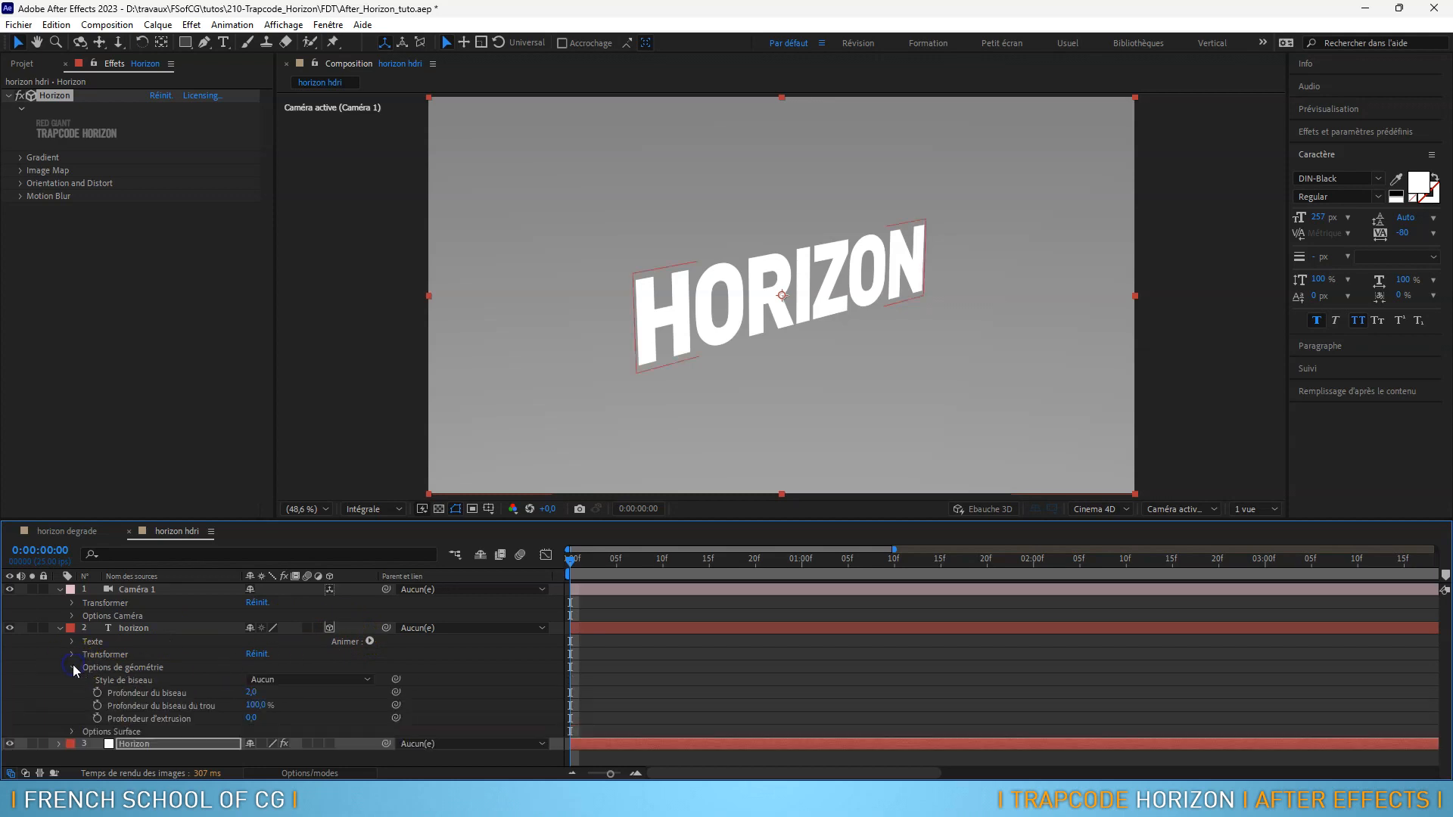
left_click(252, 718)
type("150")
key("Return")
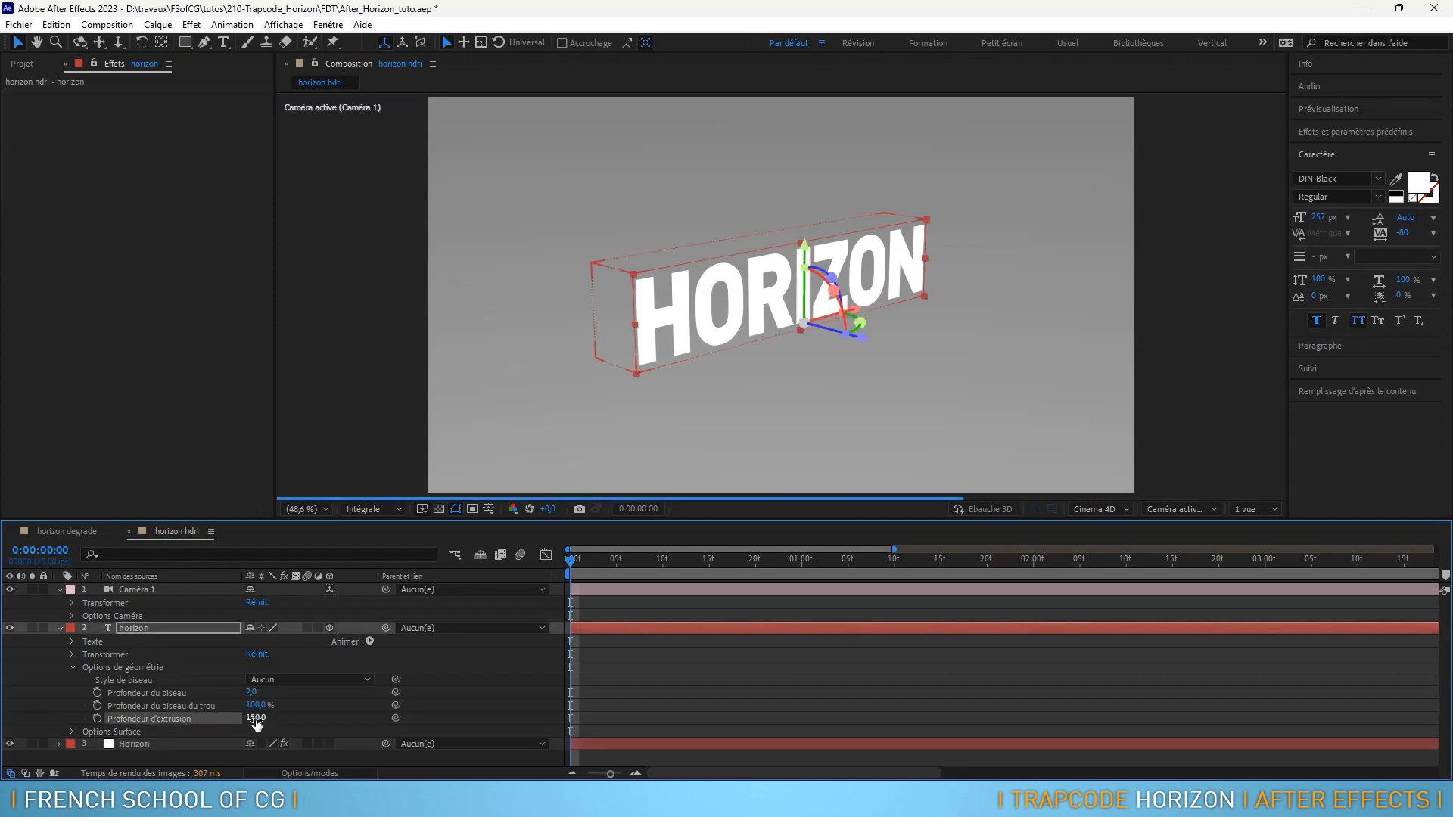
Change the horizon text's fill color to dark gray
left_click_drag(747, 252, 795, 393)
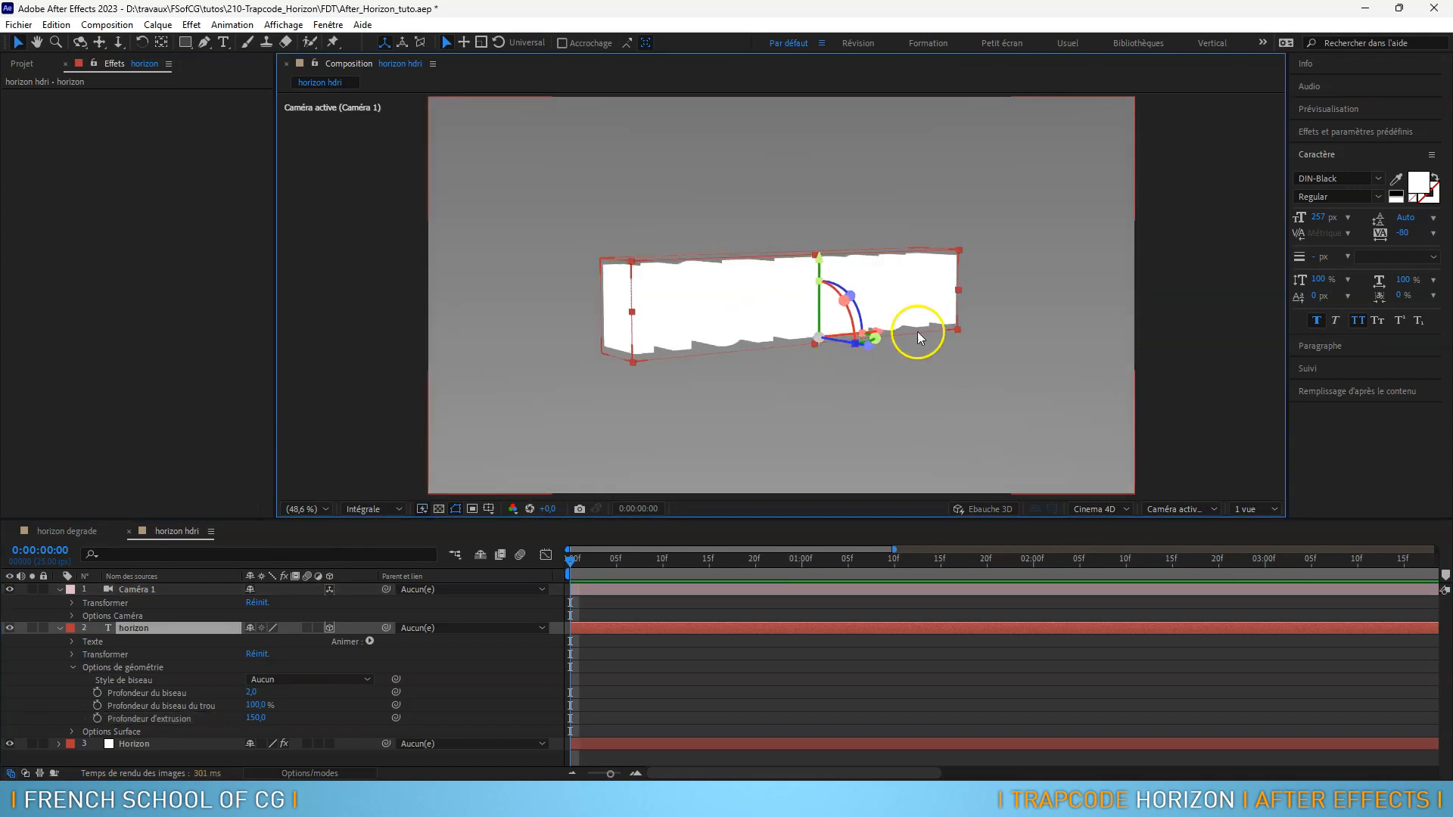
left_click(1419, 190)
left_click_drag(674, 347, 543, 378)
left_click(876, 242)
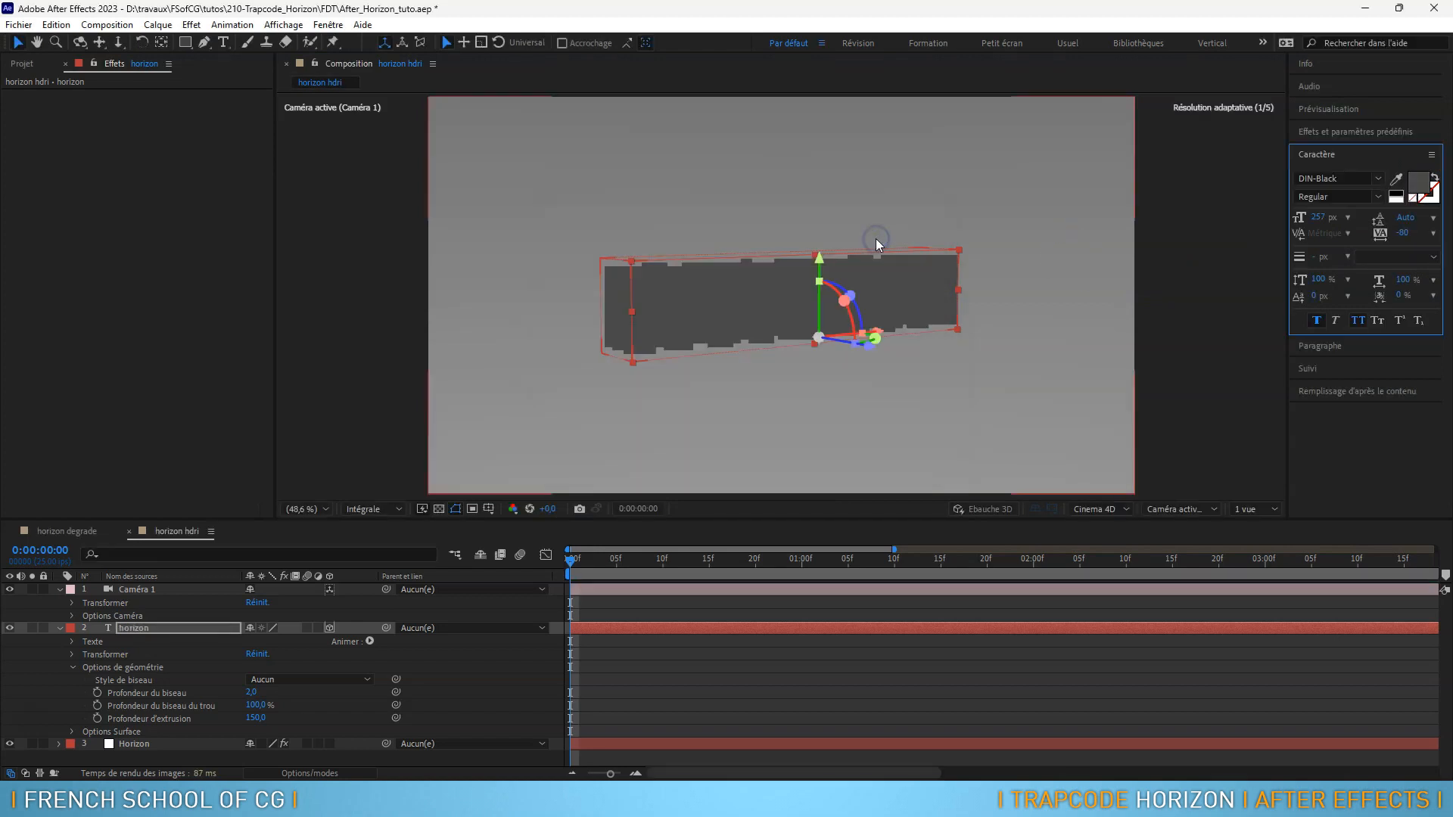
Add a white Concentrée spot light with 100% intensity, a 90° cone angle and shadow casting enabled
left_click_drag(809, 385, 804, 406)
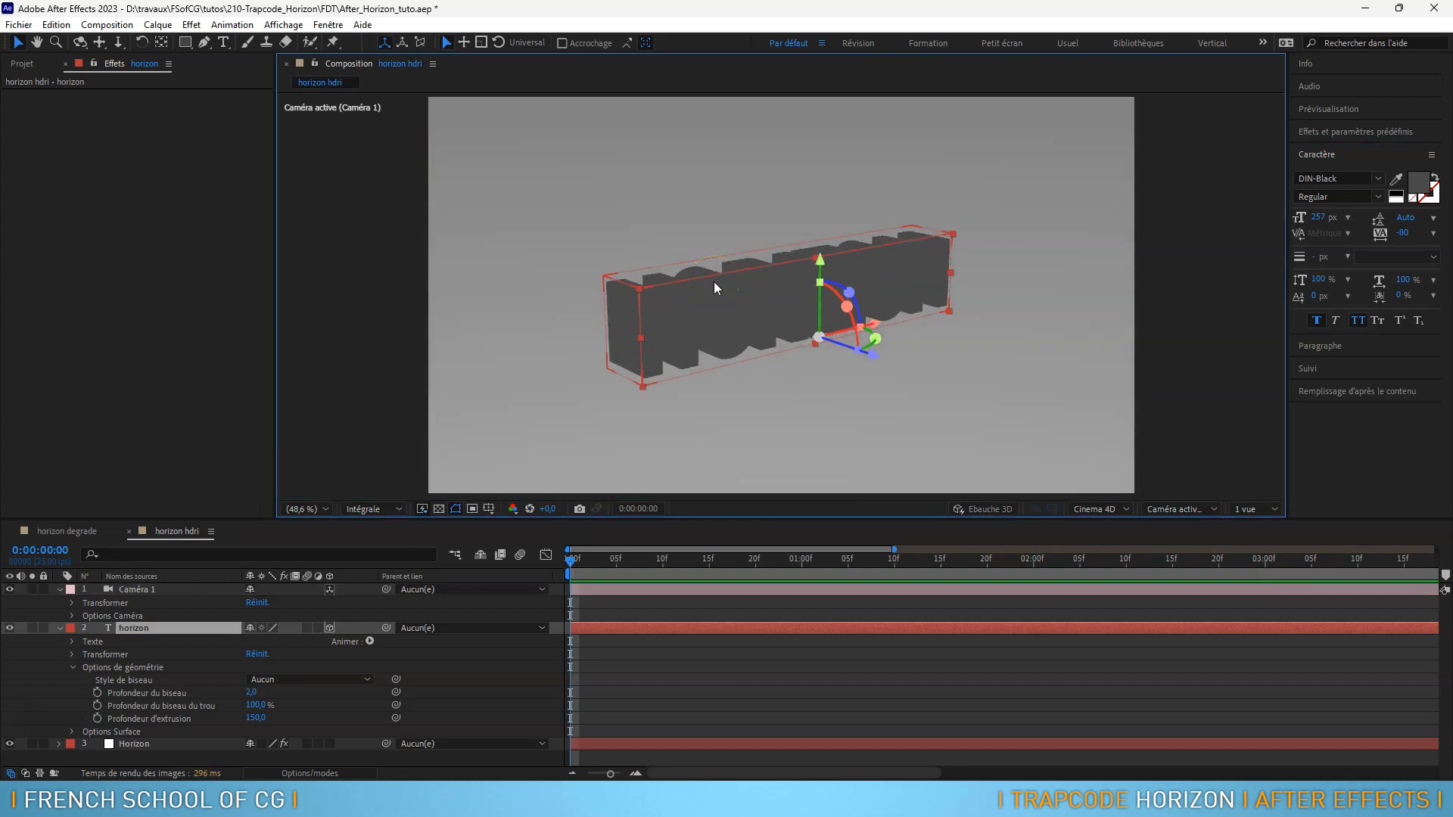
left_click(158, 24)
mouse_move(182, 42)
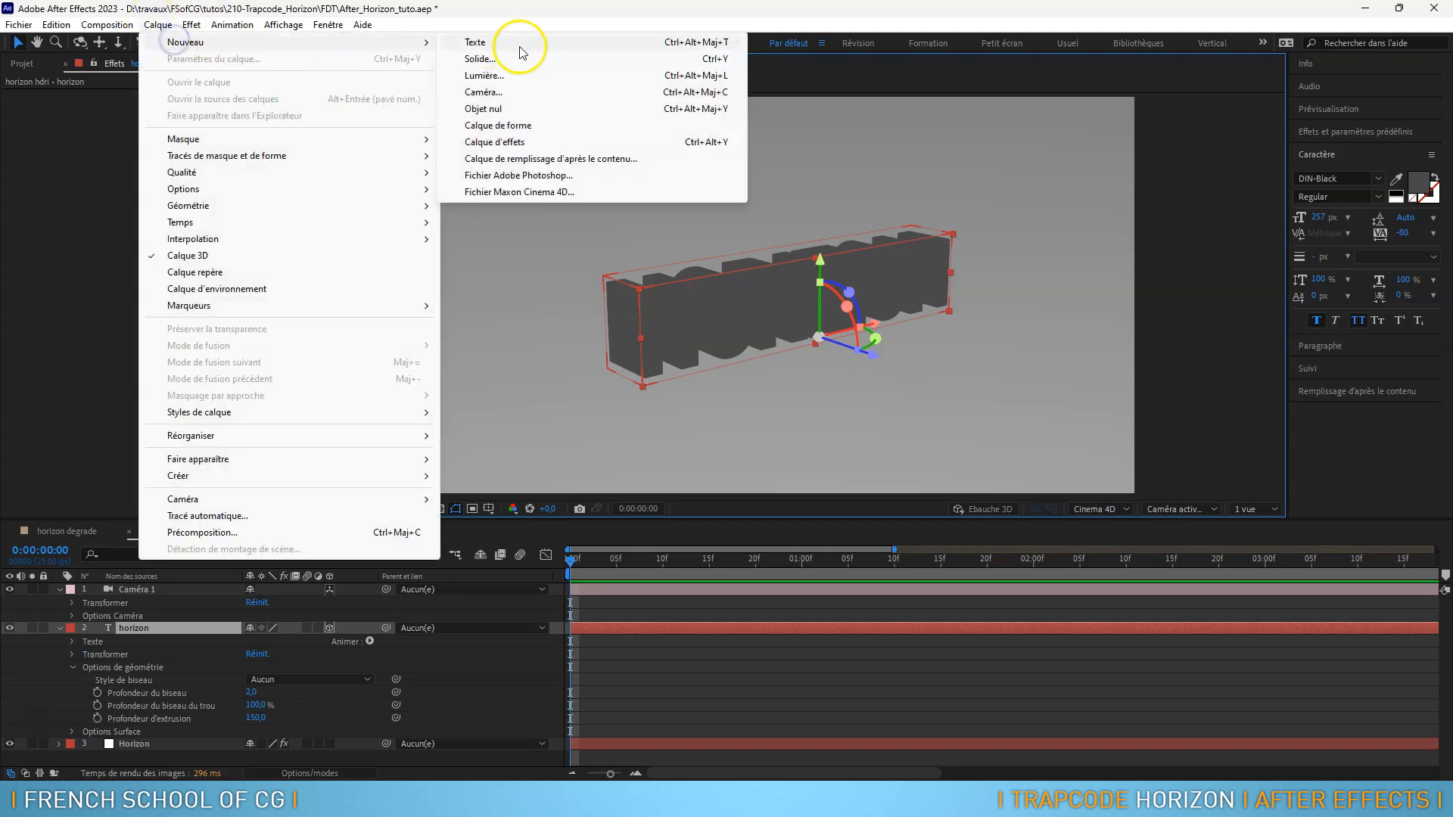
left_click(510, 75)
left_click_drag(1210, 198, 650, 155)
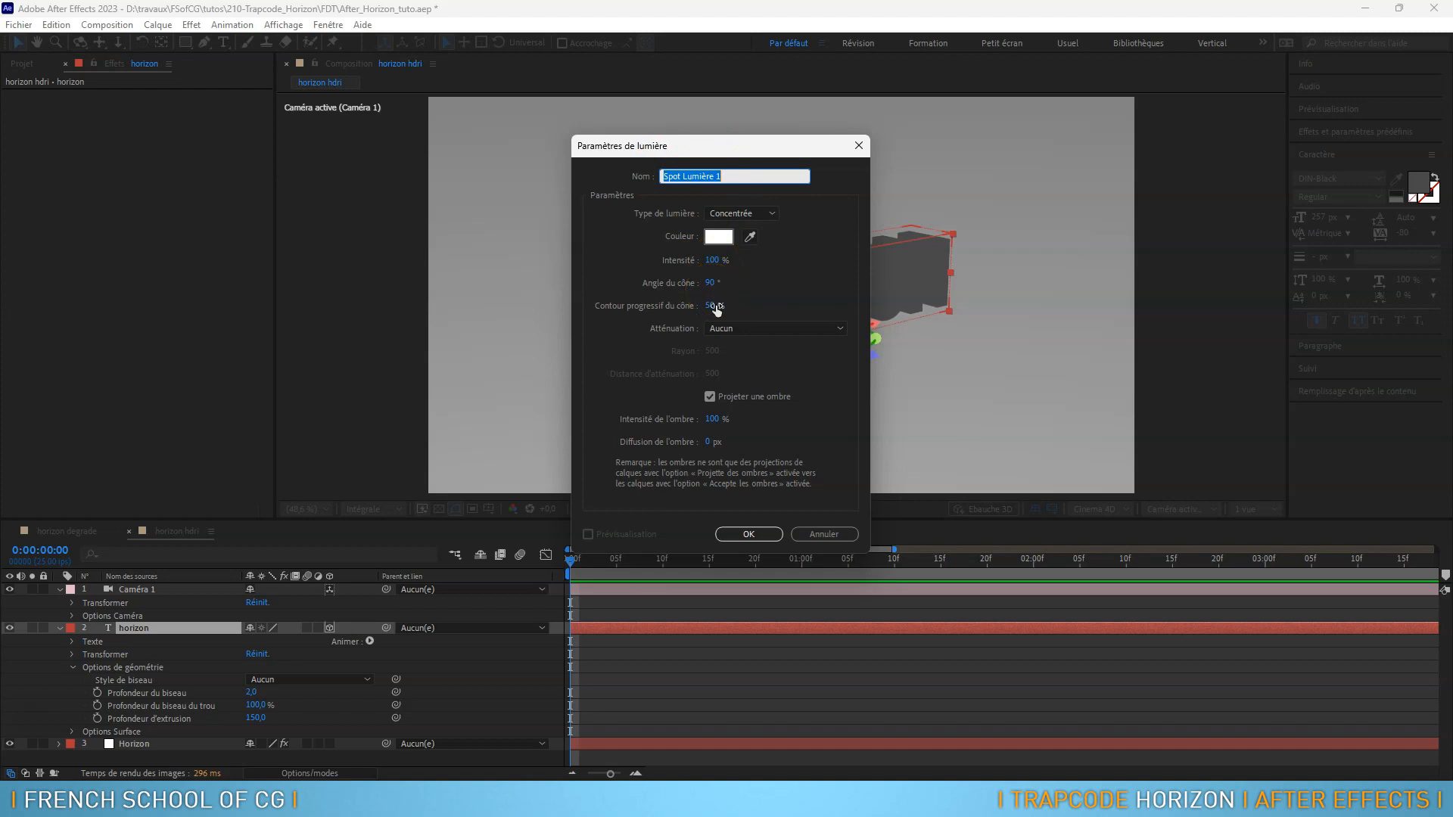
left_click(711, 401)
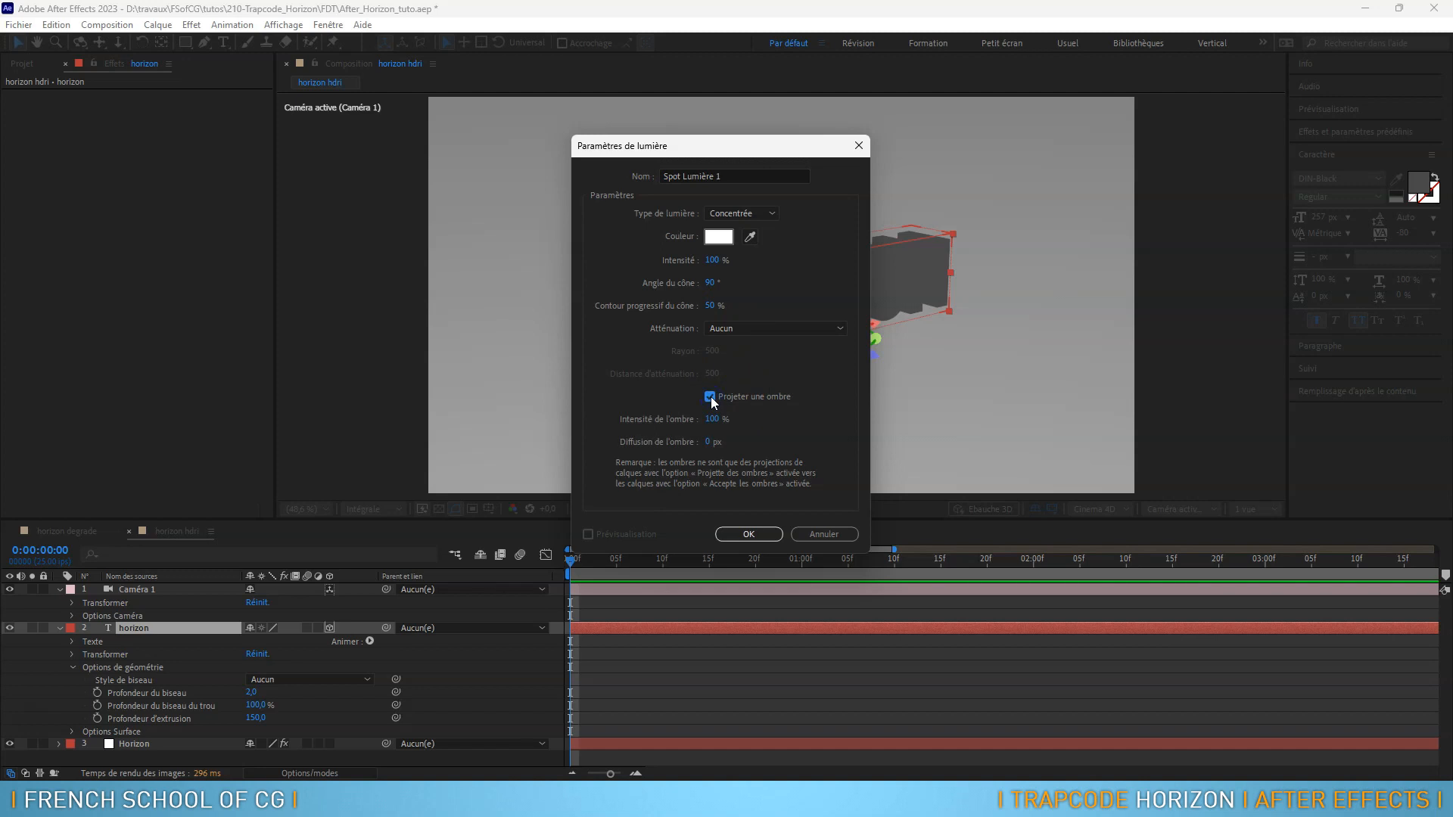
left_click(749, 533)
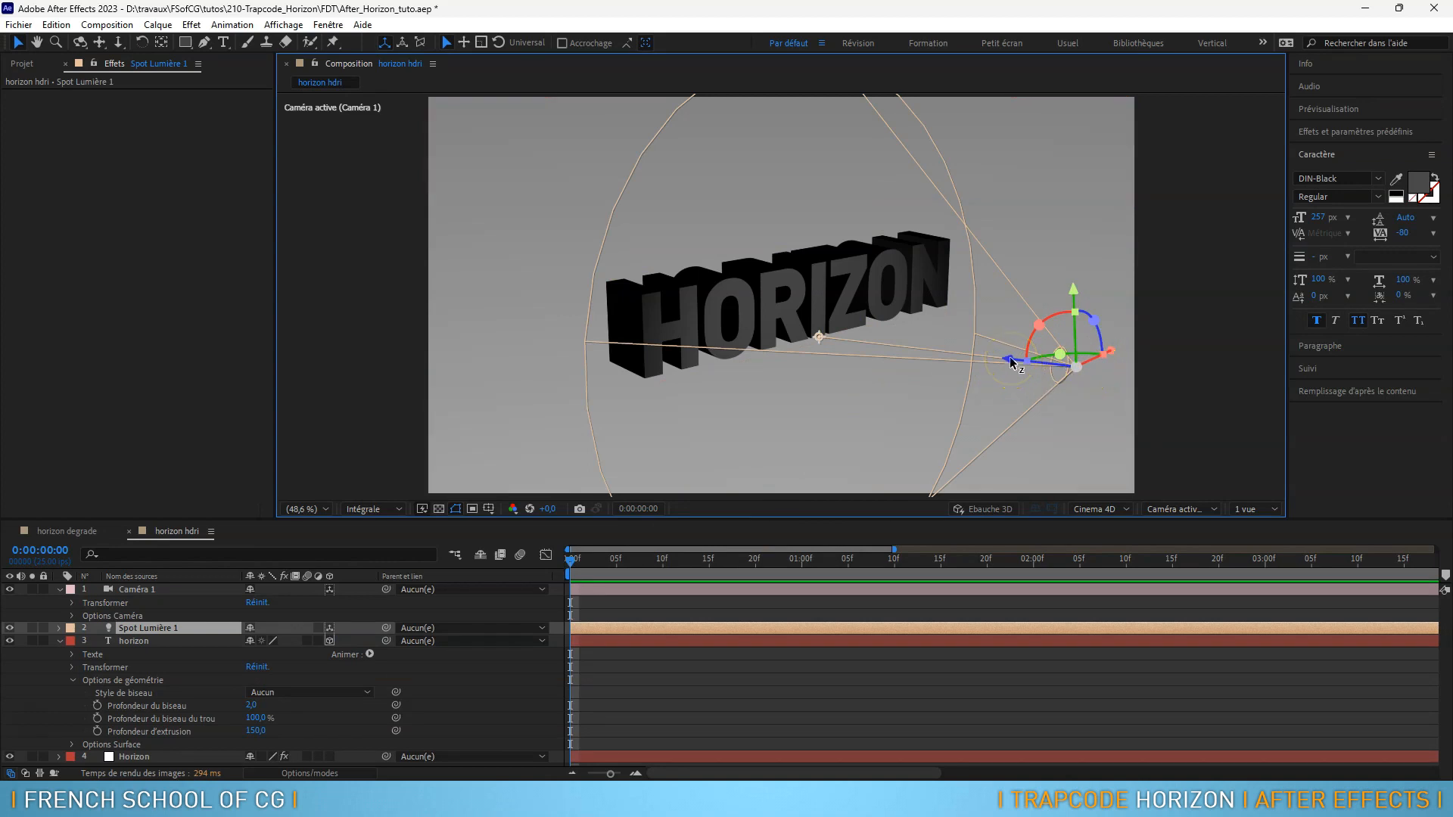
Move the spot light away from the front of the title, sideways past its center and up above it
left_click_drag(1011, 361, 1133, 384)
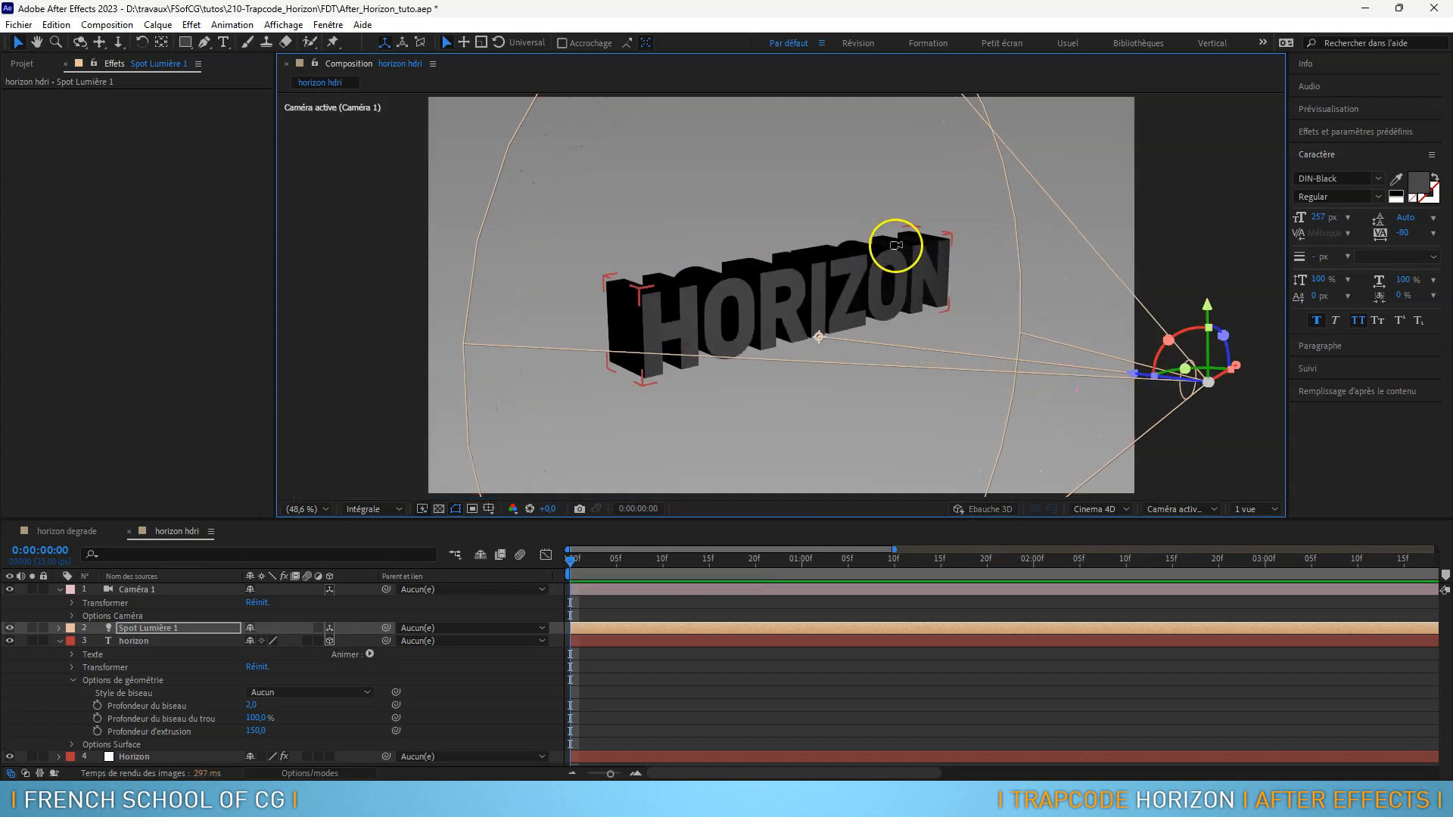
left_click_drag(900, 234, 882, 412)
left_click_drag(916, 333, 807, 355)
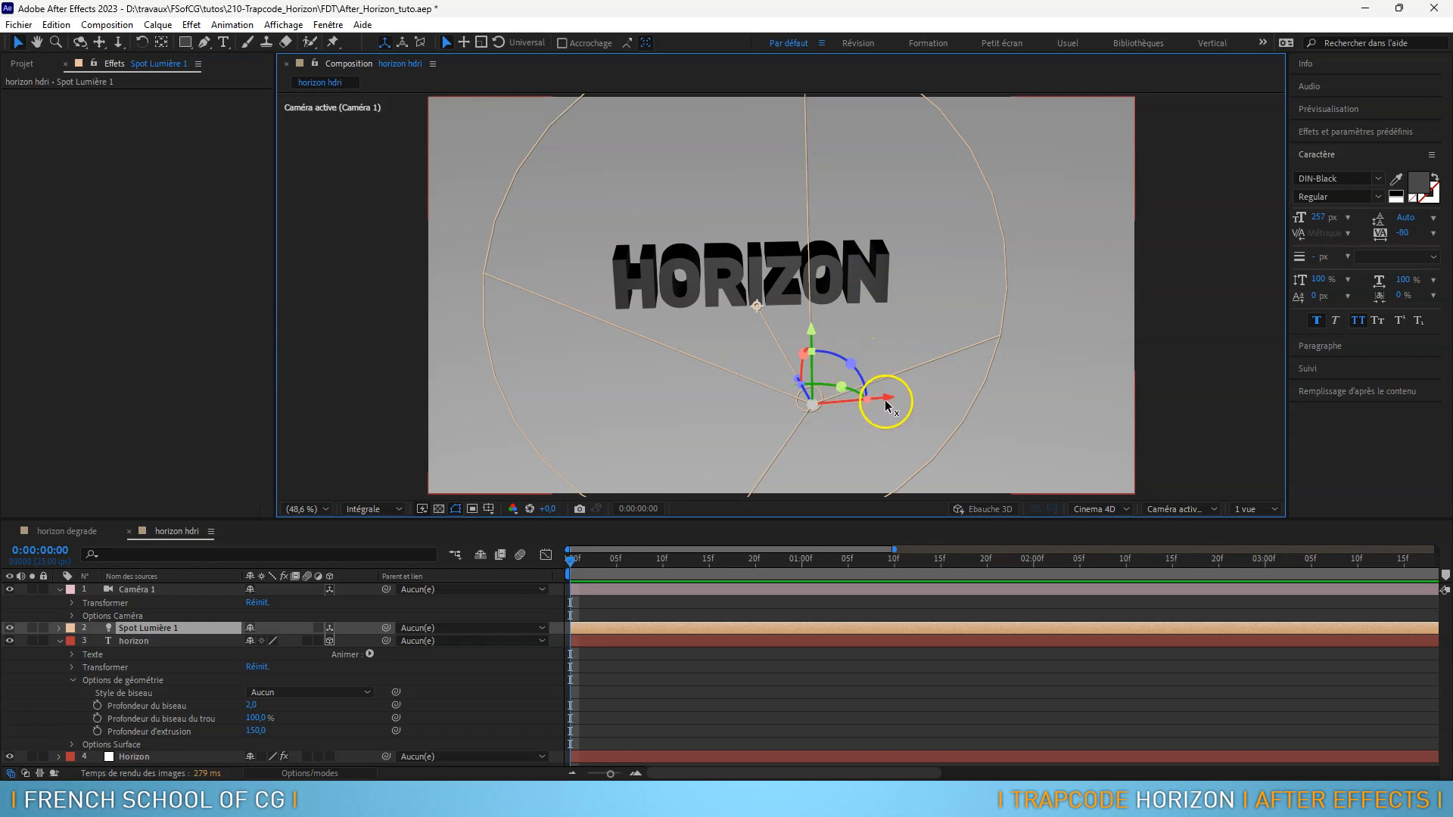
left_click_drag(887, 404, 999, 393)
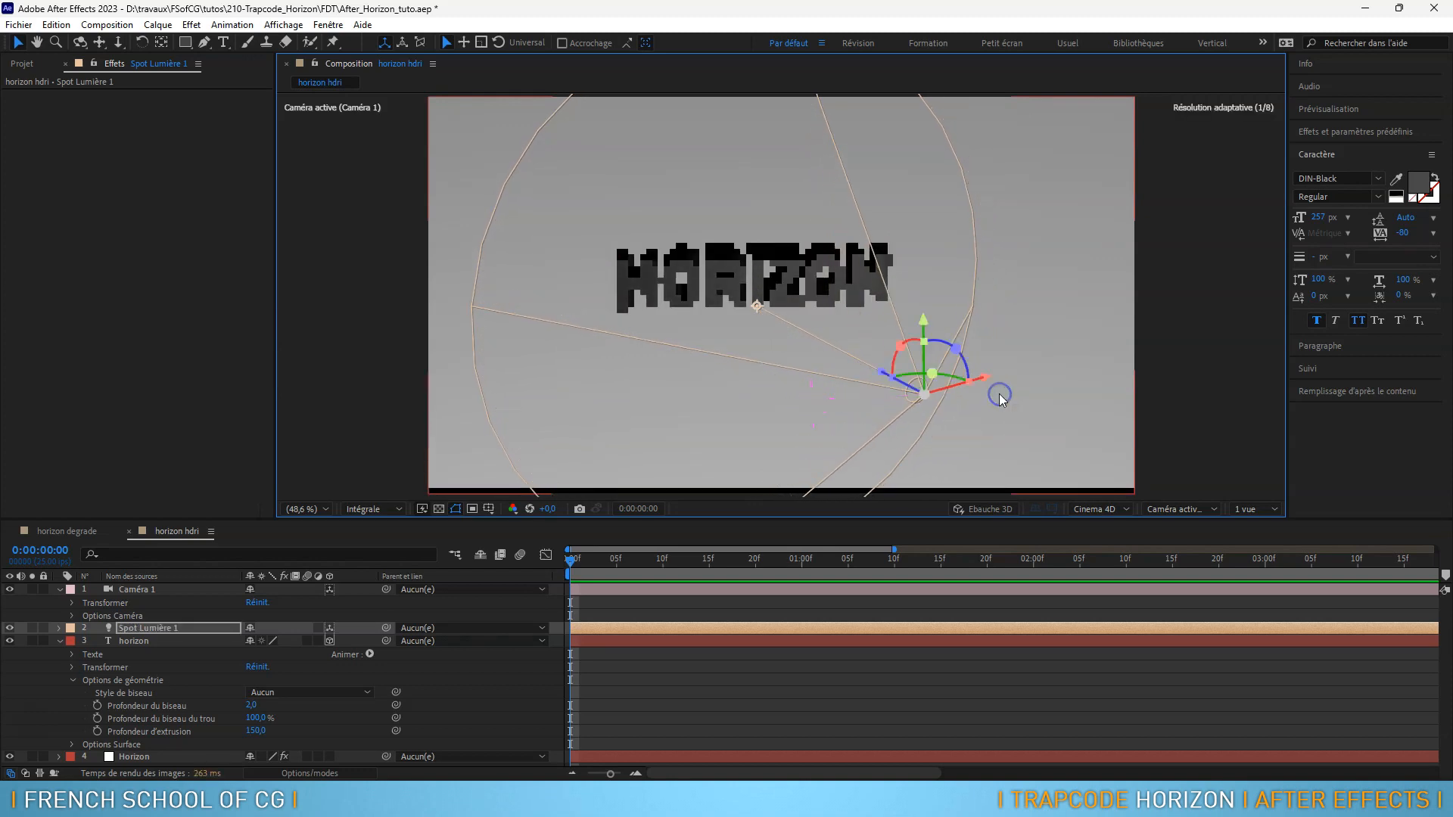
left_click_drag(929, 335, 926, 185)
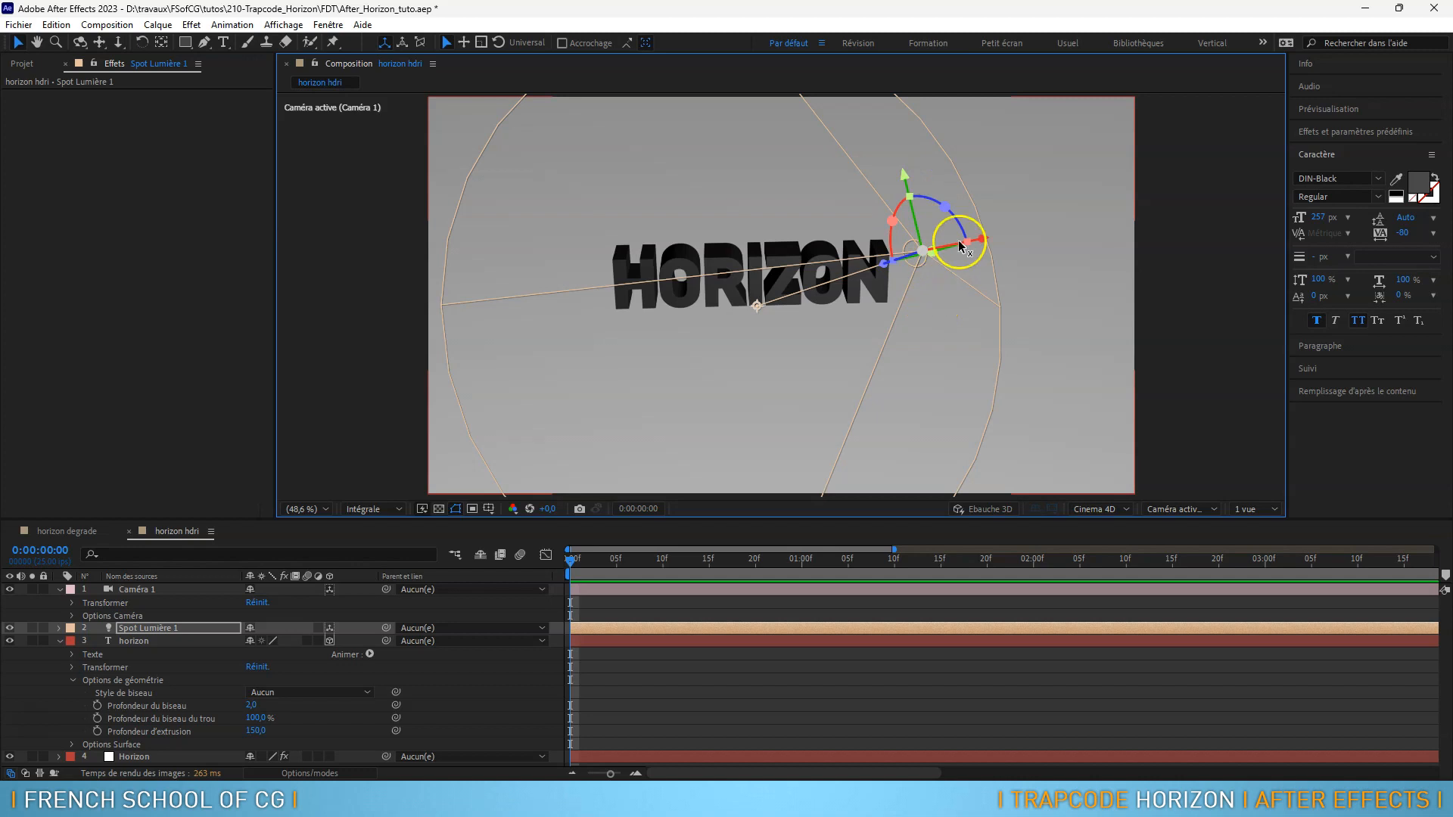
left_click_drag(986, 240, 1119, 248)
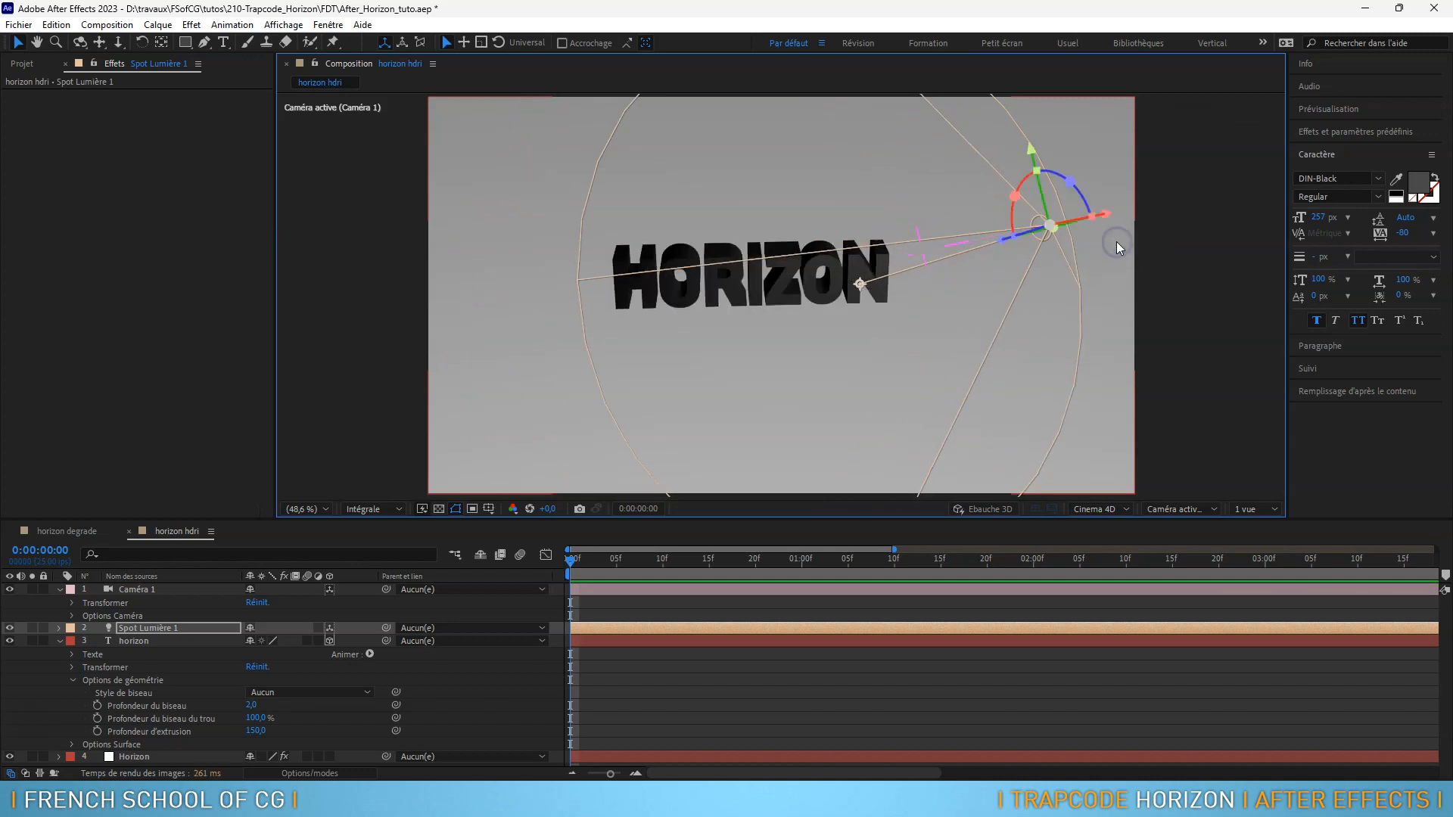
key("ctrl+z")
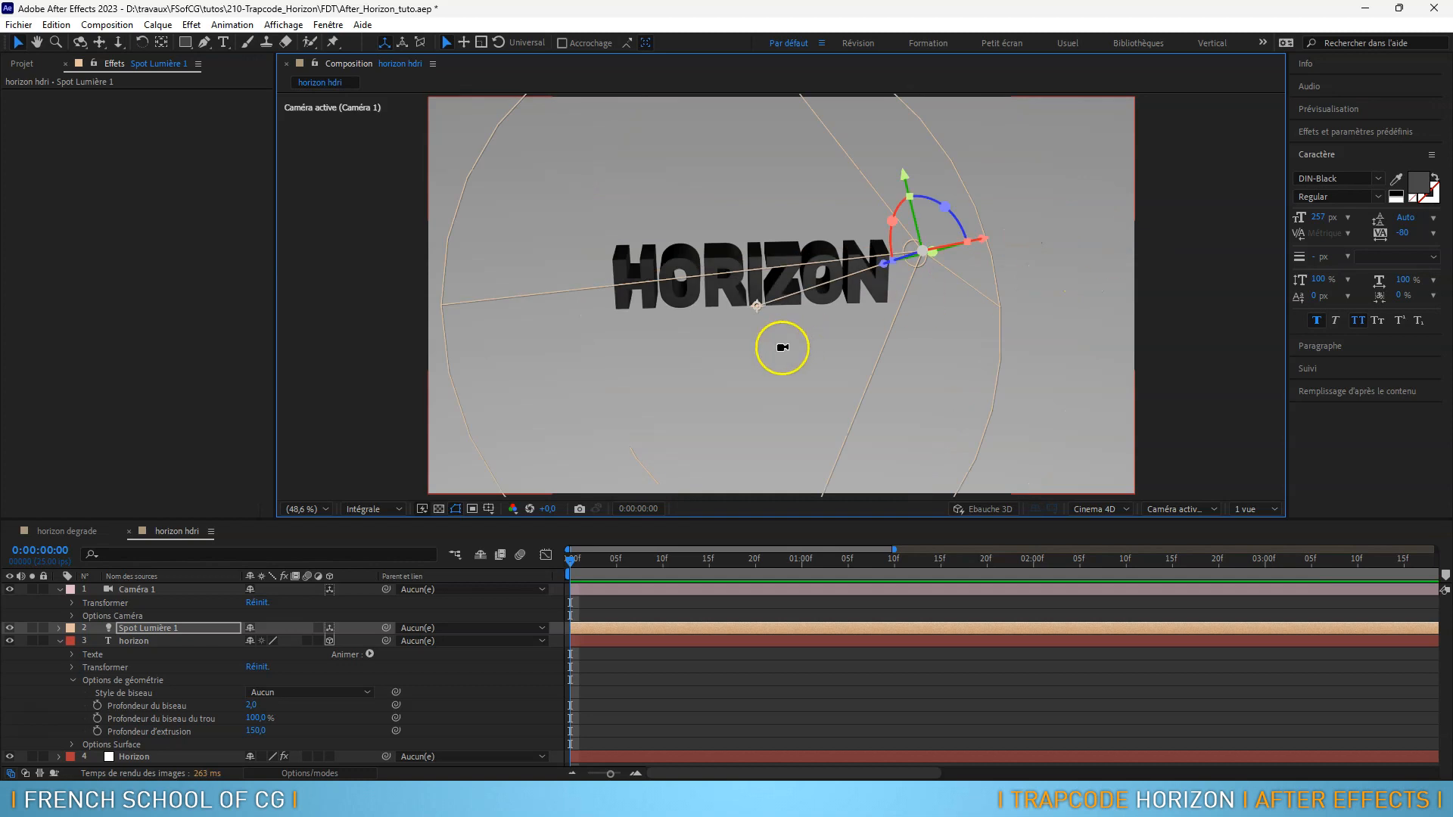
left_click_drag(787, 355, 826, 329)
left_click_drag(796, 333, 834, 279)
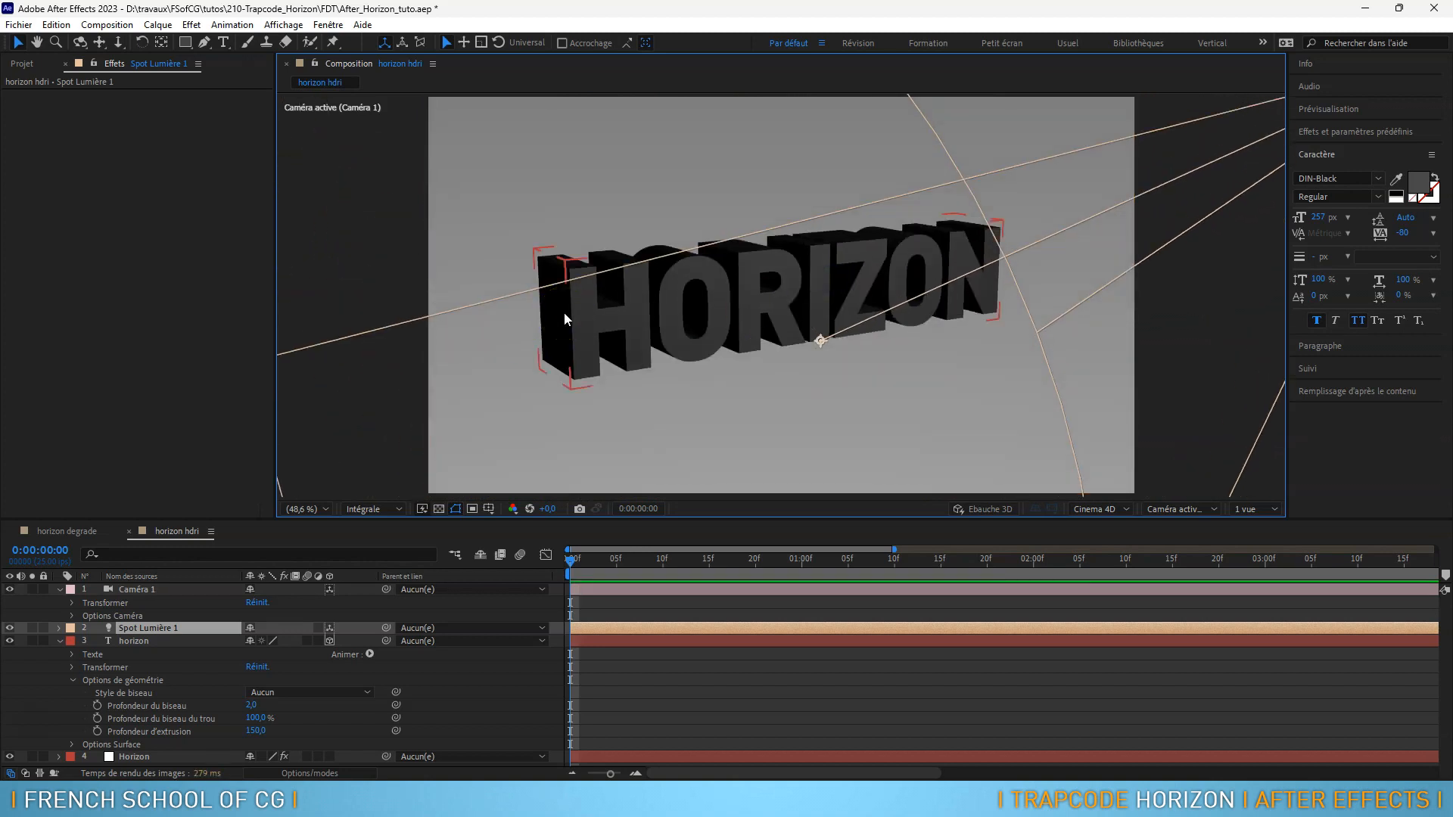
Give the horizon text an Angulaire bevel with a bevel depth of 5
left_click(269, 692)
left_click(287, 727)
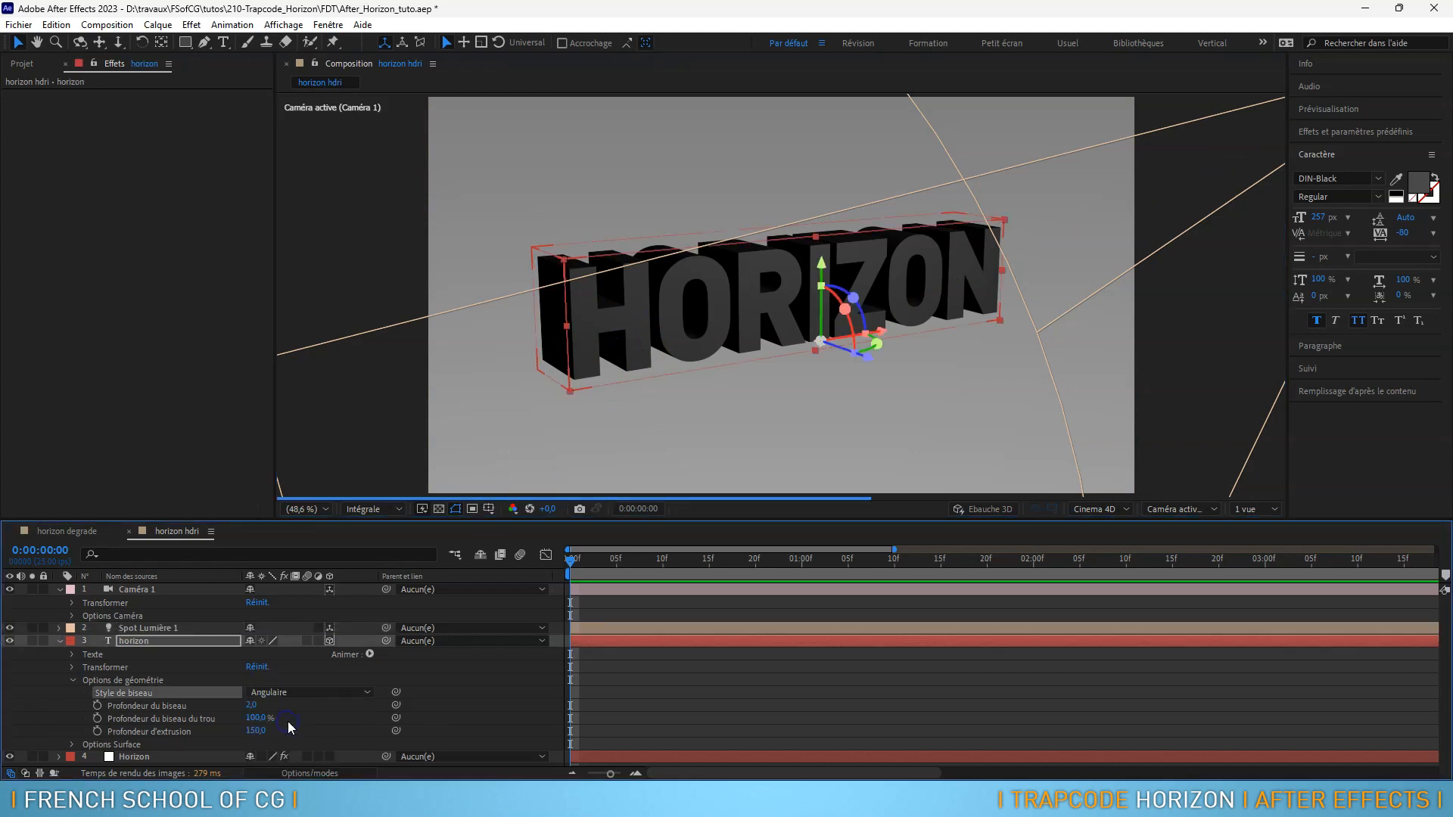
left_click(253, 706)
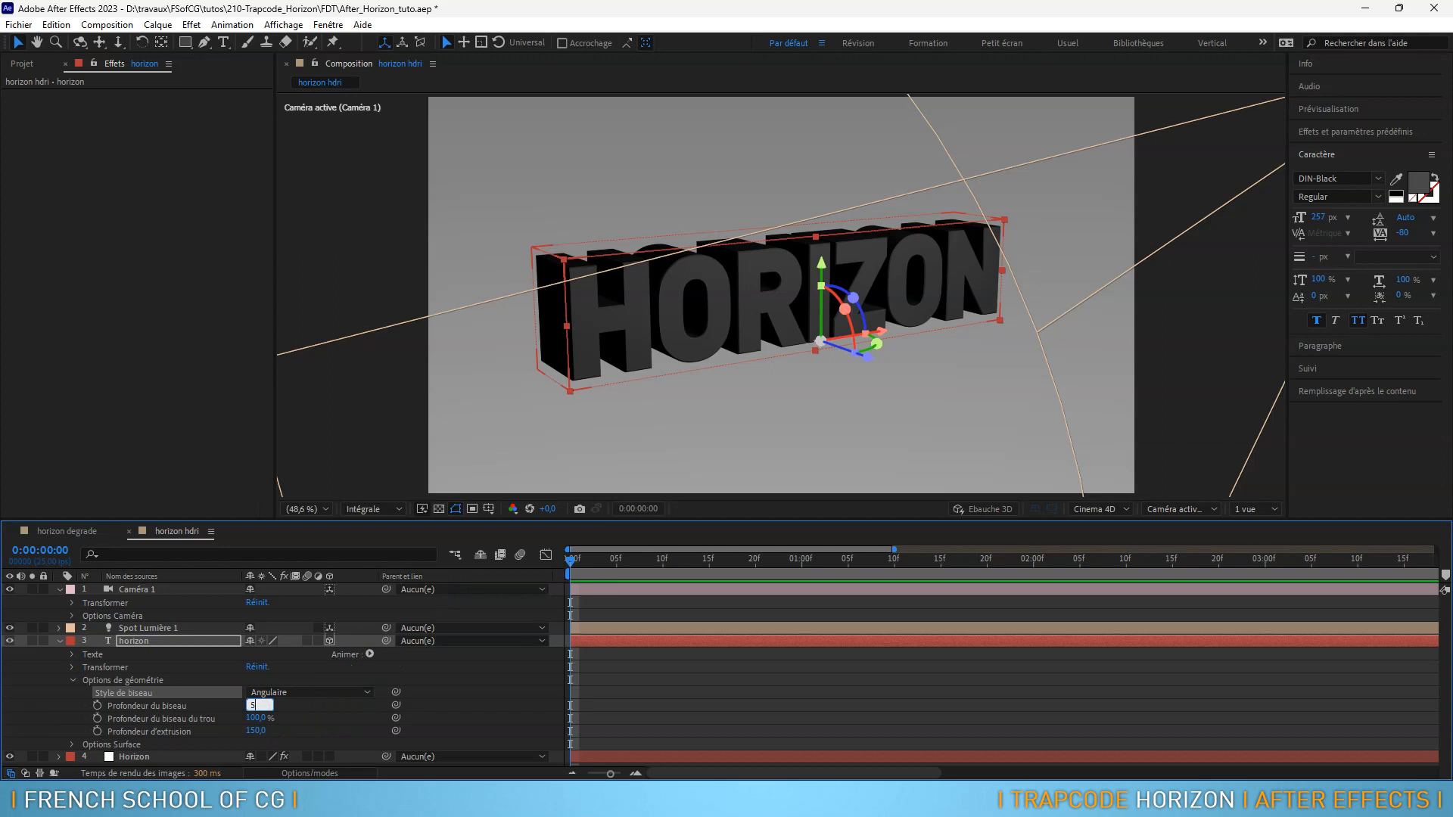
key("Return")
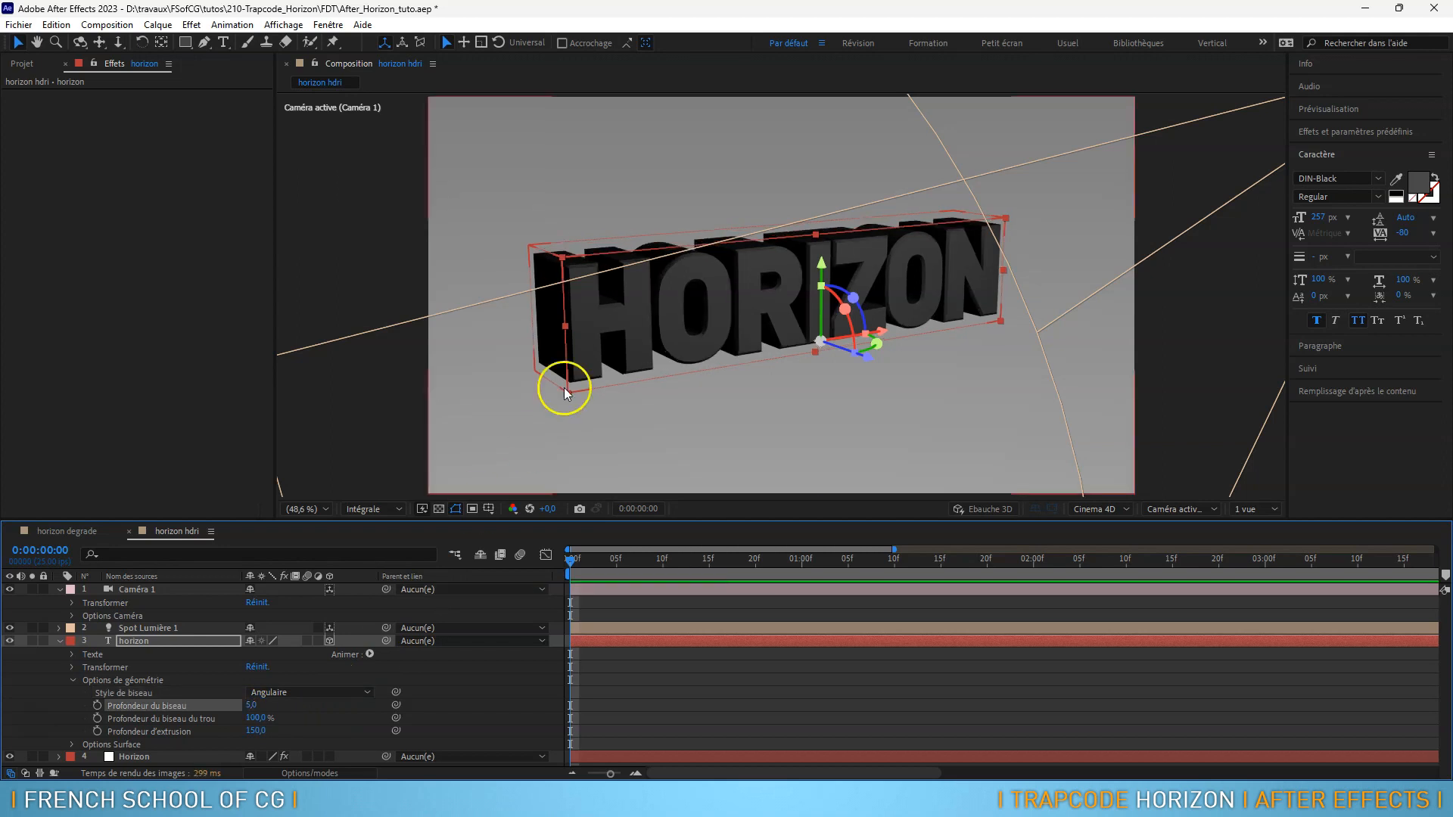
left_click_drag(853, 416, 910, 391)
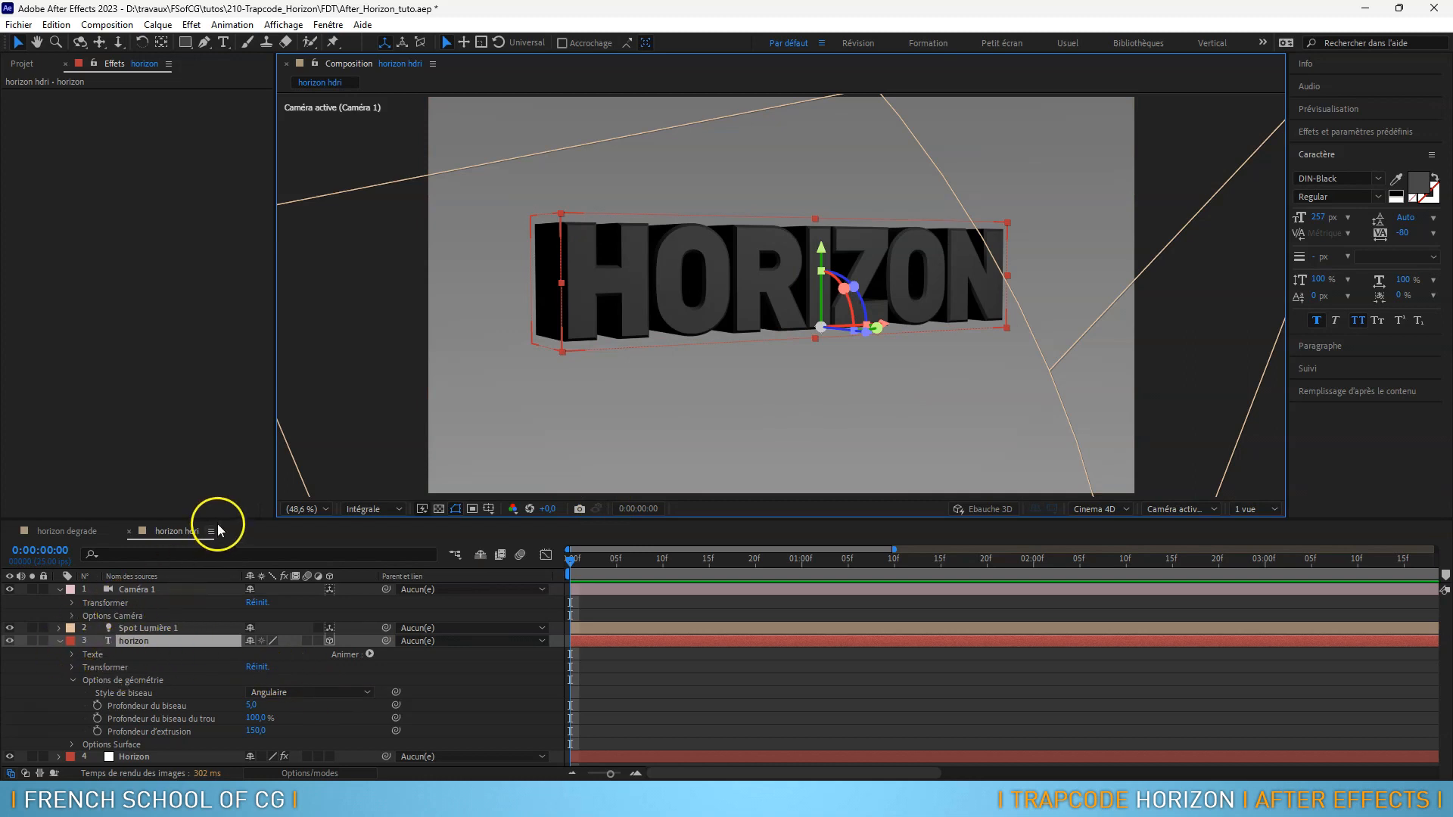
Make the timeline area taller, collapse the horizon text's geometry options and show its Options Surface settings
left_click_drag(228, 520, 252, 443)
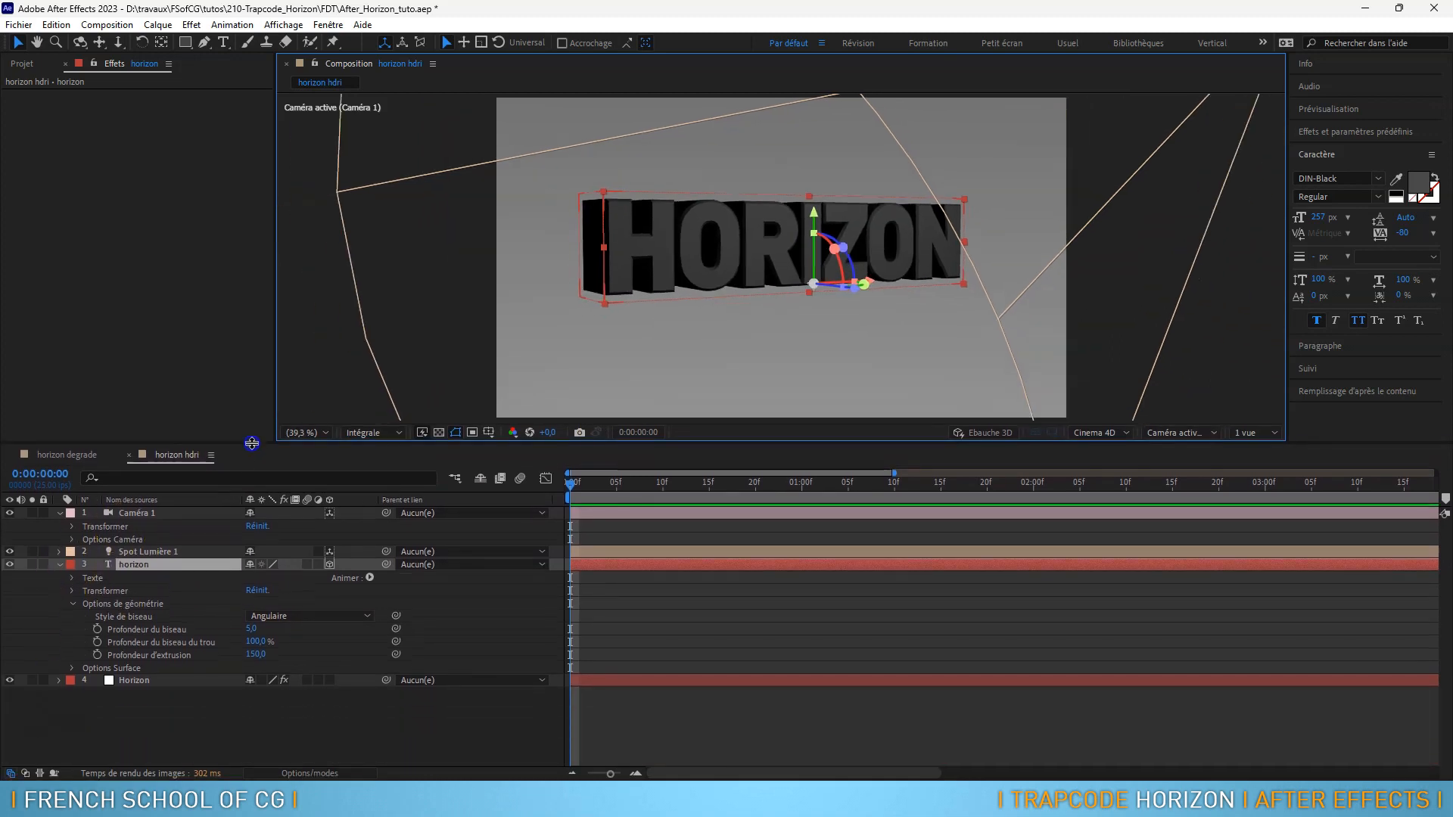
left_click(74, 603)
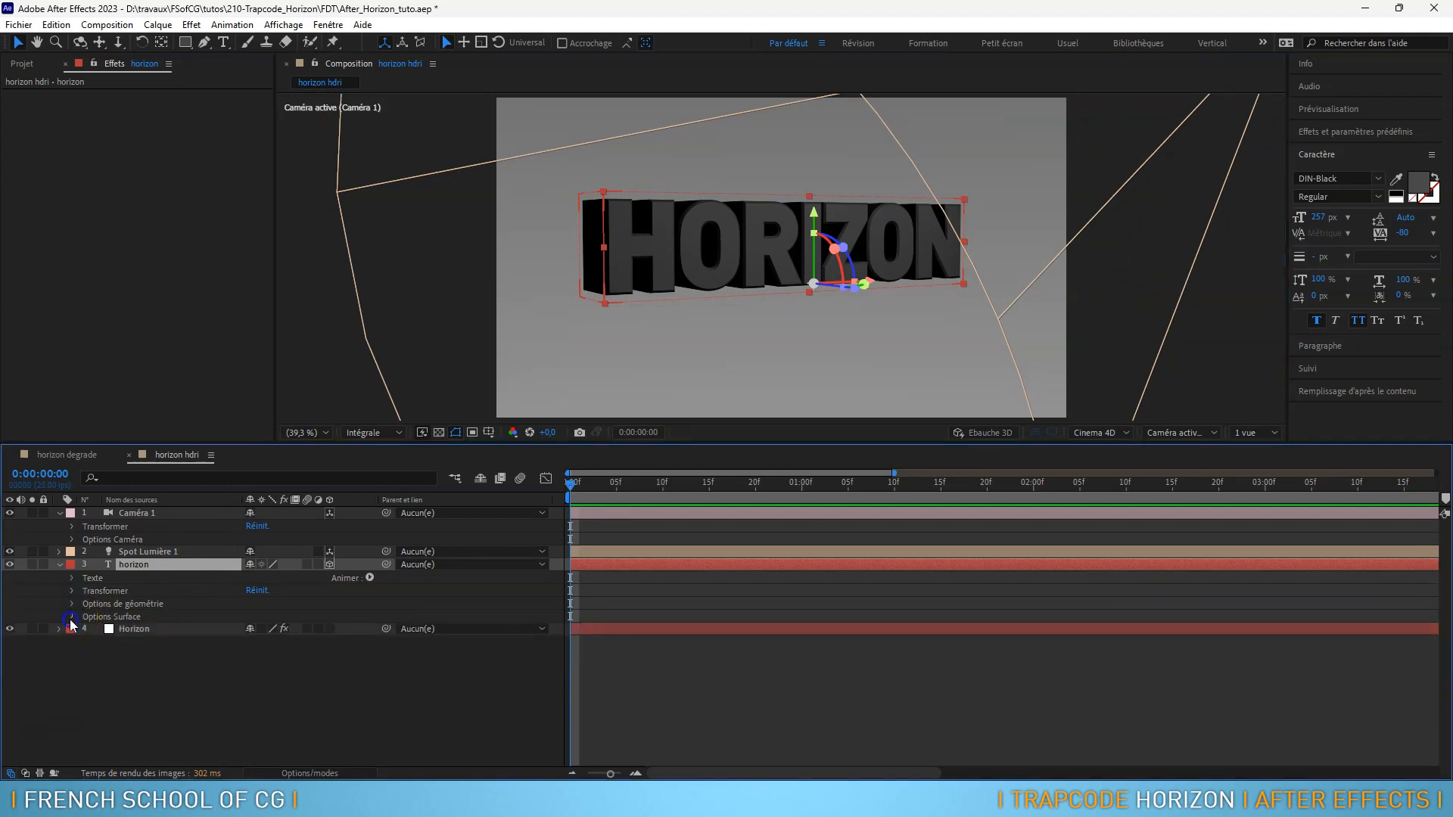
left_click(72, 616)
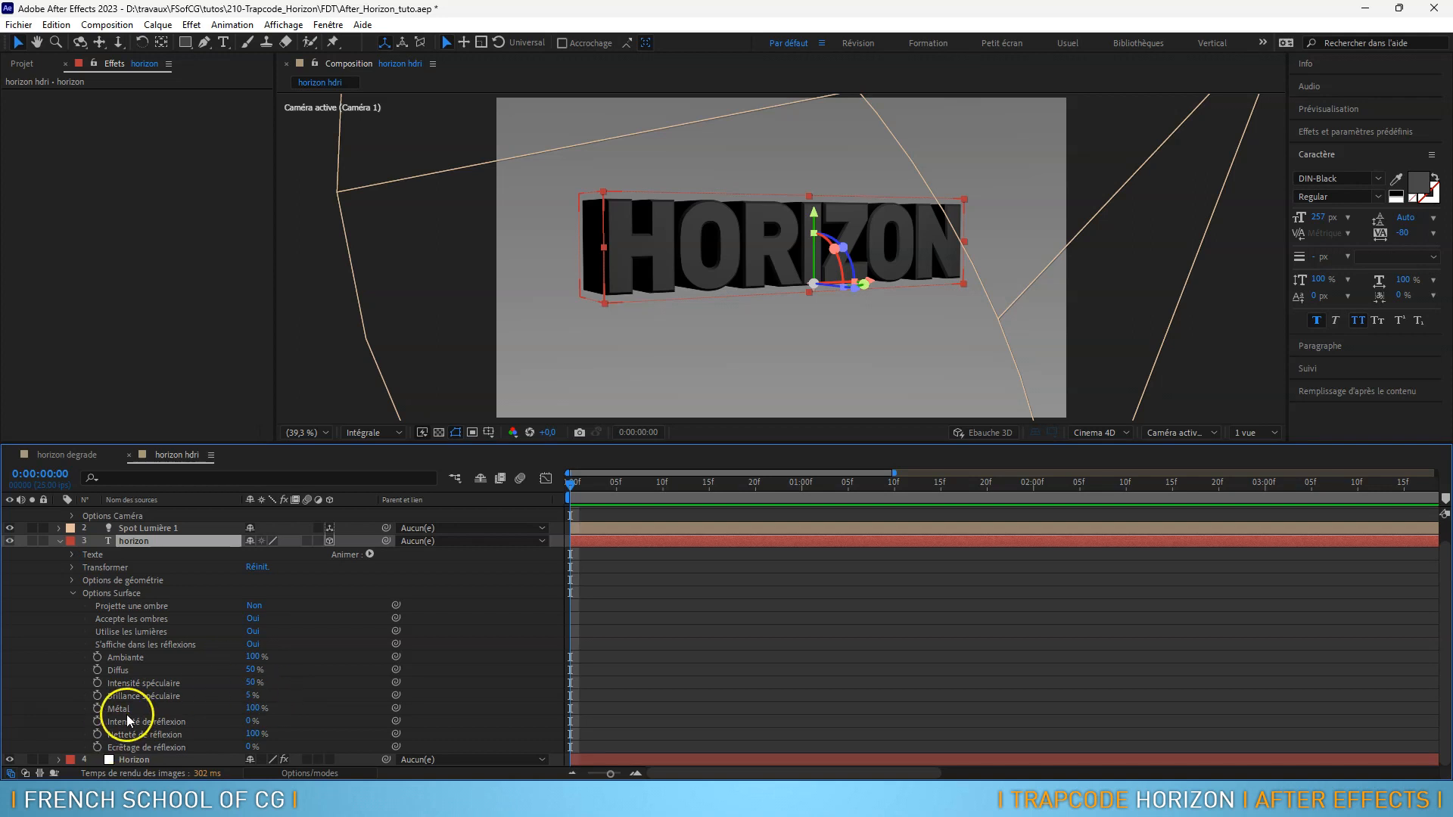
Try a lower Métal value on the horizon text's surface, then set it back to 100%
left_click_drag(253, 707, 144, 704)
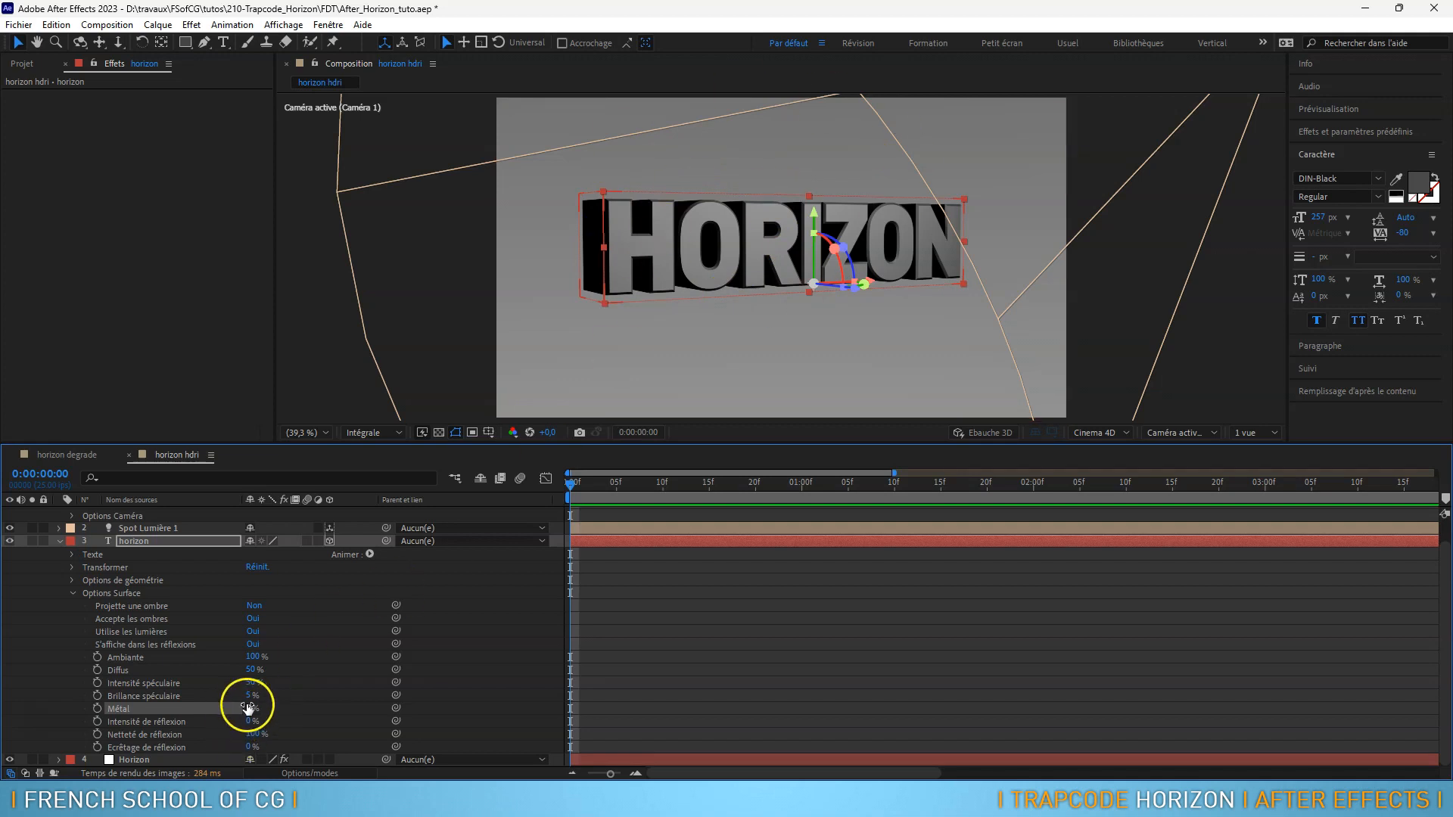
left_click_drag(251, 709, 433, 685)
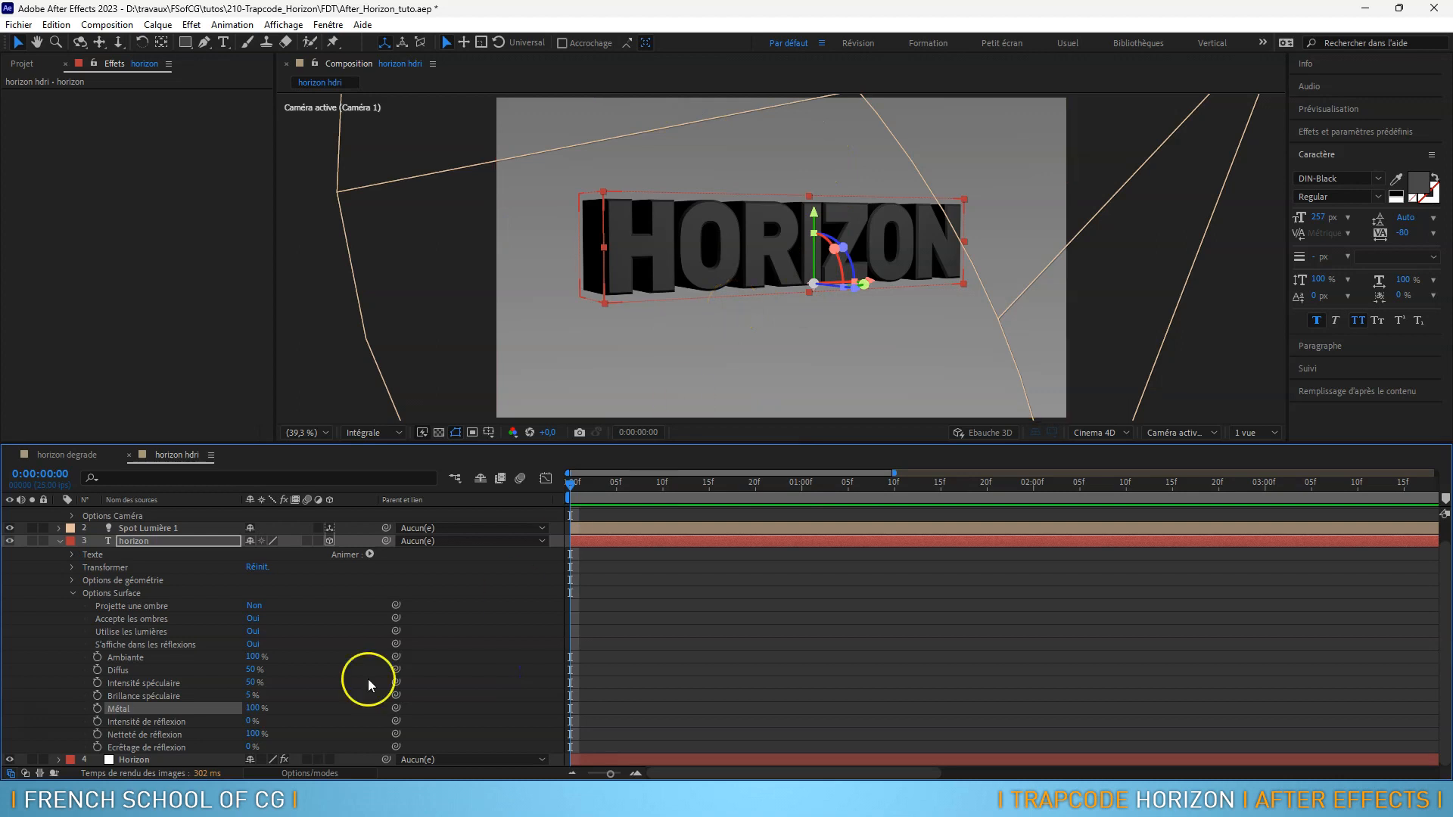
Raise the horizon text's Intensité de réflexion to 100%
left_click_drag(251, 721, 360, 717)
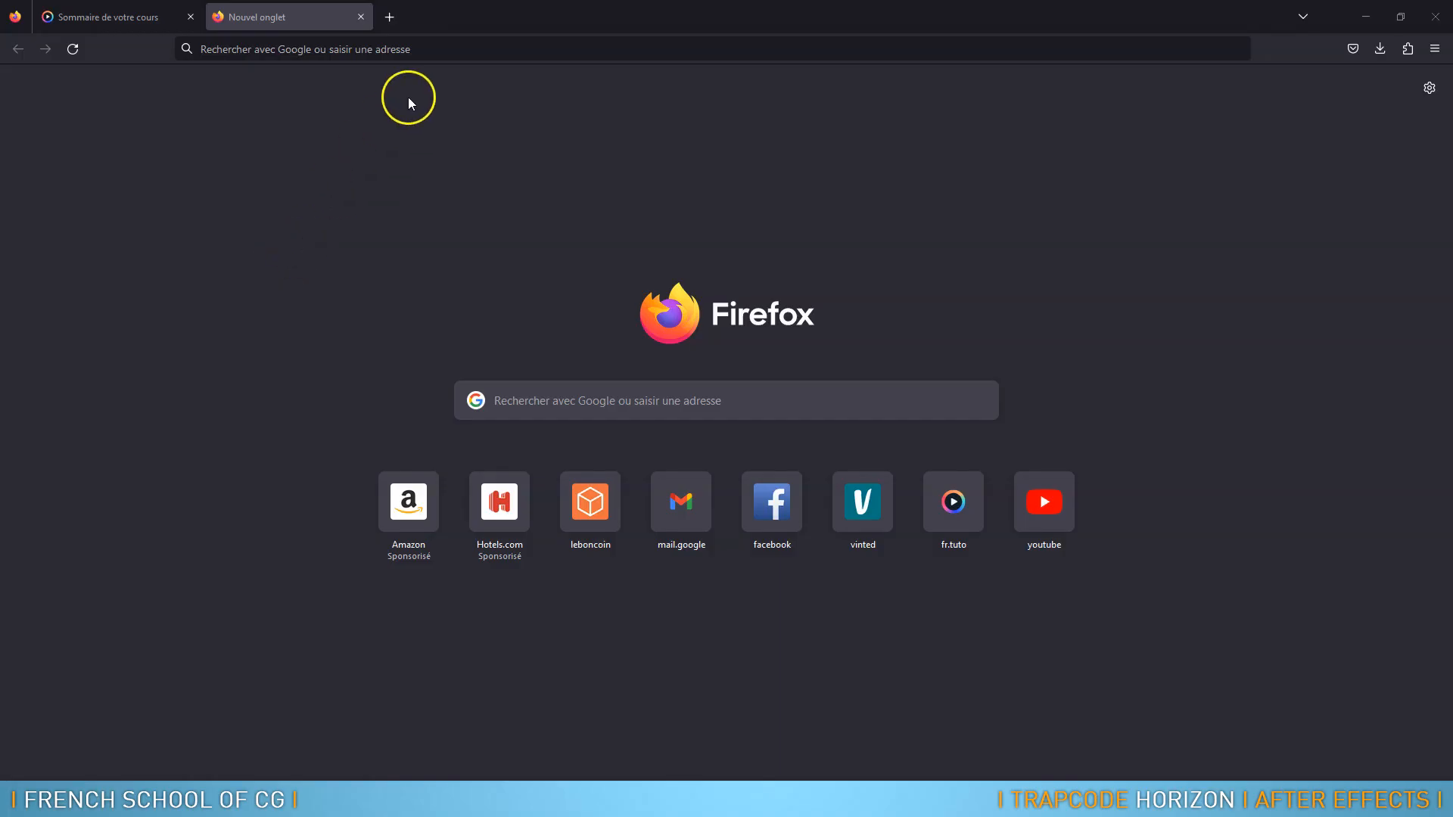
Find the Poly Haven website in the Firefox browser and open its HDRIs asset library
left_click(446, 47)
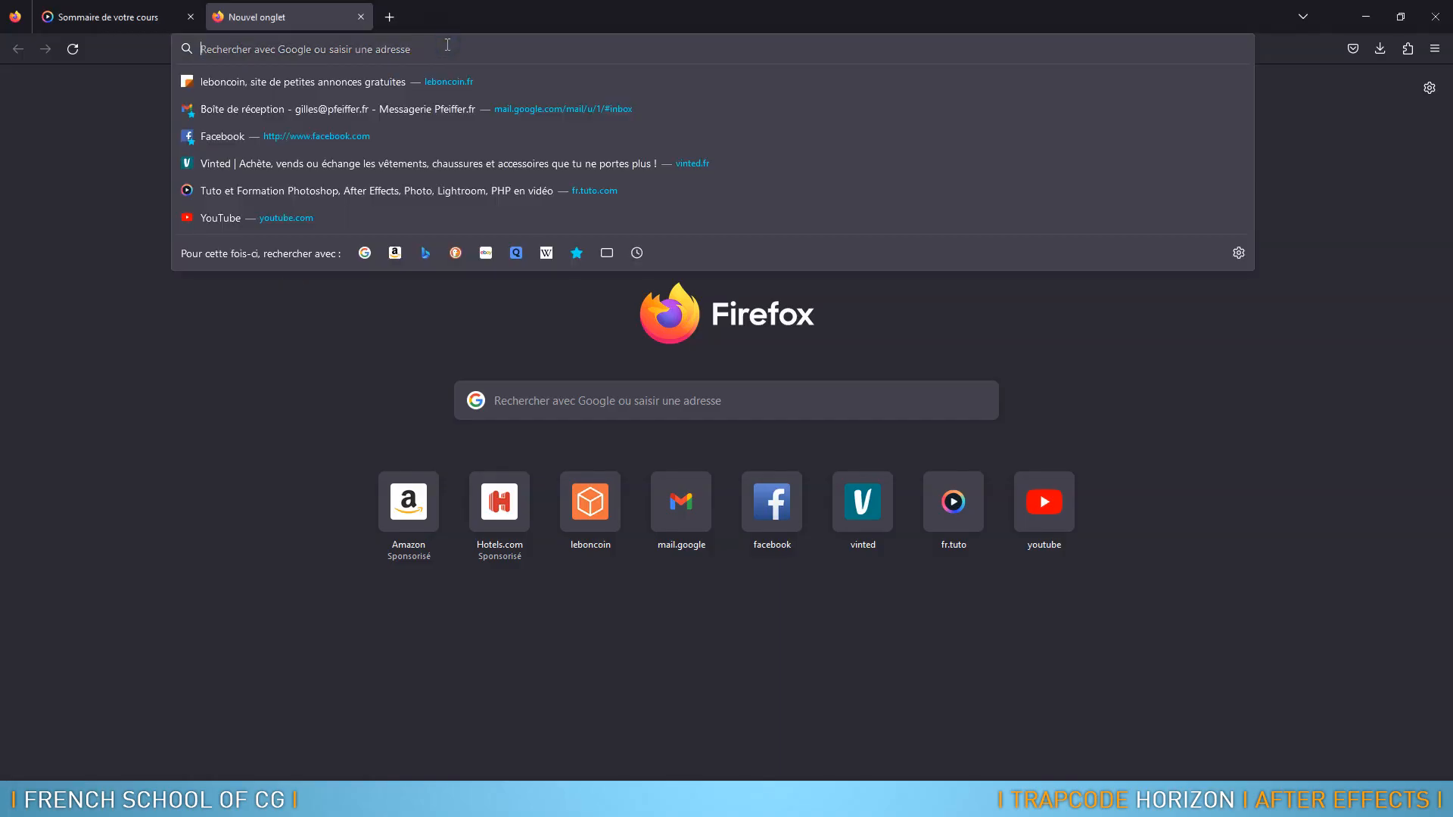
type("polyha")
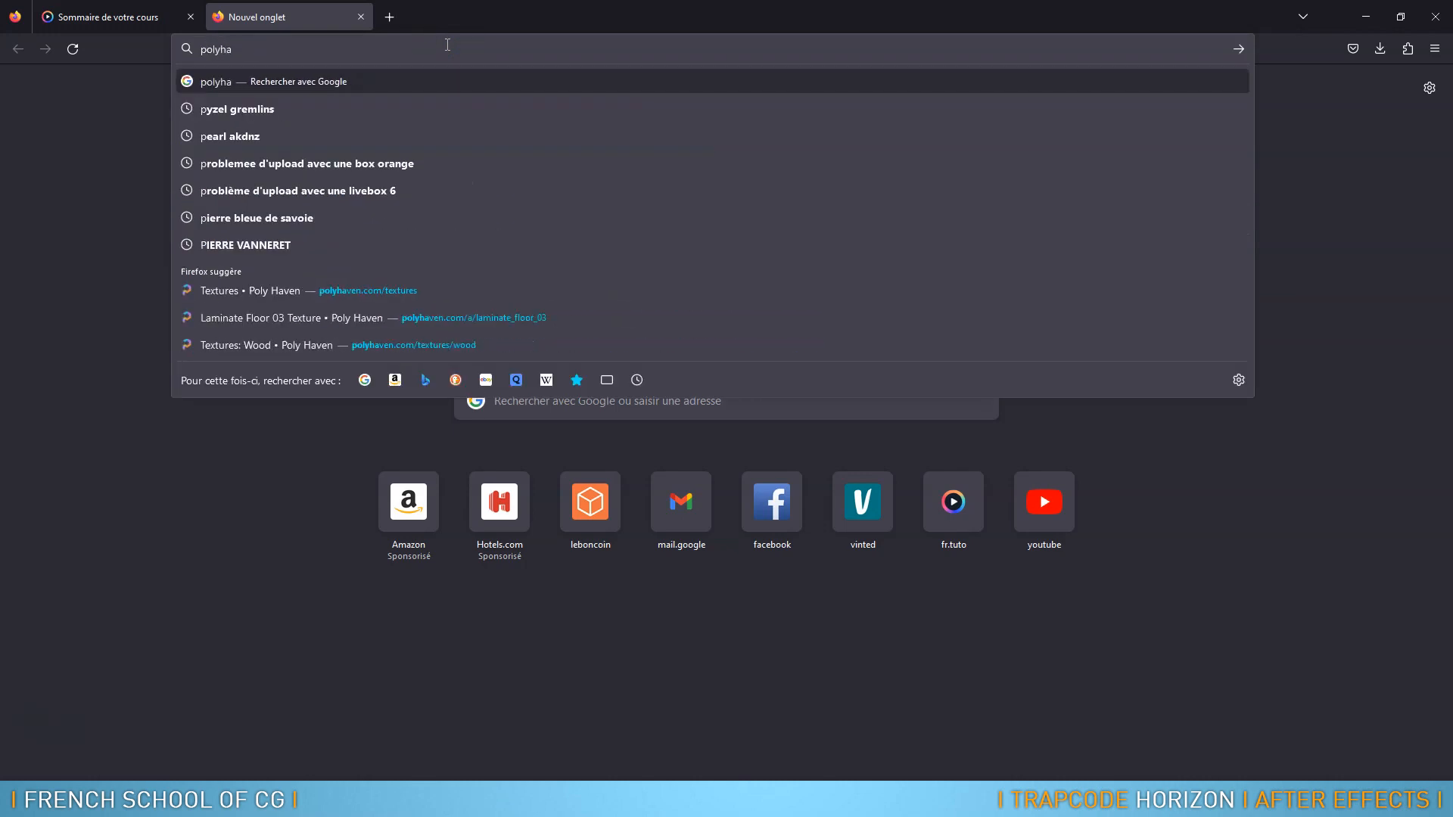
type("ven")
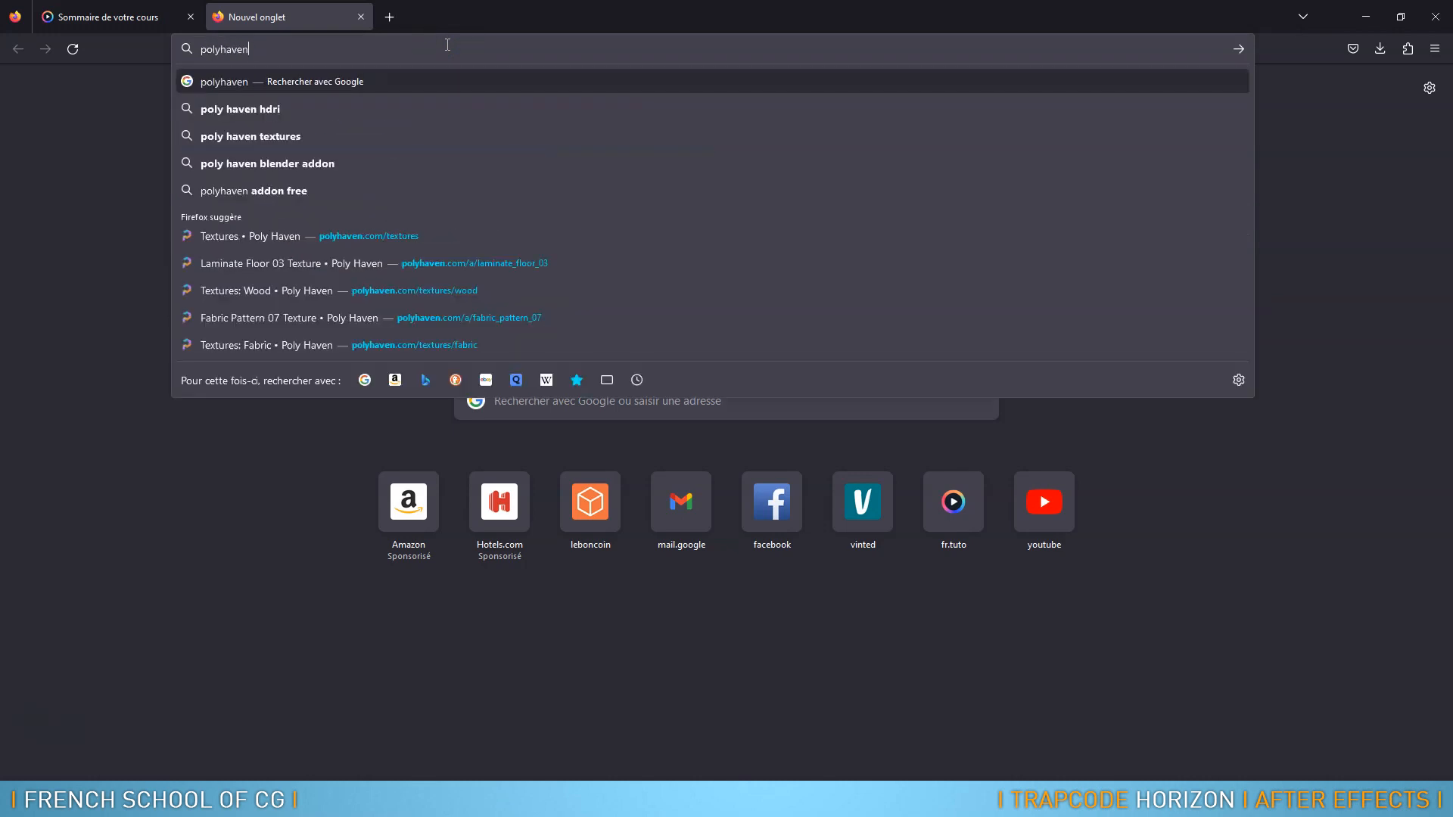
key("Return")
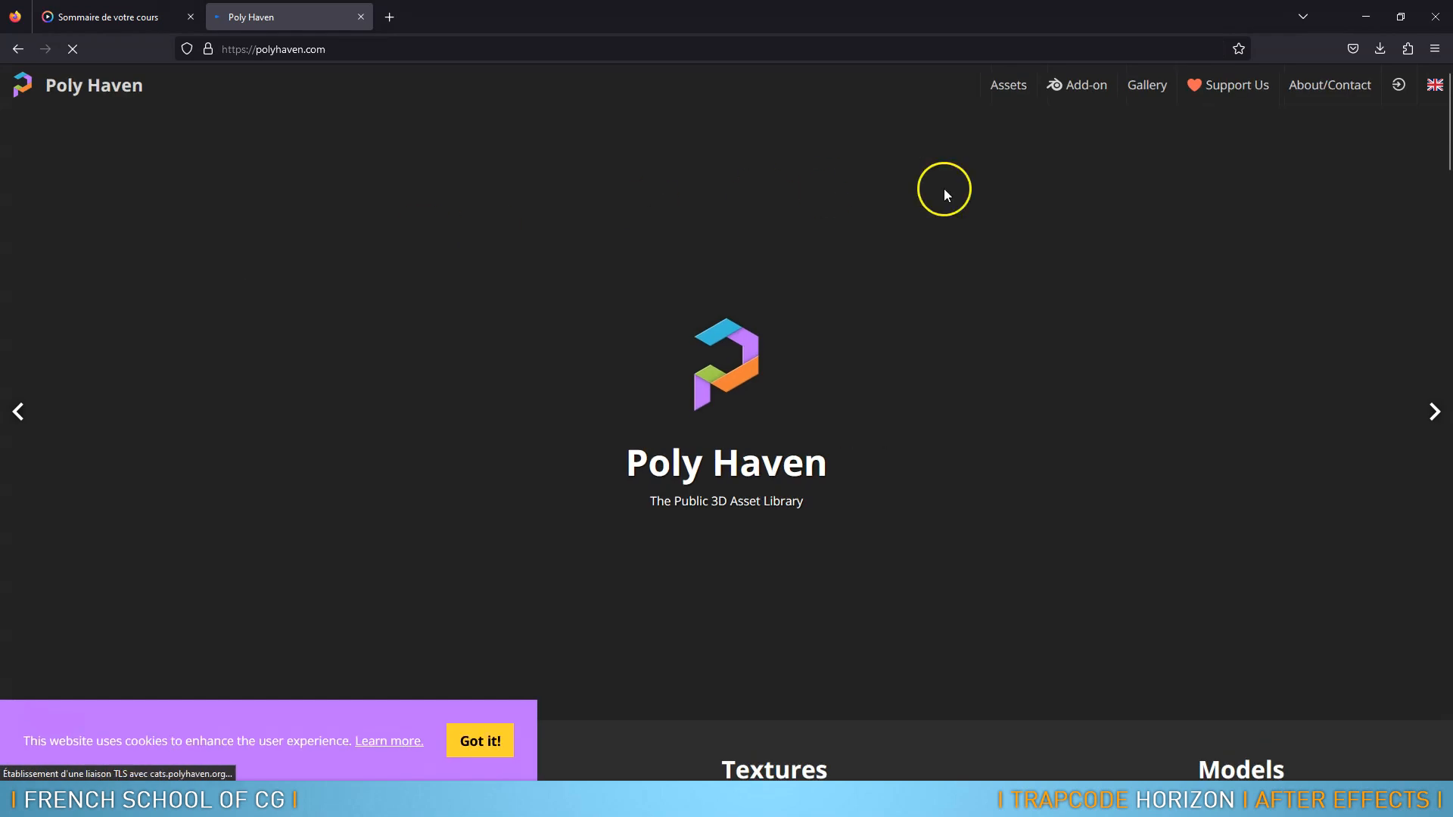
mouse_move(1015, 92)
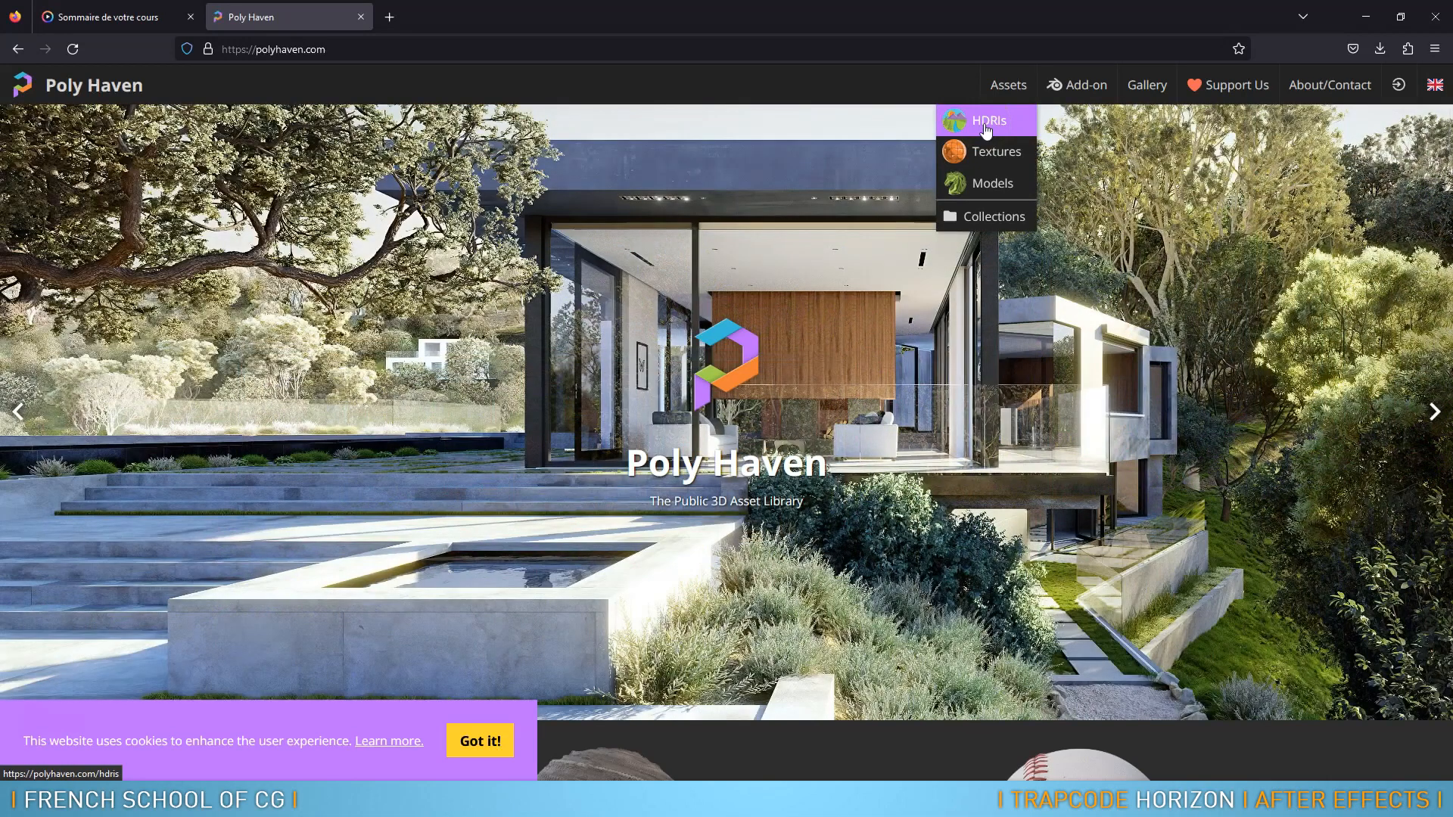
left_click(986, 130)
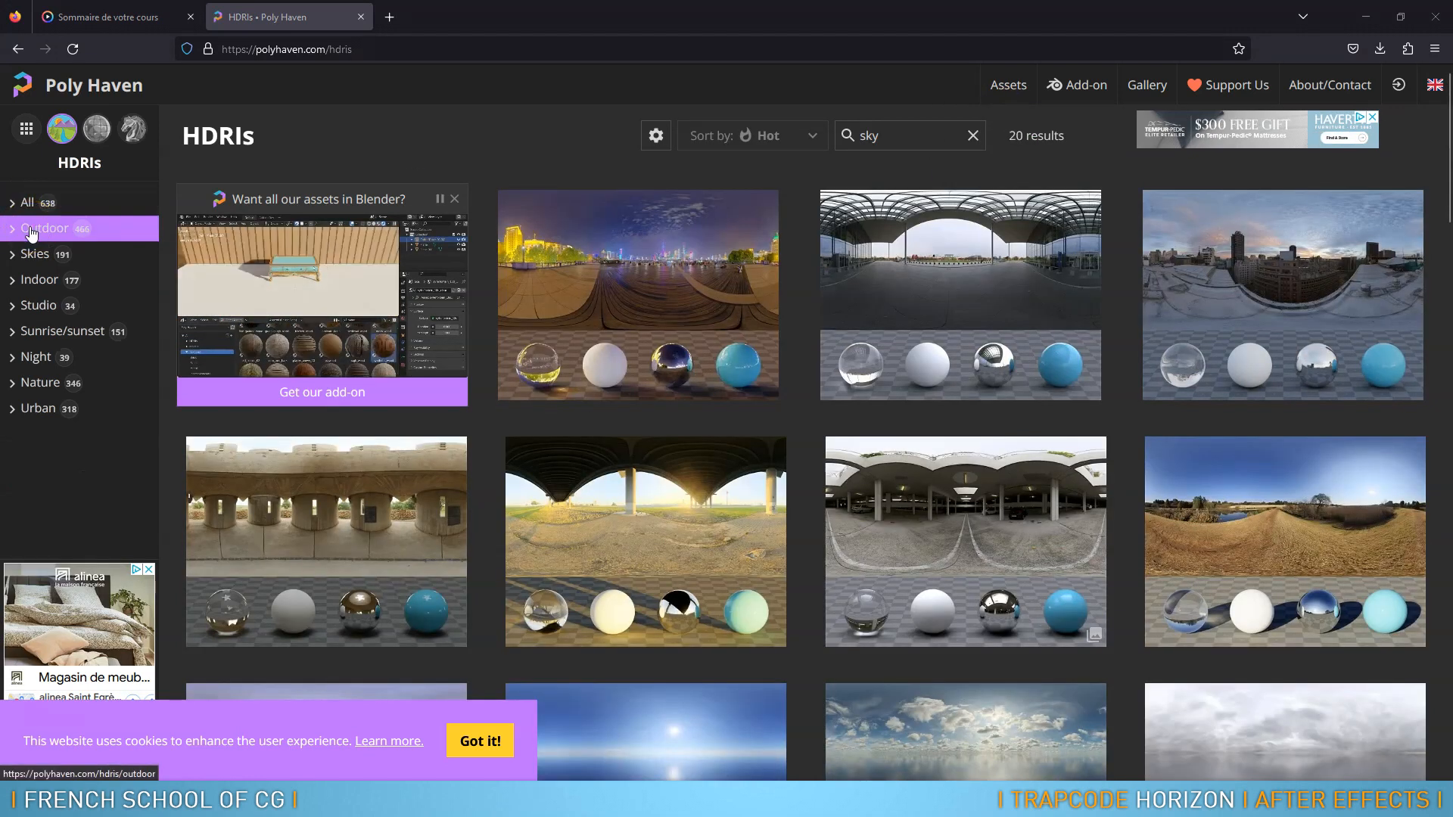
Browse the Outdoor > Urban HDRIs and try searching that category for "skylit"
left_click(31, 231)
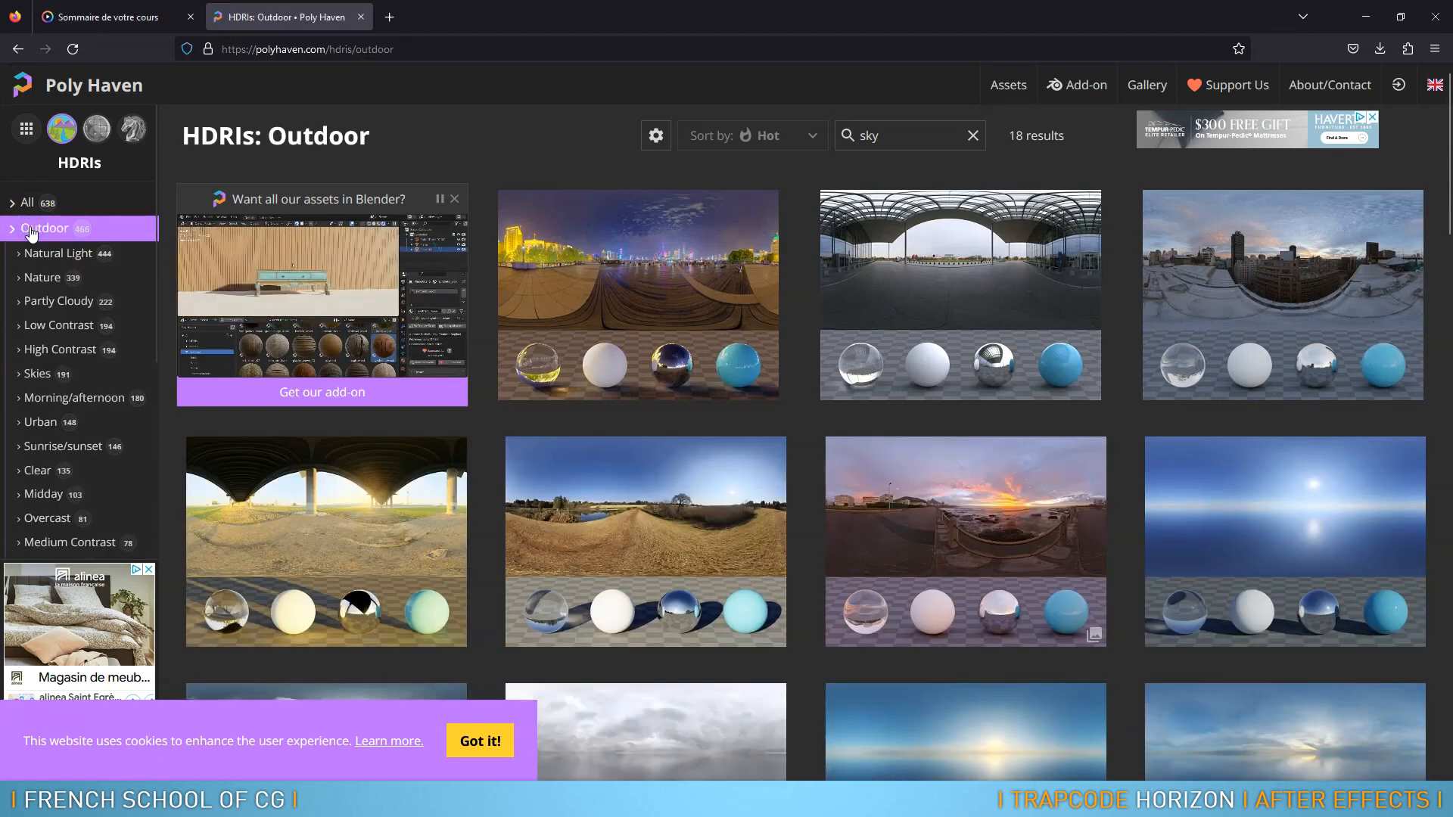
left_click(46, 423)
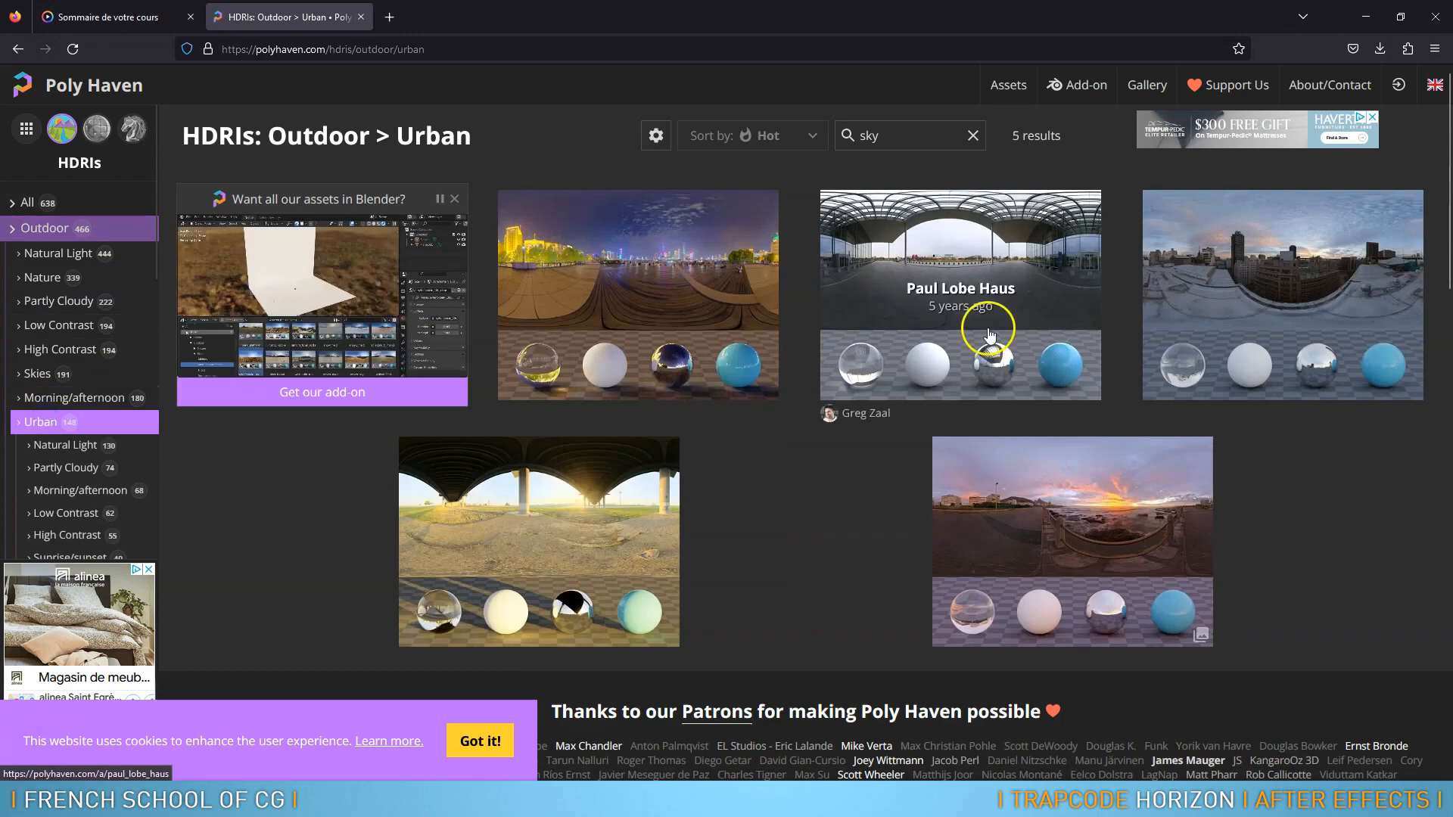
scroll(989, 333, "down", 5)
scroll(990, 338, "up", 5)
left_click(892, 137)
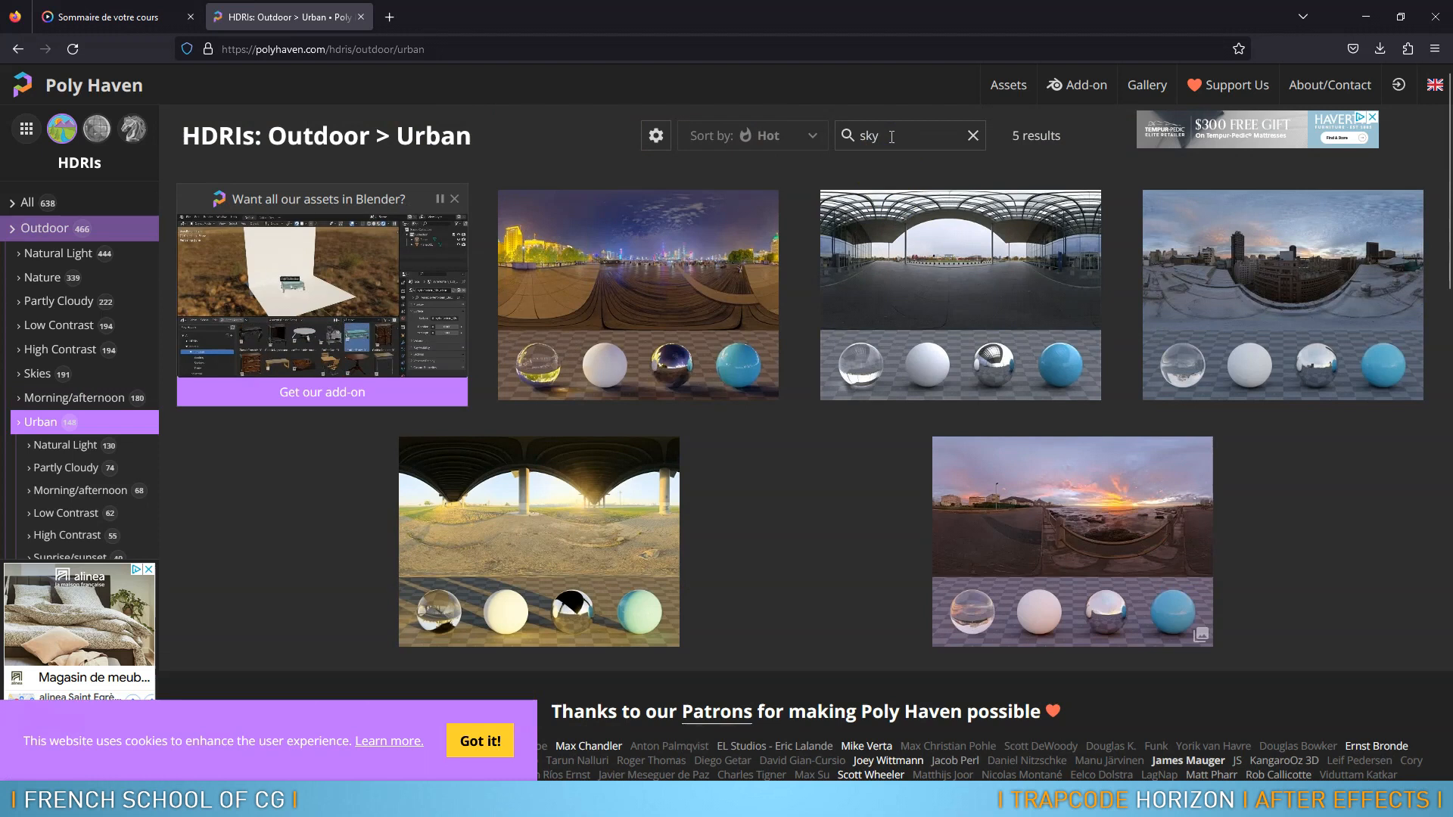
type("lit")
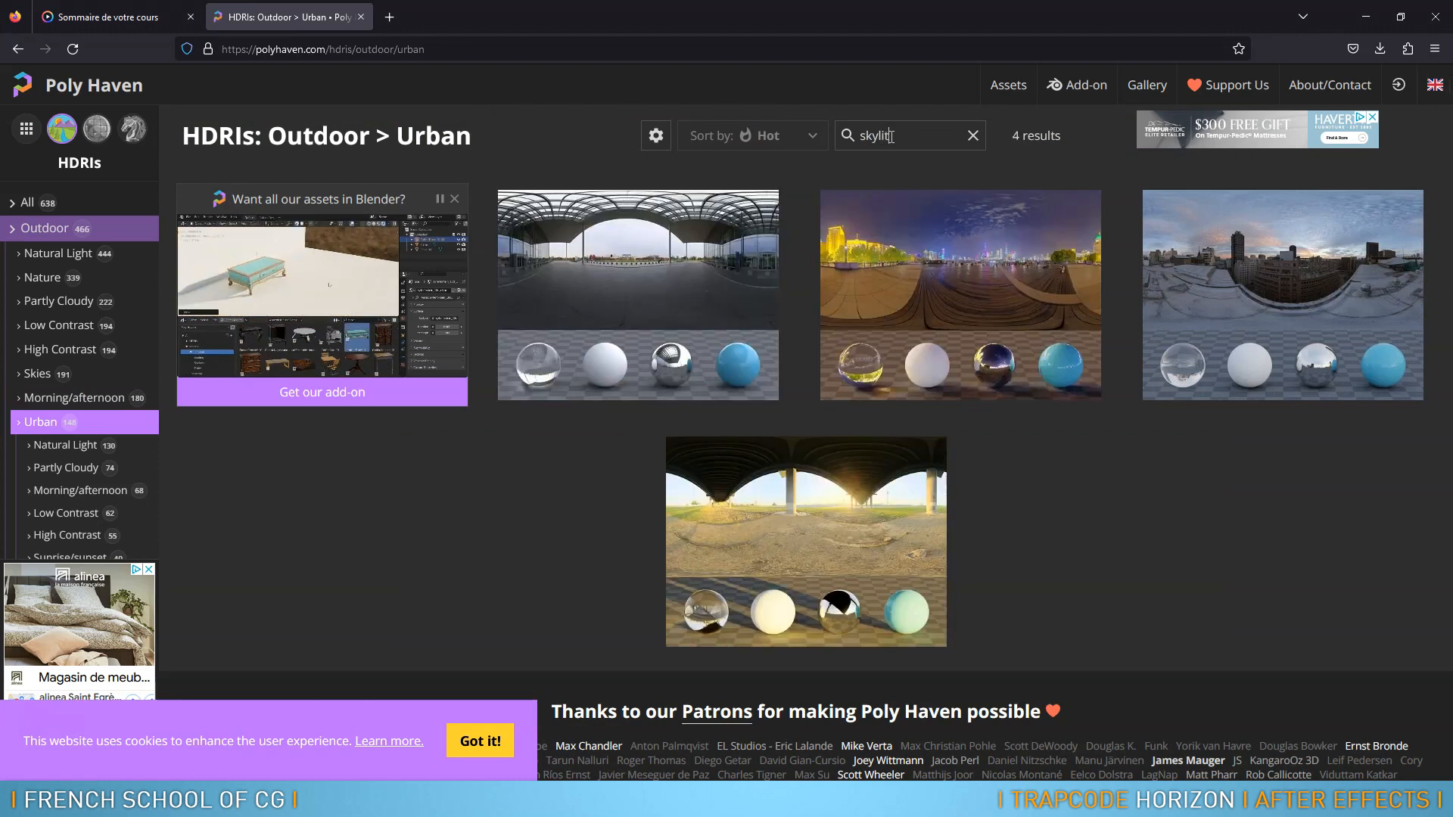
Search all HDRI categories for "garage" and open the Skylit Garage HDRI's page
double_click(853, 137)
type("garage")
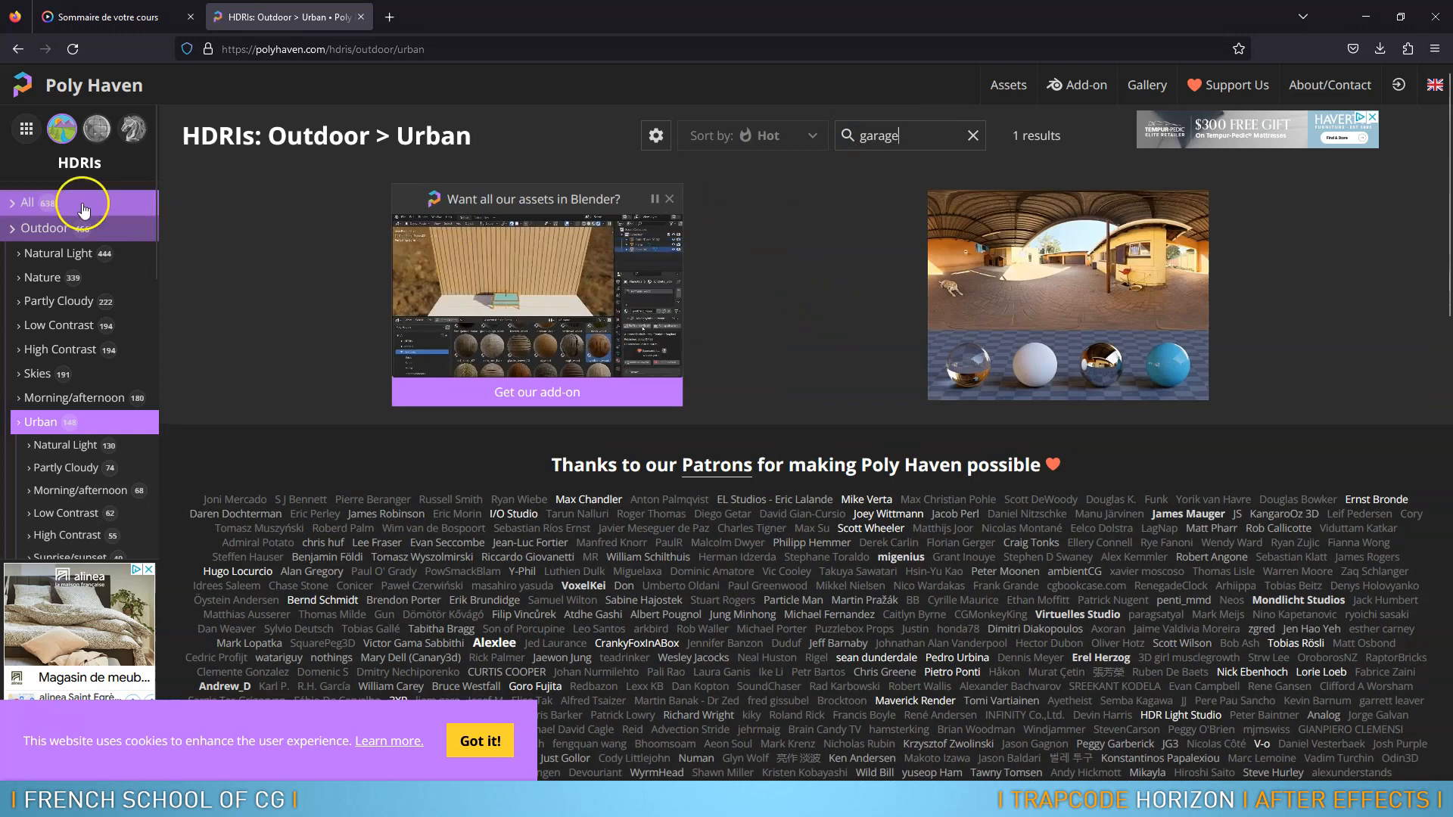
left_click(26, 205)
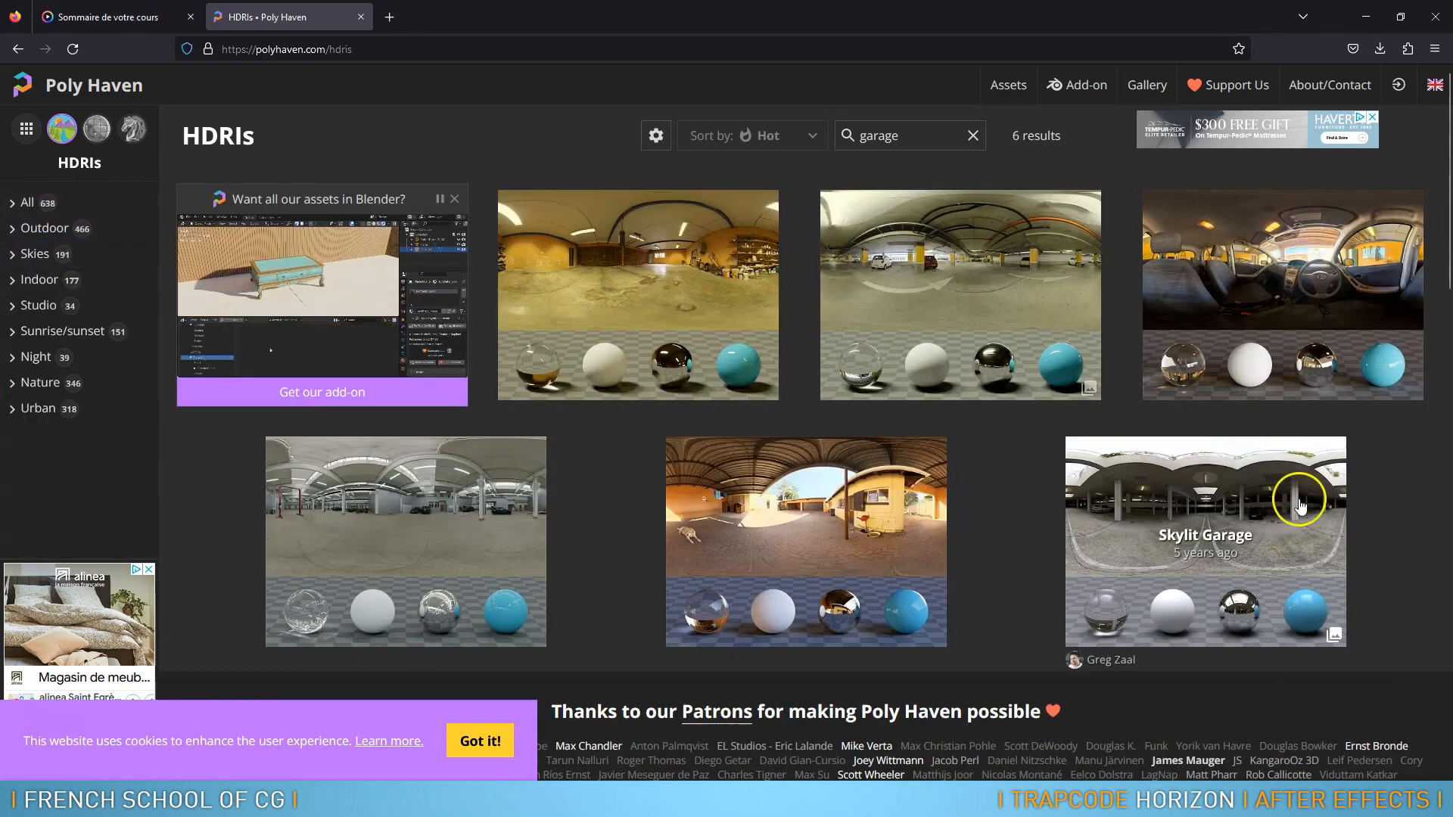
left_click(1199, 511)
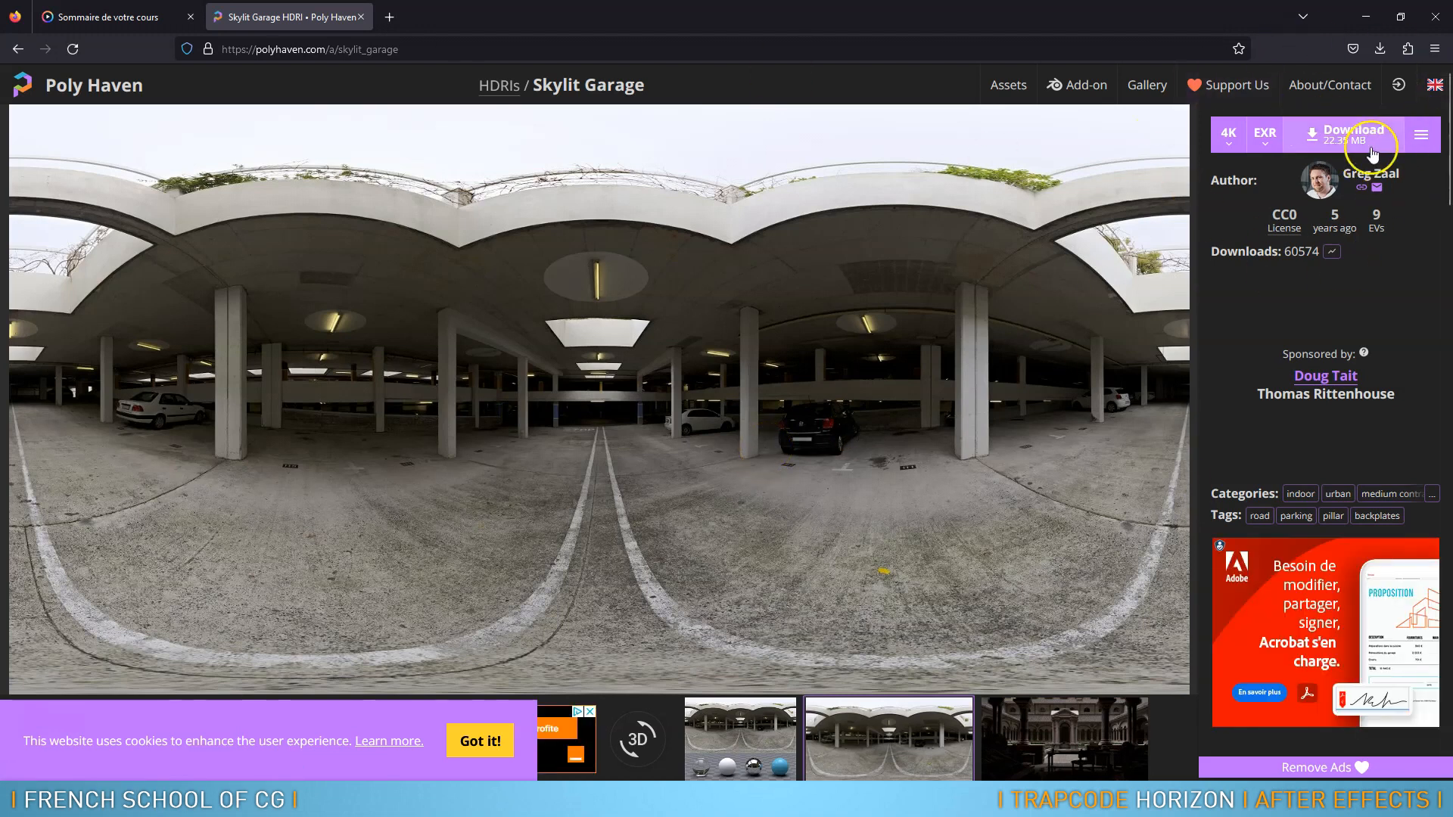
Download the Skylit Garage HDRI at 8K resolution in EXR format
left_click(1224, 132)
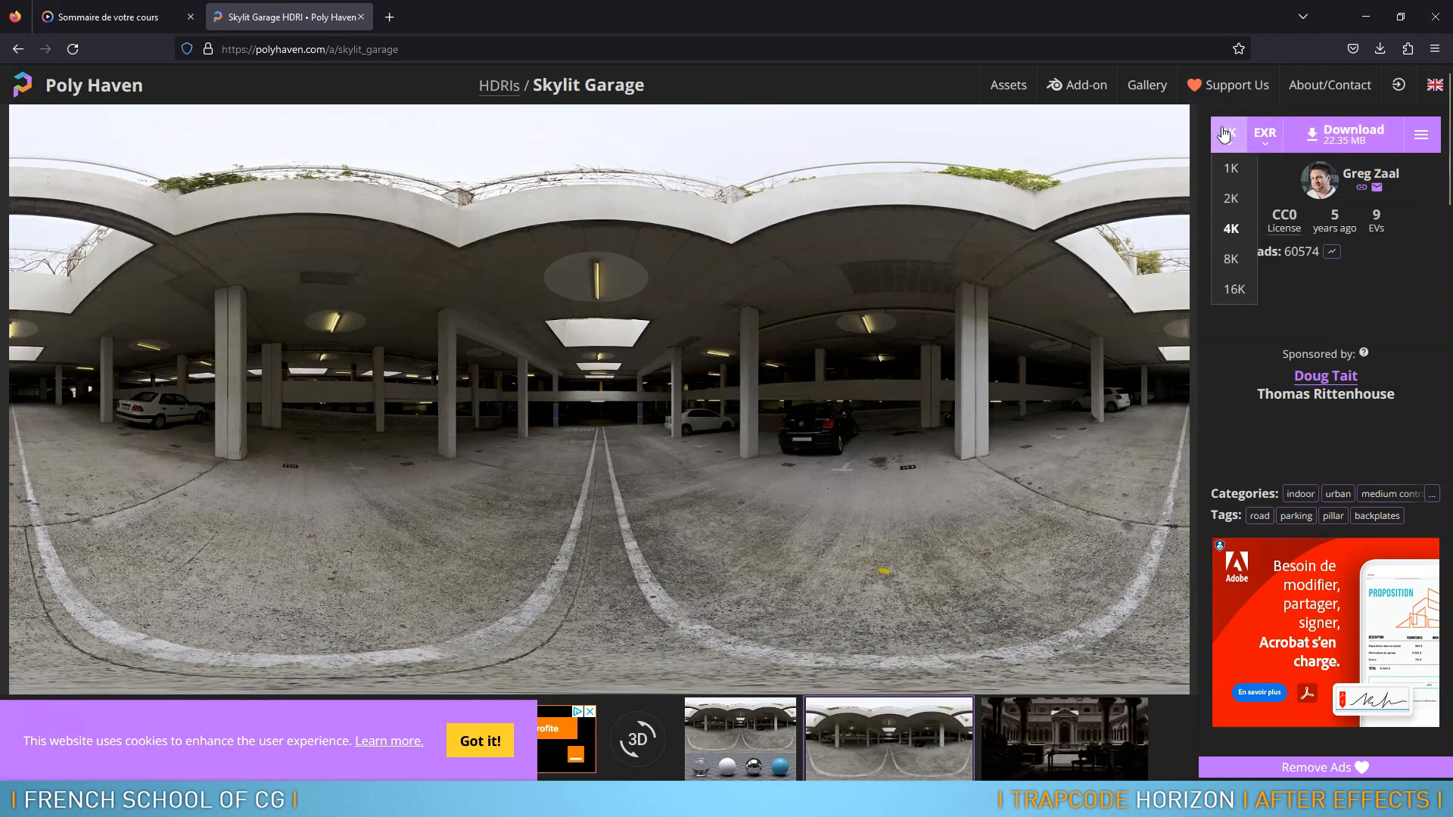
left_click(1230, 256)
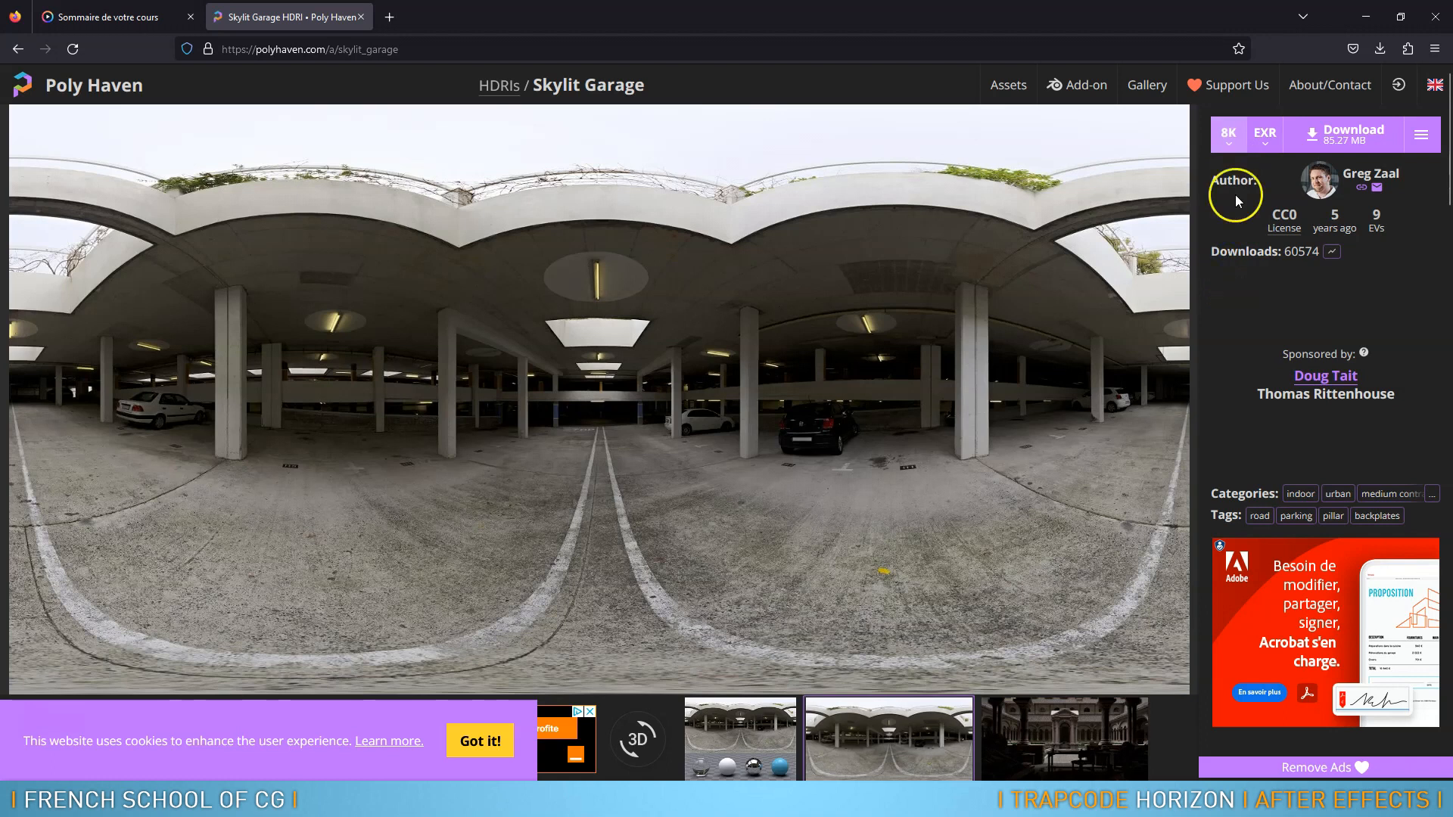
left_click(1267, 135)
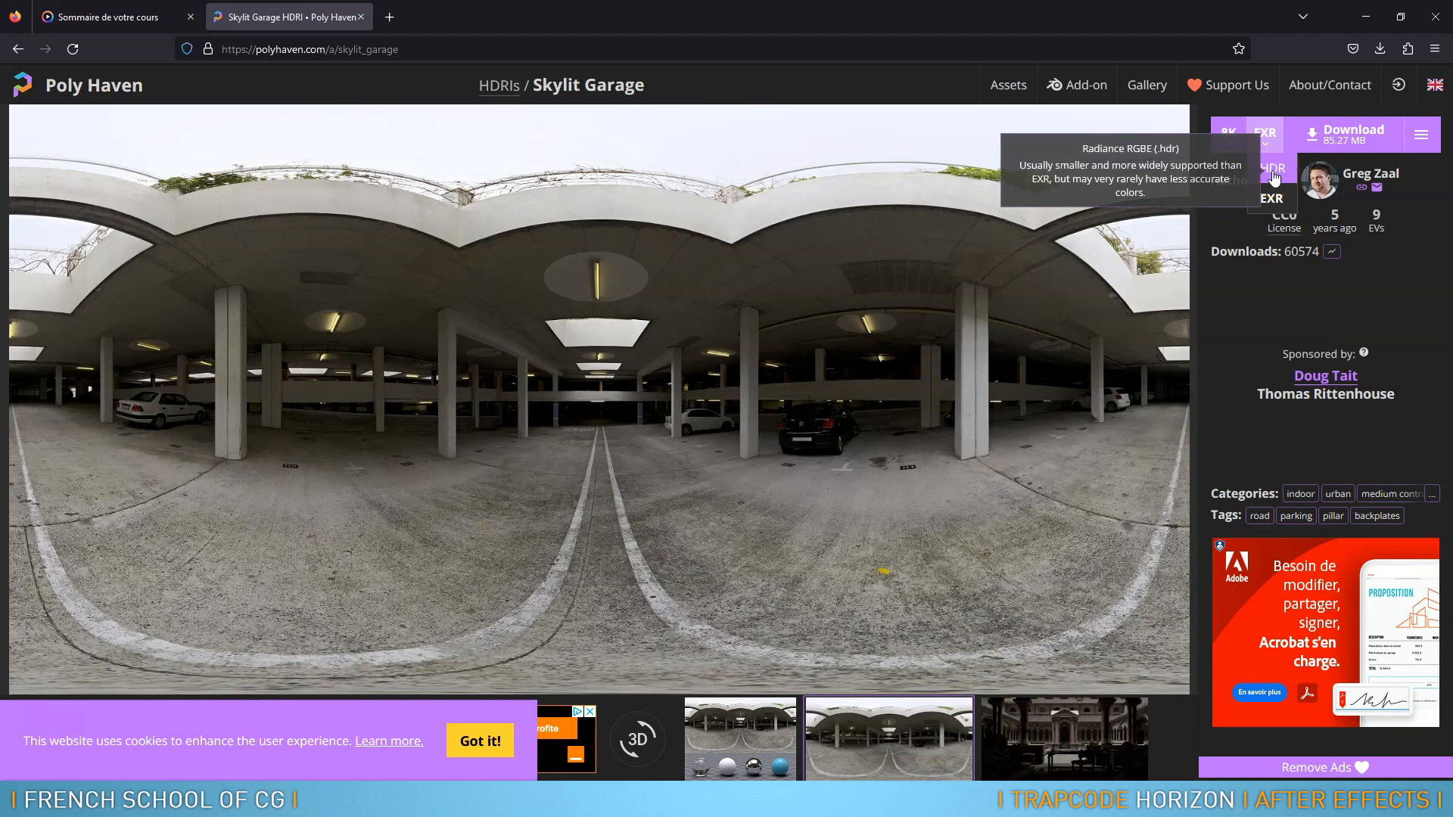
left_click(1273, 206)
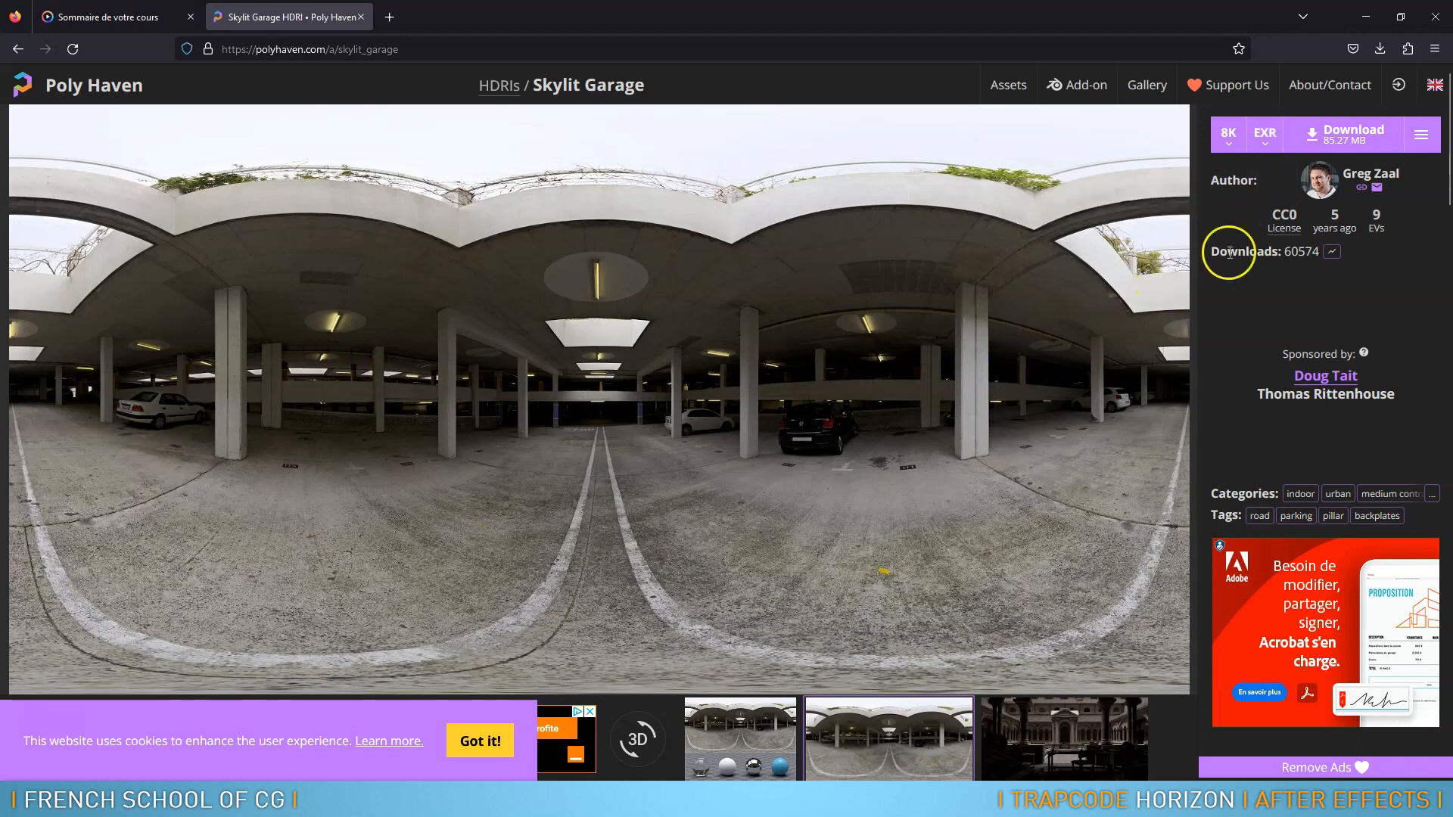
left_click(1369, 144)
left_click(1366, 138)
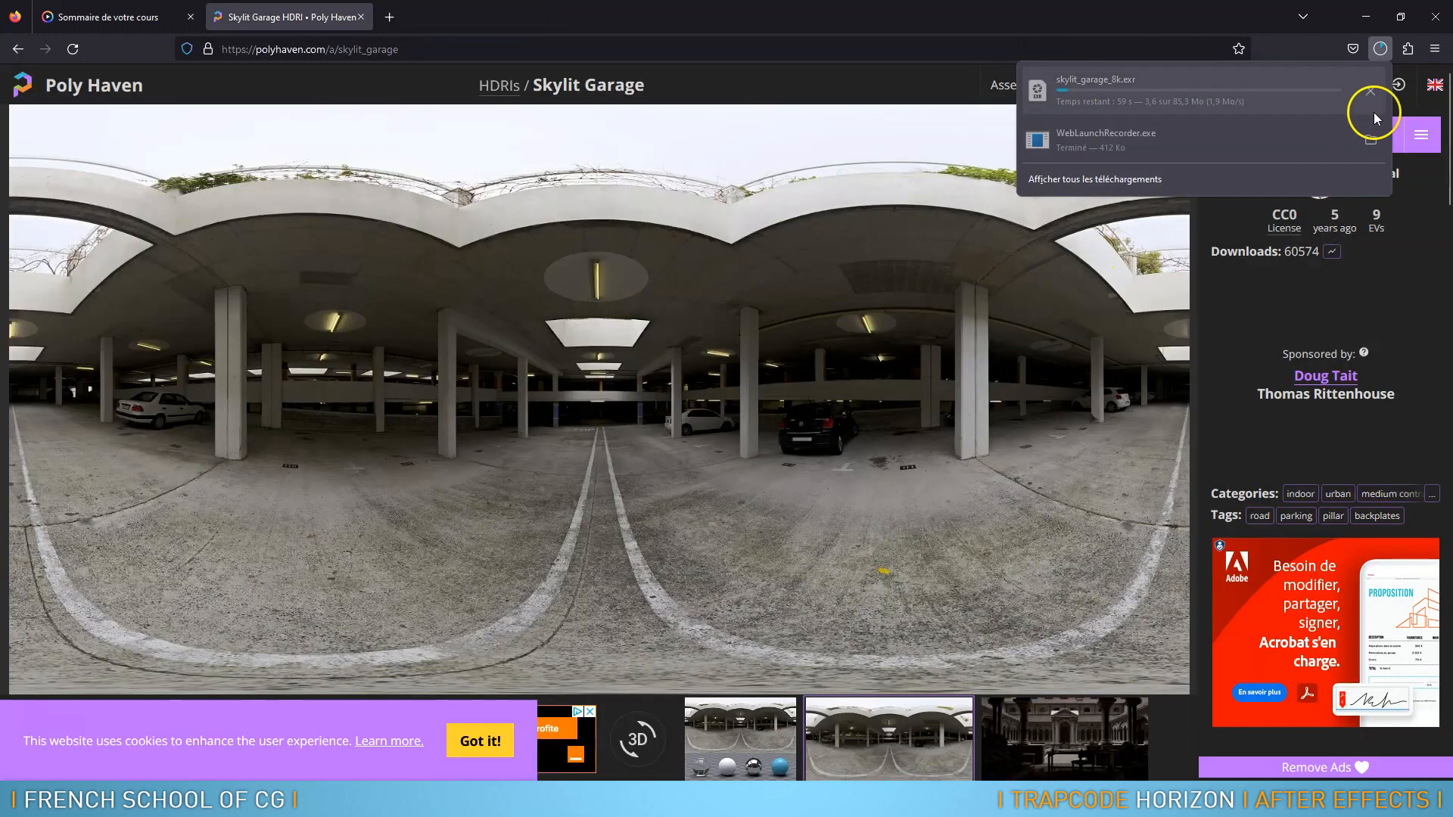
Show the full download list and reveal skylit_garage_8k.exr in its download folder
left_click(1382, 48)
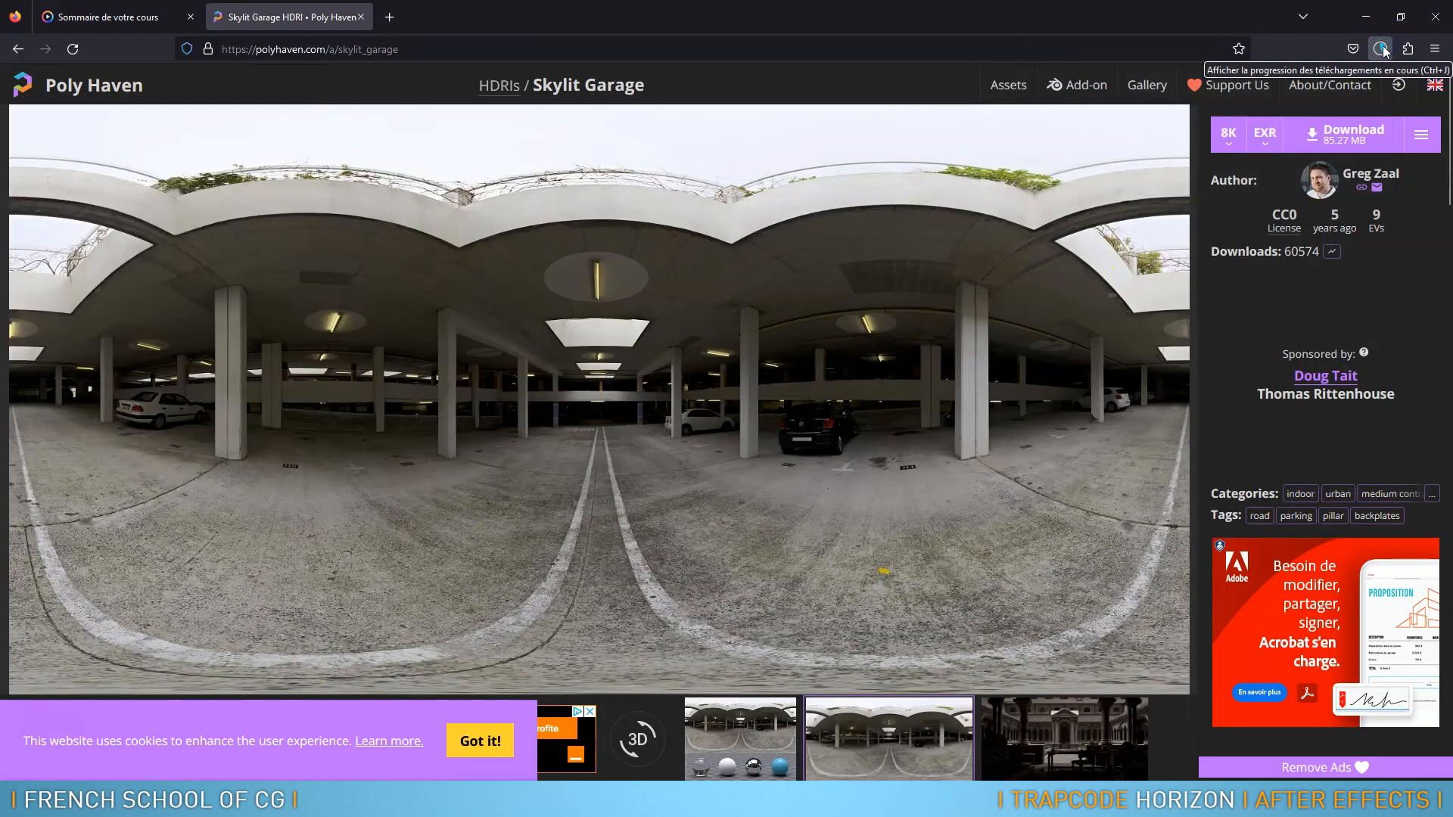
left_click(1382, 49)
left_click(1095, 179)
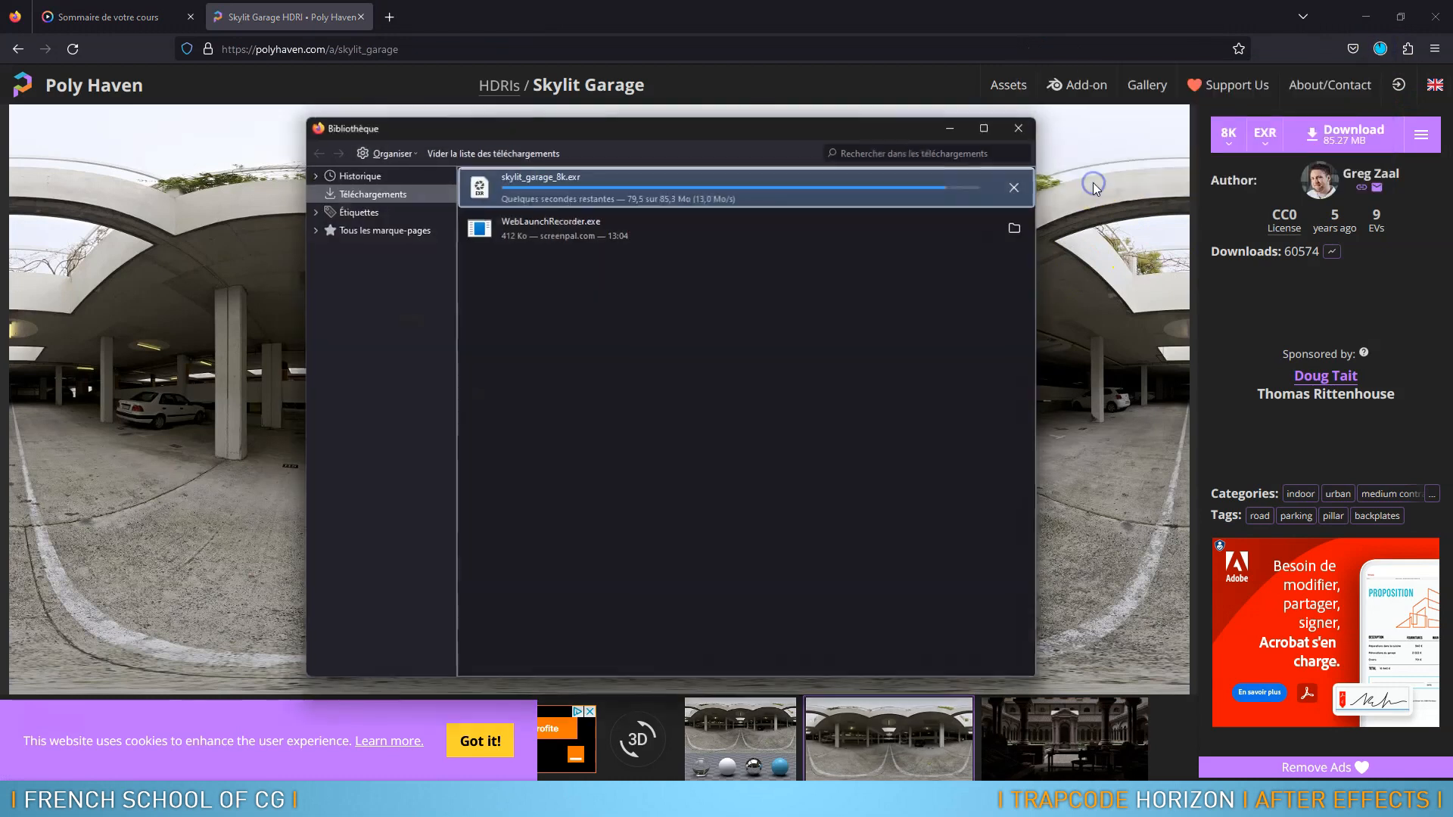
left_click(1015, 187)
Transfer skylit_garage_8k.exr from the downloads folder into the FDT folder of the 210-Trapcode_Horizon project
double_click(304, 181)
left_click(87, 333)
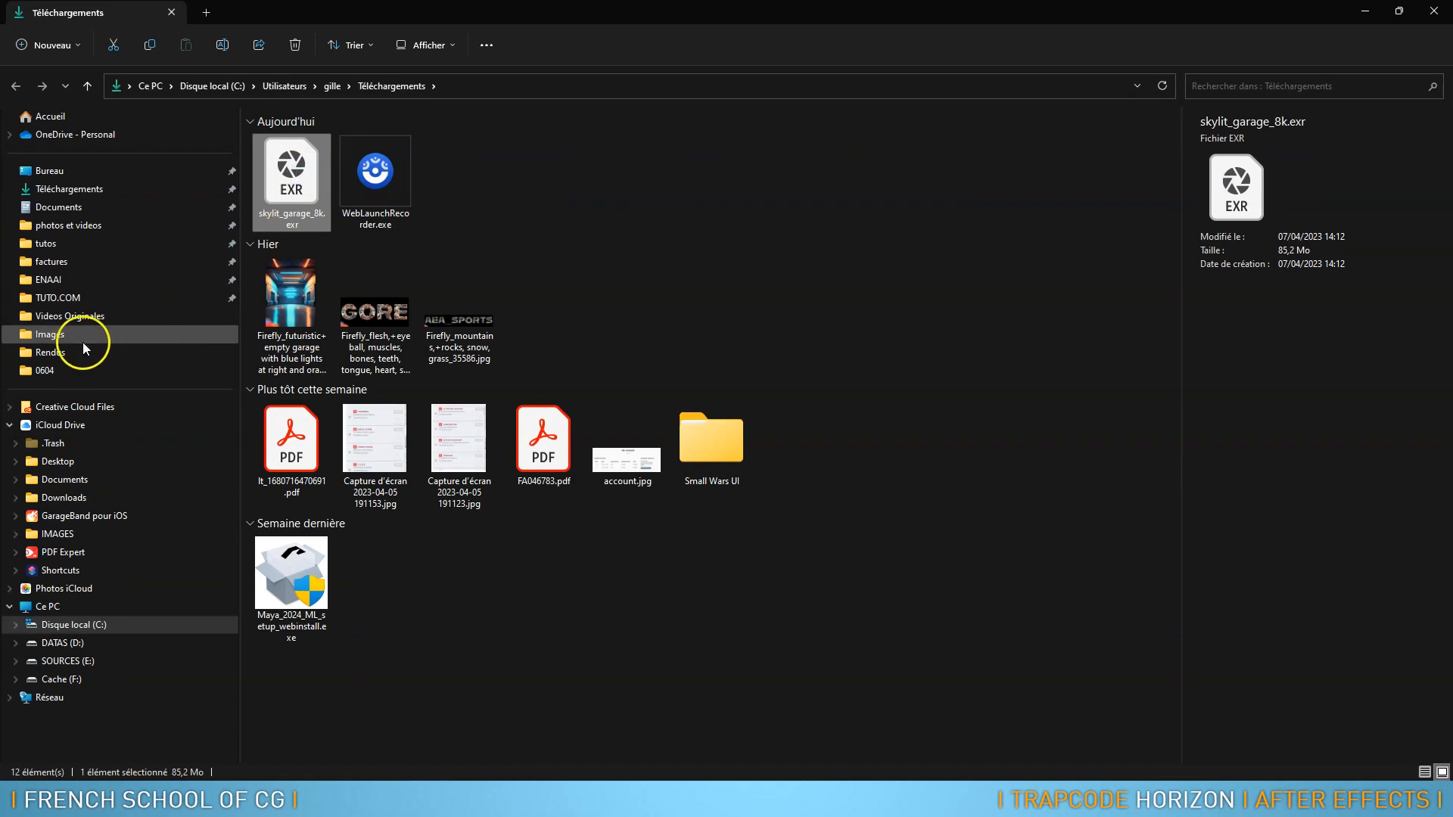
left_click(94, 316)
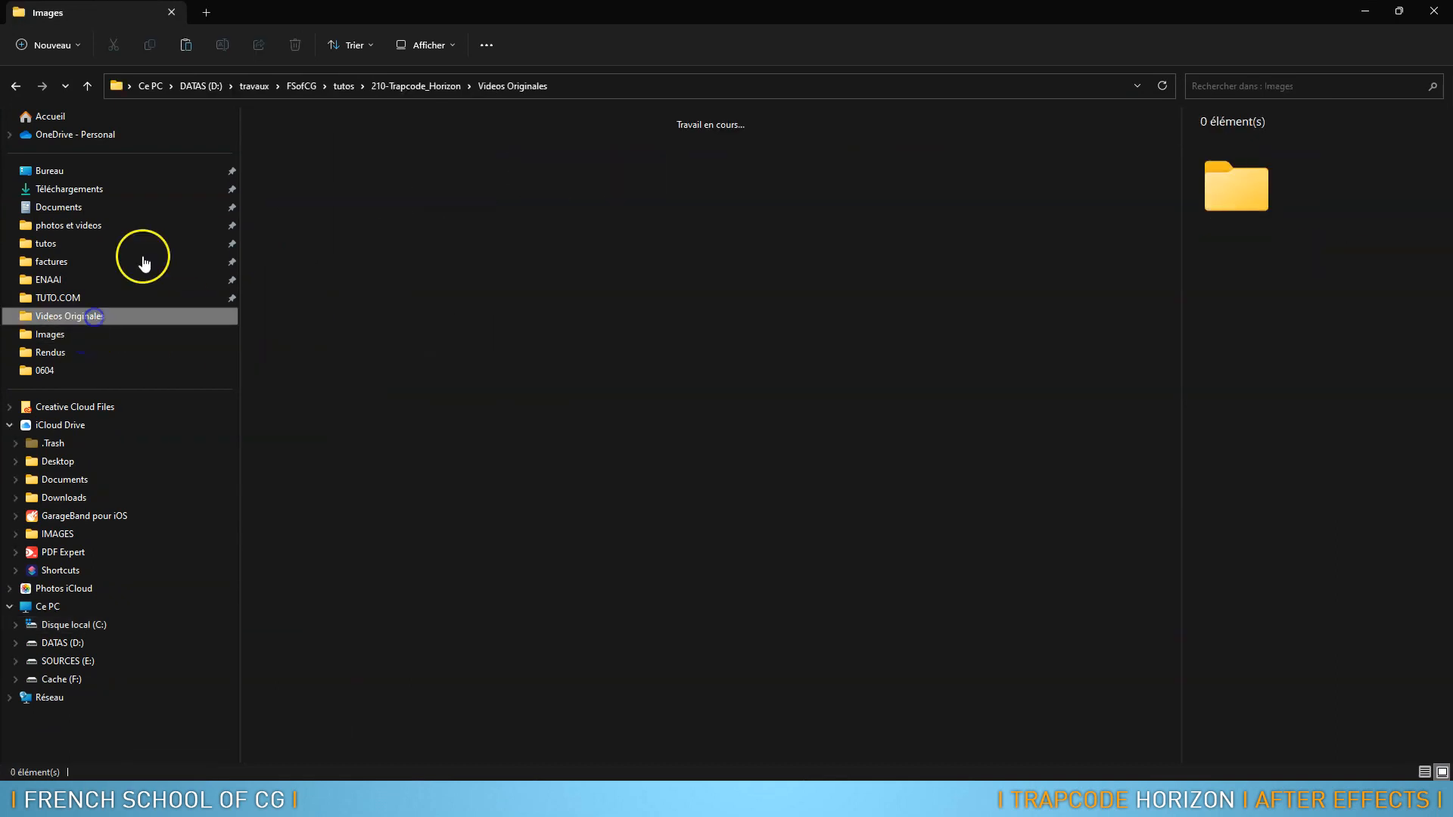
left_click(393, 86)
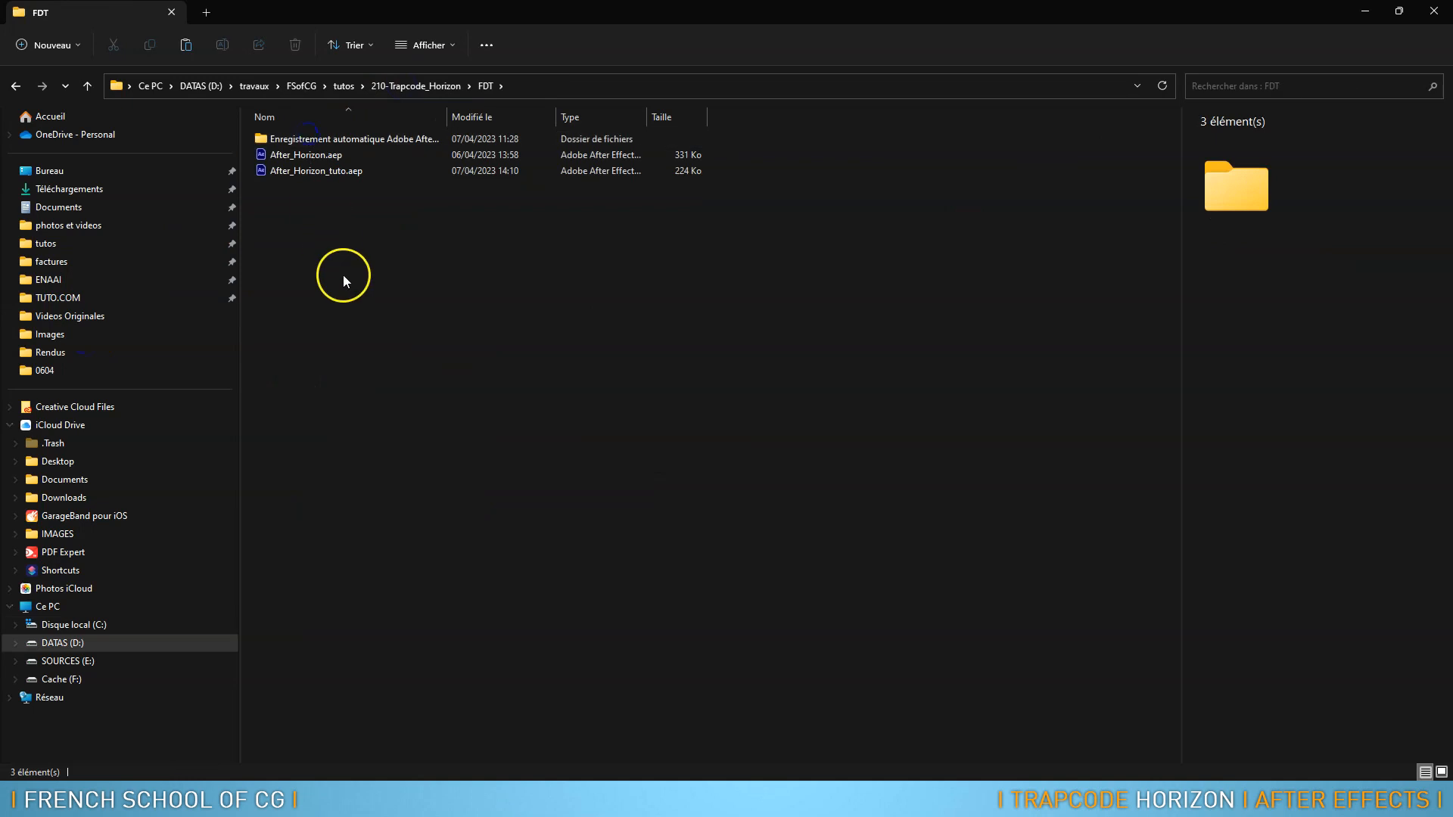
key("ctrl+v")
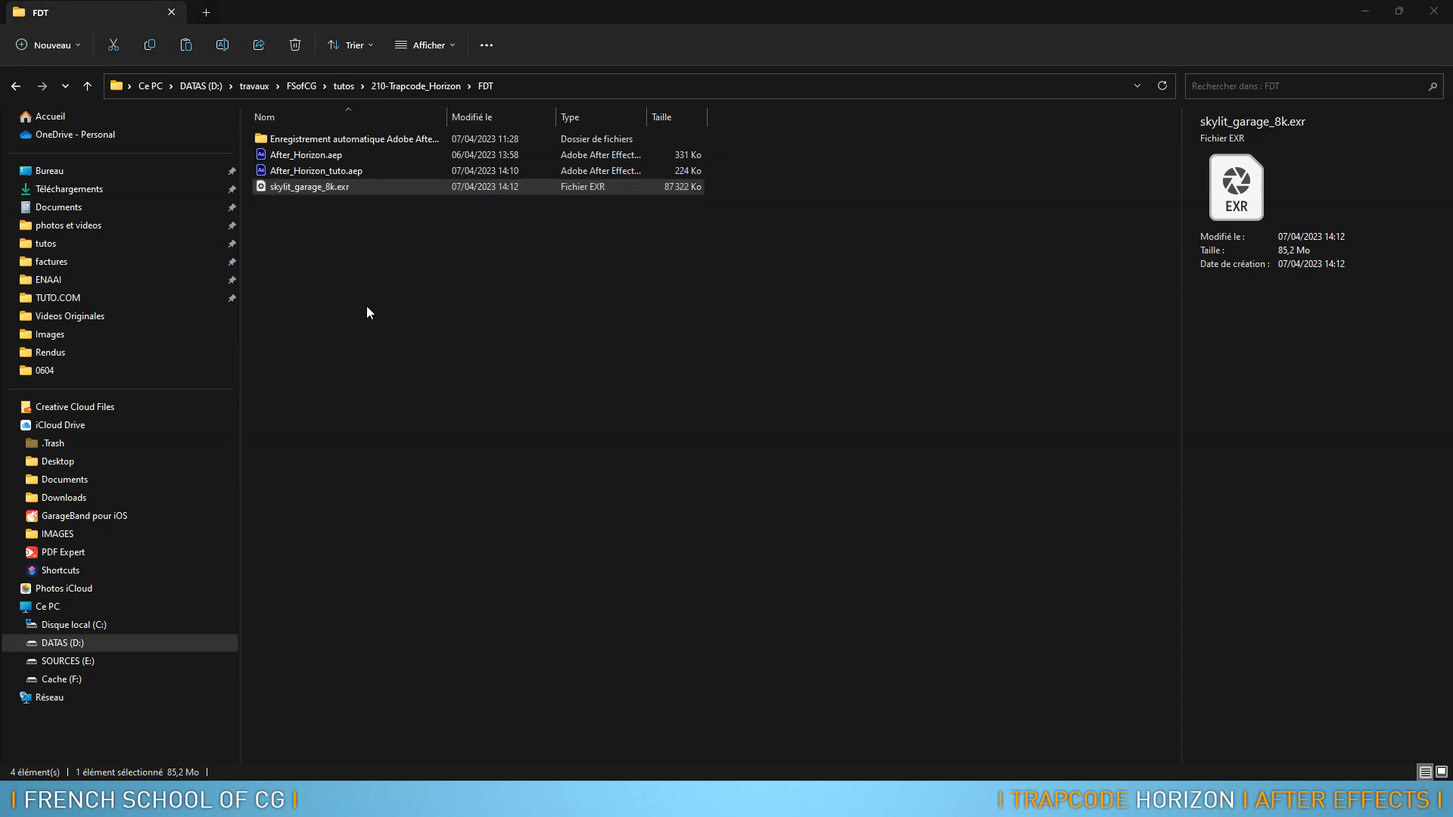
Switch back to After Effects and collapse the horizon text layer's properties in the timeline
key("alt+Tab")
key("alt+Tab")
key("alt+Tab")
key("alt+Tab")
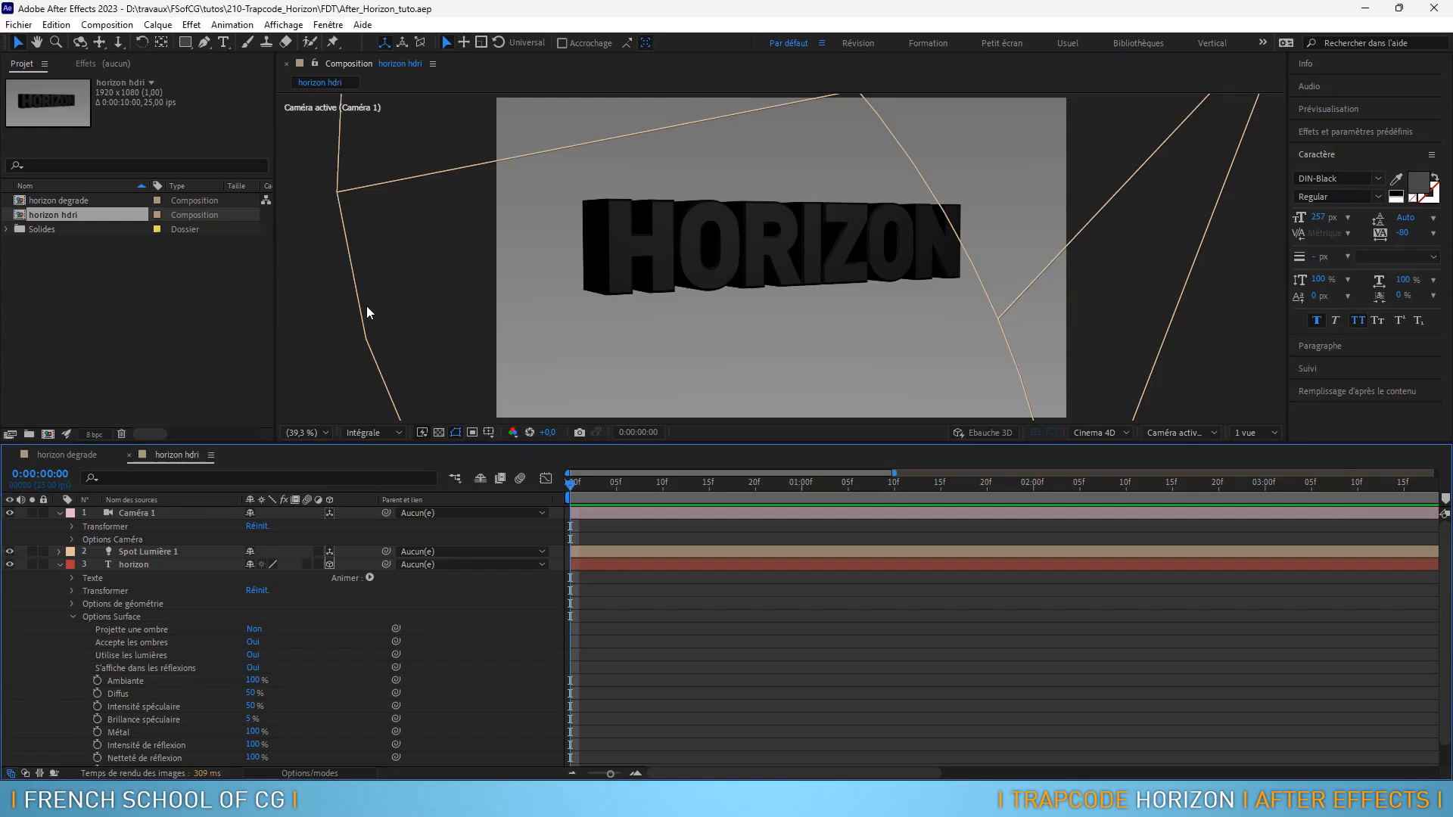
left_click(271, 688)
left_click(58, 565)
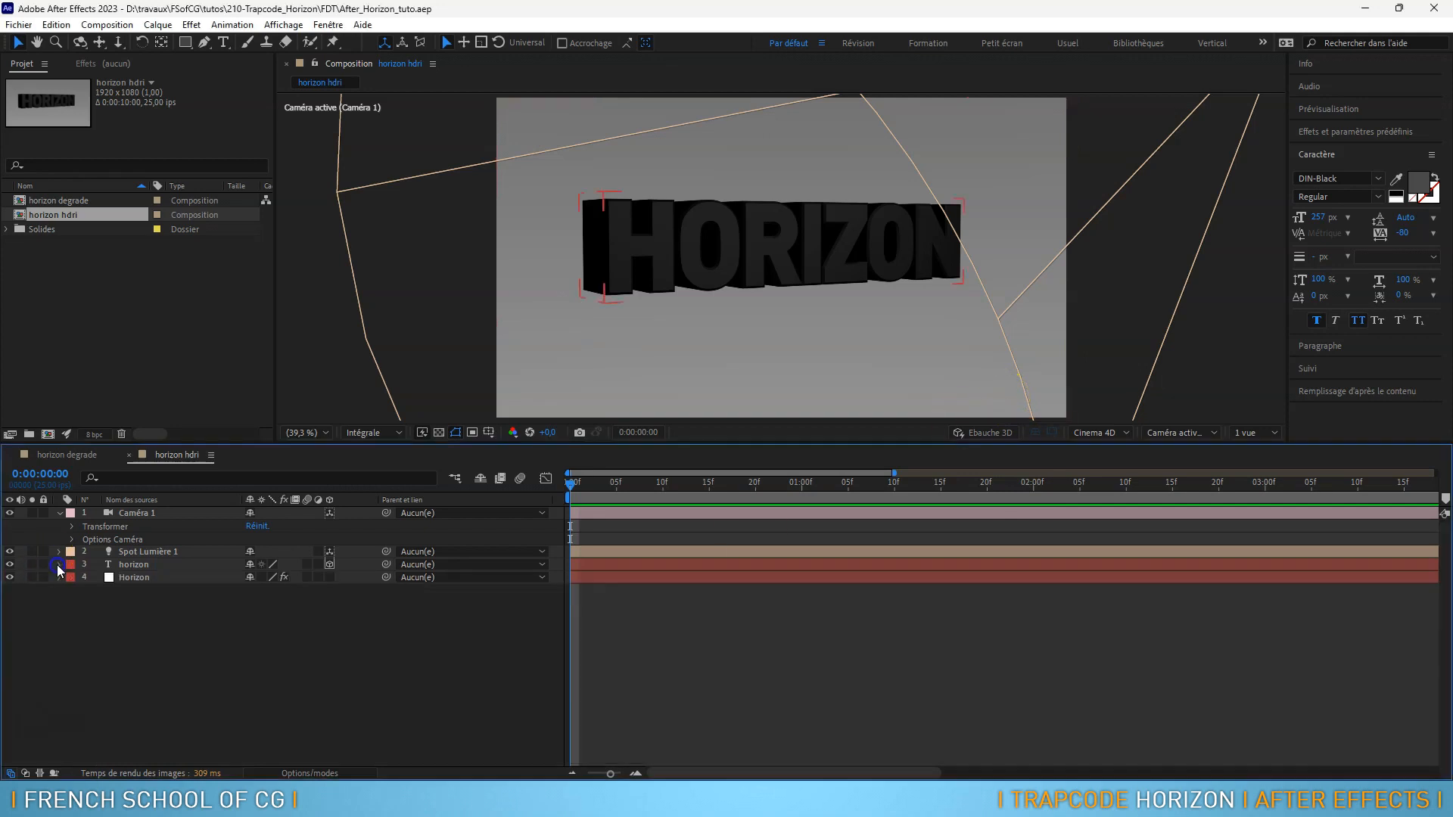
Start a file import into the project and browse up to the 210-Trapcode_Horizon folder
double_click(71, 266)
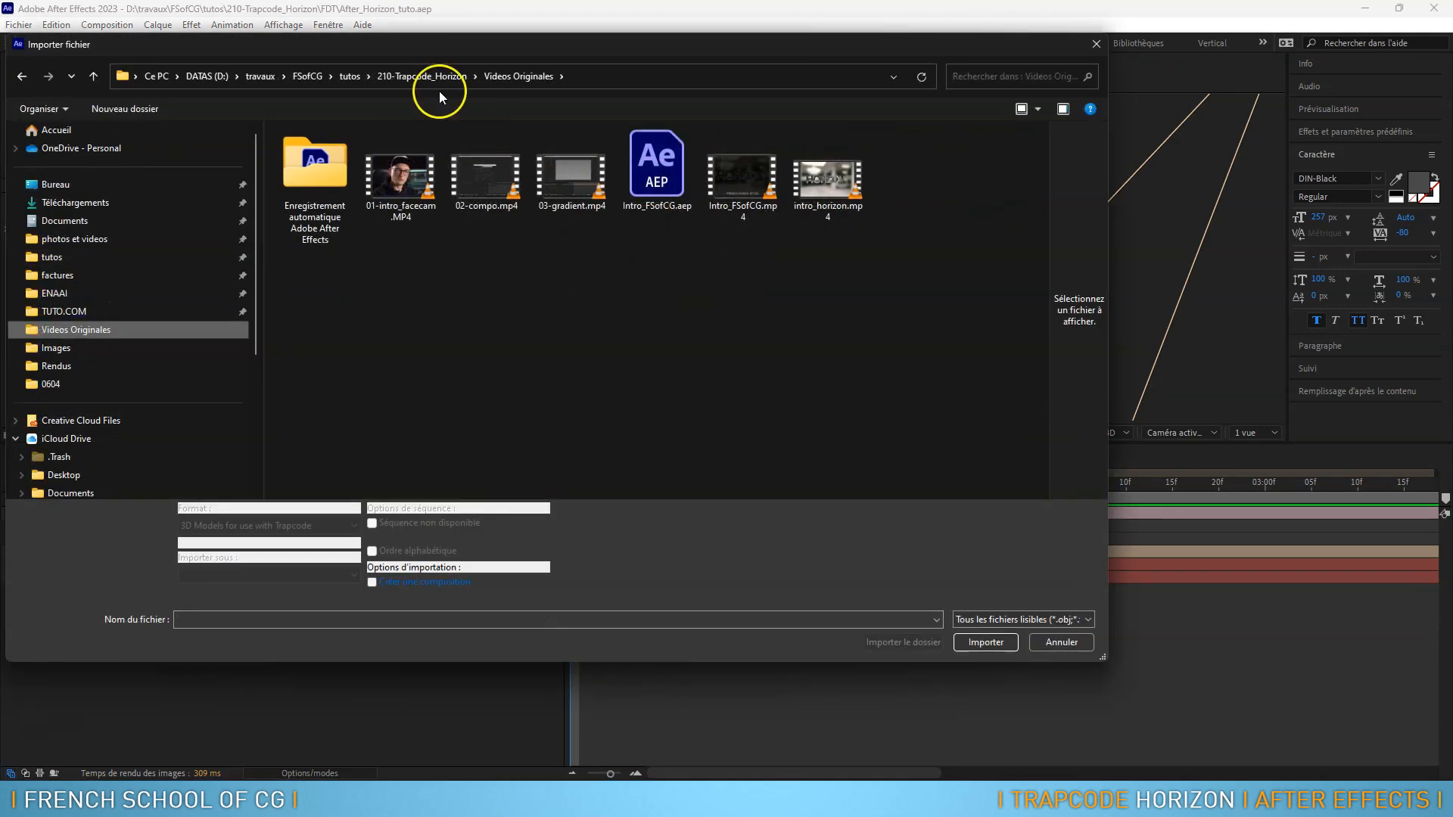
left_click(420, 79)
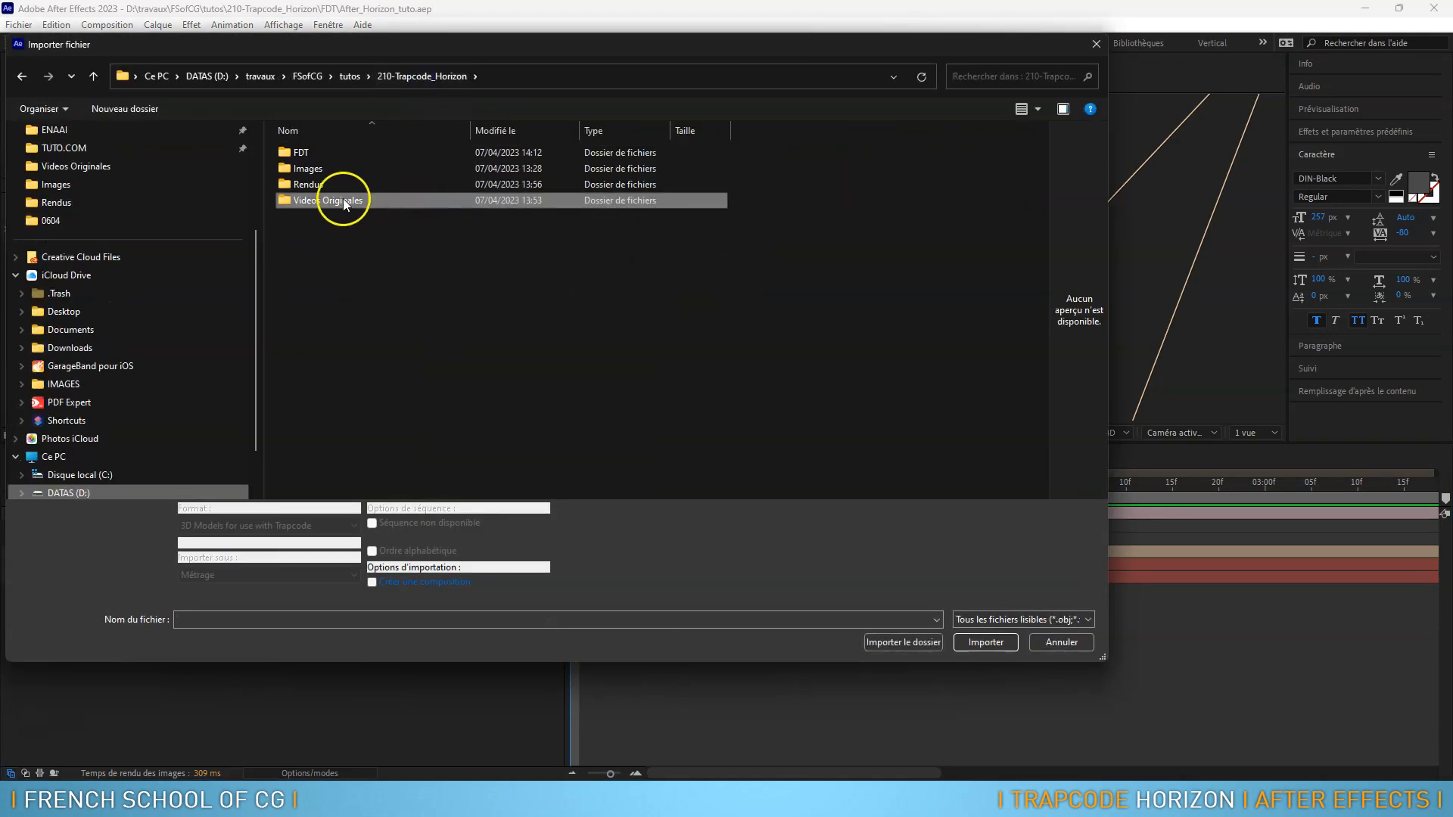
Import skylit_garage_8k.exr into the project and place it at the bottom of the horizon hdri composition's layer stack
left_click(310, 156)
double_click(310, 156)
double_click(316, 197)
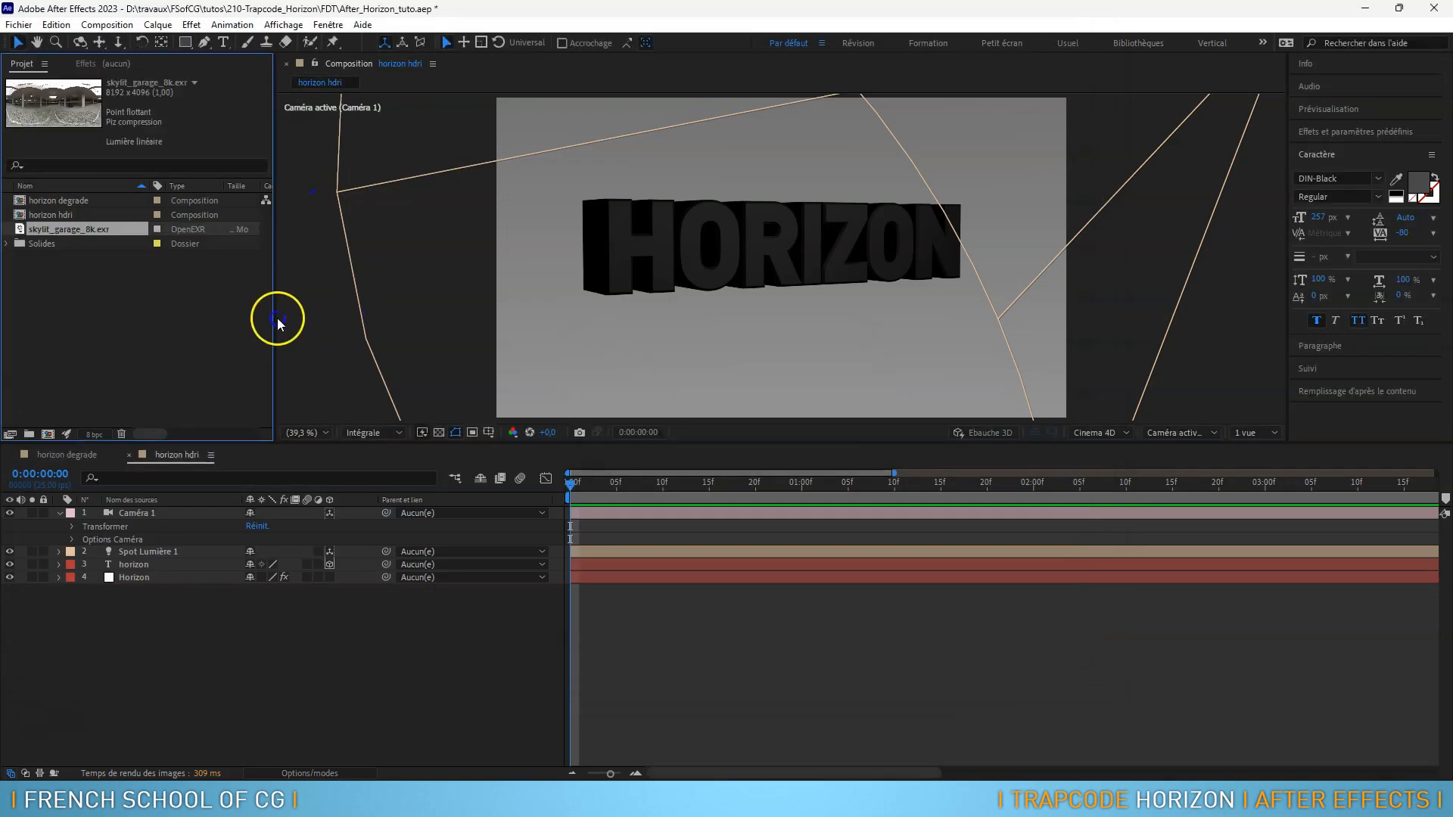
left_click_drag(72, 230, 153, 621)
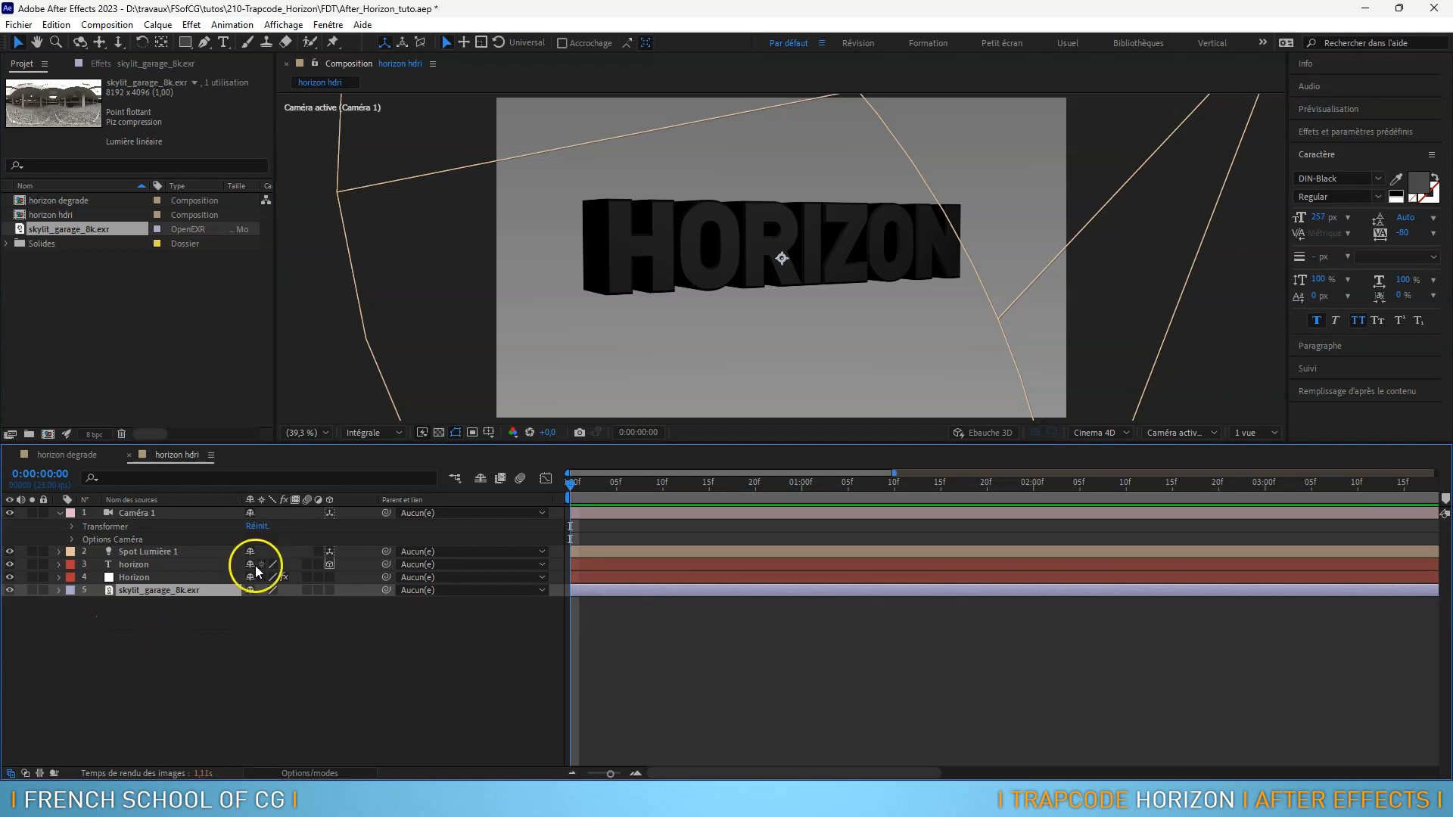
Hide the Horizon layer and convert the skylit_garage_8k.exr layer into an environment layer
left_click(9, 576)
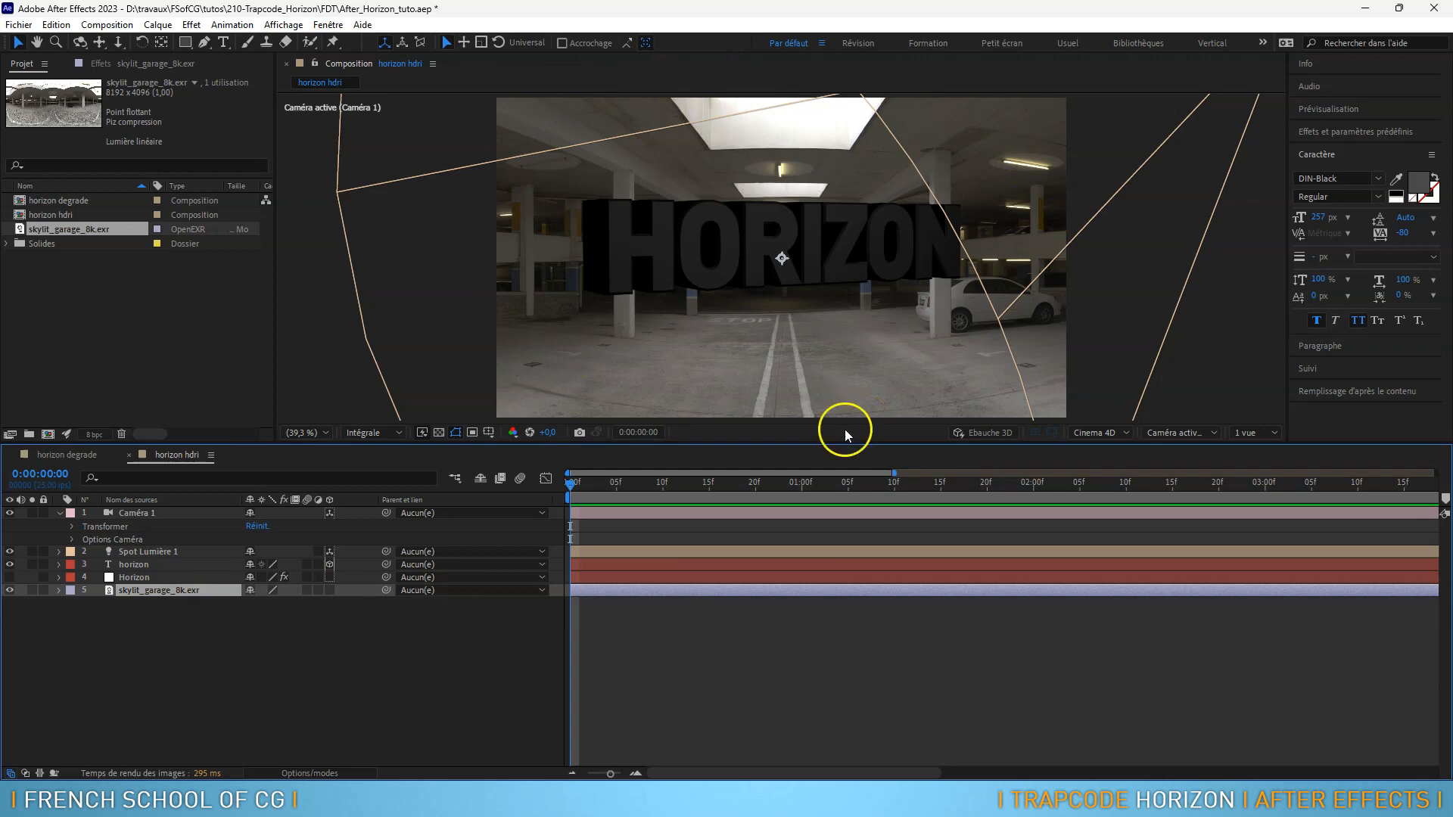
right_click(167, 588)
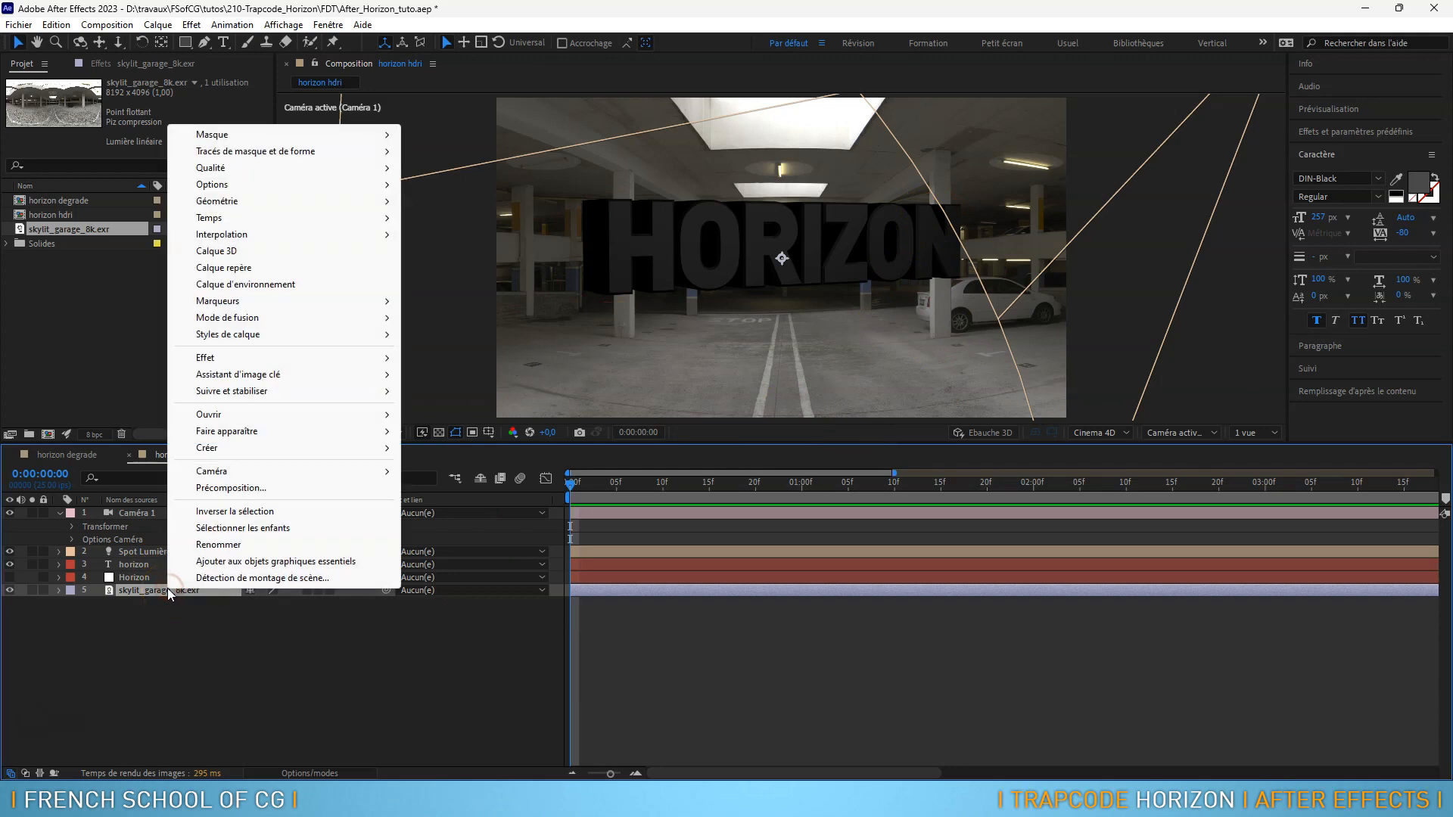
left_click(290, 285)
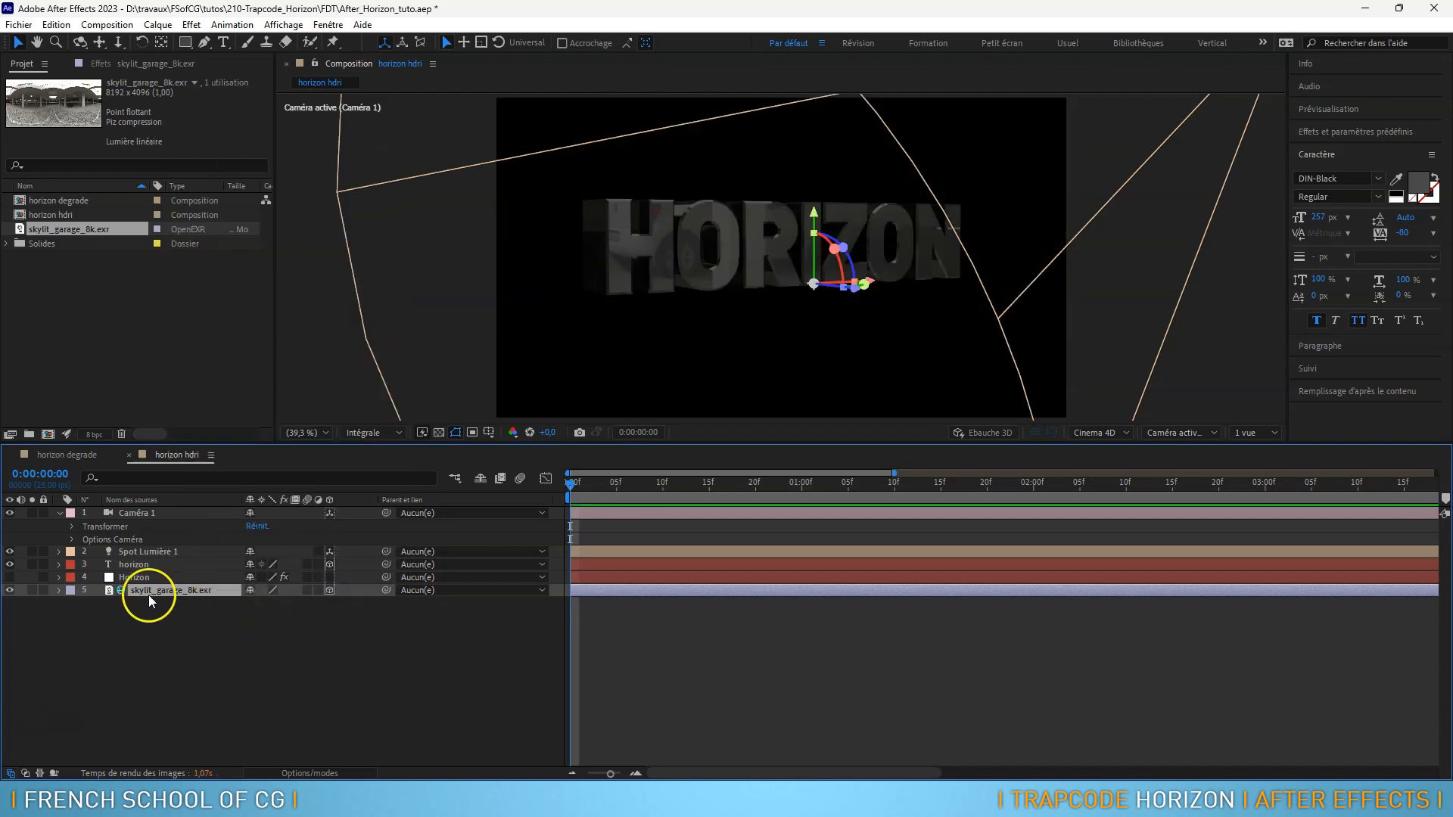
Orbit the camera to inspect the garage reflections on the HORIZON text and expand the environment layer's rotation and opacity options
left_click_drag(806, 341, 743, 357)
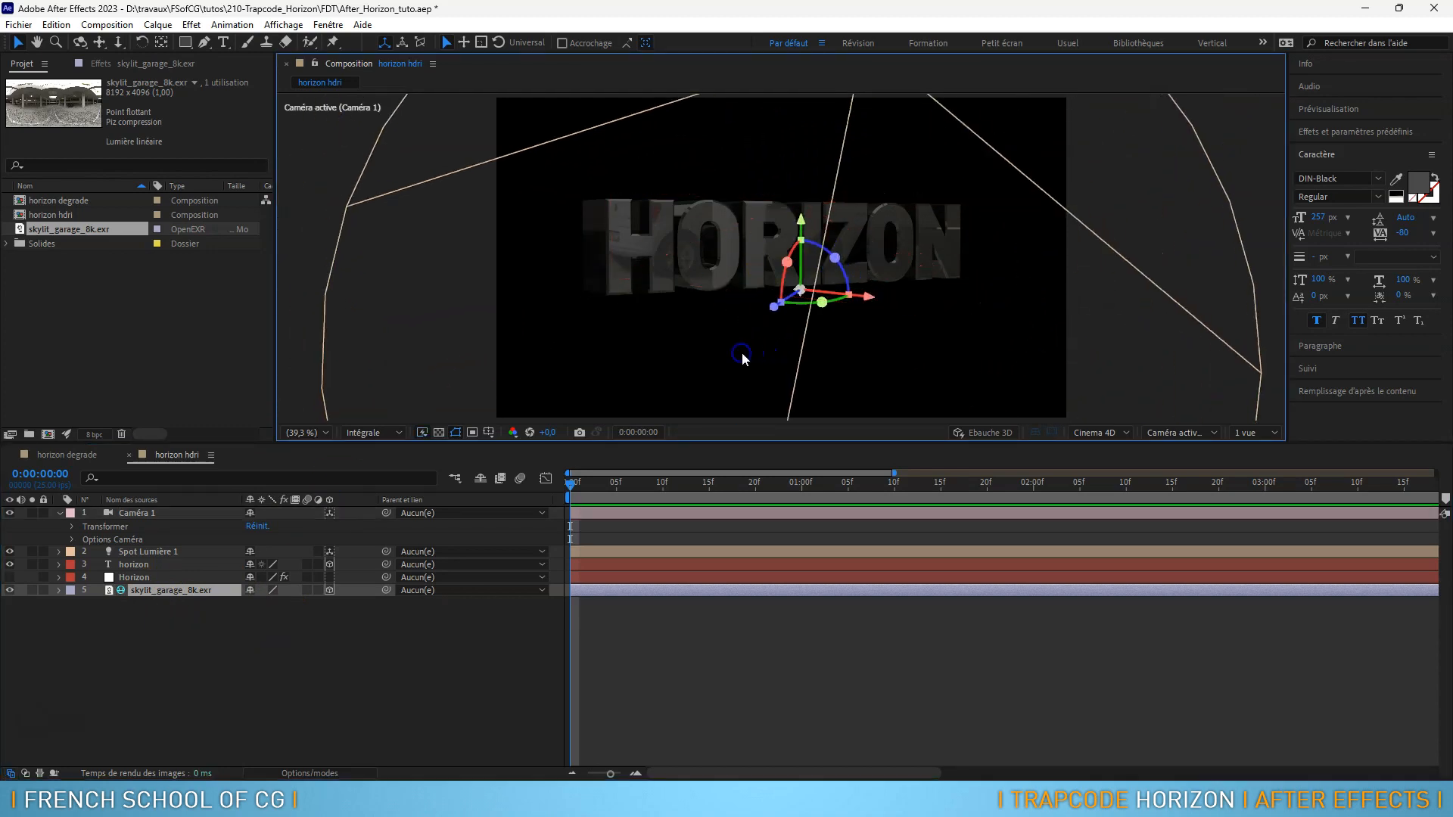
left_click_drag(737, 275, 842, 317)
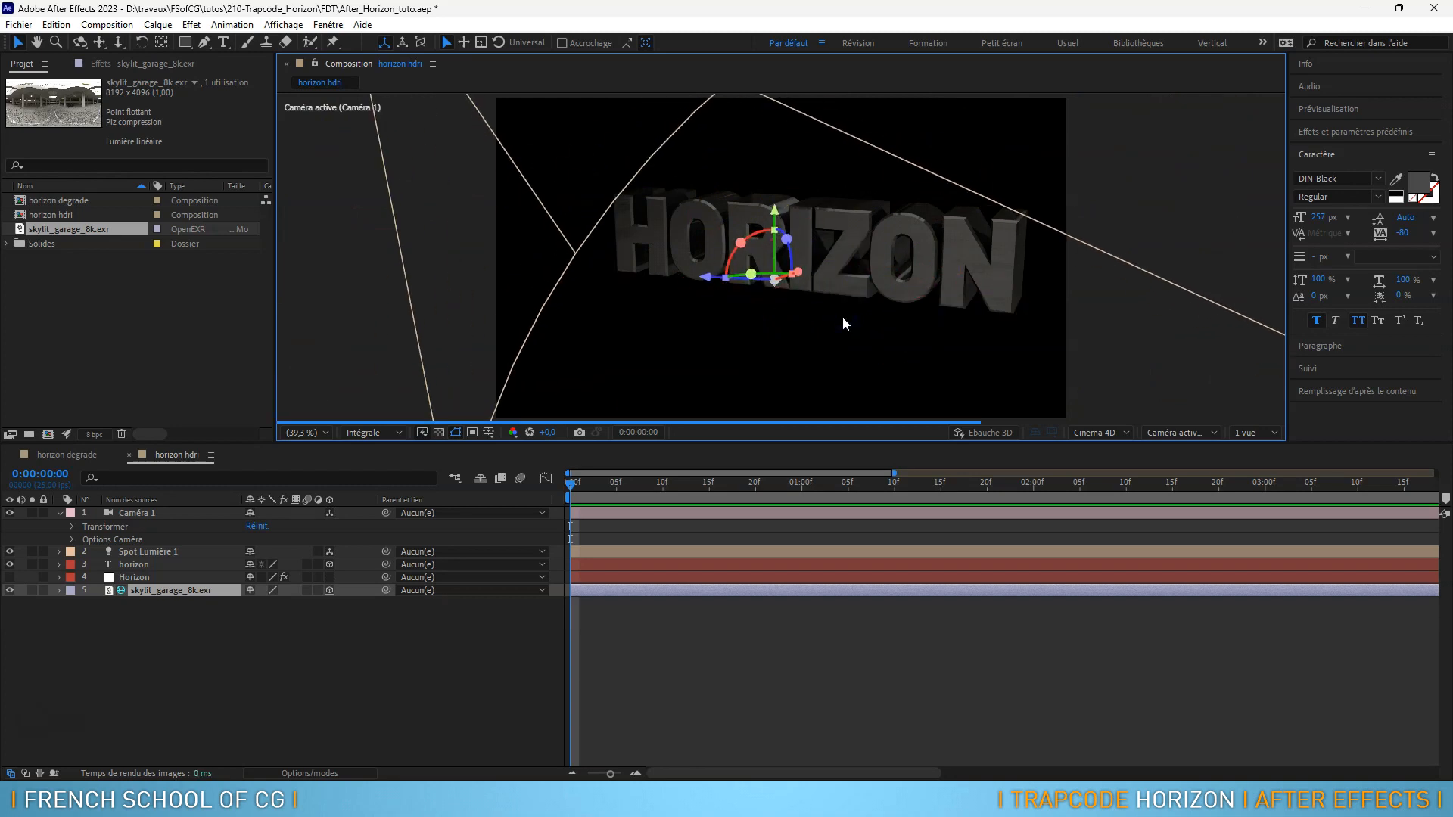
left_click_drag(915, 315, 830, 318)
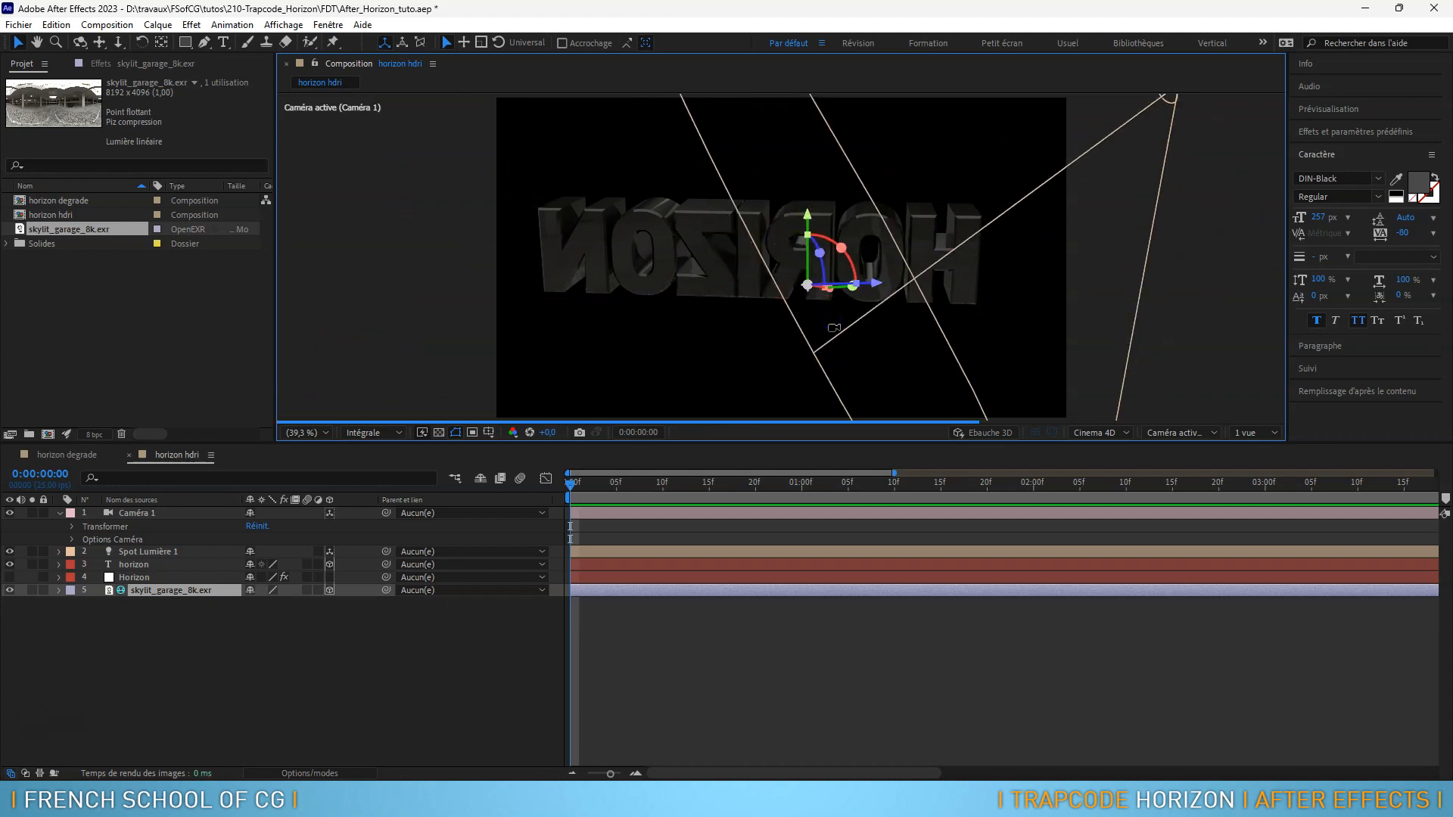
left_click_drag(729, 318, 762, 331)
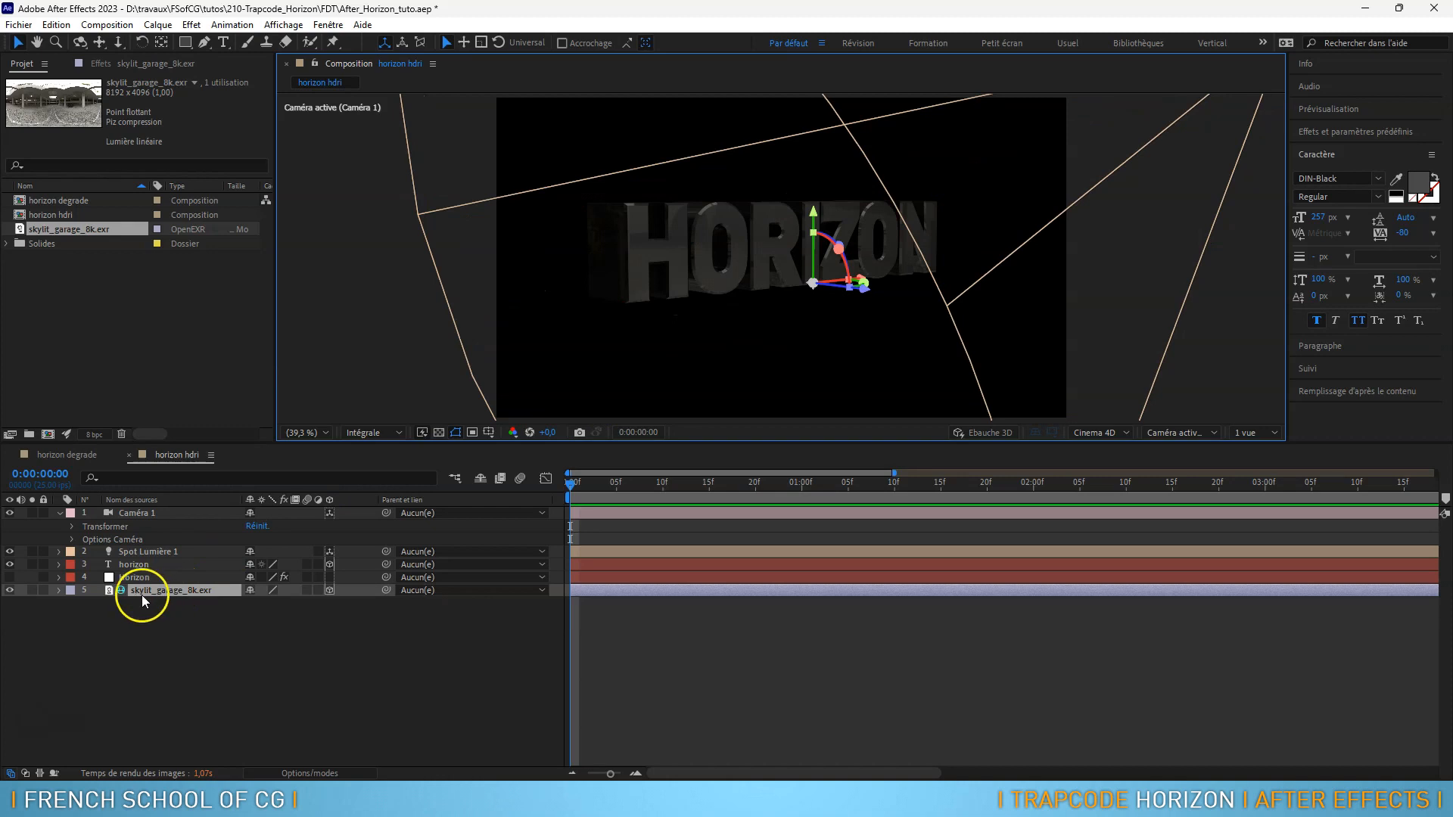
left_click(123, 590)
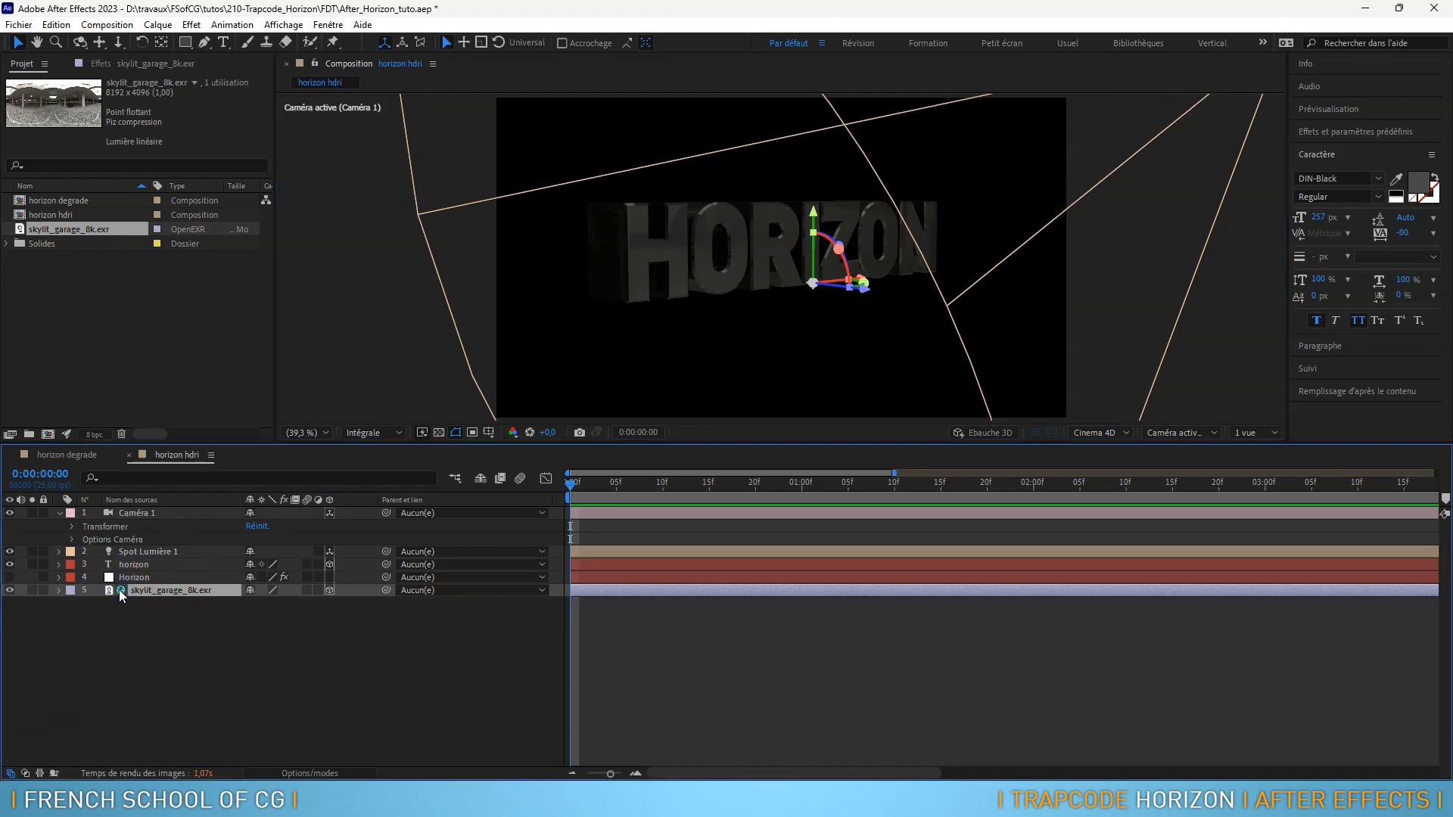
left_click(58, 591)
left_click(72, 604)
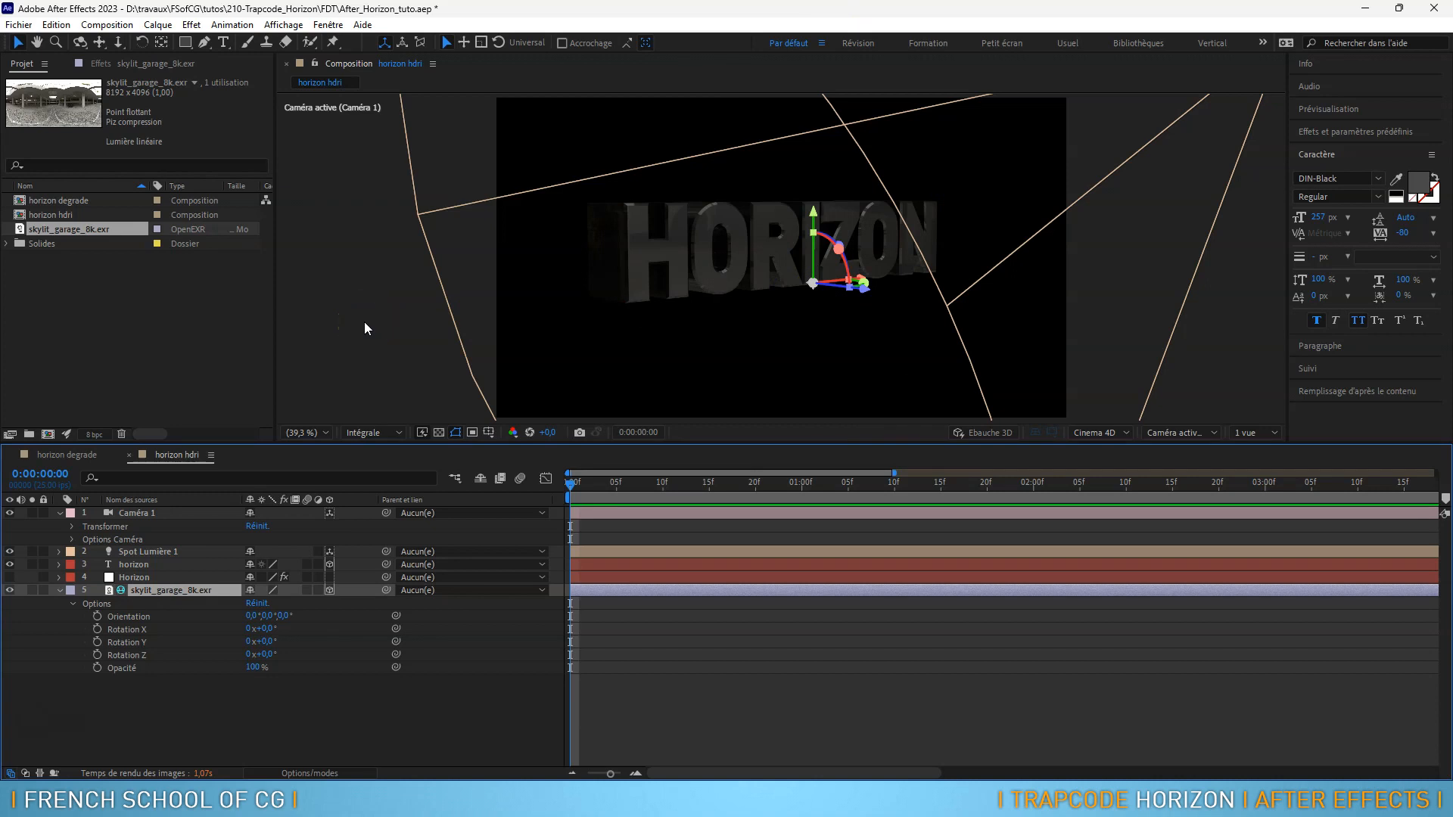
Show the Horizon layer again and set its effect's Image Map layer to skylit_garage_8k.exr
left_click(144, 577)
left_click(10, 577)
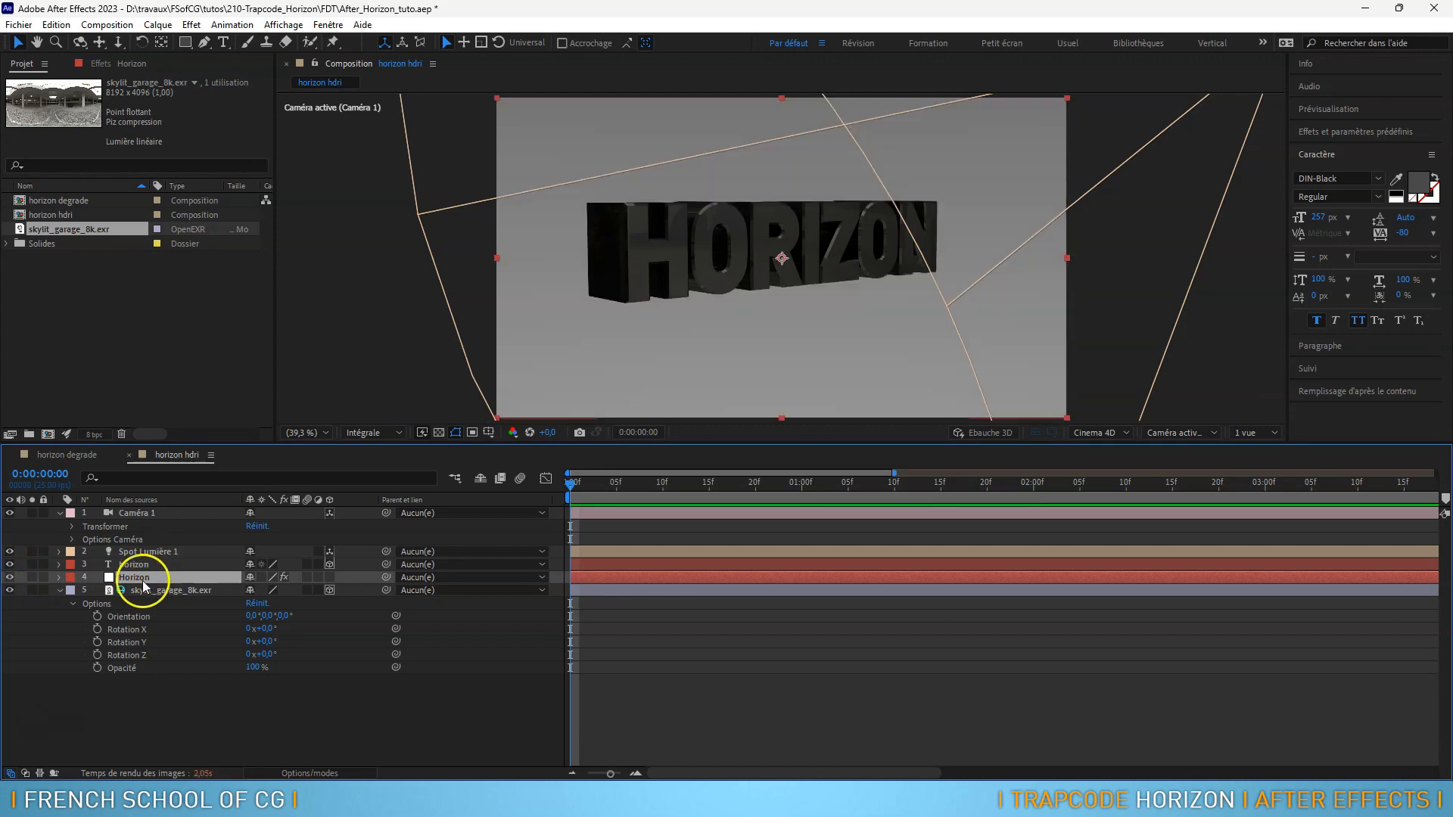
left_click(143, 62)
left_click(21, 171)
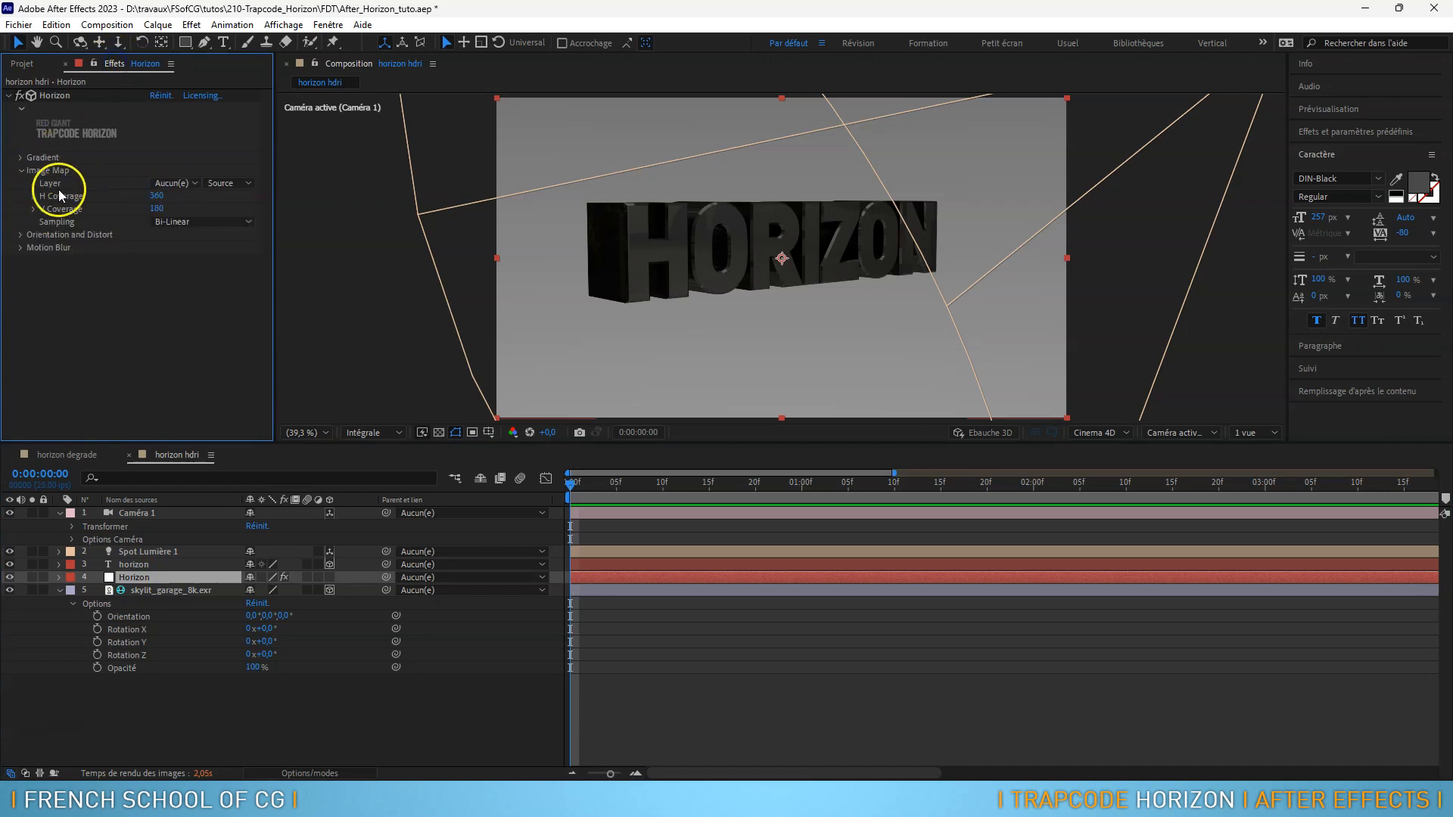
left_click(173, 183)
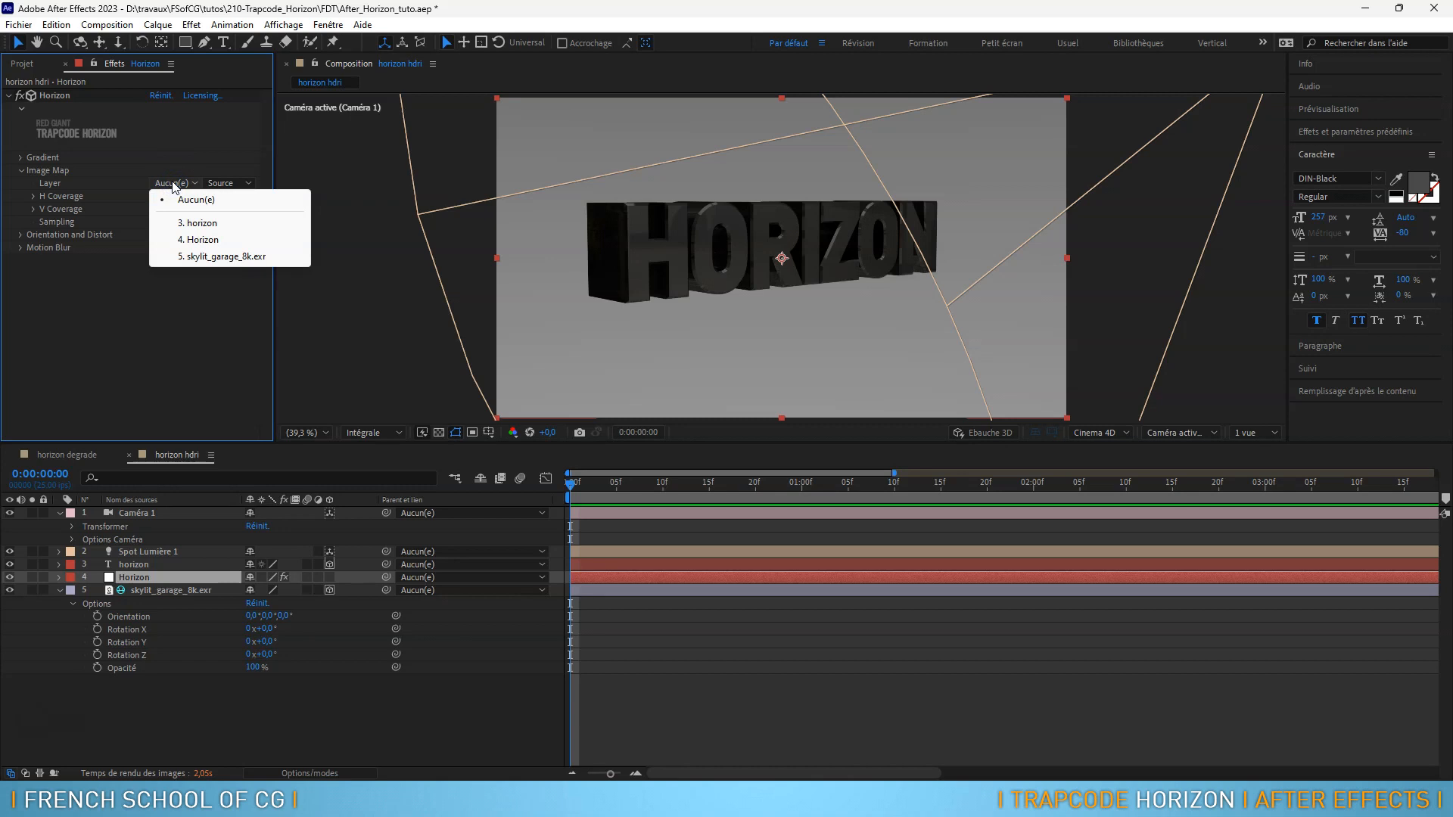
left_click(217, 257)
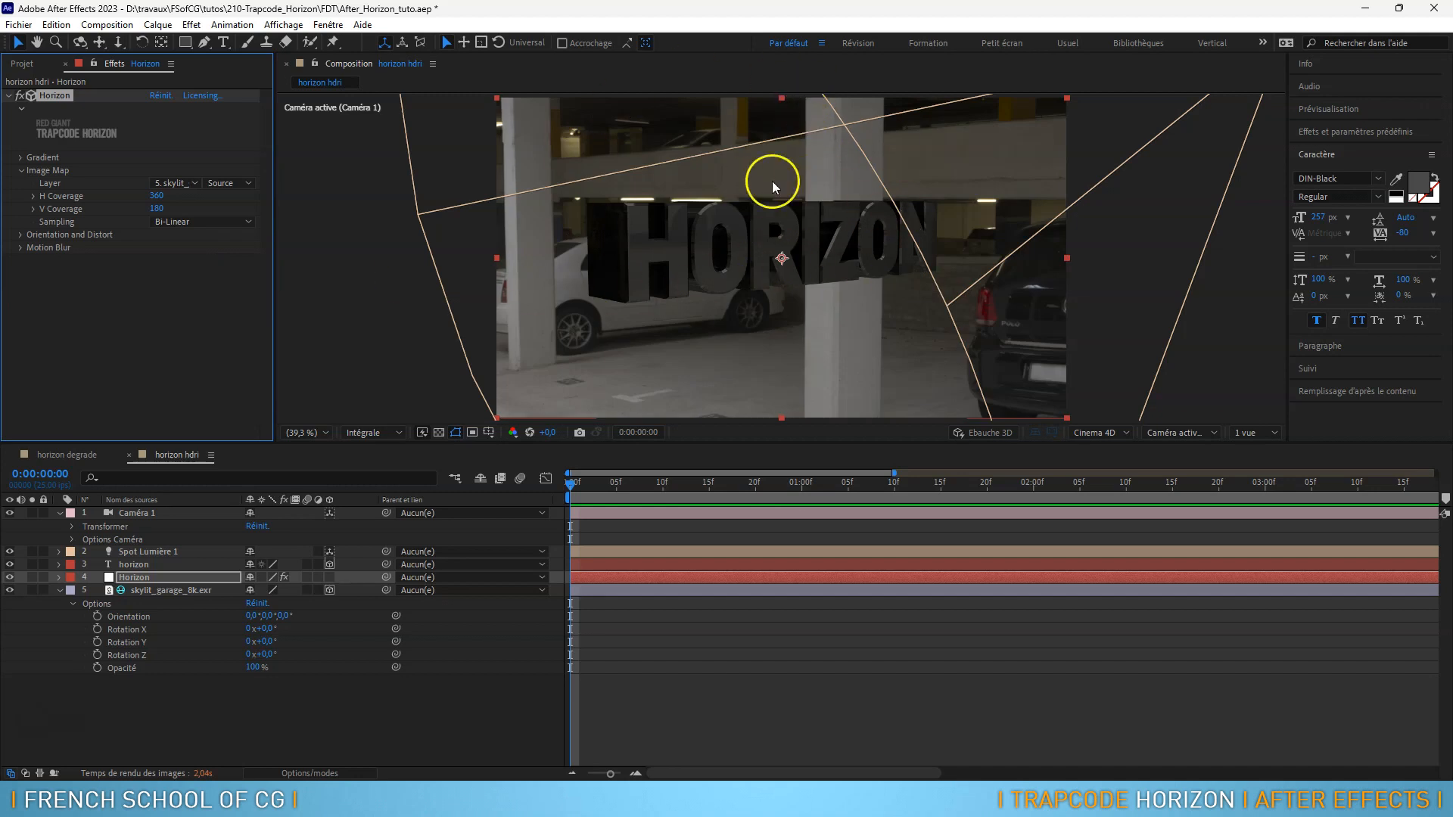
Orbit the camera around the HORIZON text to examine the garage background and reflections, with 3D draft mode enabled for faster preview
left_click_drag(785, 328, 736, 326)
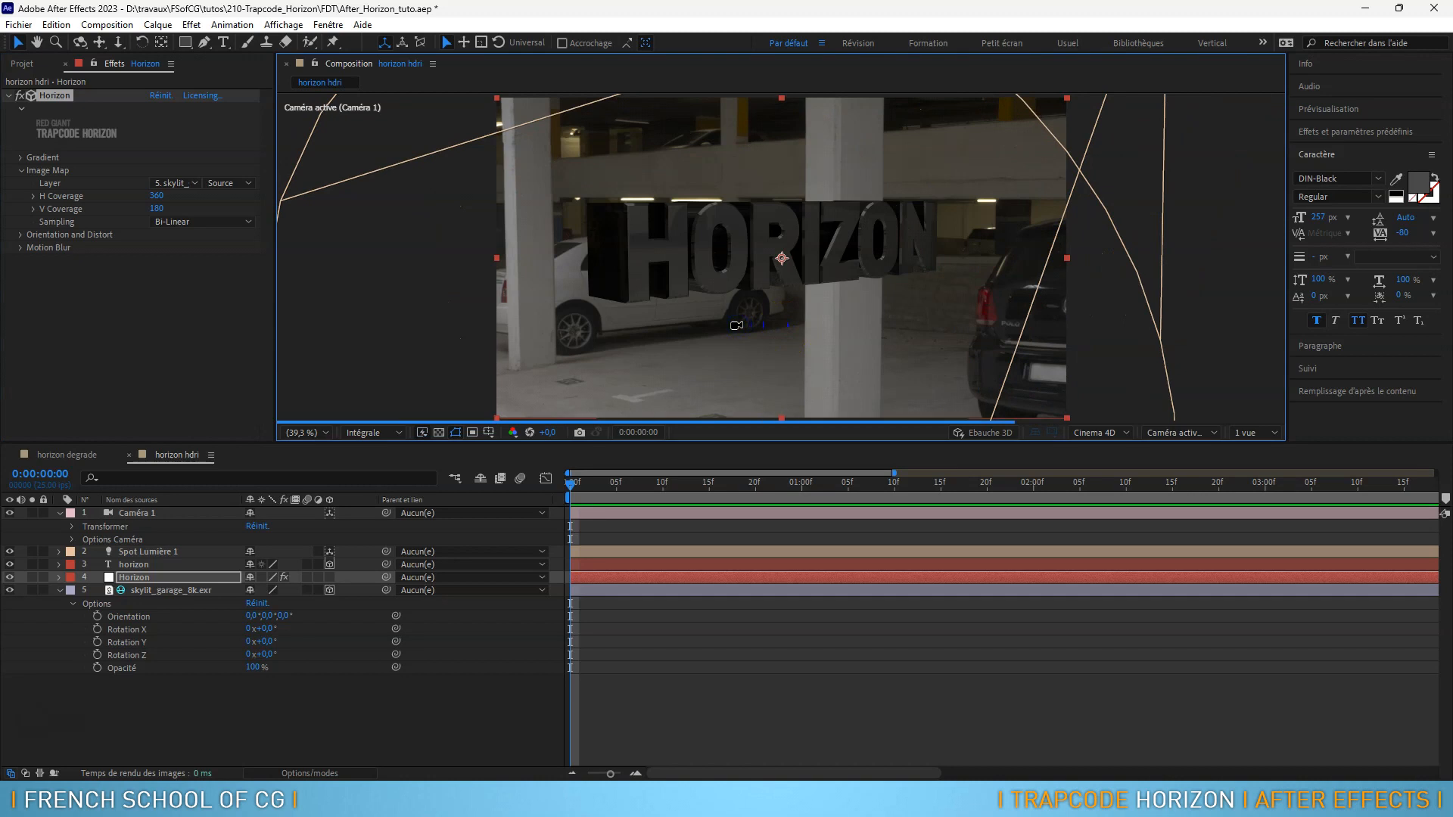
left_click_drag(824, 343, 810, 347)
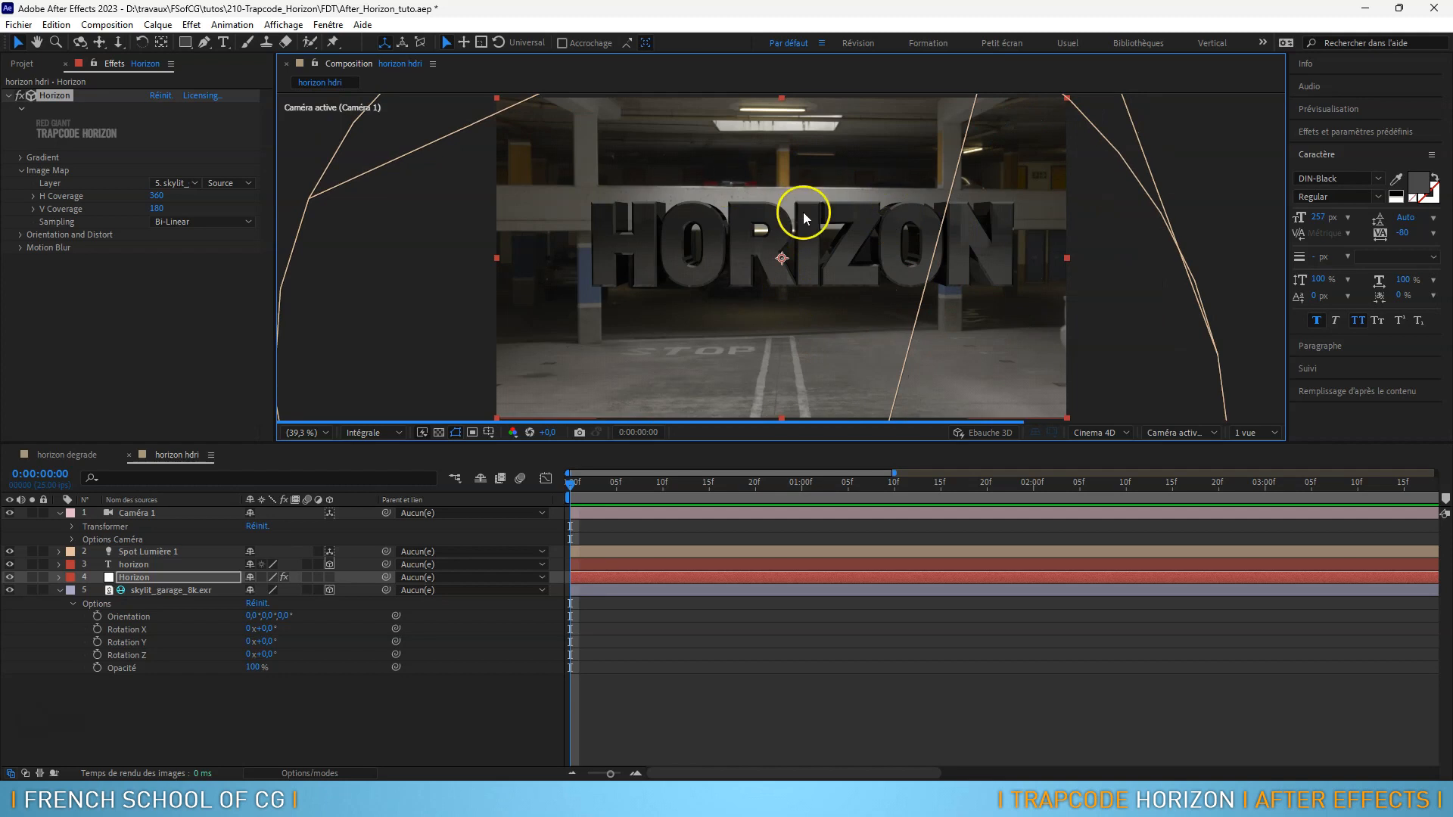
left_click_drag(915, 281, 805, 318)
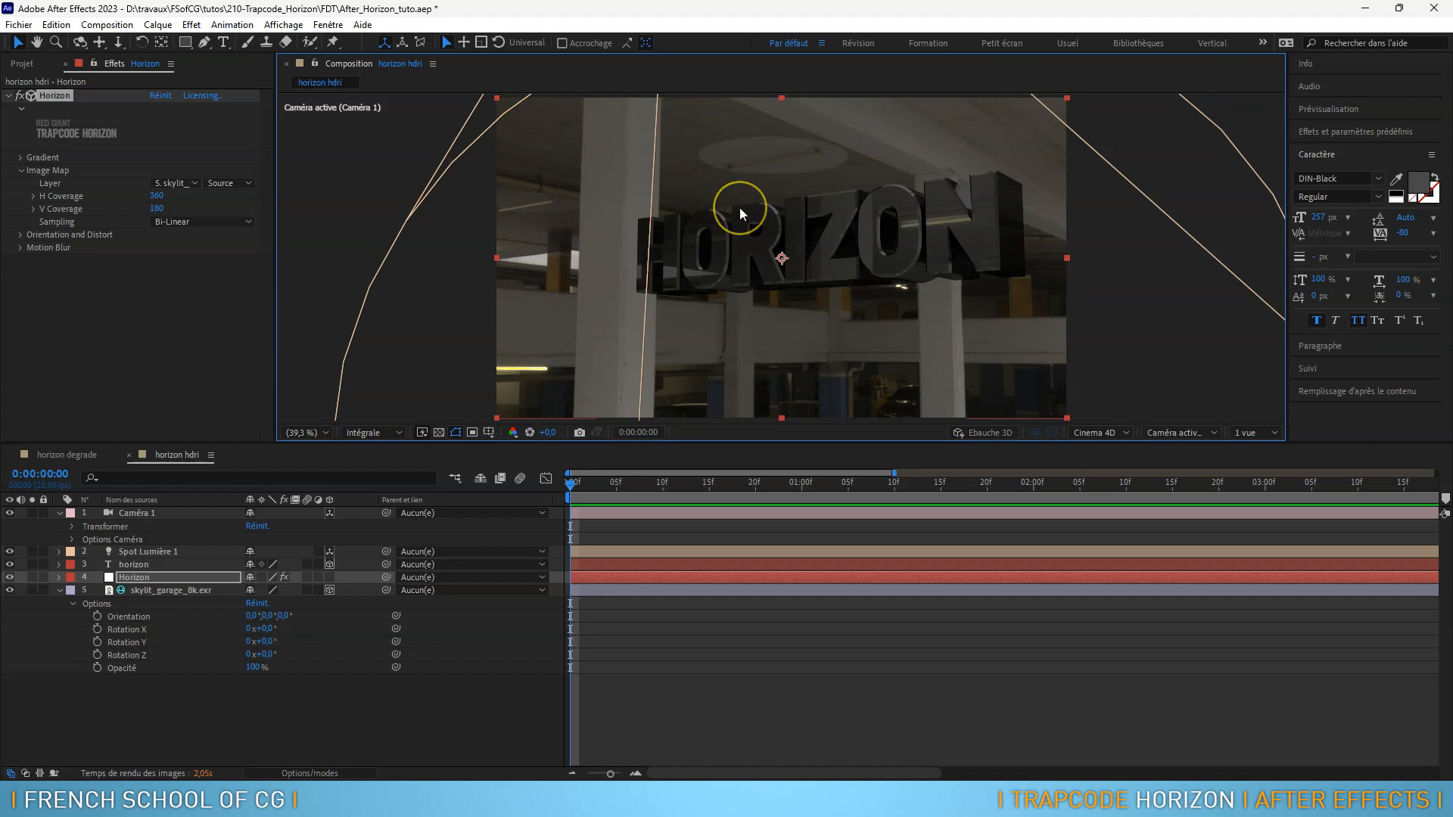
left_click(982, 430)
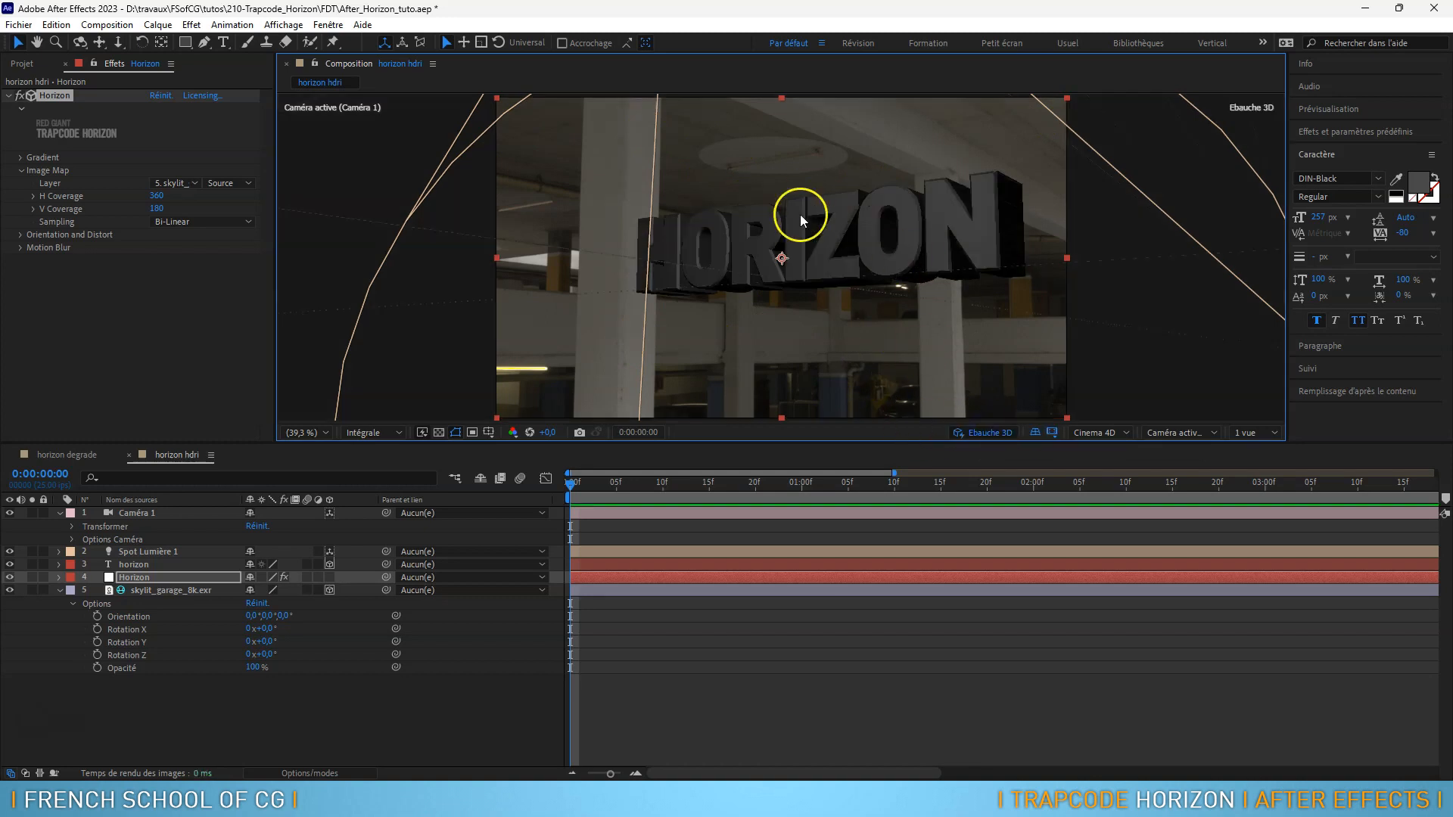
left_click_drag(778, 357, 842, 257)
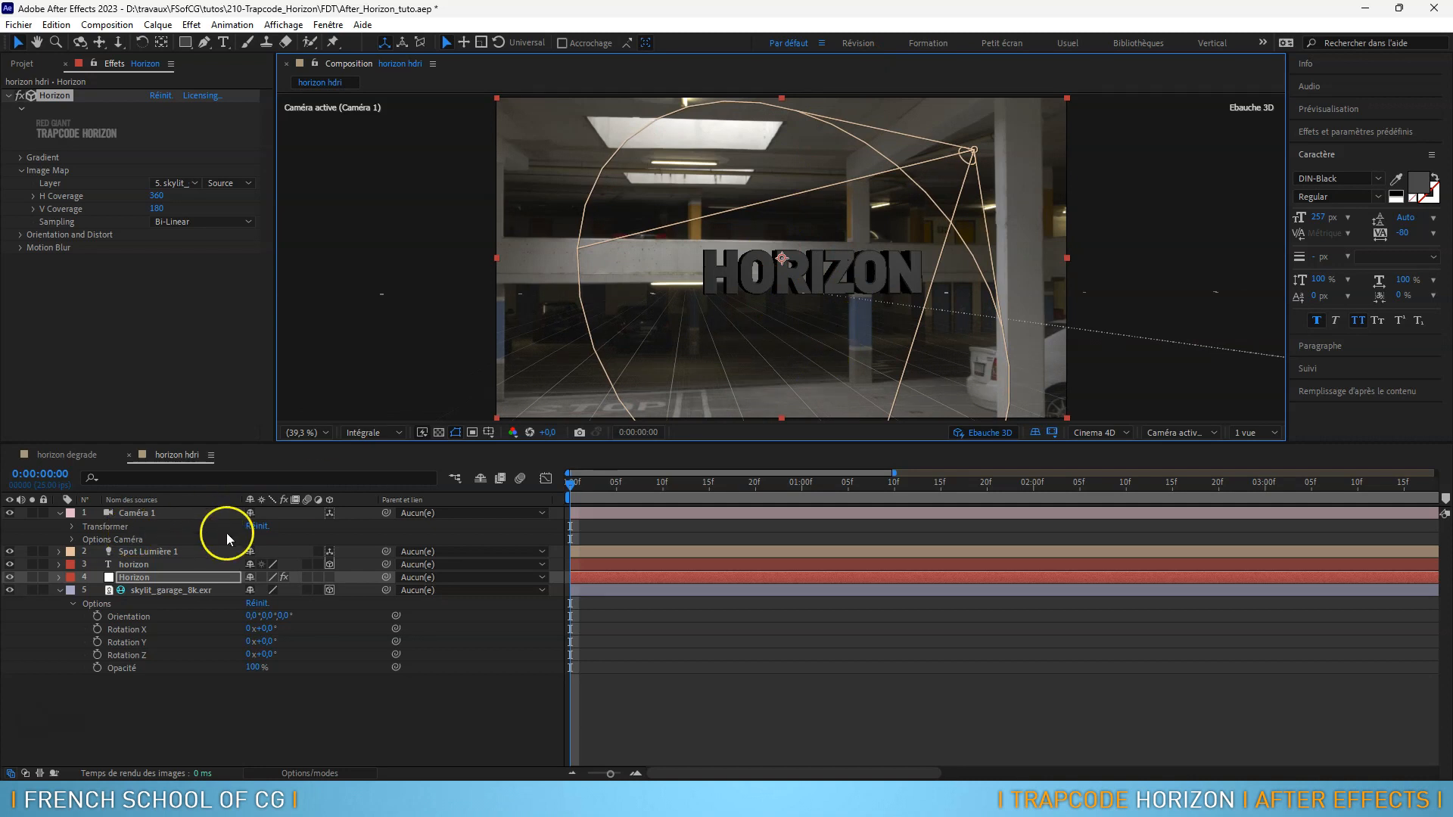
Reset the transform of Caméra 1 and turn off 3D draft mode
left_click(261, 526)
left_click(786, 354)
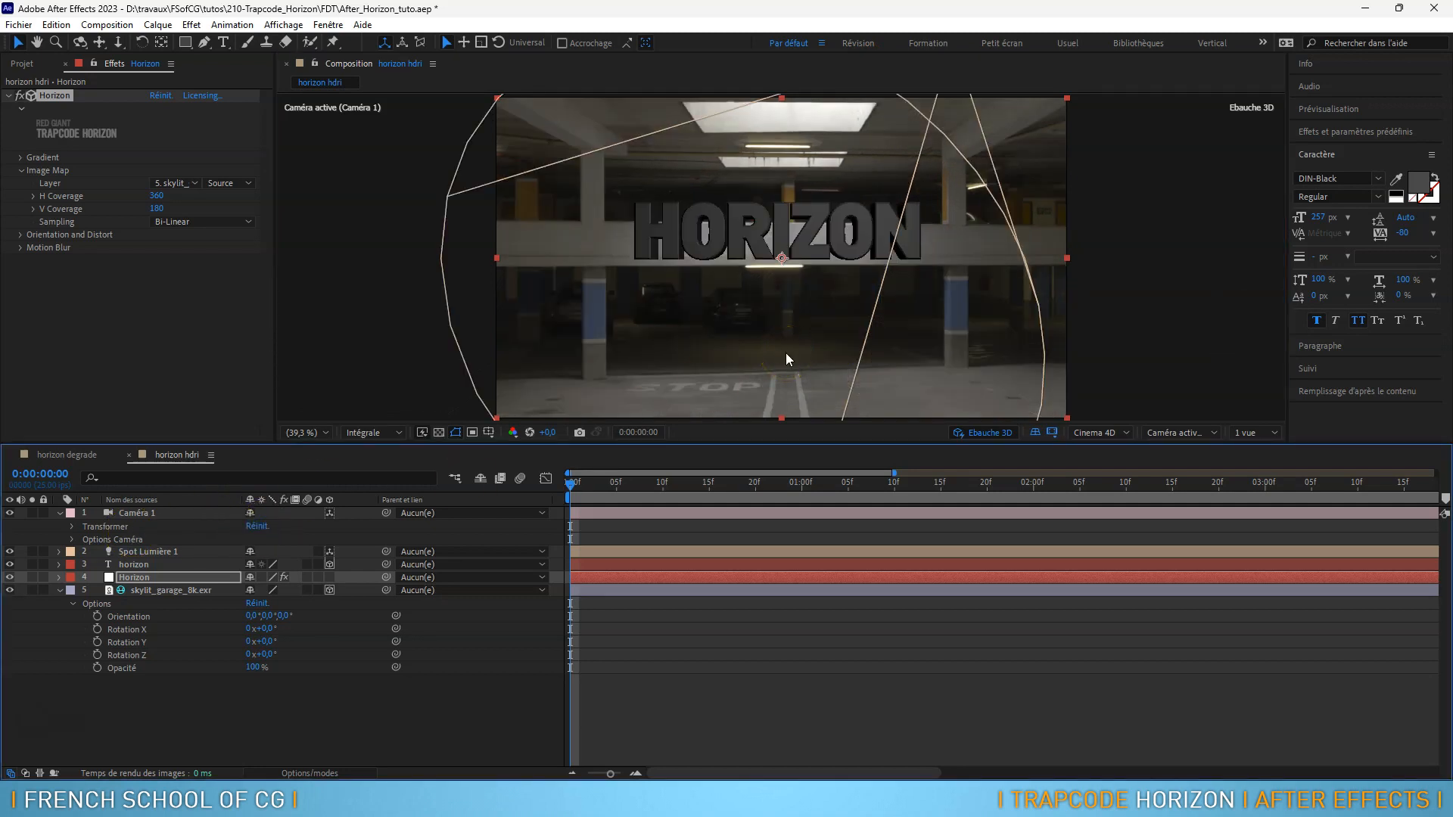
left_click(980, 432)
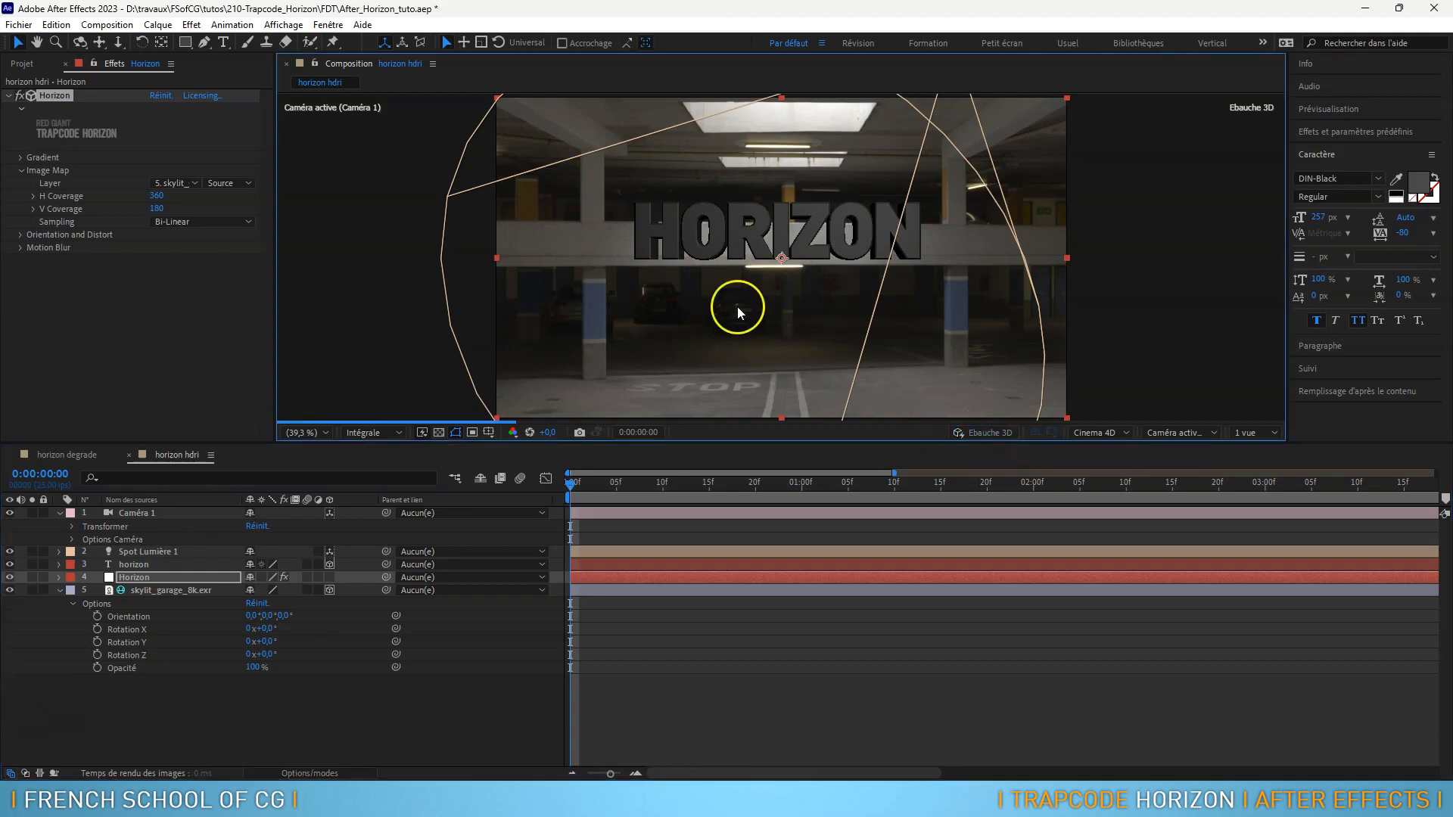
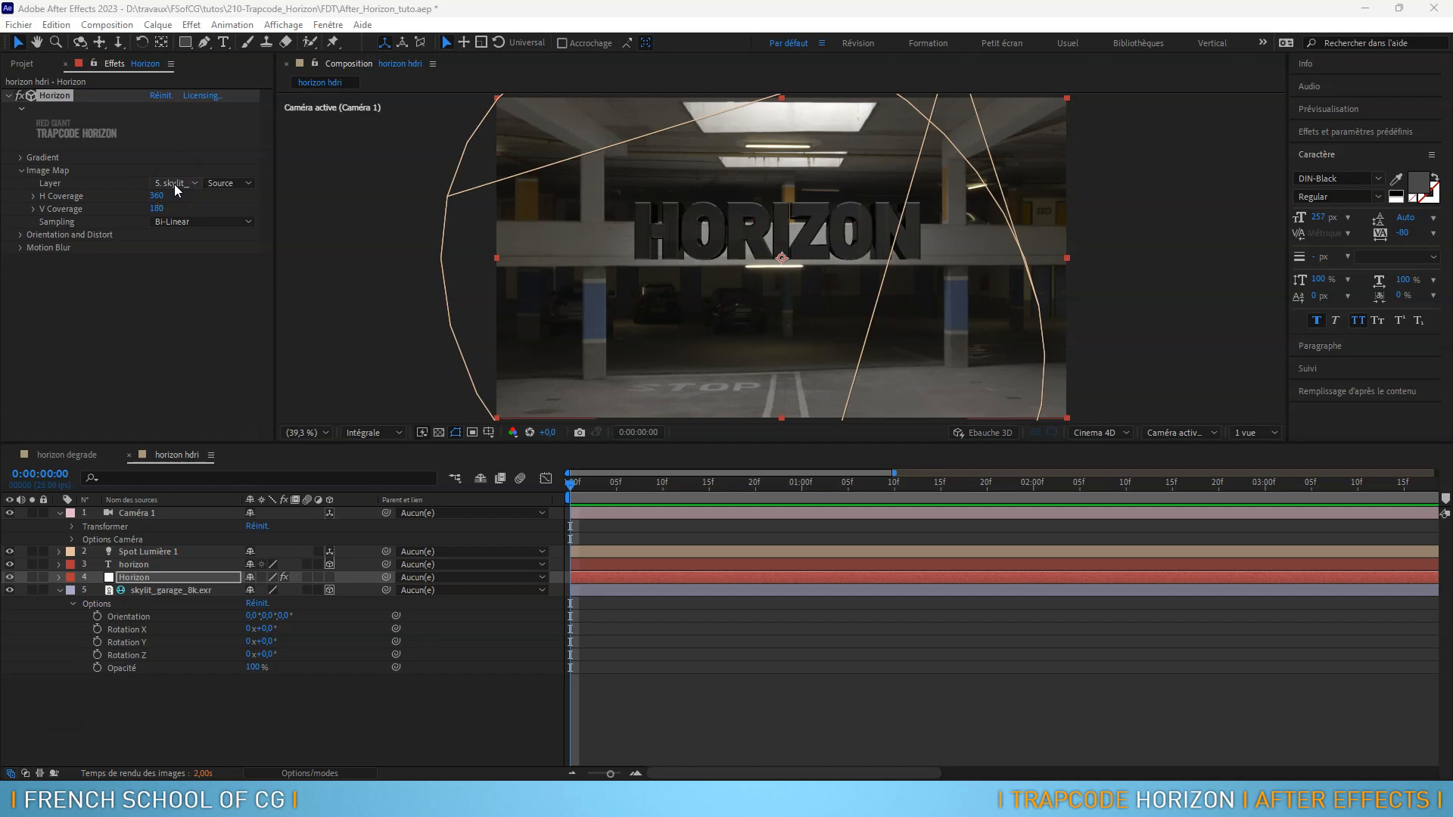
Examine the Horizon effect's Image Map source choices: Source, Masques, and Effets et masques
left_click(216, 184)
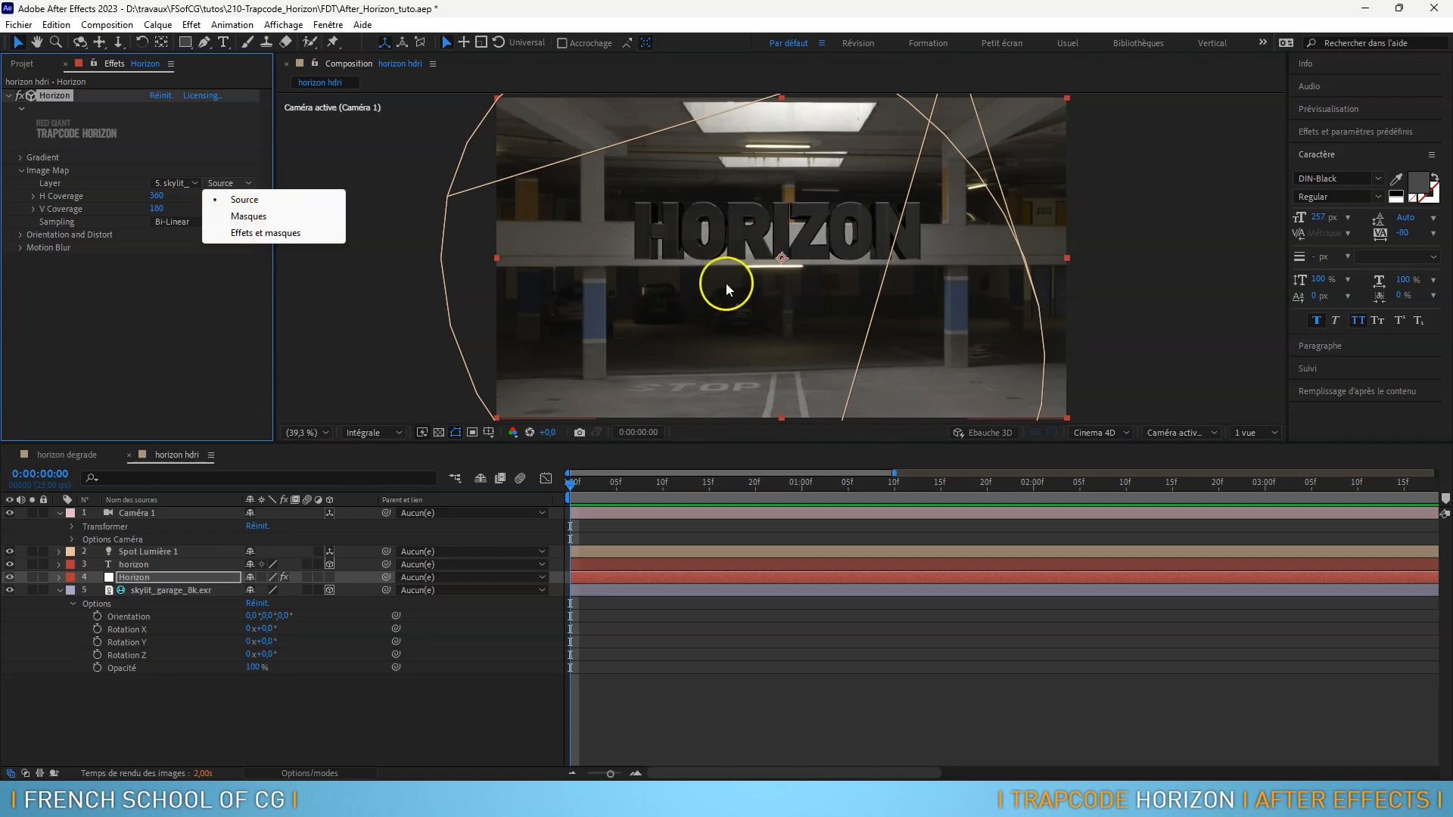
left_click(34, 171)
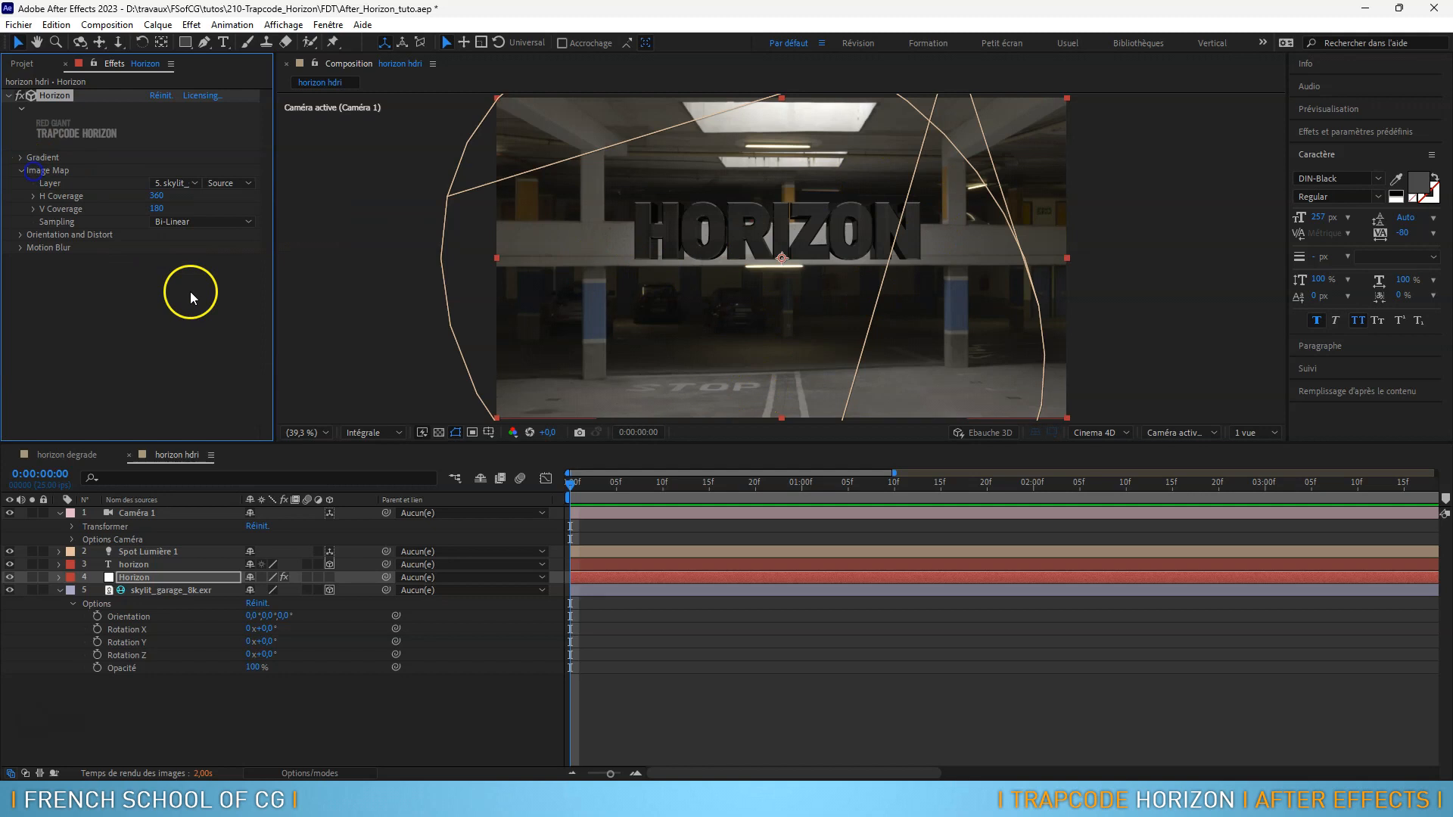
left_click(220, 184)
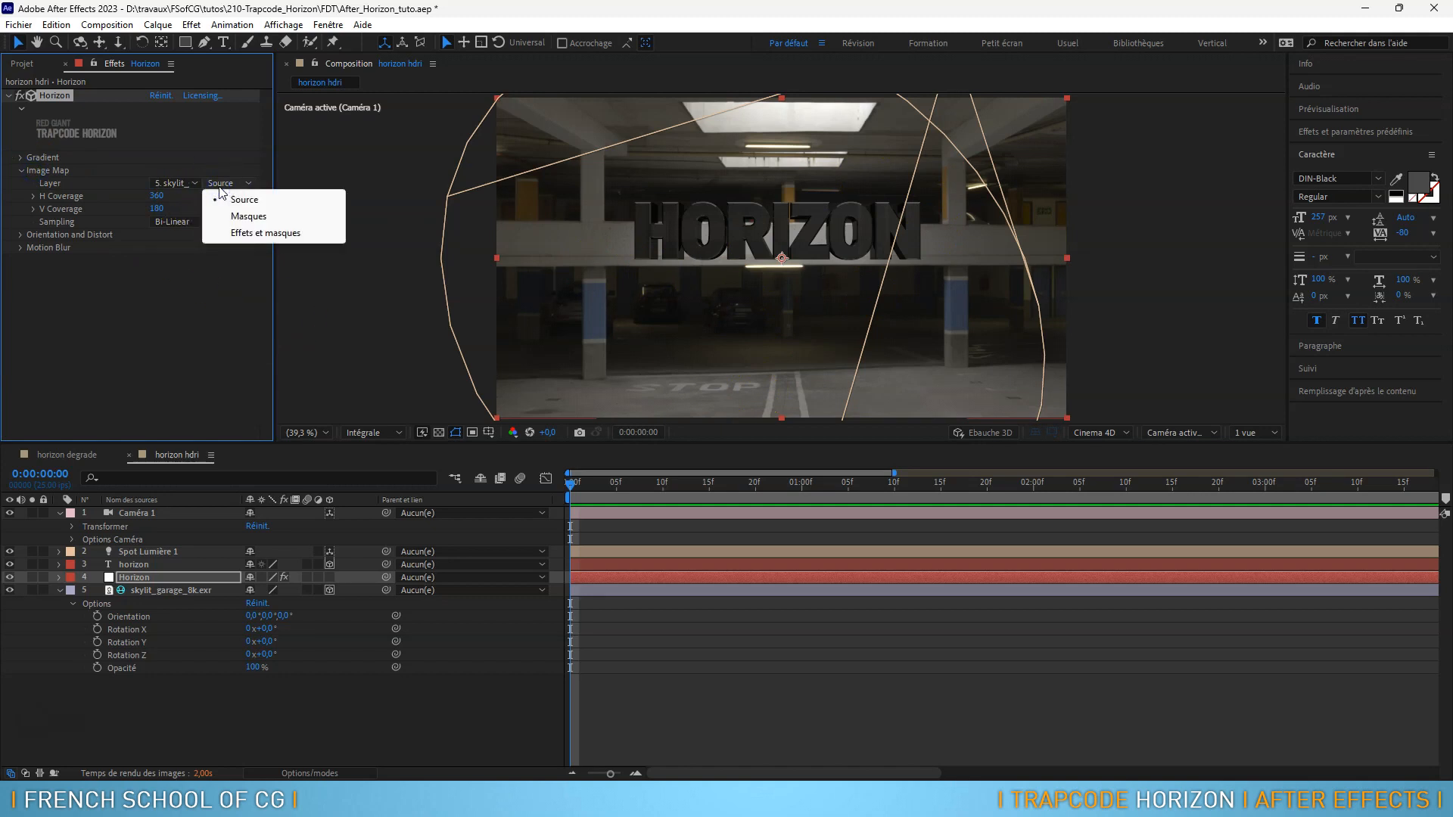
left_click(338, 371)
Turn off the environment layer setting for the skylit_garage_8k.exr layer
left_click(176, 595)
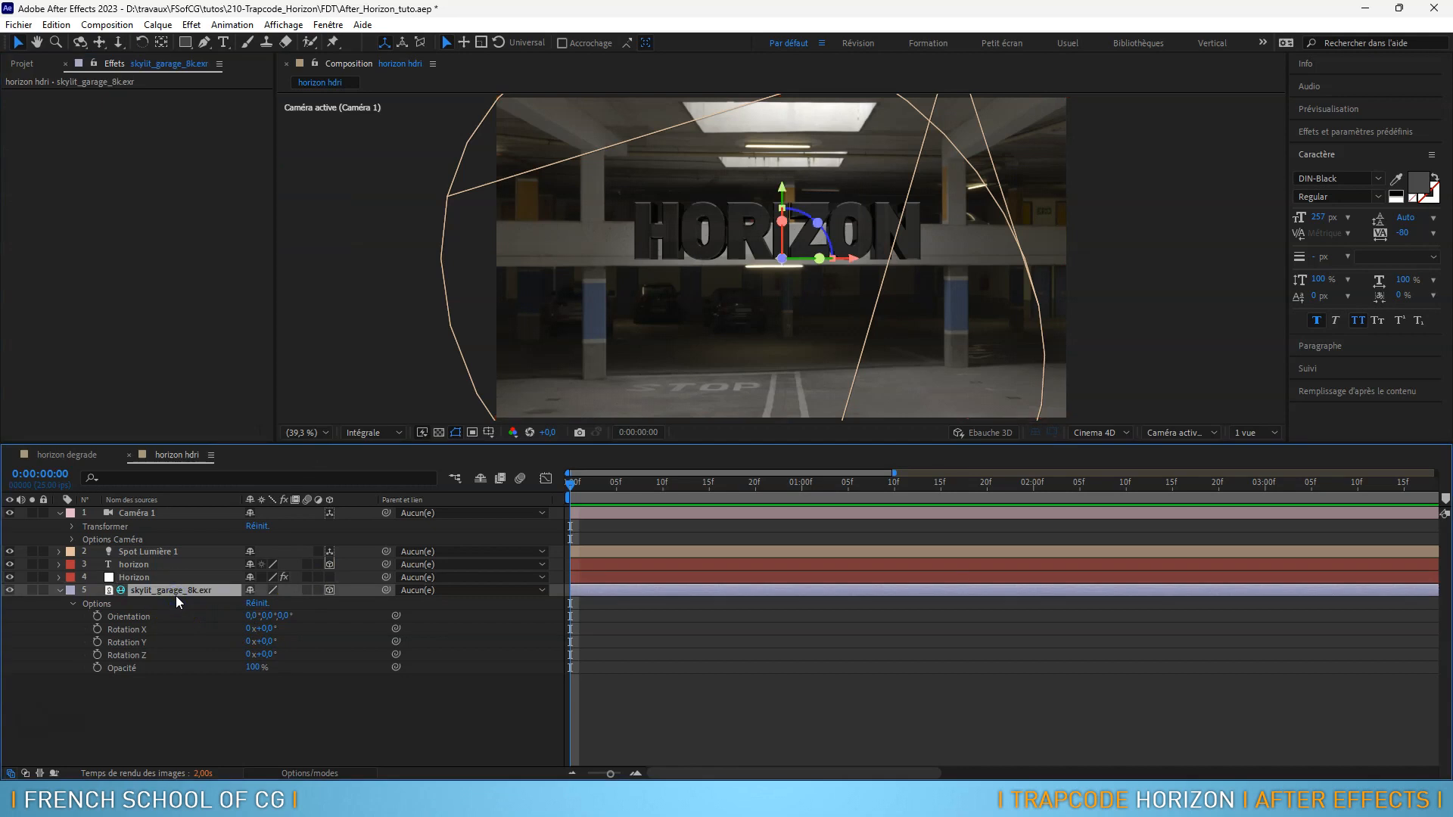
scroll(757, 266, "down", 5)
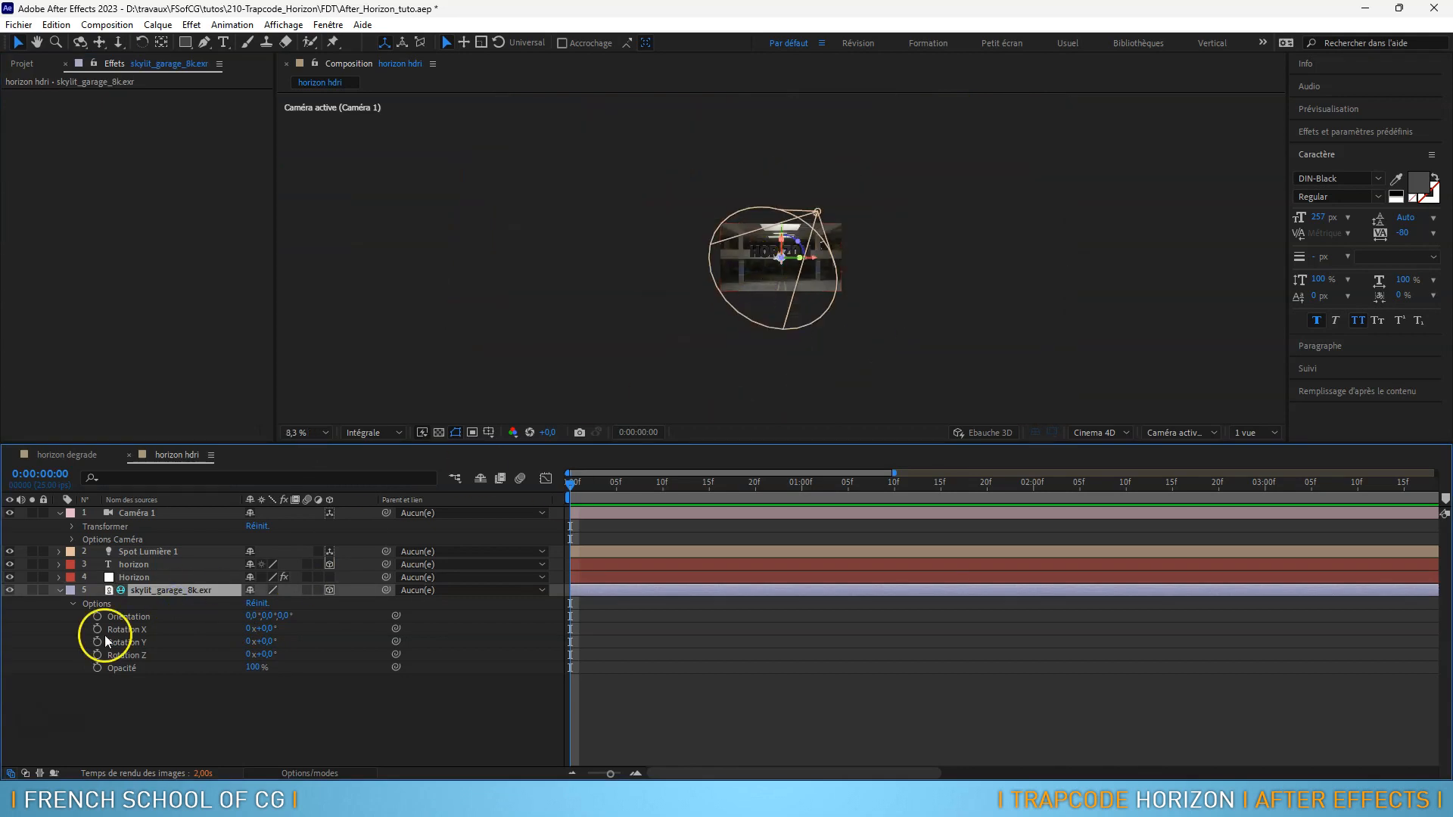
right_click(160, 590)
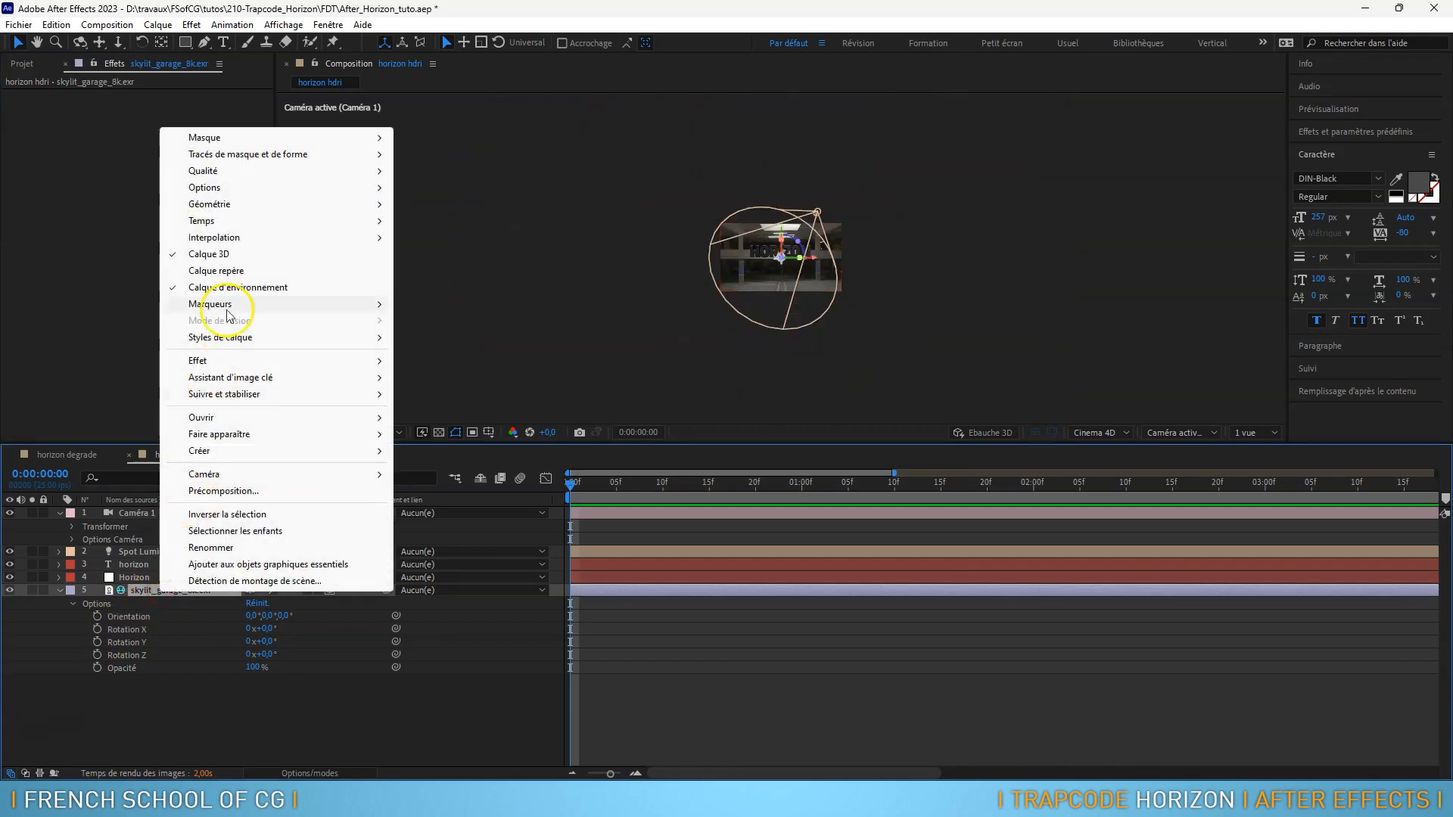
left_click(229, 287)
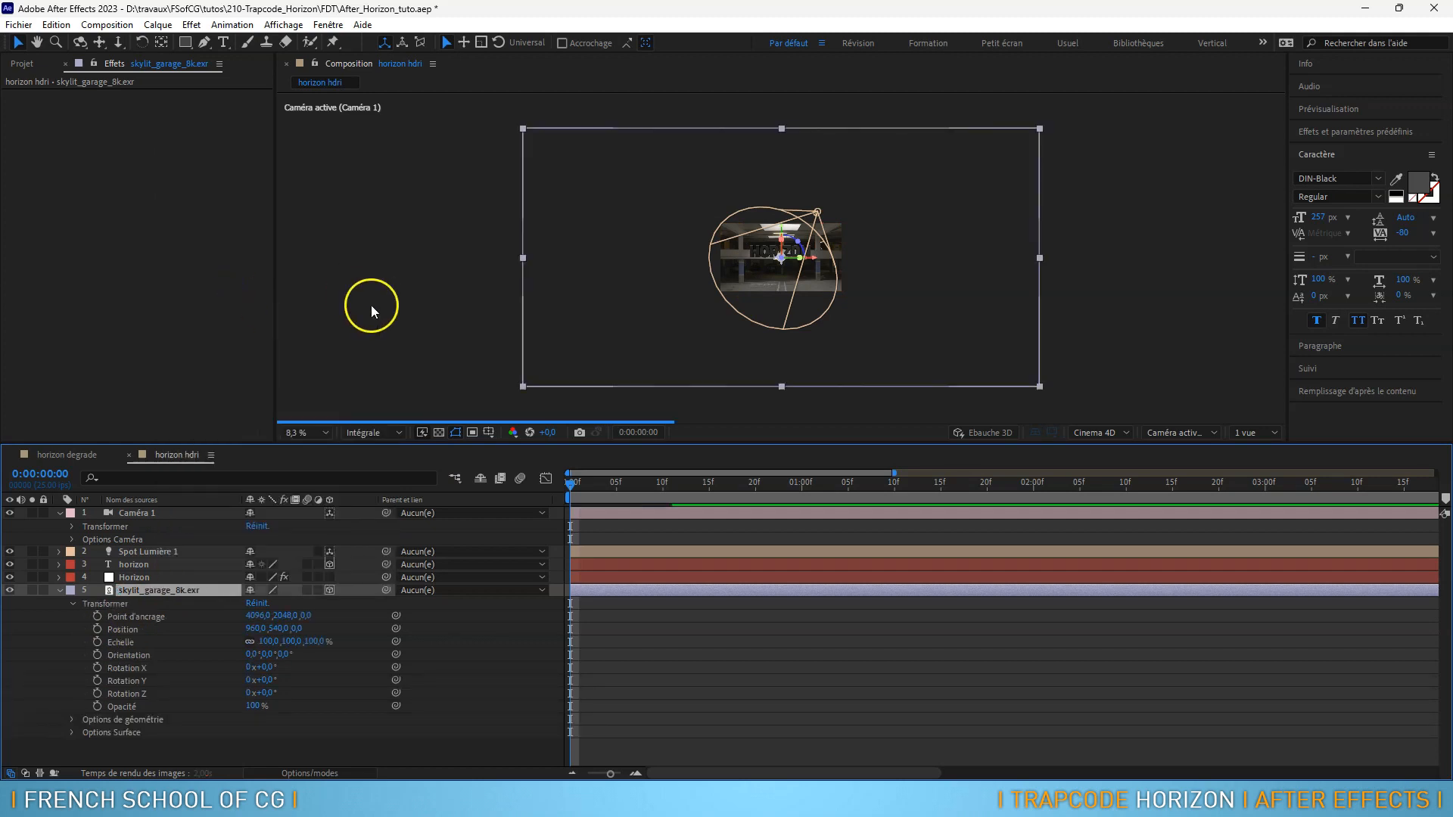
Draw a thin rectangular mask across the full width of the garage image, around its vertical middle
left_click(183, 43)
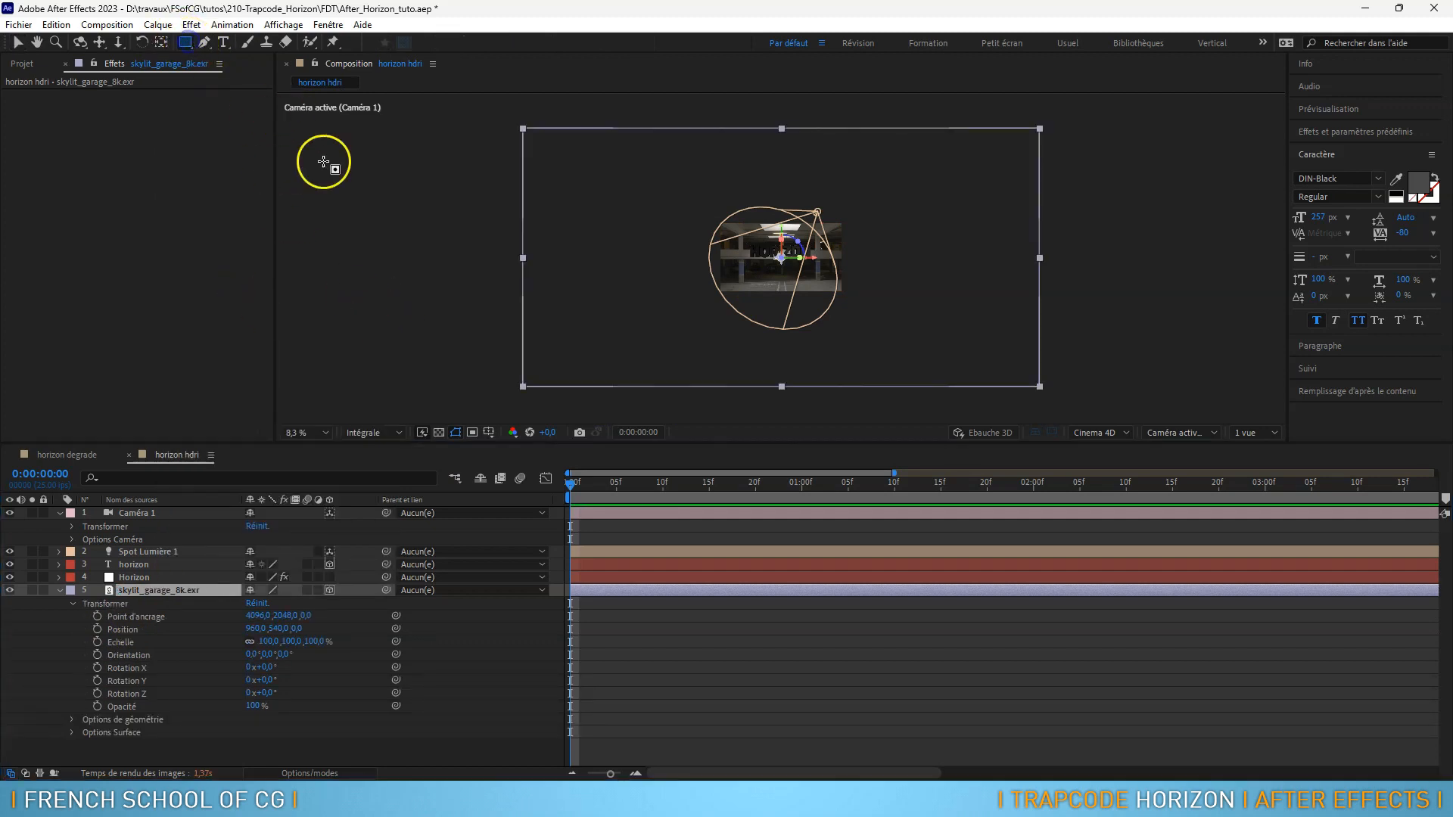
left_click_drag(497, 238, 1144, 280)
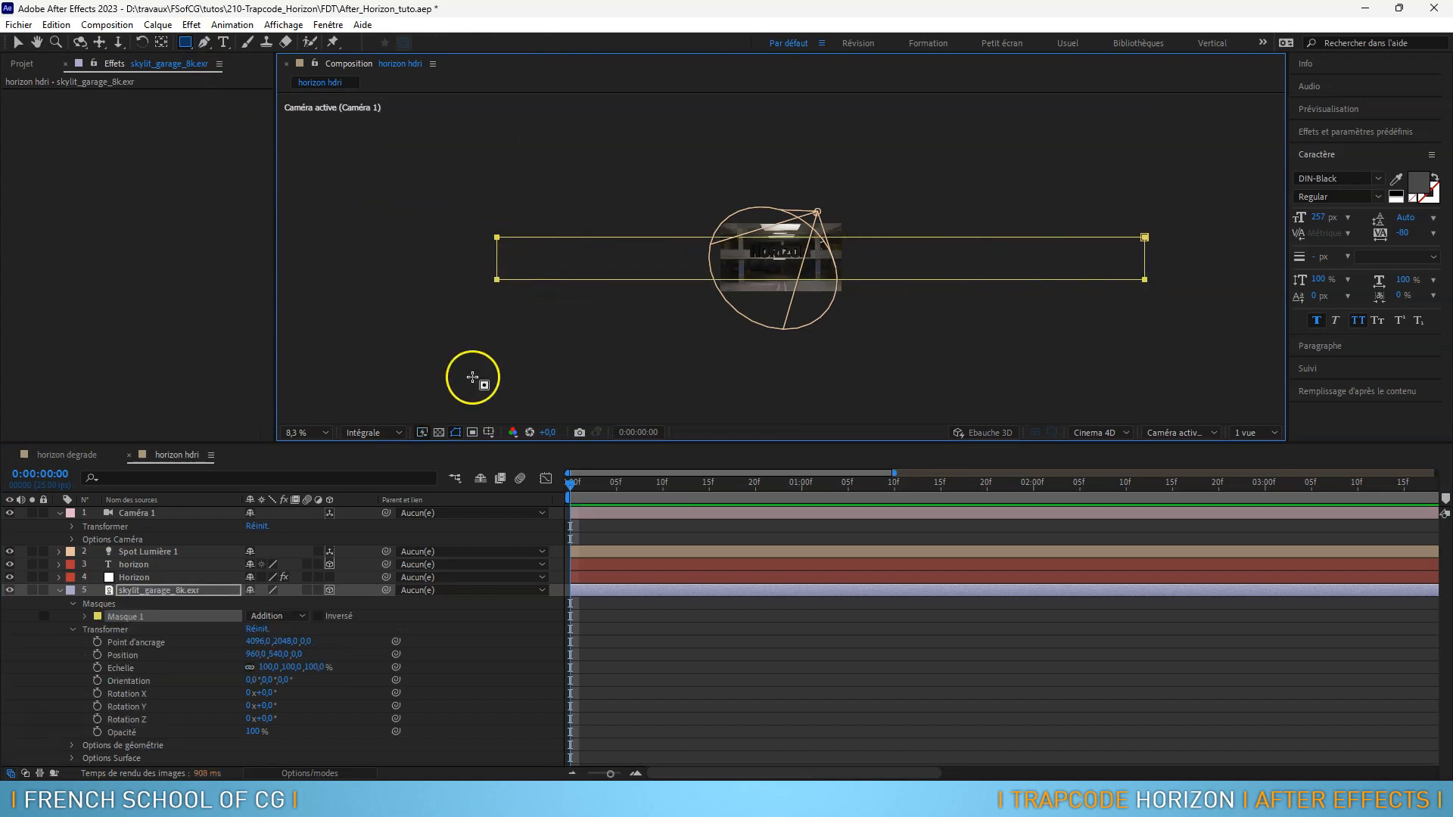
scroll(778, 259, "up", 2)
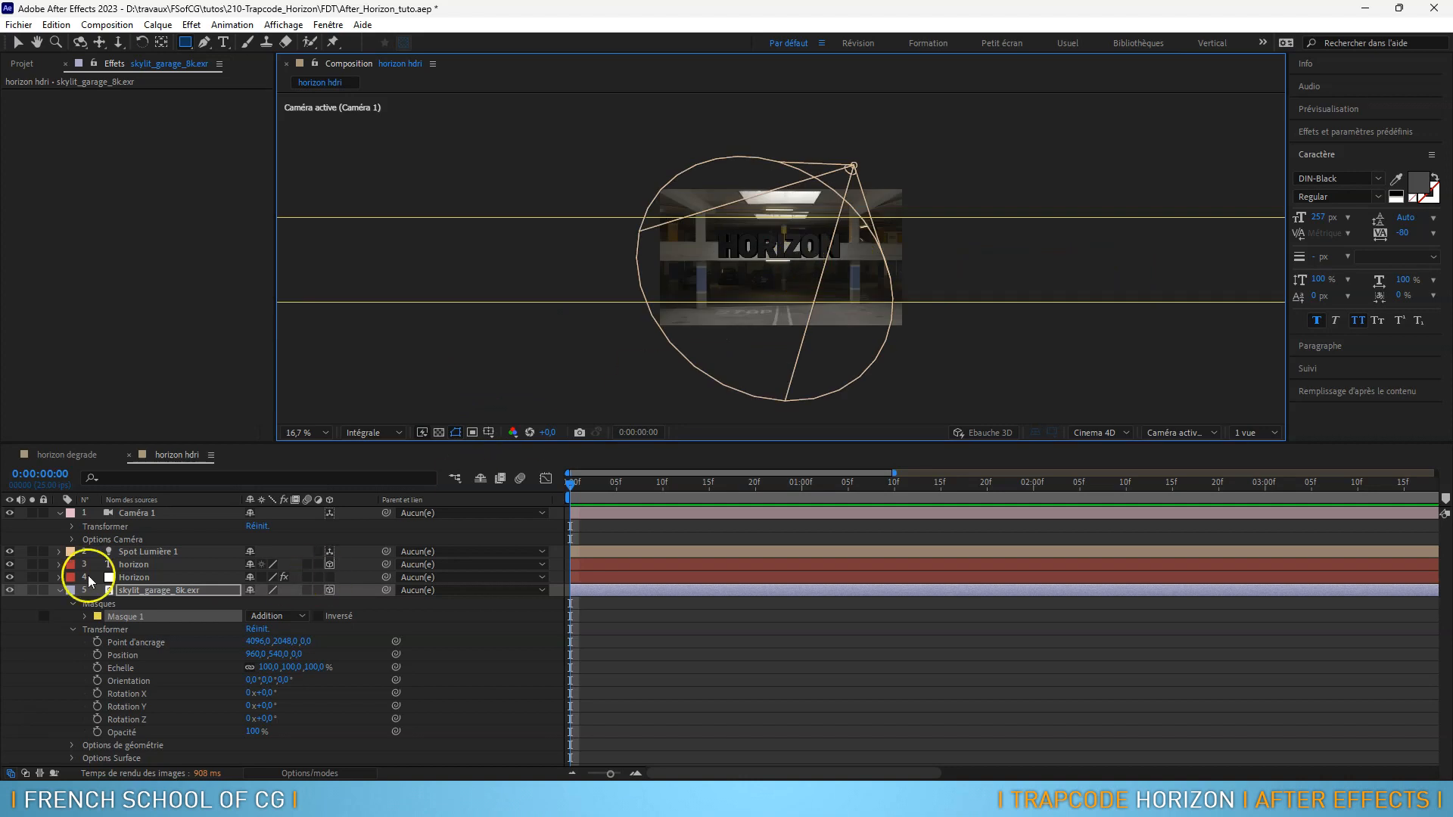
Temporarily hide the Horizon layer to examine the masked garage image, and show the layer again
left_click(10, 577)
scroll(794, 293, "up", 5)
scroll(794, 293, "down", 4)
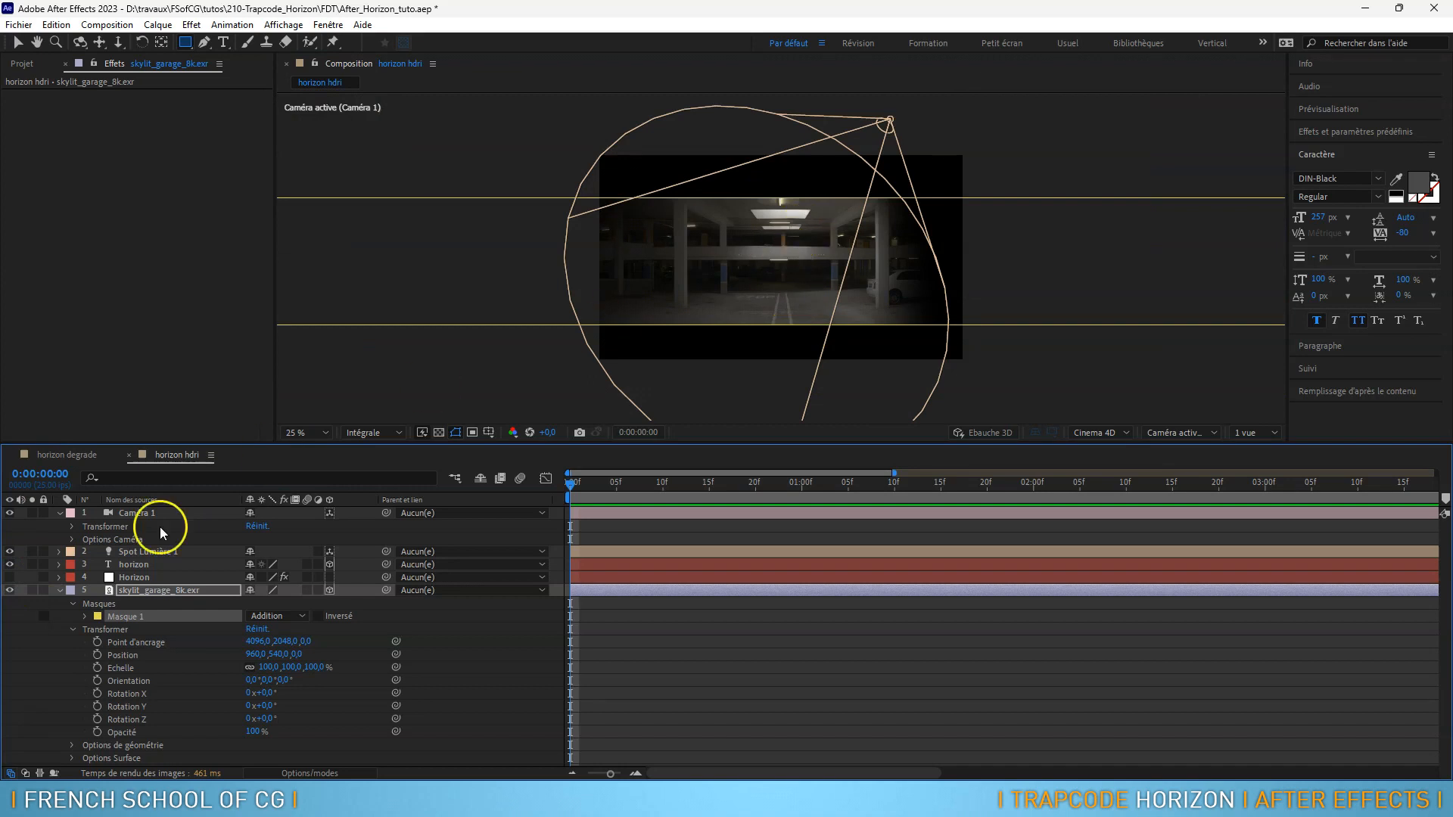
left_click(10, 577)
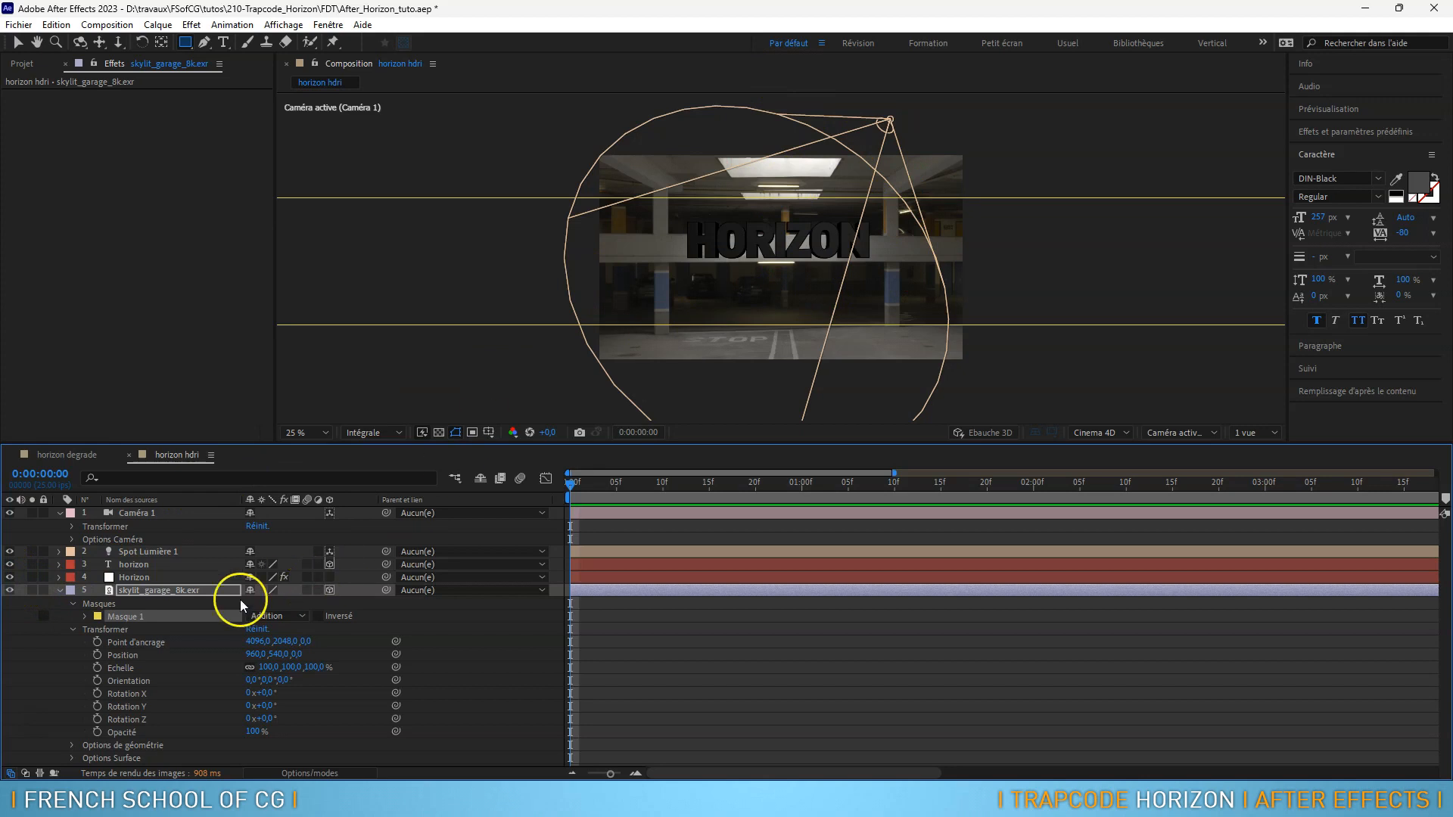
Set the Horizon effect's Image Map source to Masques and try a much lower V Coverage before restoring it to 180
left_click(134, 577)
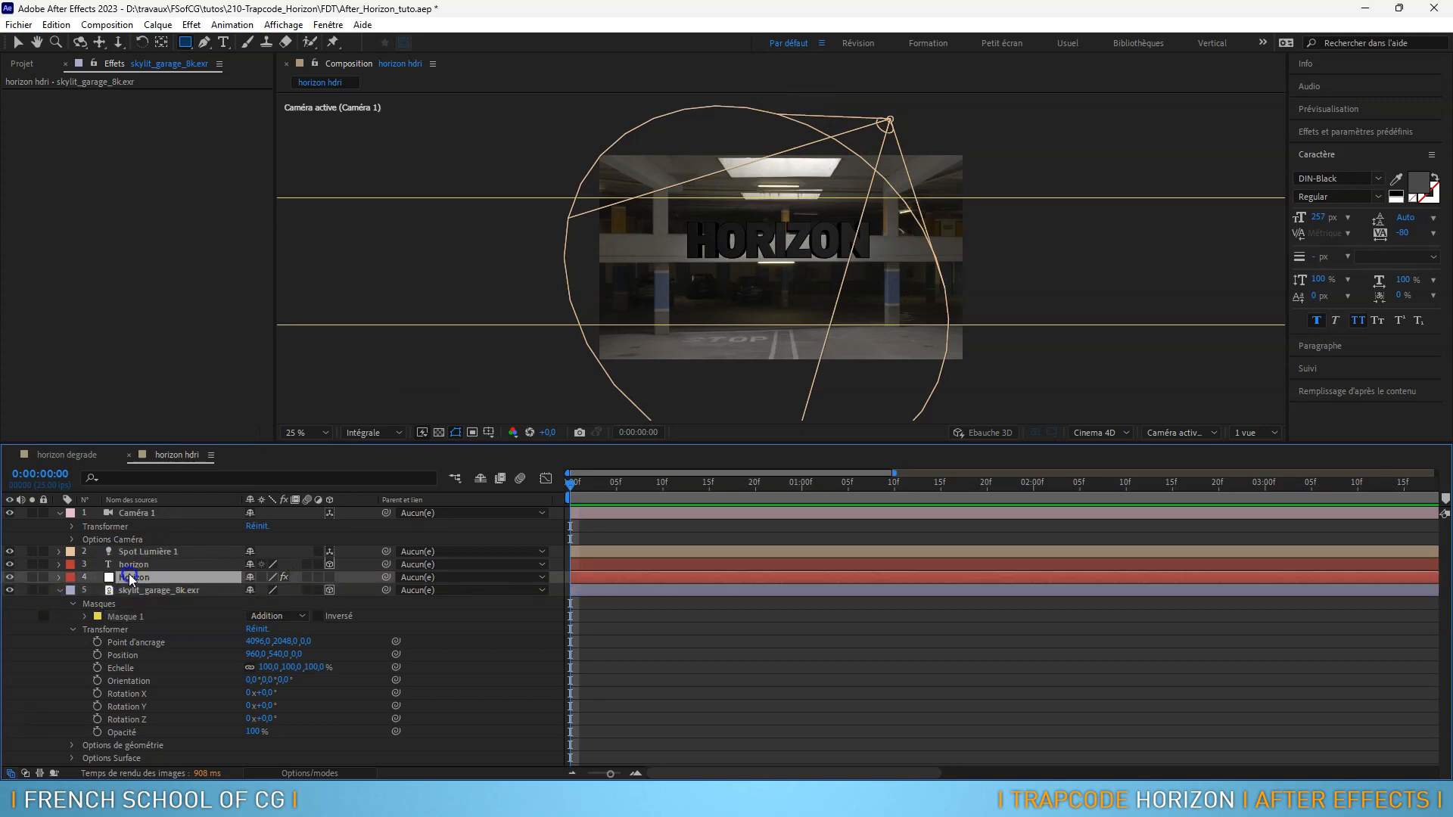
left_click(227, 184)
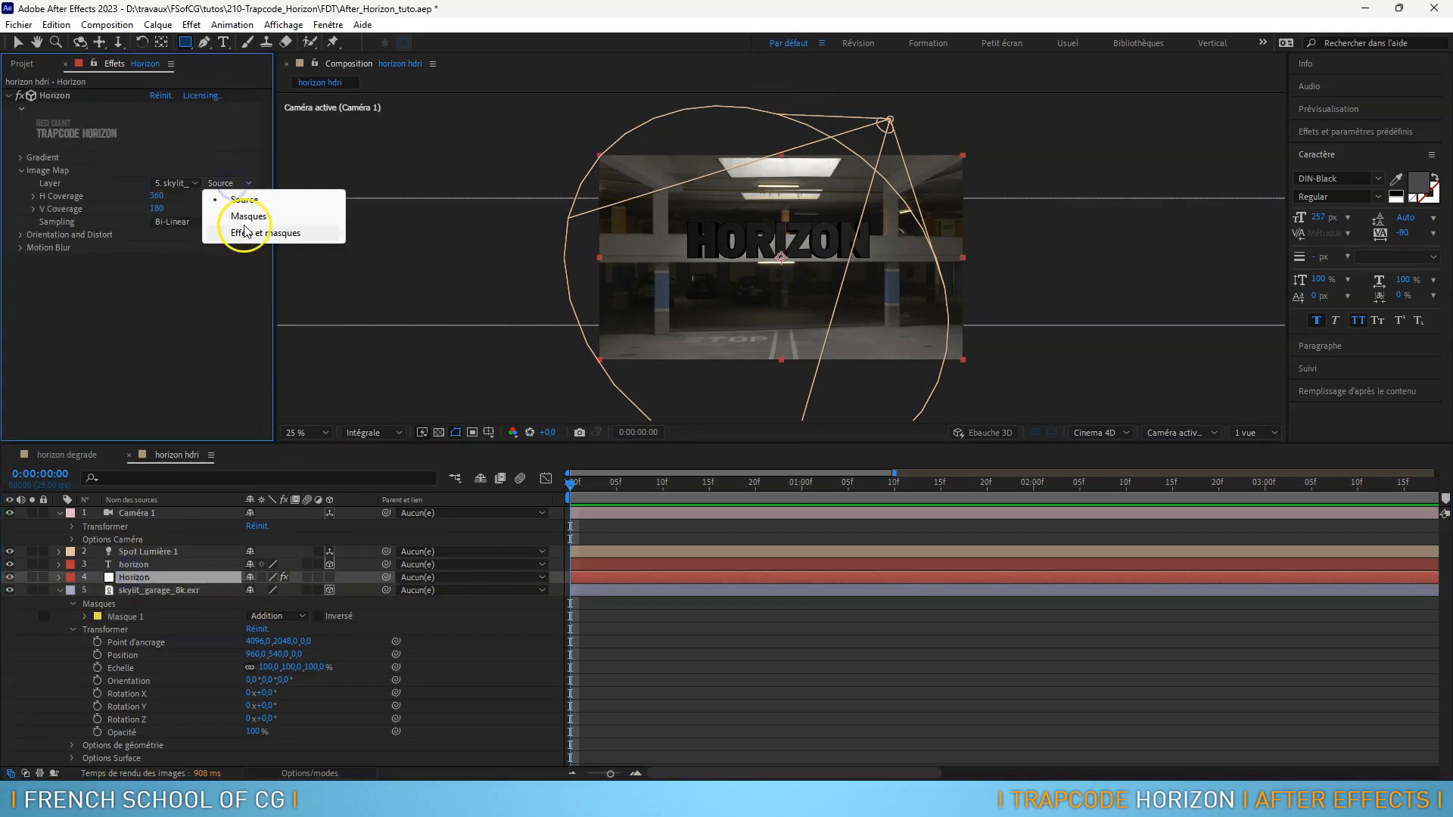
left_click(250, 218)
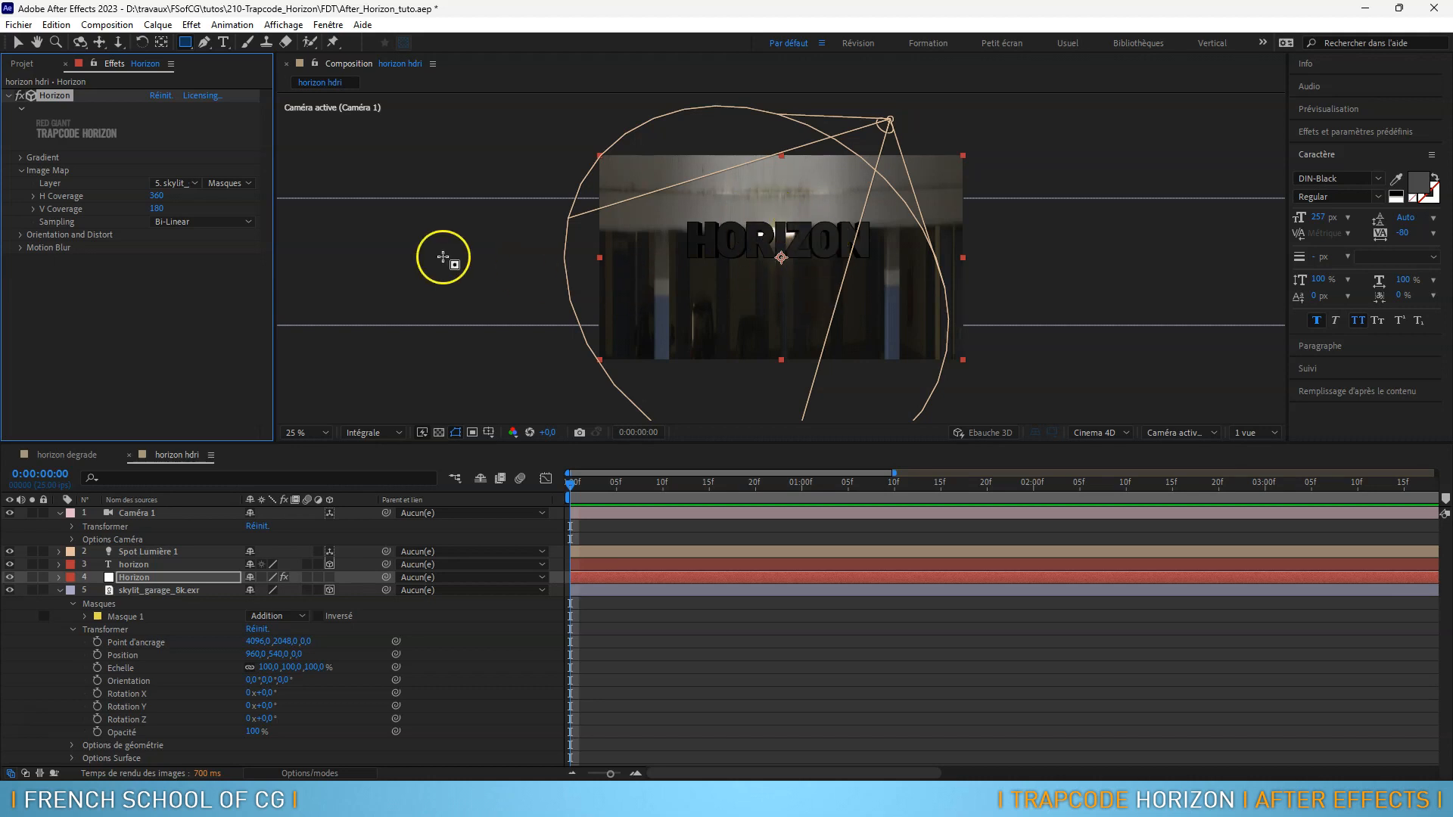
left_click_drag(151, 206, 31, 207)
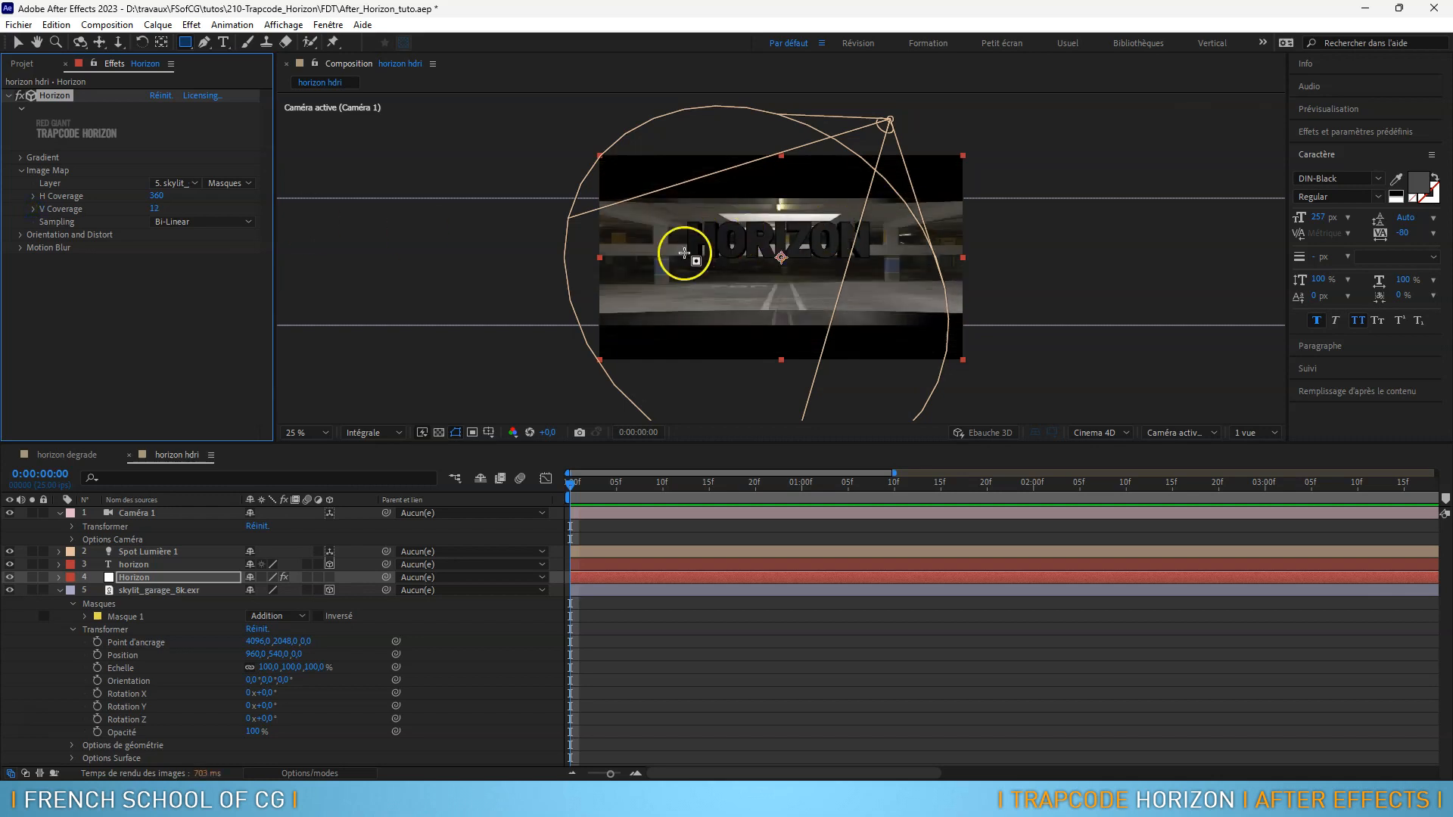
left_click_drag(156, 208, 526, 247)
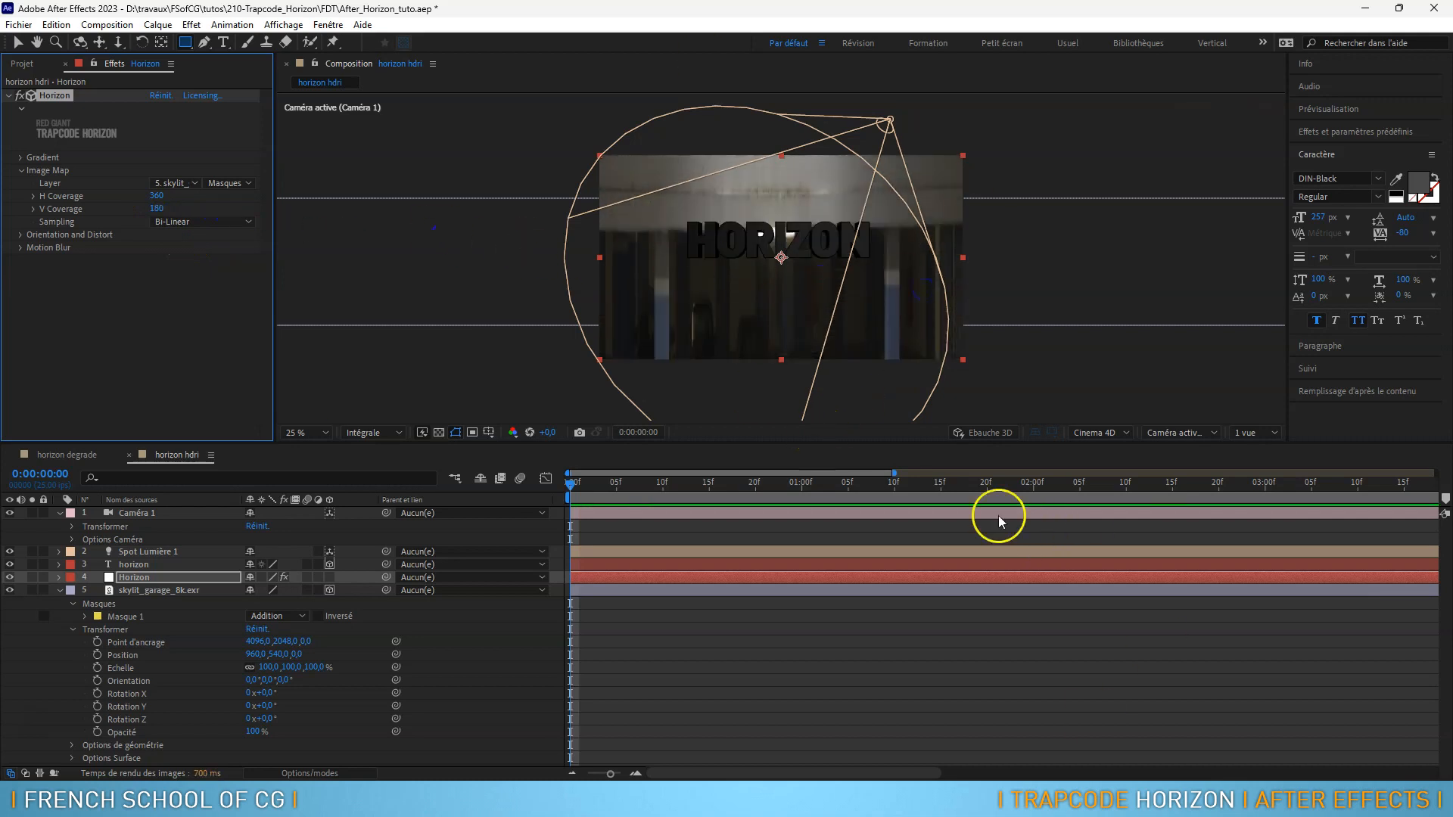
Reduce the Image Map's V Coverage to 79 and orbit the camera around the HORIZON text
key("c")
left_click_drag(772, 328, 787, 300)
left_click_drag(157, 208, 93, 217)
left_click_drag(548, 274, 750, 278)
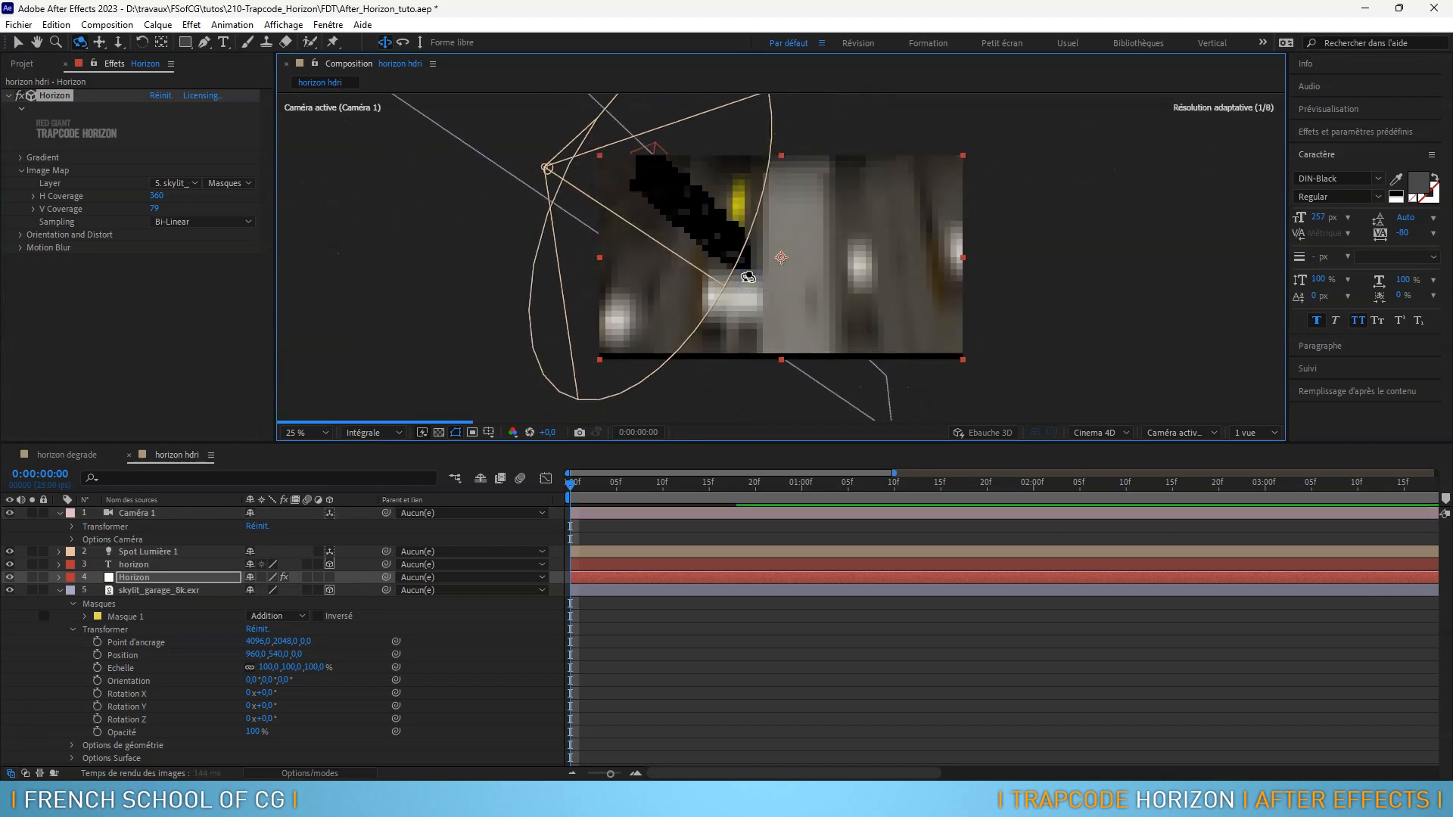
Enlarge the composition view at 50% zoom and restore the Image Map's V Coverage to 180
key("period")
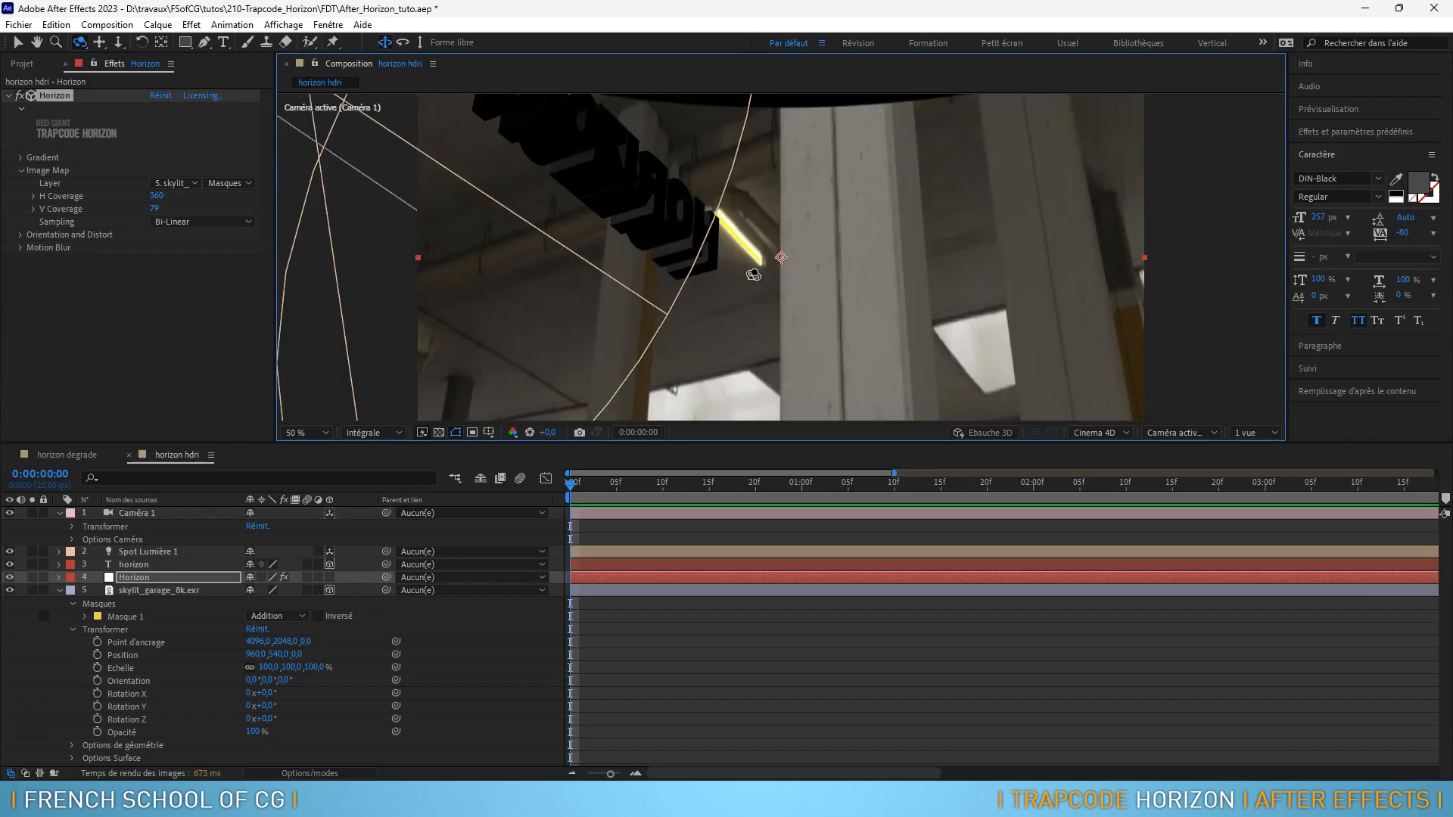
left_click_drag(776, 443, 795, 666)
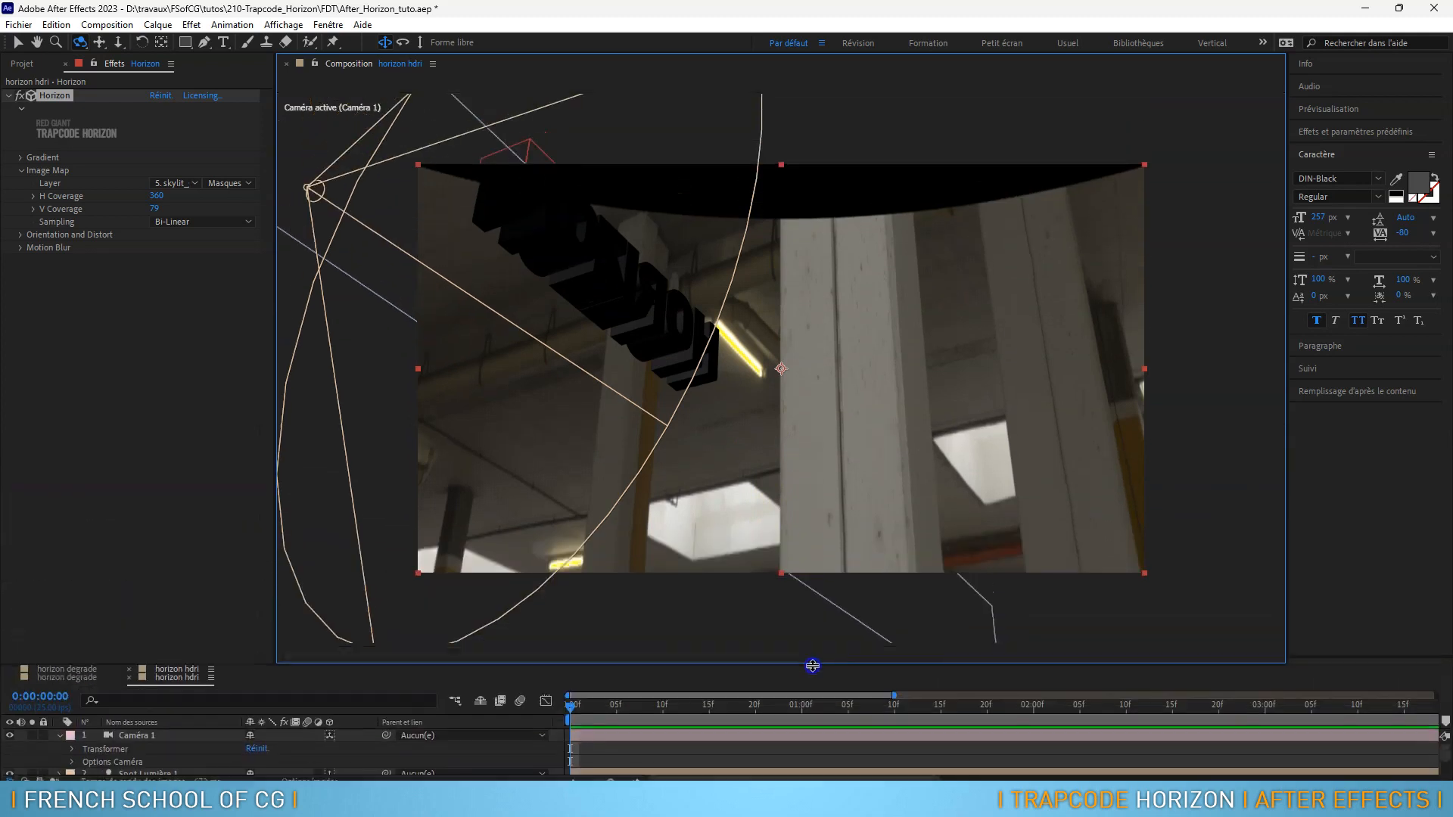
left_click_drag(944, 372, 950, 373)
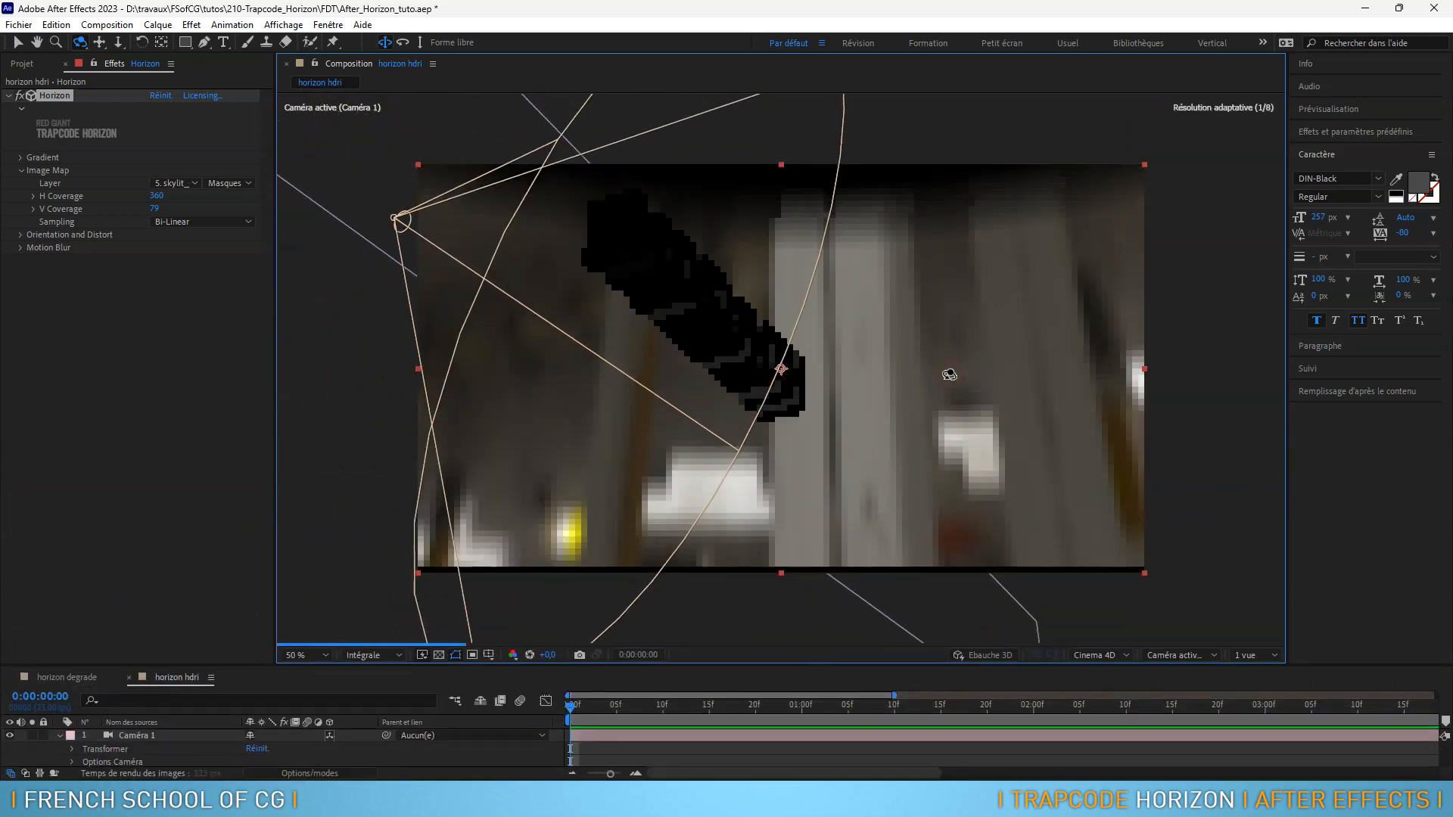
left_click_drag(161, 216, 61, 199)
Set the Image Map's H Coverage to 90, view it from another camera angle, and reset Caméra 1's transform
left_click(157, 196)
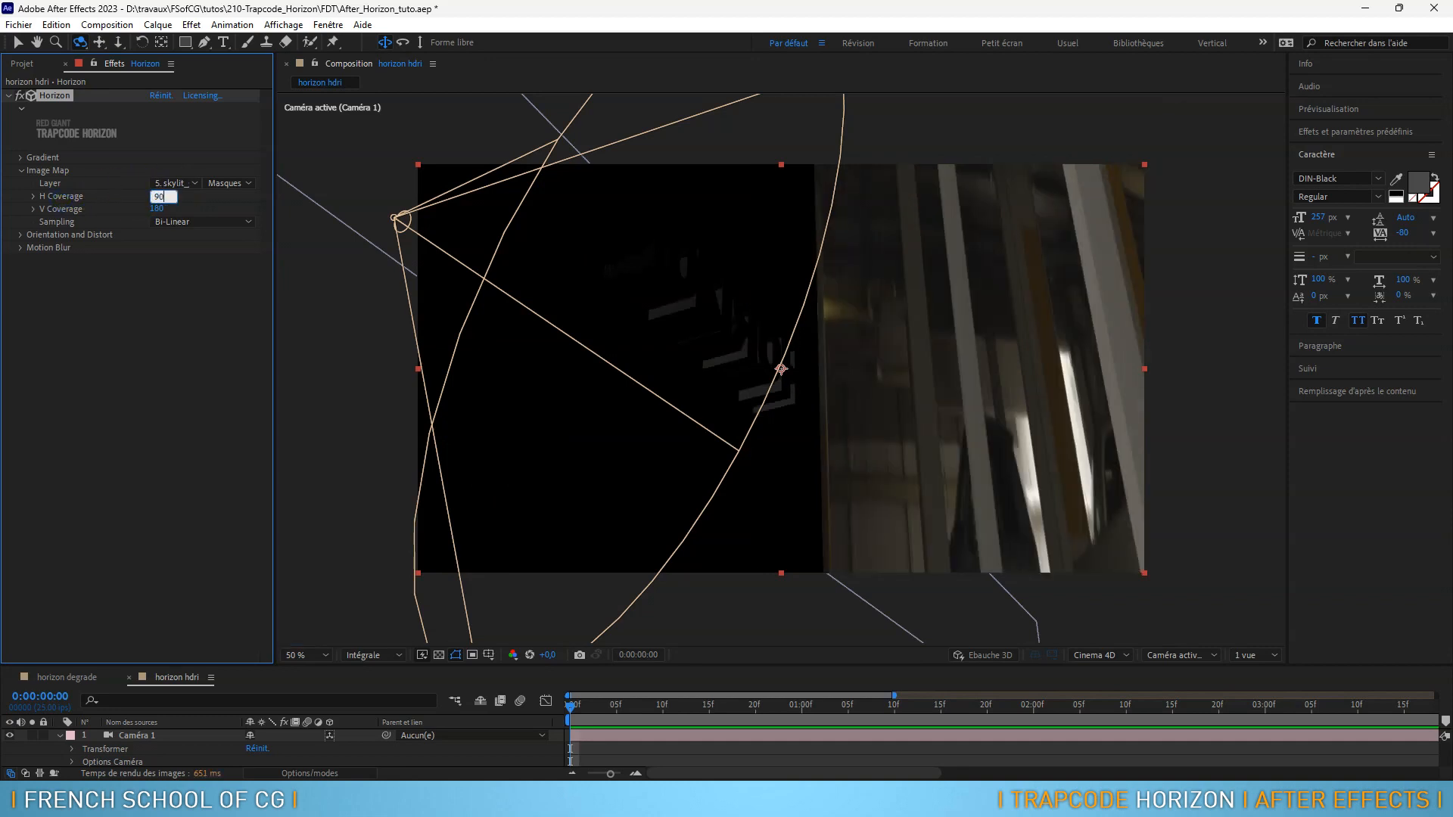
left_click_drag(627, 339, 741, 376)
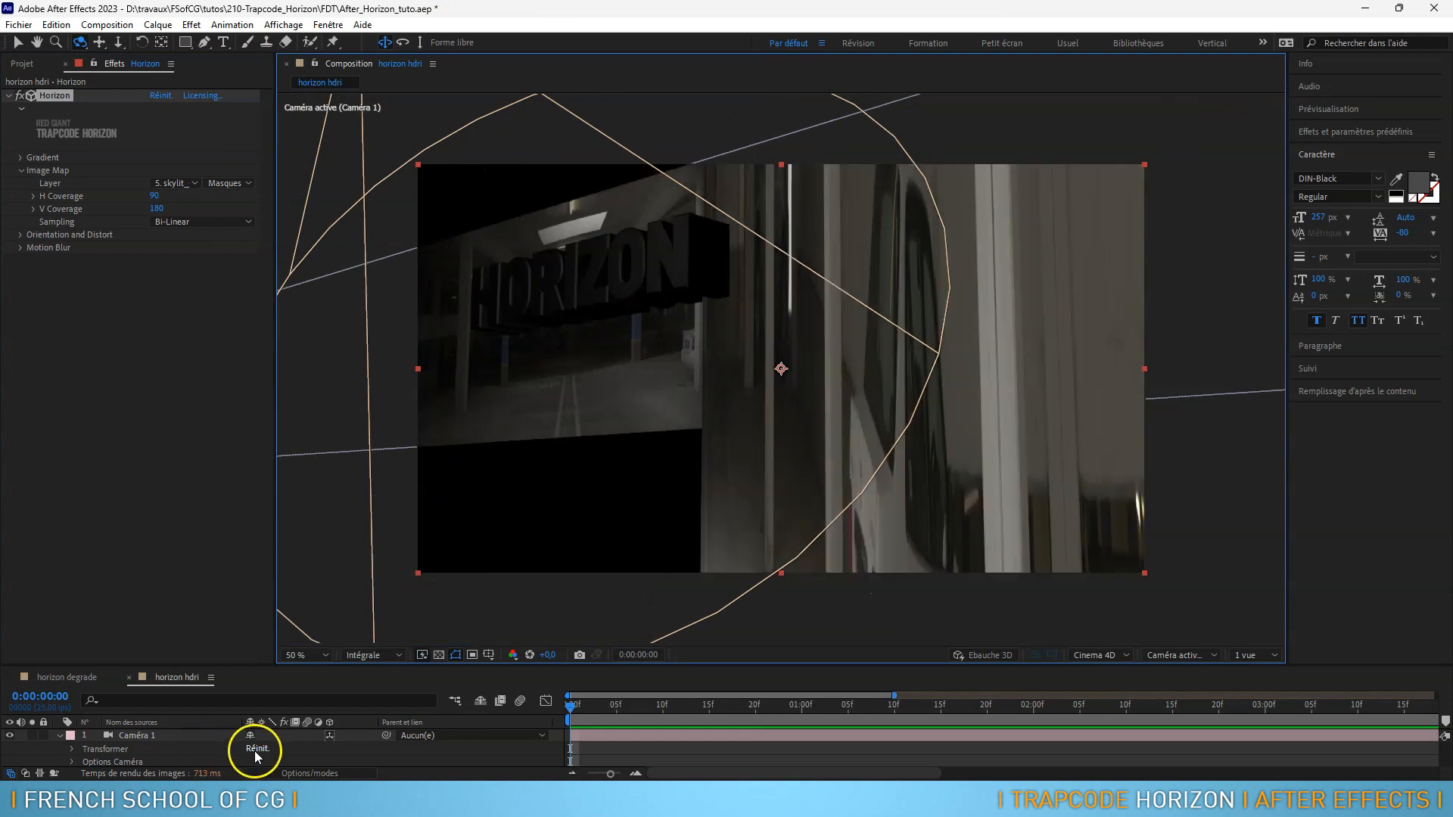
left_click(256, 749)
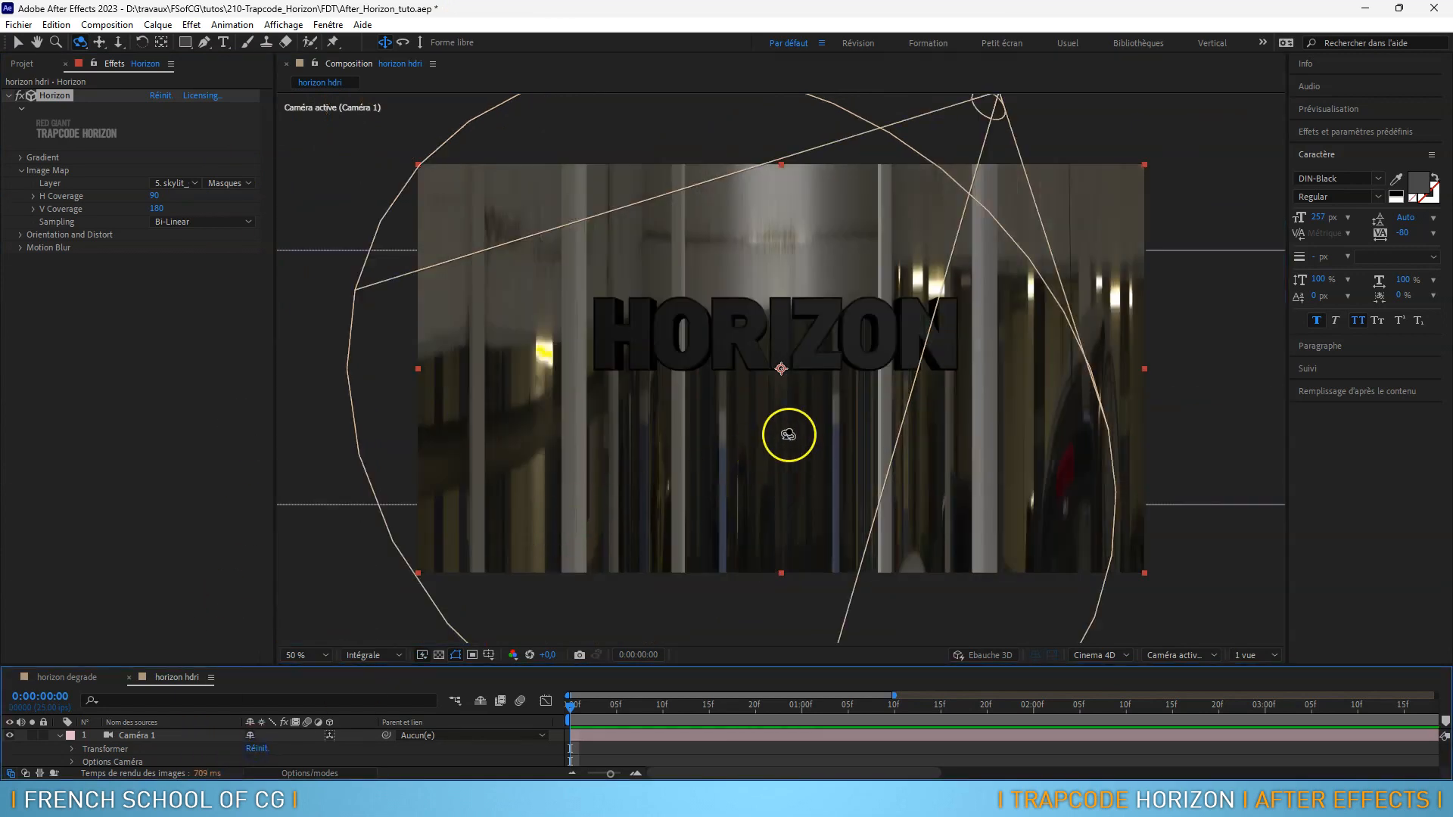
Dolly the camera back and orbit to both sides of the HORIZON text to examine the horizontal coverage
left_click_drag(785, 435, 719, 636)
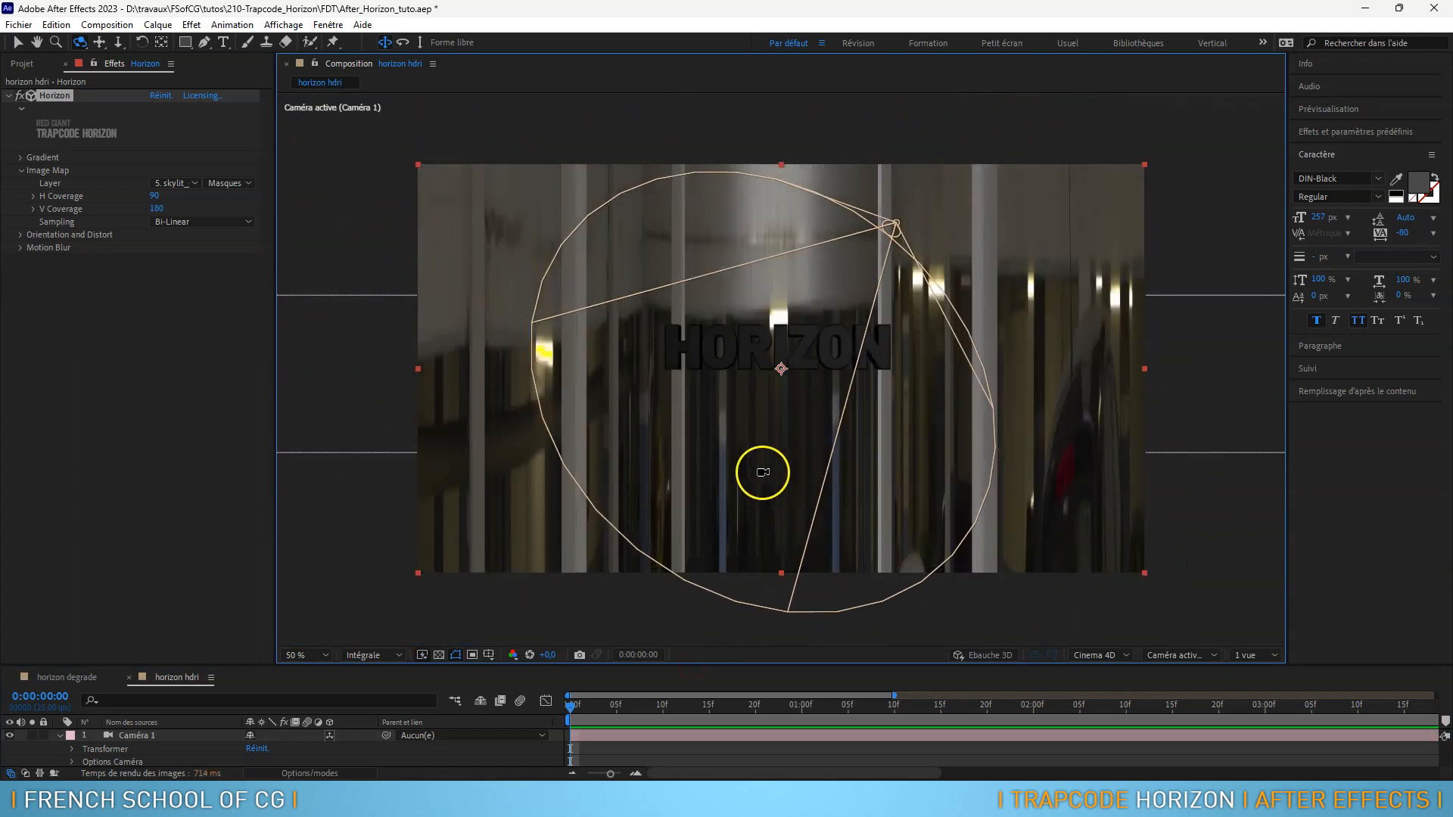
left_click_drag(737, 444, 671, 438)
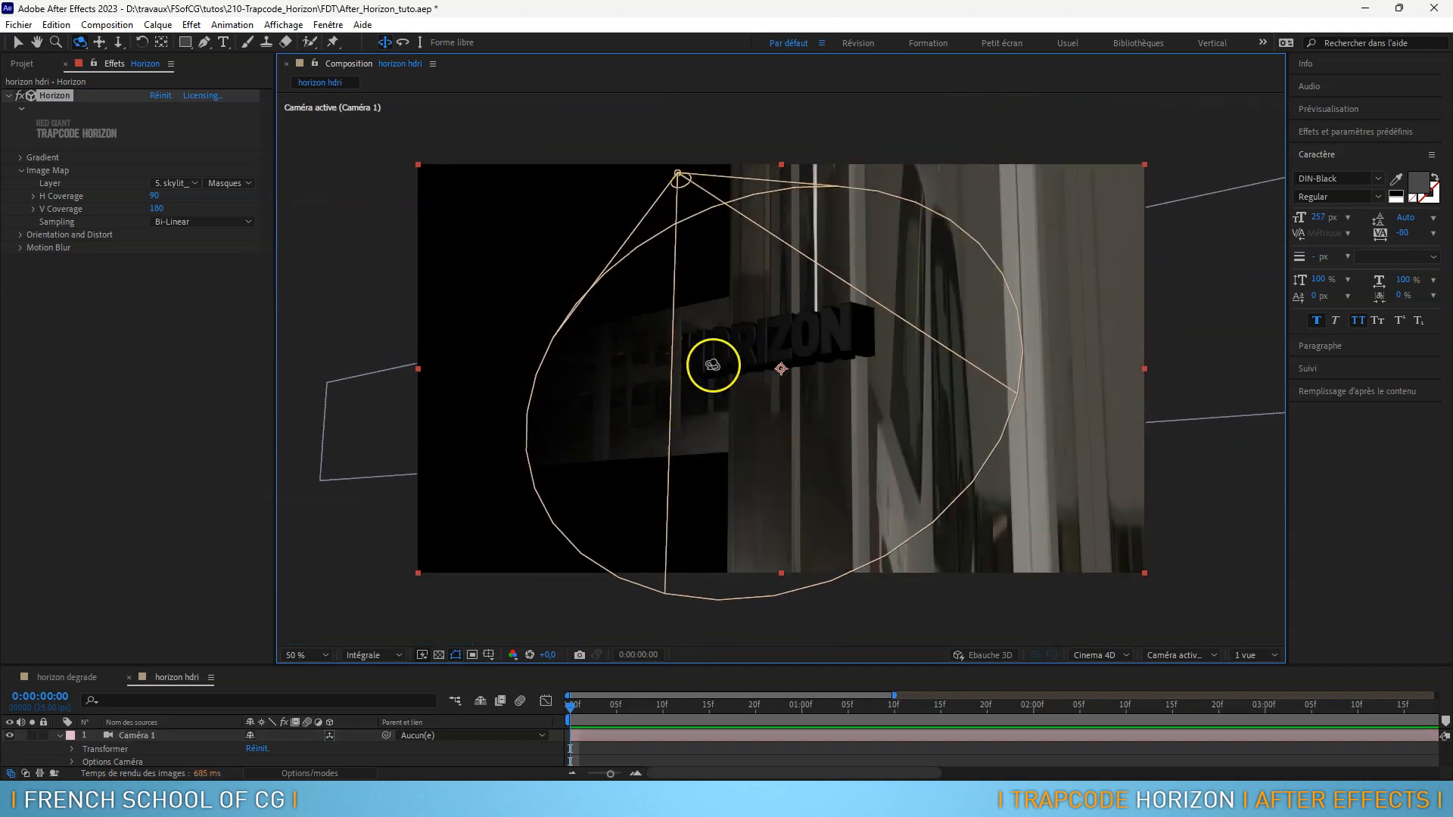
left_click_drag(767, 437, 892, 440)
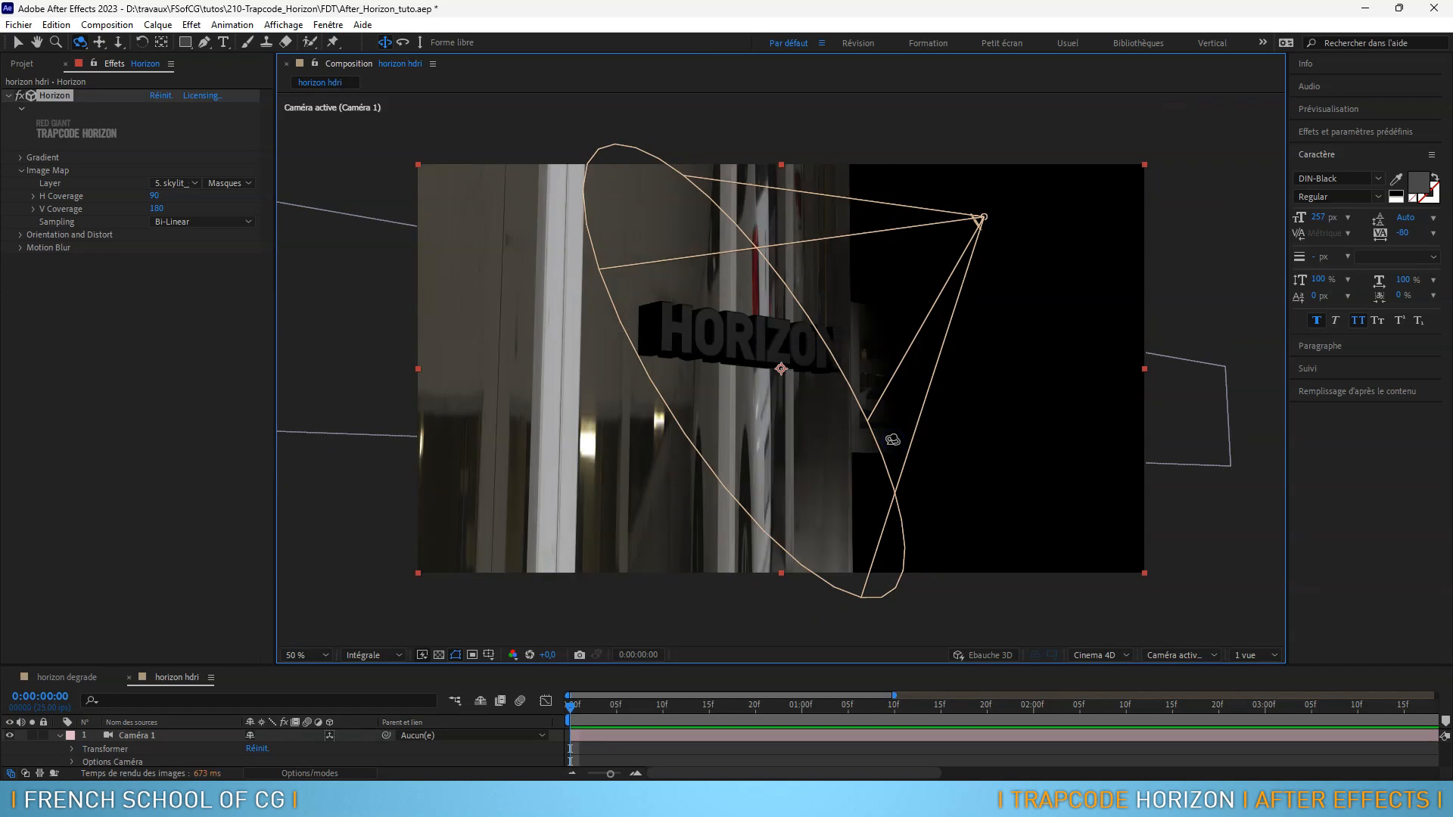
Restore the Image Map's H Coverage to 360 and set its layer source back to Source
left_click_drag(155, 196, 475, 227)
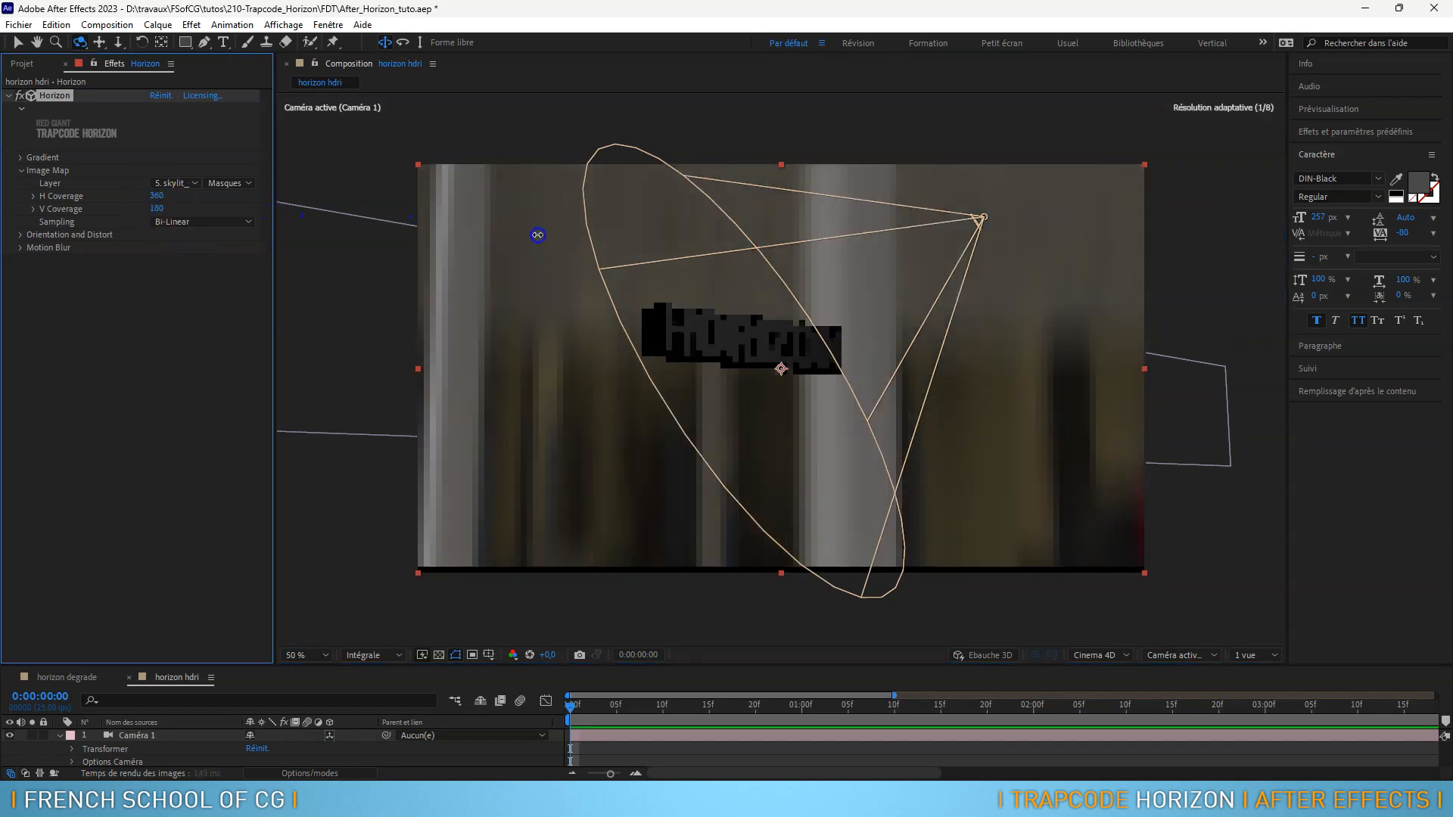
left_click(236, 184)
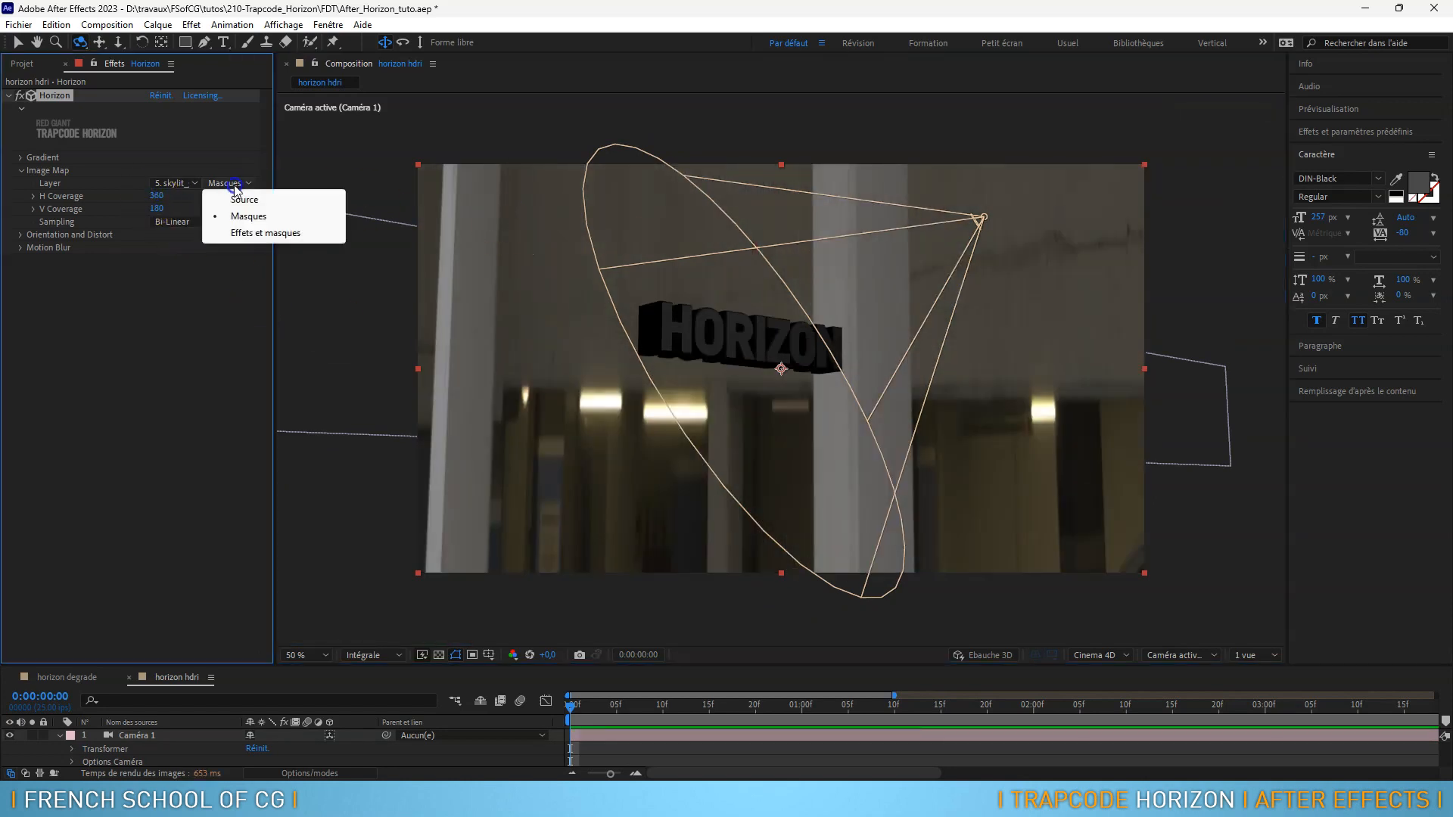
left_click(245, 200)
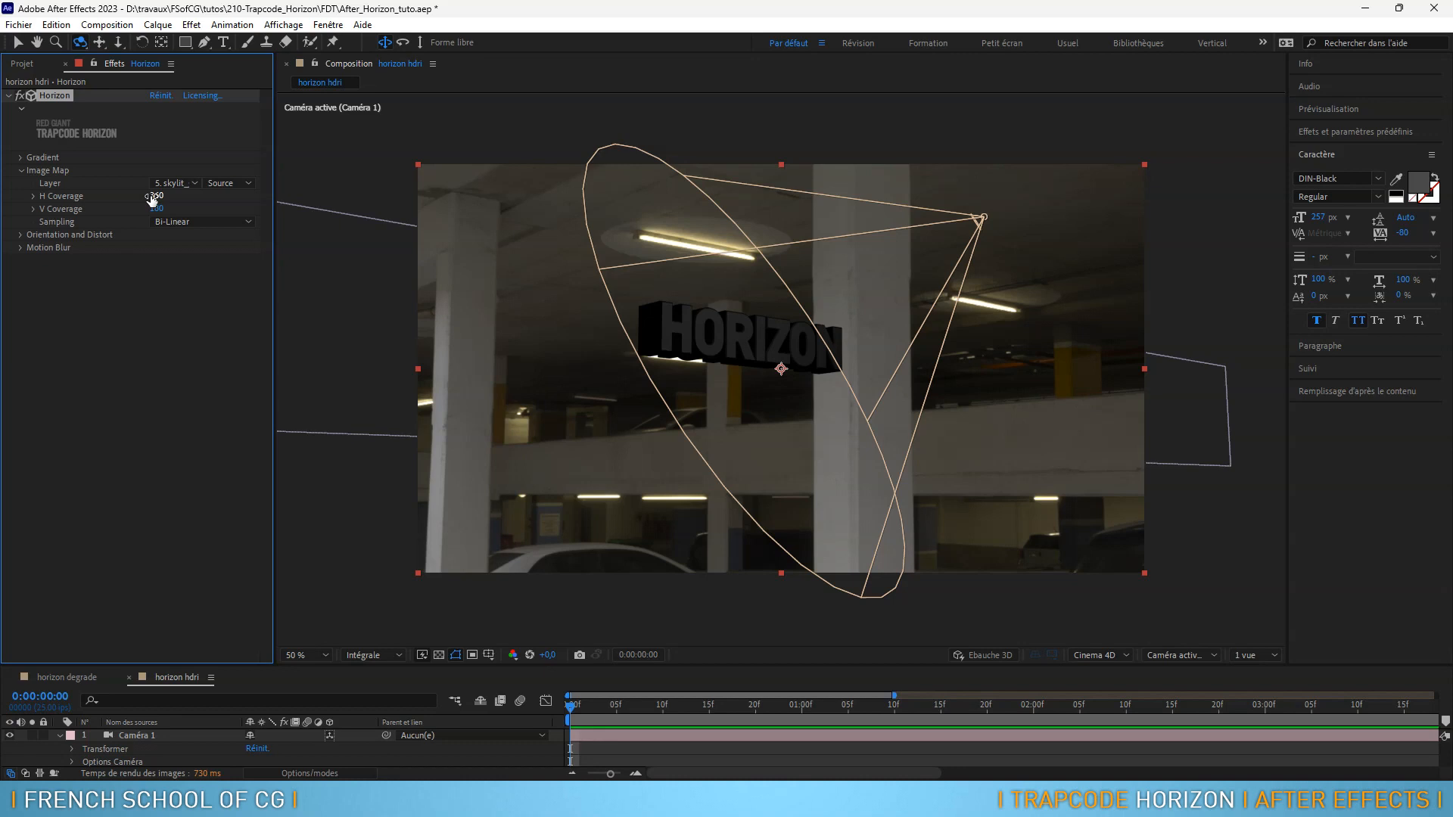
Examine the Image Map's Sampling choices, Nearest Neighbour and Bi-Linear, keeping Bi-Linear
left_click(189, 221)
left_click(549, 286)
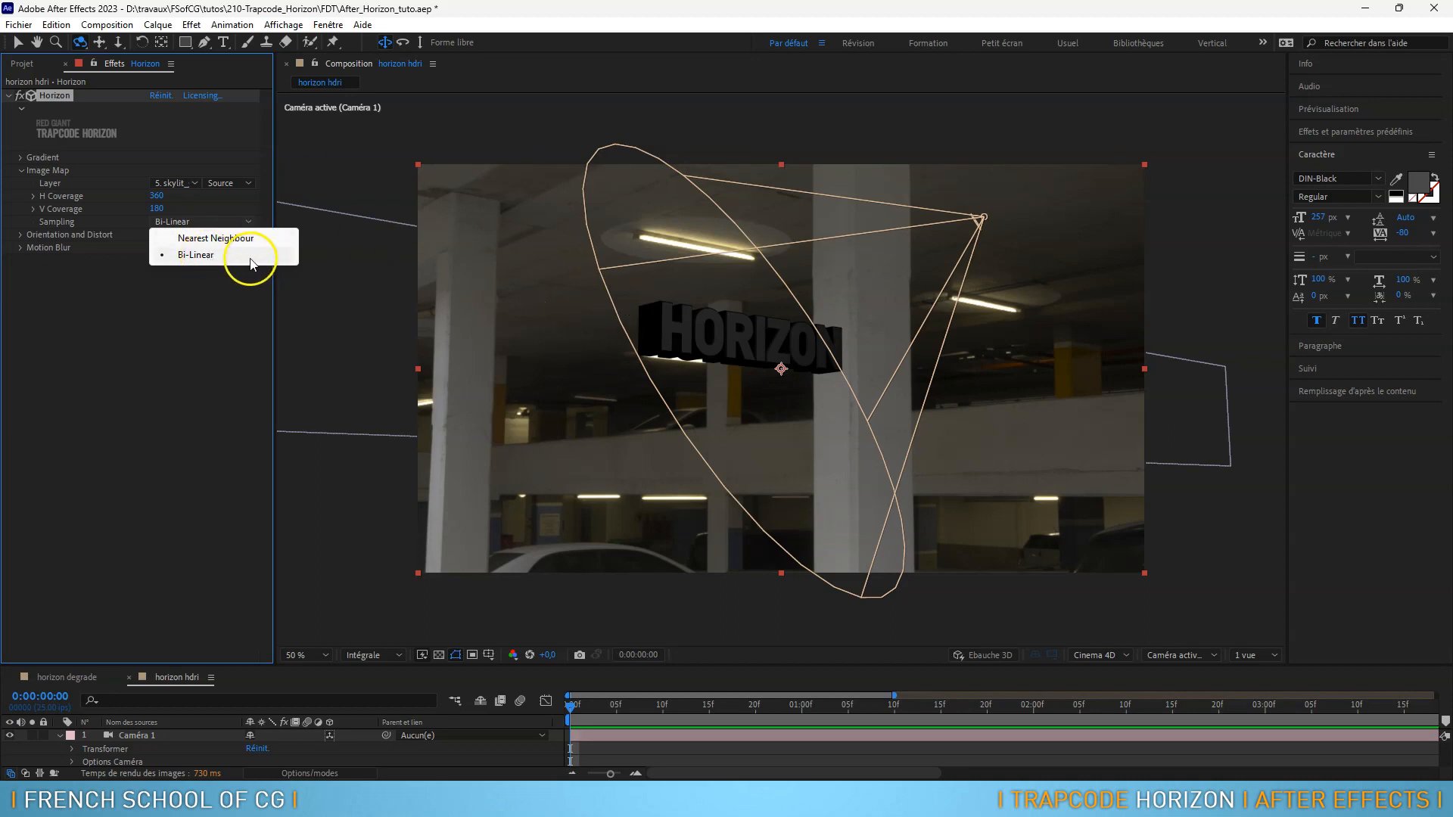
left_click(189, 219)
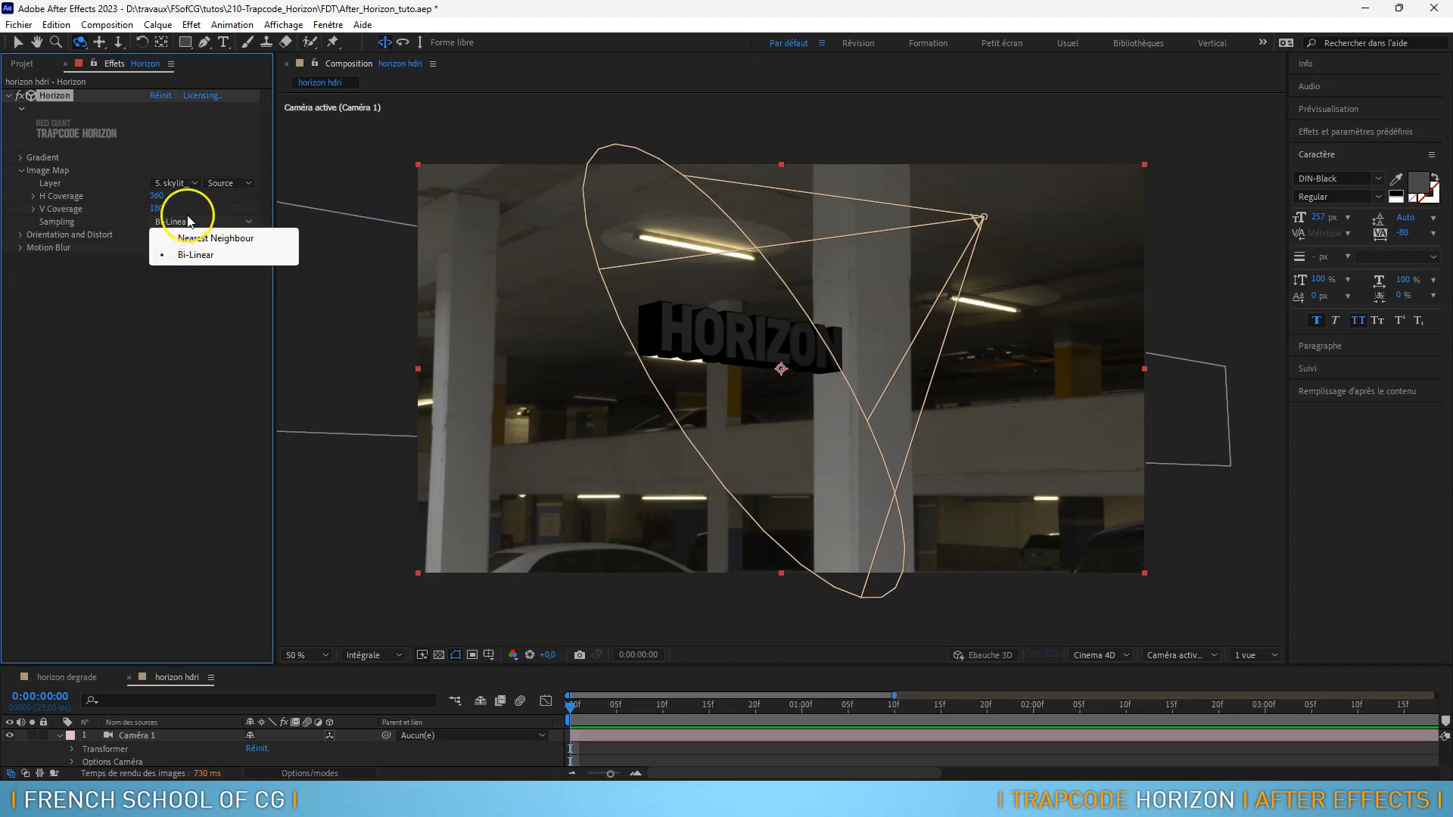
left_click(94, 230)
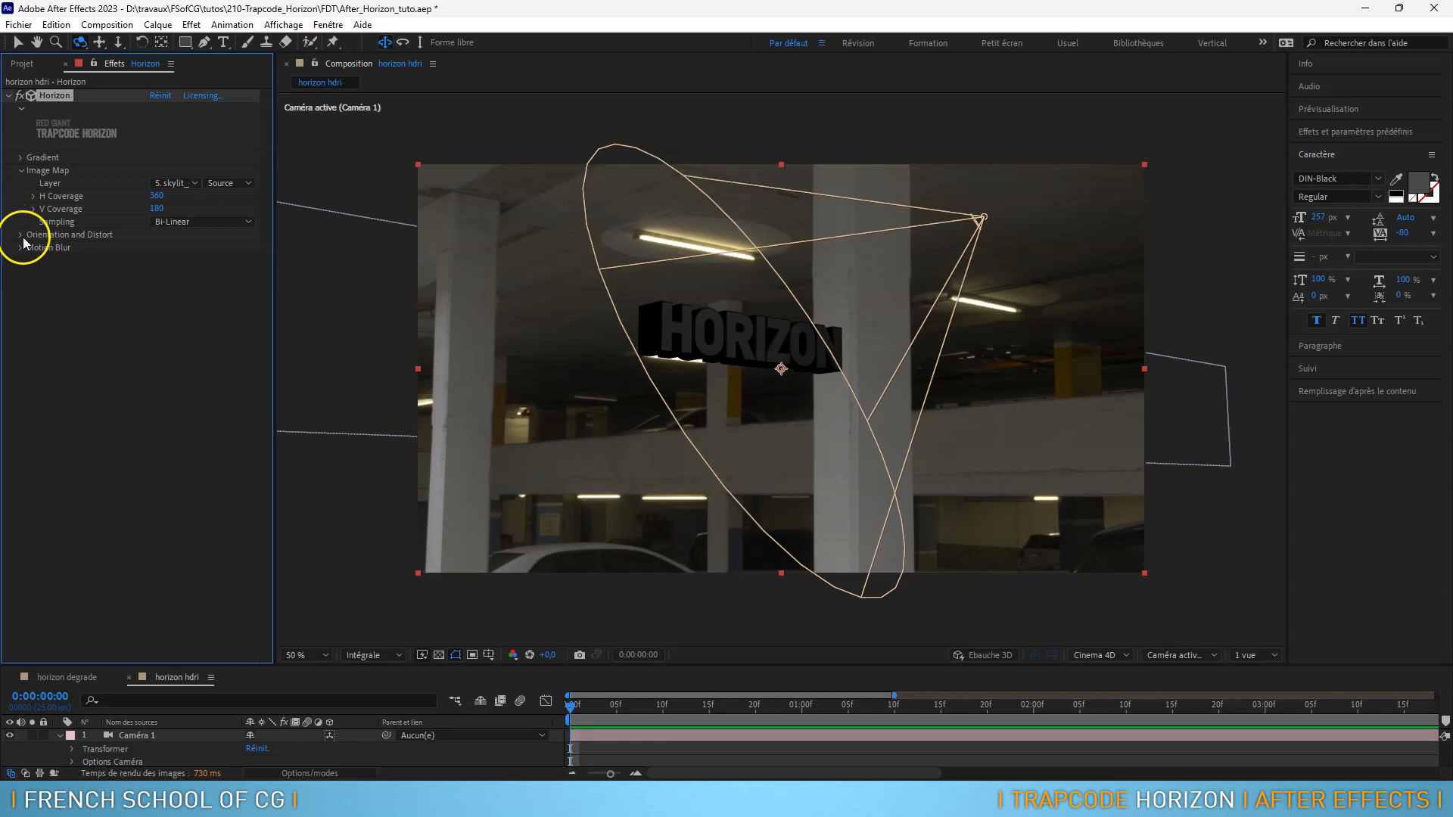
Orbit the camera to a nearly frontal view of the text and try an X Rotation of the background, resetting it to 0°
left_click(20, 236)
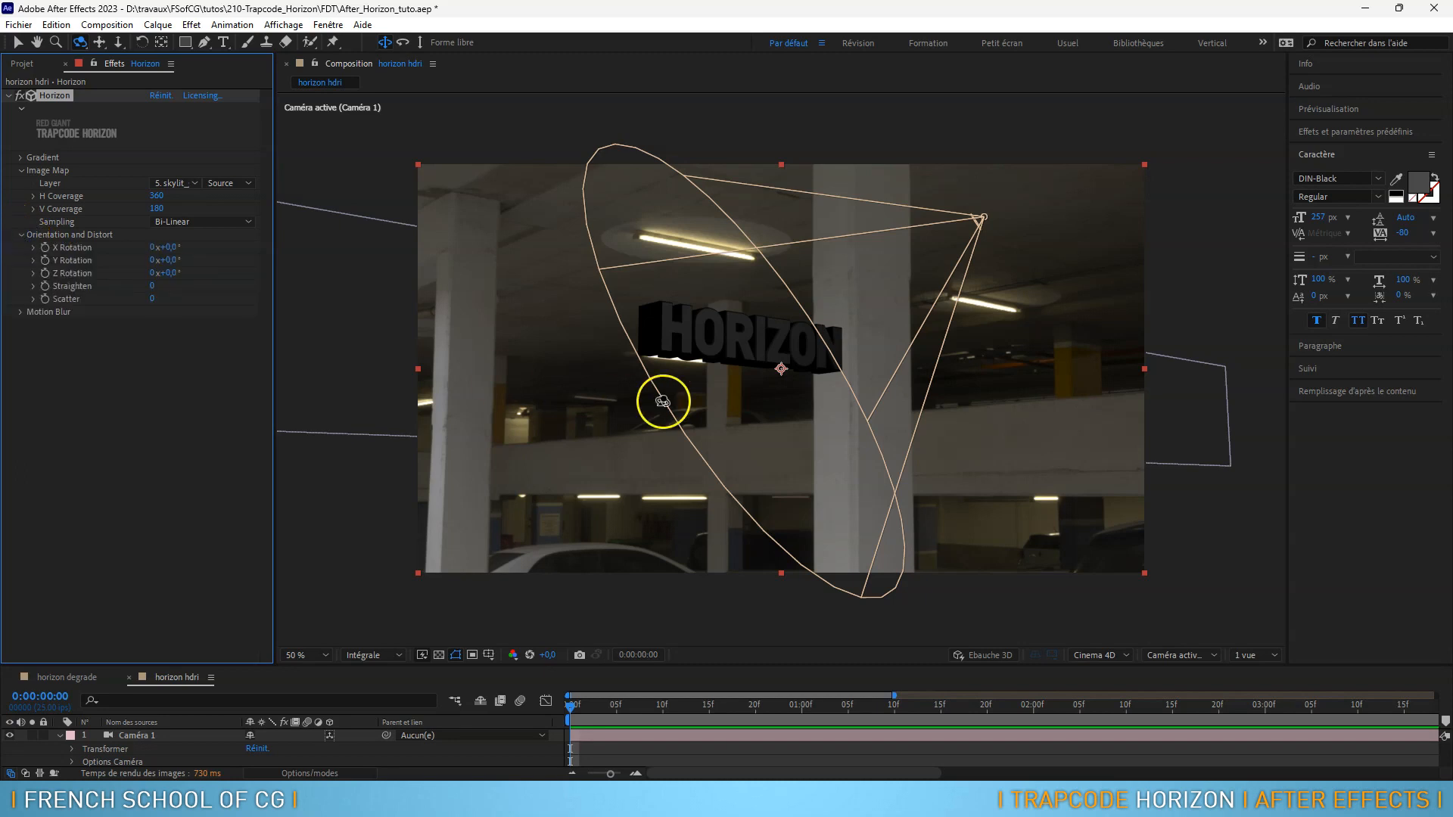
left_click_drag(597, 431, 623, 415)
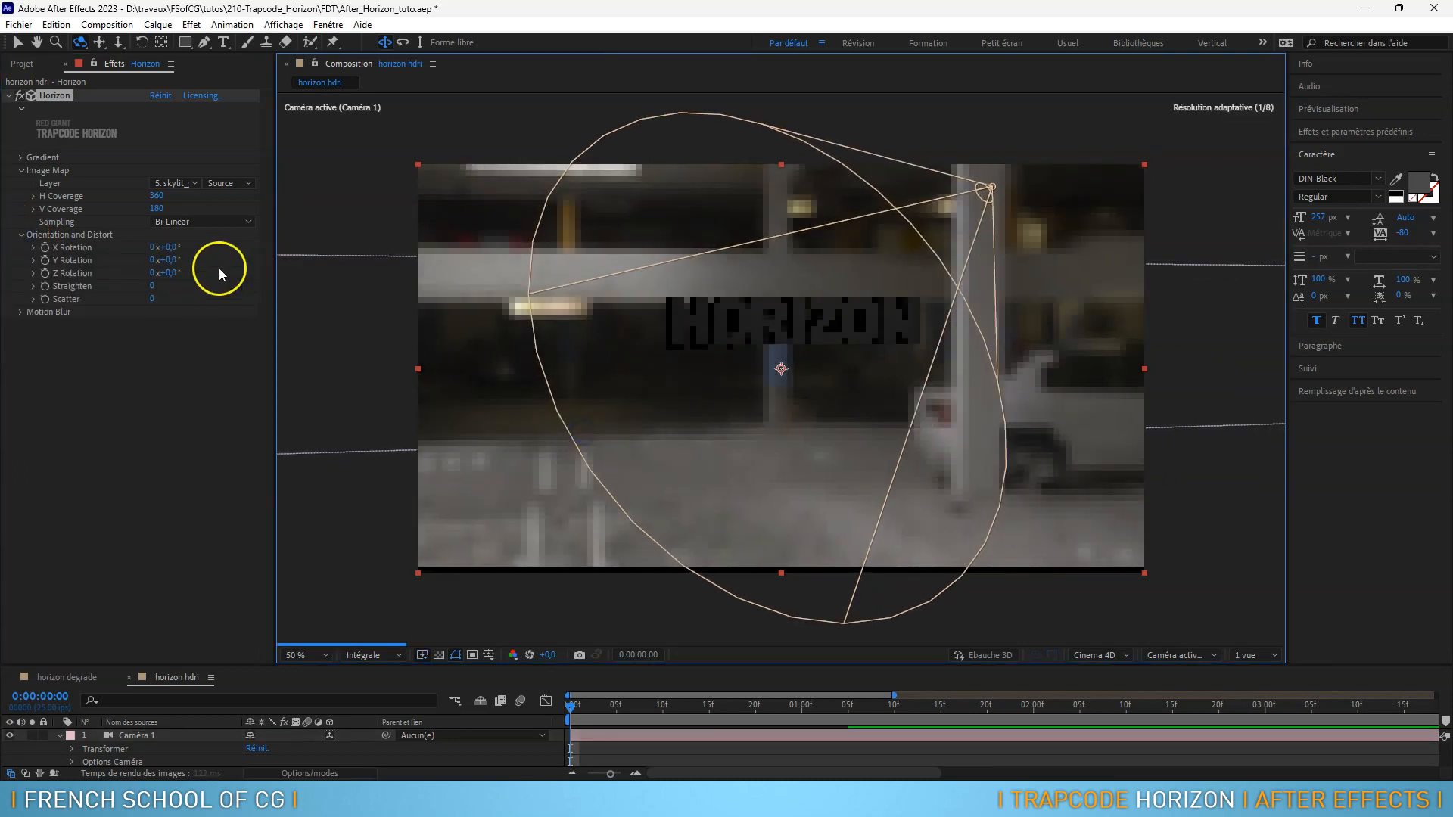
left_click_drag(171, 252, 230, 258)
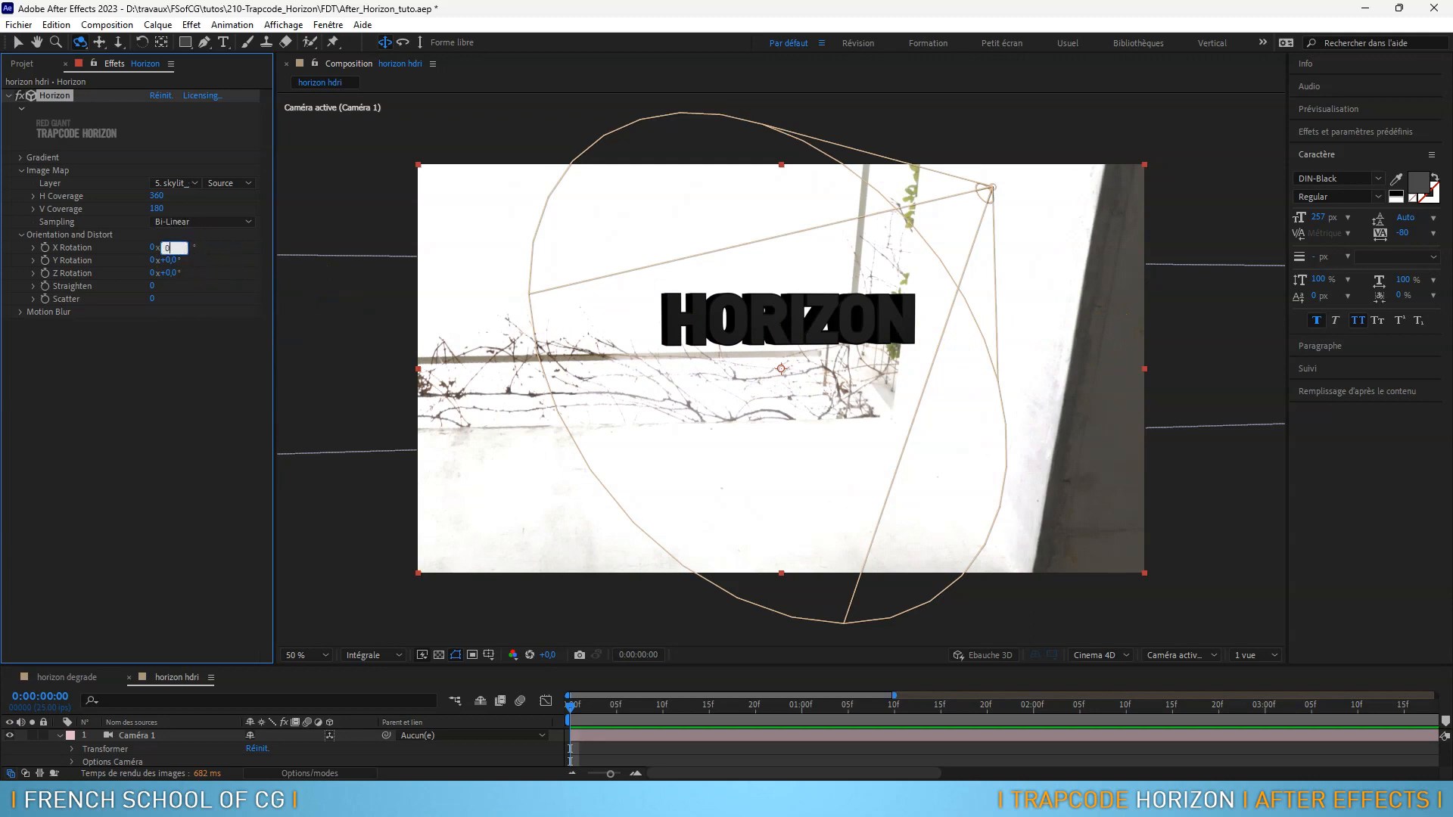
key("Return")
Try turning the garage background with Y Rotation, and reset the rotation to 0°
left_click_drag(168, 260, 290, 260)
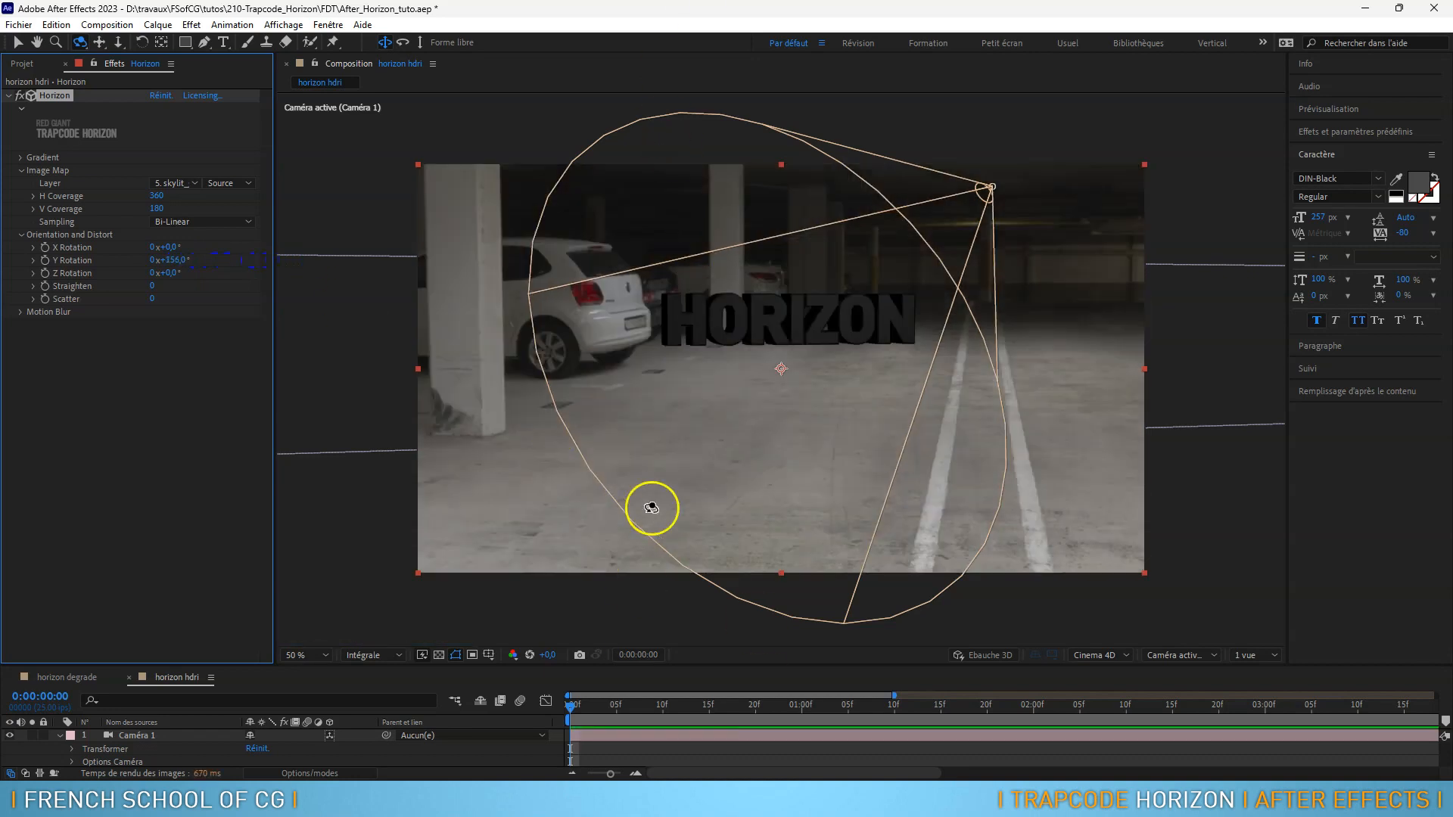
left_click(178, 259)
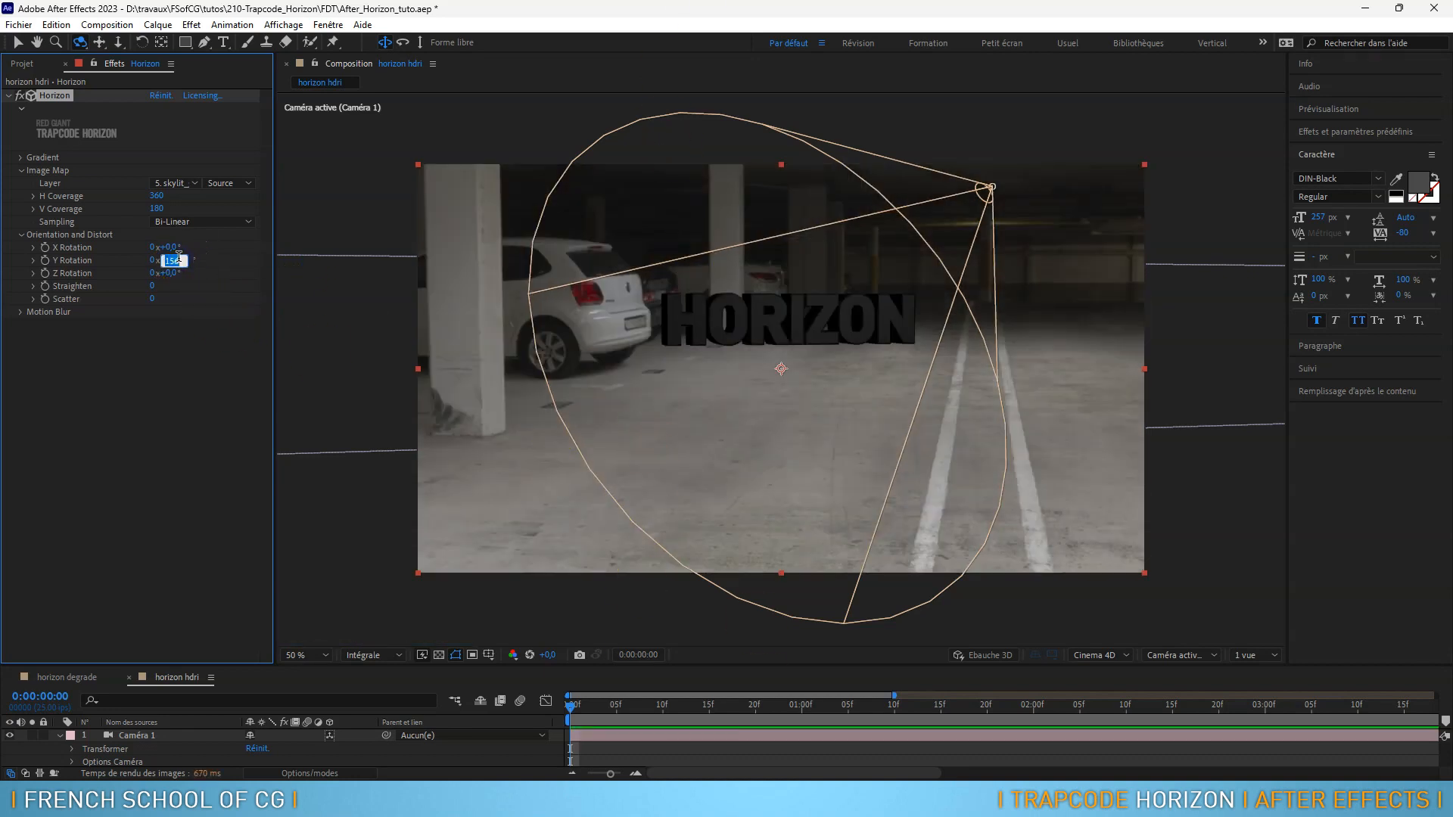
type("0")
key("Return")
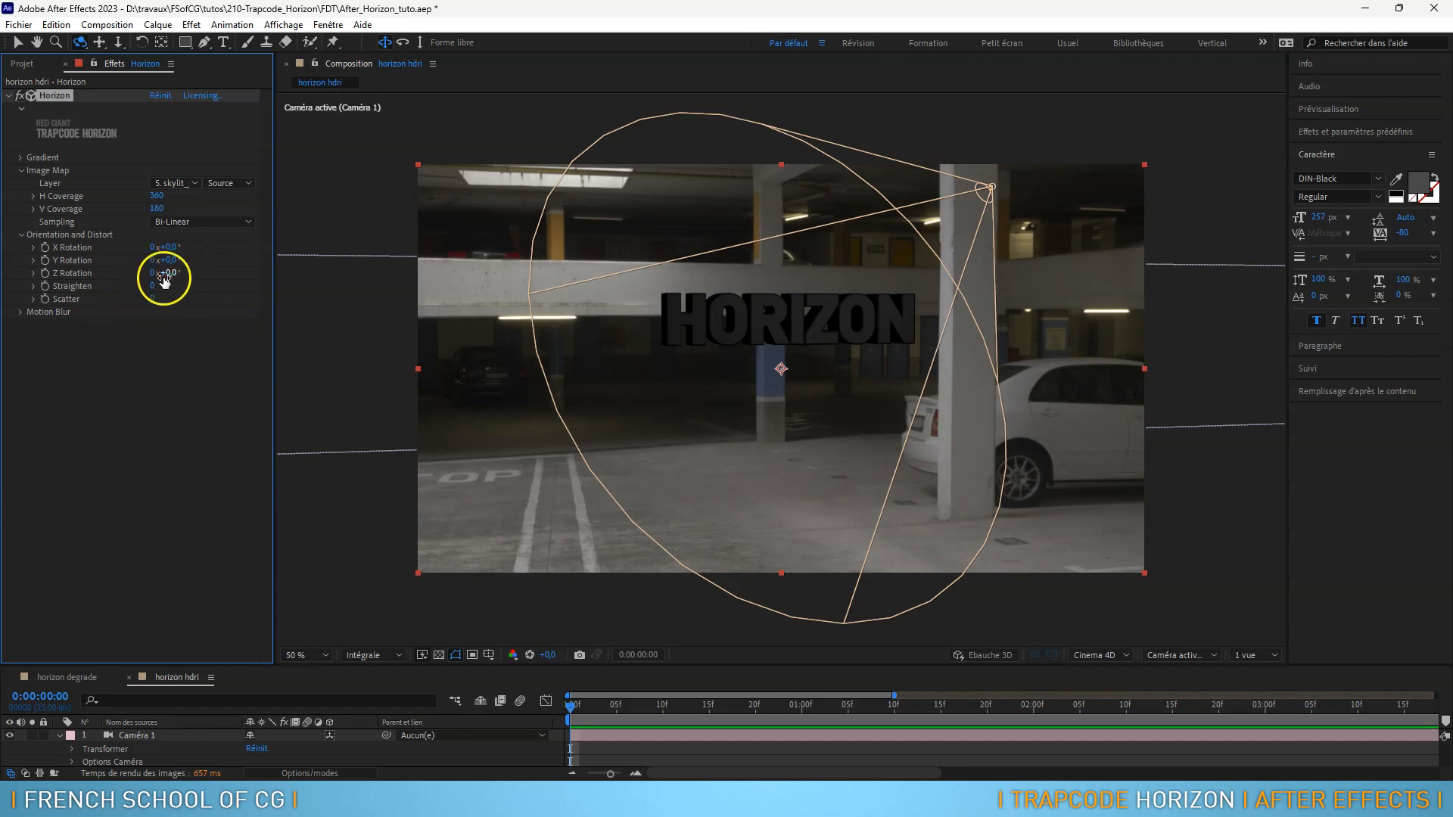
Try tilting the garage background with Z Rotation, and reset the rotation to 0°
mouse_move(171, 274)
left_mouse_down()
mouse_move(246, 275)
mouse_move(170, 274)
left_mouse_up()
left_click(172, 273)
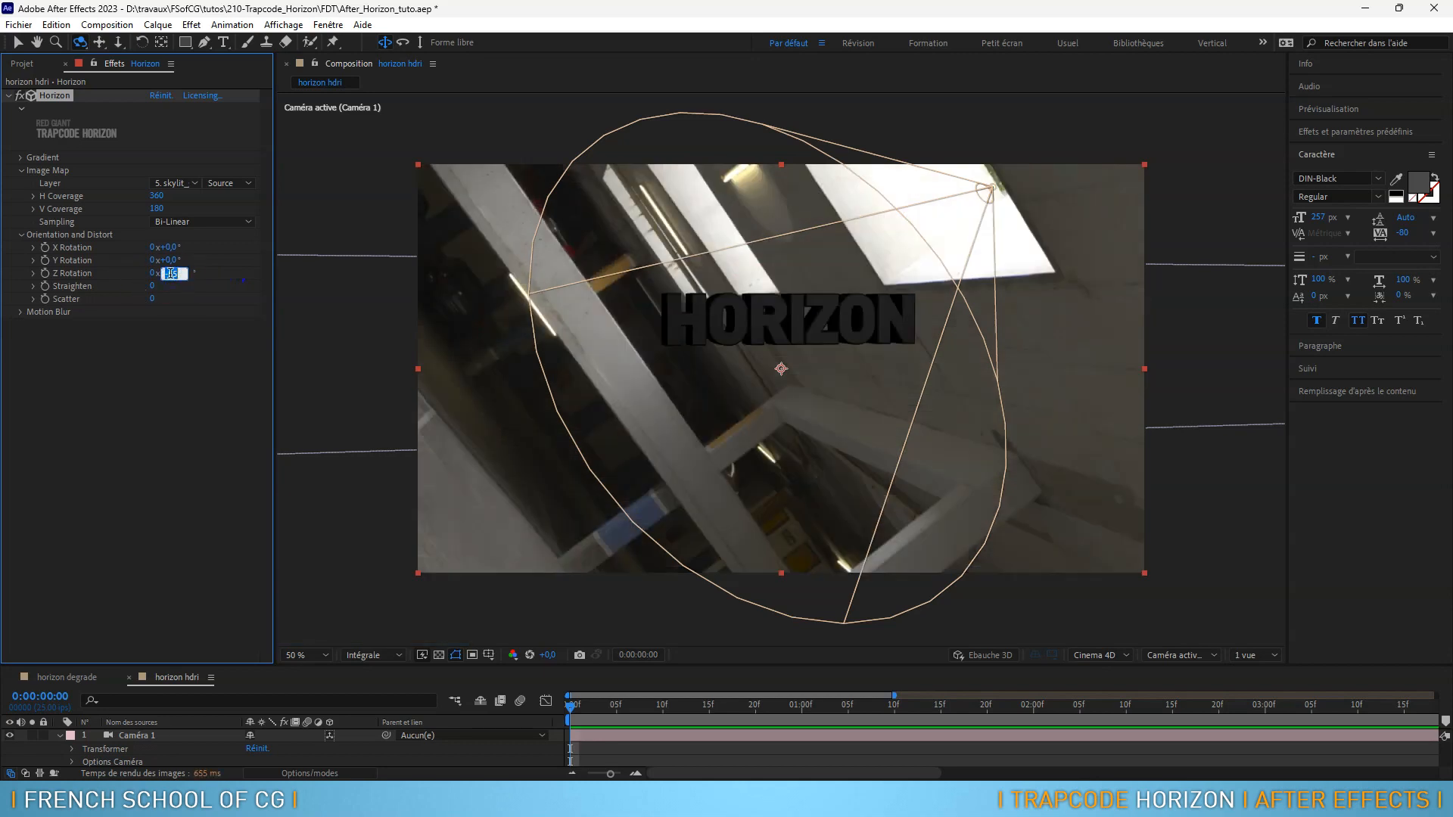
type("0")
key("Return")
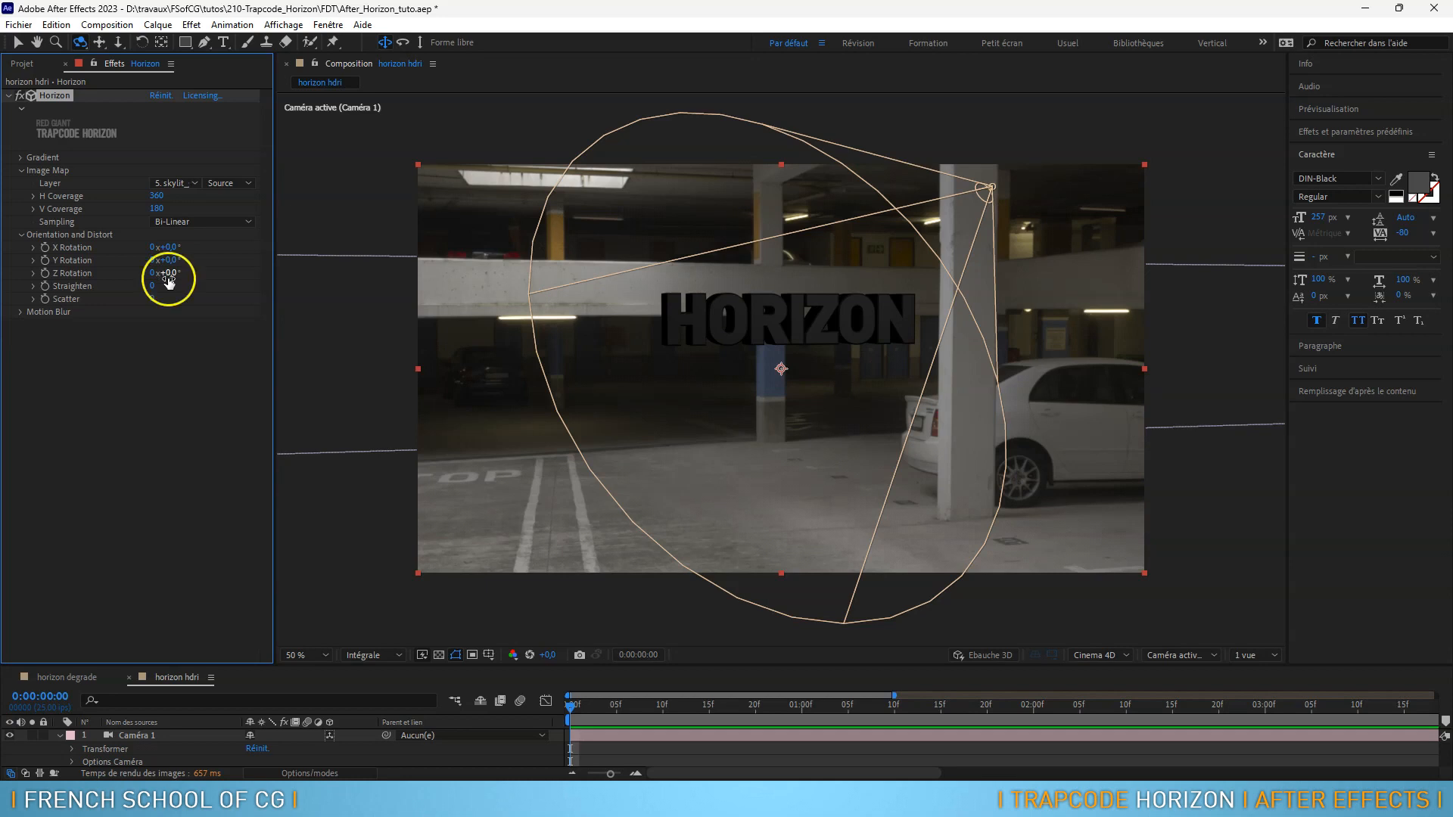
Try a Straighten value of 100 on the garage background, and return it to 0
left_click_drag(158, 284, 510, 301)
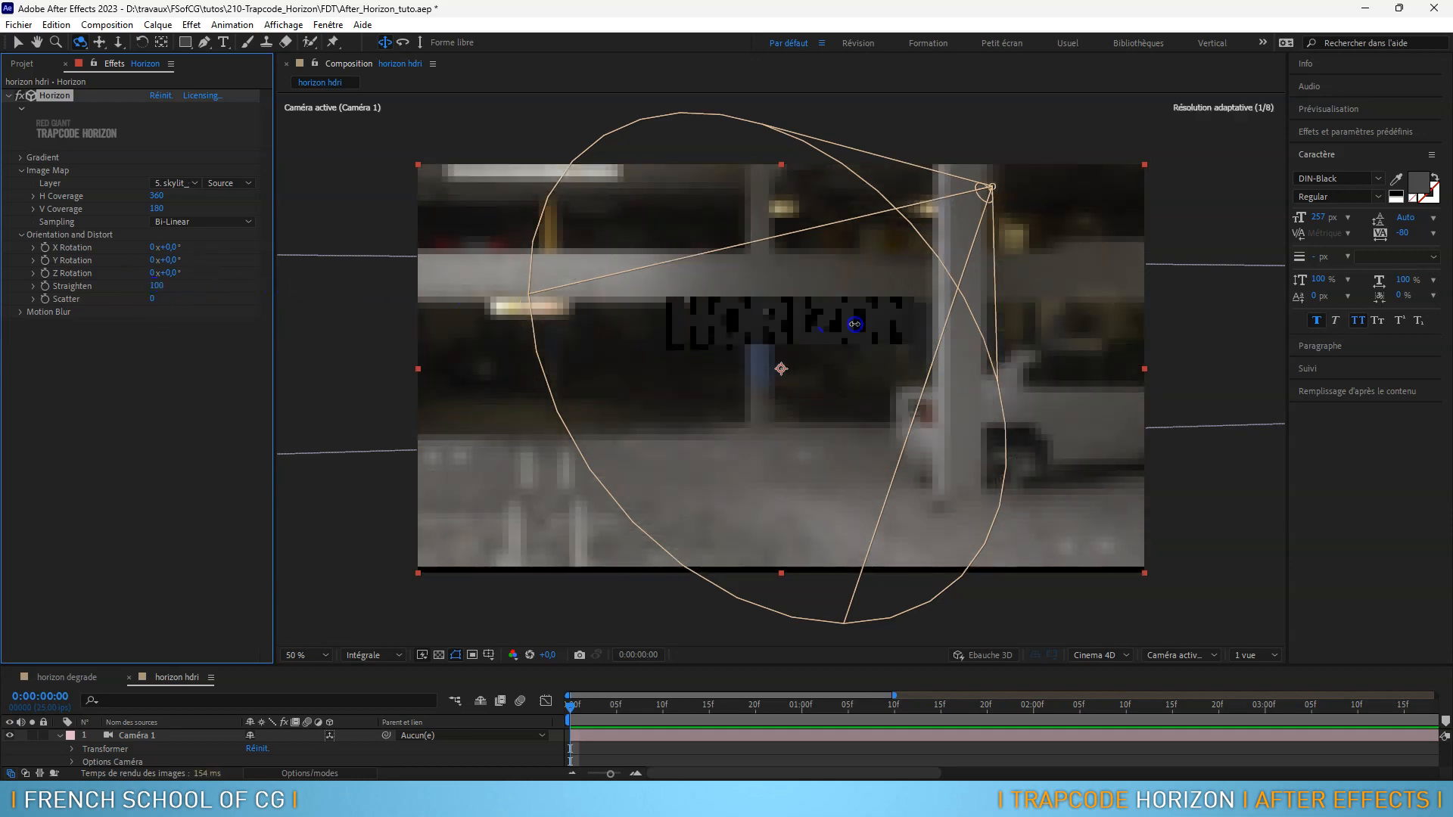
left_click_drag(861, 359, 861, 358)
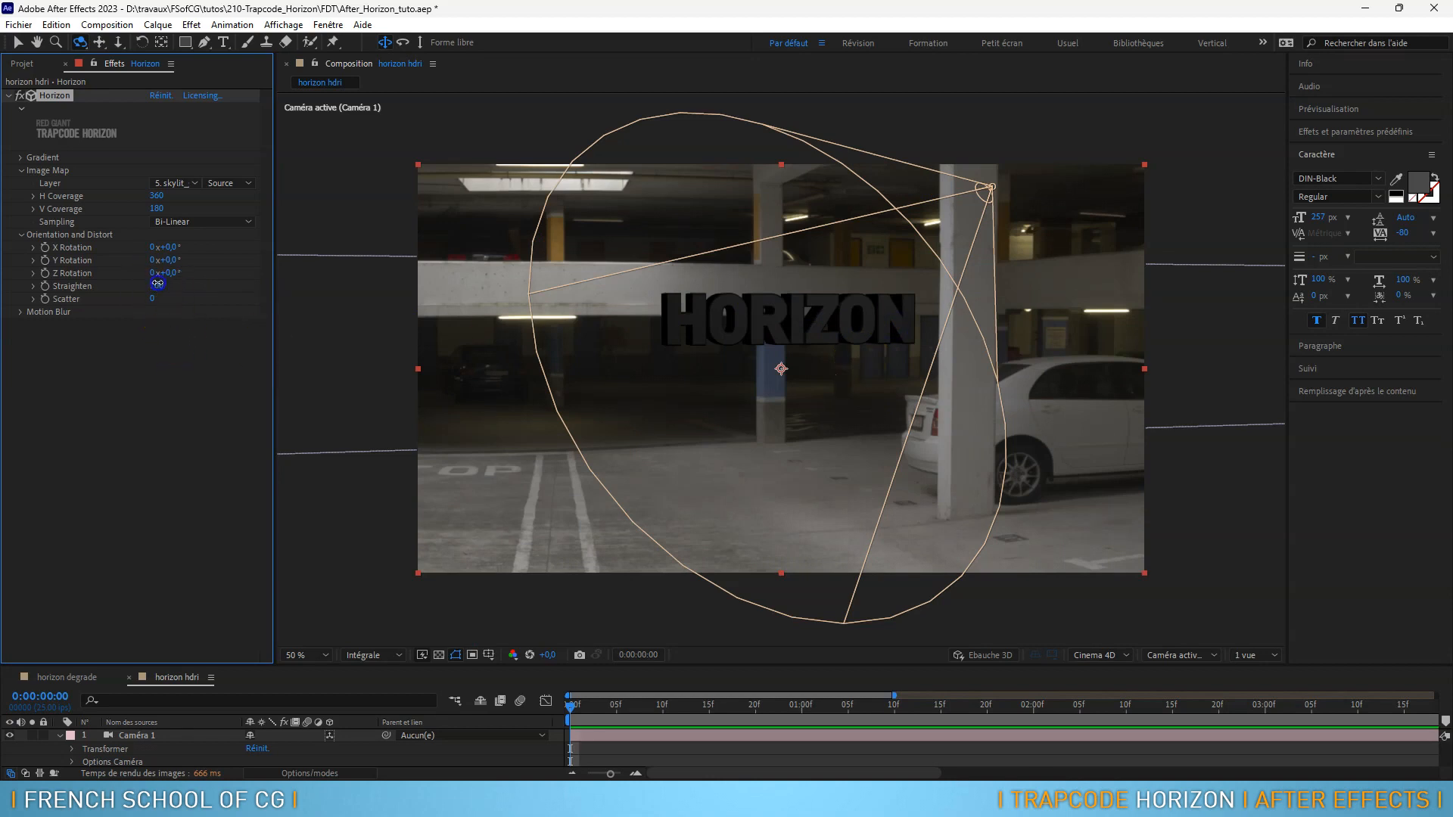
left_click_drag(157, 284, 8, 293)
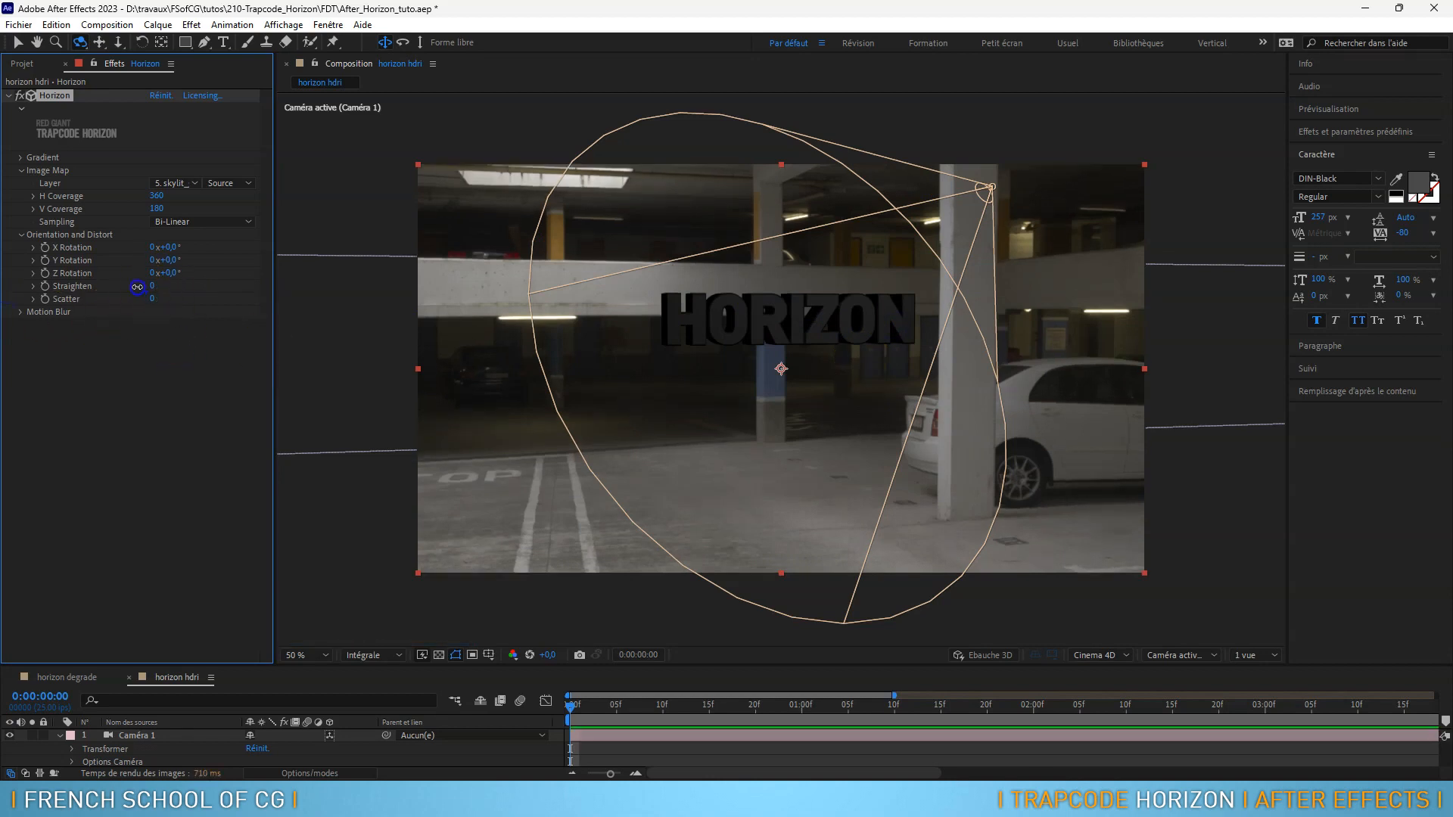
Try increasing Scatter values up to 10000 on the garage background, and return Scatter to 0
left_click_drag(151, 299, 1298, 452)
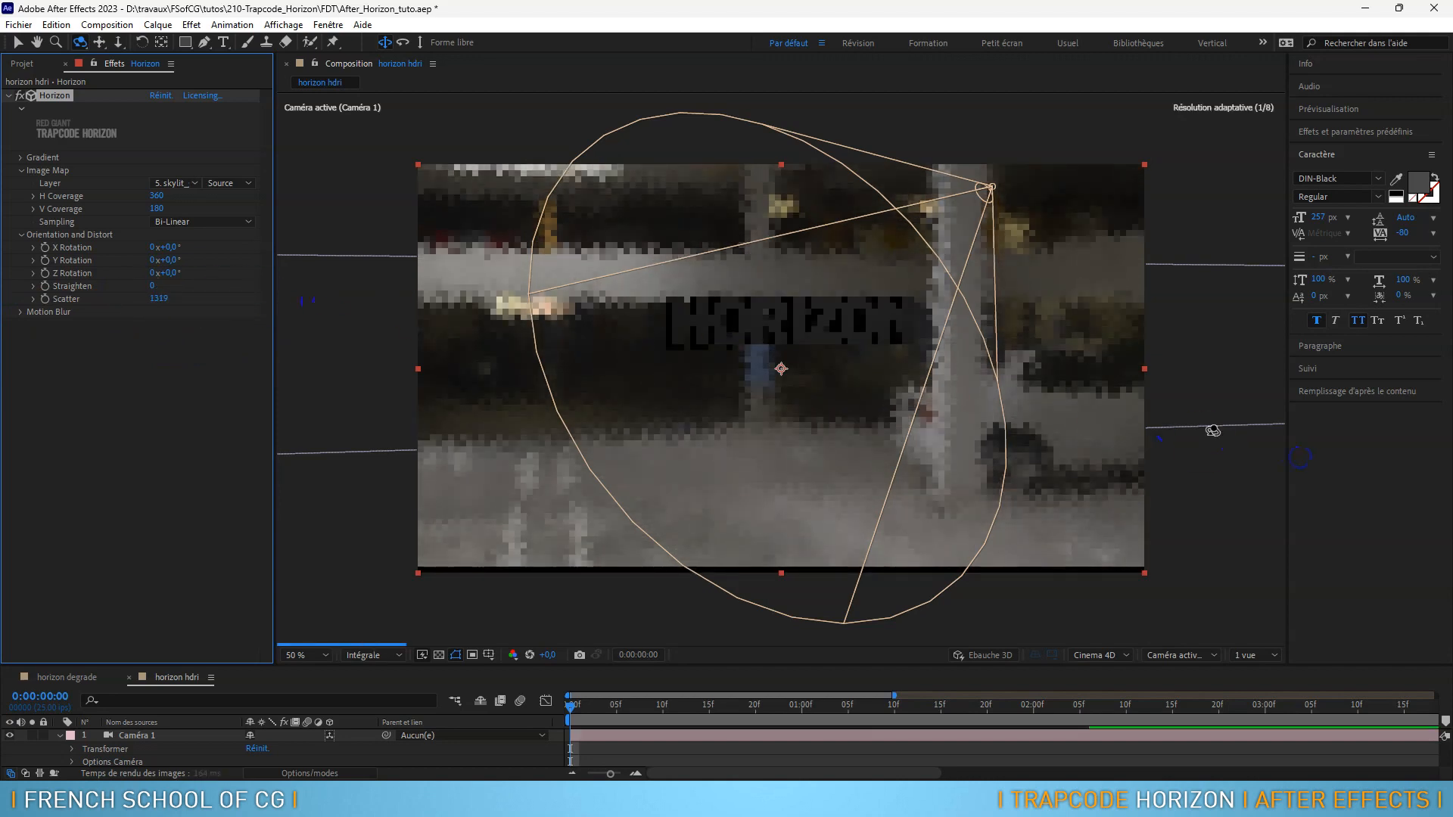
left_click_drag(171, 297, 1226, 294)
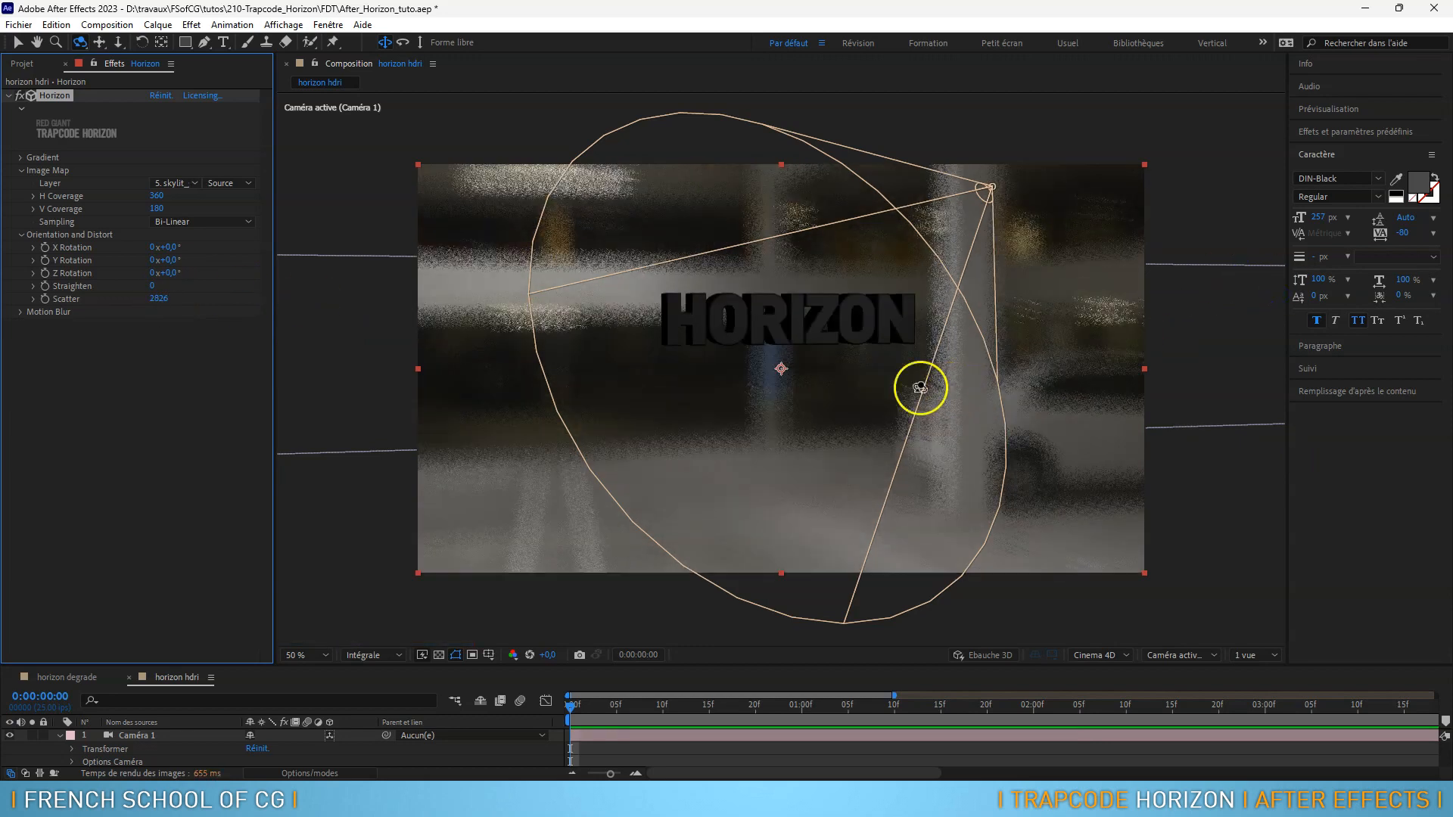
left_click(163, 298)
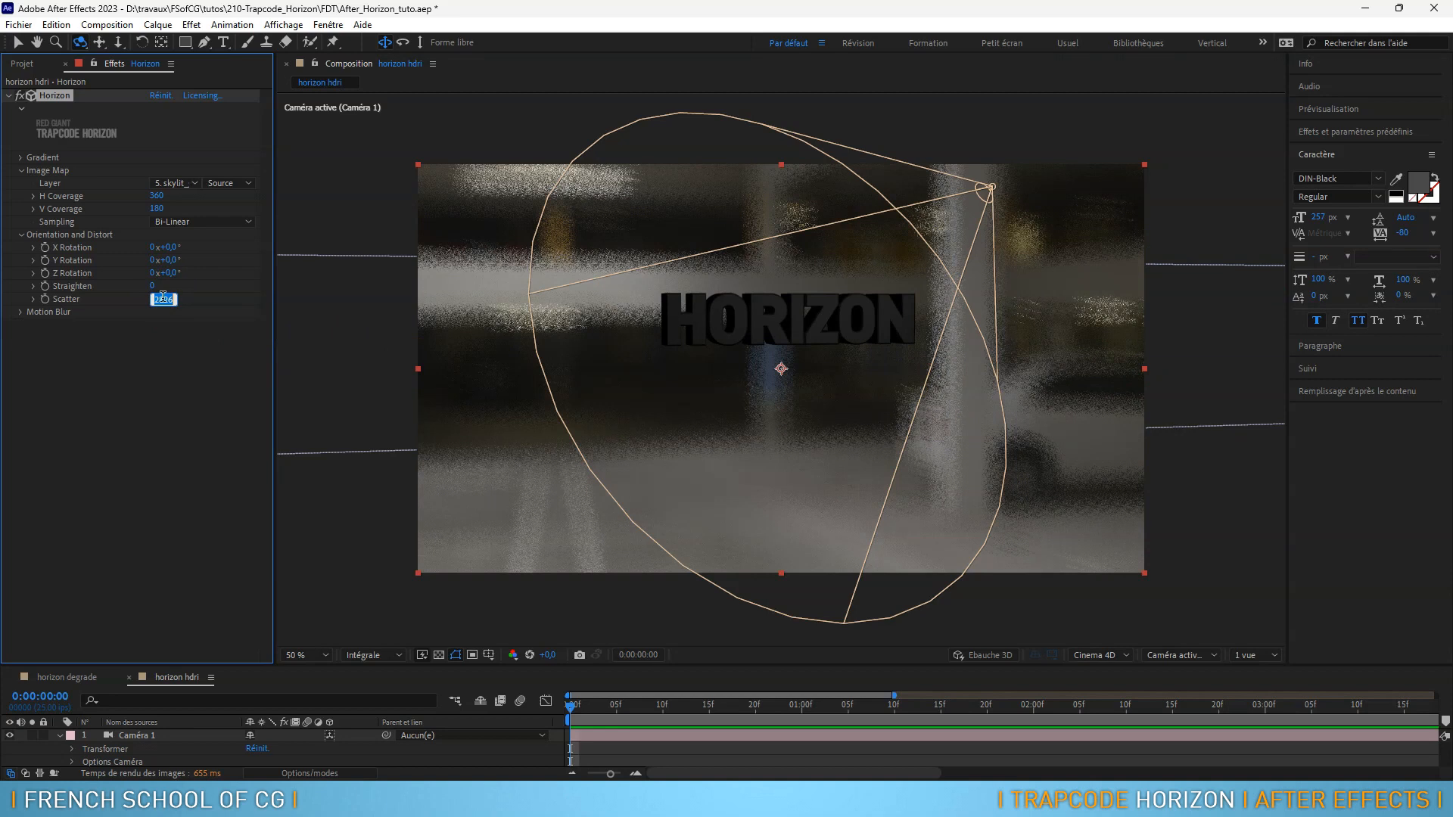
type("50000")
key("Return")
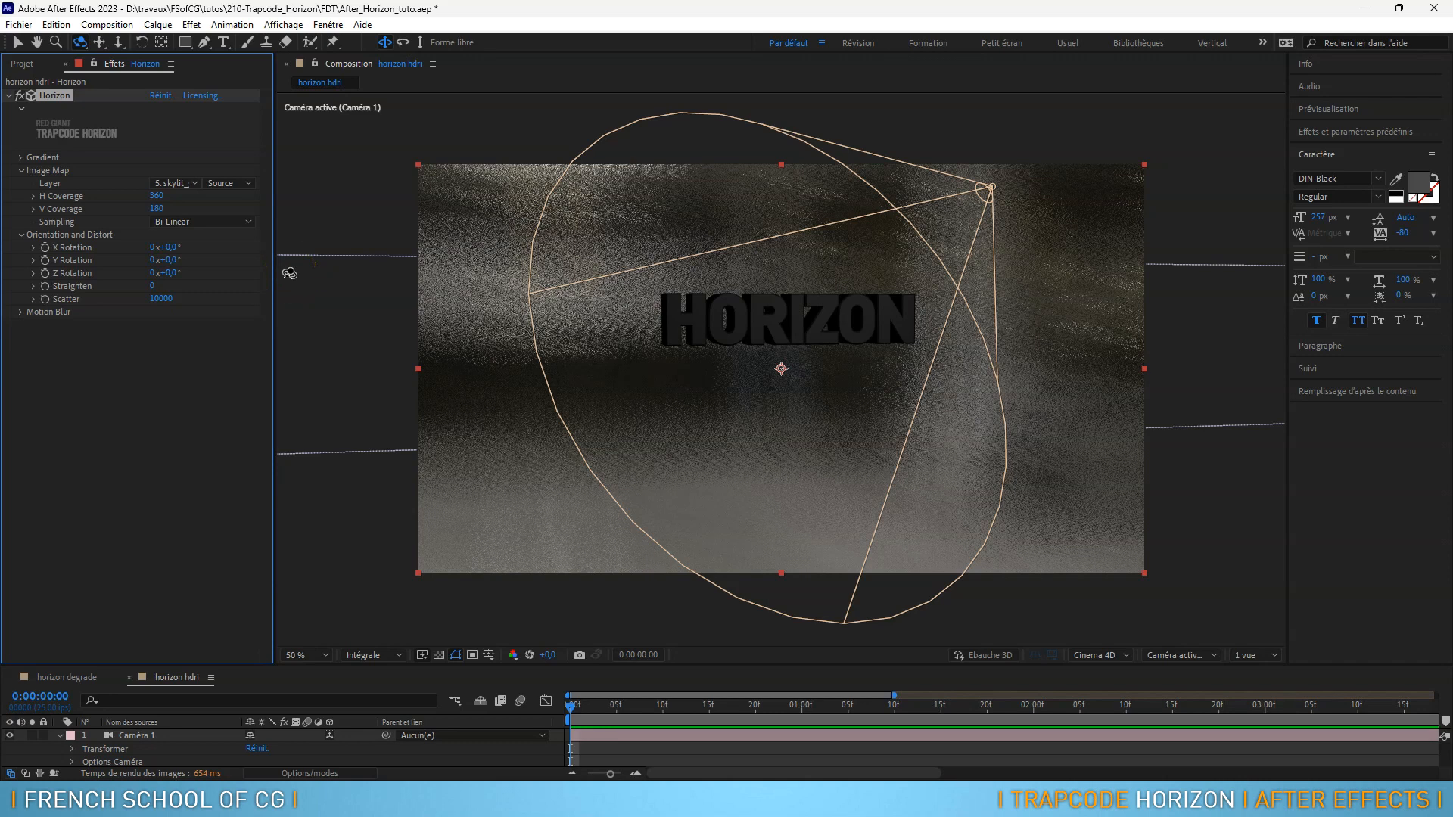
left_click(165, 296)
type("20")
type("0")
key("Return")
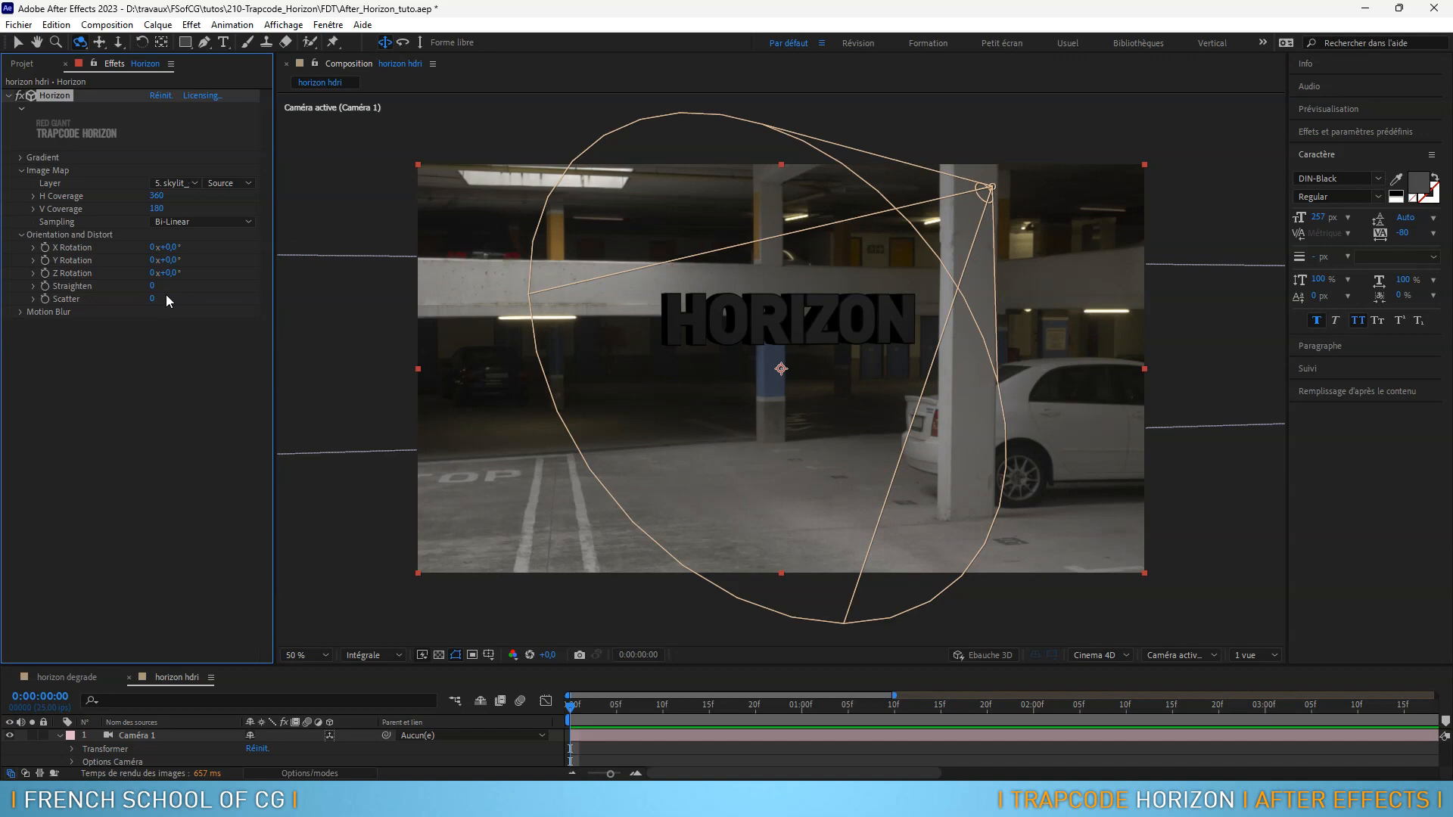
Set the Horizon effect's Motion Blur option to Comp Settings
left_click(22, 311)
left_click(201, 325)
left_click(201, 344)
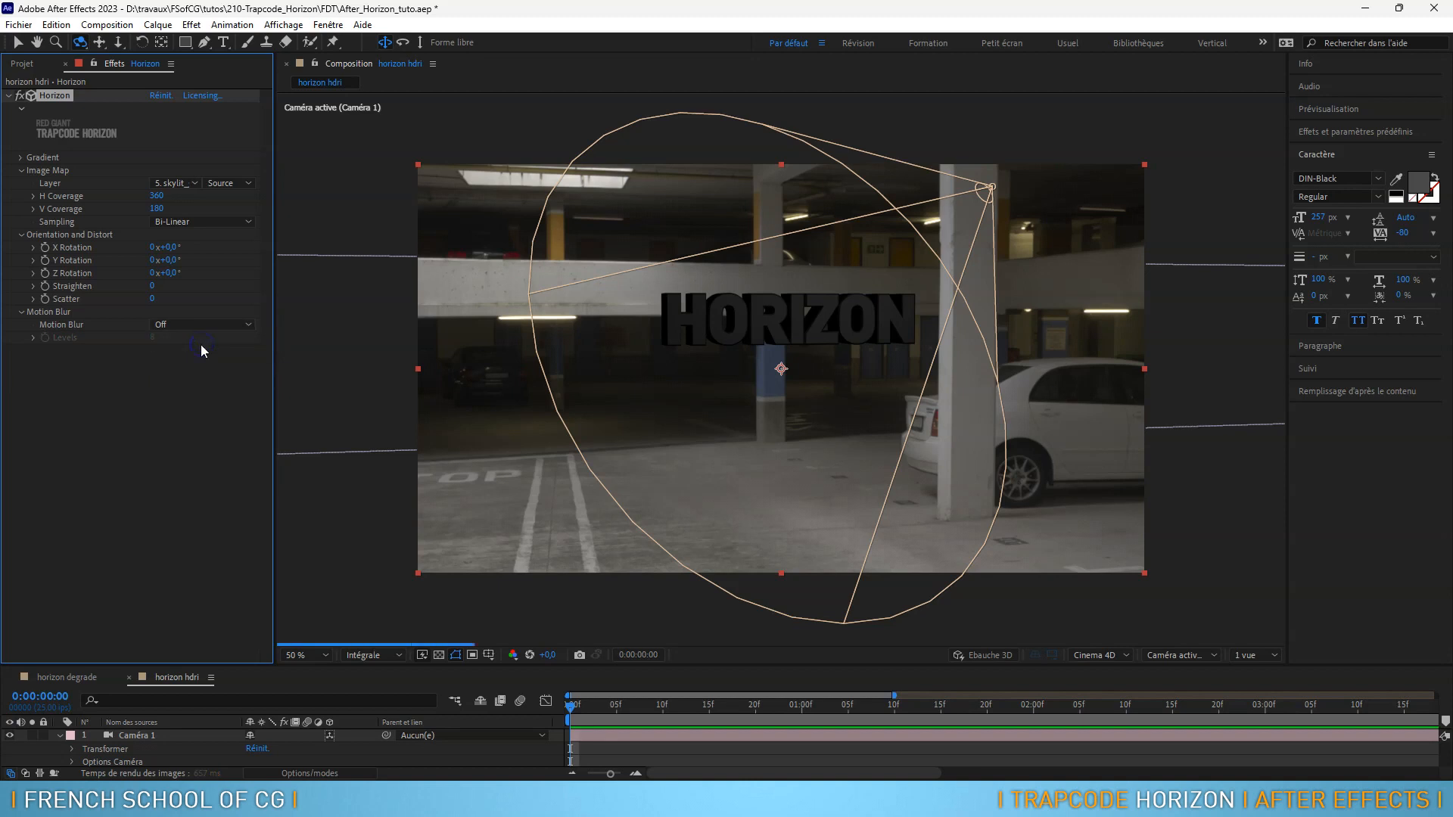
left_click(206, 326)
left_click(222, 359)
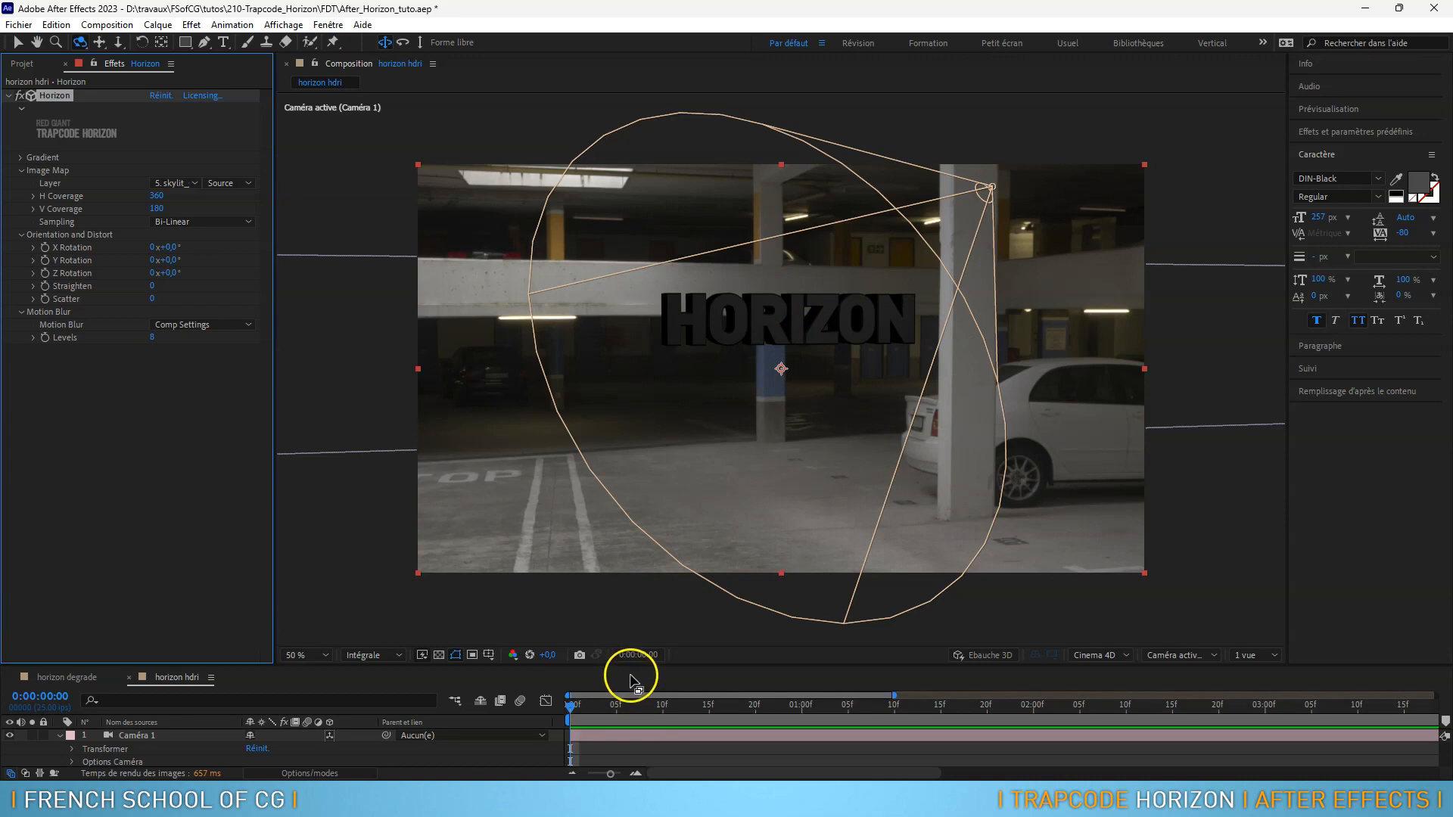
Enlarge the layer list, collapse the skylit_garage_8k.exr properties, and orbit the camera to an angled view of the text against the white car
left_click_drag(634, 669, 663, 549)
left_click(325, 538)
left_click(310, 270)
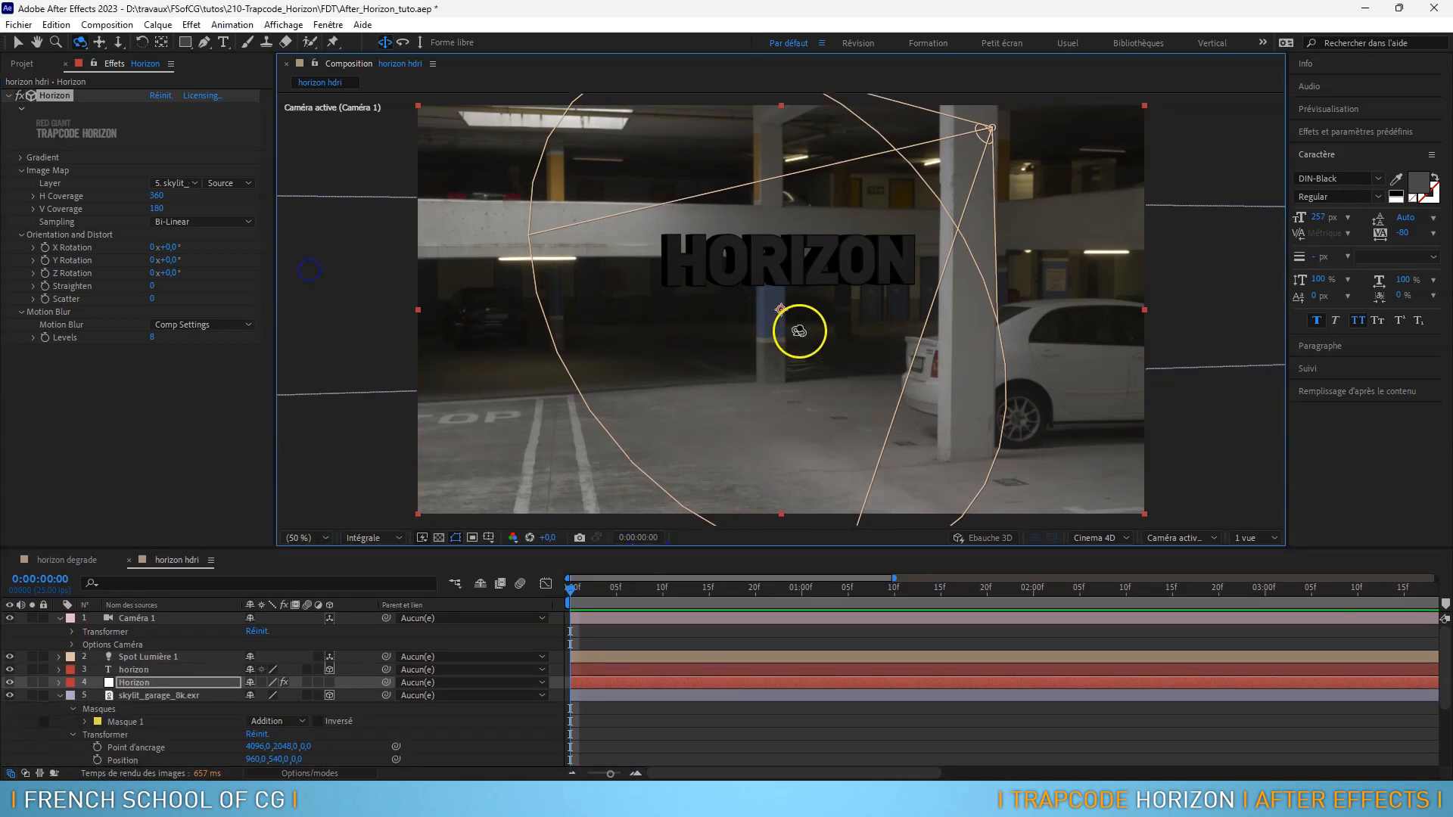
left_click_drag(811, 365, 765, 434)
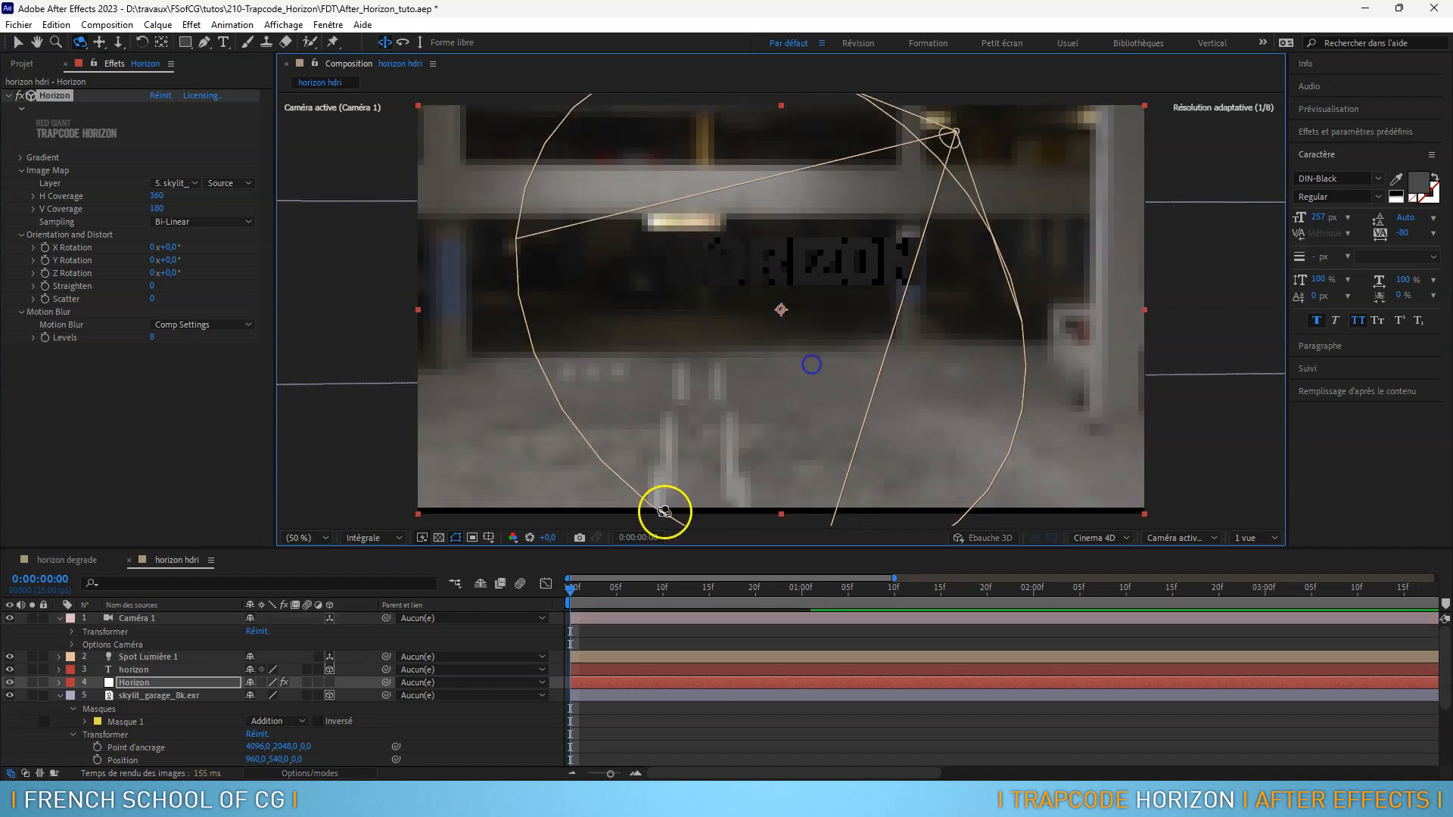
left_click(59, 695)
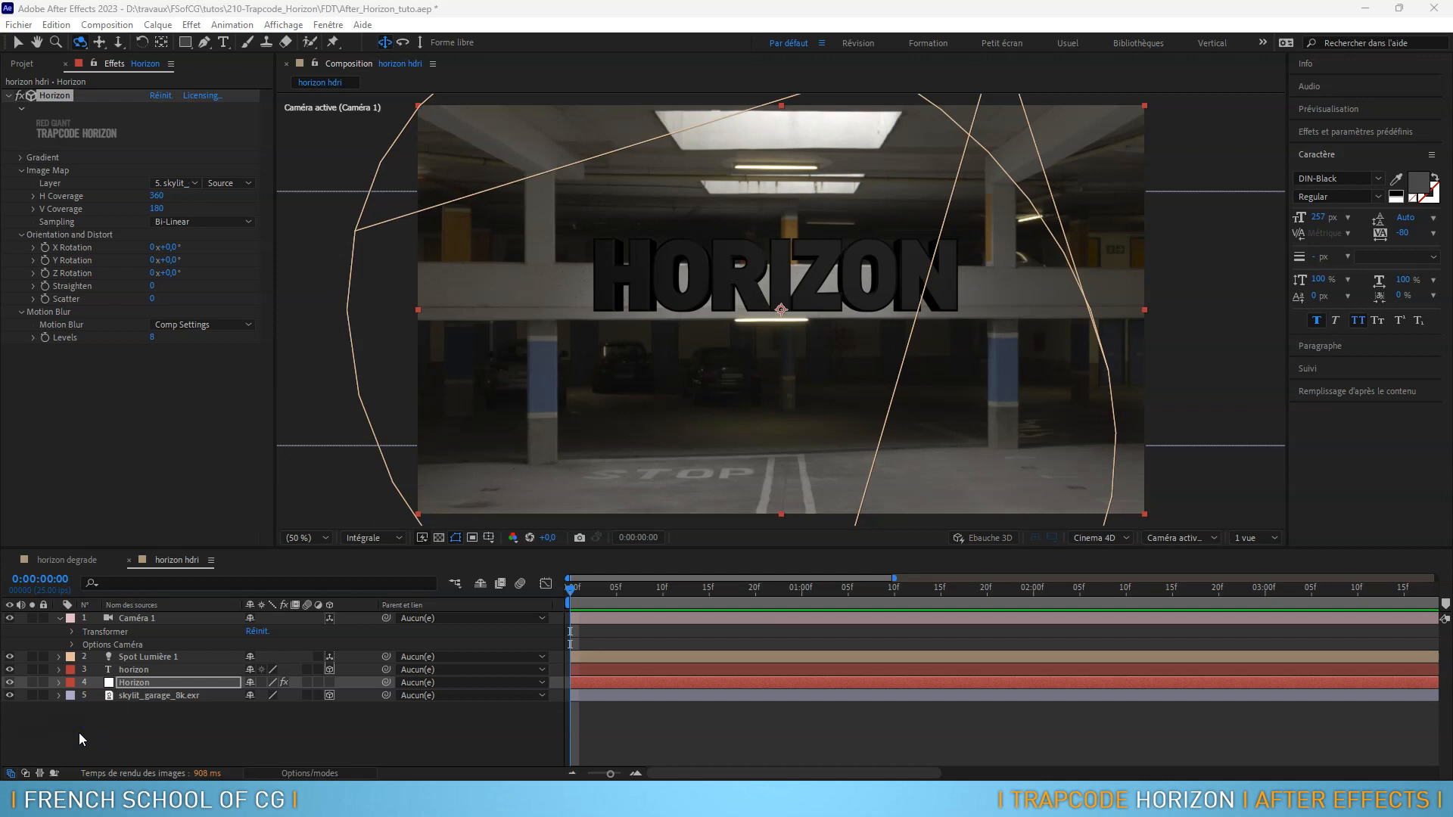
left_click_drag(703, 364, 740, 379)
left_click(82, 685)
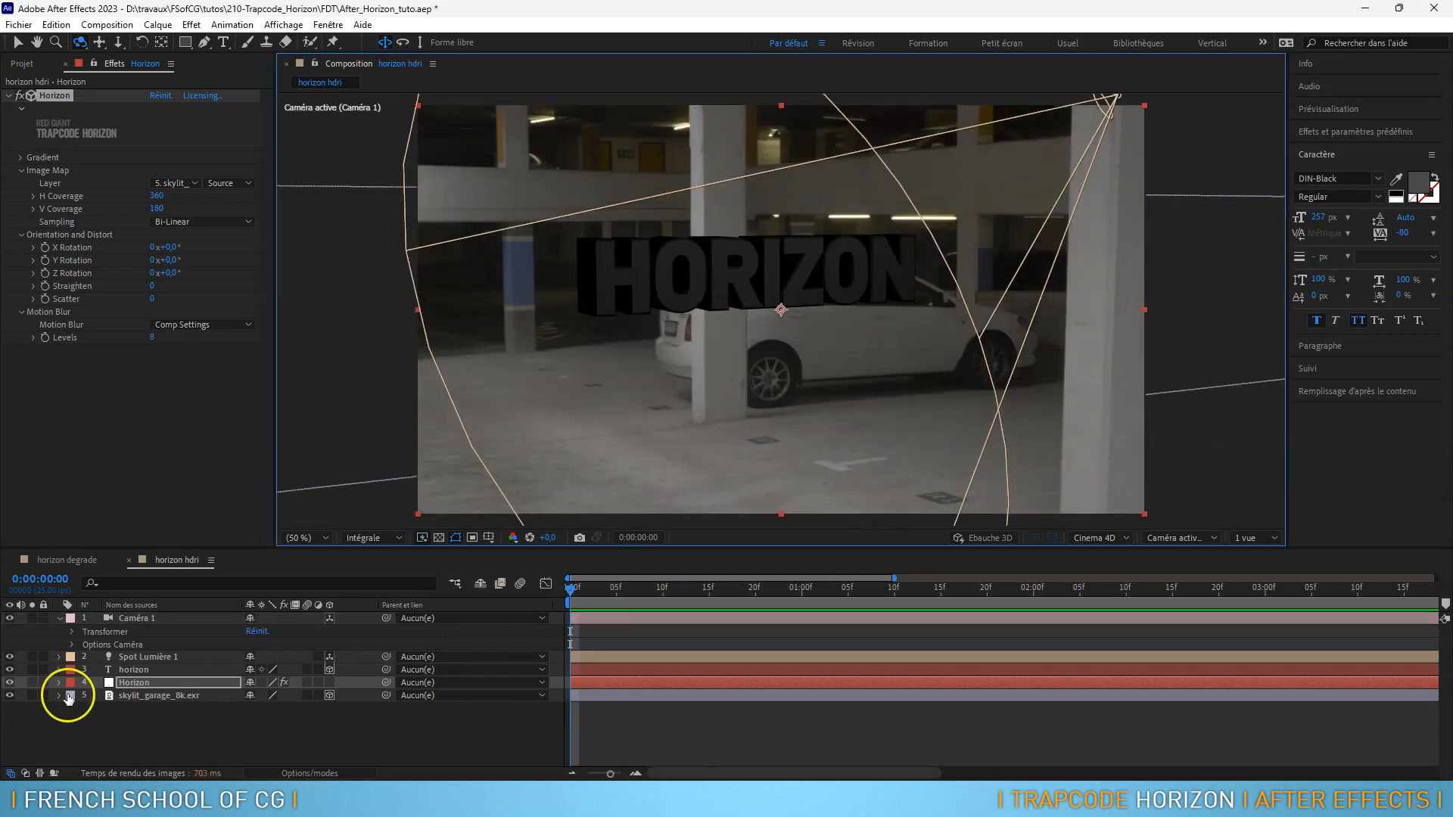
Turn the skylit_garage_8k.exr layer into an environment layer (Calque d'environnement)
left_click(138, 693)
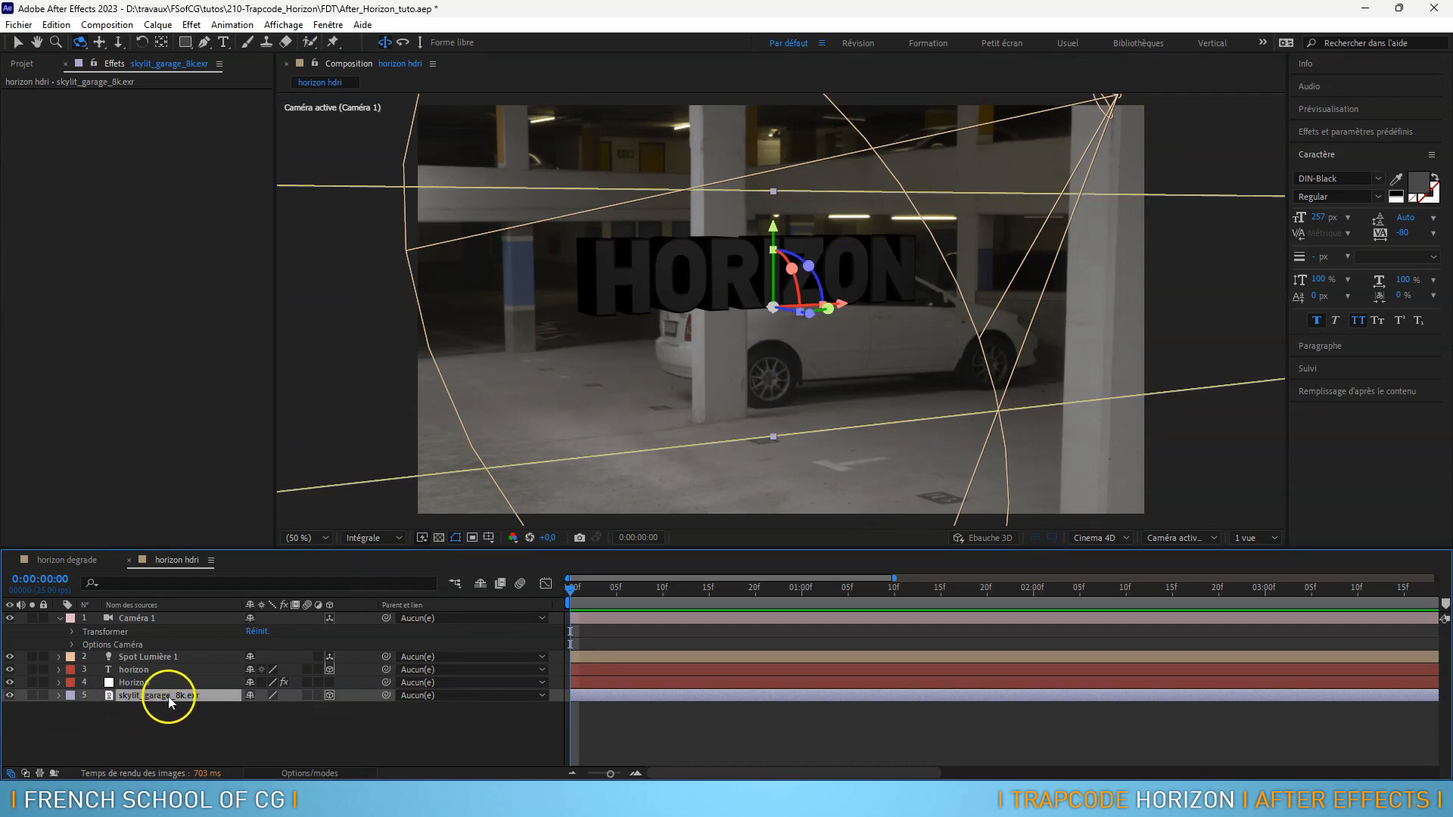
right_click(168, 701)
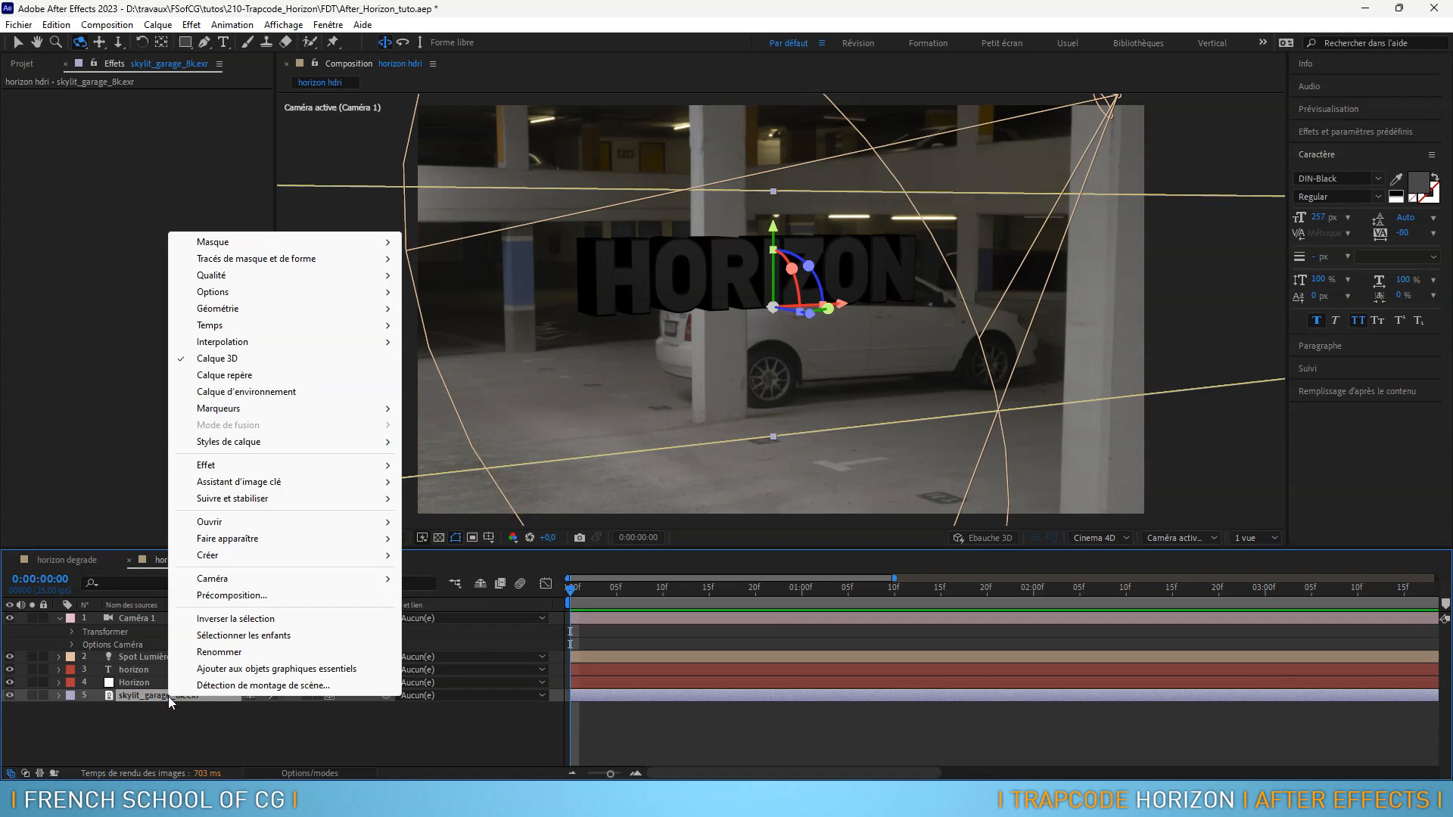
left_click(263, 393)
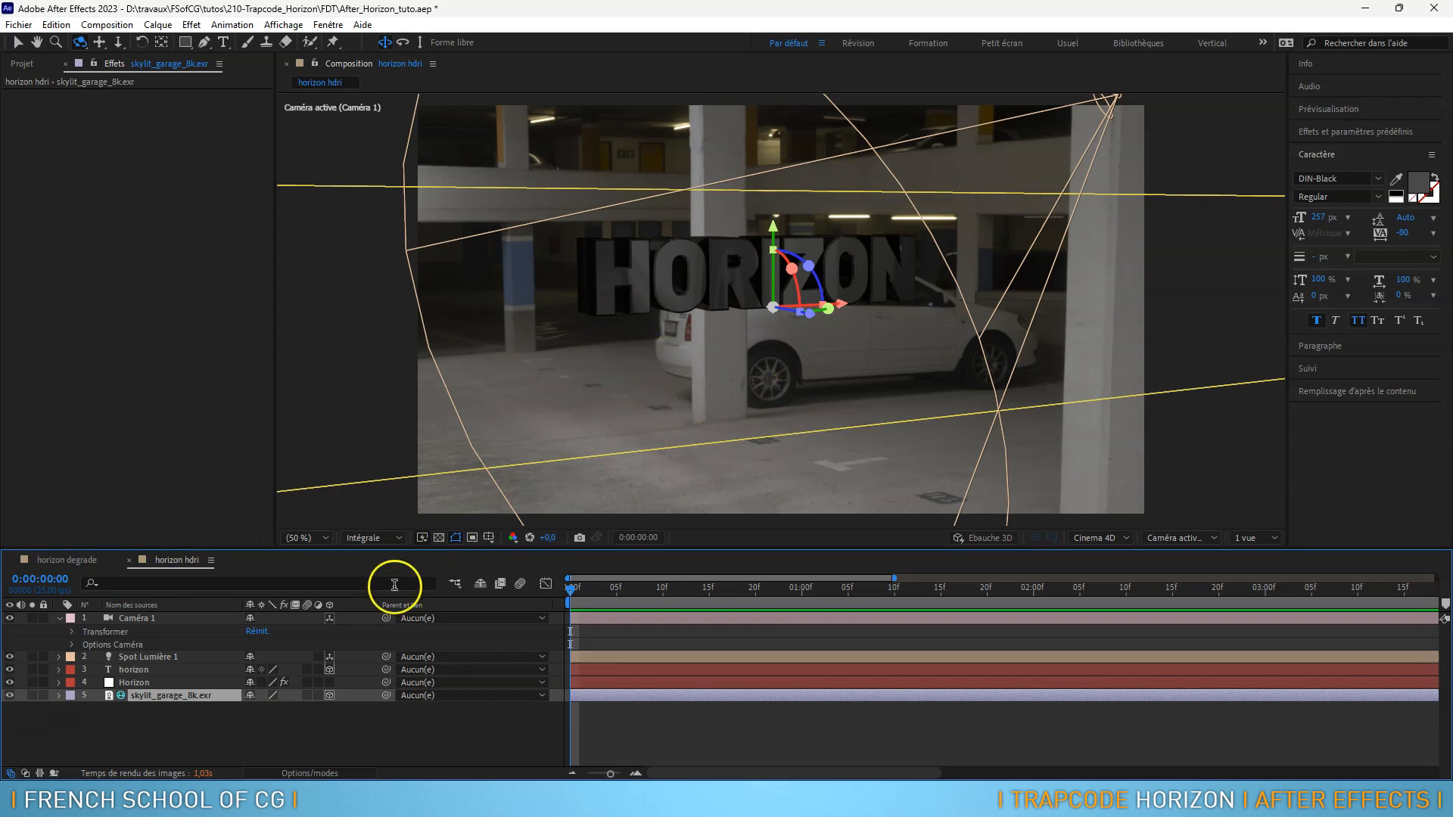
Reveal the horizon text layer's surface options in full and dolly the camera closer to the text
left_click(138, 669)
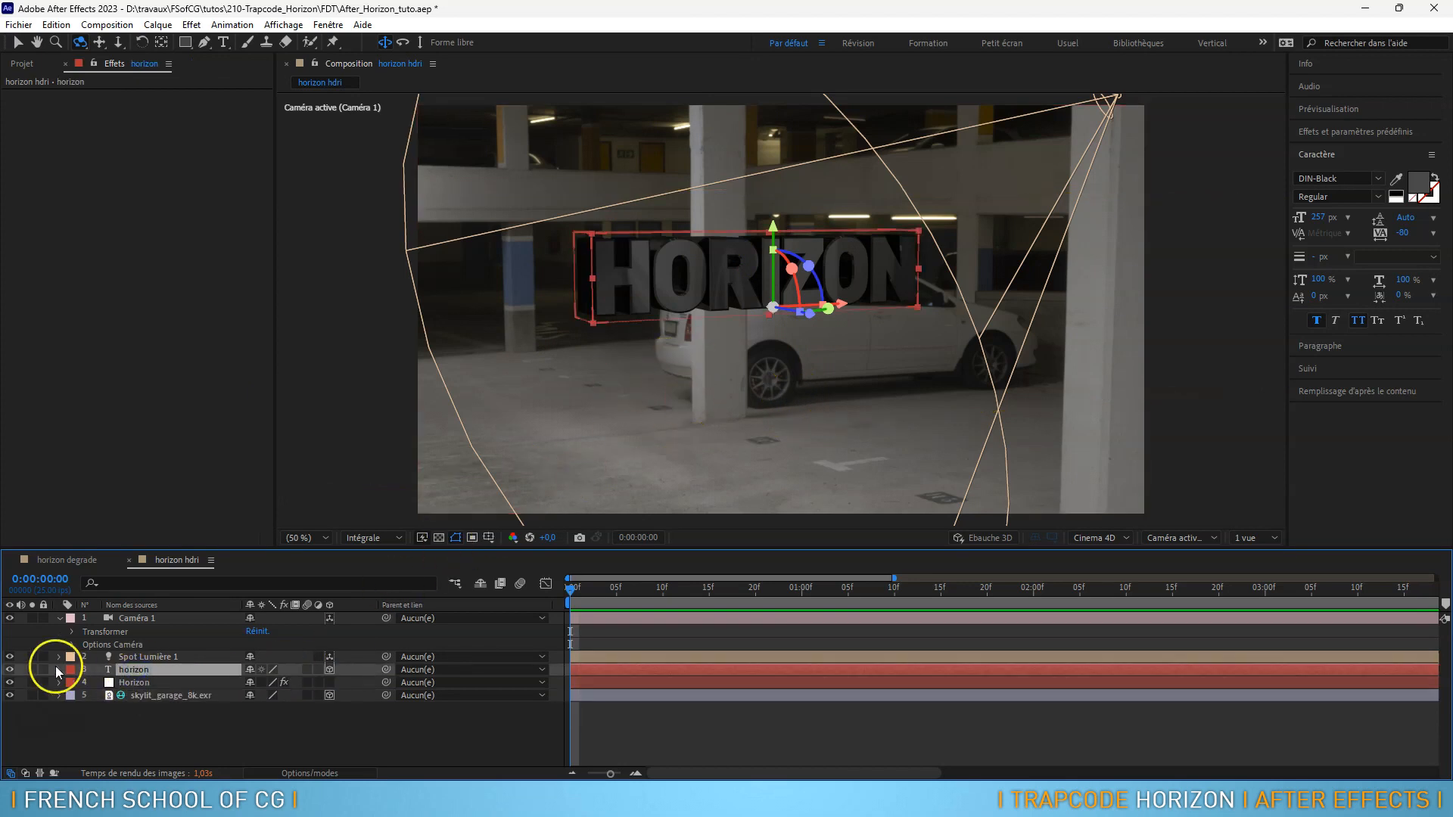
left_click(59, 670)
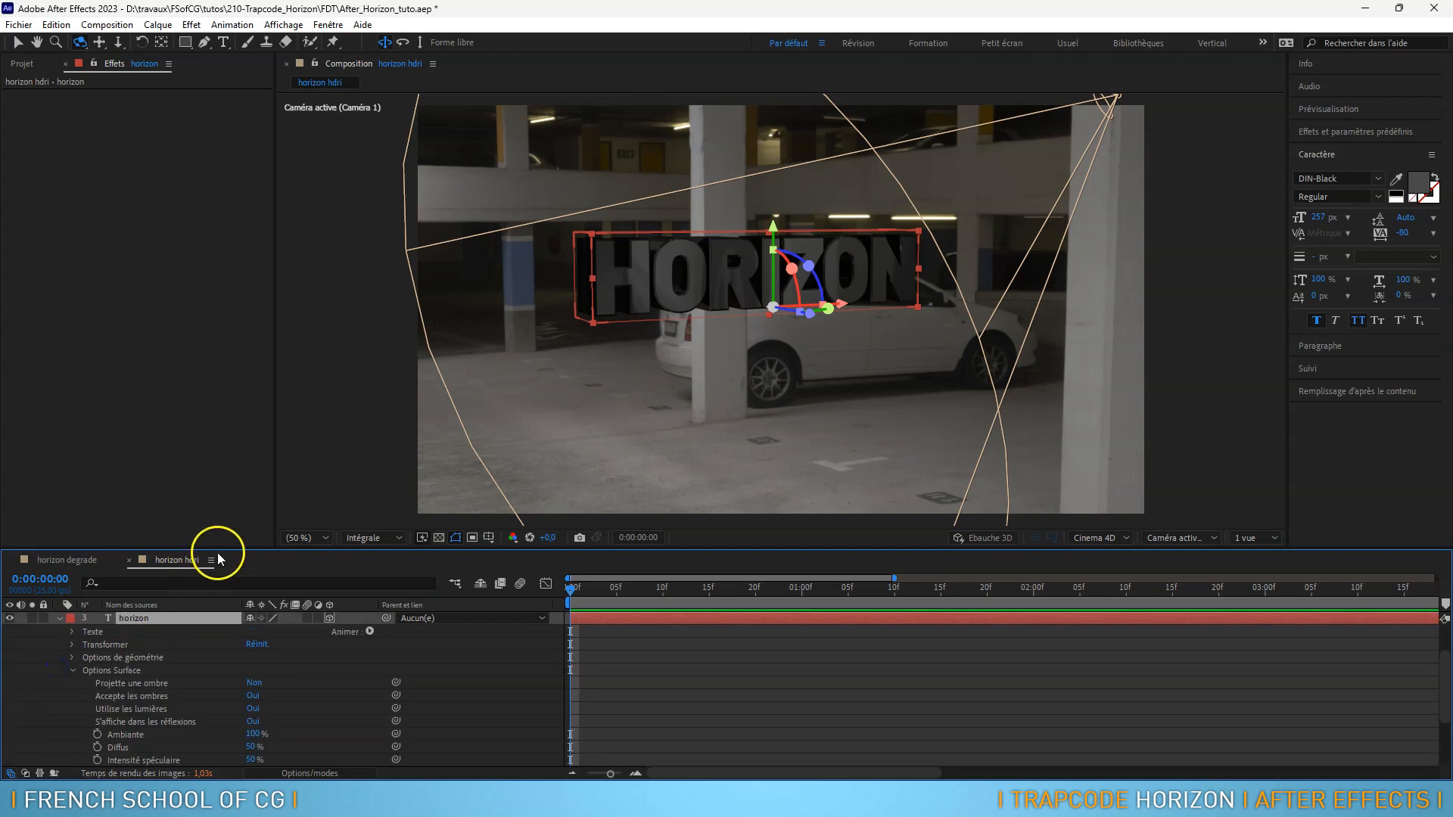
left_click_drag(217, 547, 240, 446)
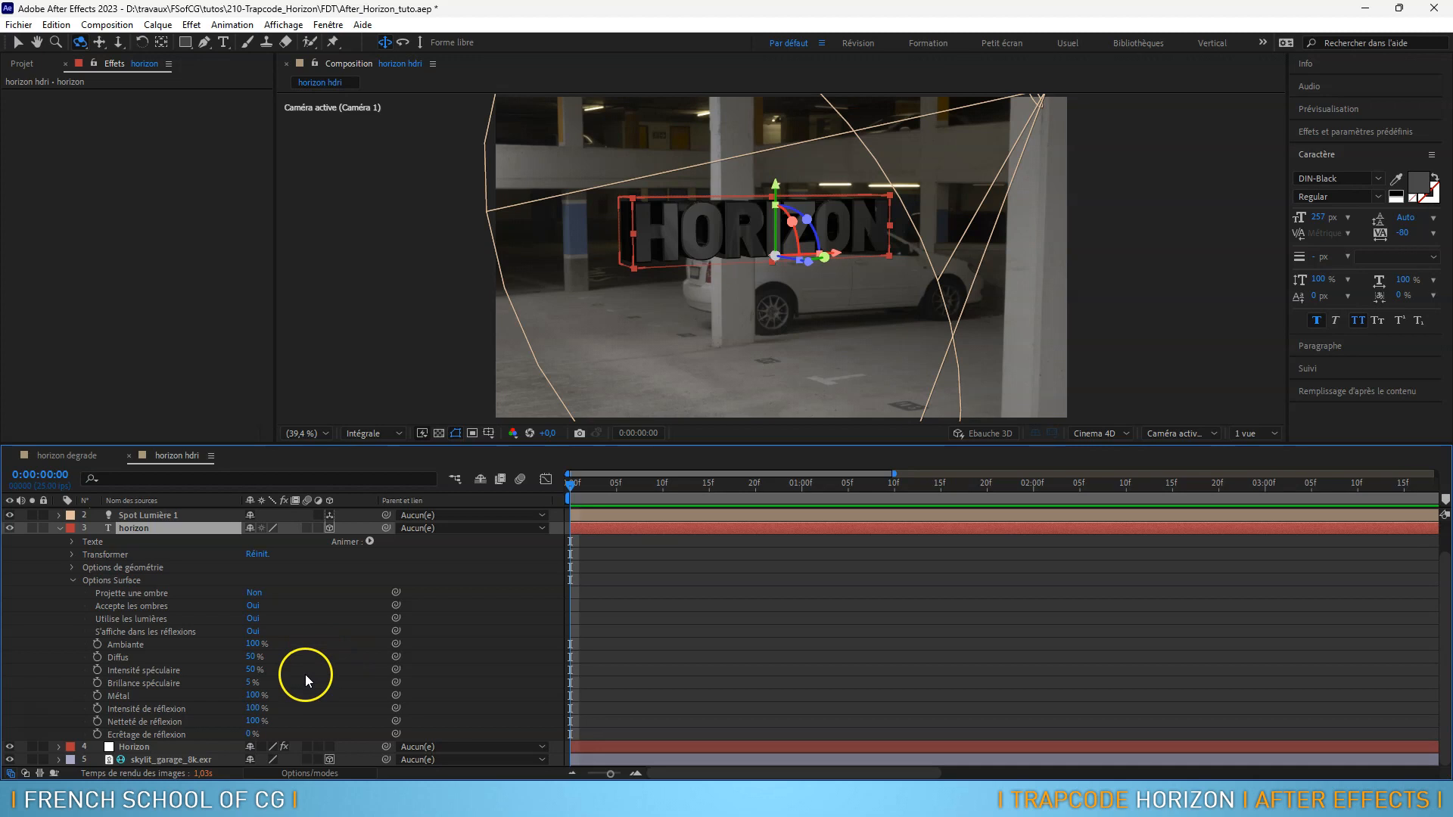
left_click_drag(707, 324, 738, 113)
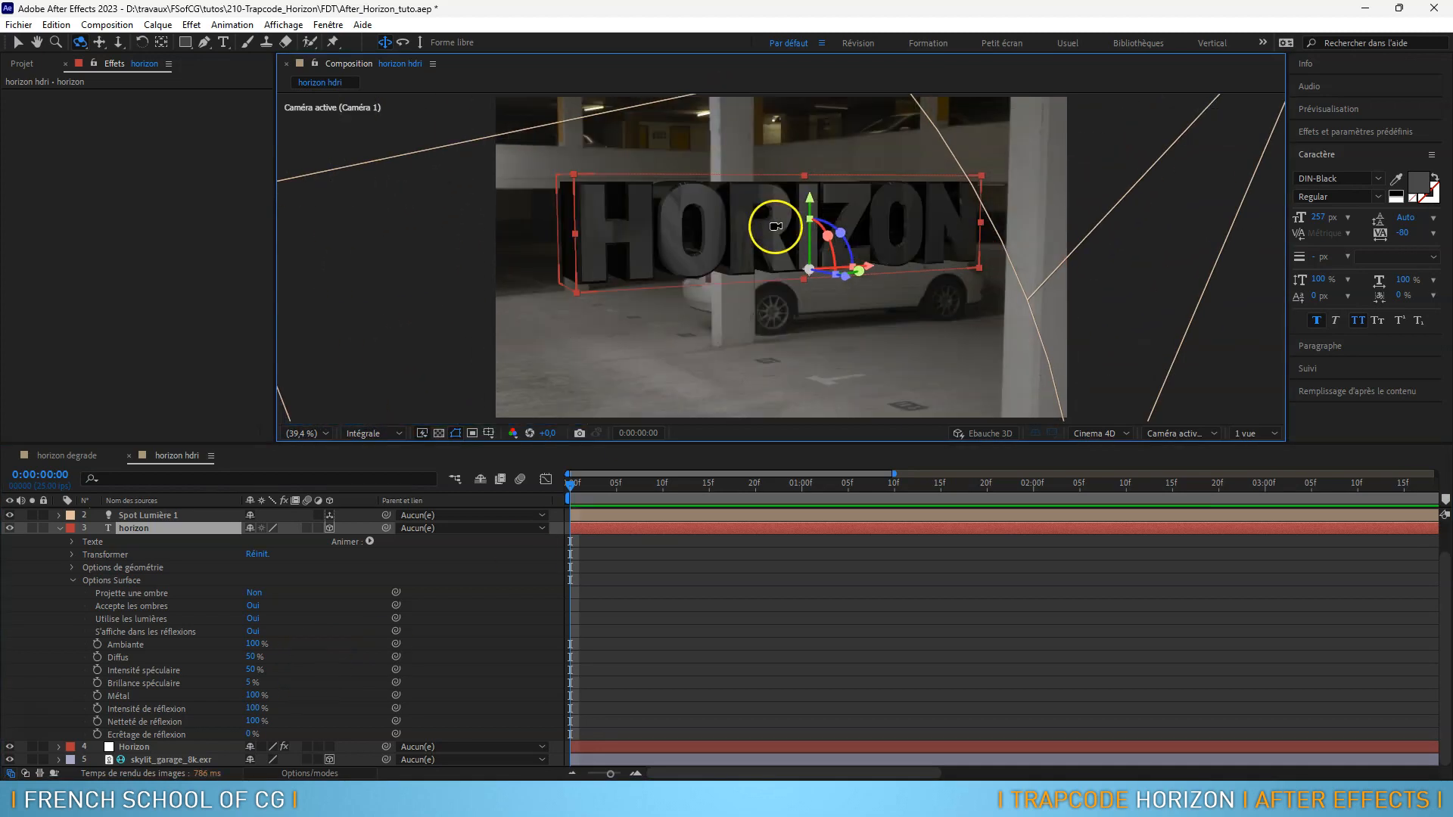
Add a white light of type Ambiante with a reduced intensity to the composition
left_click(162, 27)
mouse_move(409, 47)
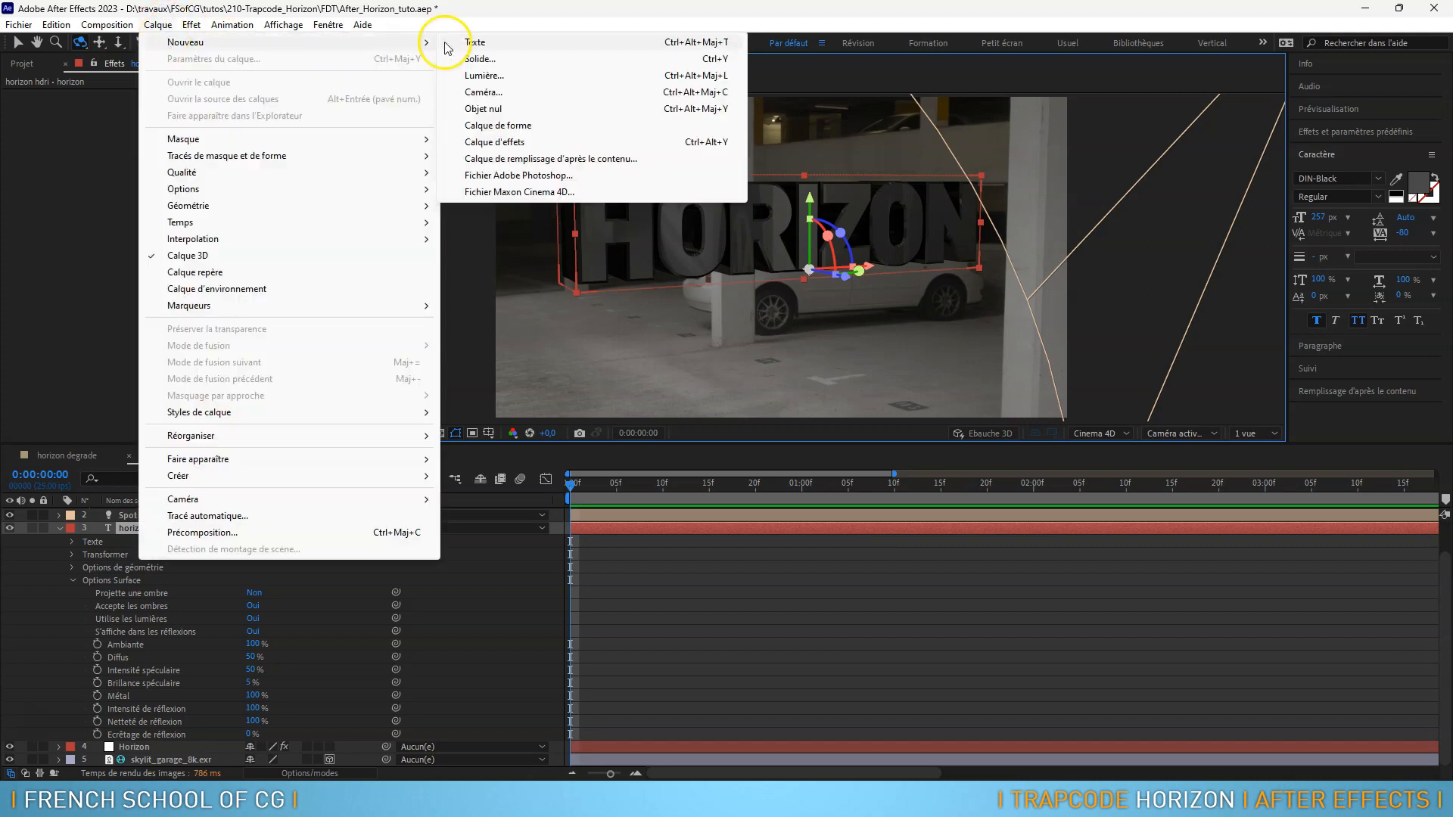
left_click(510, 75)
left_click(738, 214)
left_click(748, 274)
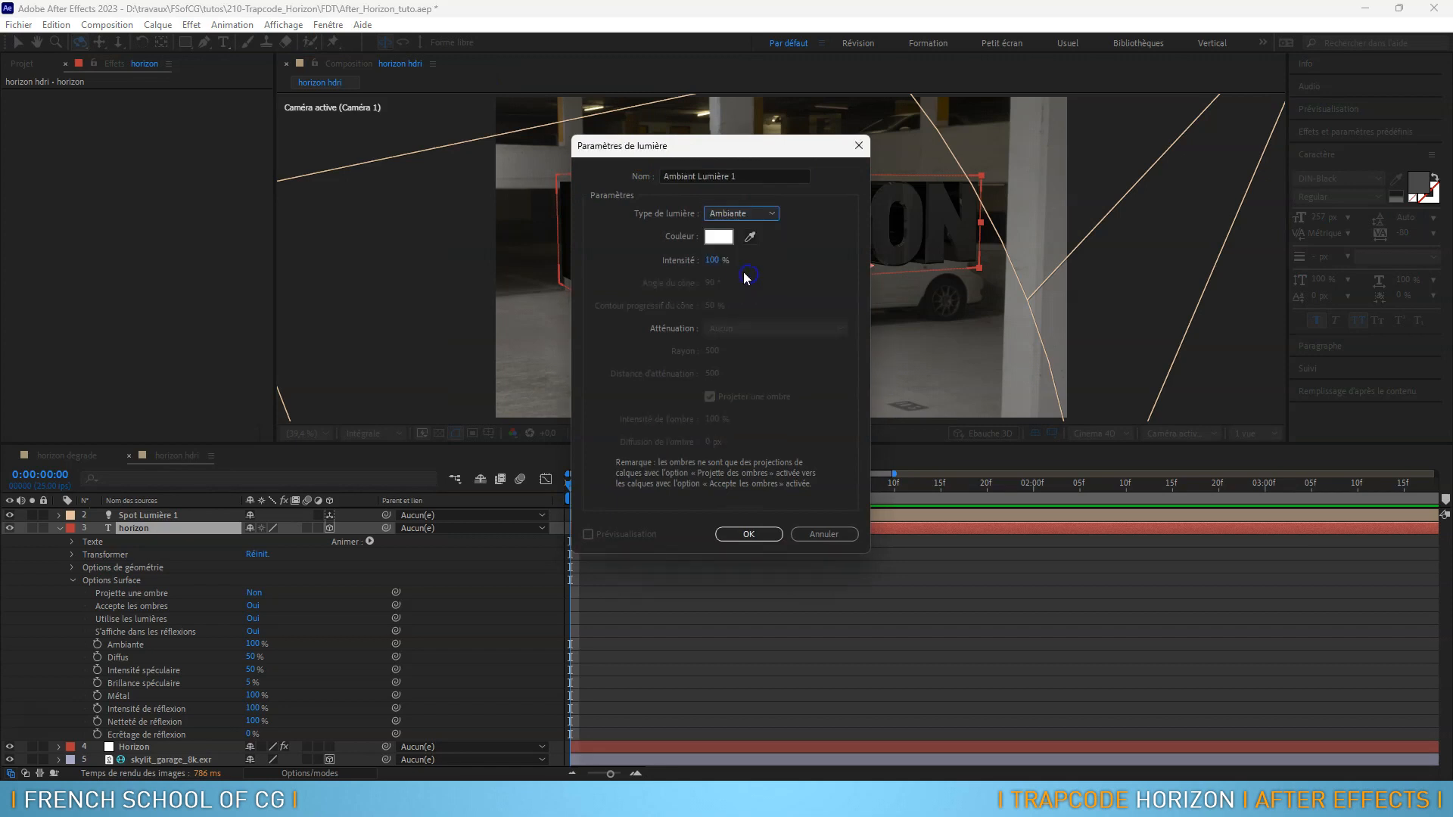
left_click(714, 261)
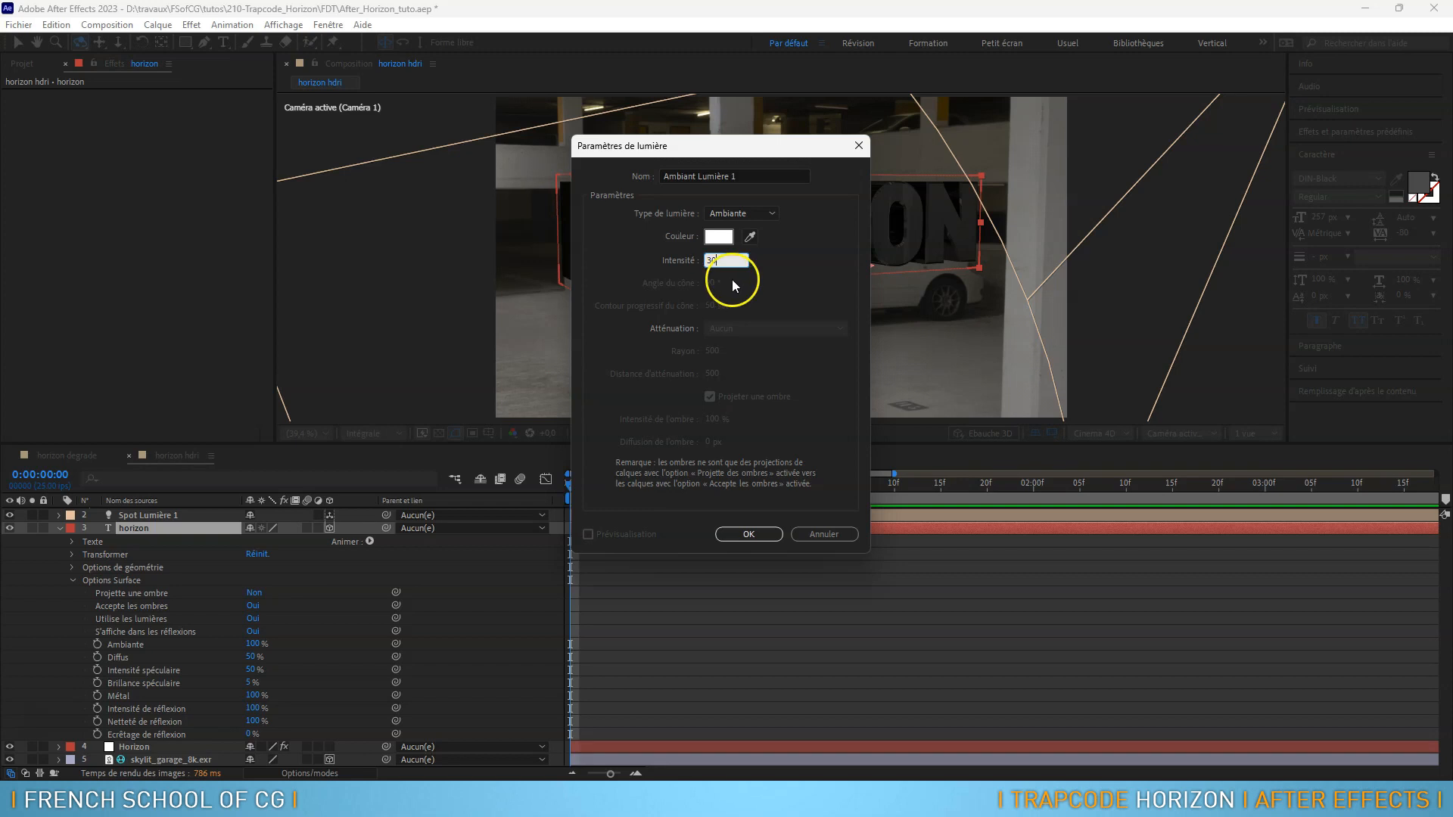
left_click(753, 530)
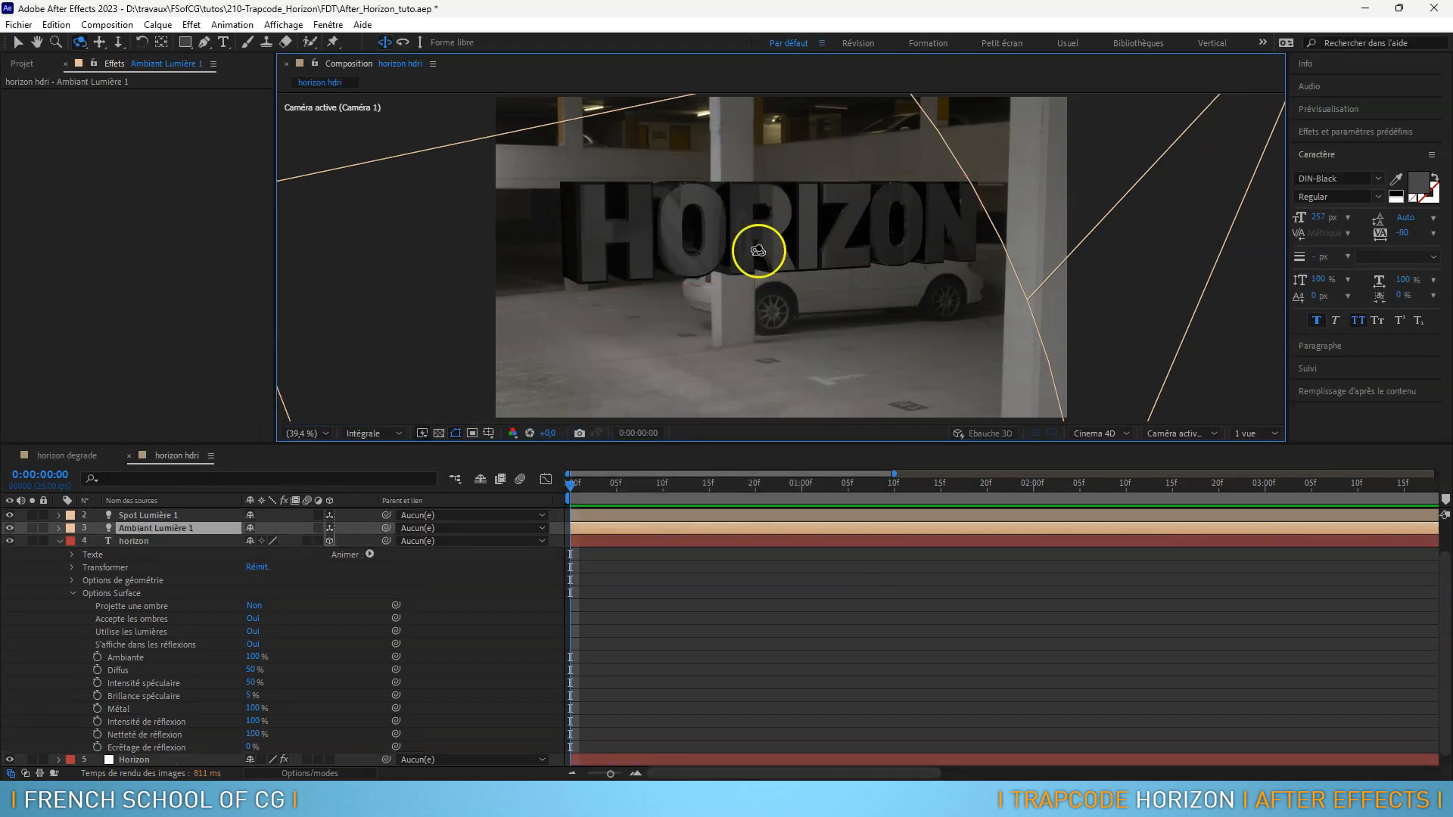
Orbit the camera to a lower angled view of the text and set the intensity of Spot Lumière 1 to 130%
left_click_drag(784, 349, 787, 333)
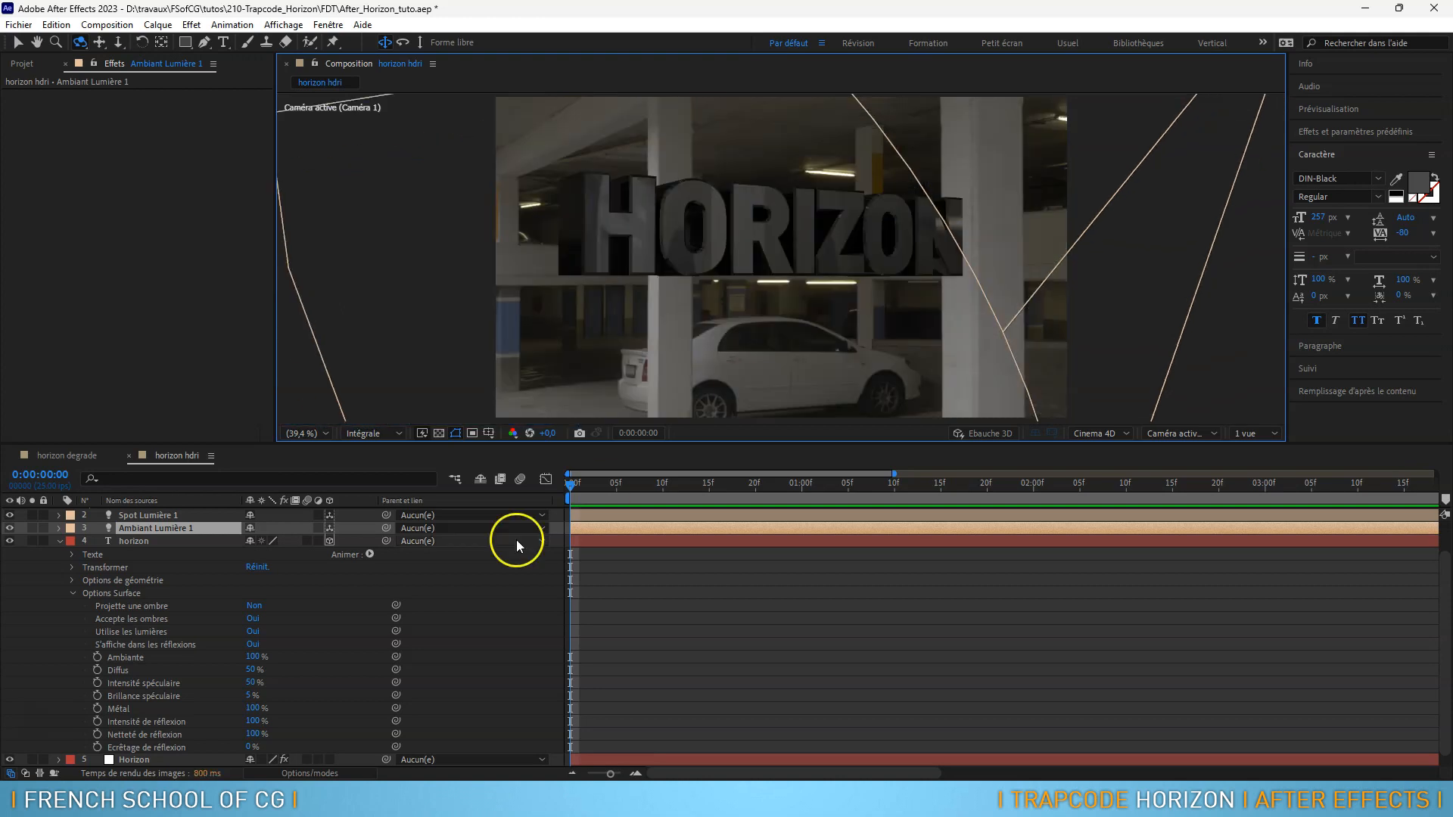
scroll(135, 545, "up", 1)
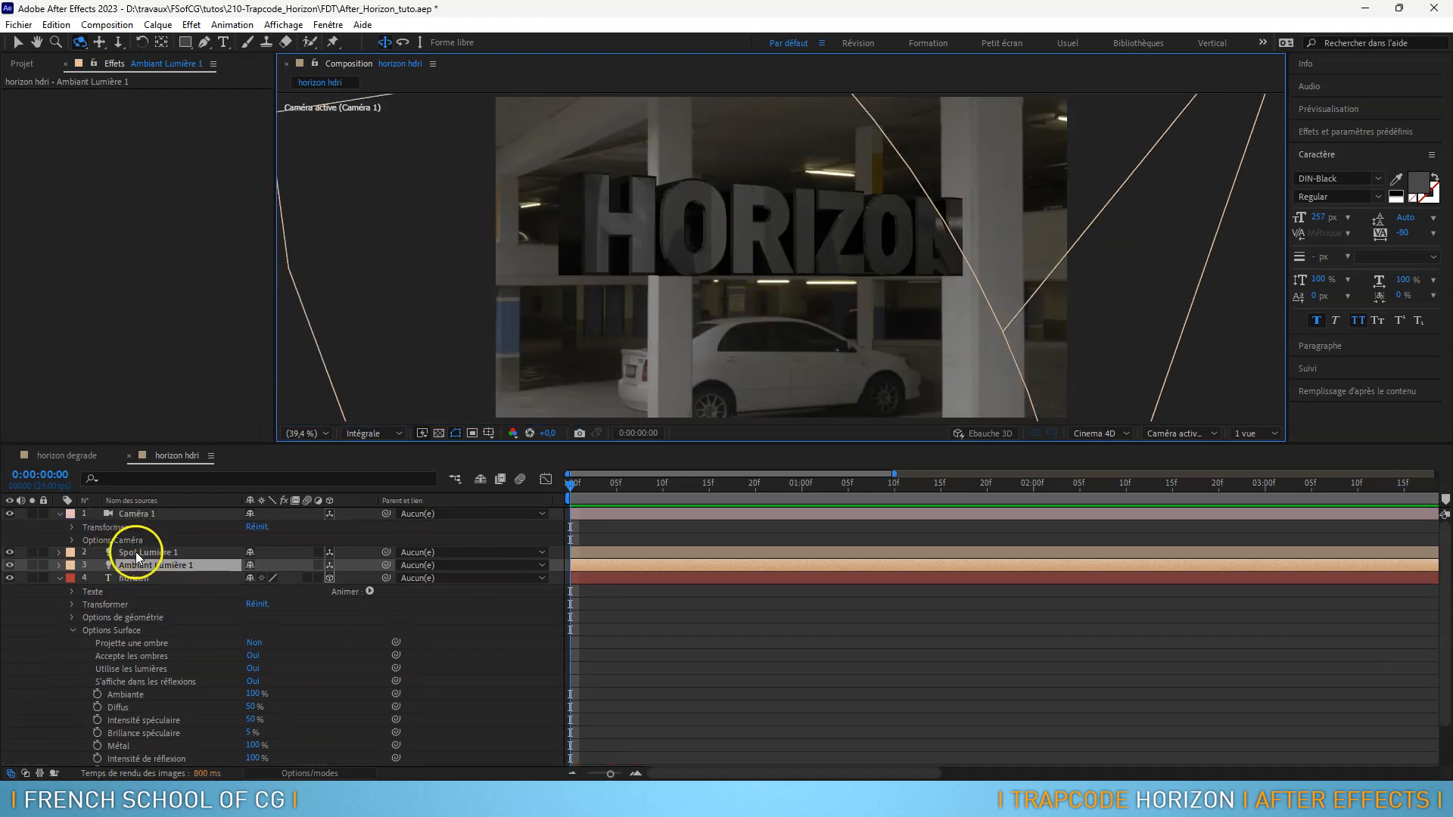
left_click(135, 553)
left_click(59, 553)
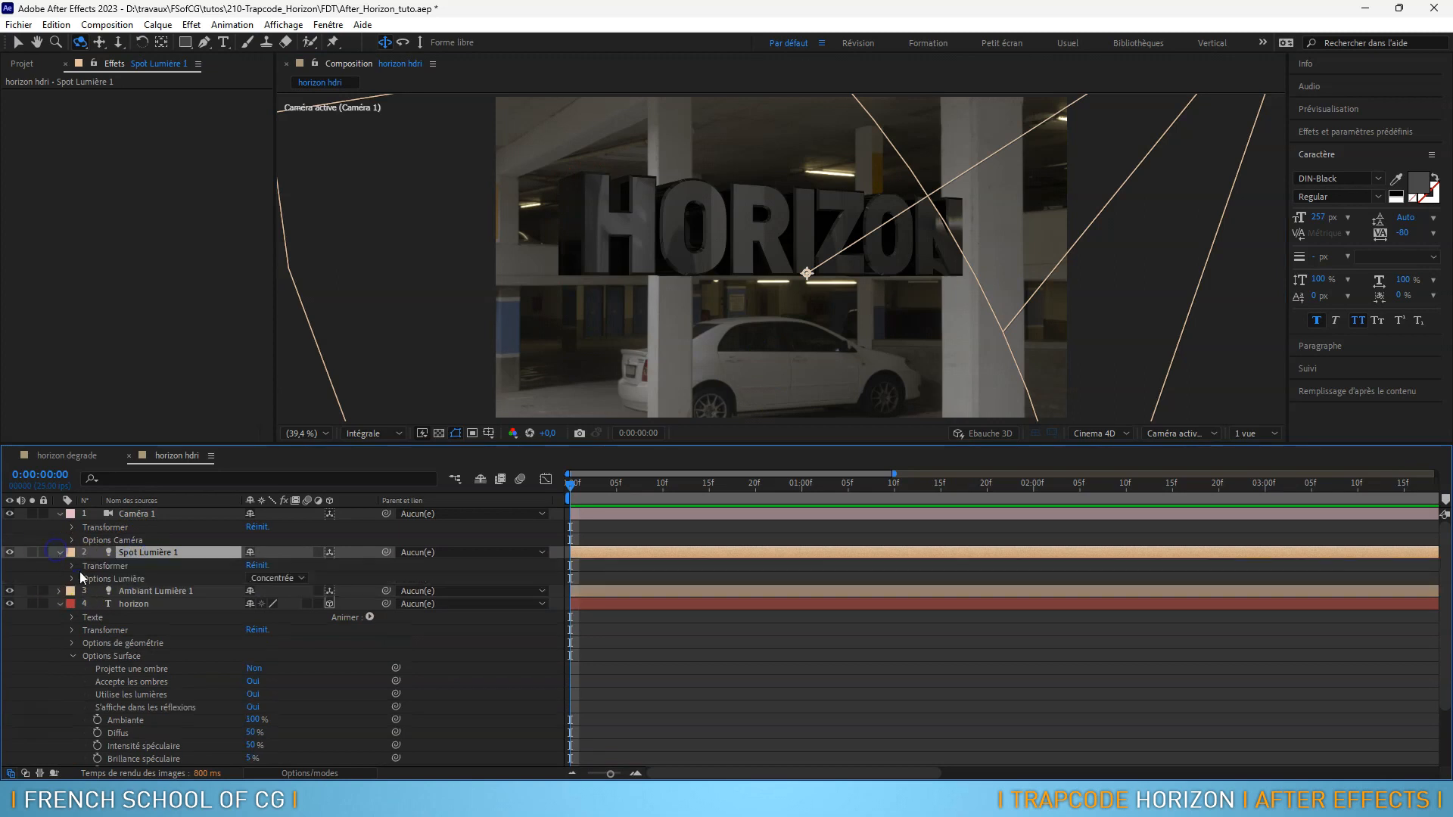
left_click(72, 579)
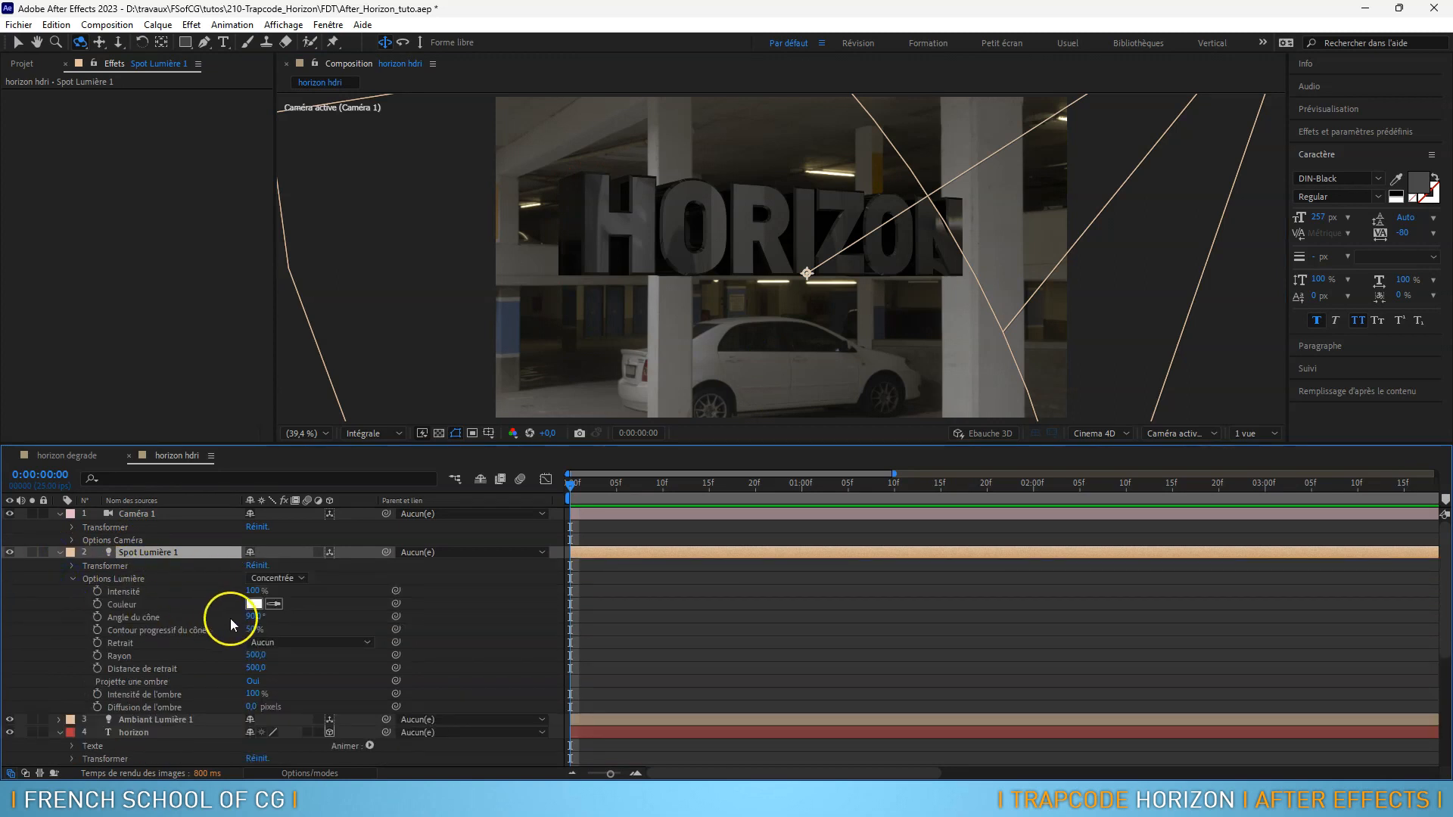
left_click(253, 591)
type("130")
key("Return")
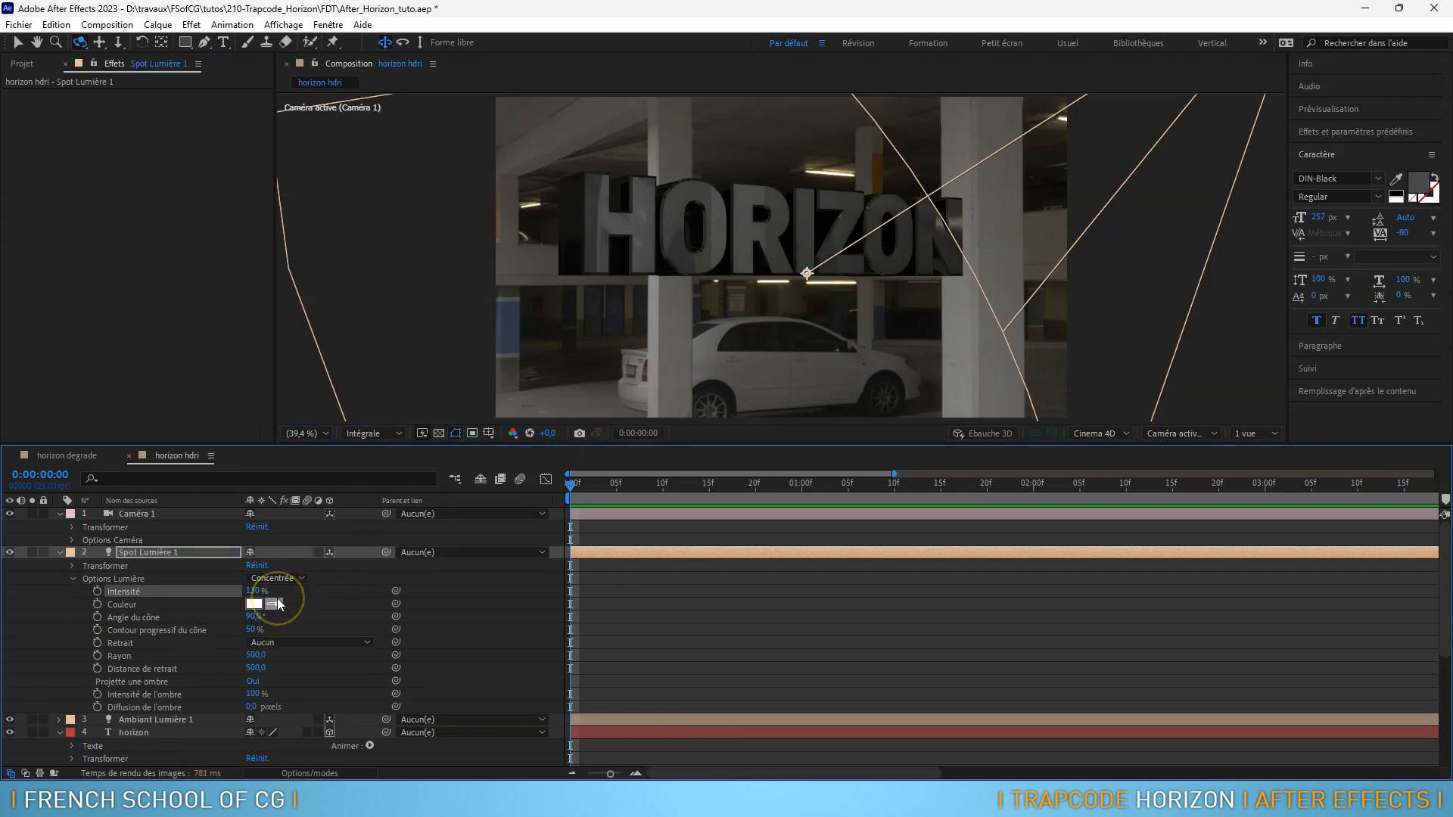
Dolly closer to the text, try a Netteté de réflexion of 70% on the horizon layer, and settle on 85%
scroll(277, 603, "down", 3)
scroll(324, 502, "down", 5)
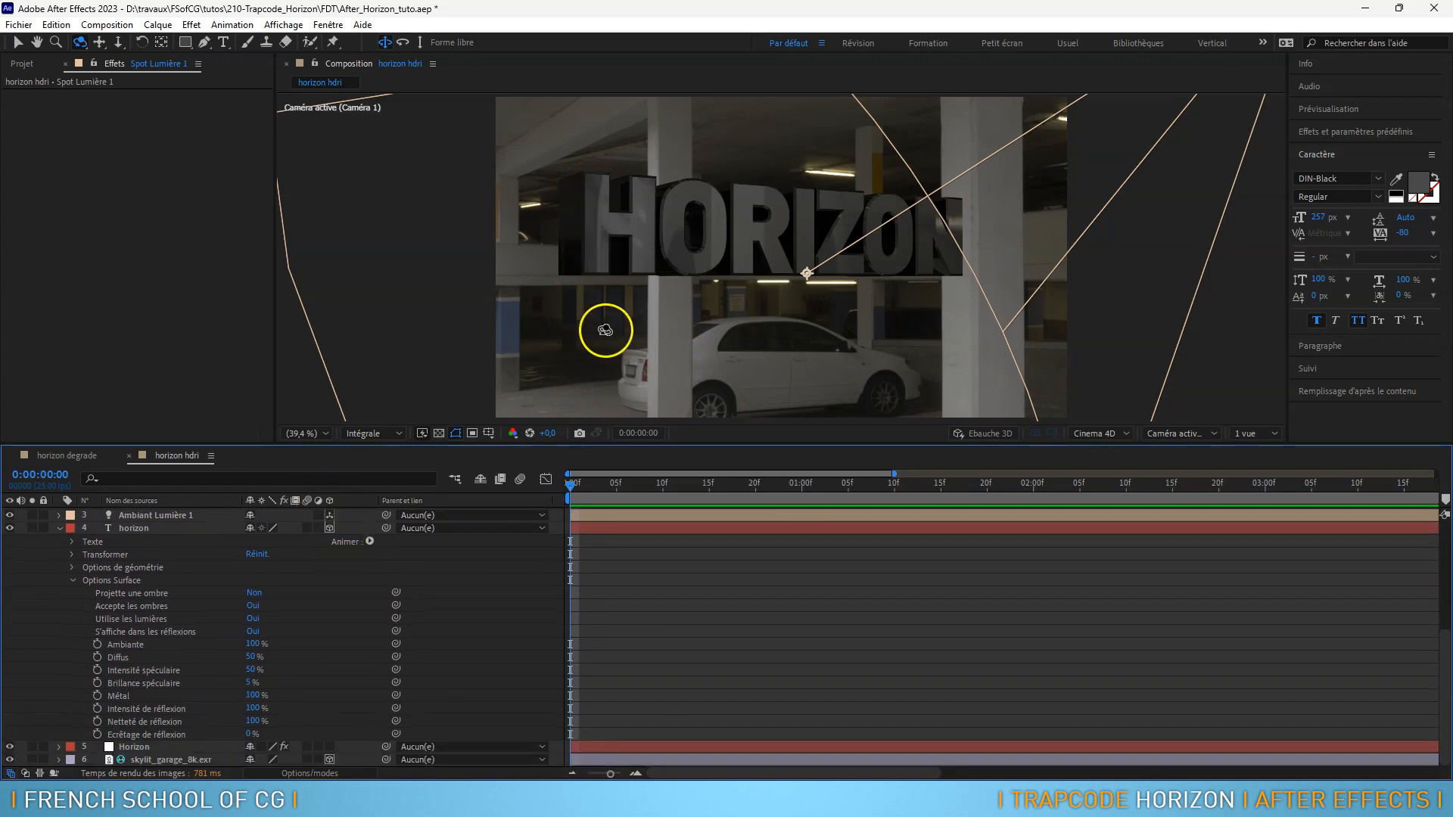
left_click_drag(645, 273, 695, 159)
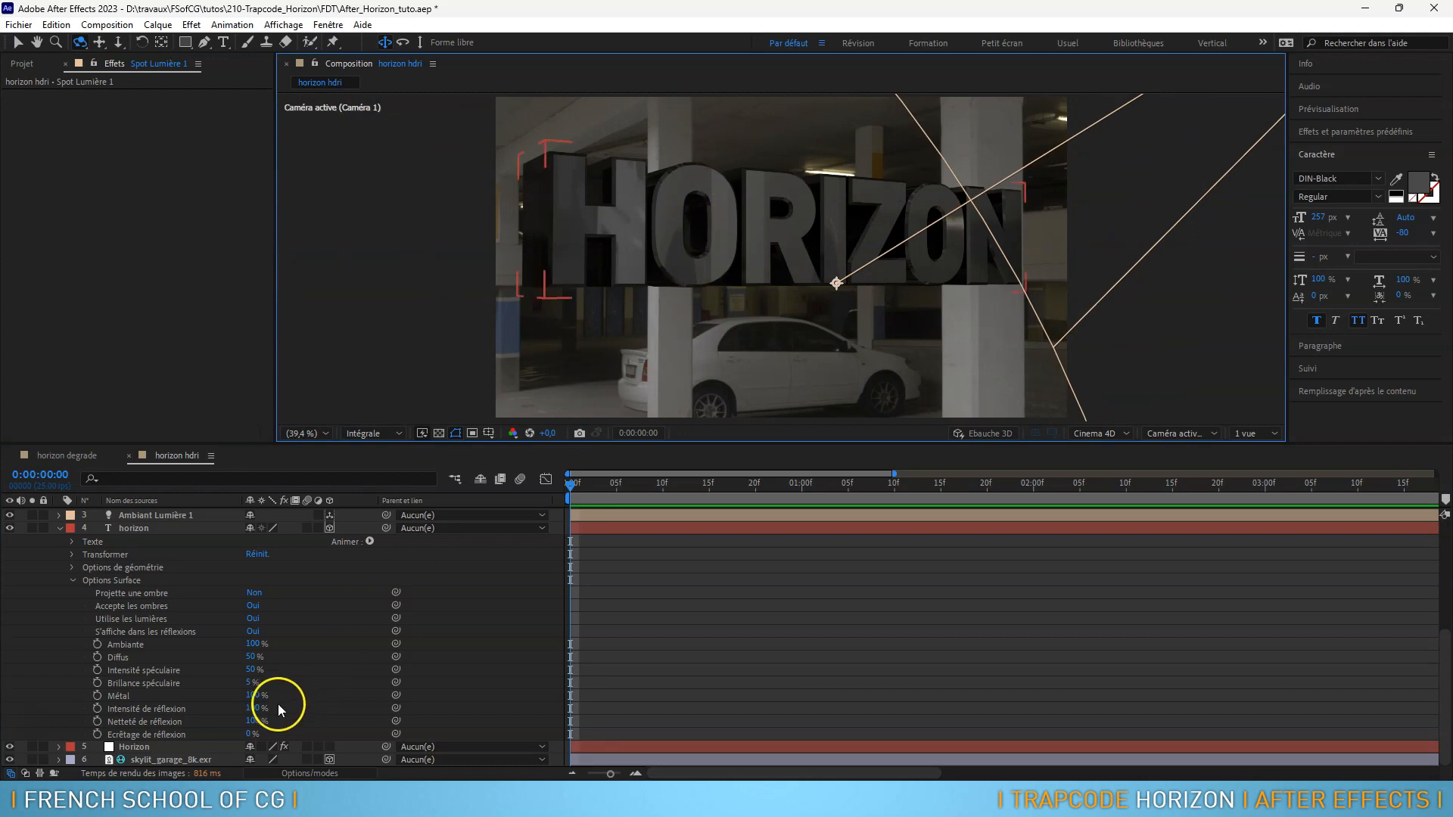
left_click(255, 721)
type("70")
key("Return")
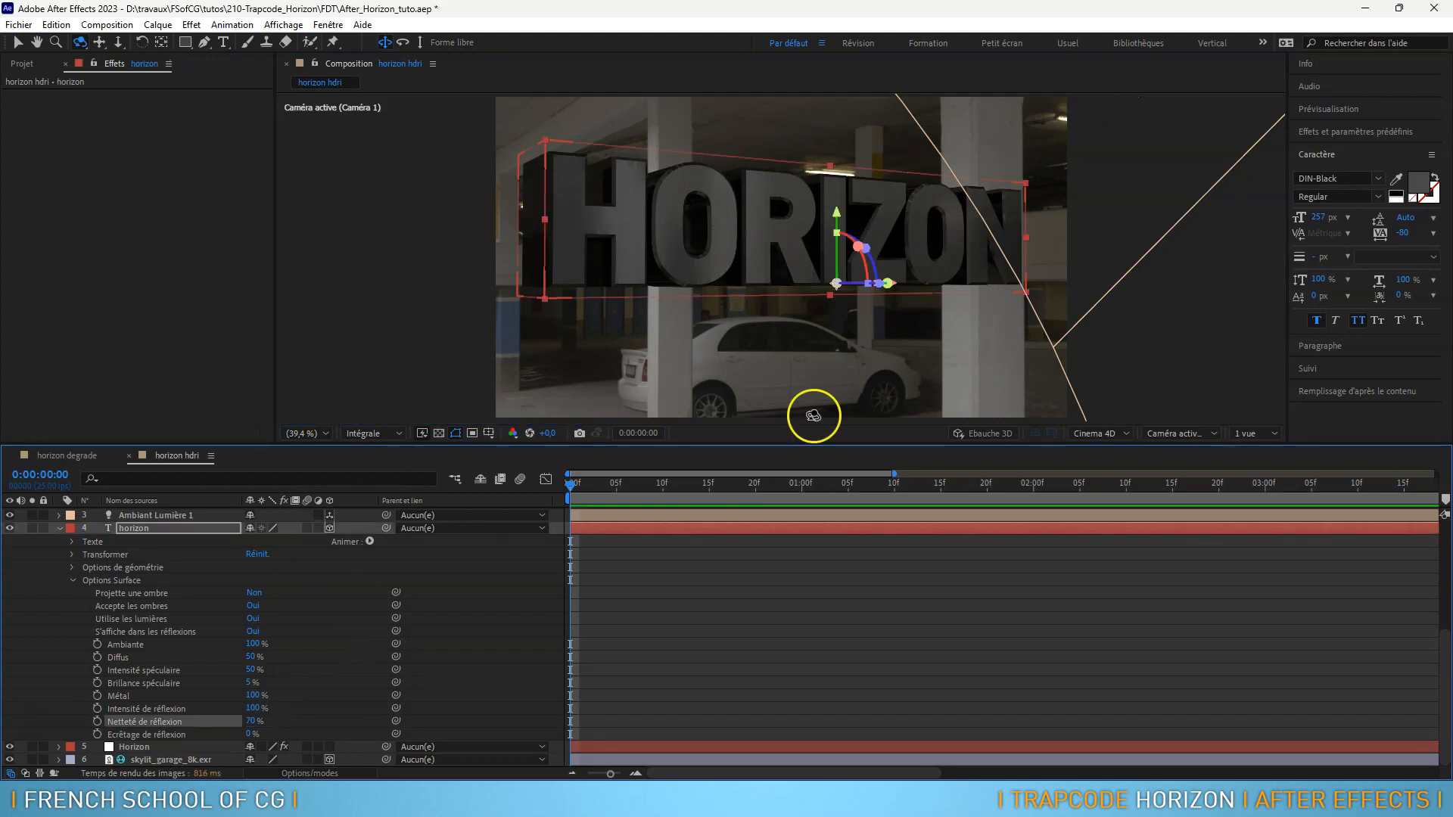
left_click(252, 721)
type("8")
key("Return")
left_click(248, 721)
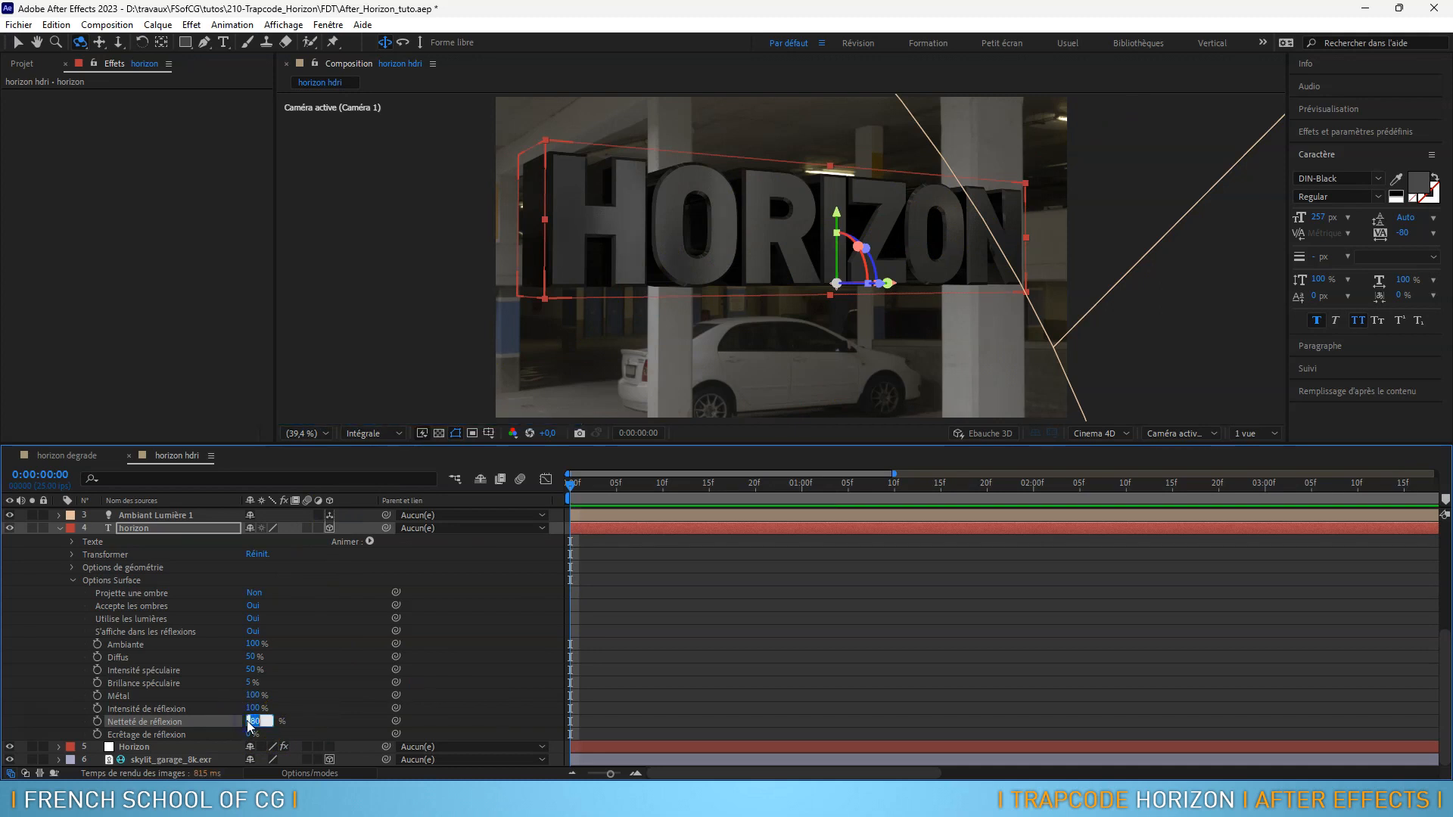
type("85")
key("Return")
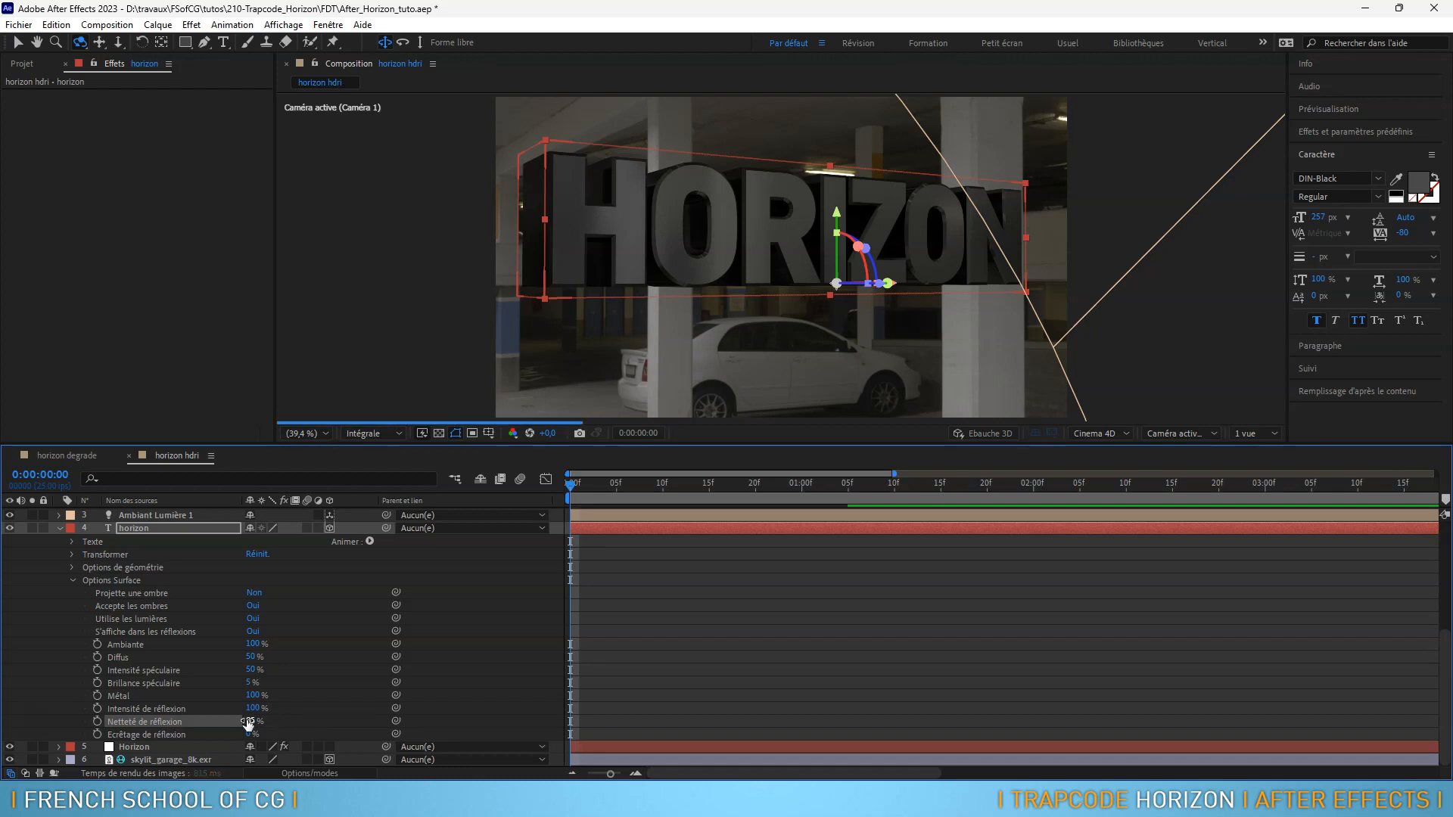
Raise the horizon text's Intensité spéculaire to 100% and collapse the text layer's properties
left_click(261, 734)
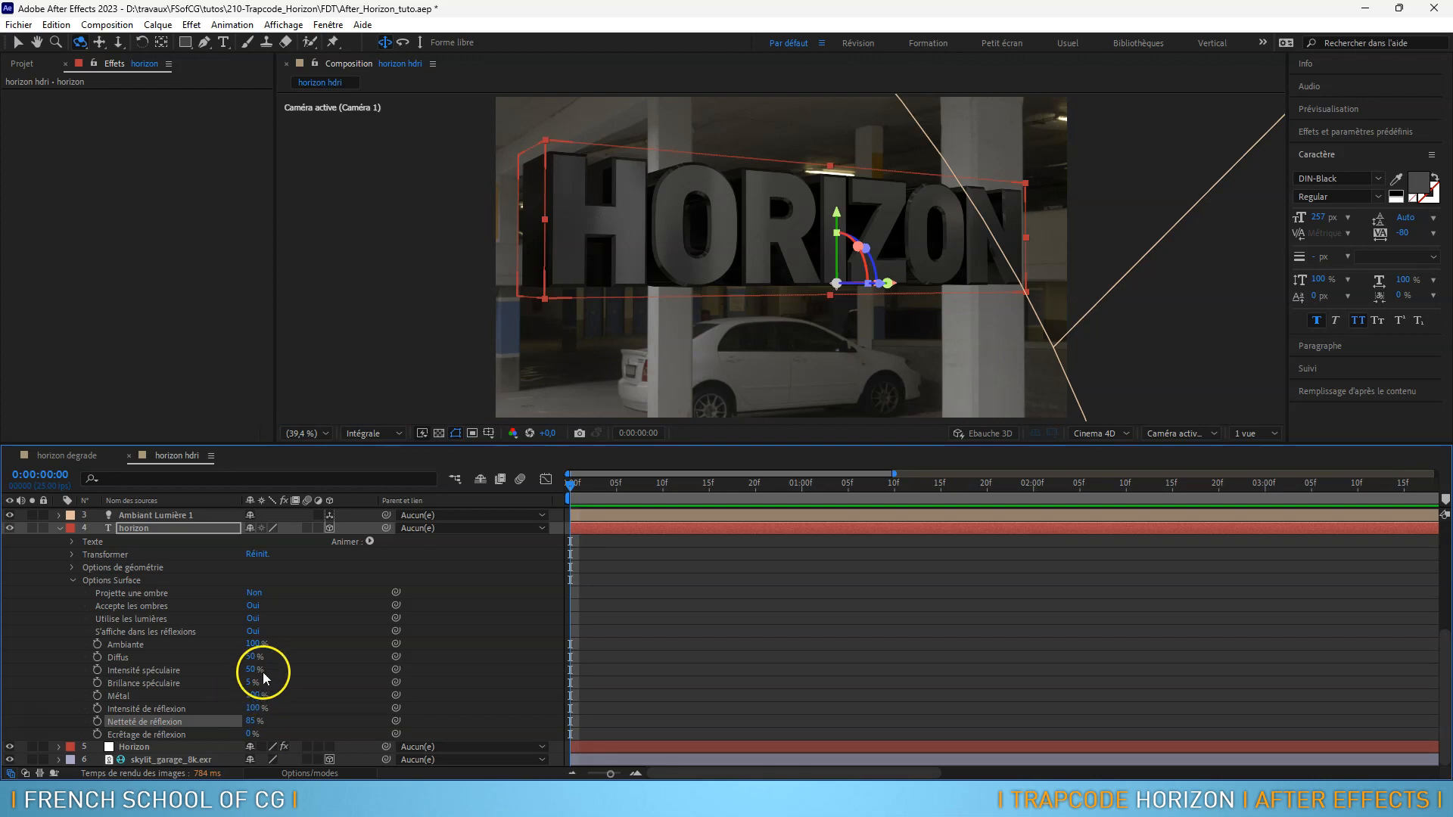
left_click_drag(250, 669, 360, 661)
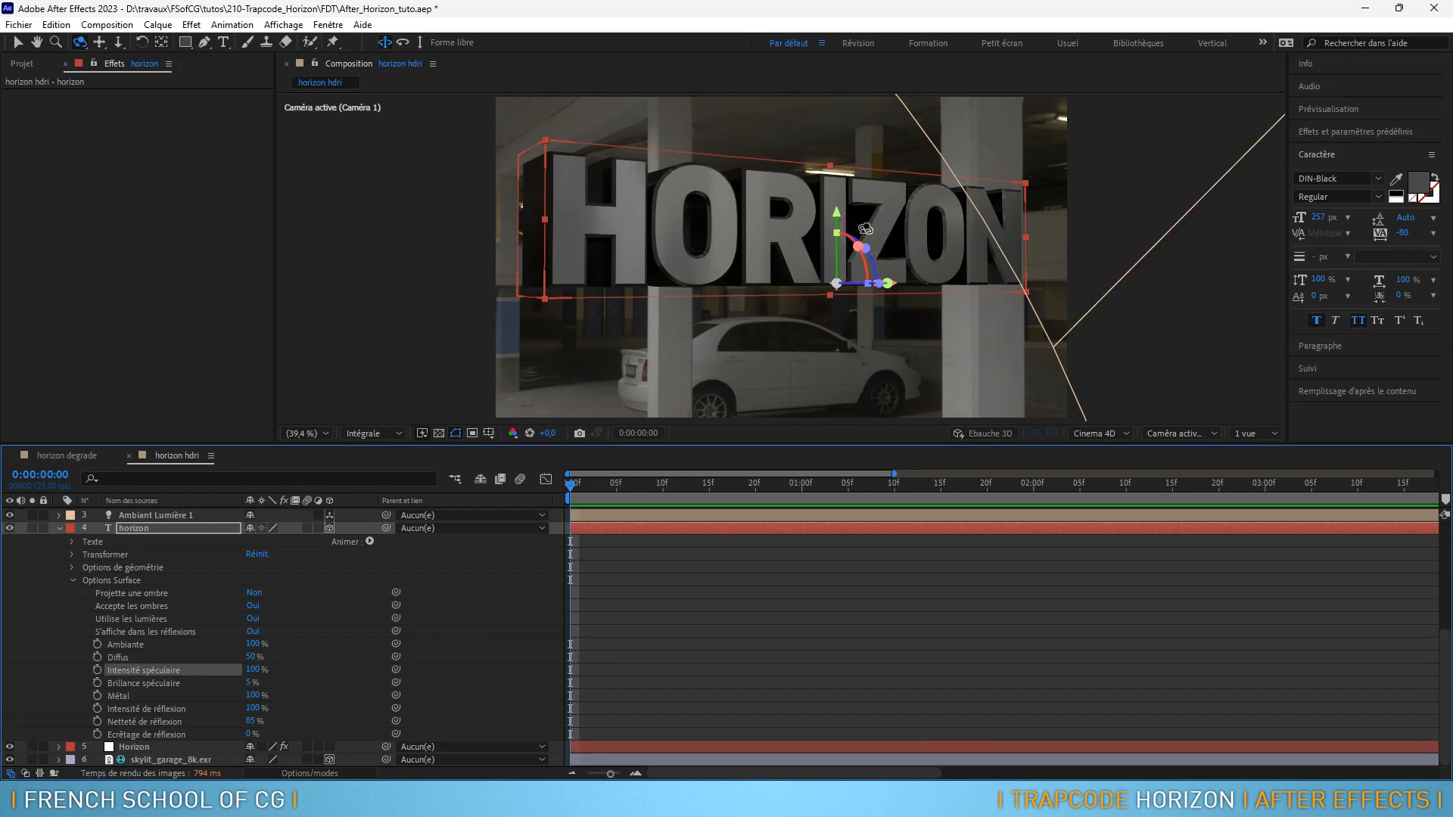
left_click(60, 528)
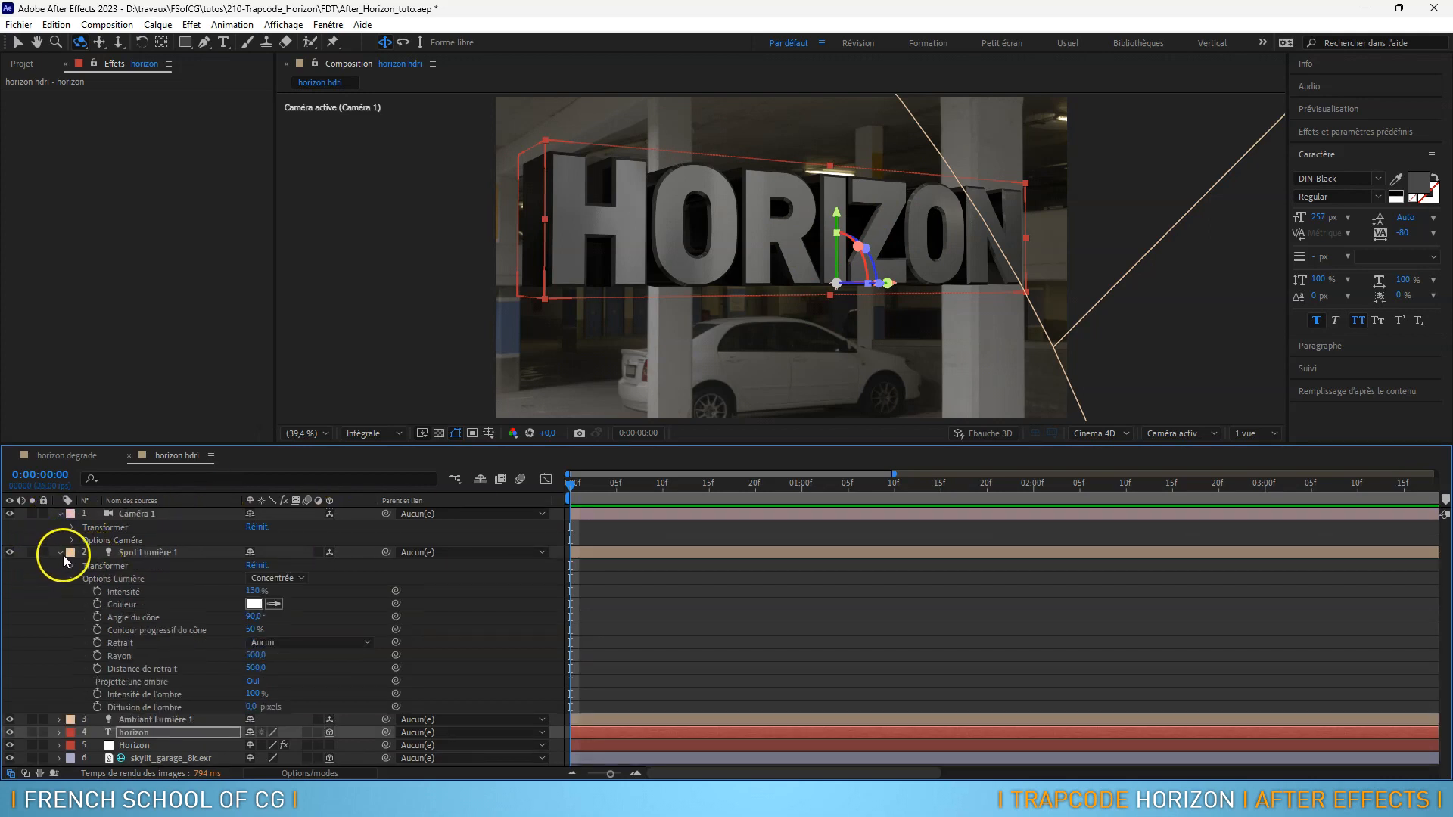
Try a Niveau de flou of 500% in Caméra 1's camera options and set it back to 100%
left_click(61, 553)
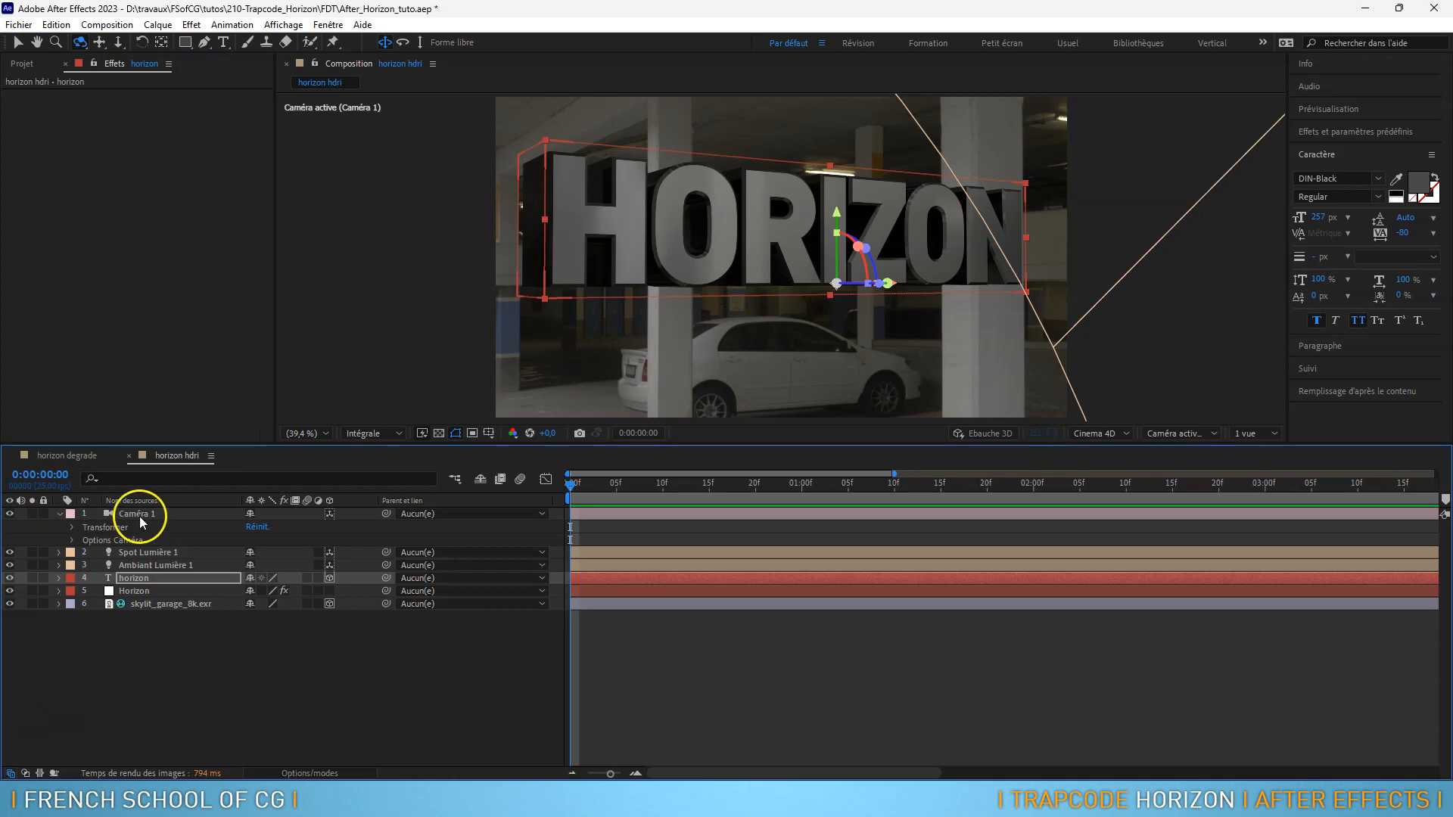
left_click(140, 515)
left_click(72, 541)
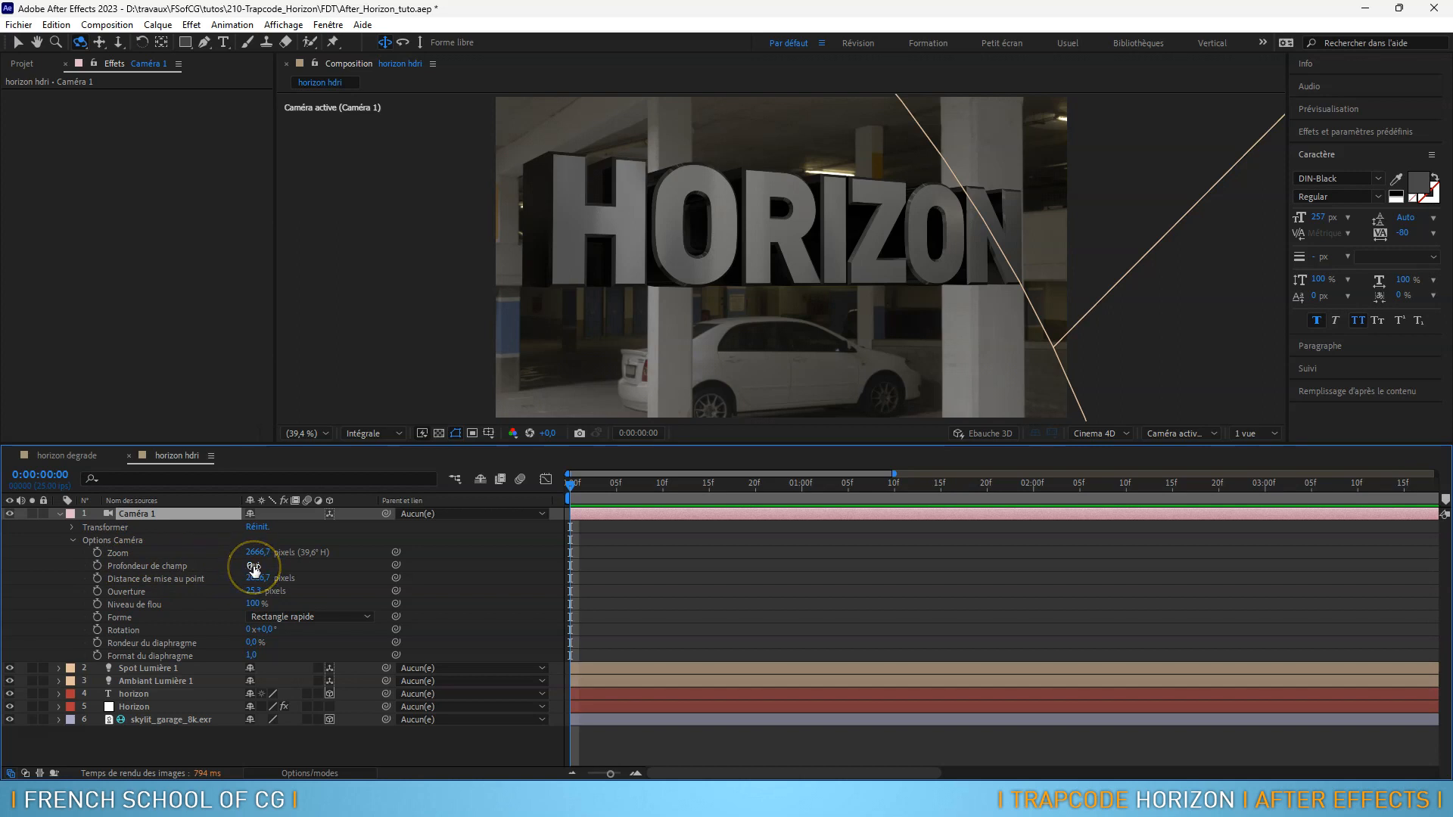
left_click(254, 603)
left_click(457, 615)
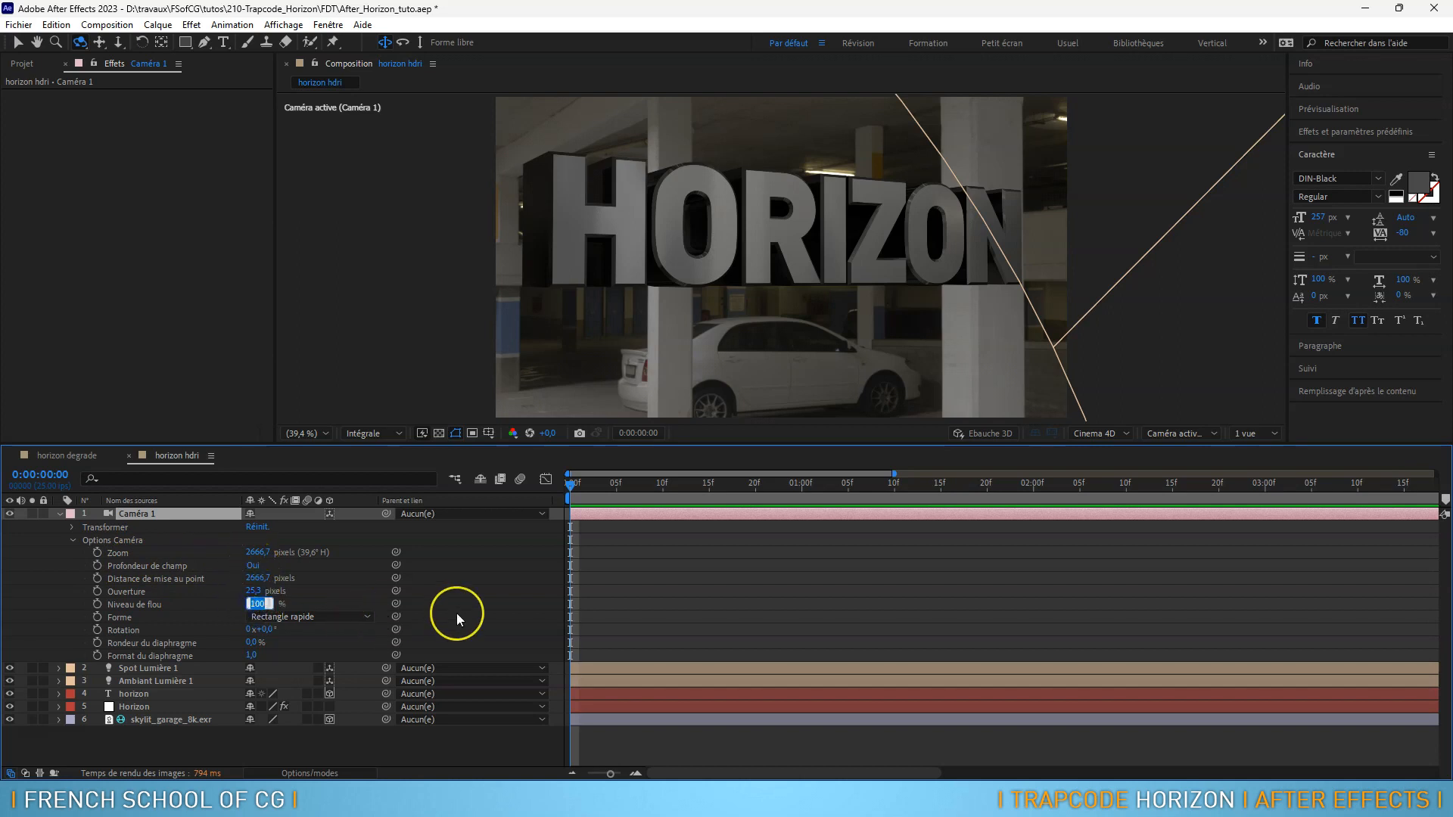
type("500")
key("Return")
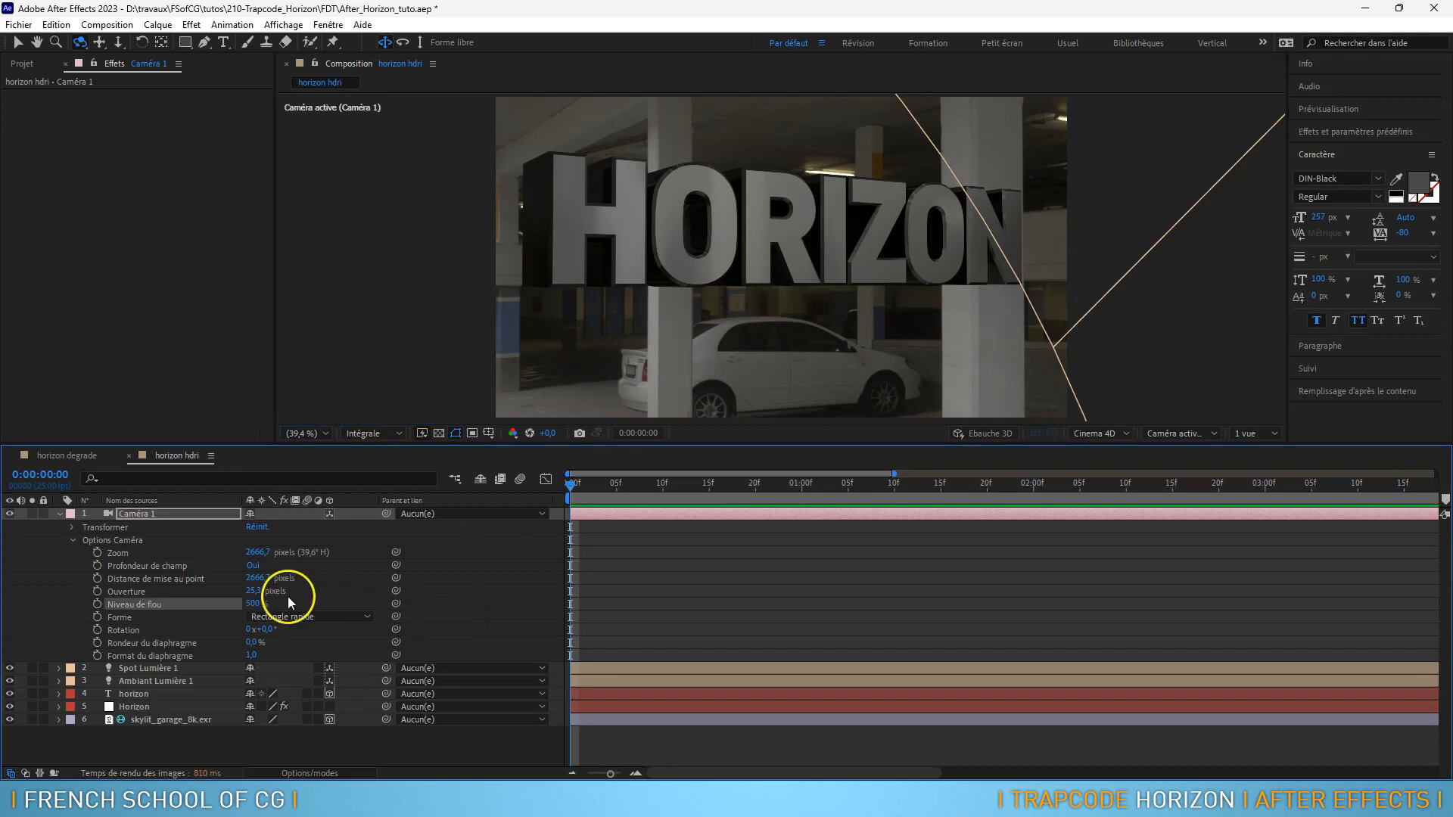
left_click(257, 604)
type("1")
key("Return")
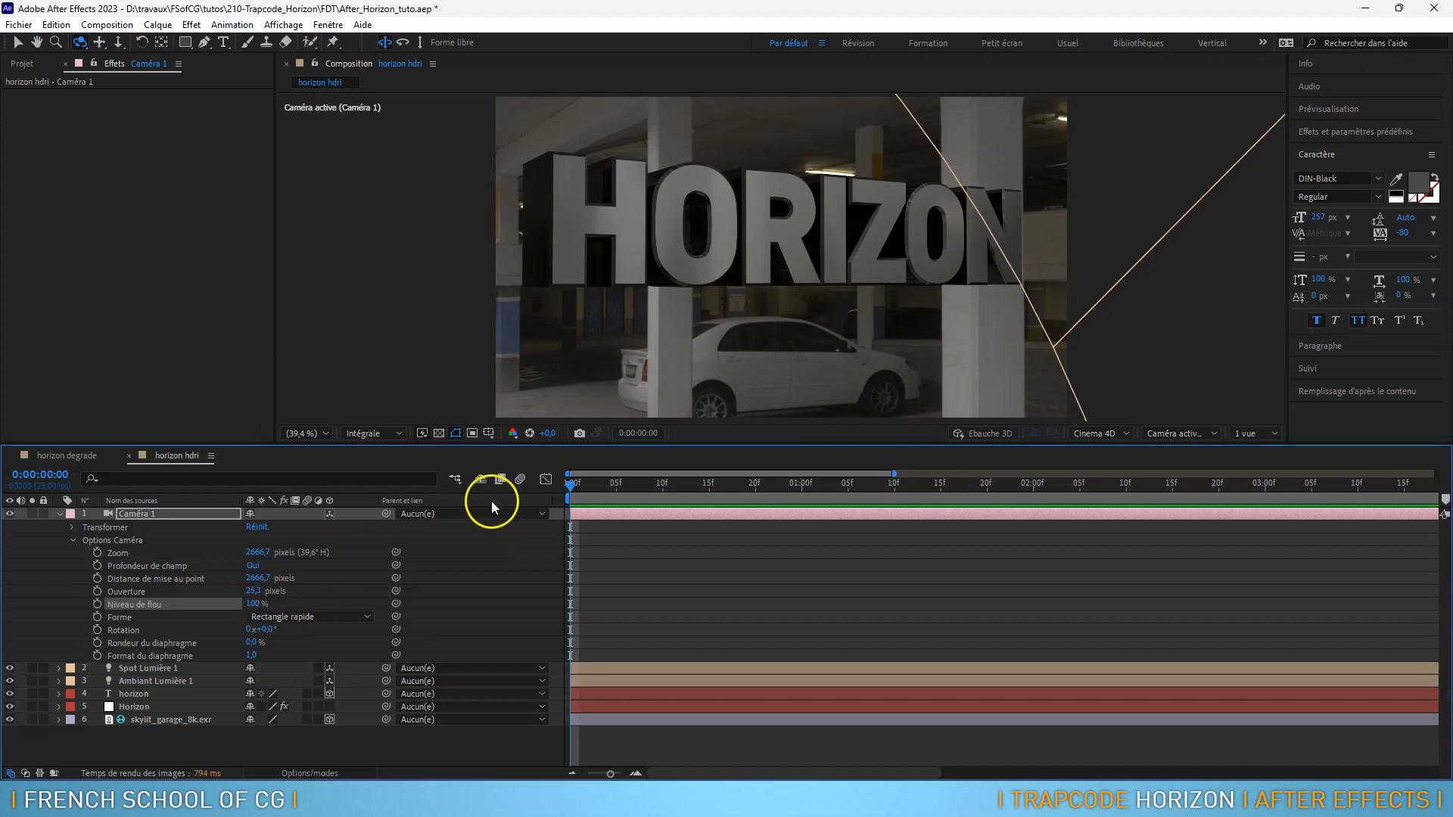
Raise the quality slightly in the Cinema 4D render options and confirm
left_click(1130, 435)
left_click(1115, 486)
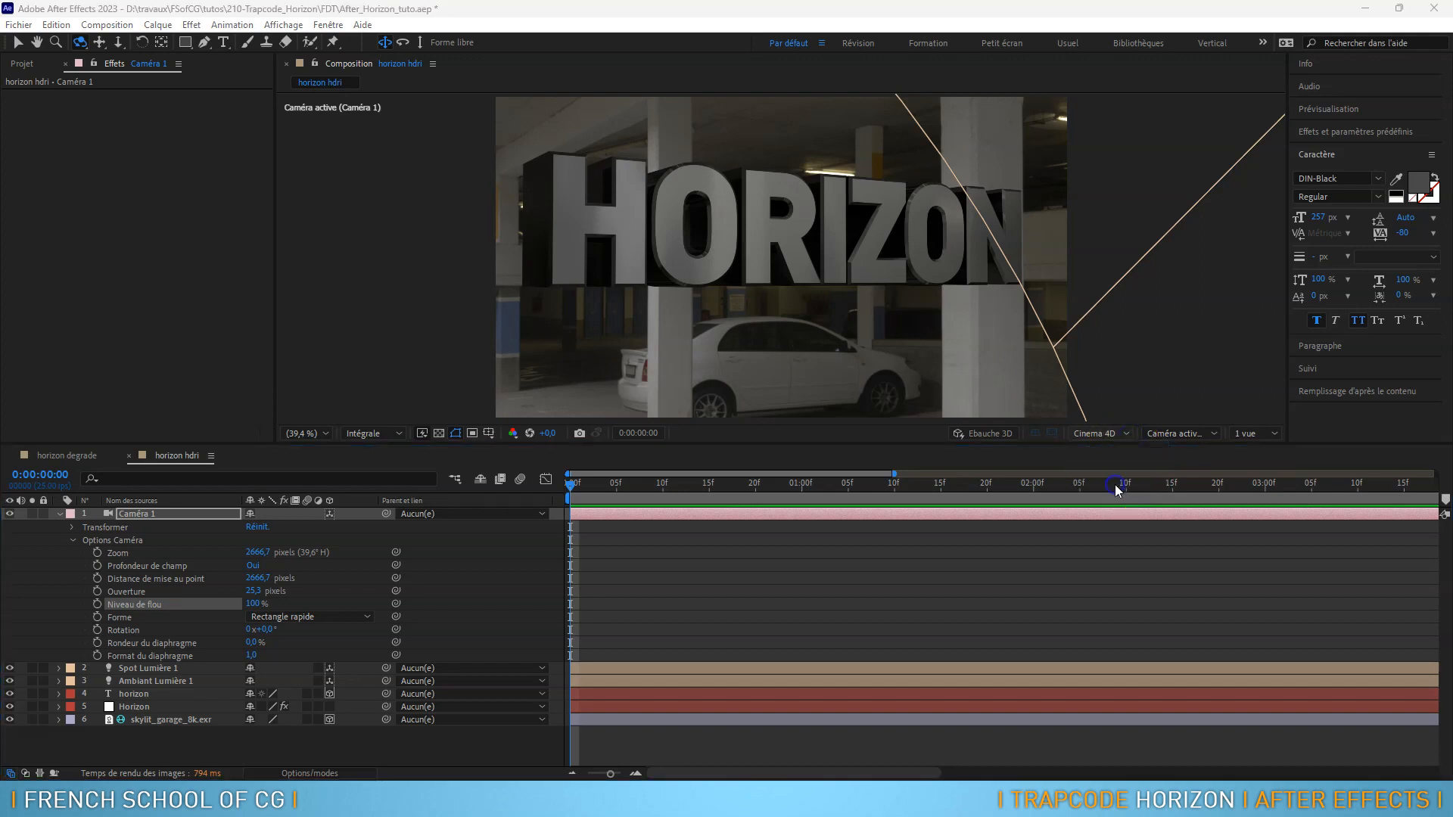
left_click_drag(1370, 273, 690, 242)
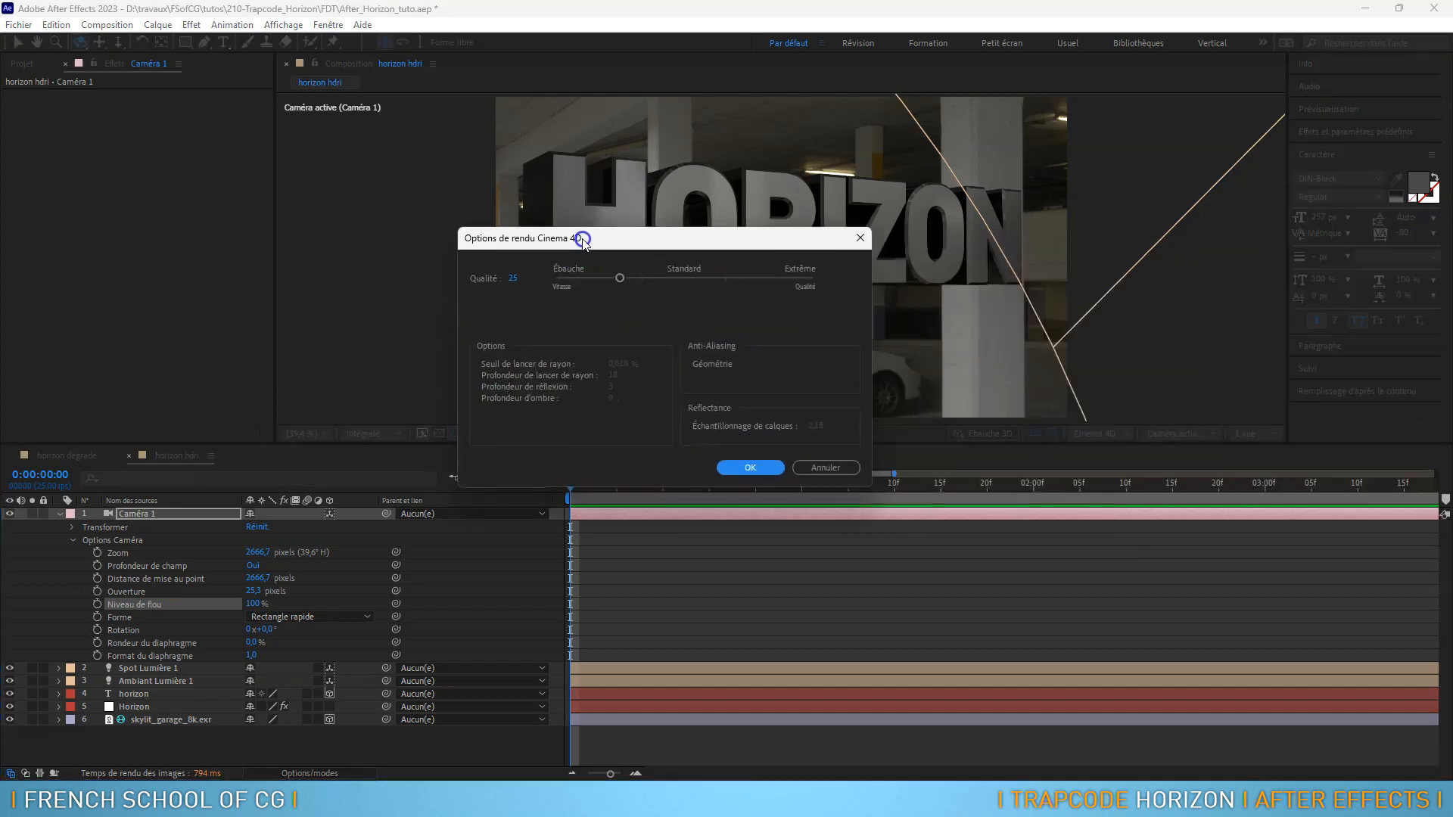
left_click_drag(621, 286, 644, 286)
left_click(750, 465)
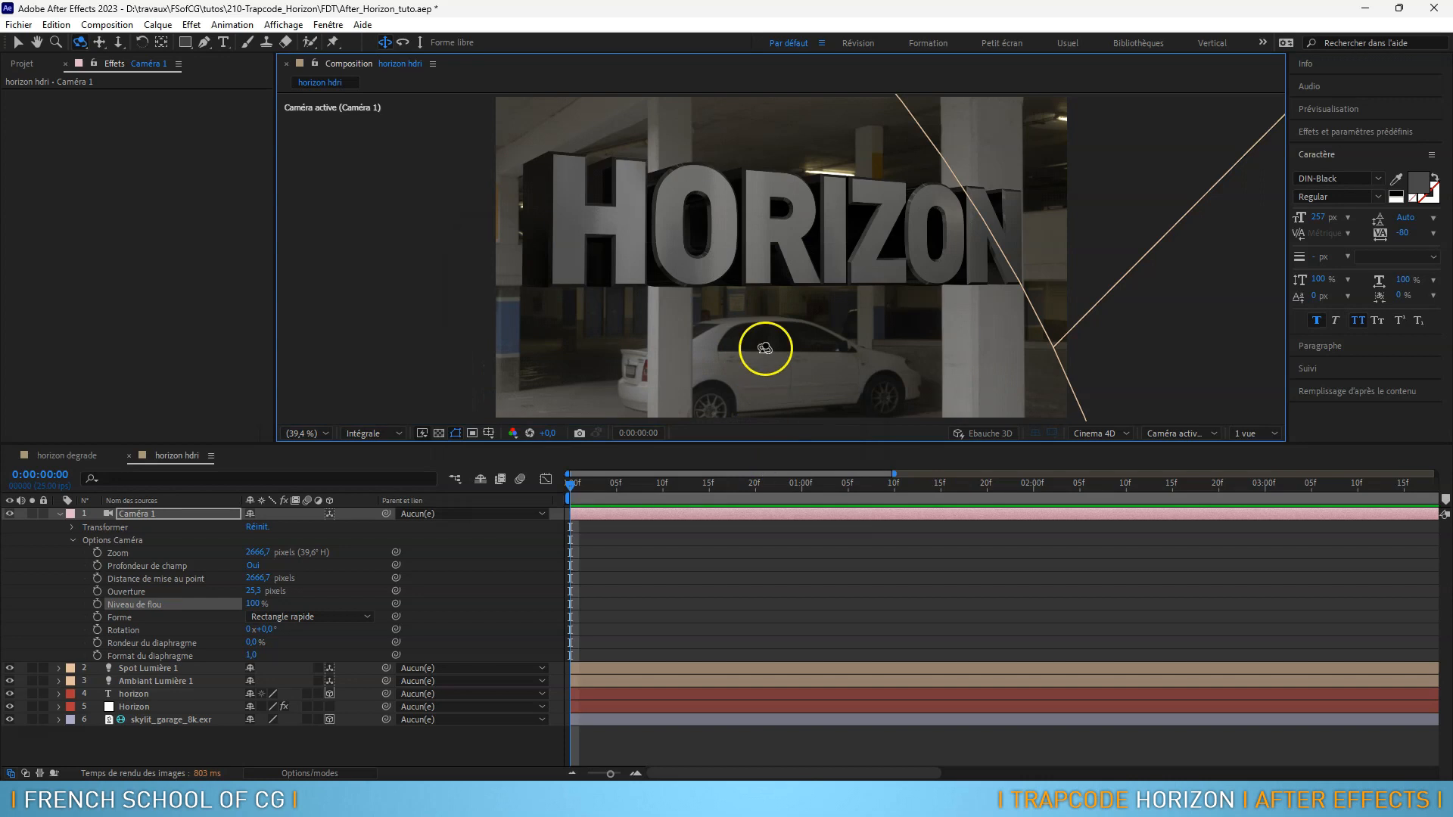
Examine the features disabled by the Cinema 4D renderer in the composition's 3D render settings, including the camera's depth of field
left_click(106, 25)
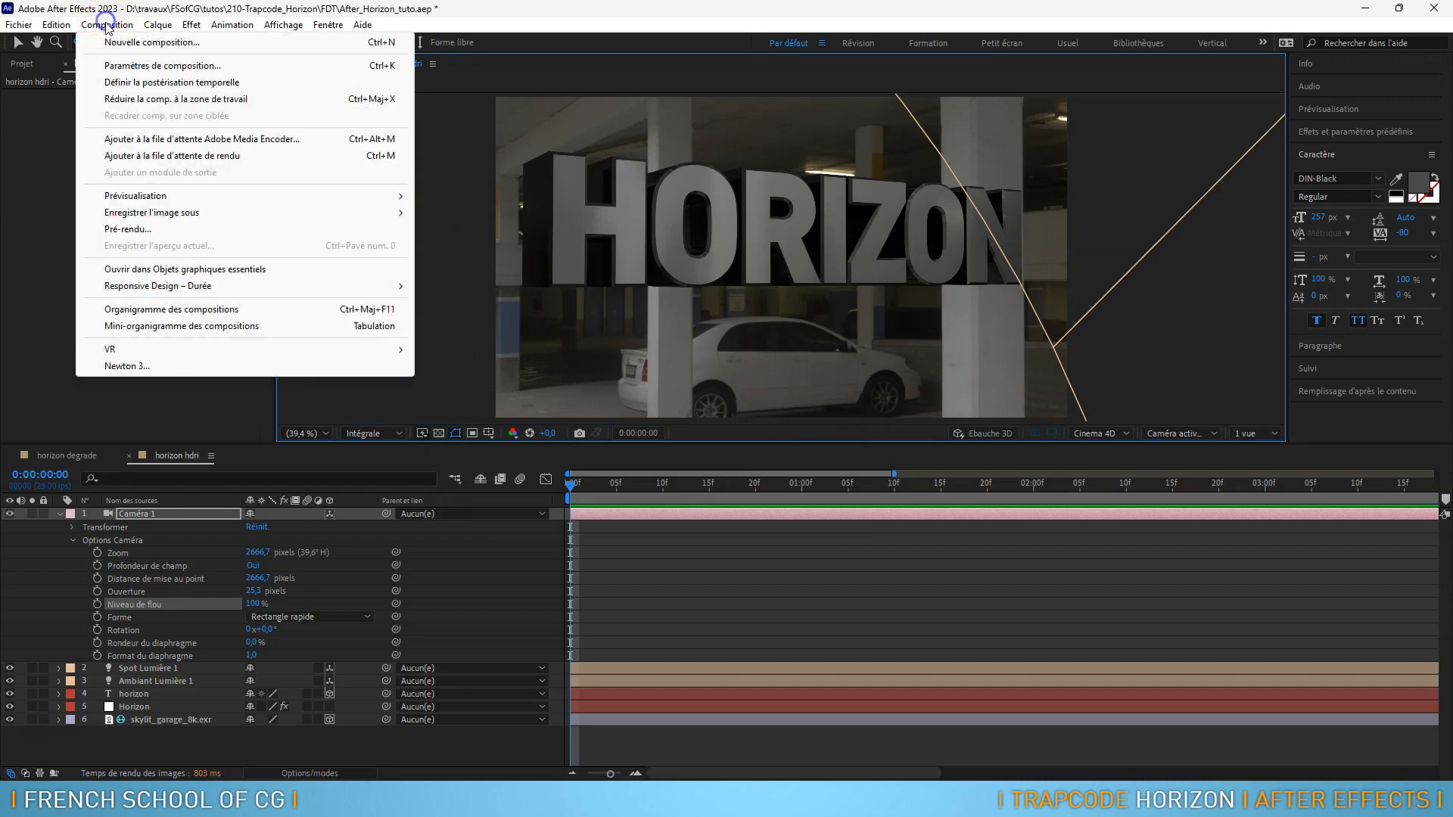
left_click(126, 64)
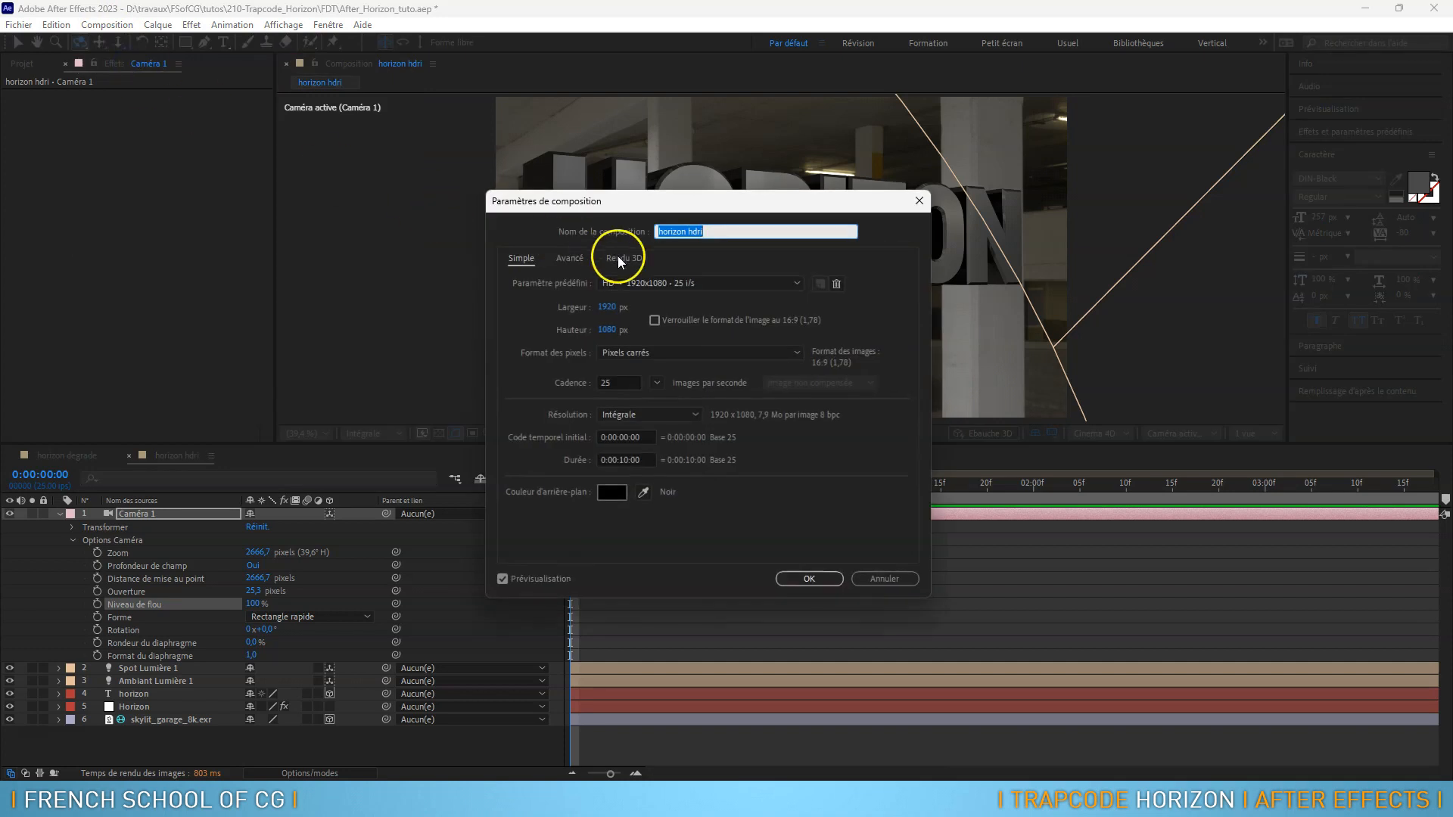
left_click(613, 258)
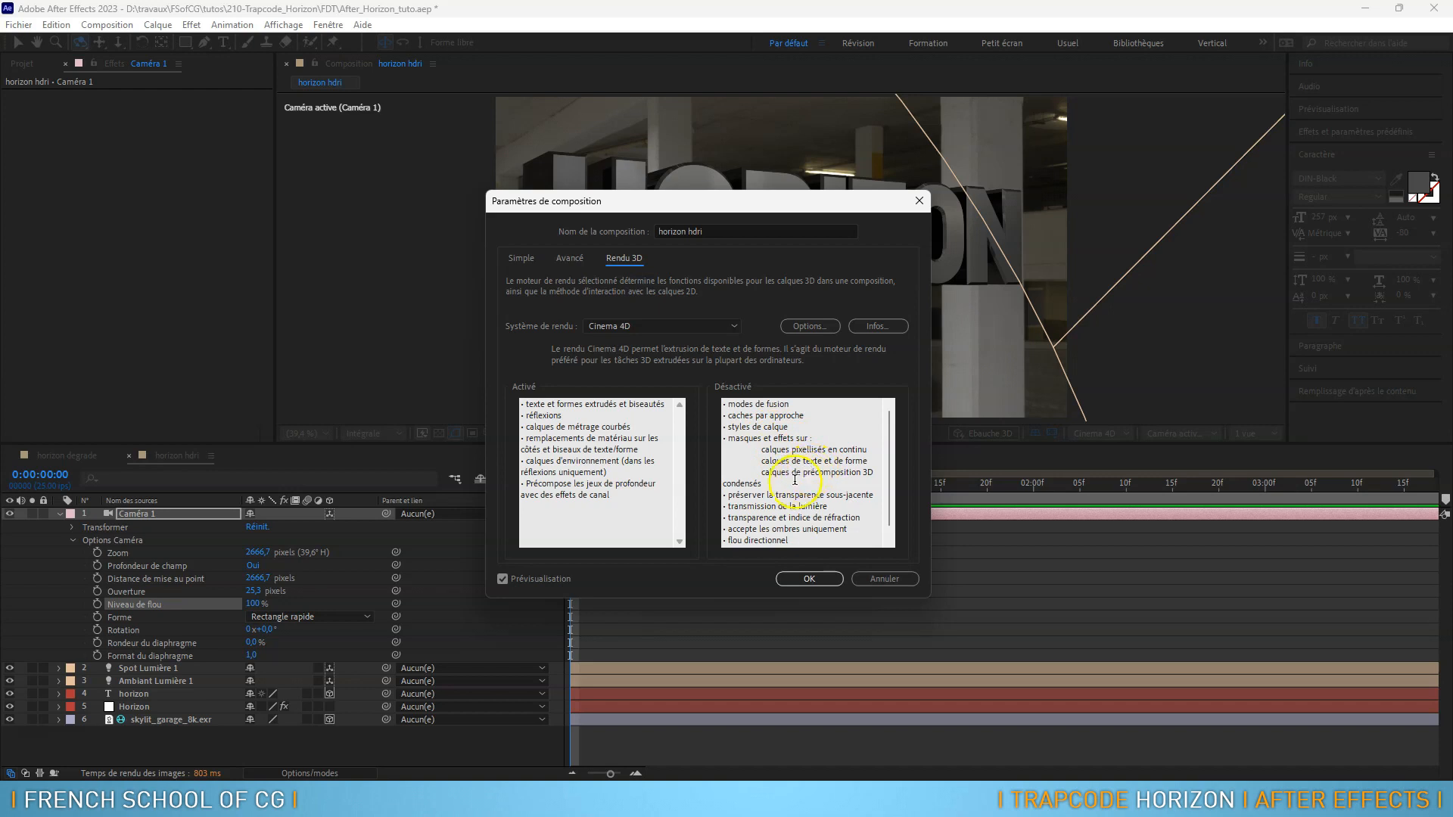
scroll(795, 480, "down", 1)
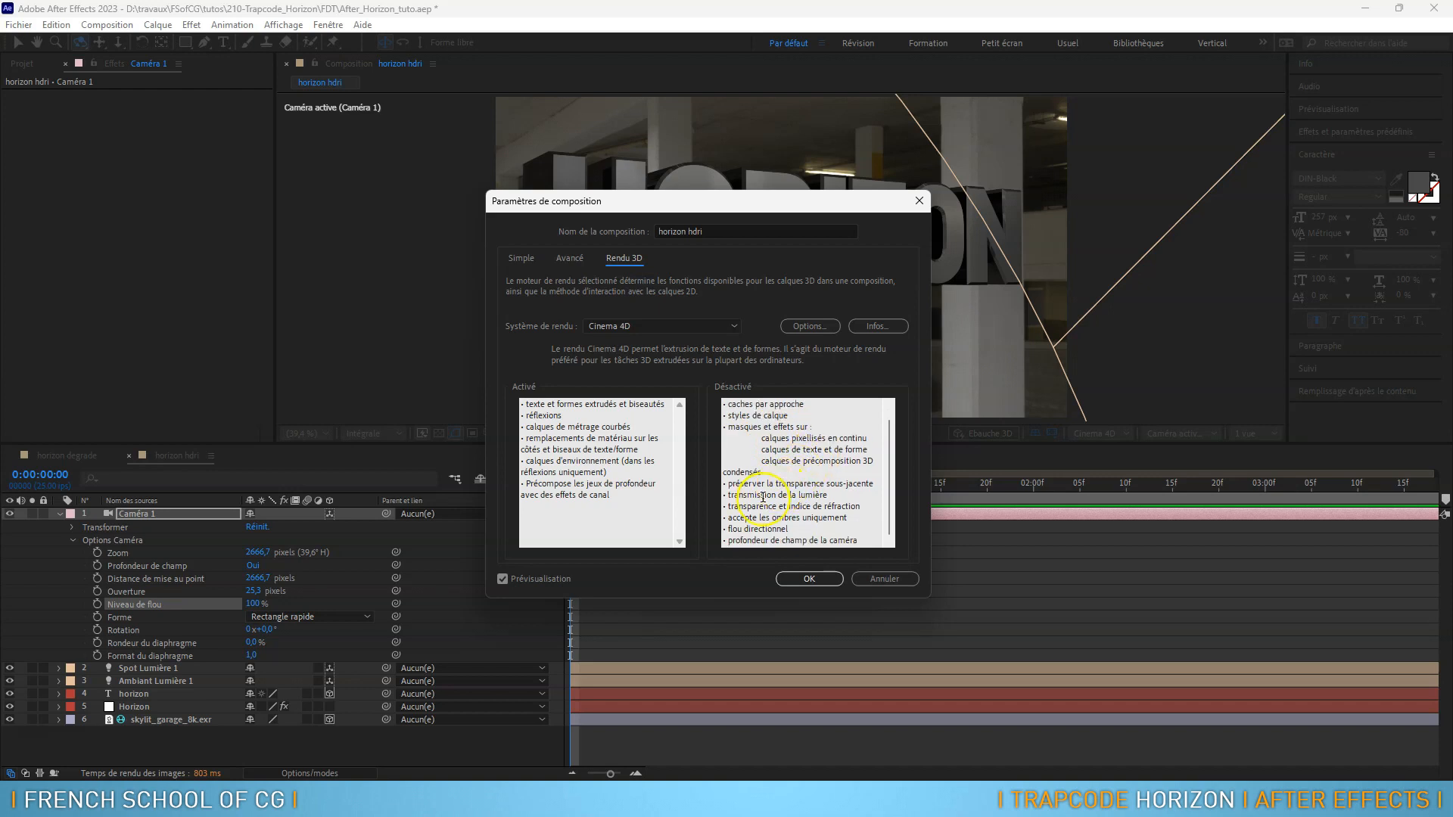
left_click_drag(731, 540, 856, 542)
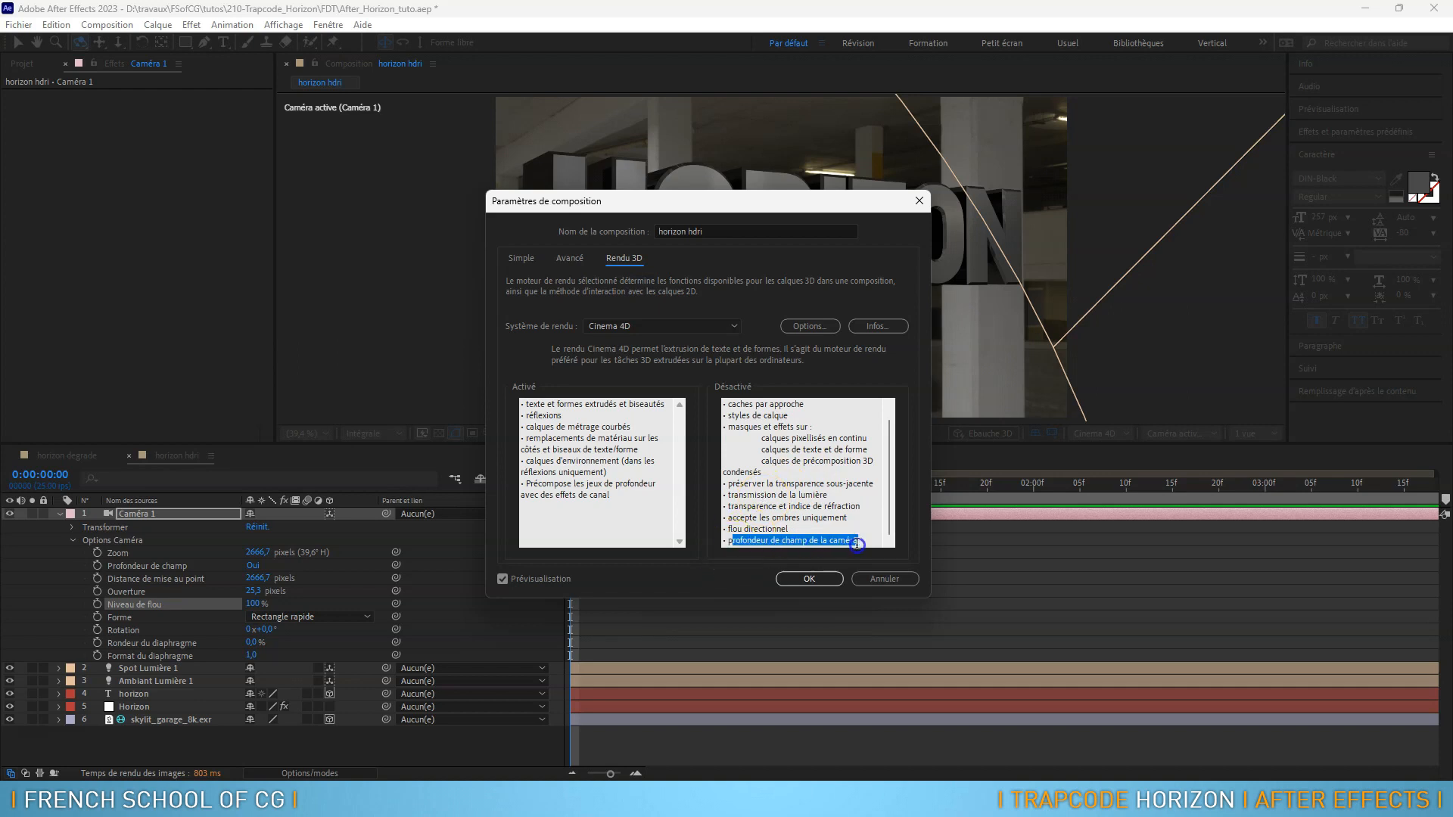
left_click(828, 580)
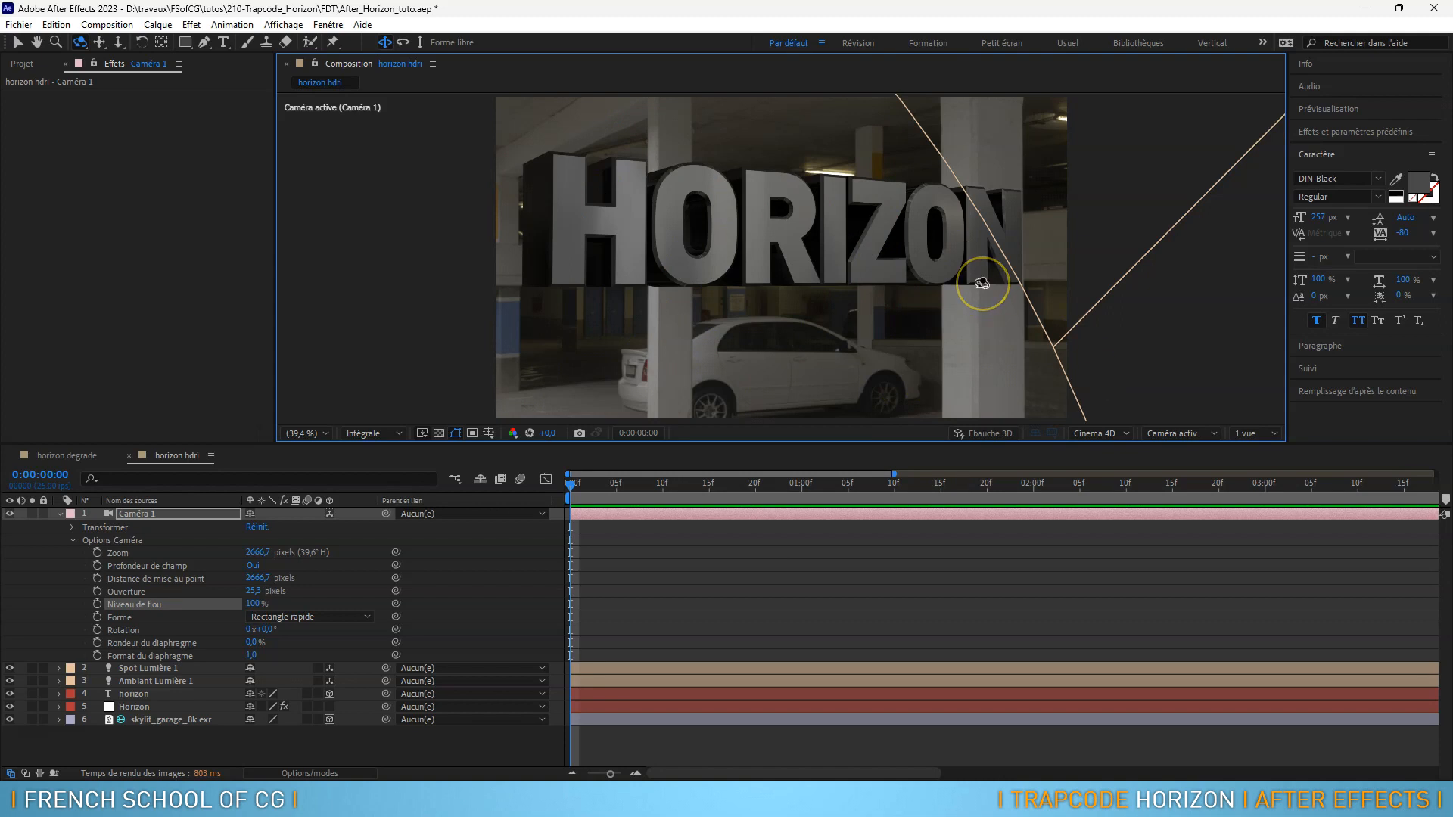
Try a Flou optimisé effect with a Rayon of 50 on the Horizon background layer and remove it
left_click(148, 708)
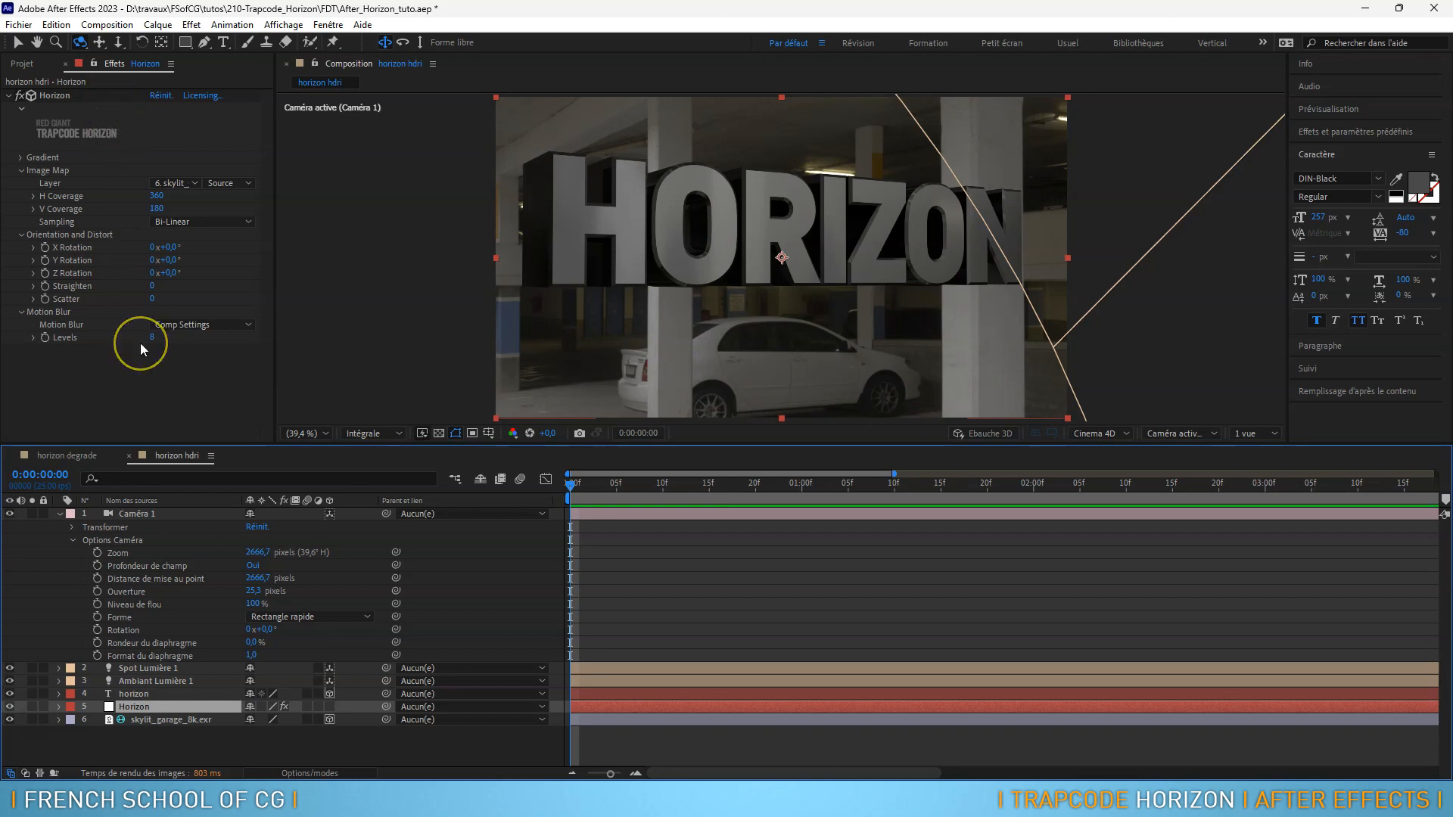
left_click(192, 25)
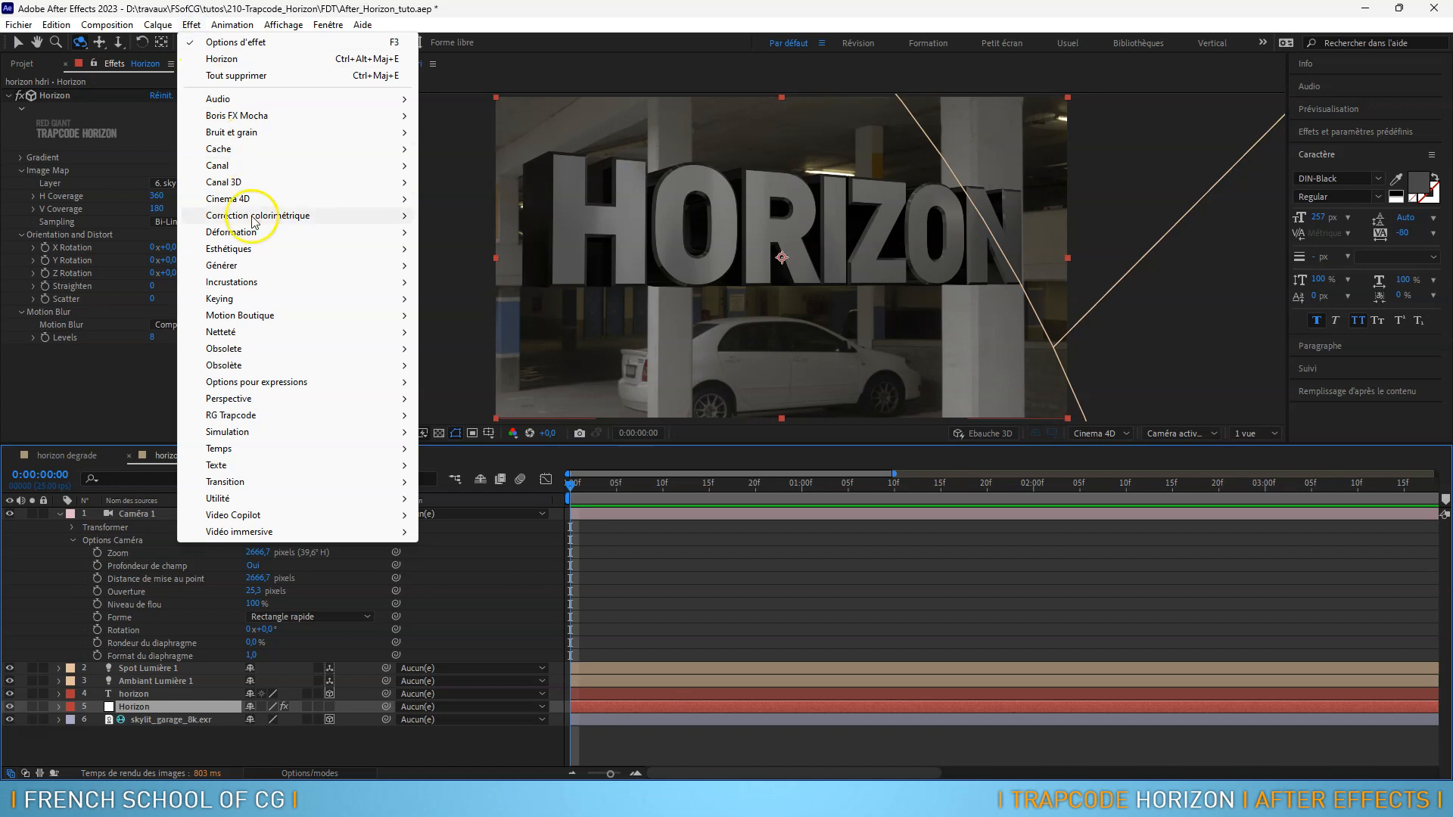
mouse_move(279, 336)
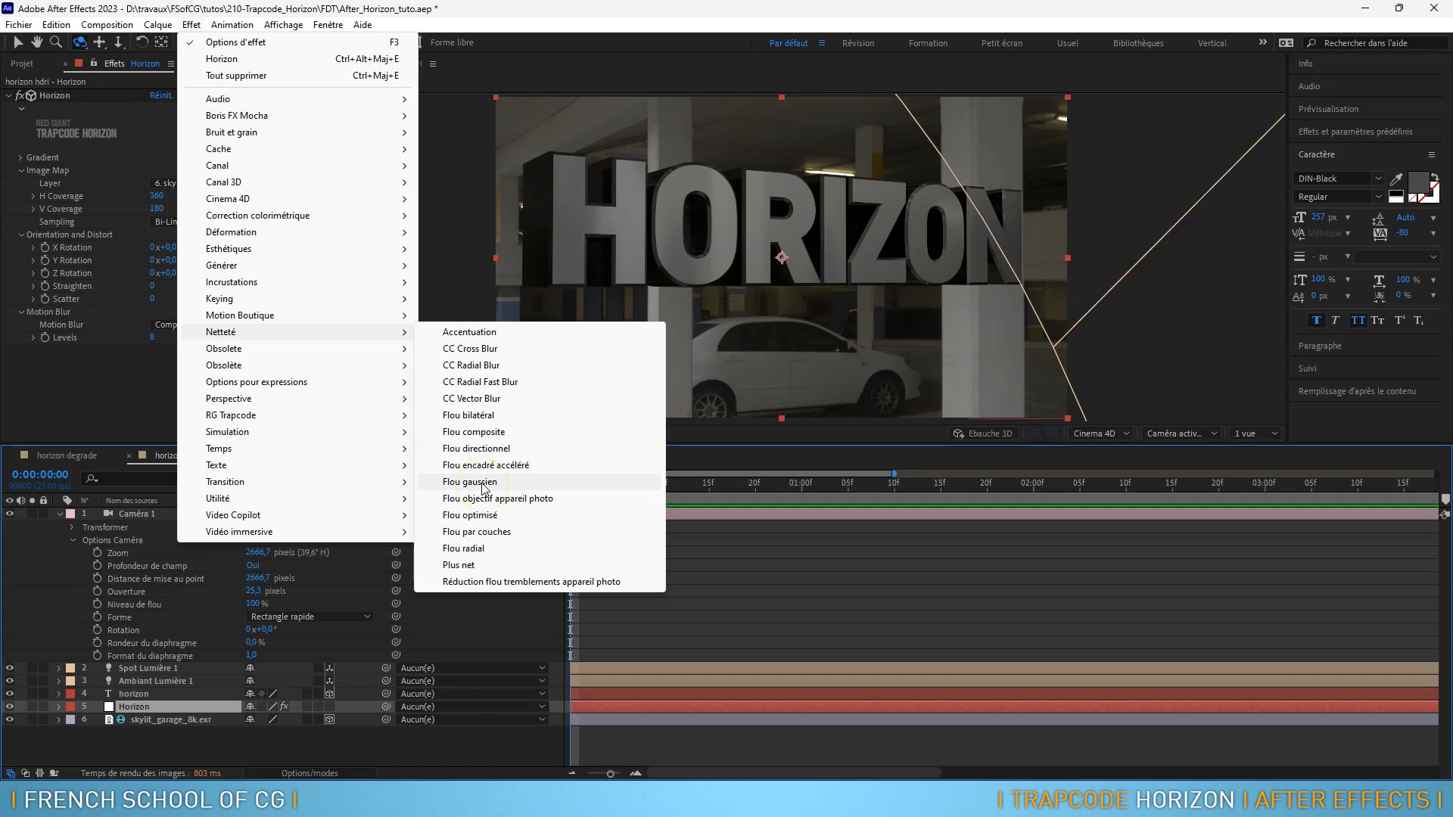
left_click(484, 514)
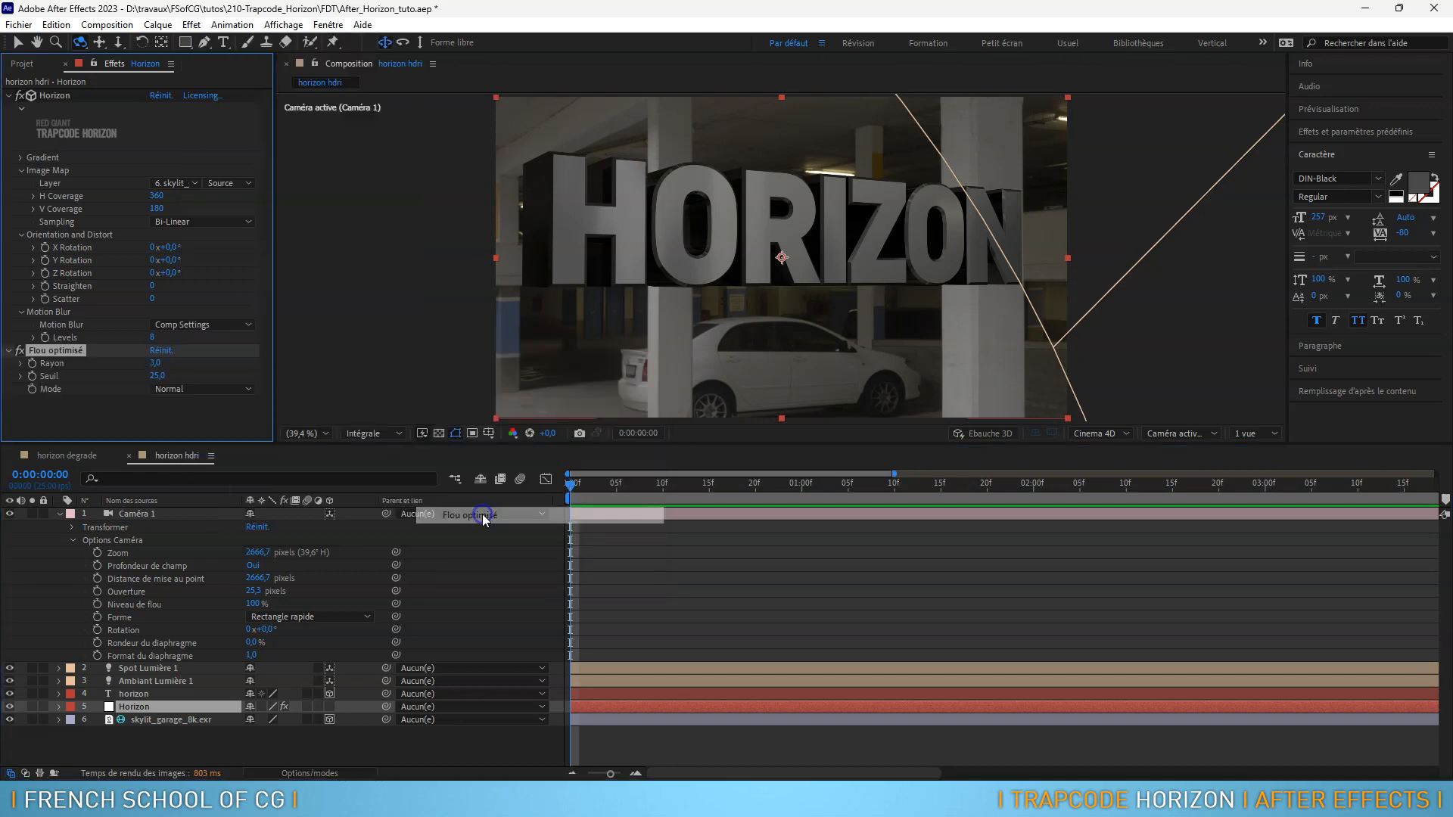
left_click(159, 364)
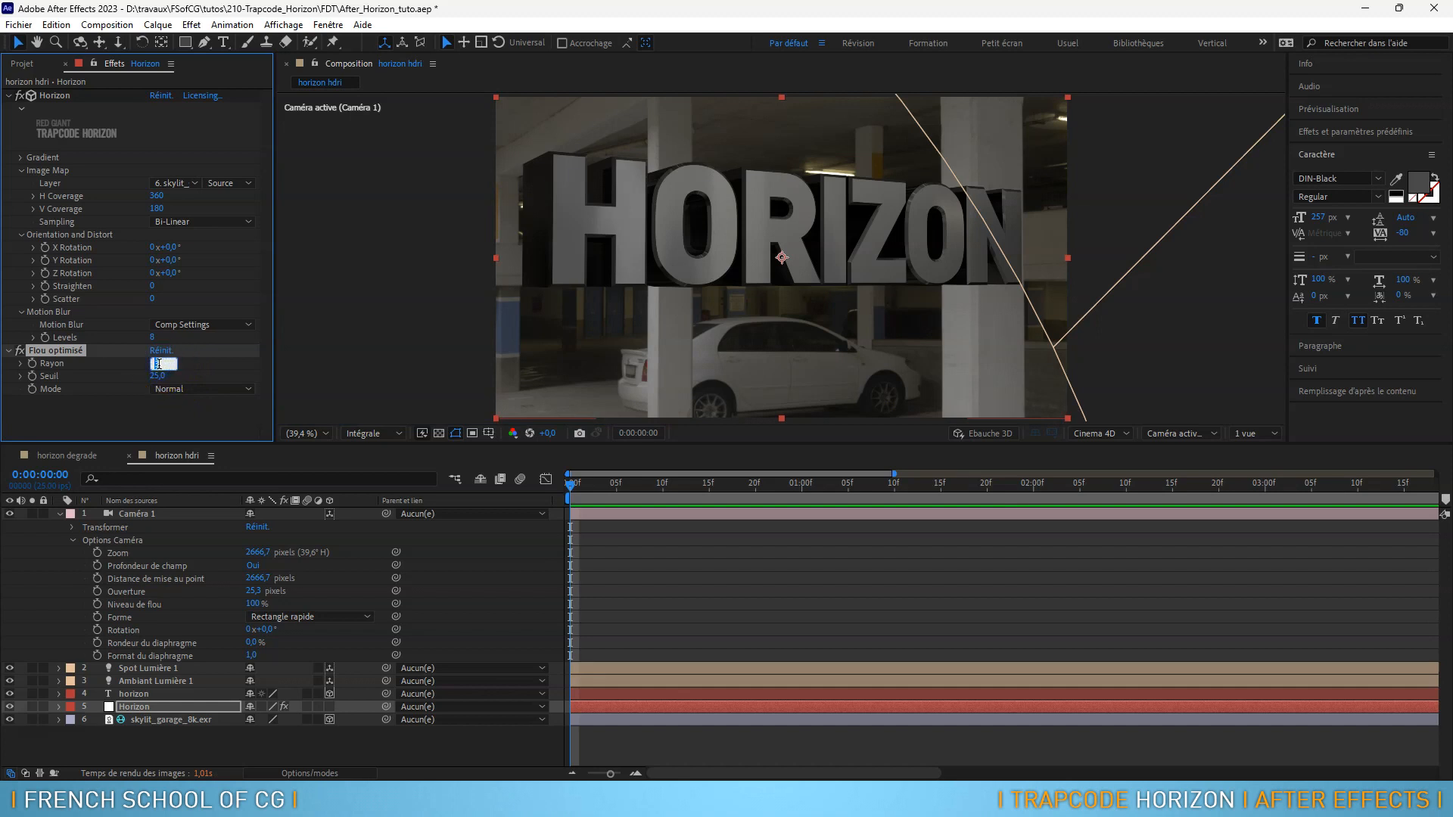
type("50")
key("Return")
left_click(671, 269)
key("Delete")
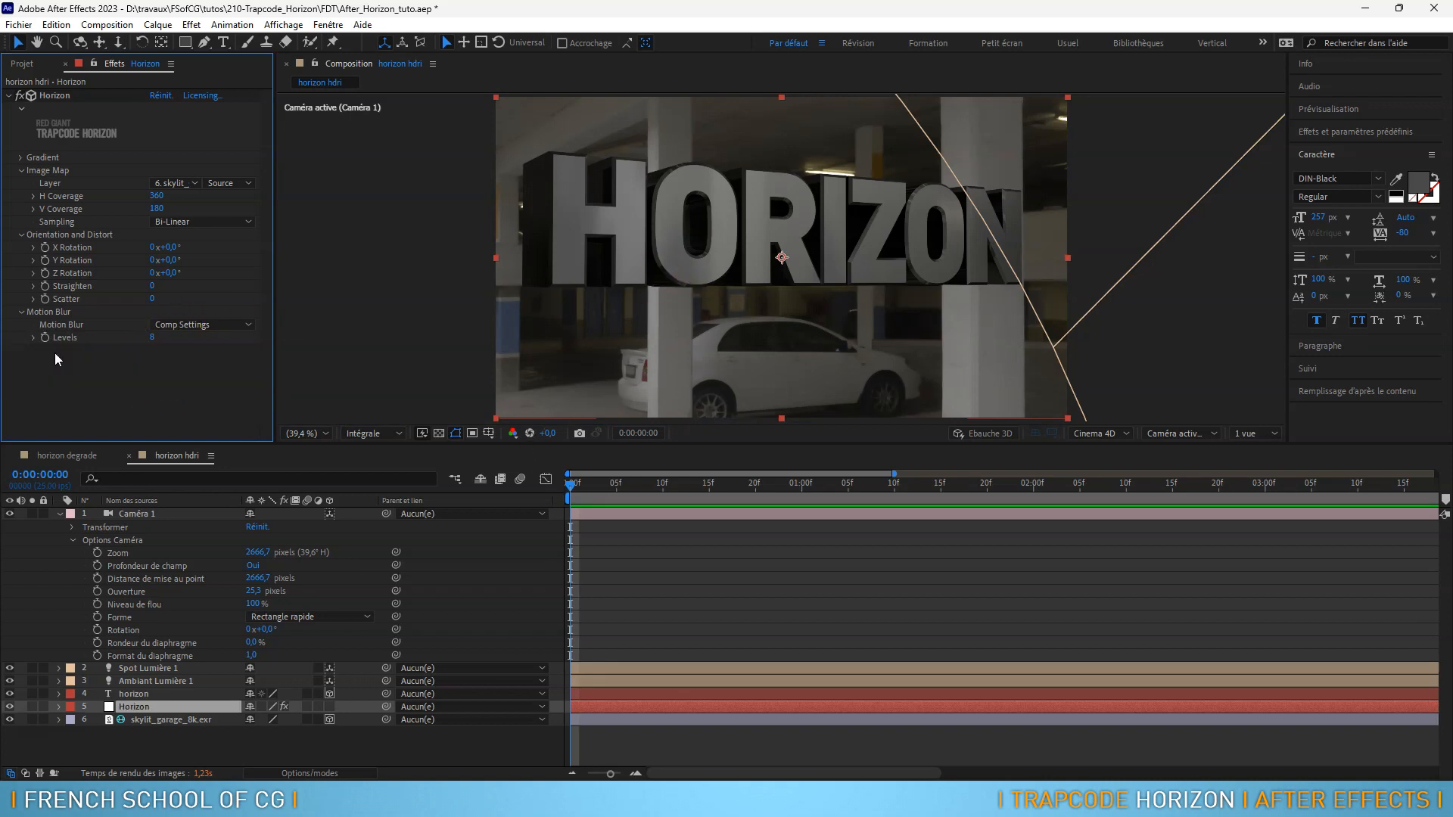
Apply a Flou encadré accéléré effect to the Horizon background layer with a Rayon de flou of 20
left_click(192, 24)
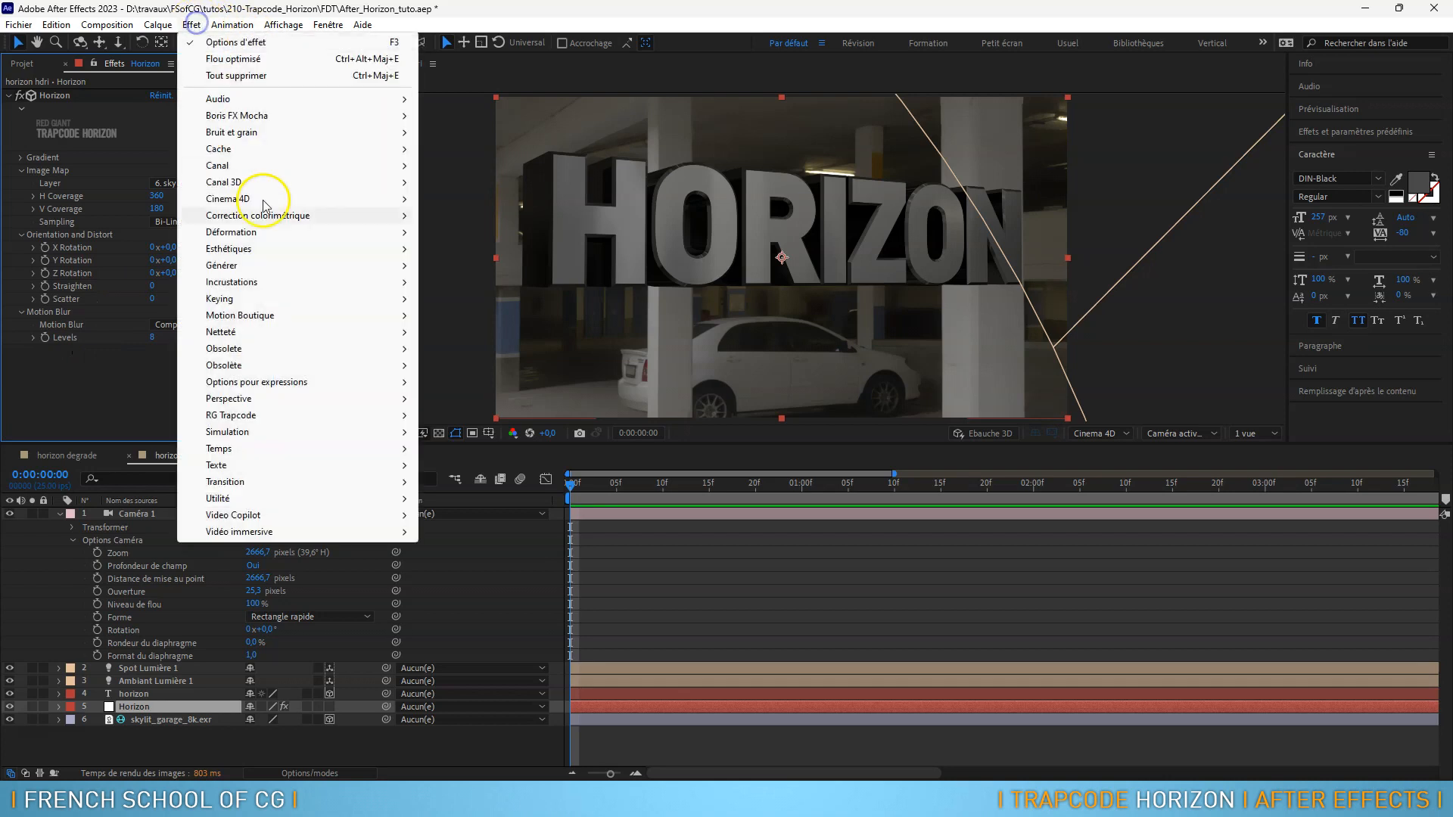
mouse_move(351, 339)
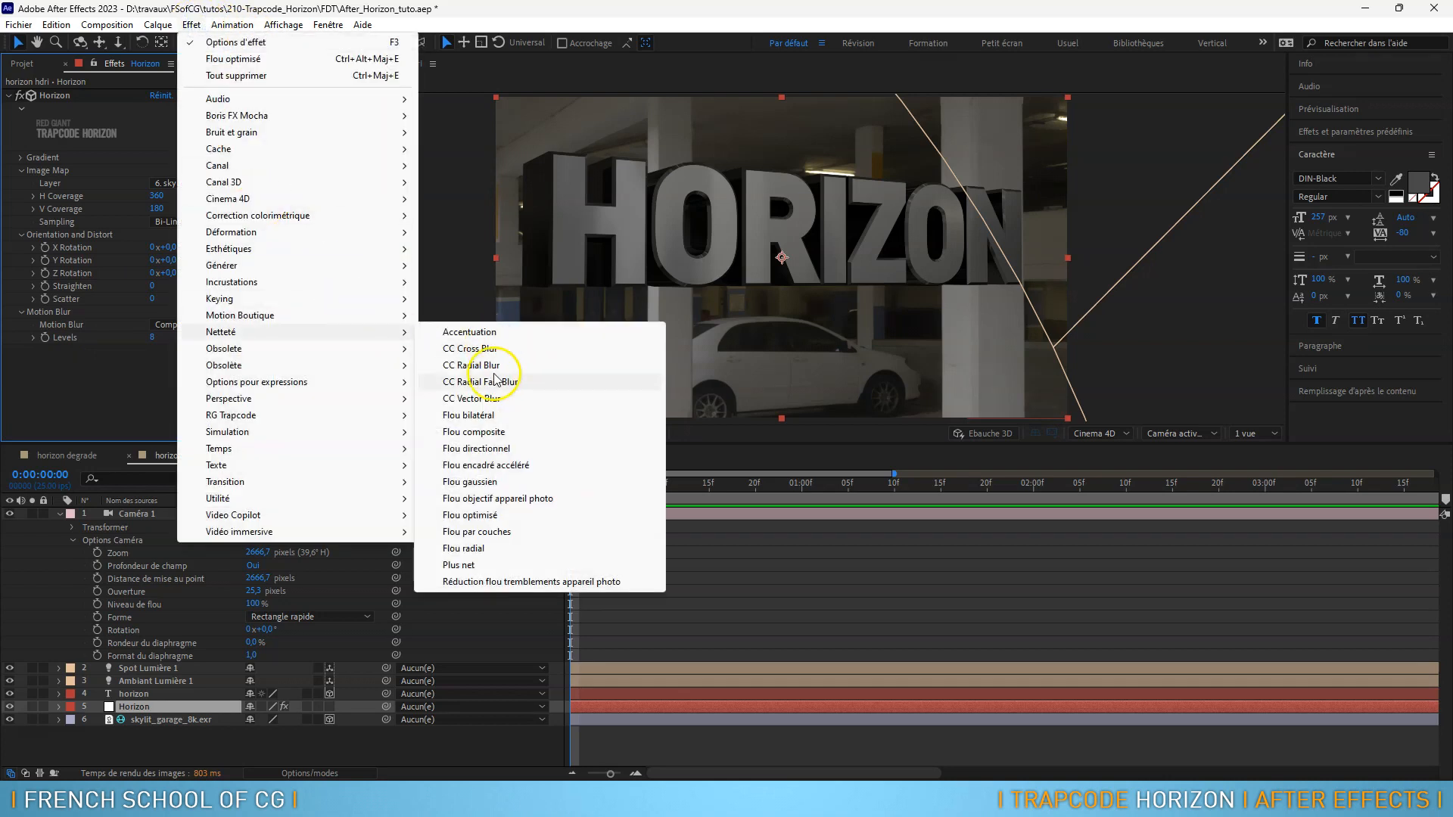
left_click(520, 465)
left_click(156, 364)
key("Return")
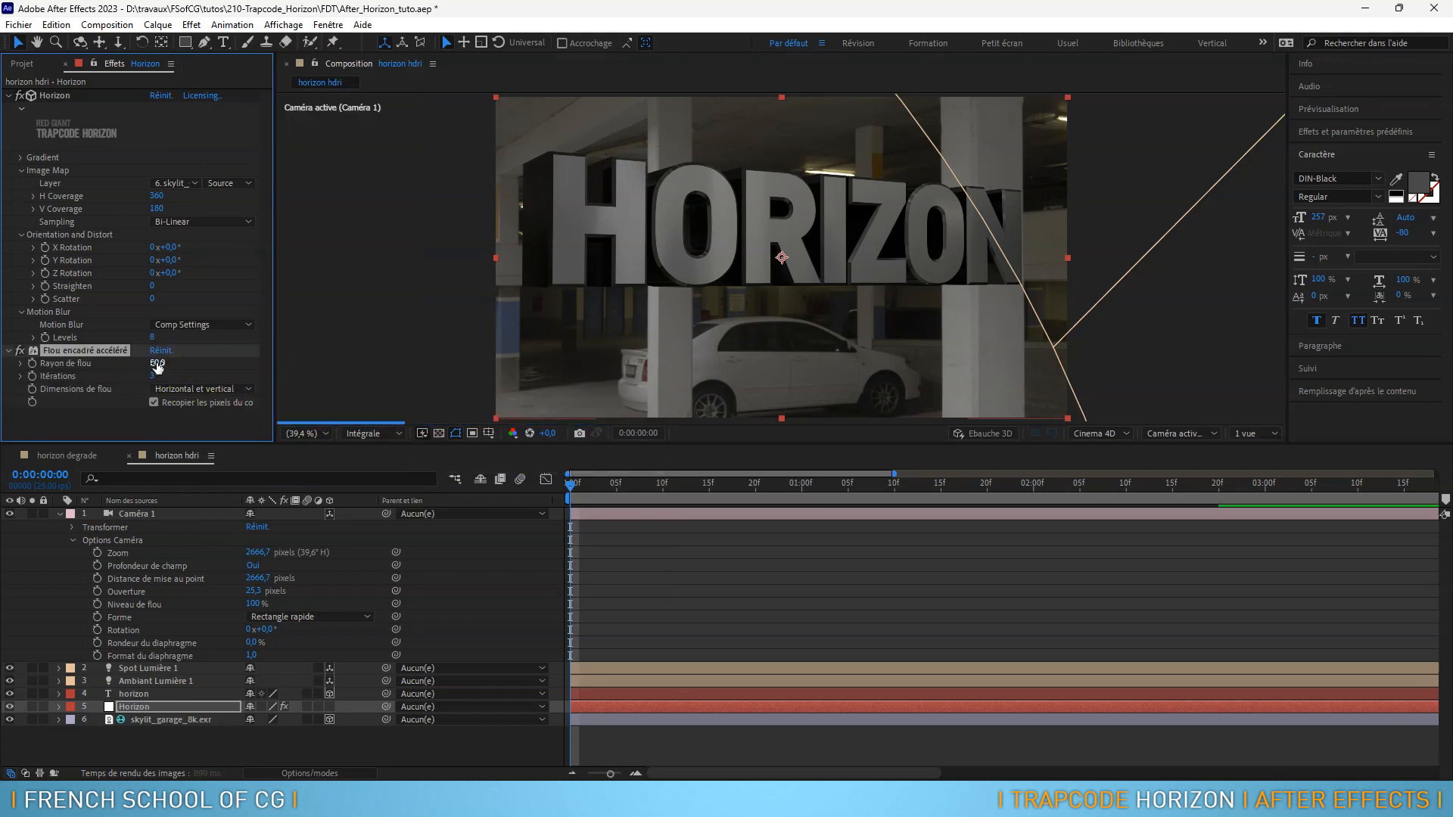
left_click(157, 363)
type("20")
key("Return")
left_click(697, 323)
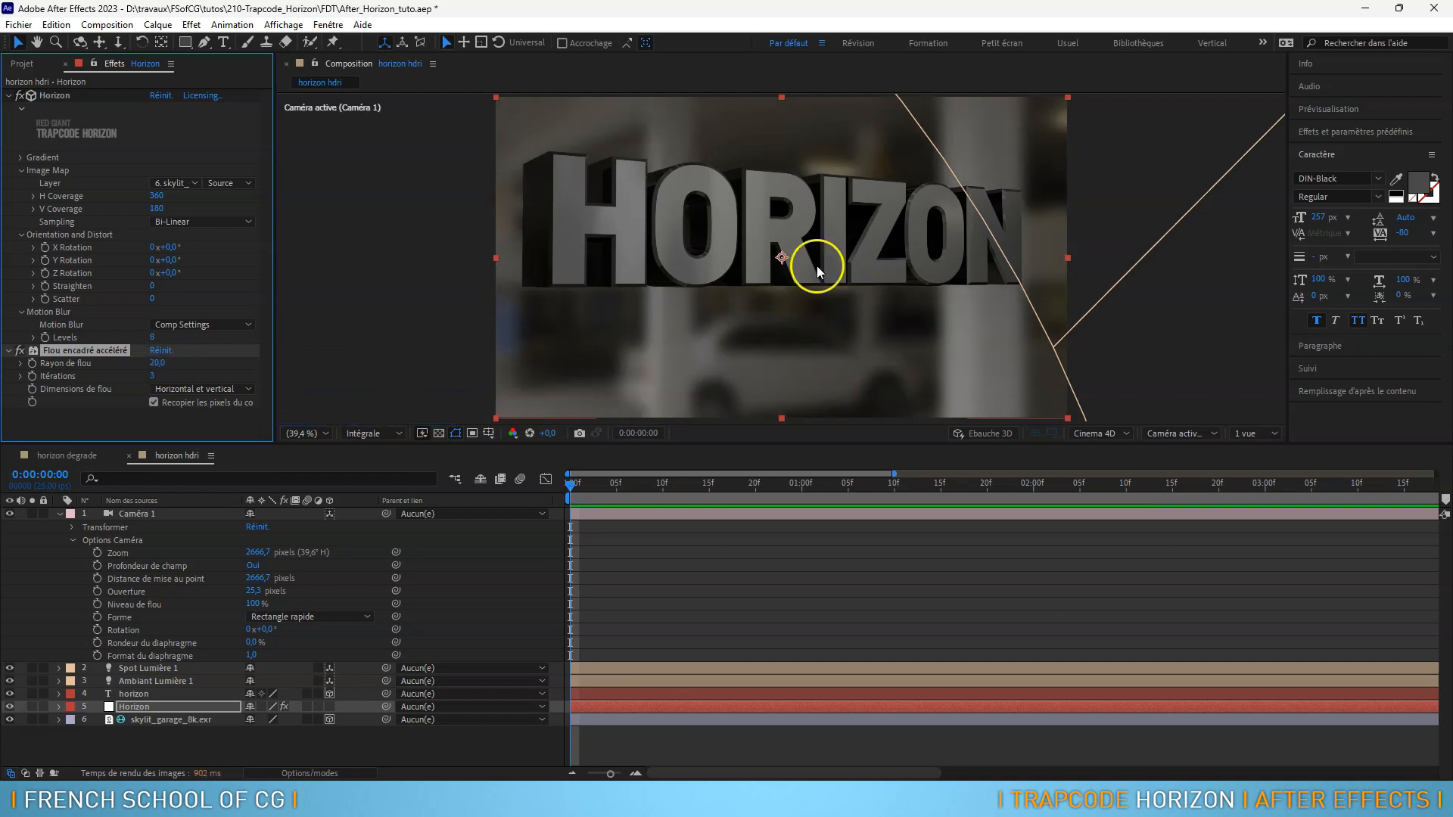
Reset Caméra 1's Transformer properties, collapse the layer, and shift the view so the text sits slightly lower in the frame
left_click_drag(824, 307, 813, 348)
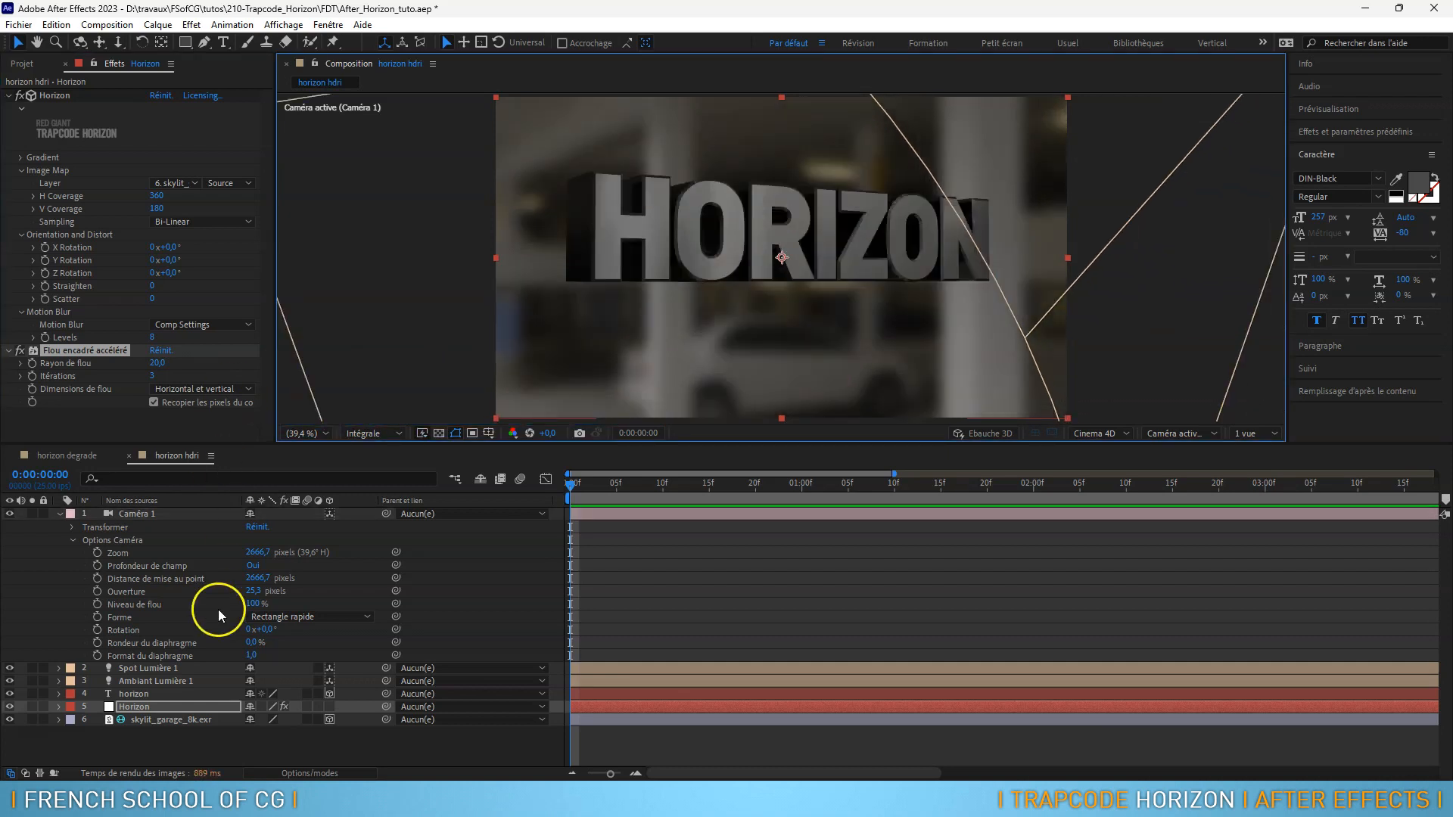
left_click(258, 528)
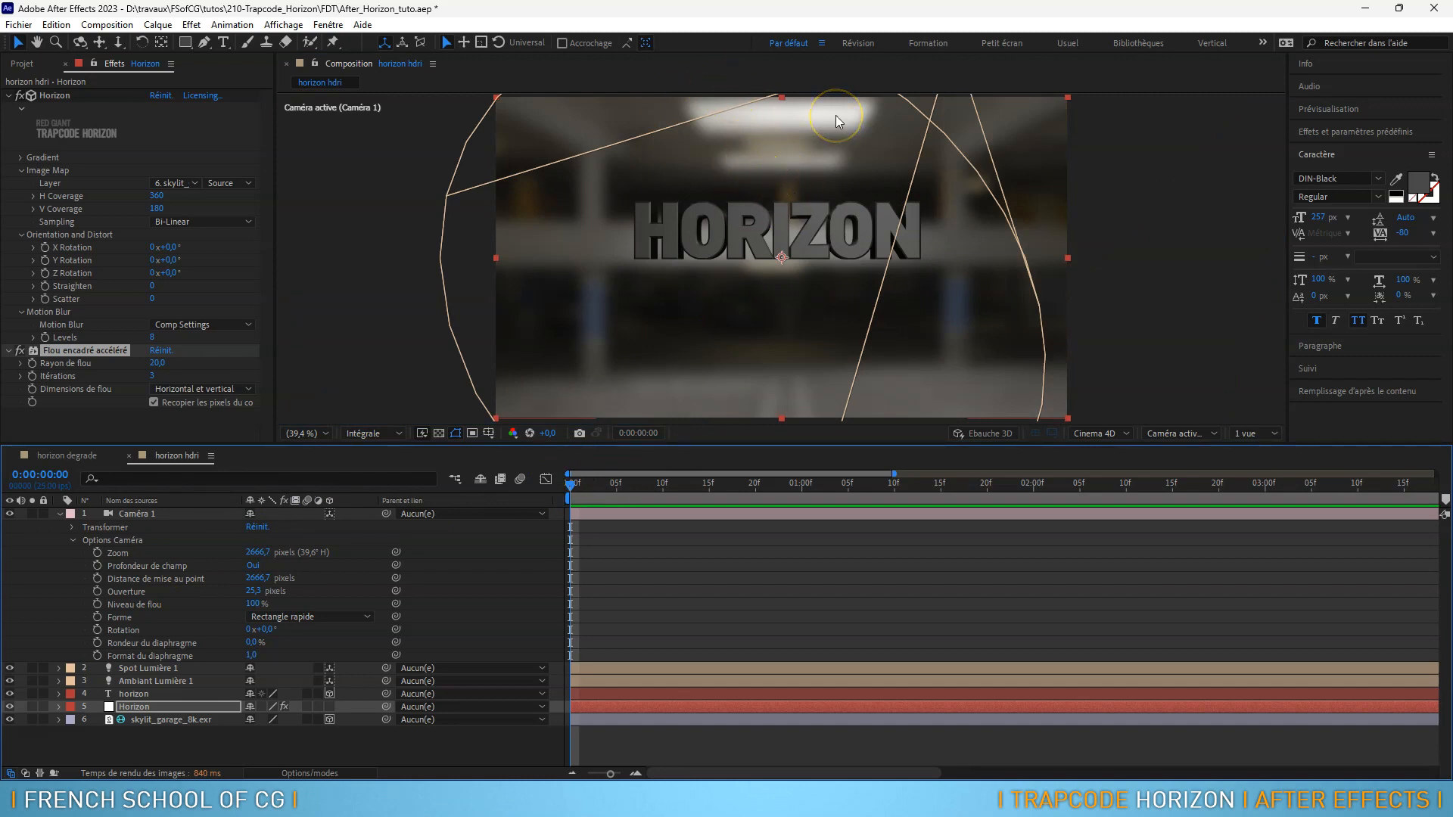
left_click(58, 515)
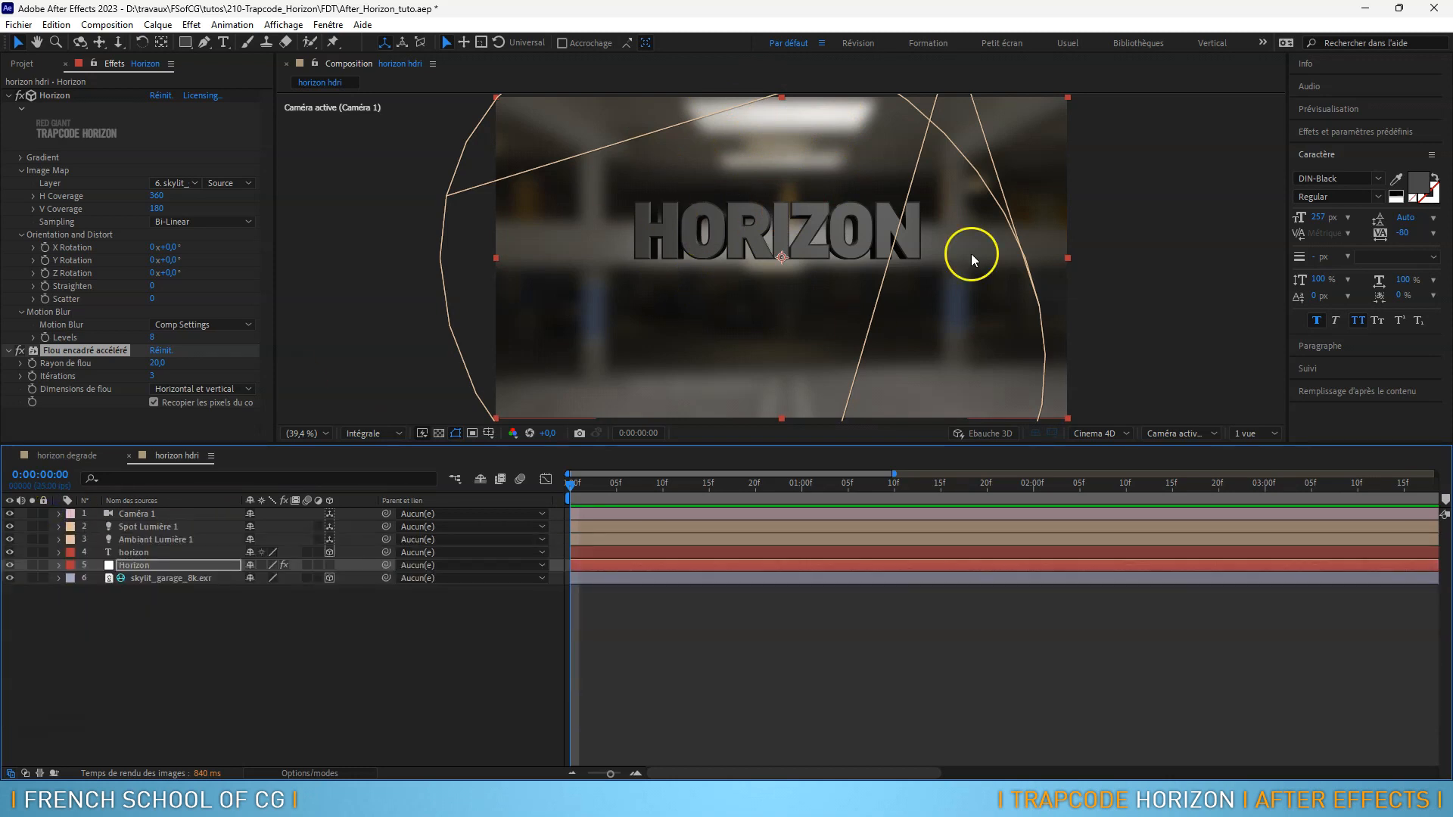
left_click_drag(797, 173, 804, 186)
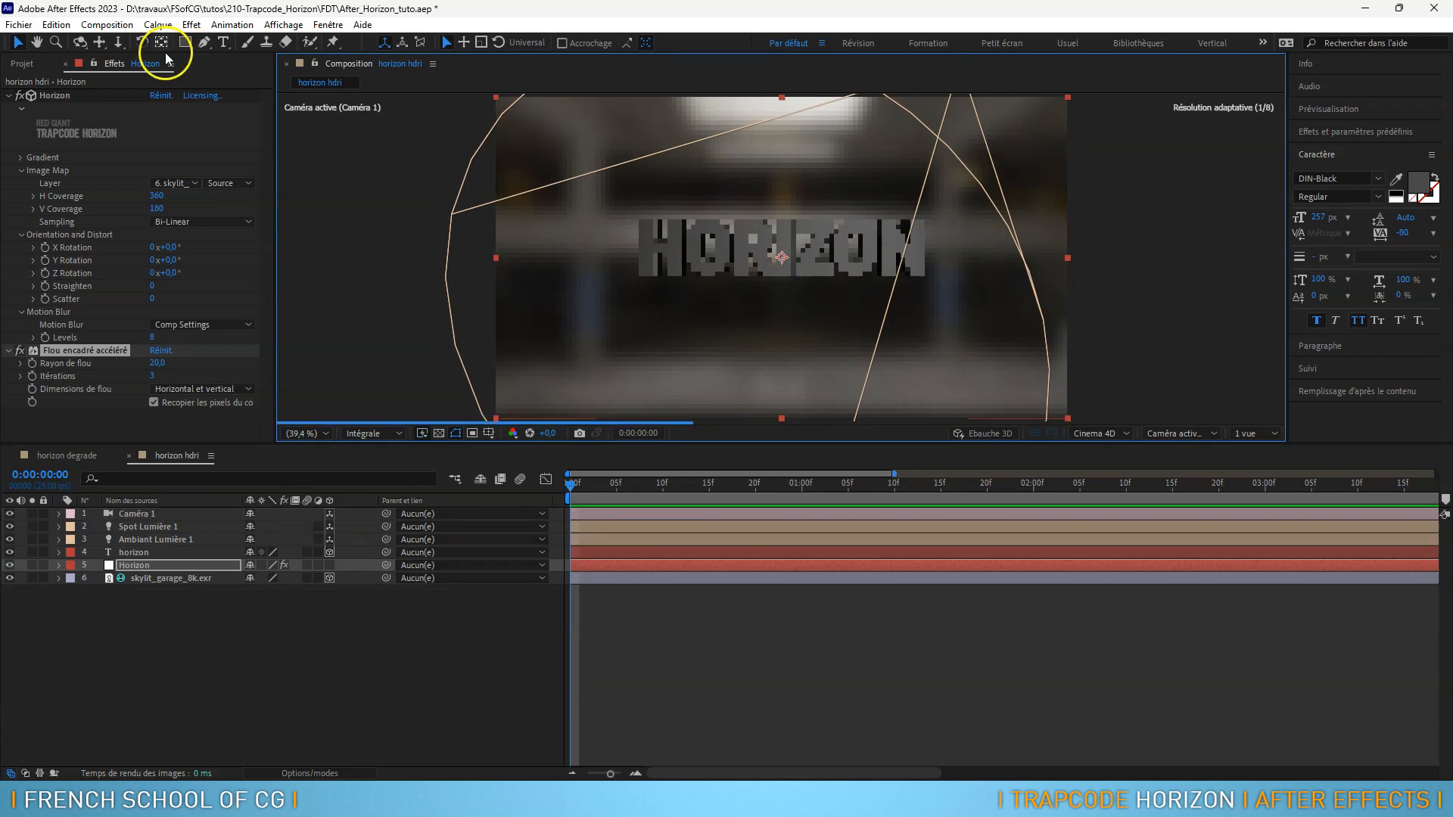
Add an adjustment layer at the top of the layer stack and name it "lueur diffuse"
left_click(157, 24)
mouse_move(427, 42)
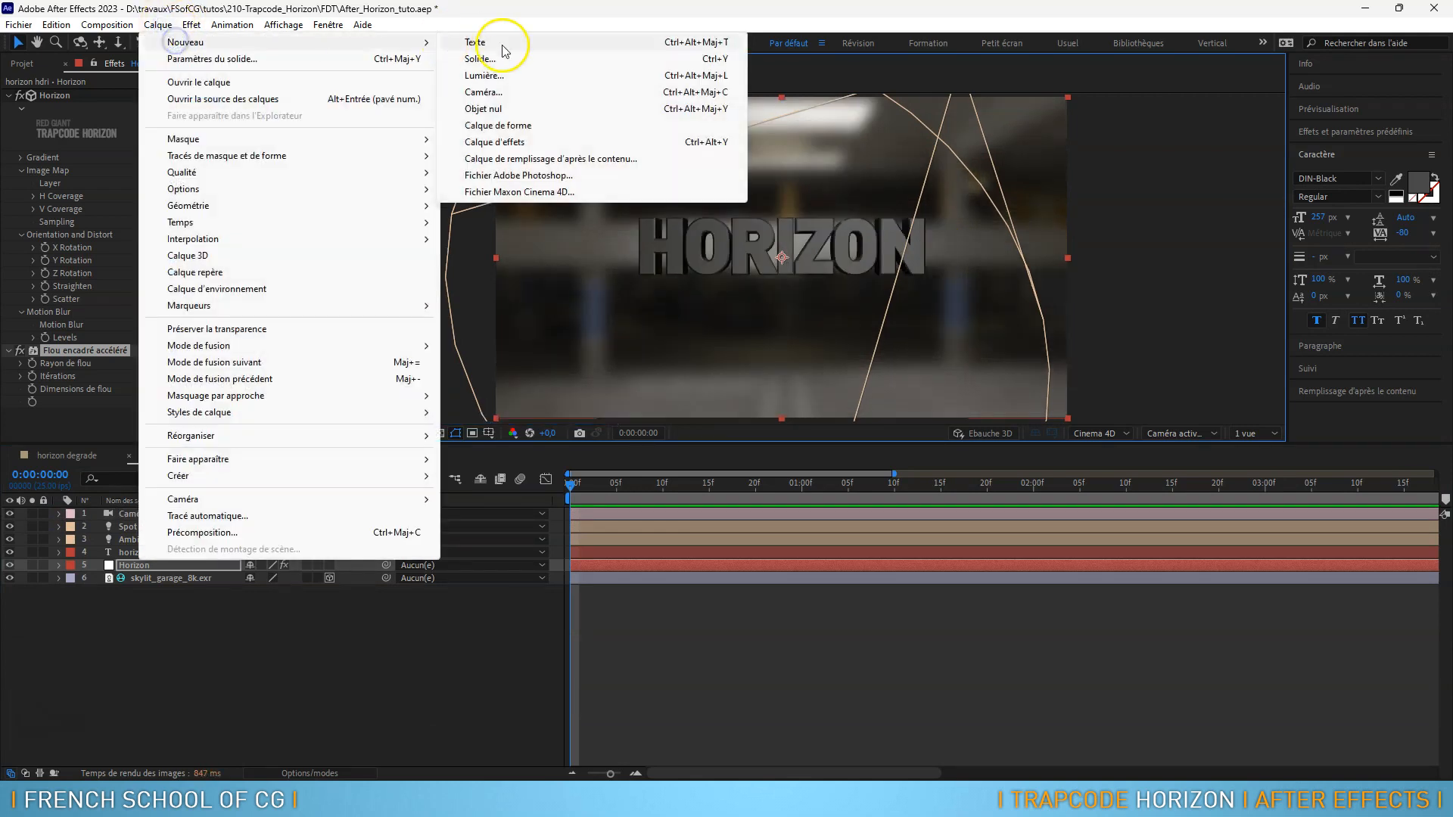
left_click(499, 141)
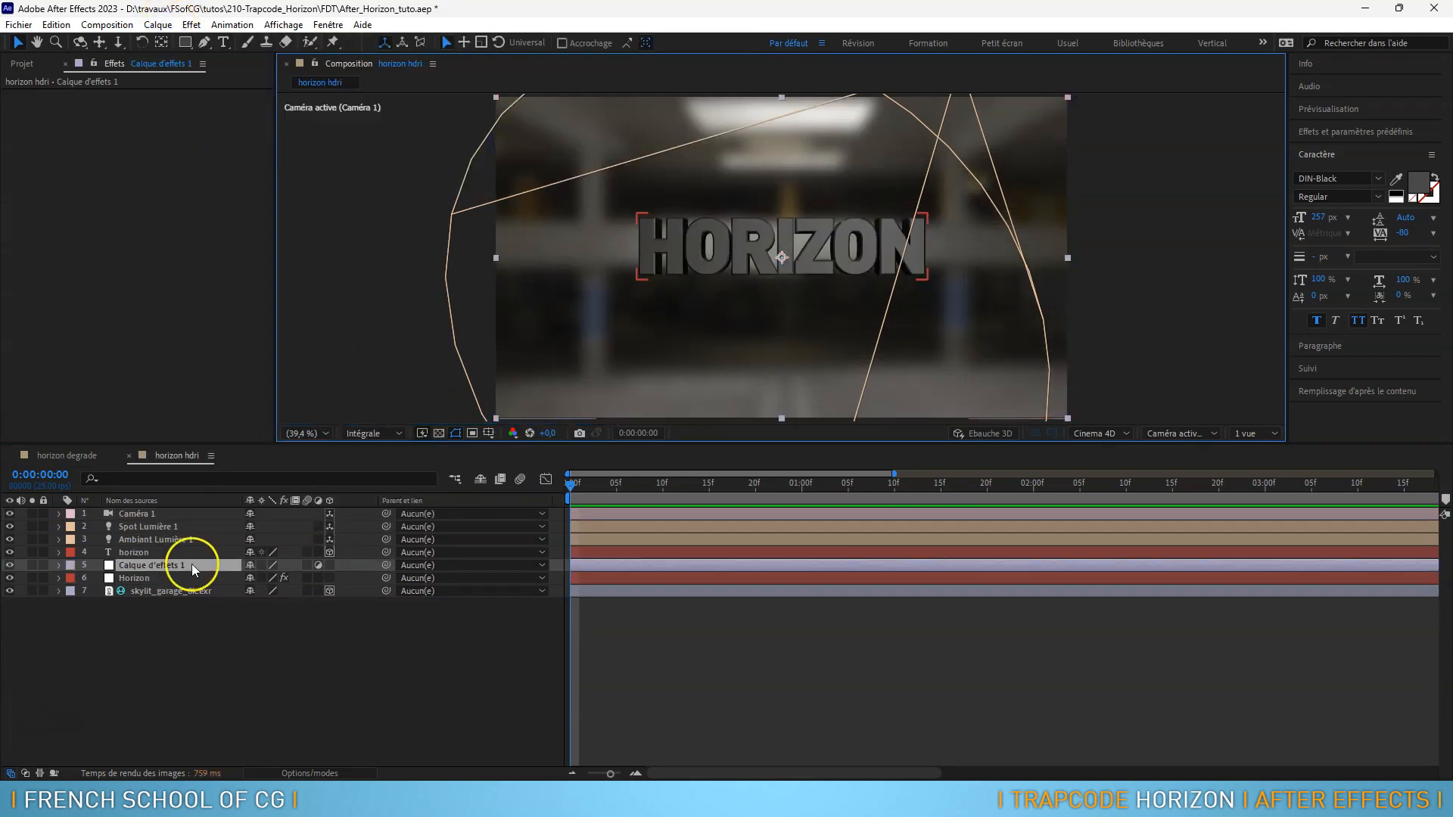
left_click_drag(196, 565, 206, 511)
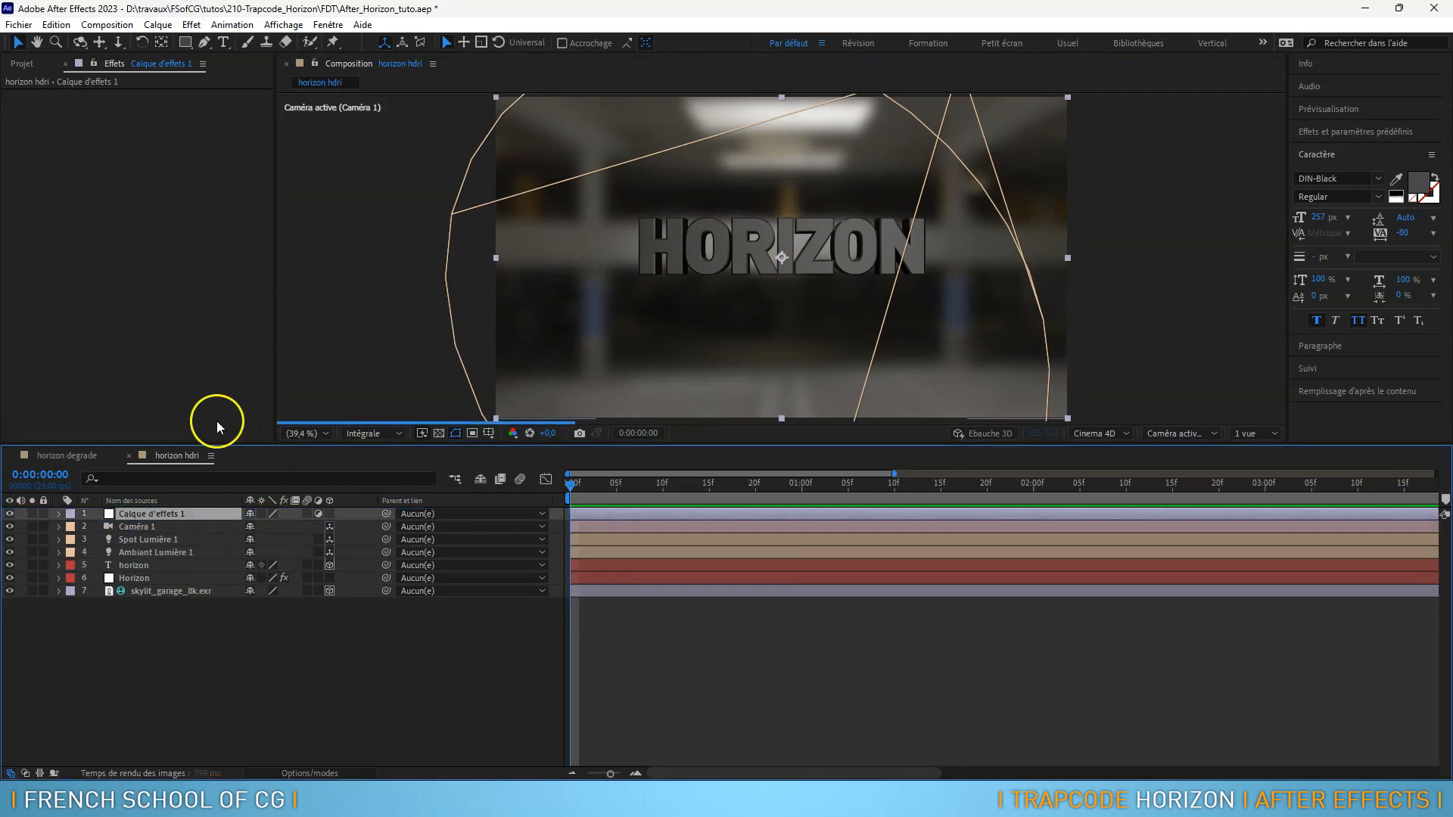
key("Return")
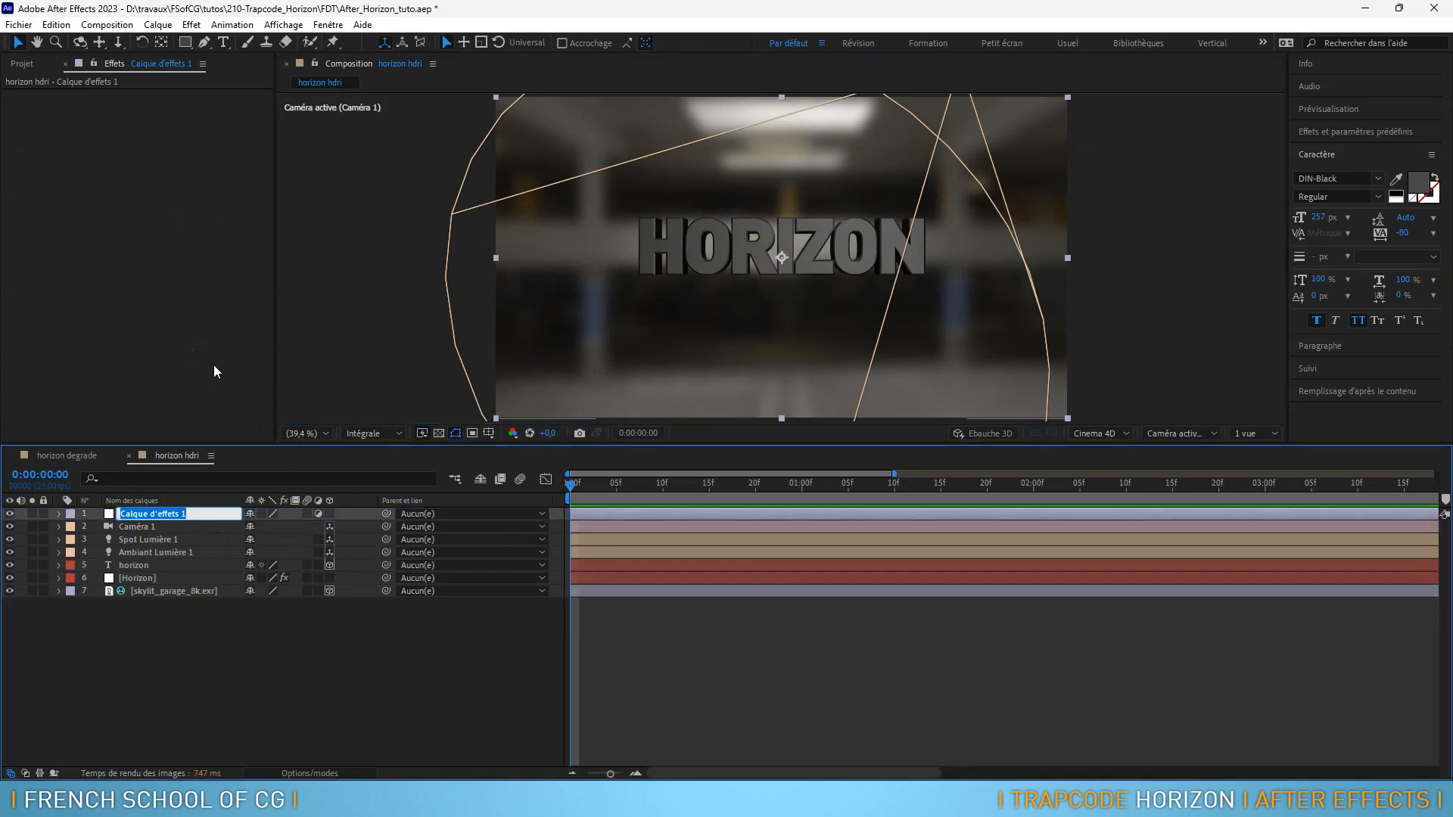
type("lueur diffuse")
key("Return")
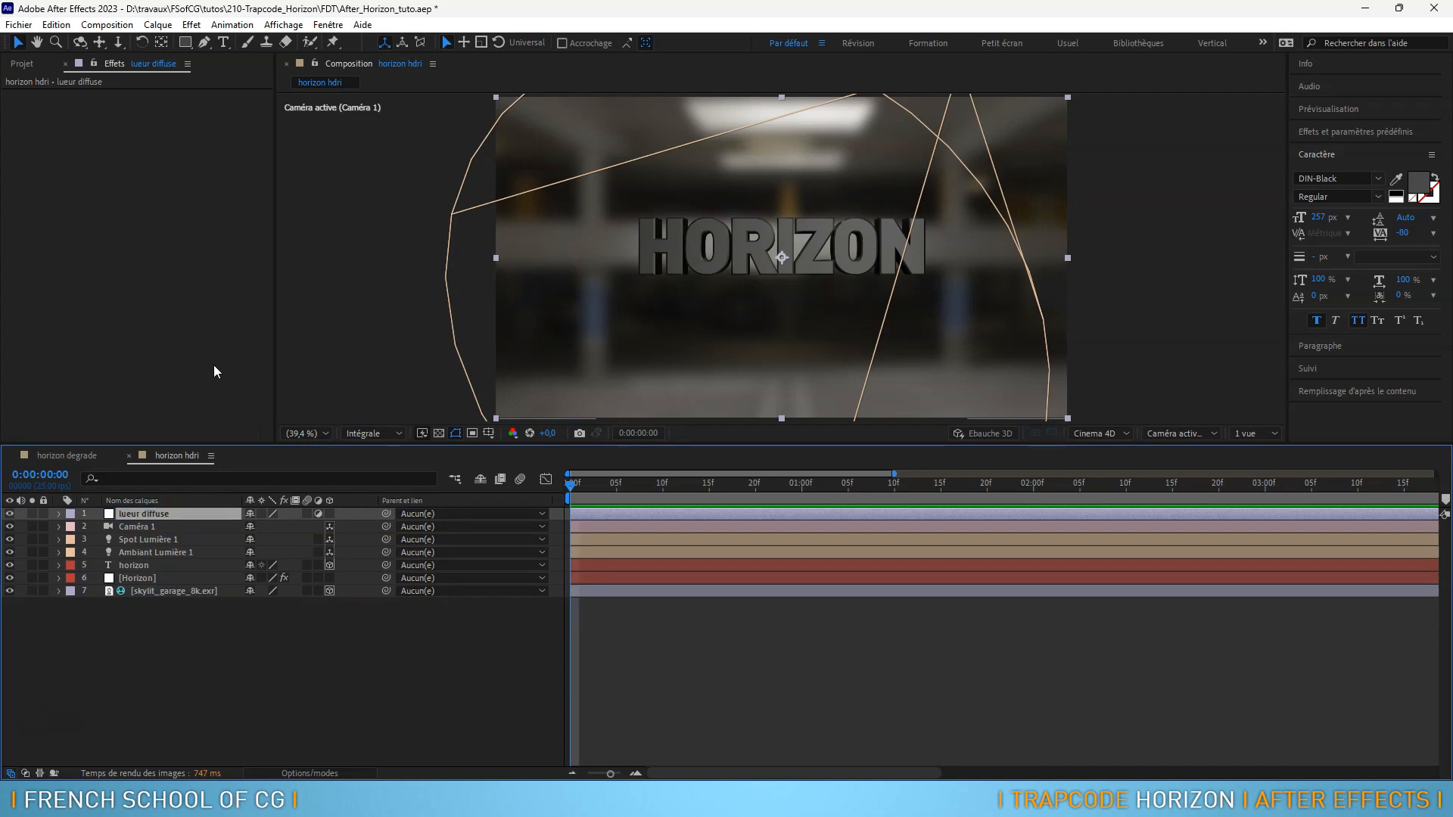
Apply a Lueur diffuse effect to the lueur diffuse adjustment layer with an Intensité of 0,5 and a Rayon of 100
left_click(192, 25)
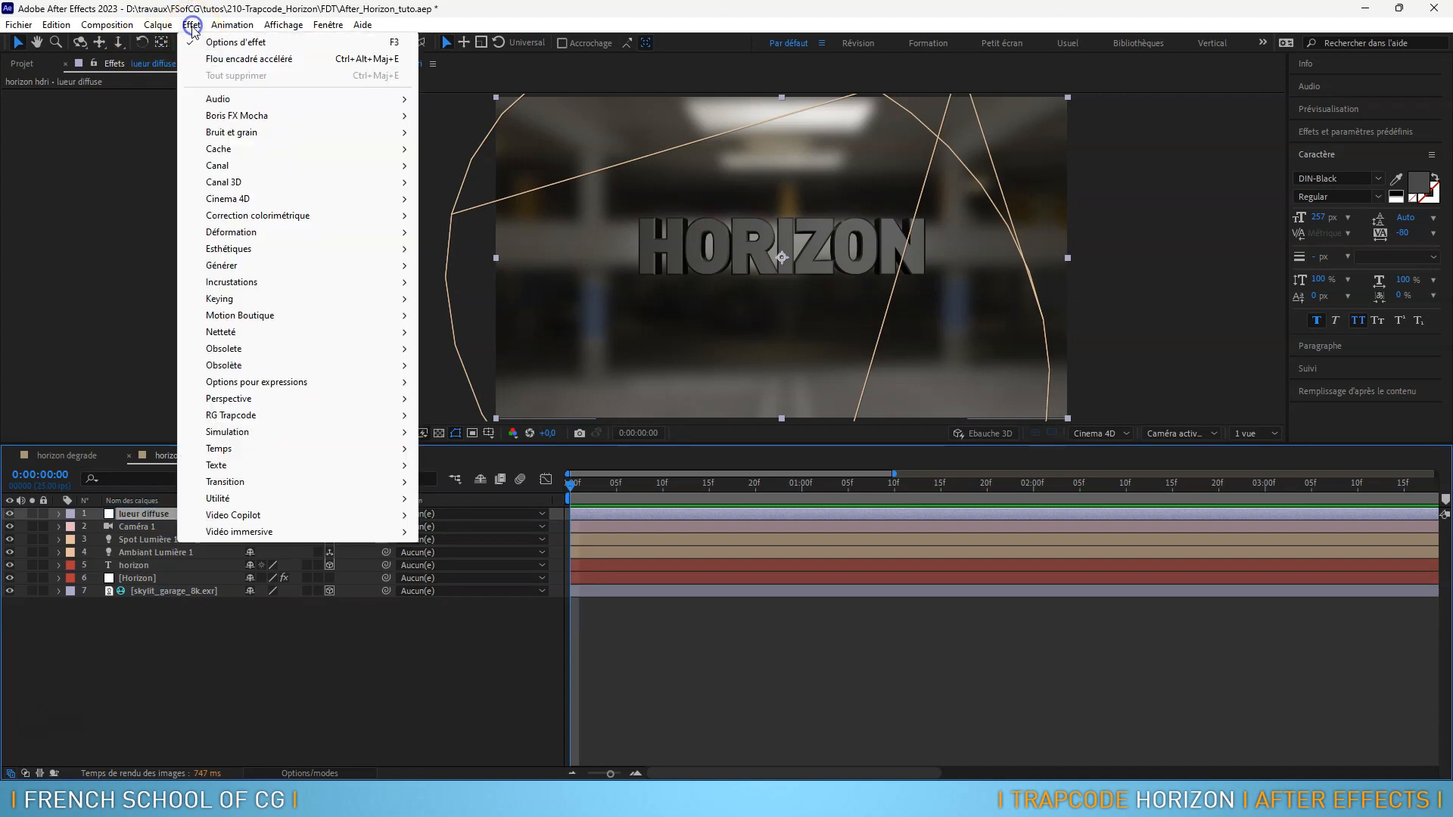
mouse_move(286, 253)
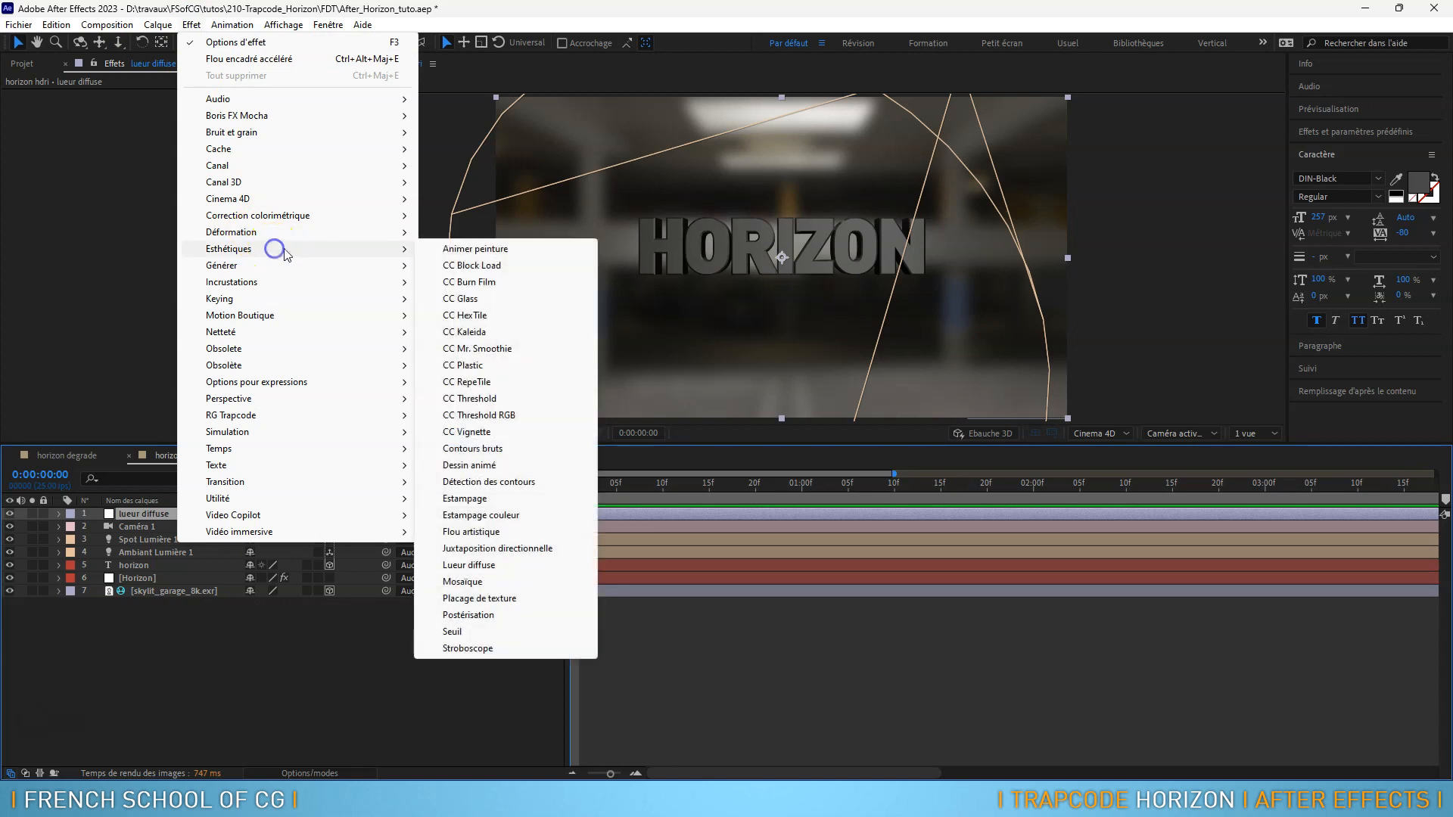
left_click(503, 566)
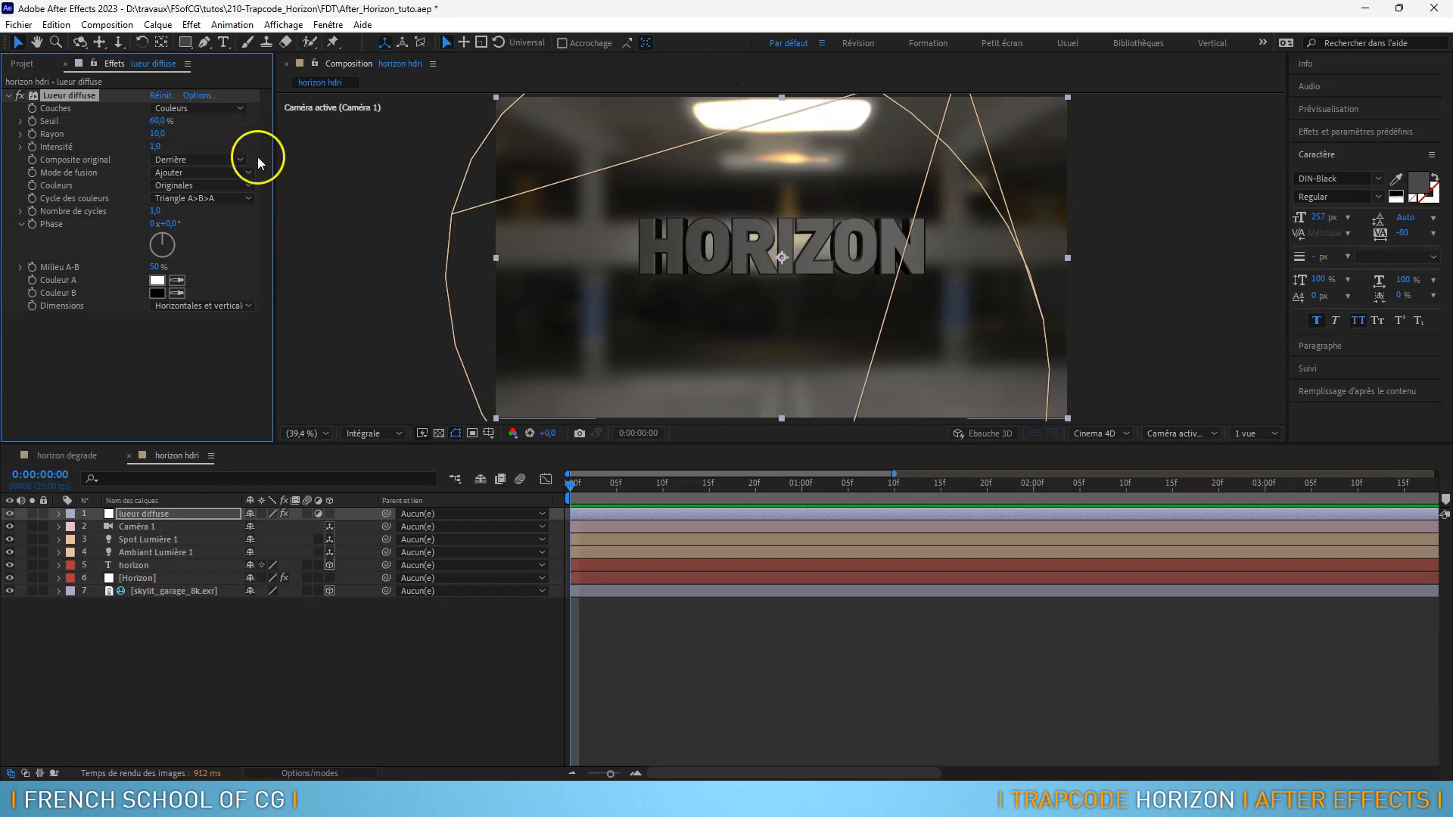
left_click(157, 145)
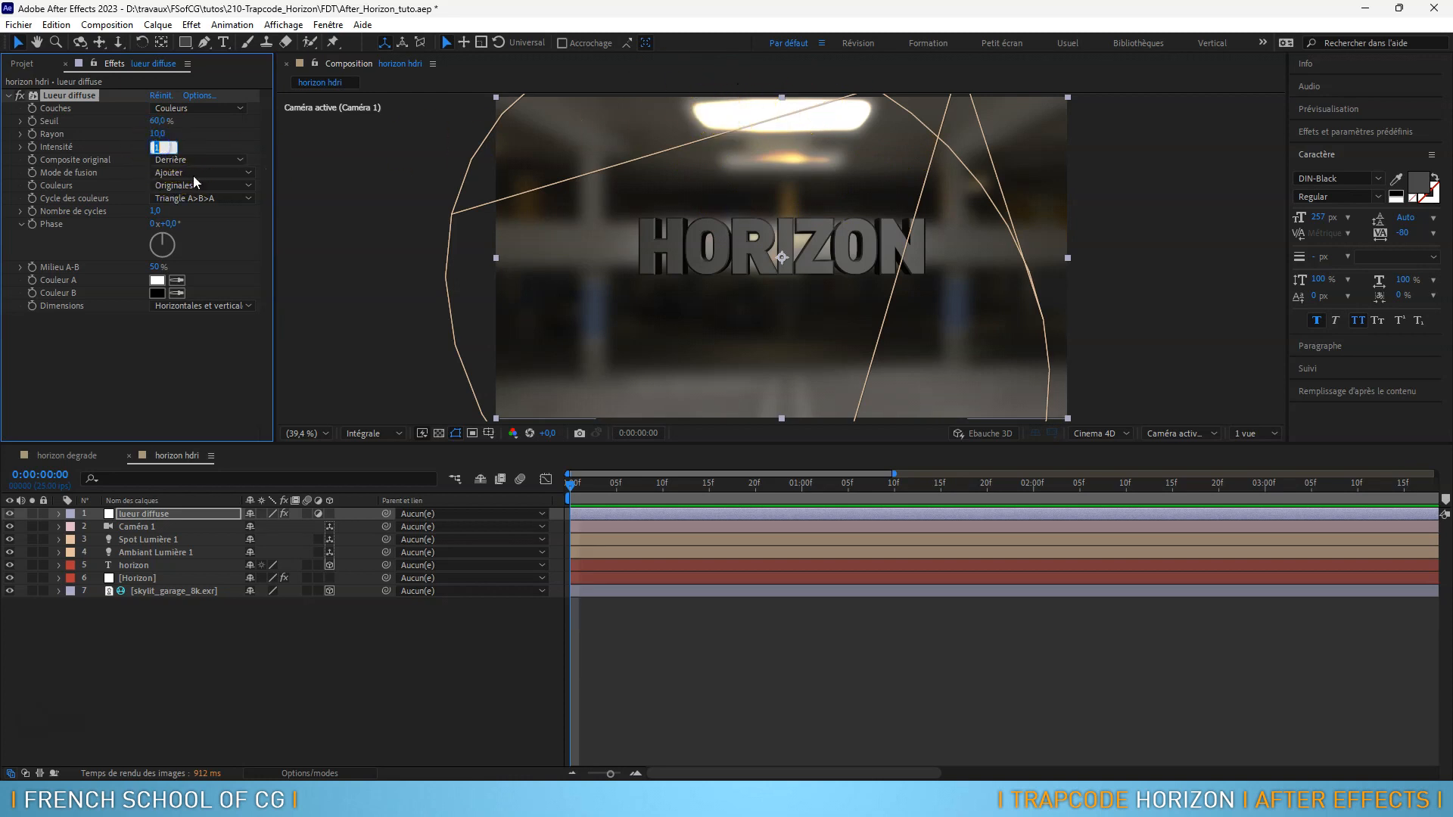
type(",5")
key("Return")
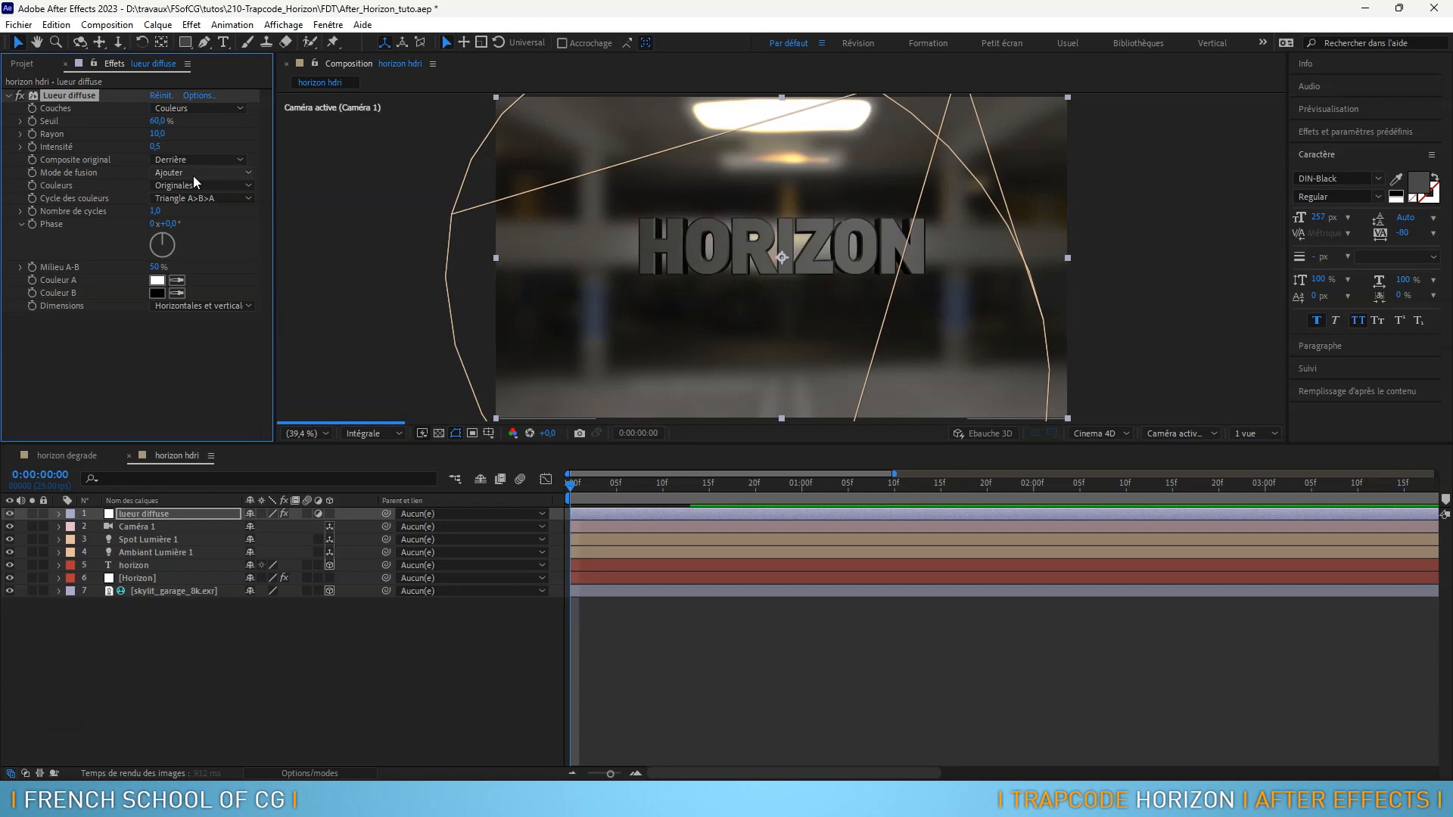
left_click(162, 134)
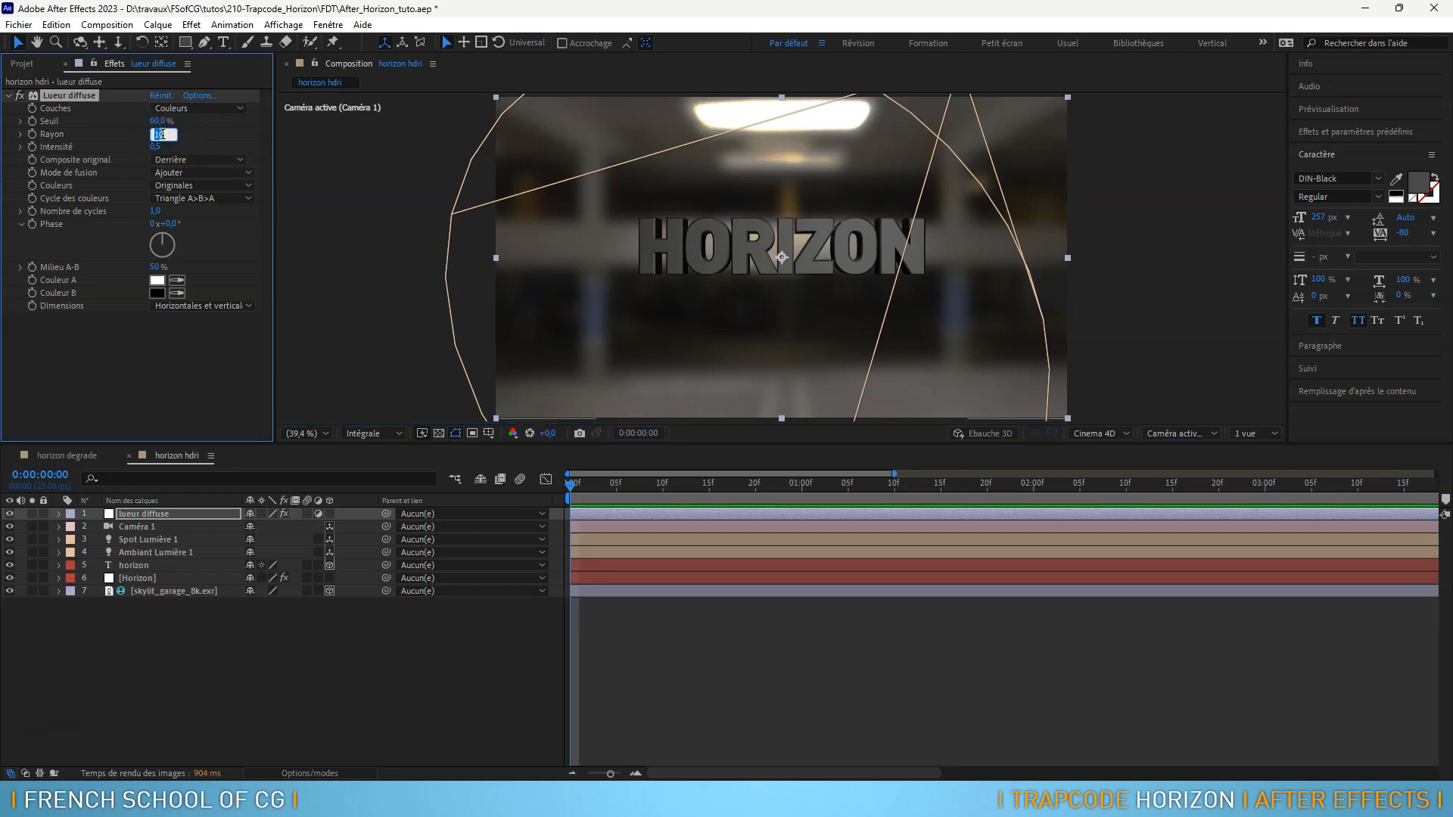
type("100")
key("Return")
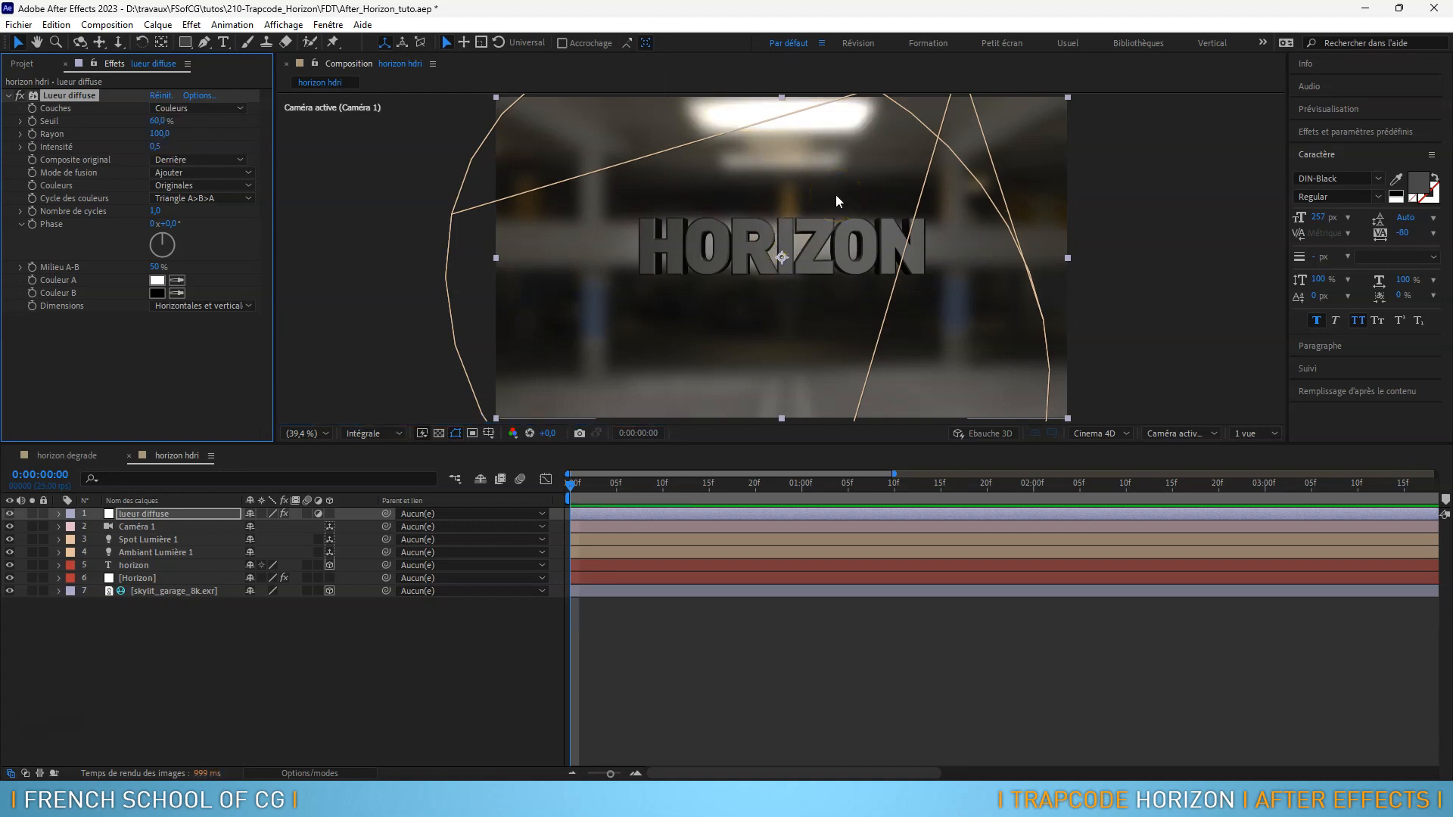
Try a glow Seuil of 32,5 % and orbit the camera around the text to check the effect
left_click(156, 135)
left_click_drag(156, 122, 112, 124)
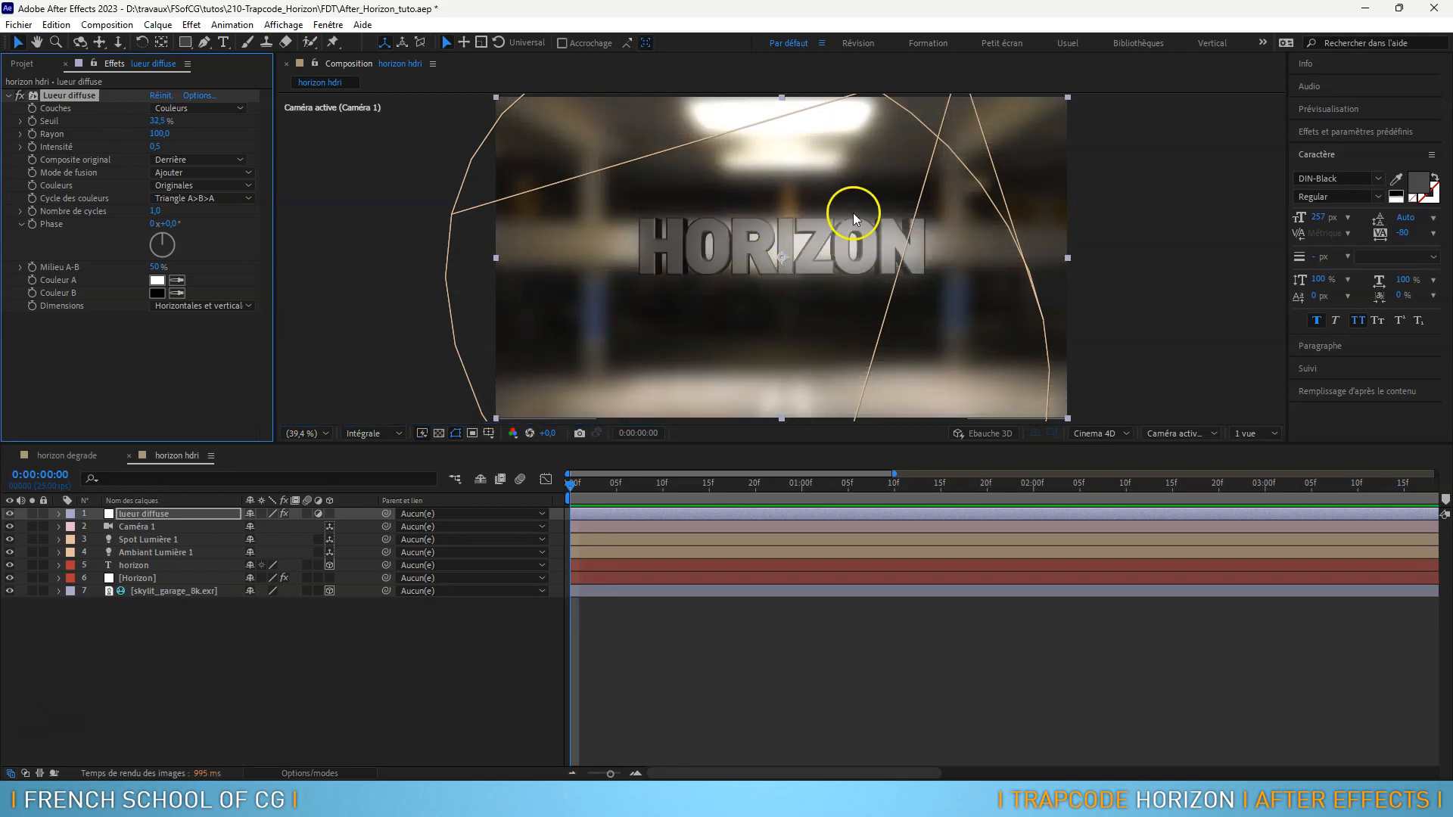
left_click_drag(747, 215, 728, 139)
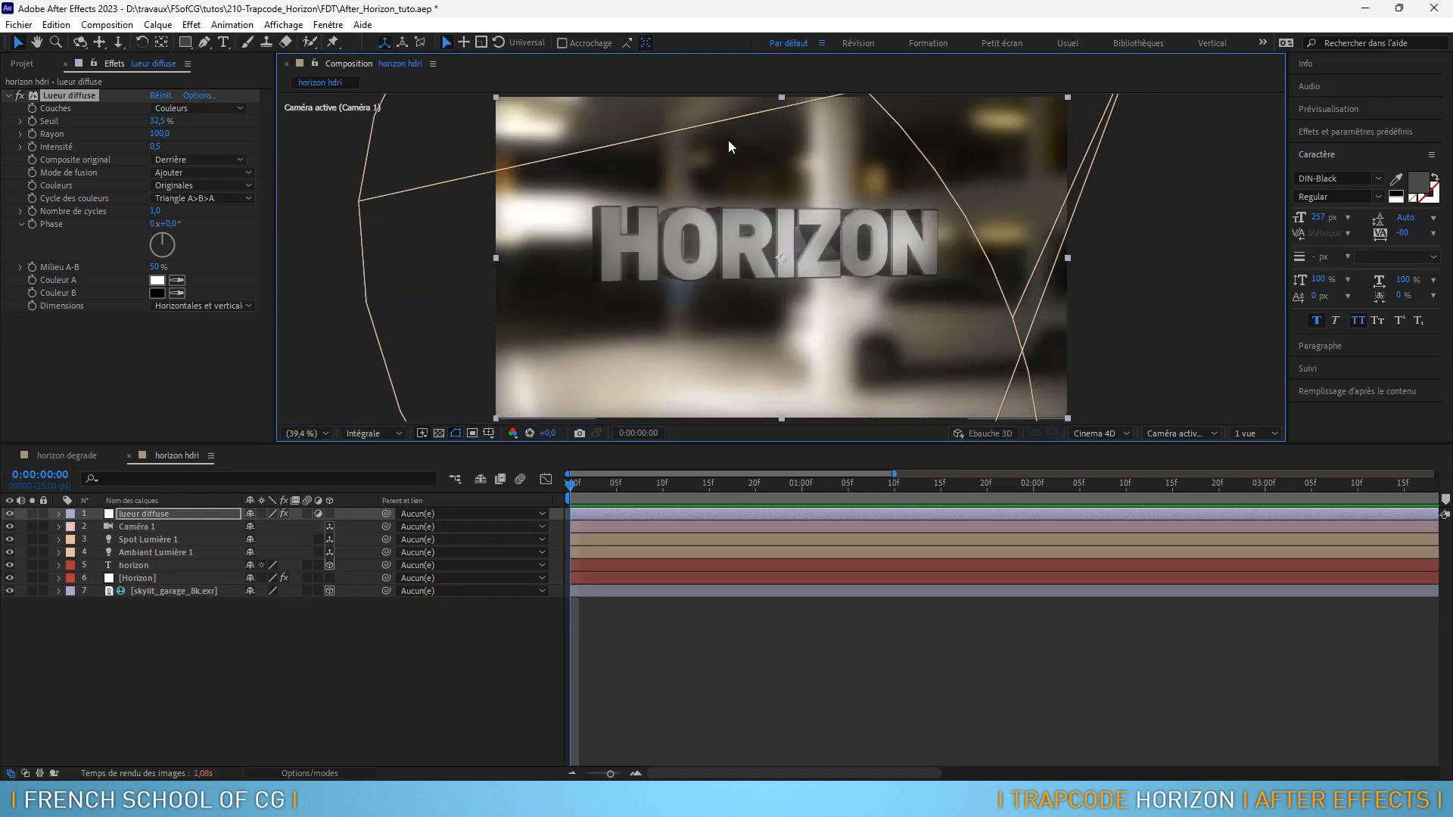
left_click_drag(774, 256, 790, 255)
Set the glow's Seuil to 40 % after trying 45 % and 35 %, and check it from other camera angles
left_click(155, 121)
type("45")
key("Return")
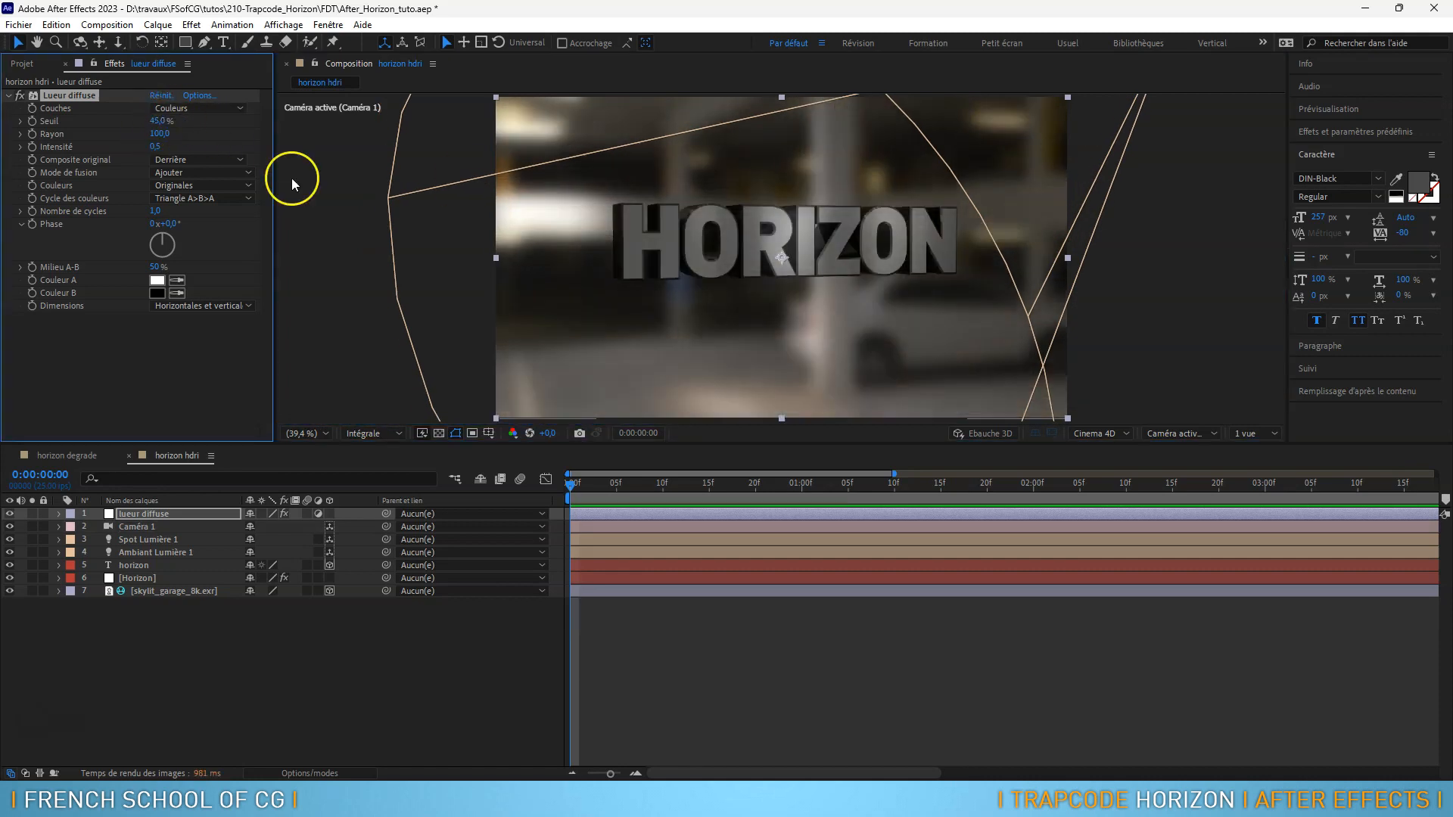
left_click(156, 121)
type("35")
key("Return")
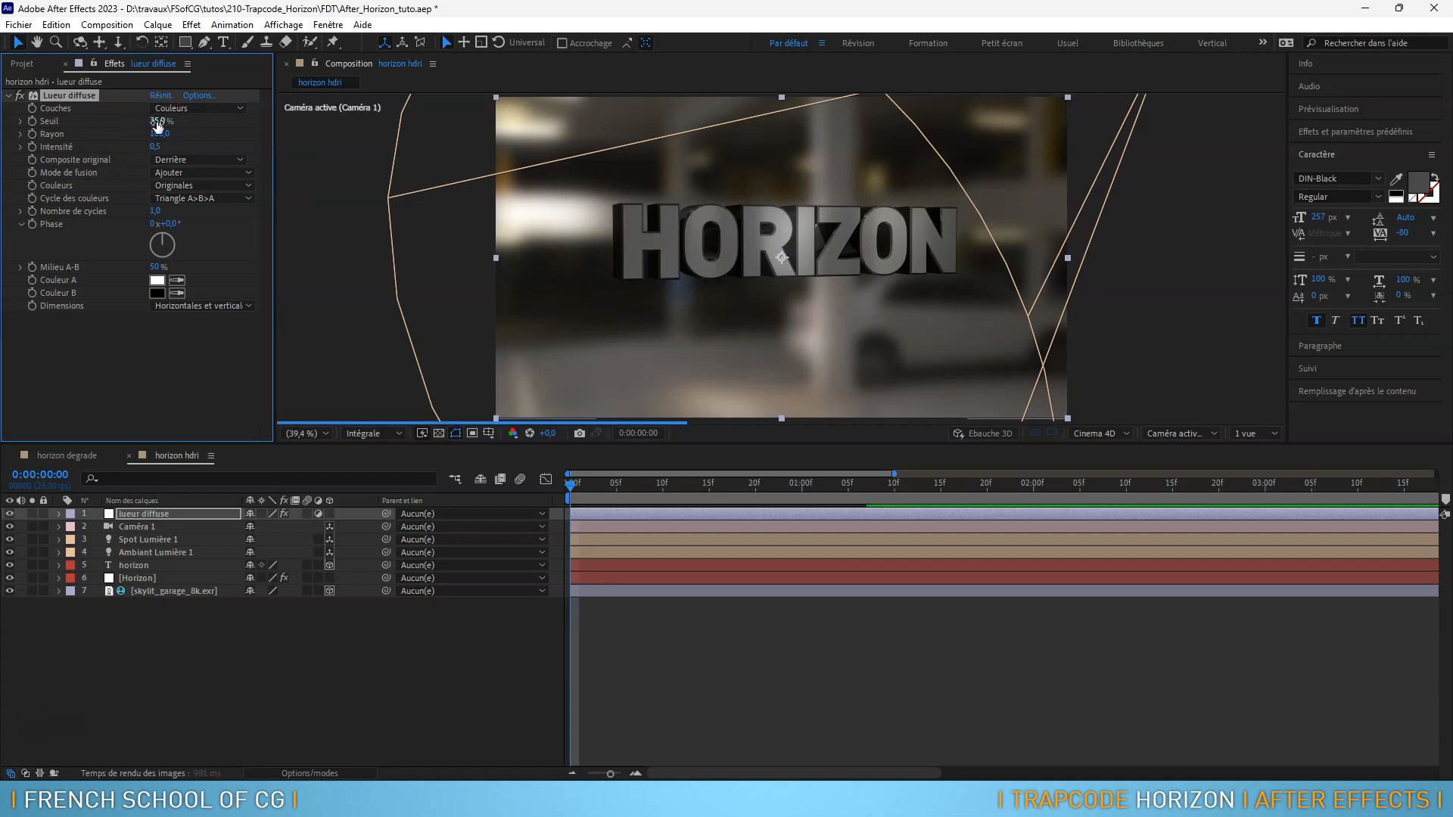
left_click(157, 122)
key("Return")
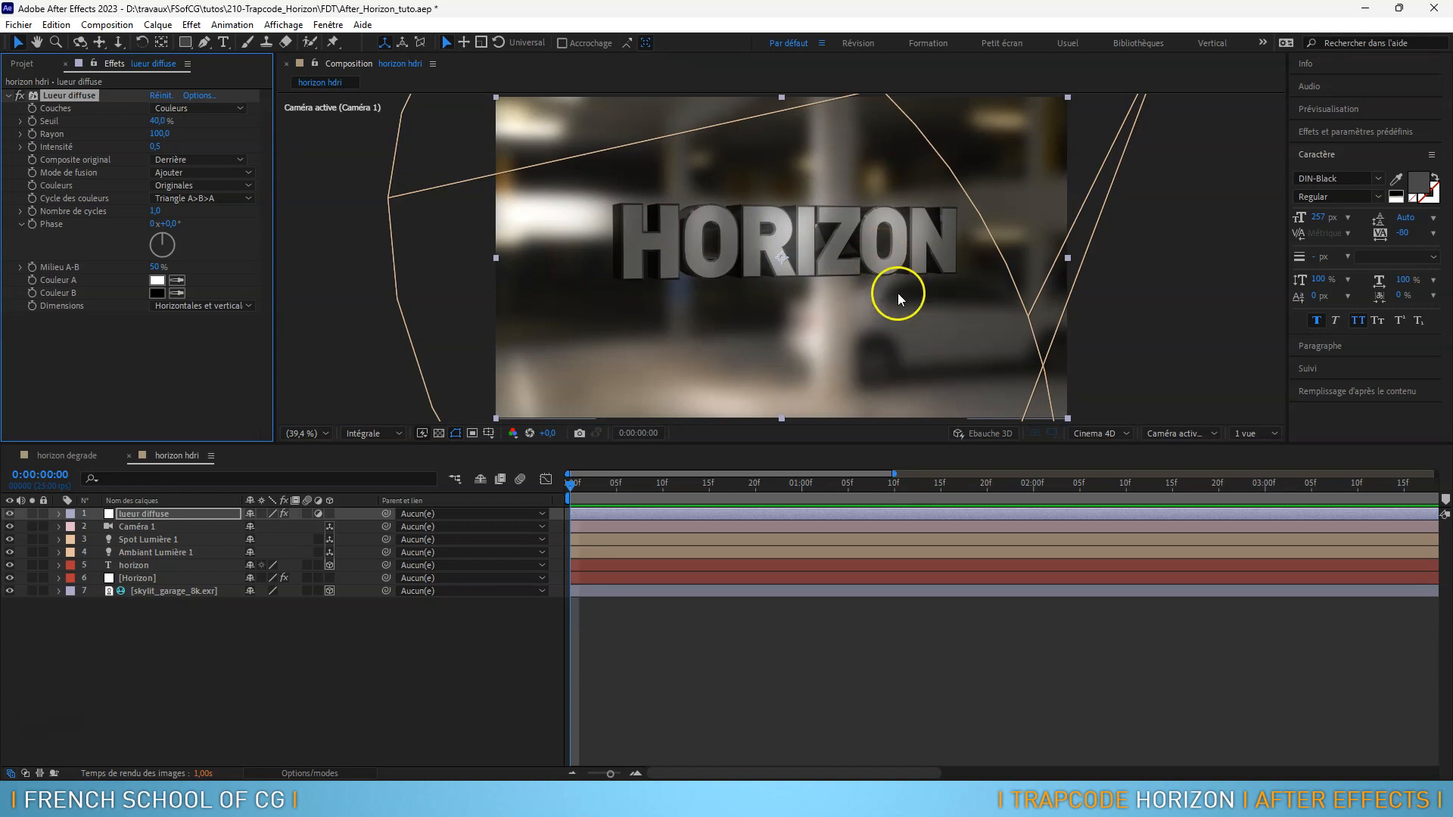
left_click_drag(862, 313, 823, 315)
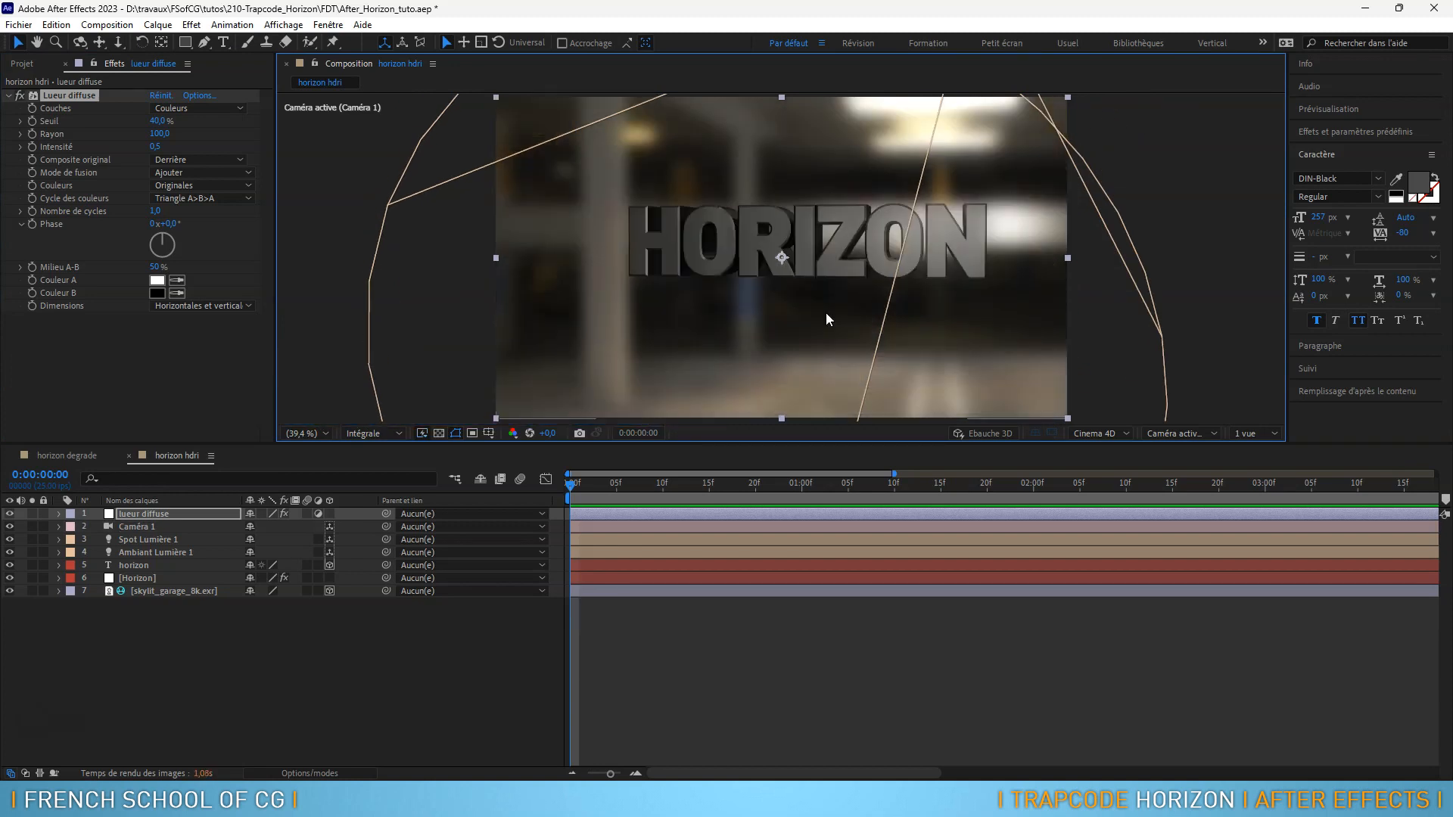
mouse_move(825, 314)
left_mouse_down()
mouse_move(795, 302)
mouse_move(829, 311)
left_mouse_up()
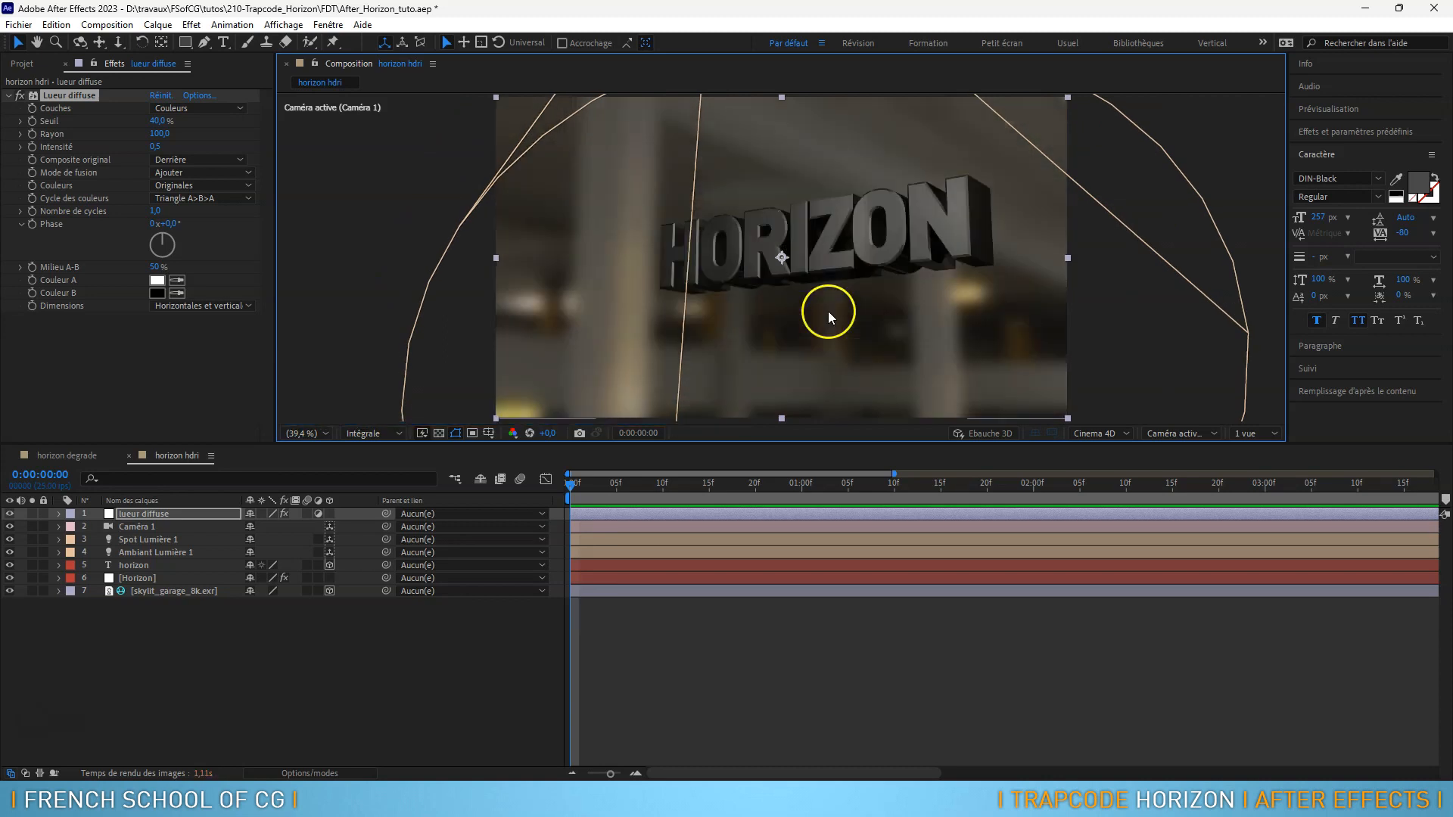
Switch to File Explorer, play intro_horizon.mp4 from the Videos Originales folder as a reference, and return to After Effects
left_click(426, 793)
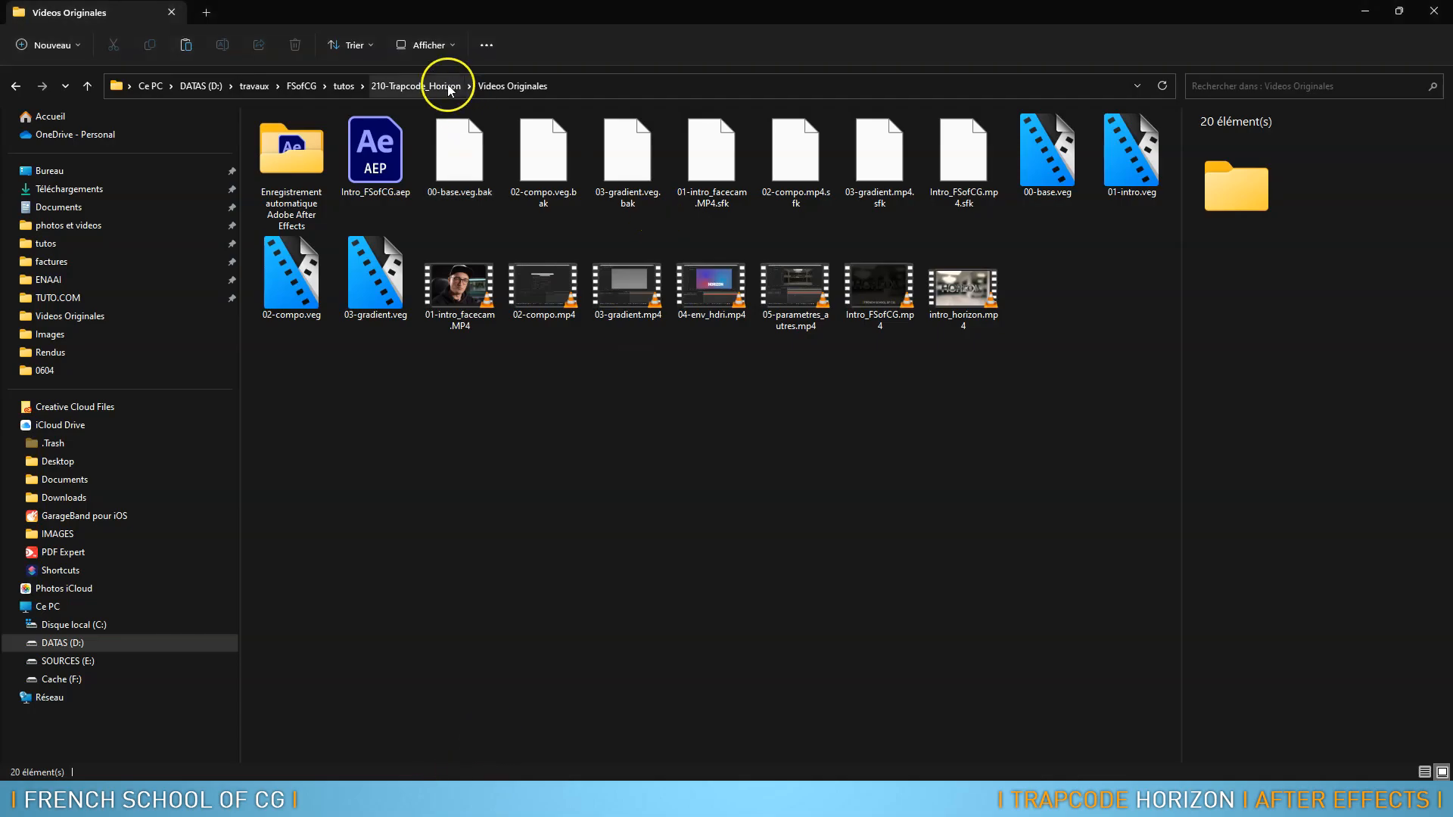
left_click(416, 87)
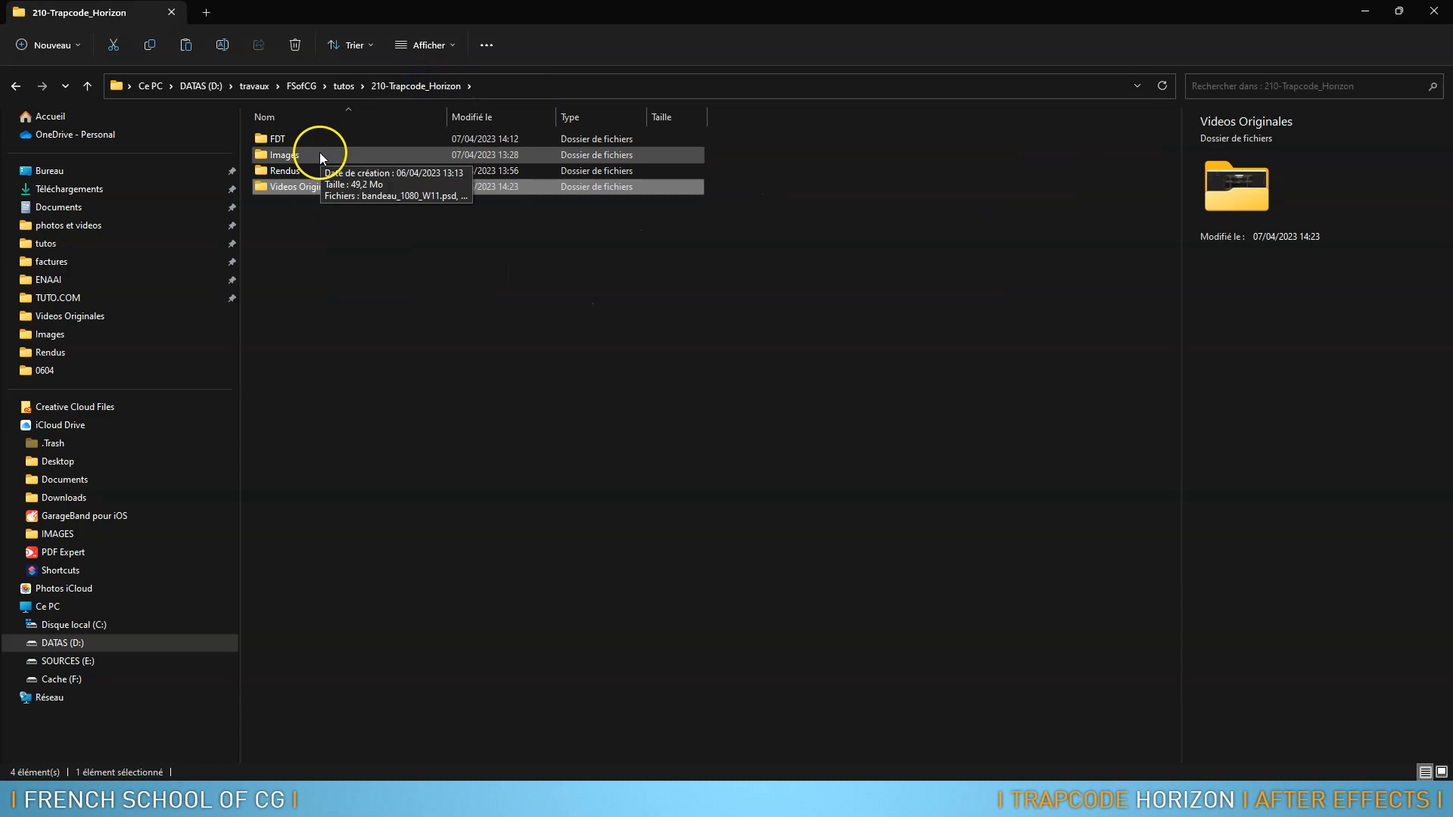
double_click(284, 188)
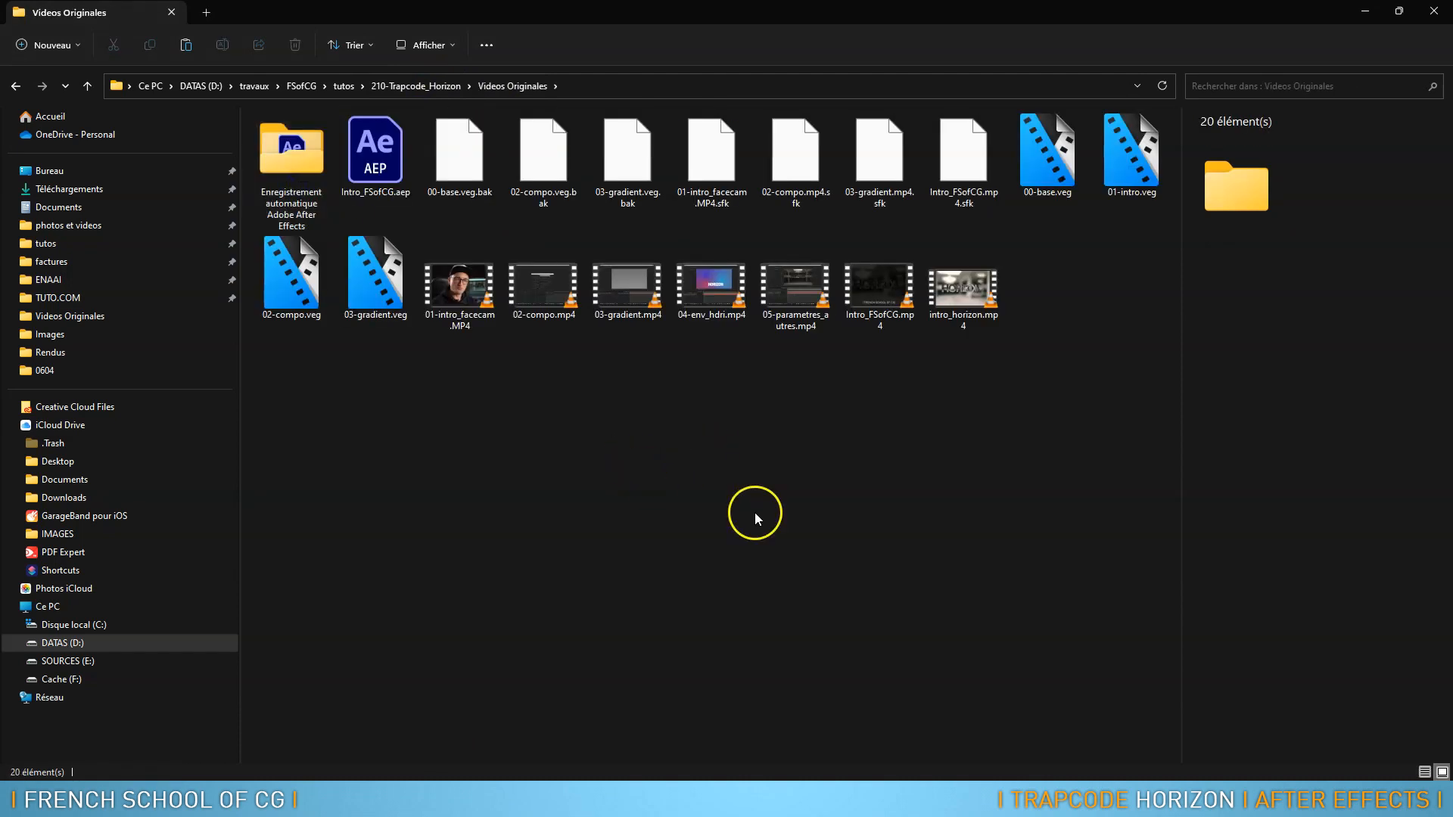
double_click(957, 295)
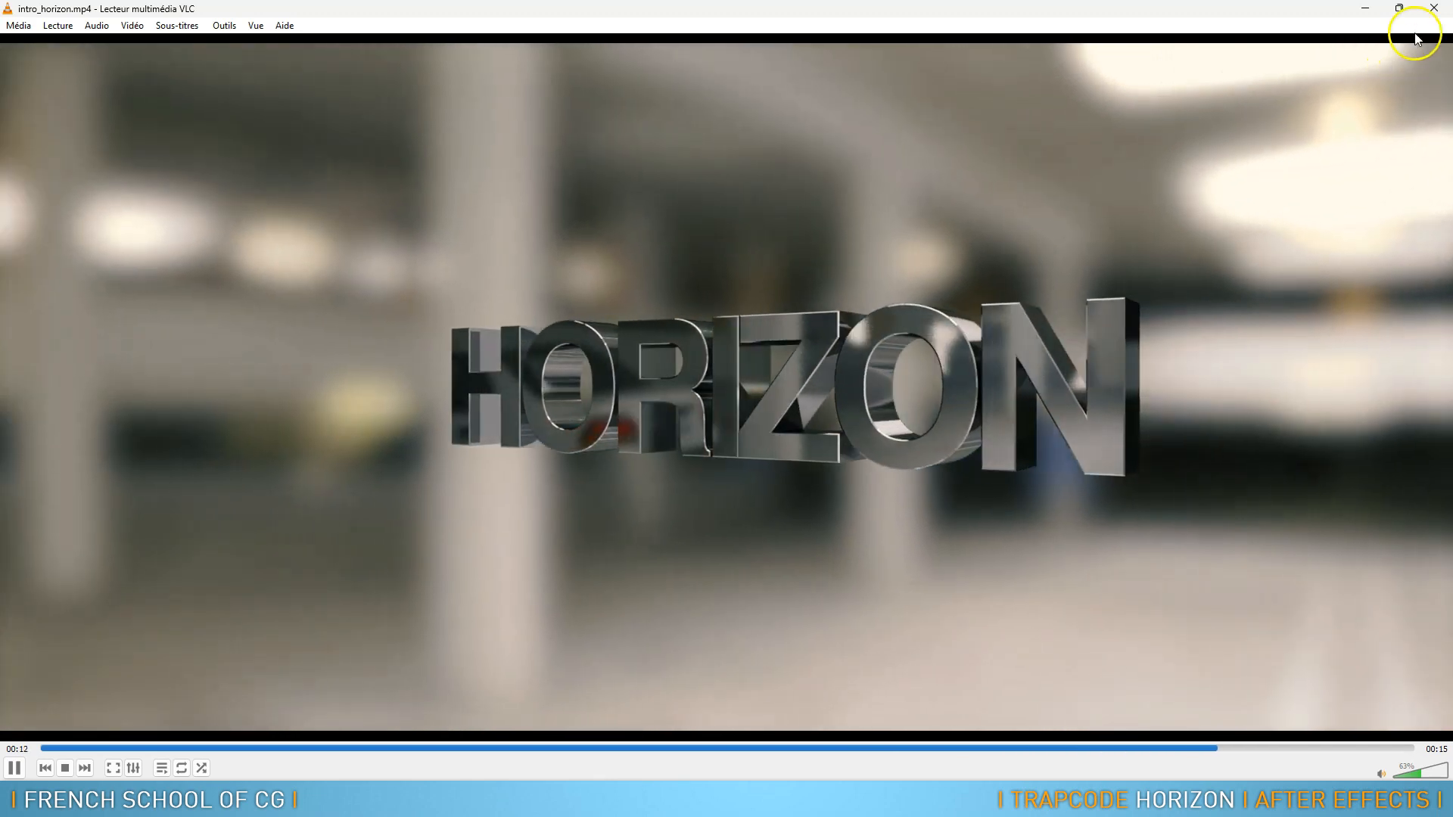
left_click(1432, 8)
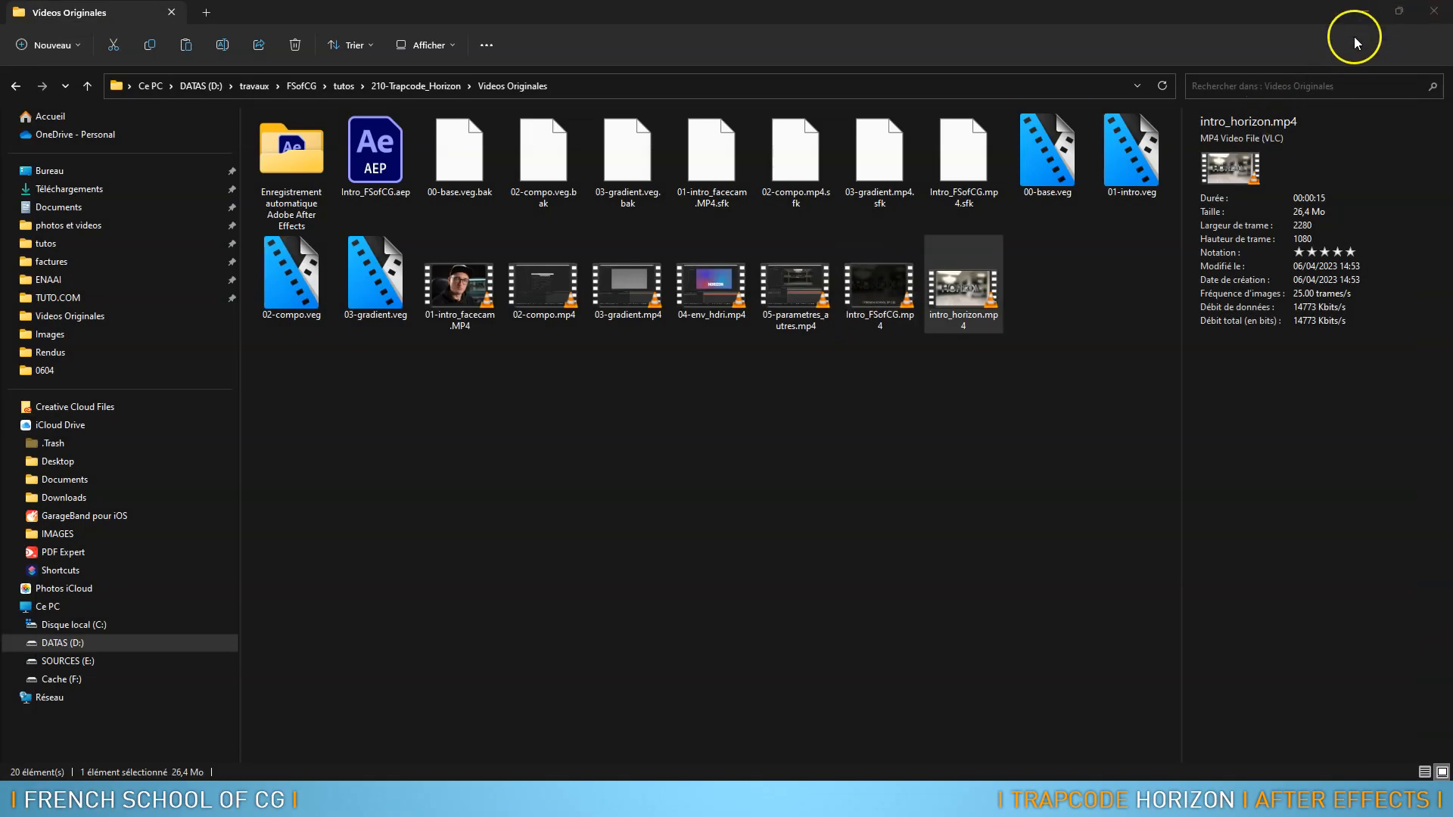
left_click(1365, 15)
Change the horizon text layer's fill colour to a lighter grey and orbit the camera around the text
left_click(1422, 184)
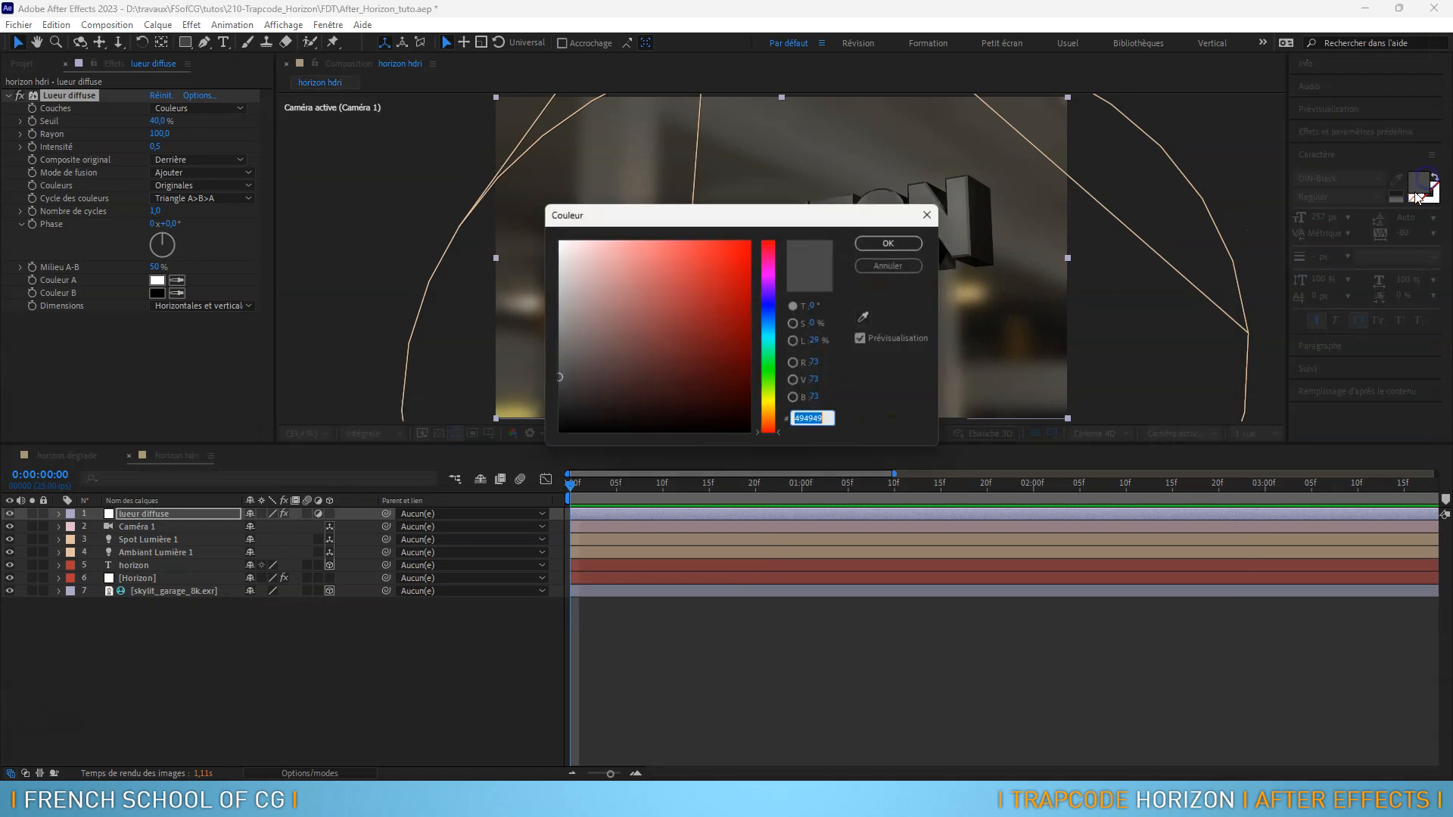
left_click(887, 266)
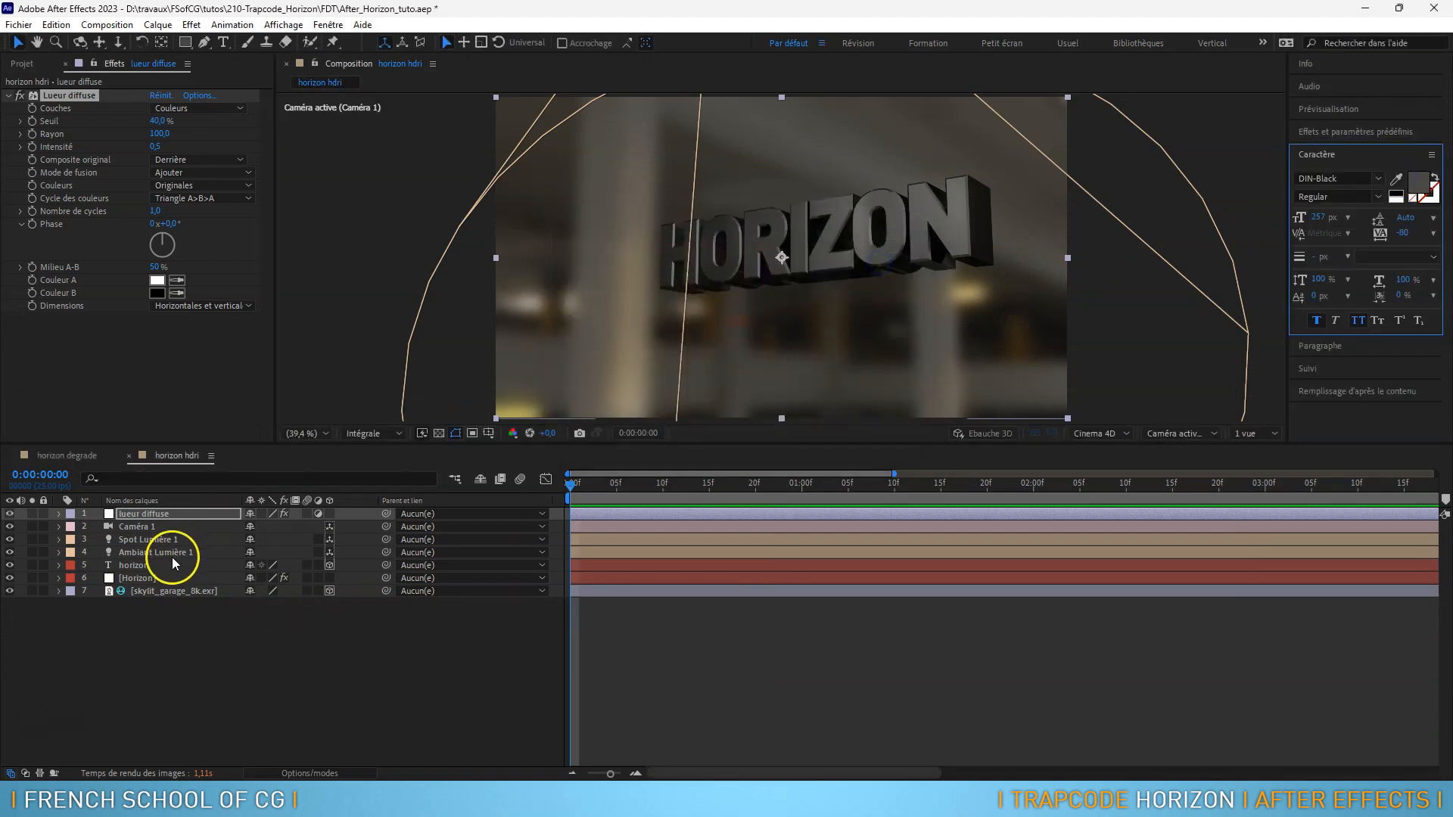
left_click(152, 565)
left_click(1417, 184)
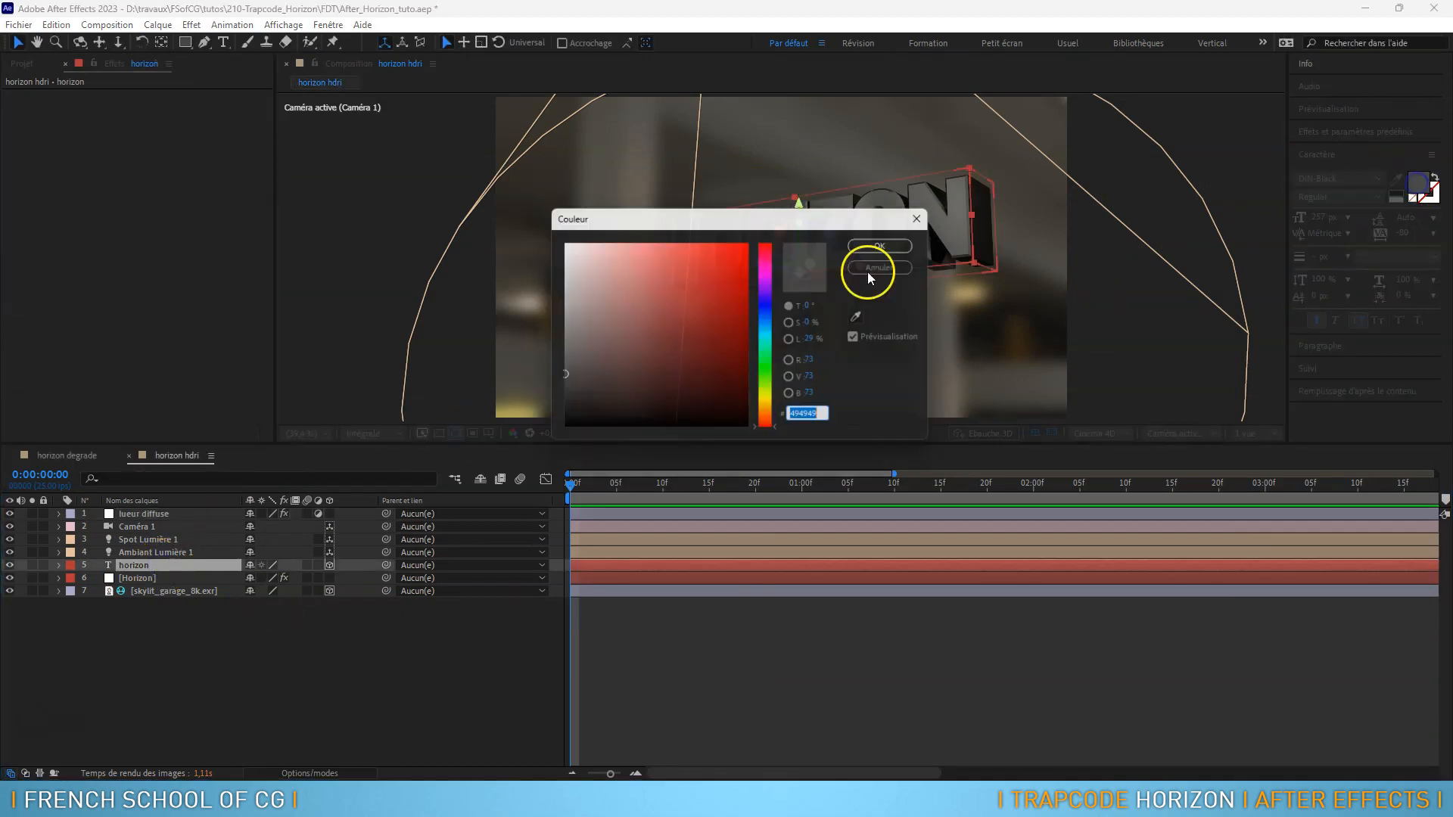
left_click(547, 313)
left_click_drag(547, 313, 558, 325)
left_click(880, 243)
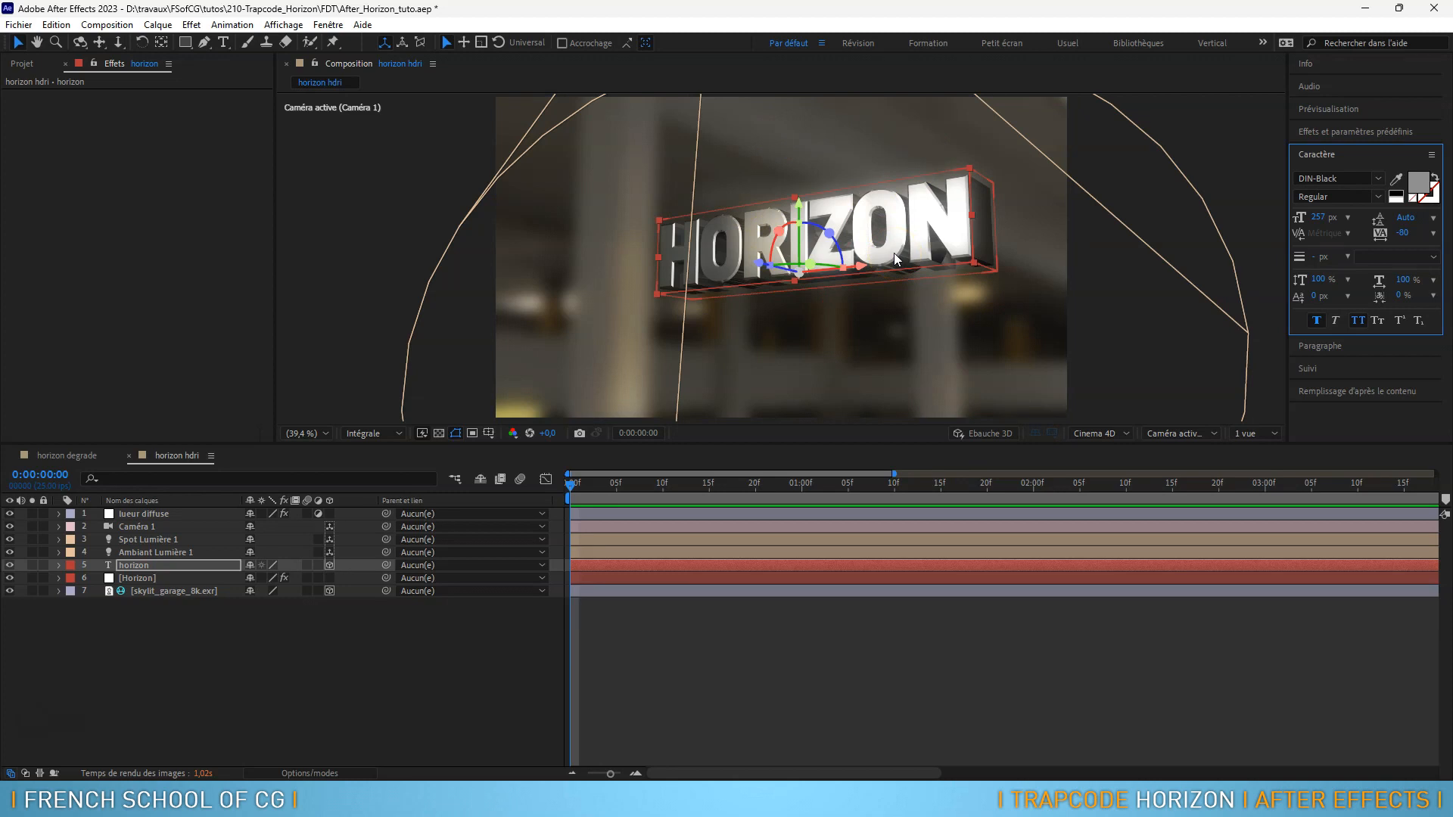
left_click_drag(995, 314, 844, 340)
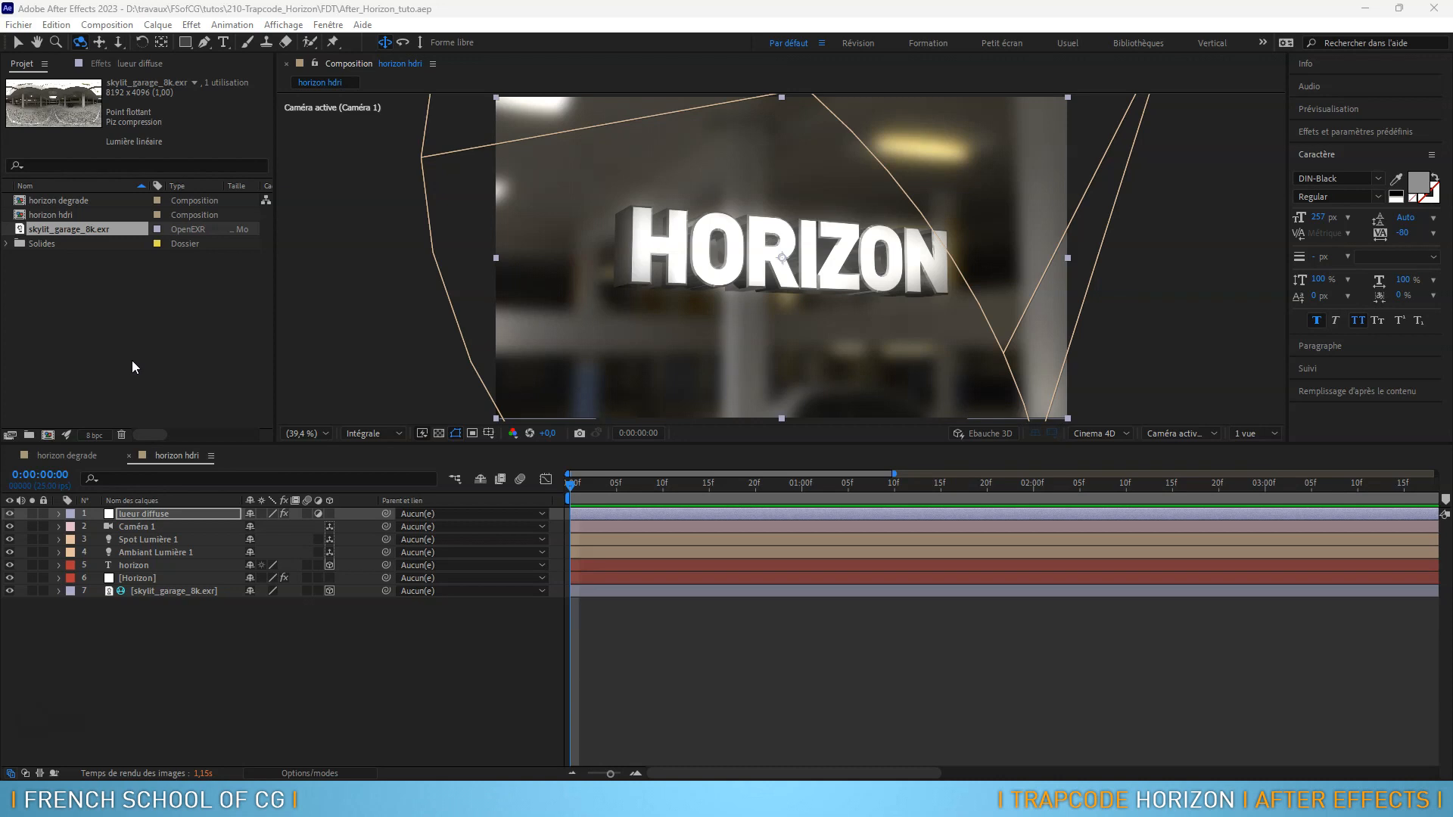
Show the Horizon background layer's effect settings and collapse Flou encadré accéléré, Orientation and Distort, and Motion Blur
left_click(172, 578)
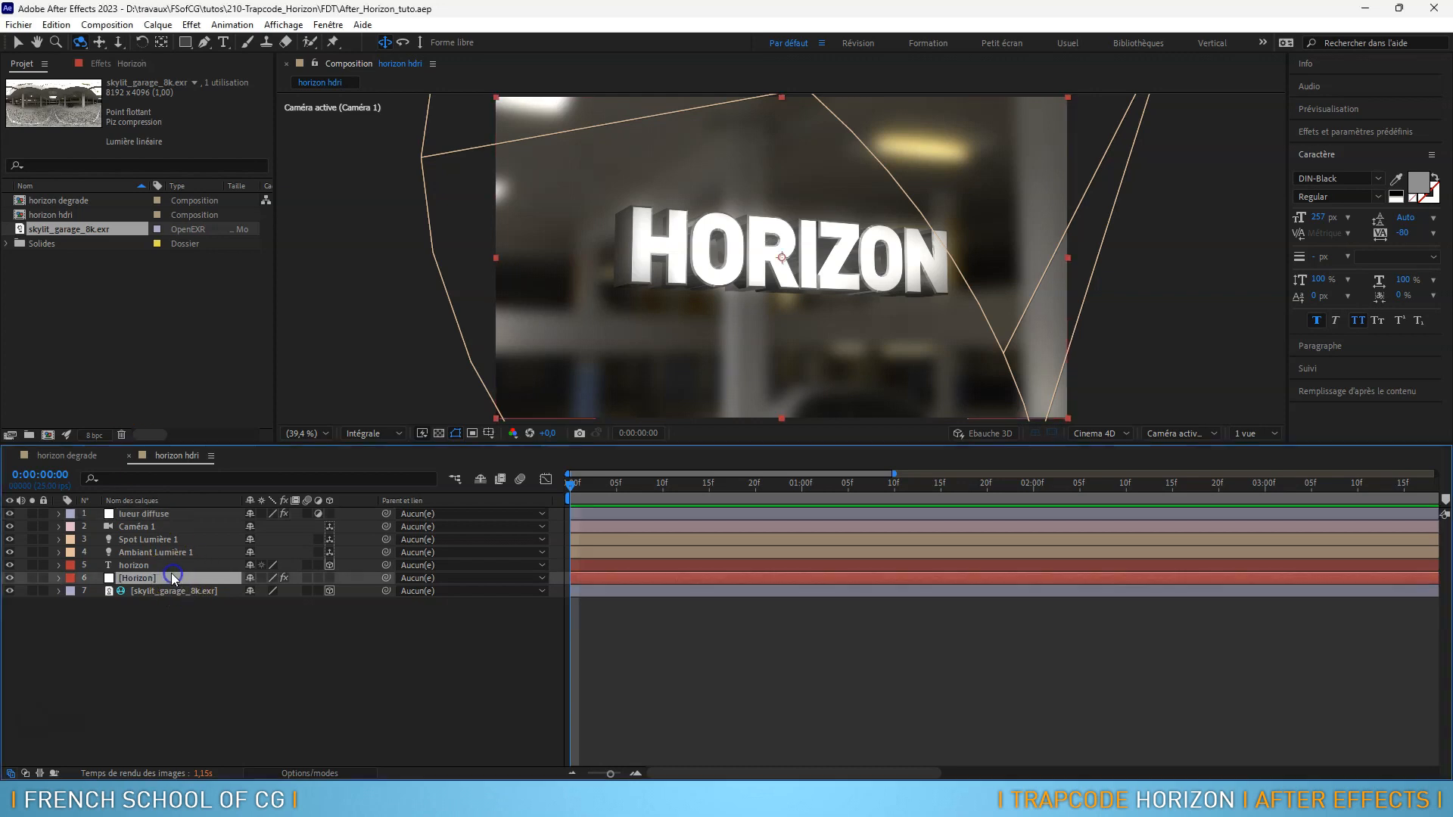
left_click(125, 64)
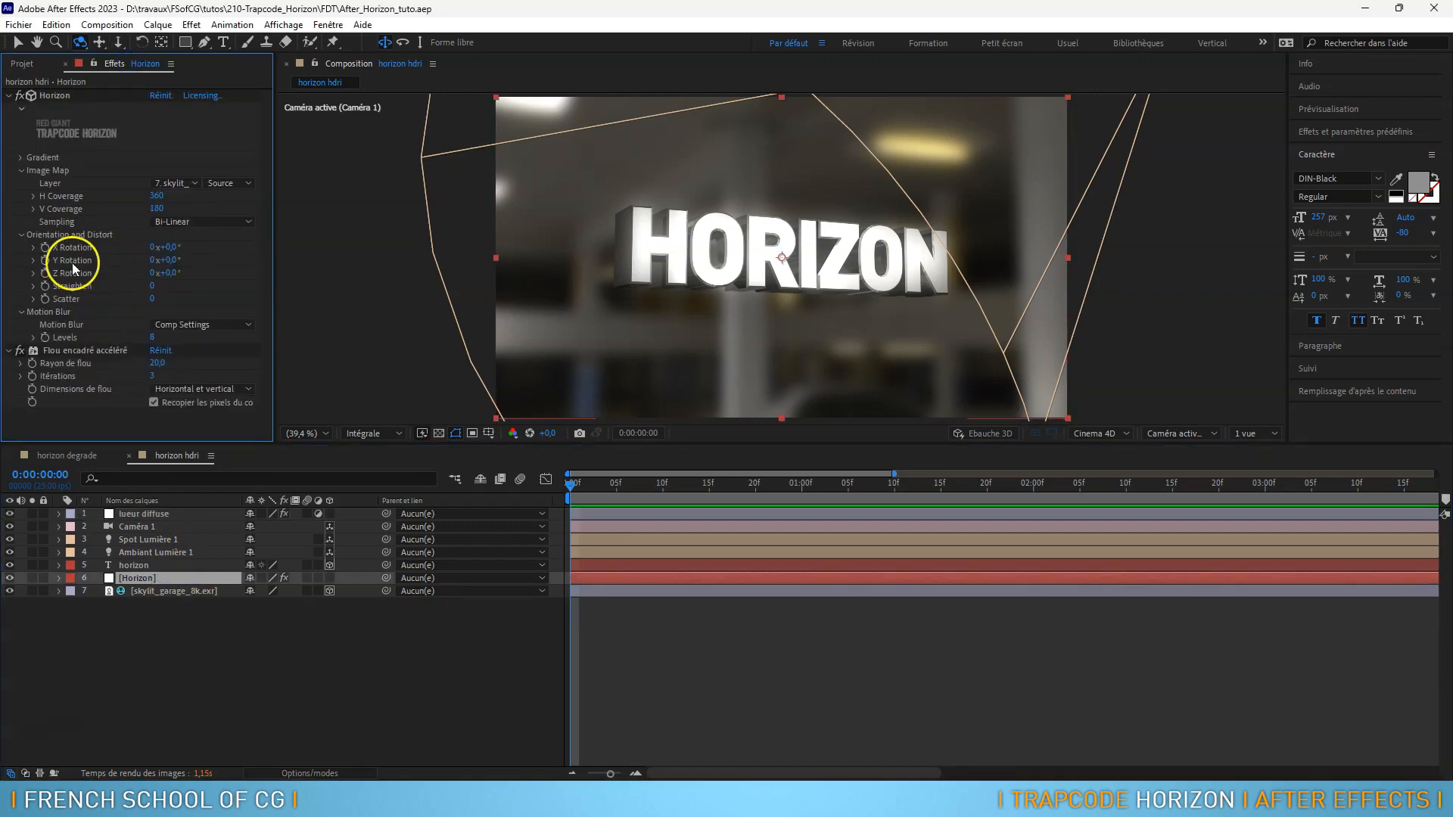
left_click(10, 350)
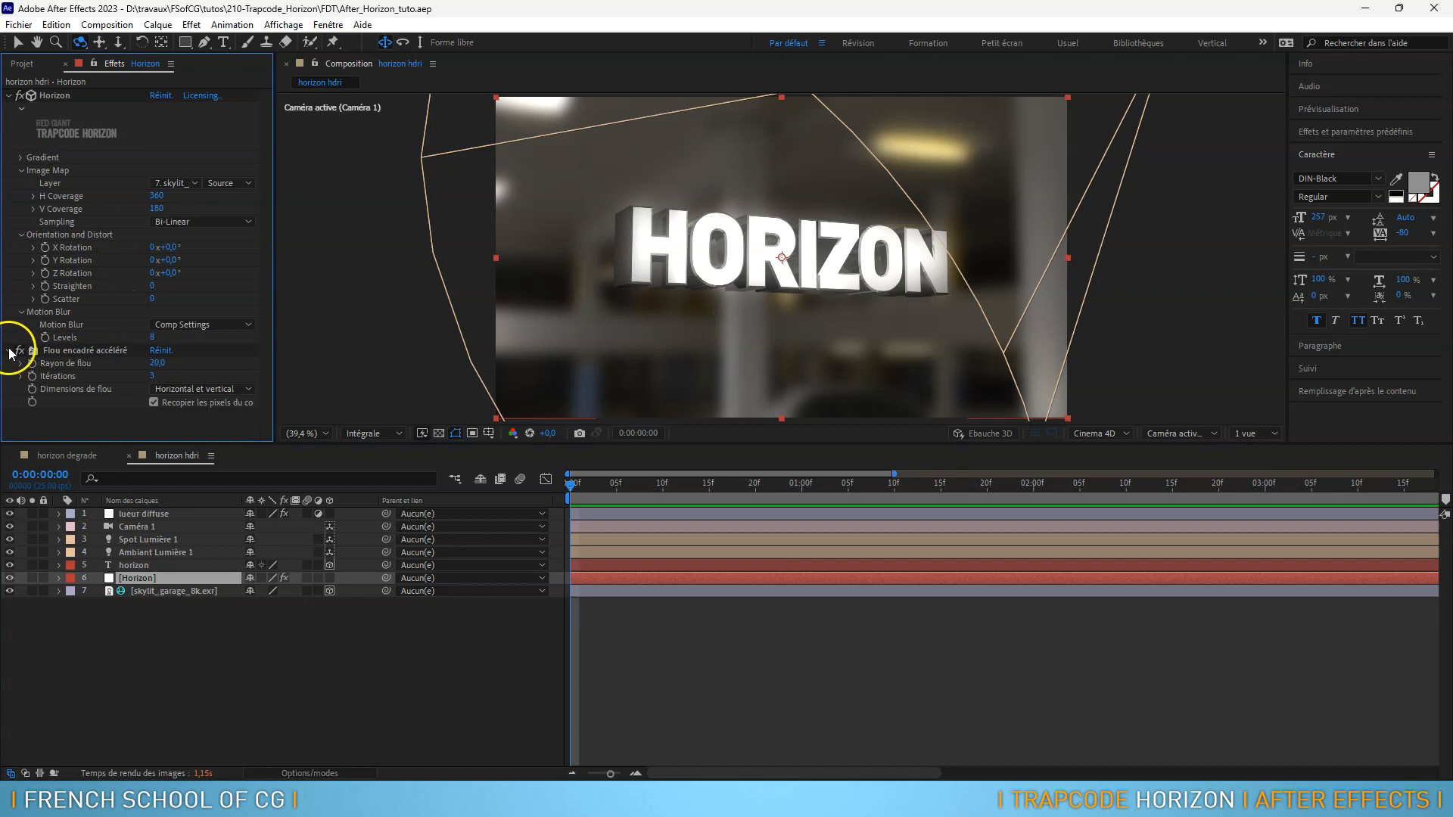
left_click(21, 236)
left_click(21, 248)
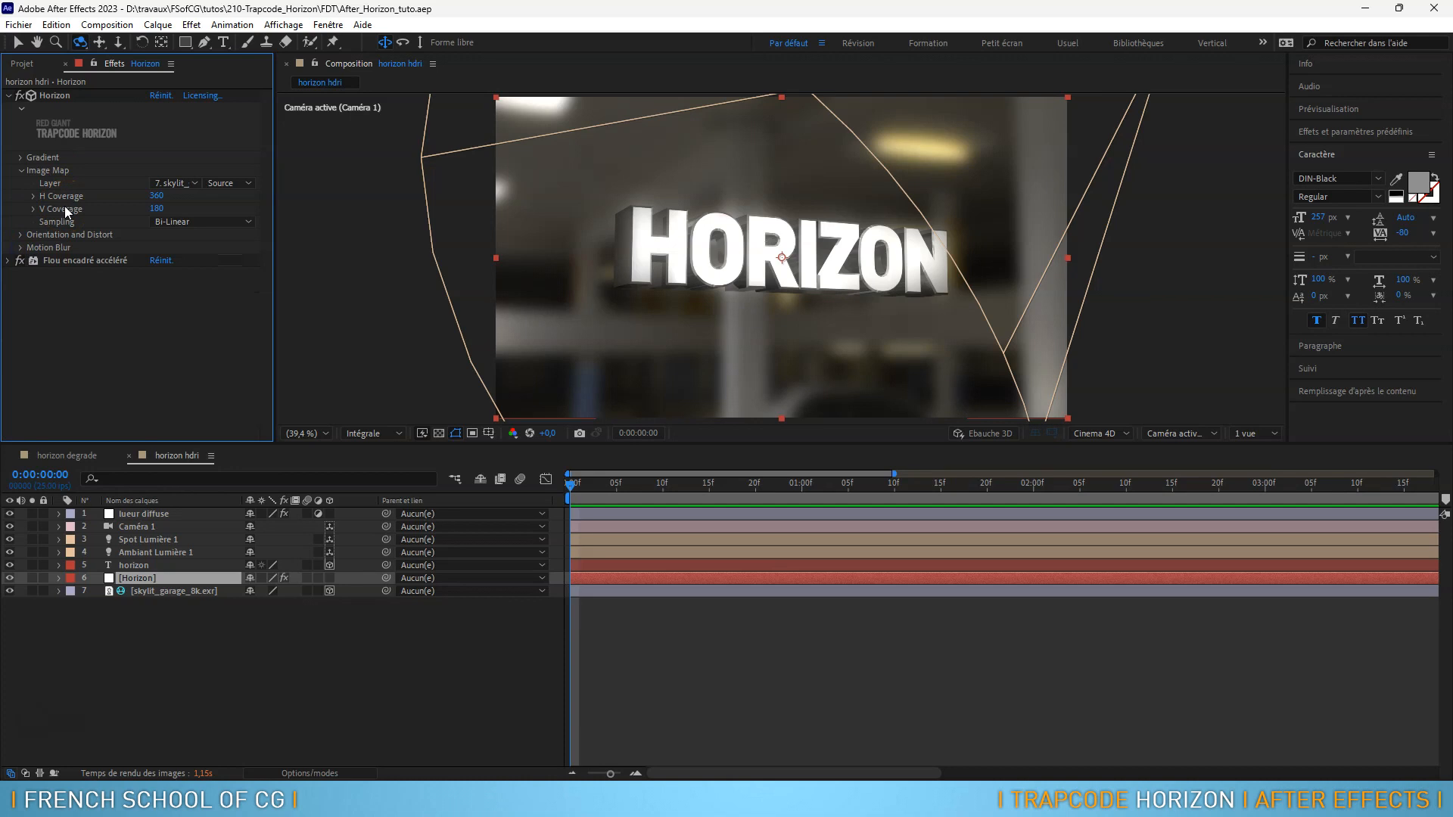
Create a 1920x1080 composition named "horizon_BG_calques" at 25 images per second with a duration of 10 seconds
left_click(106, 25)
left_click(129, 44)
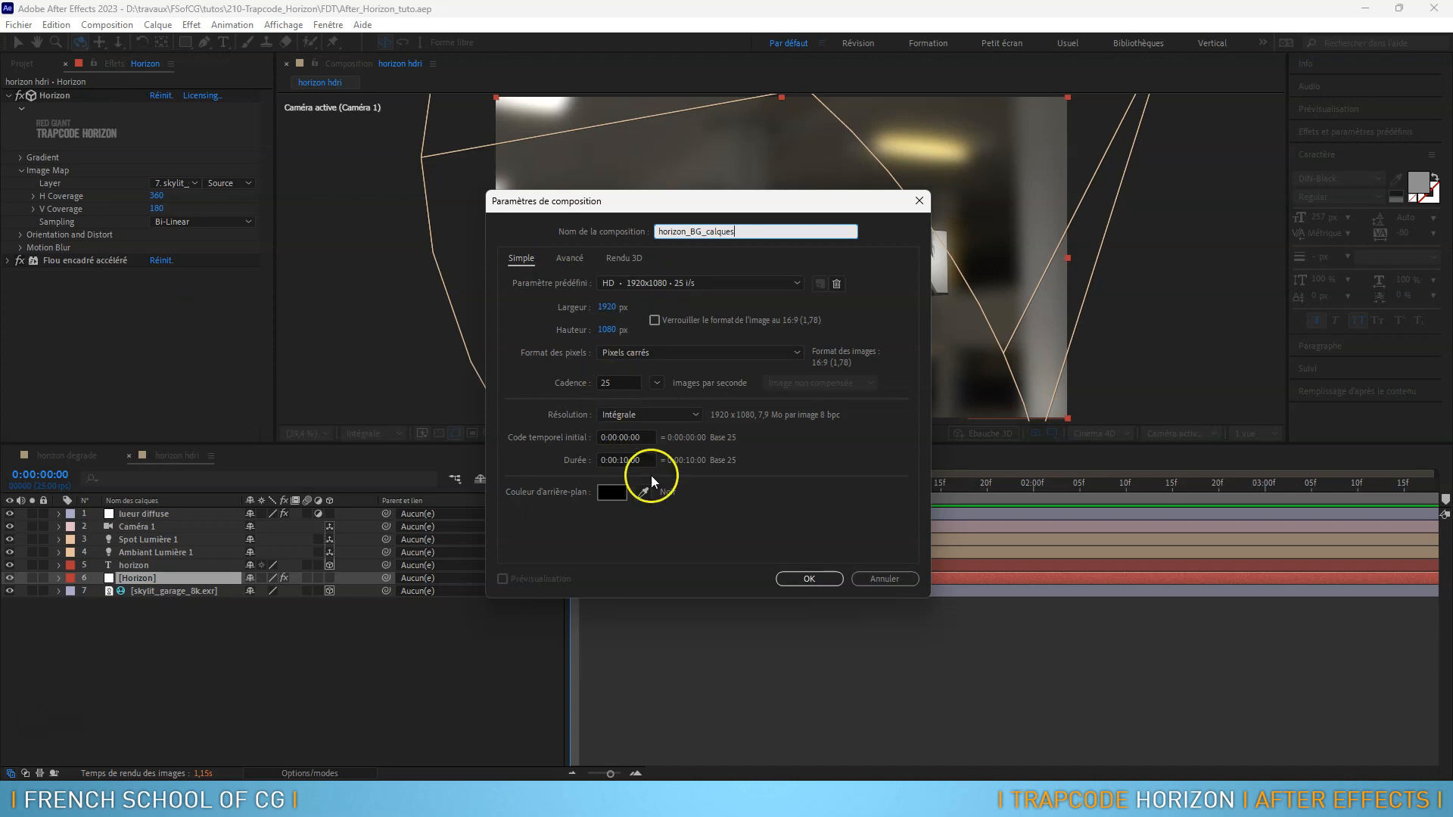
left_click(806, 581)
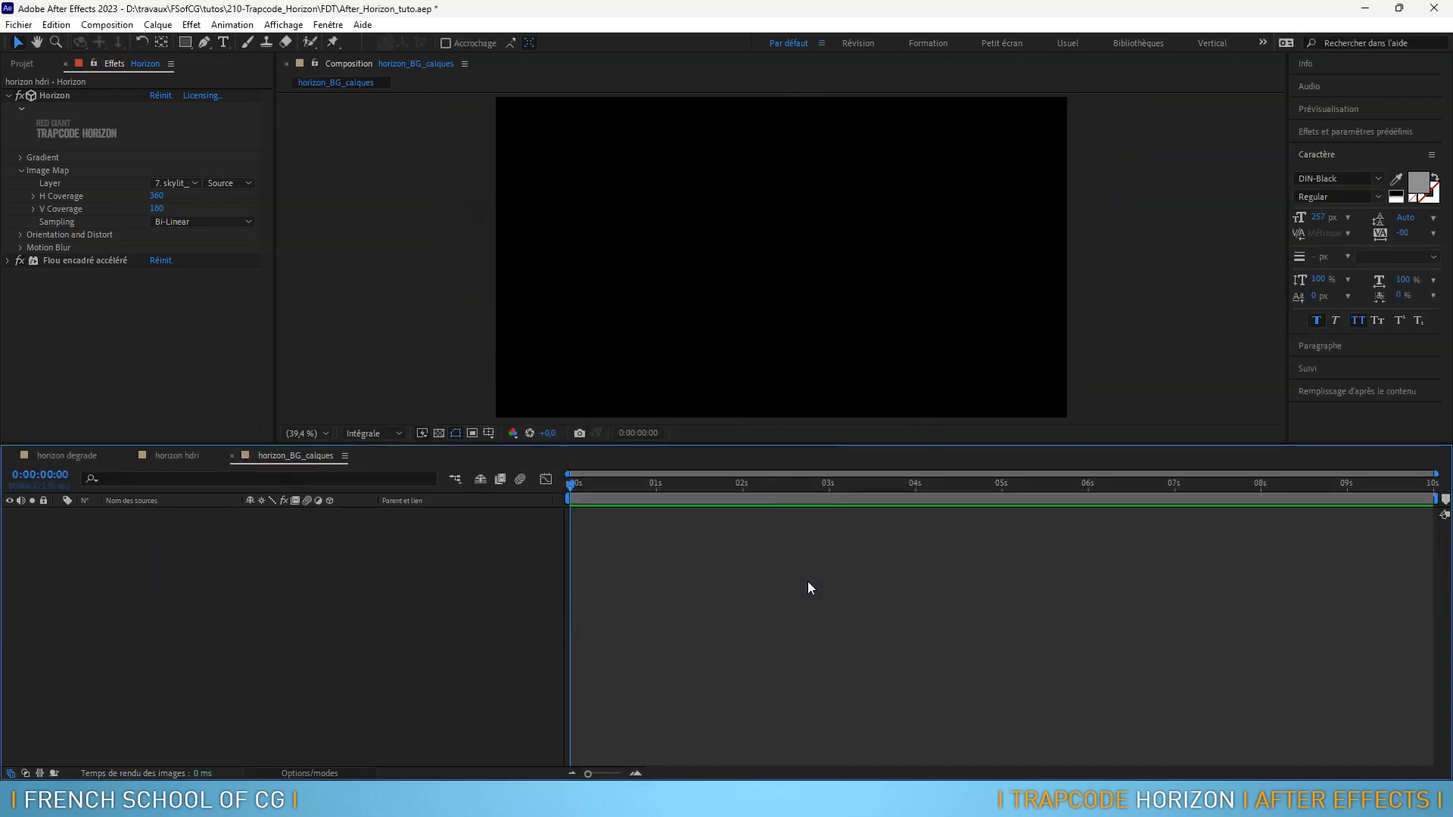
Add a white solid named "horizon" at composition size to the new composition
left_click(158, 25)
mouse_move(174, 42)
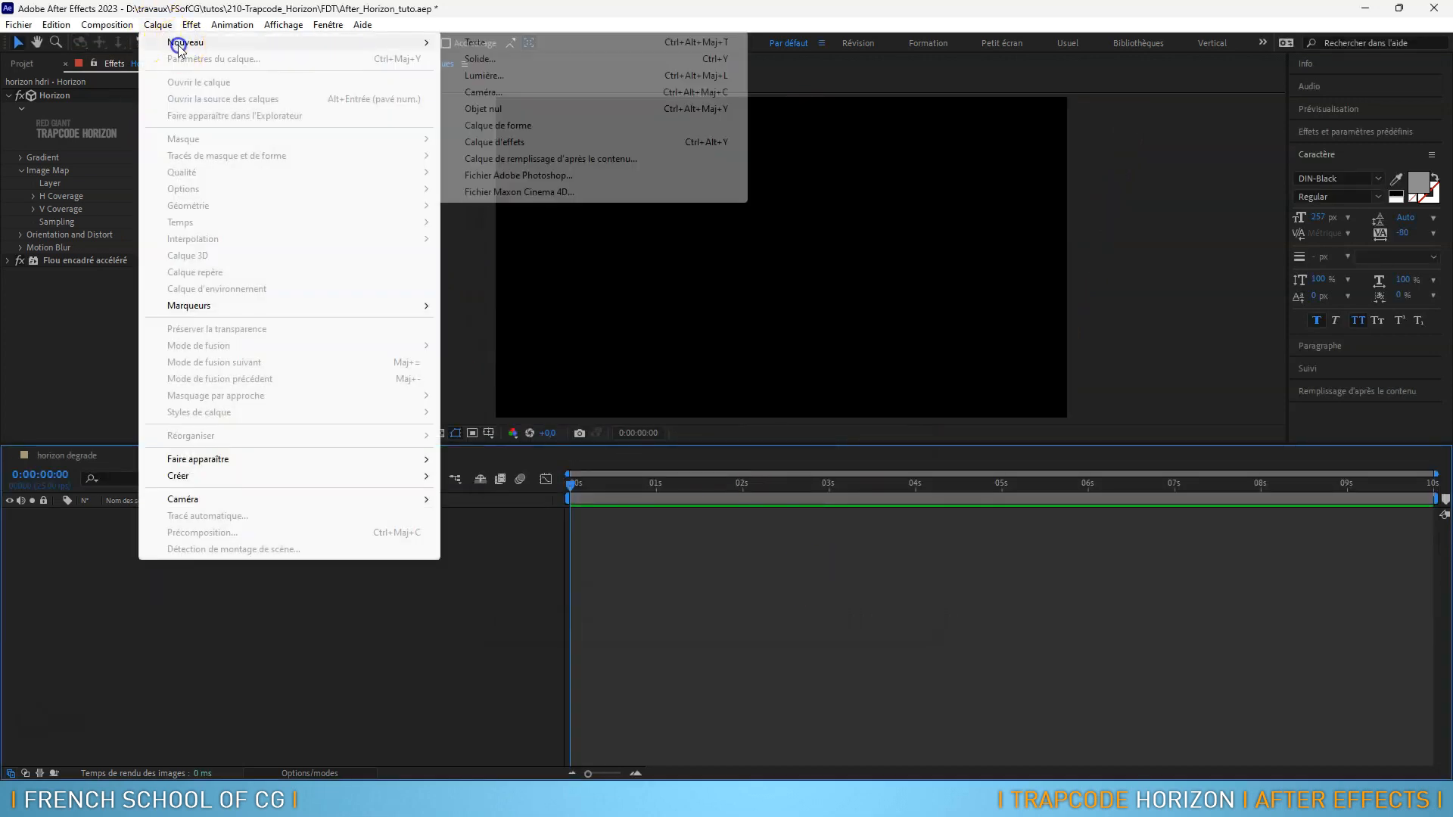
left_click(485, 59)
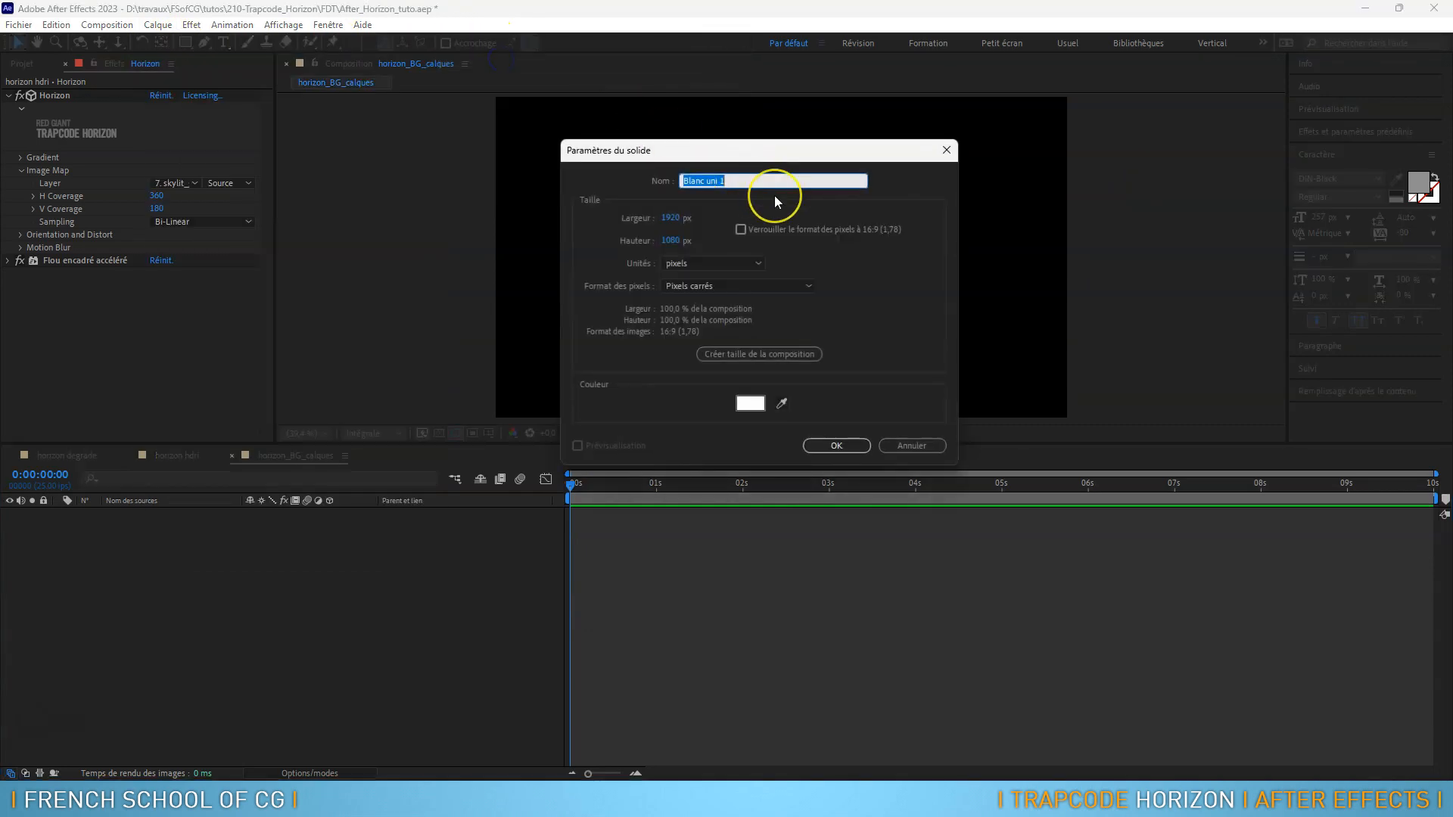
type("horizon")
left_click(752, 356)
left_click(837, 445)
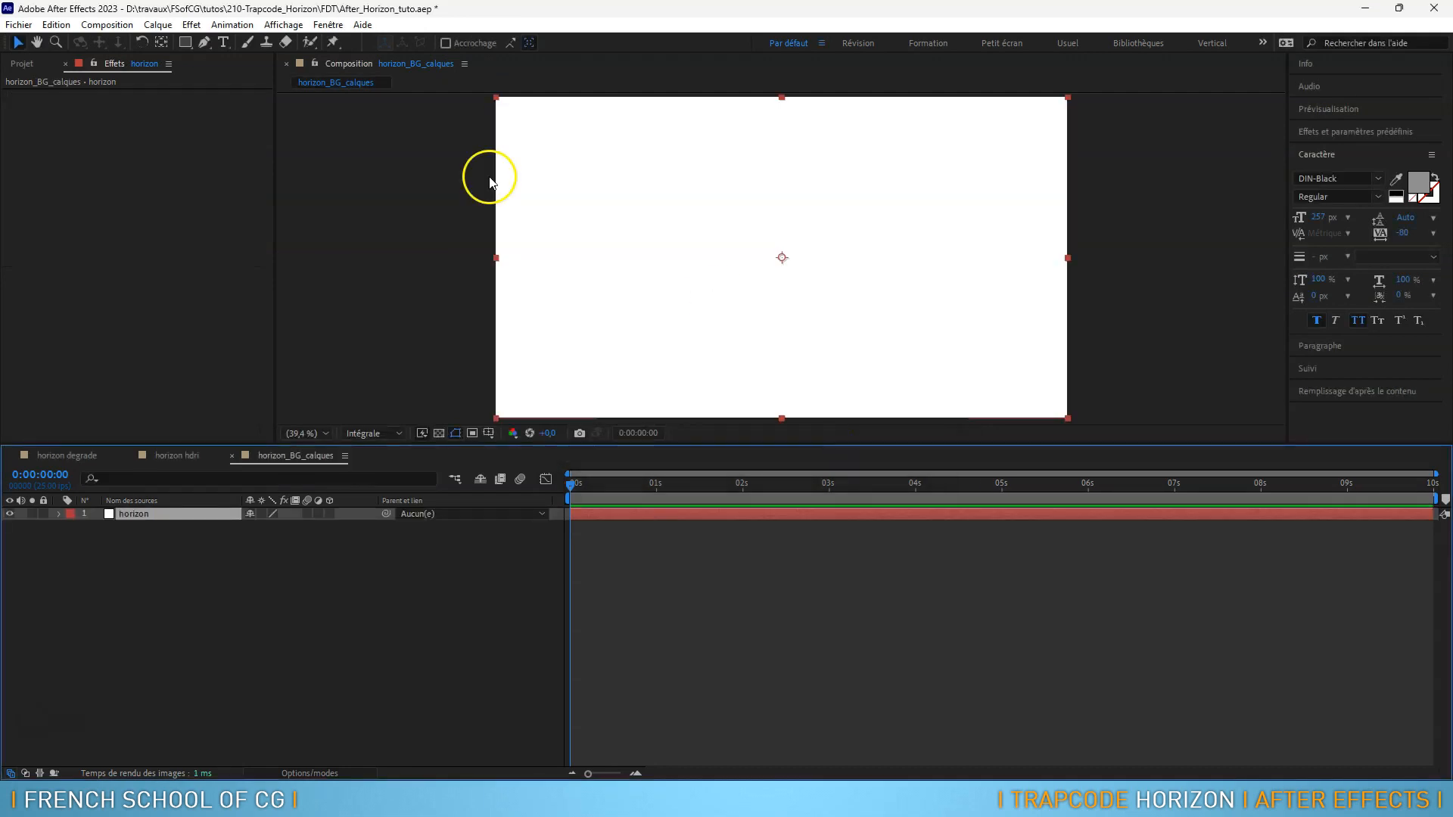
Apply the RG Trapcode Horizon effect to the horizon solid
left_click(192, 24)
left_click(300, 418)
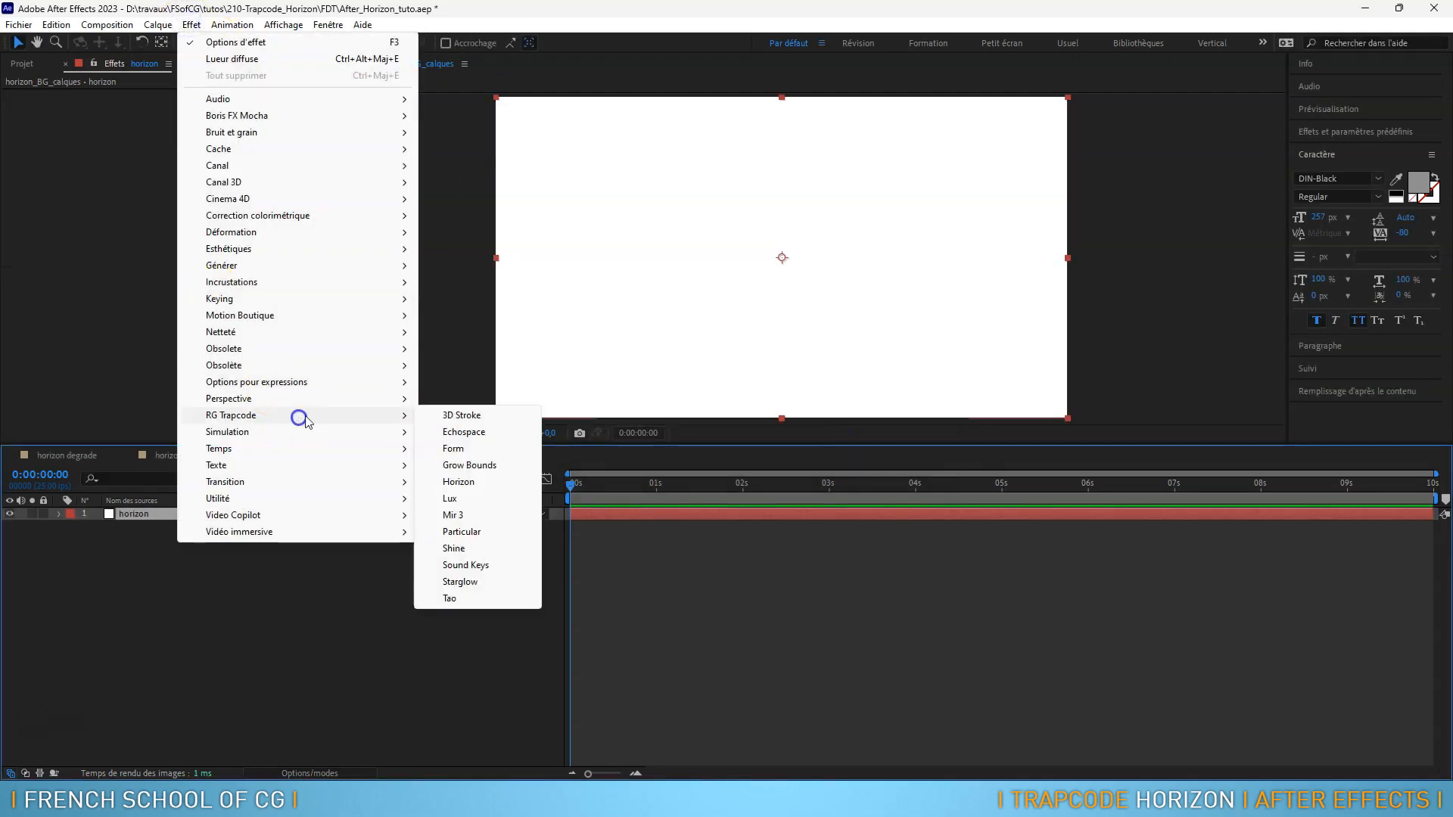
left_click(488, 481)
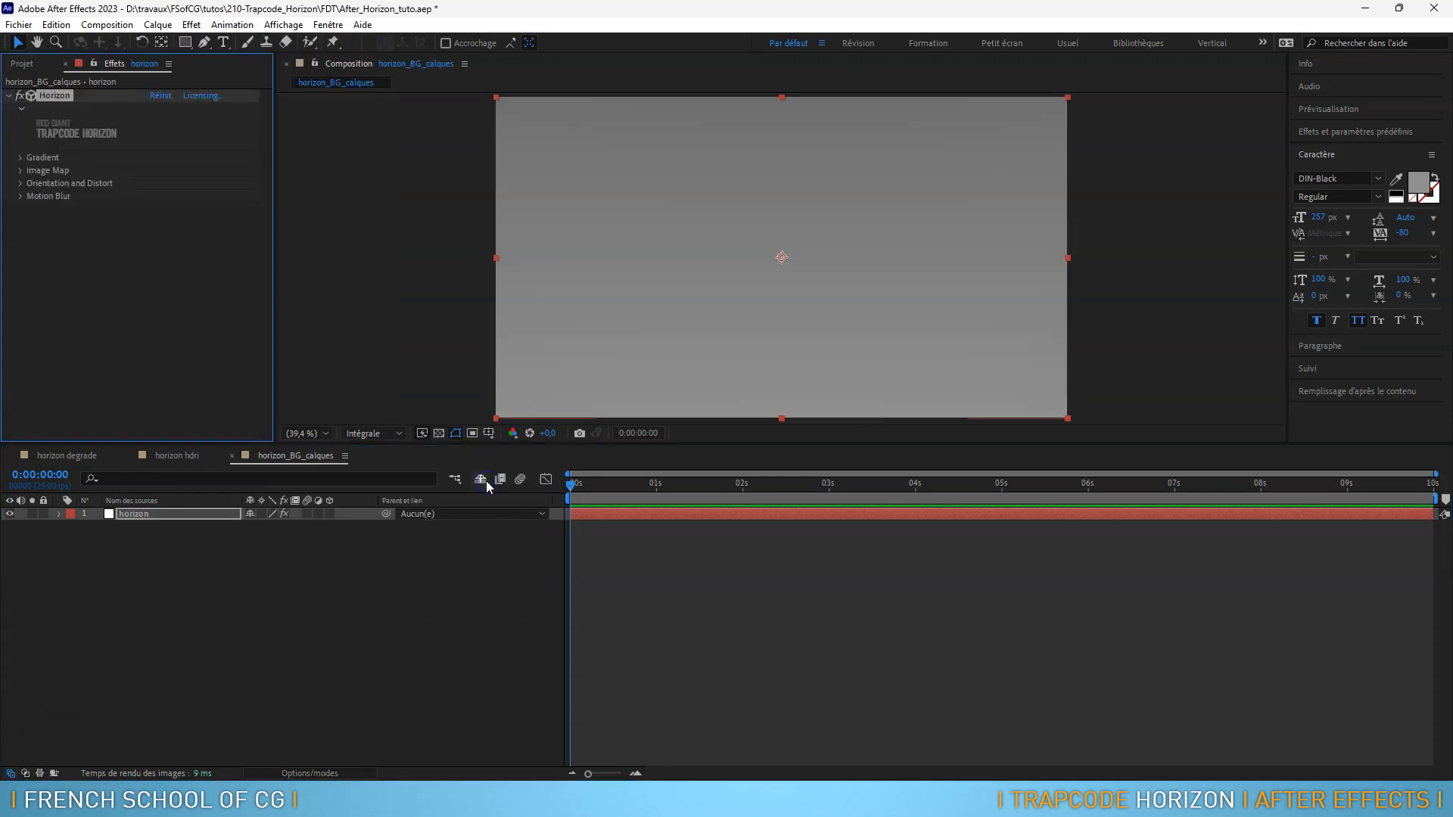
Expand the Horizon effect's Image Map settings, deselect the solid and set the Rectangle tool's stroke to none
left_click(20, 170)
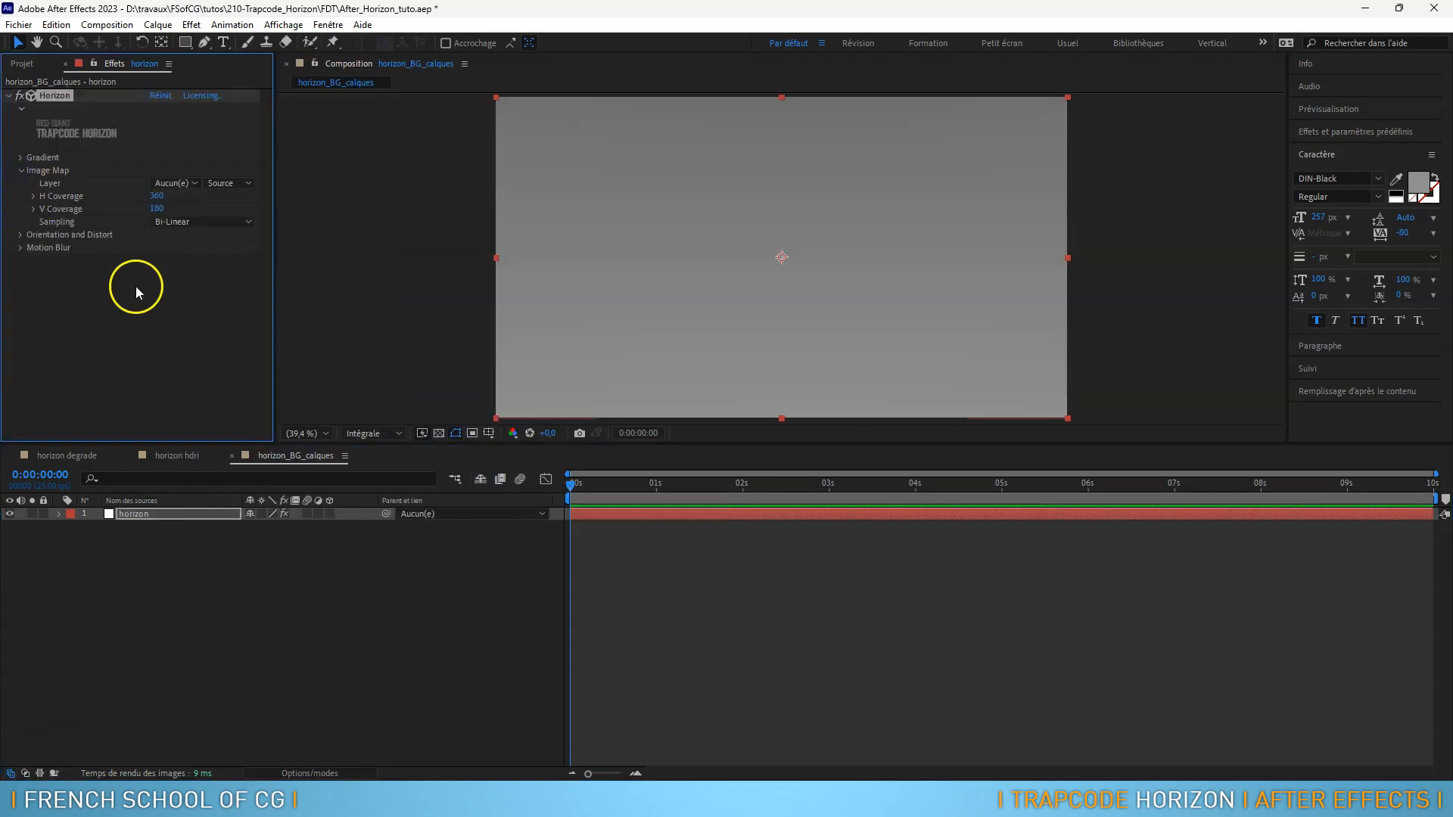
left_click(225, 632)
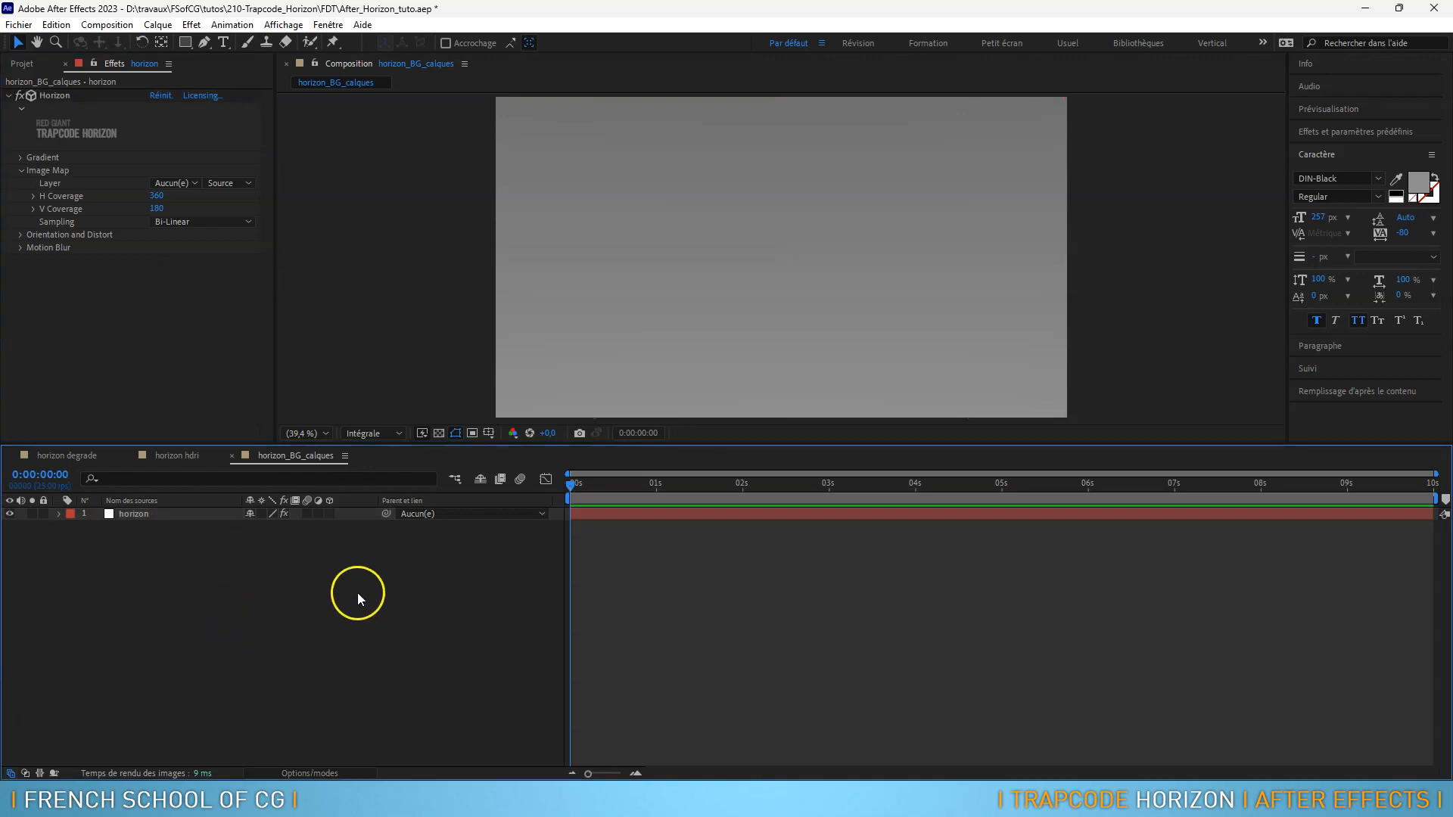
left_click(185, 42)
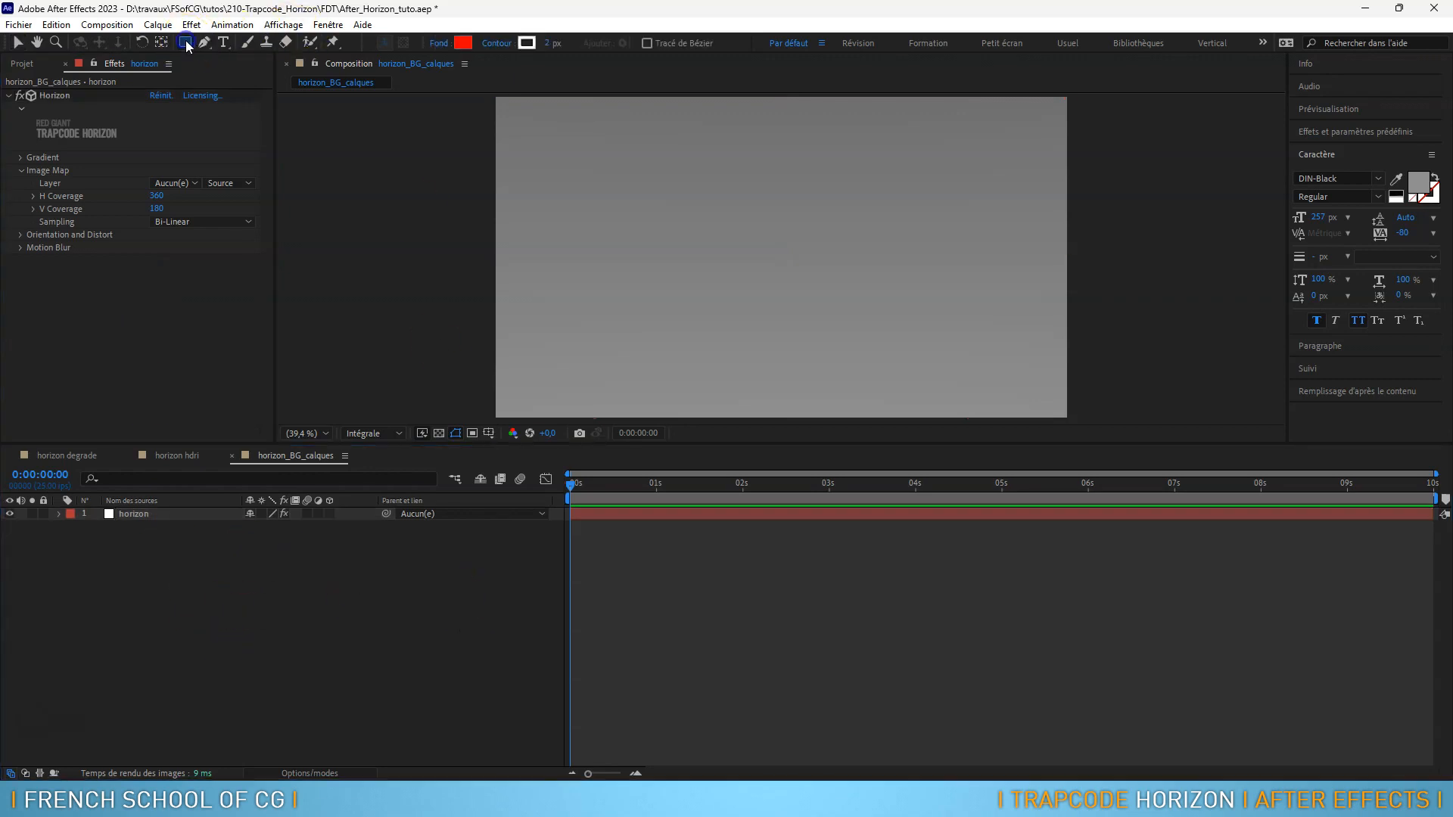
left_click(526, 46)
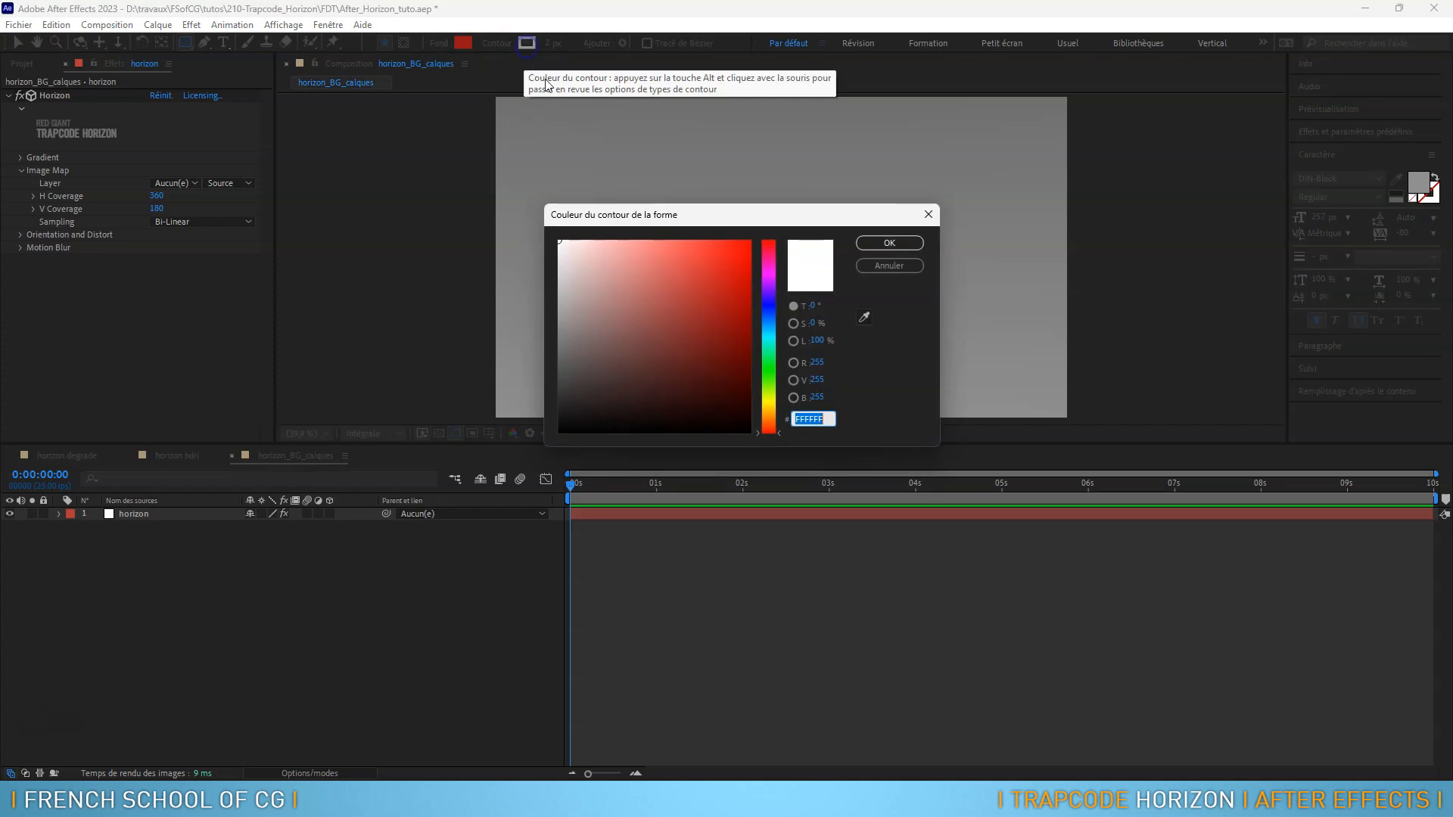
left_click_drag(700, 268, 493, 178)
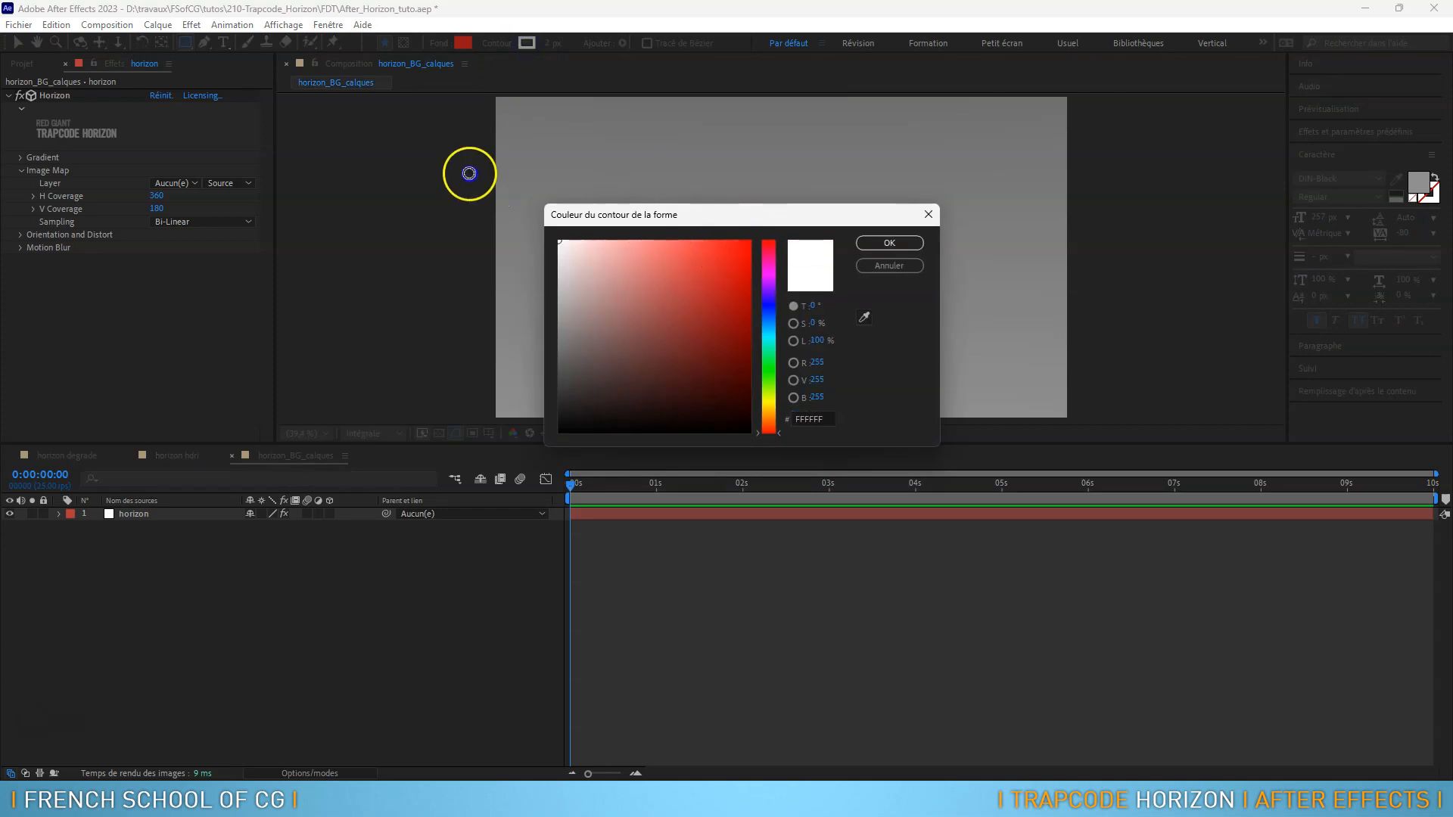
left_click(889, 243)
left_click(500, 42)
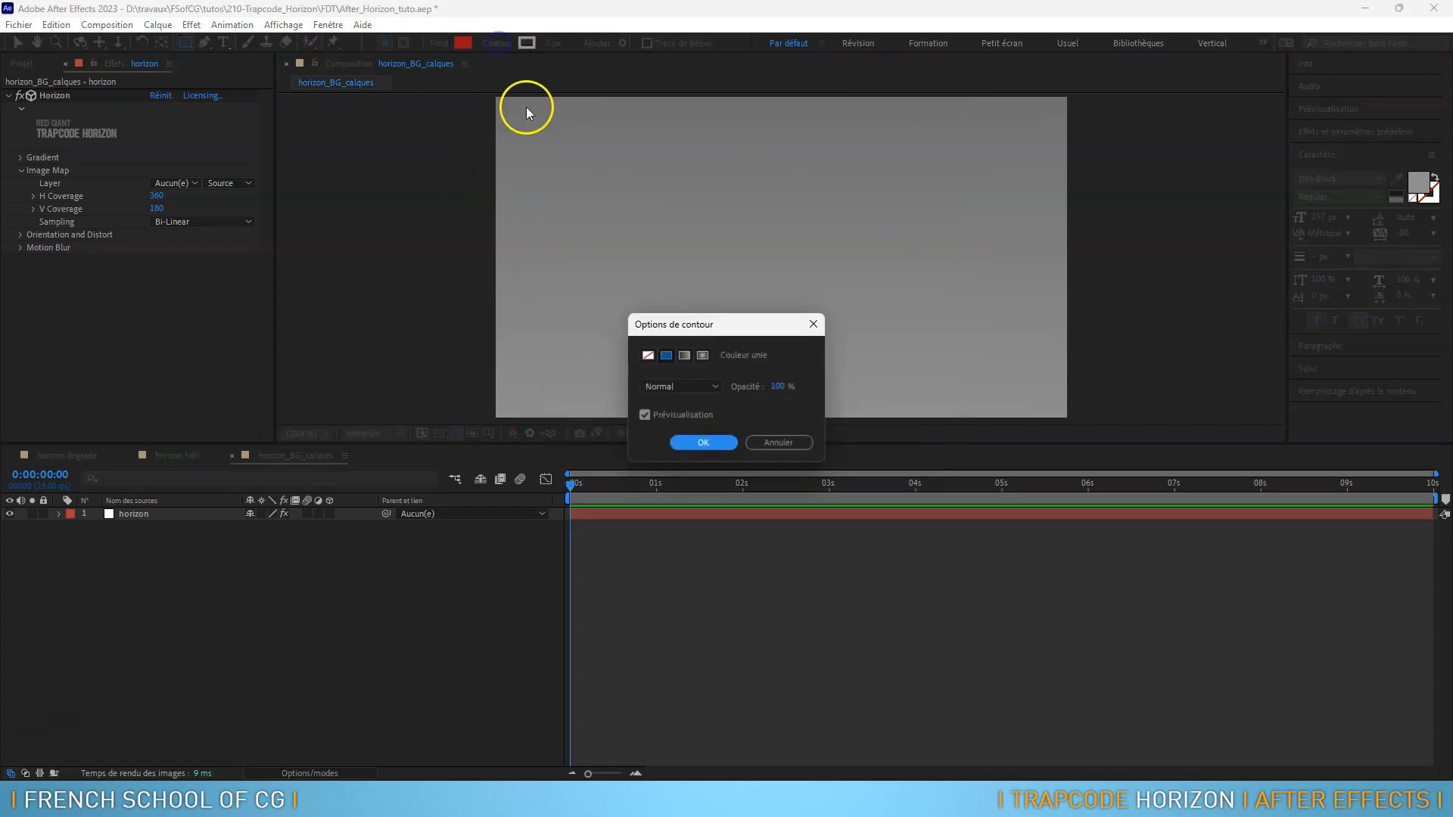
left_click(647, 355)
left_click(698, 439)
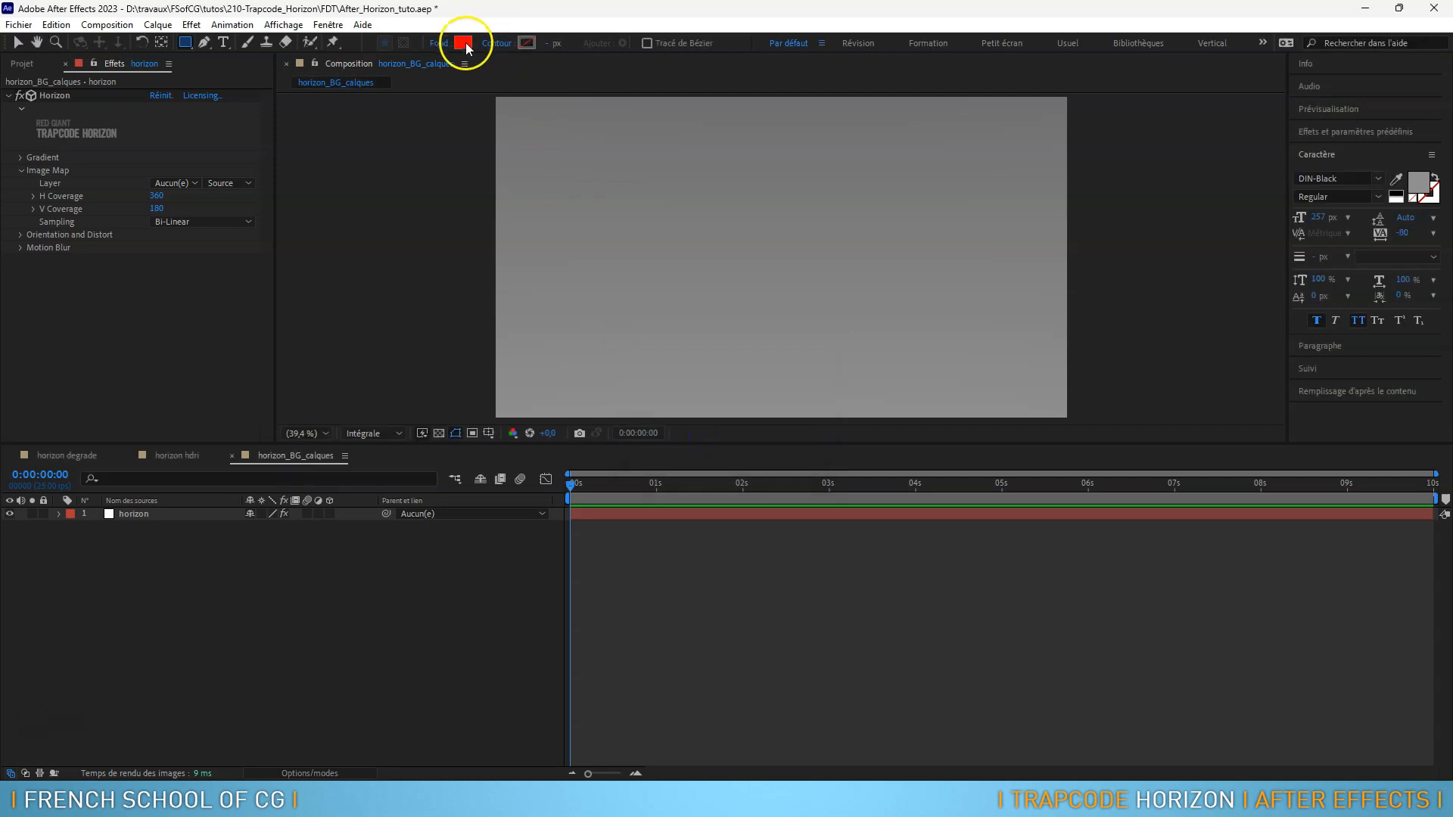
Draw a red rectangle across the frame's upper left edge and another across its right edge, filled with blue 00AEFF
left_click_drag(460, 144, 634, 218)
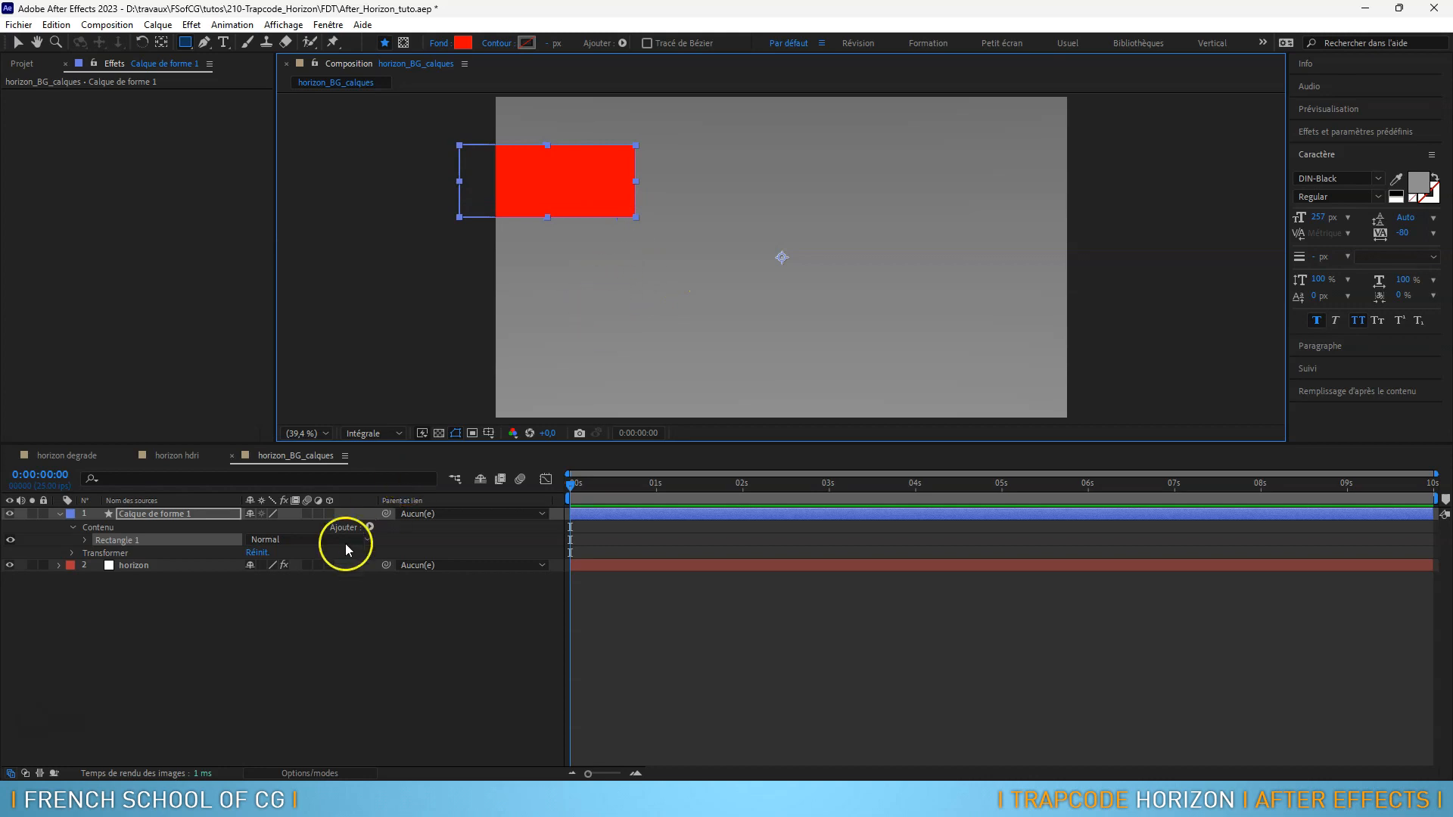
mouse_move(1100, 344)
left_mouse_down()
mouse_move(905, 264)
mouse_move(880, 232)
left_mouse_up()
left_click(463, 43)
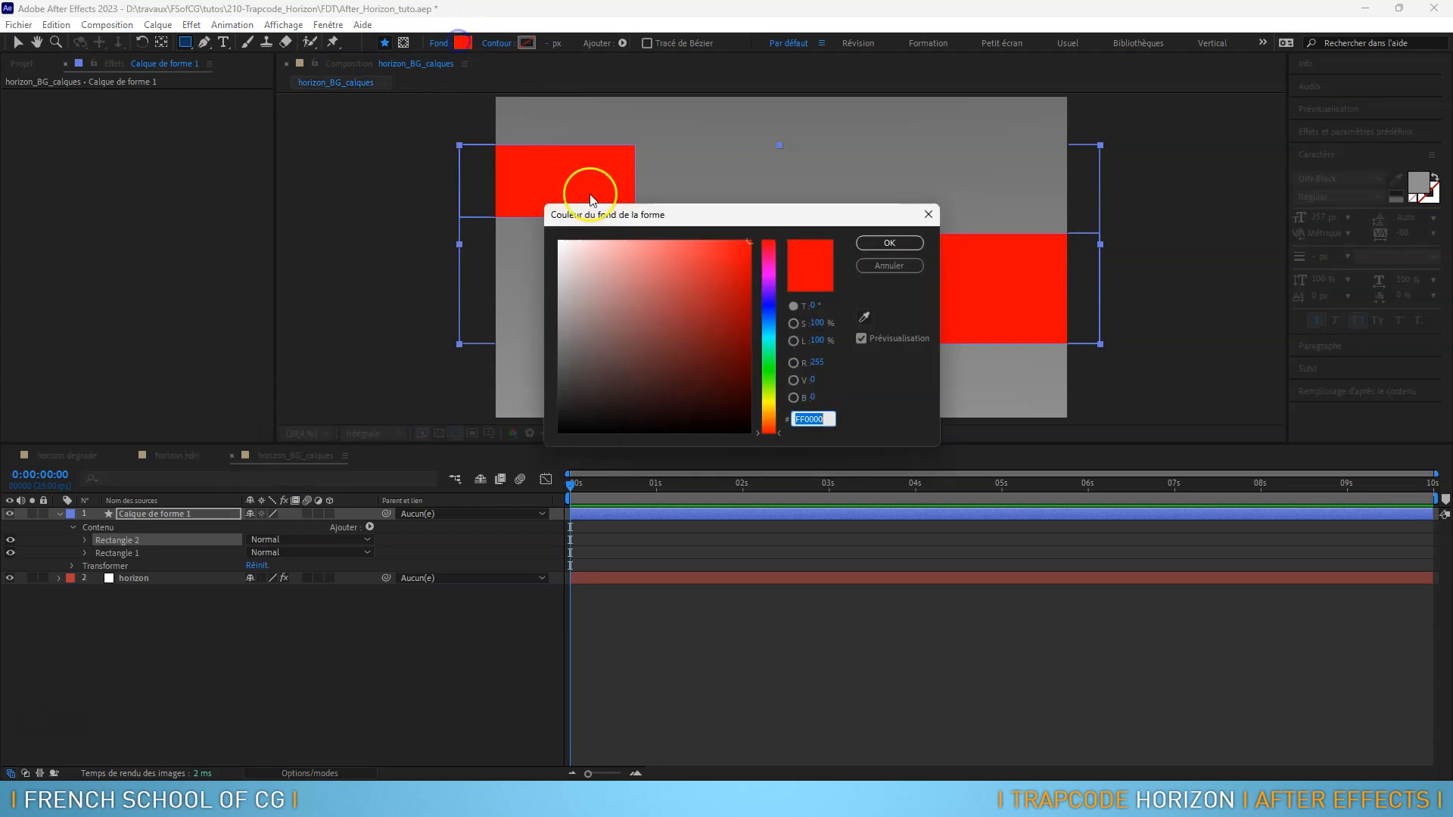
left_click(765, 327)
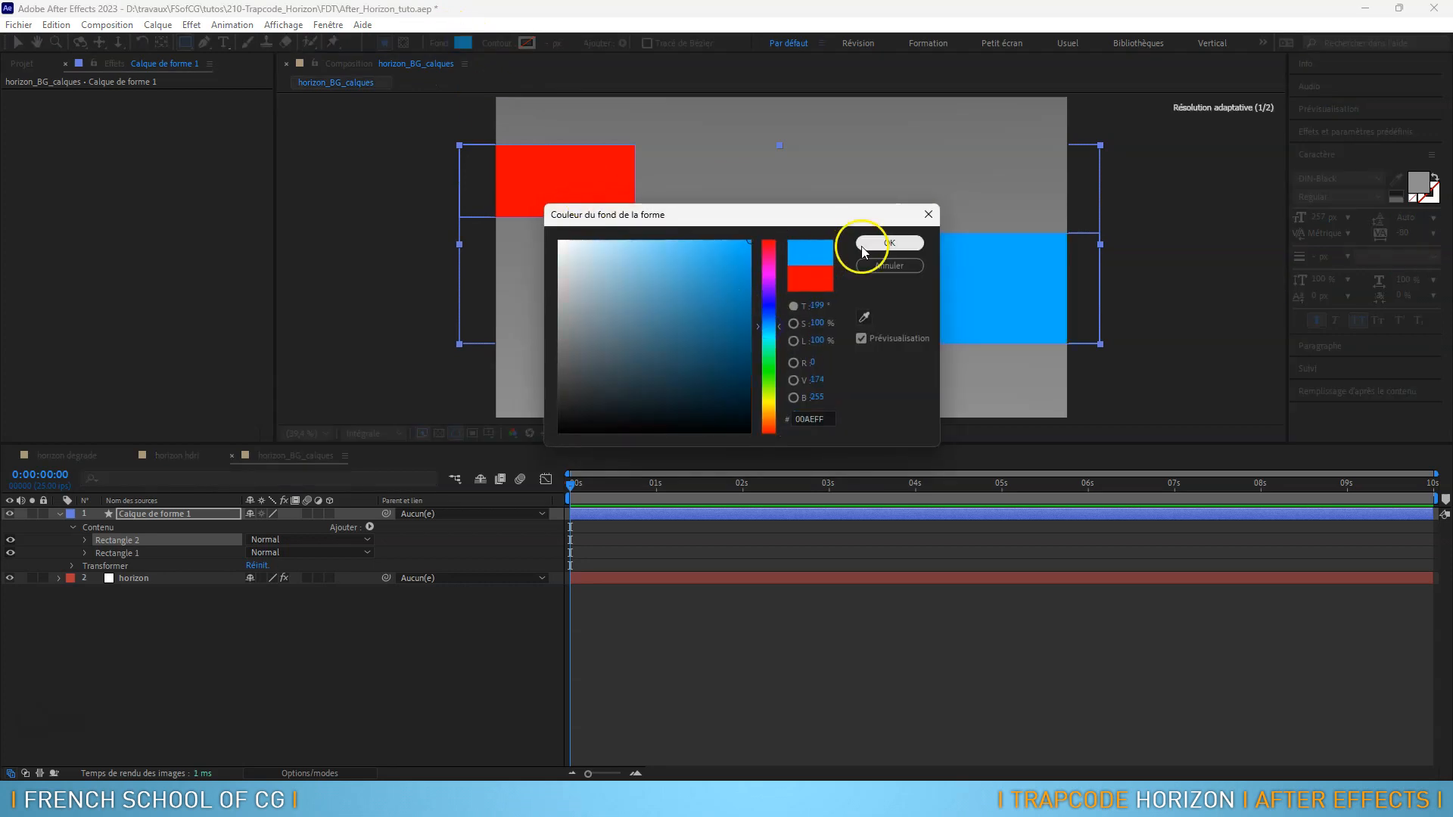
left_click(889, 243)
Add a rectangle at the top centre of the frame to the shape layer and fill it with magenta DE00FF
mouse_move(894, 129)
left_mouse_down()
mouse_move(772, 172)
mouse_move(705, 215)
left_mouse_up()
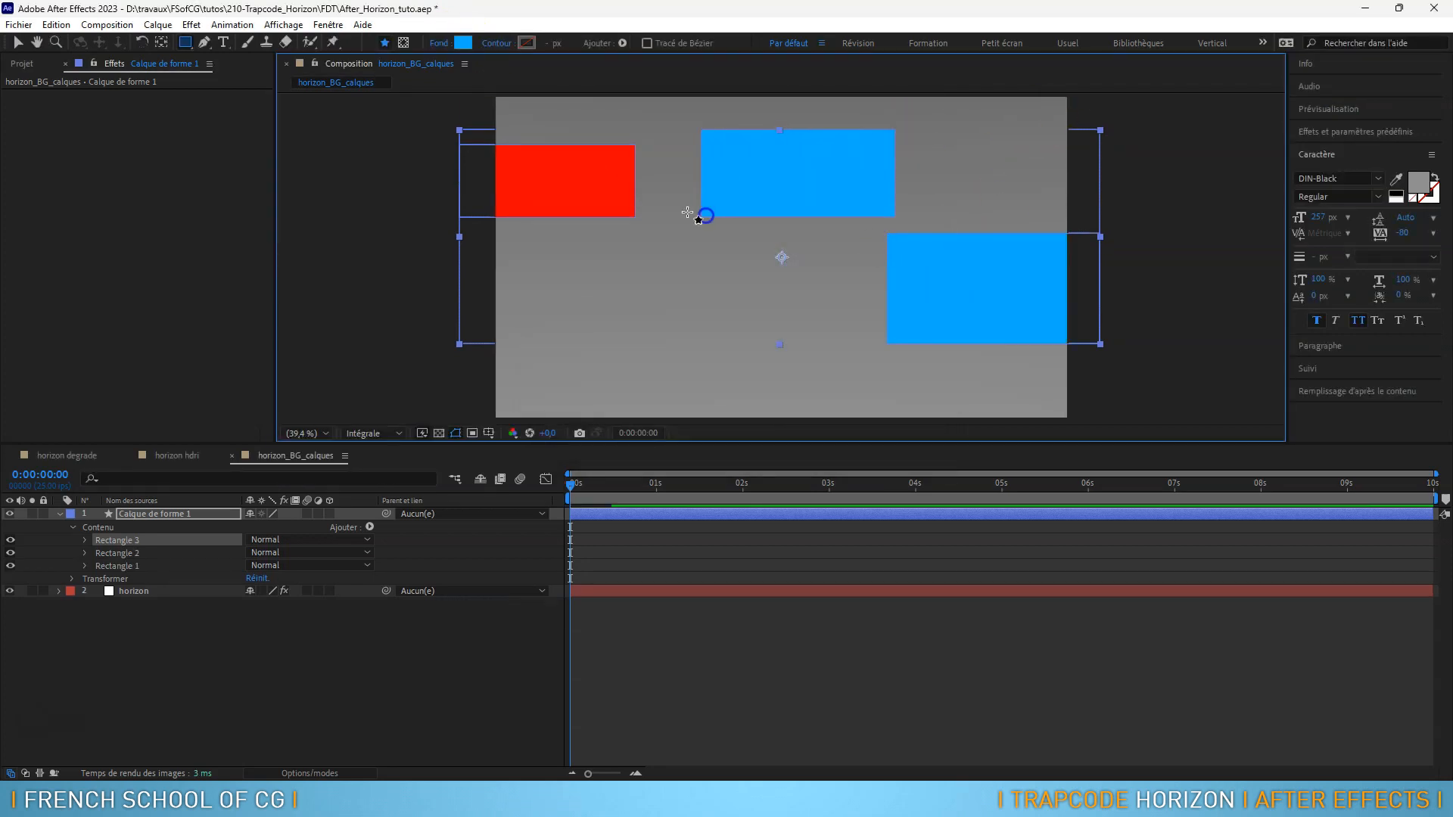
left_click(463, 42)
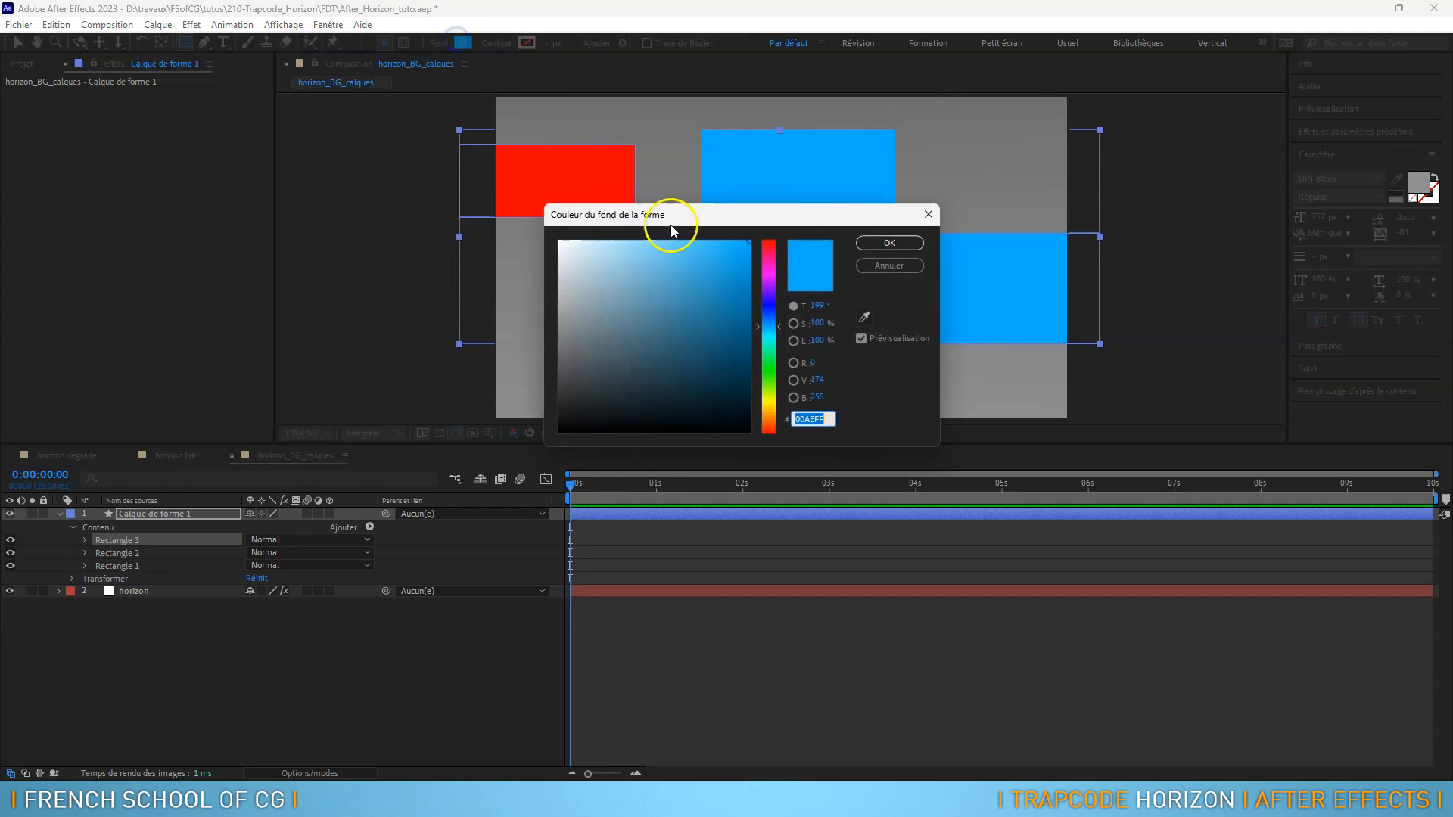
left_click(769, 275)
left_click(889, 242)
Add a rectangle across the frame's lower left edge and fill it with green
left_click_drag(415, 304, 672, 374)
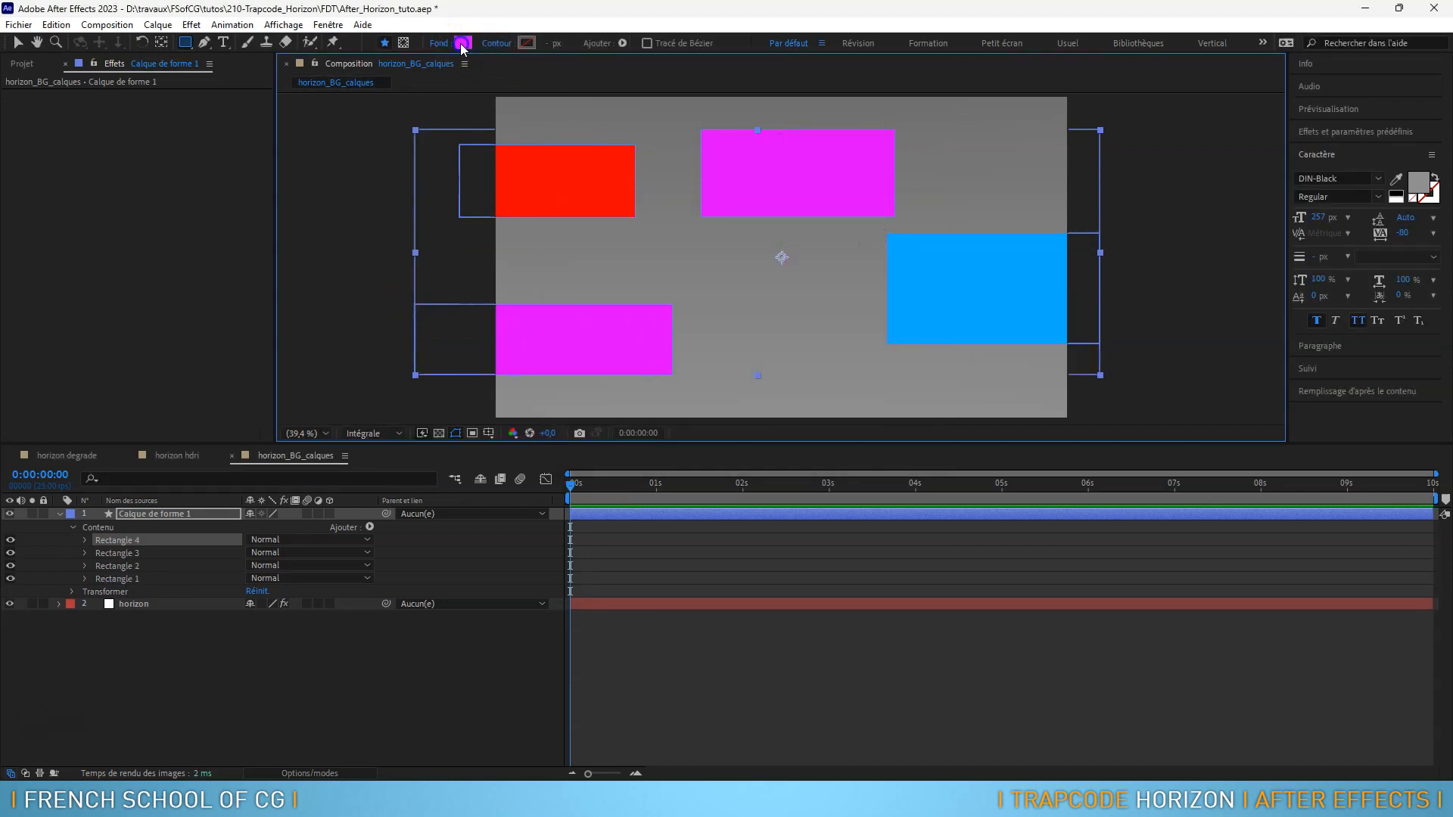
left_click(462, 45)
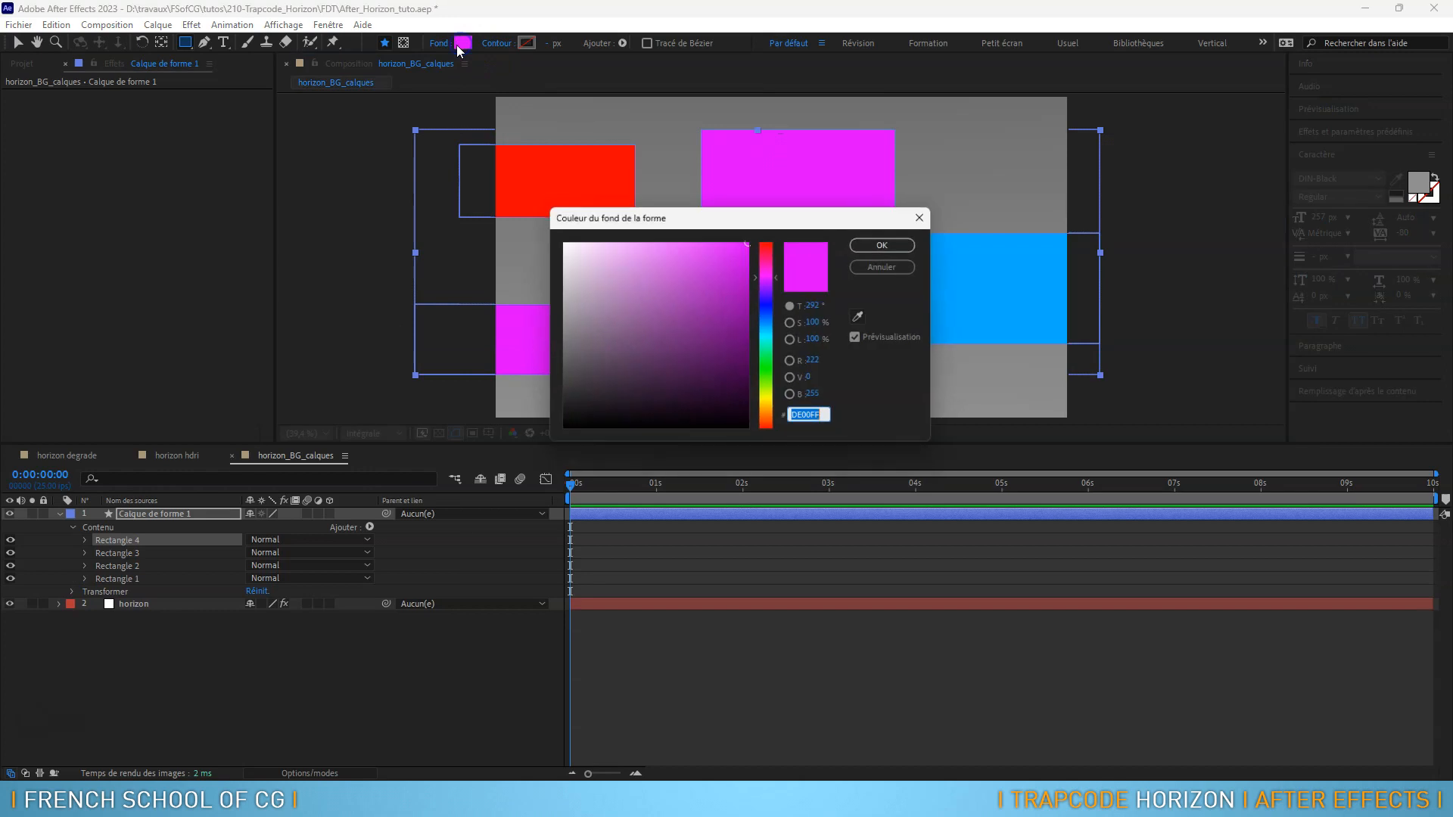
left_click(774, 375)
left_click(889, 242)
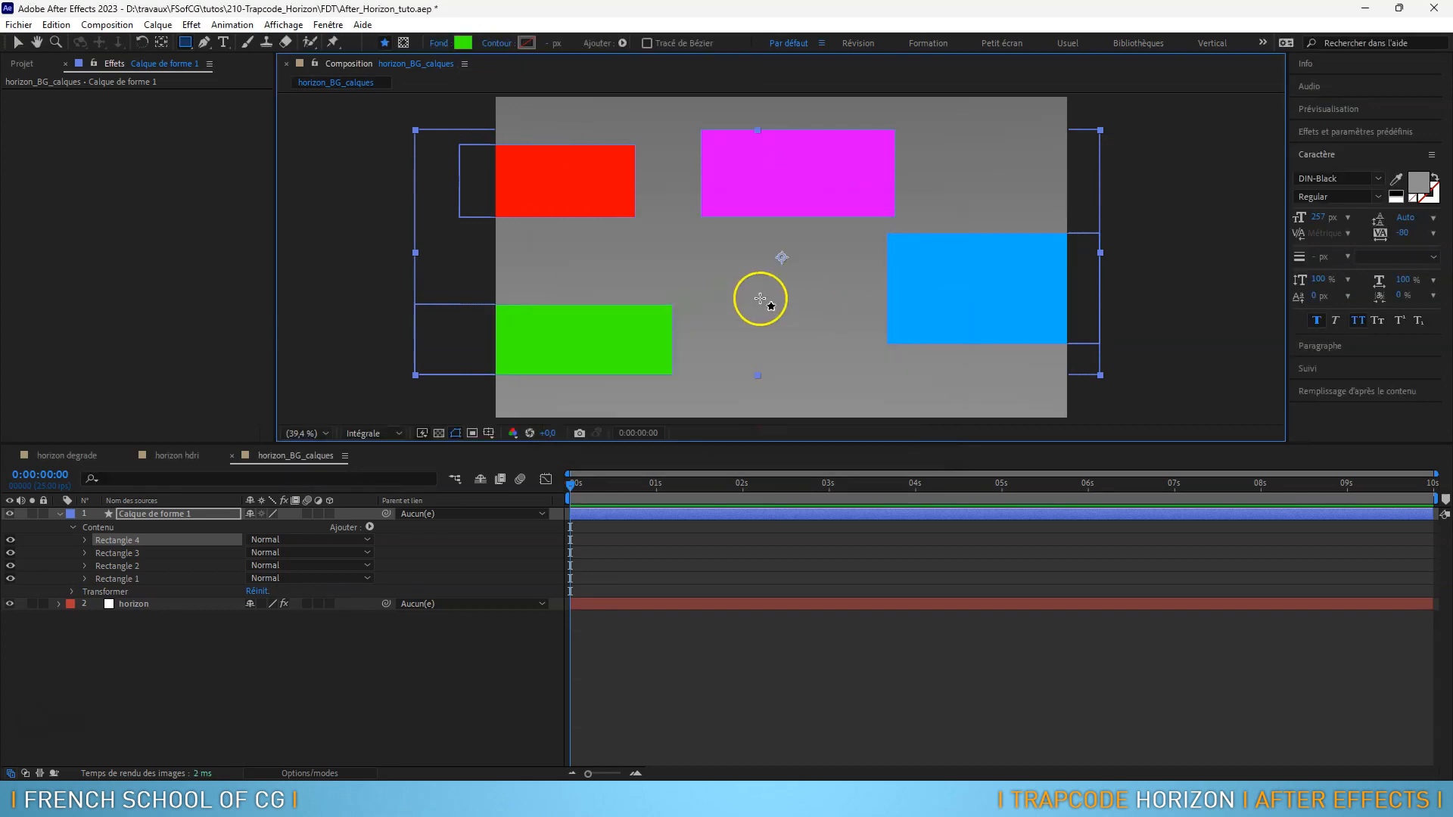
Draw a rectangle at the lower centre, slightly overlapping the blue one, and fill it with a muted blue
left_click_drag(722, 256, 909, 384)
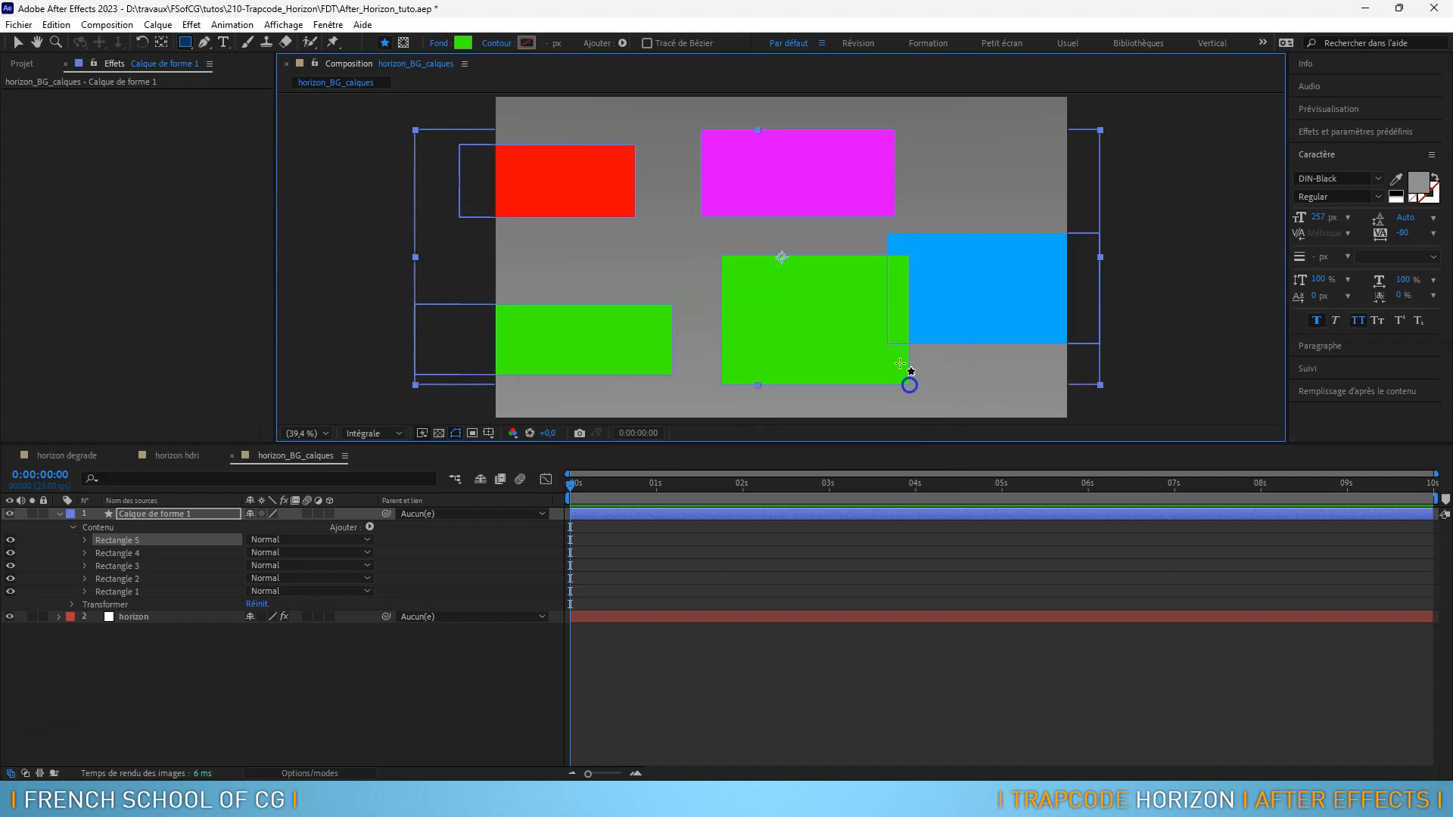
left_click(463, 43)
mouse_move(620, 268)
left_mouse_down()
mouse_move(626, 311)
mouse_move(579, 294)
mouse_move(682, 298)
left_mouse_up()
left_click(768, 332)
left_click(877, 242)
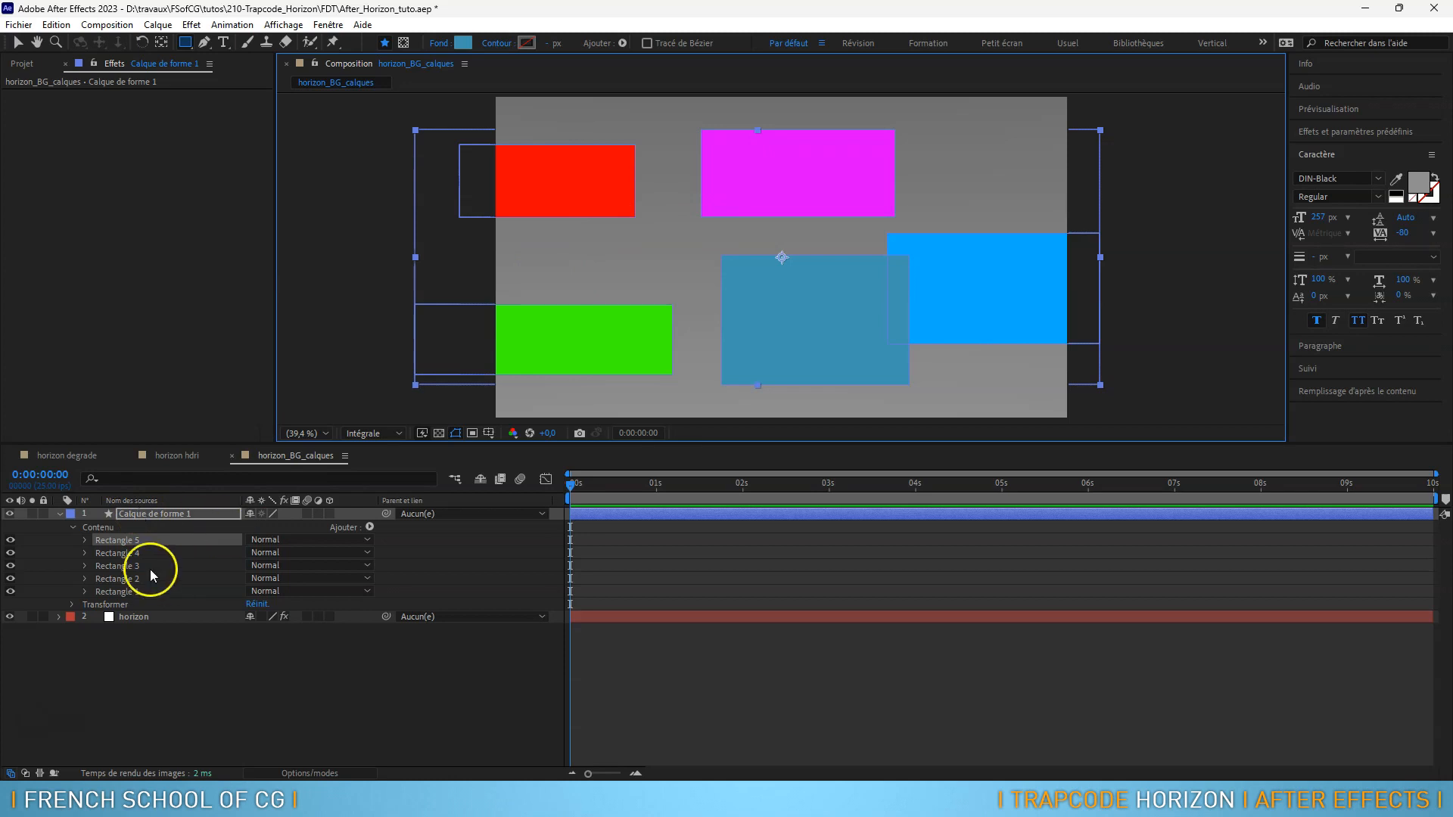
Set the horizon layer's Image Map Layer to Calque de forme 1 and hide the shape layer
left_click(58, 524)
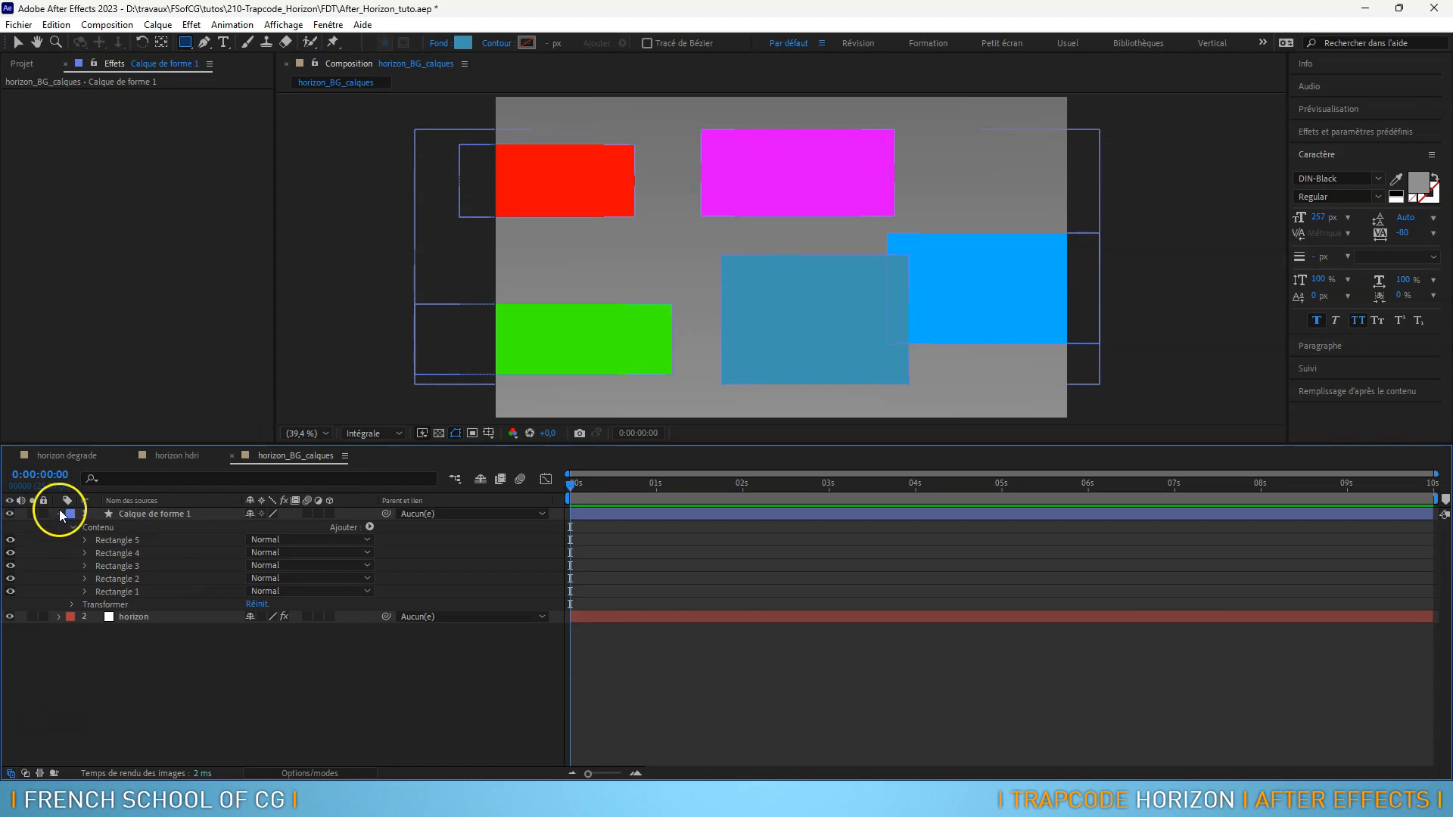
left_click(60, 515)
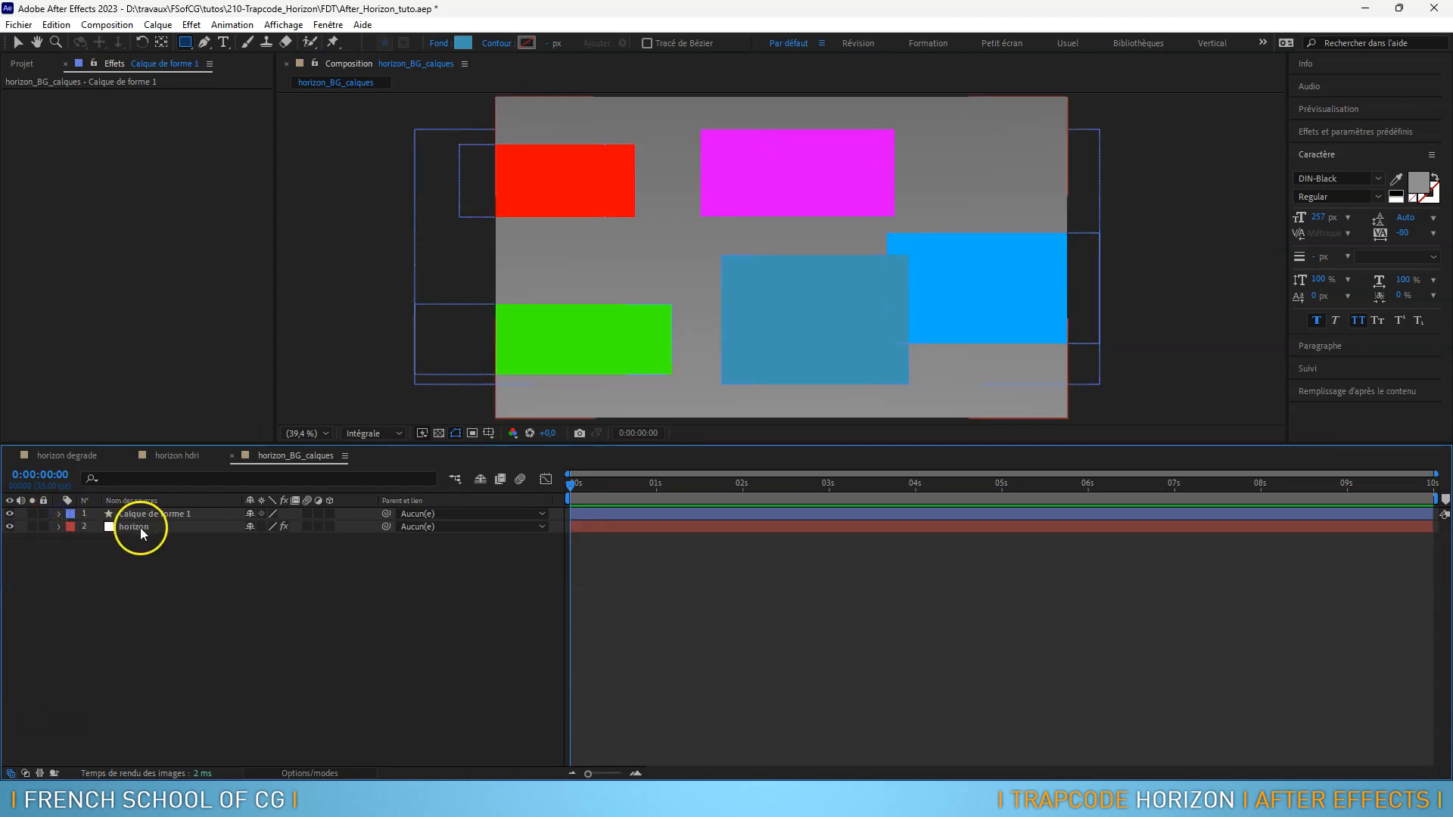
left_click(140, 528)
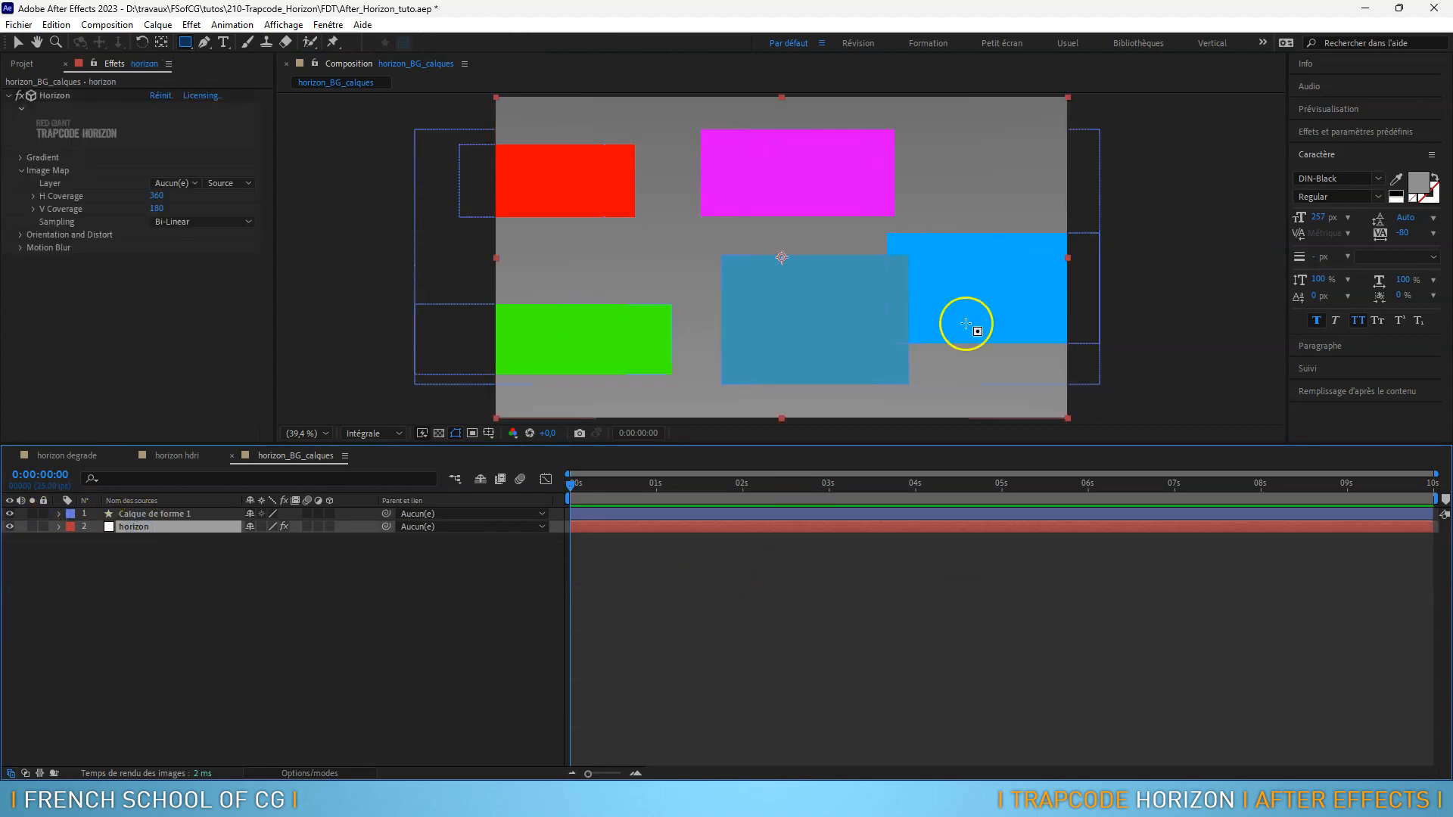
left_click(194, 184)
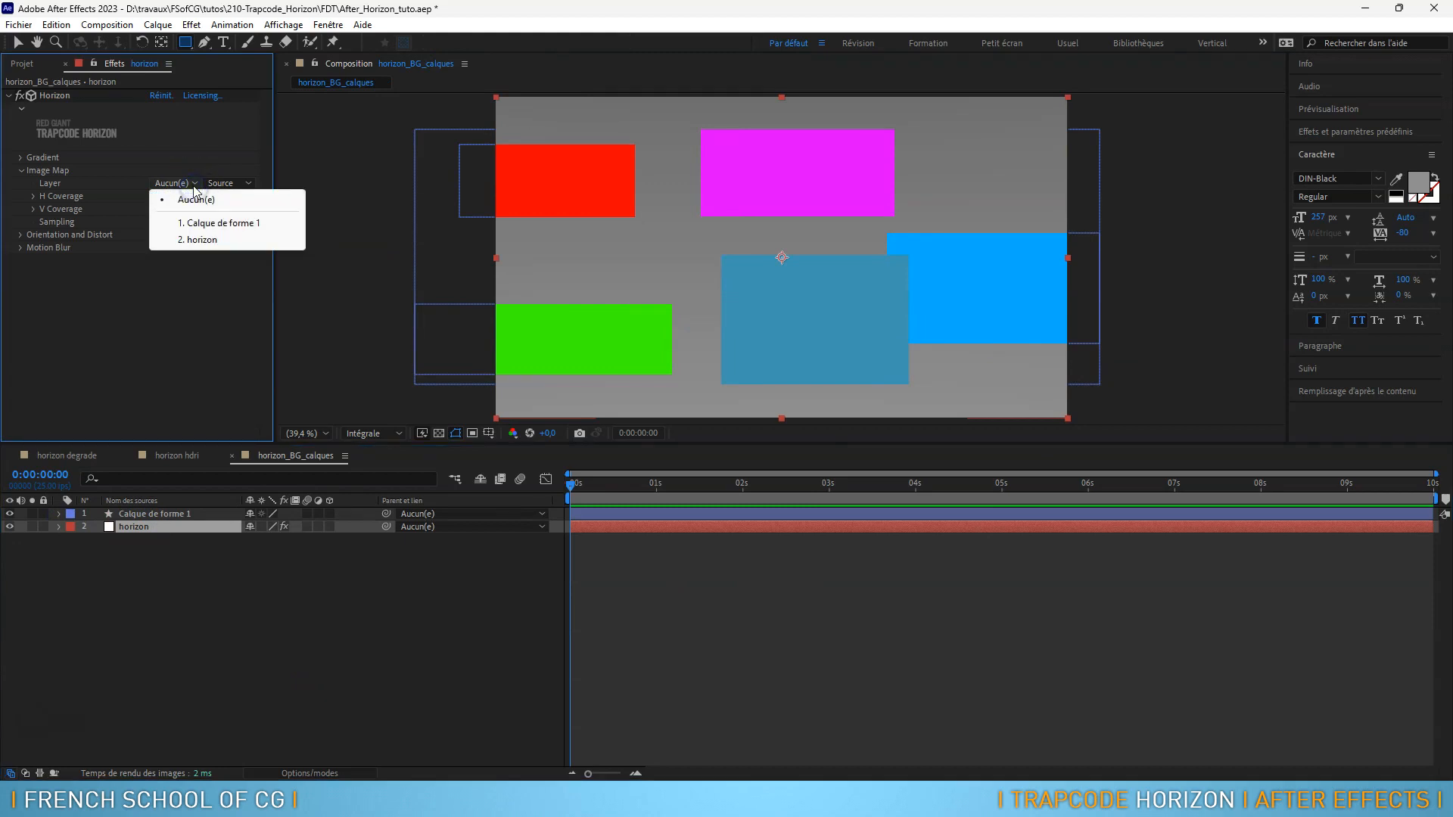
left_click(221, 224)
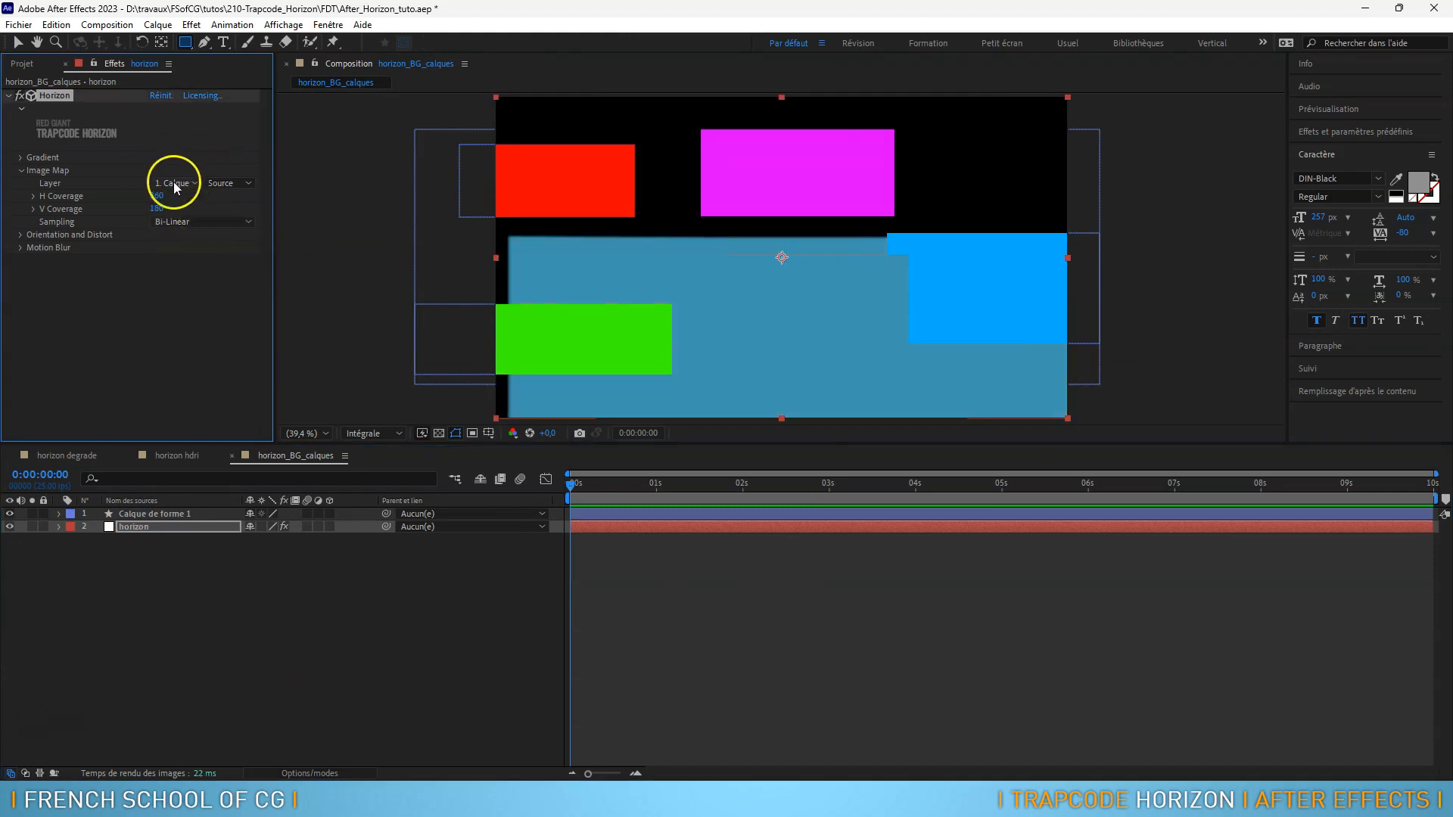
left_click(9, 514)
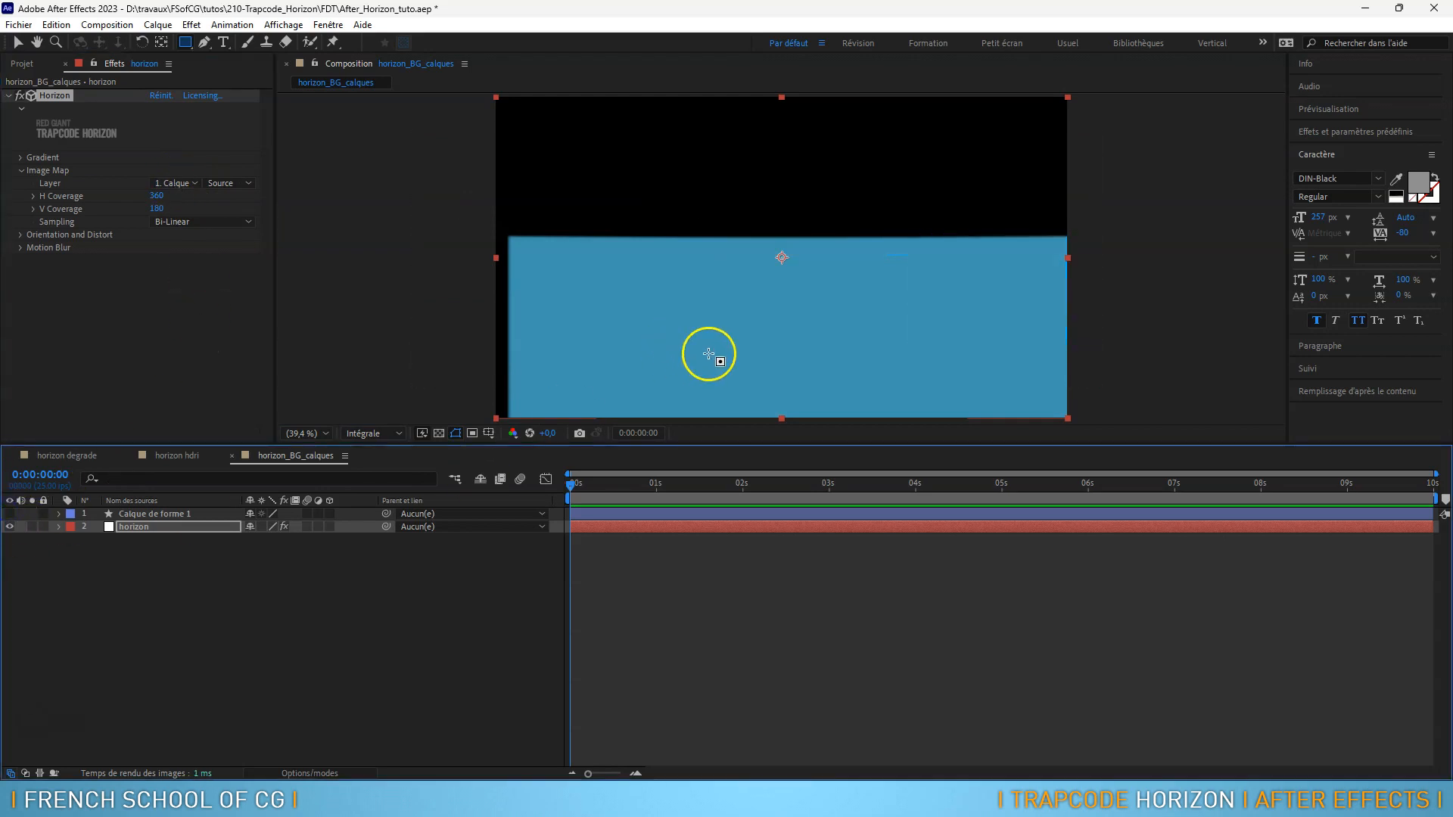
Add a camera to the composition and orbit it slightly to shift the view of the Horizon background
left_click(158, 24)
left_click(203, 41)
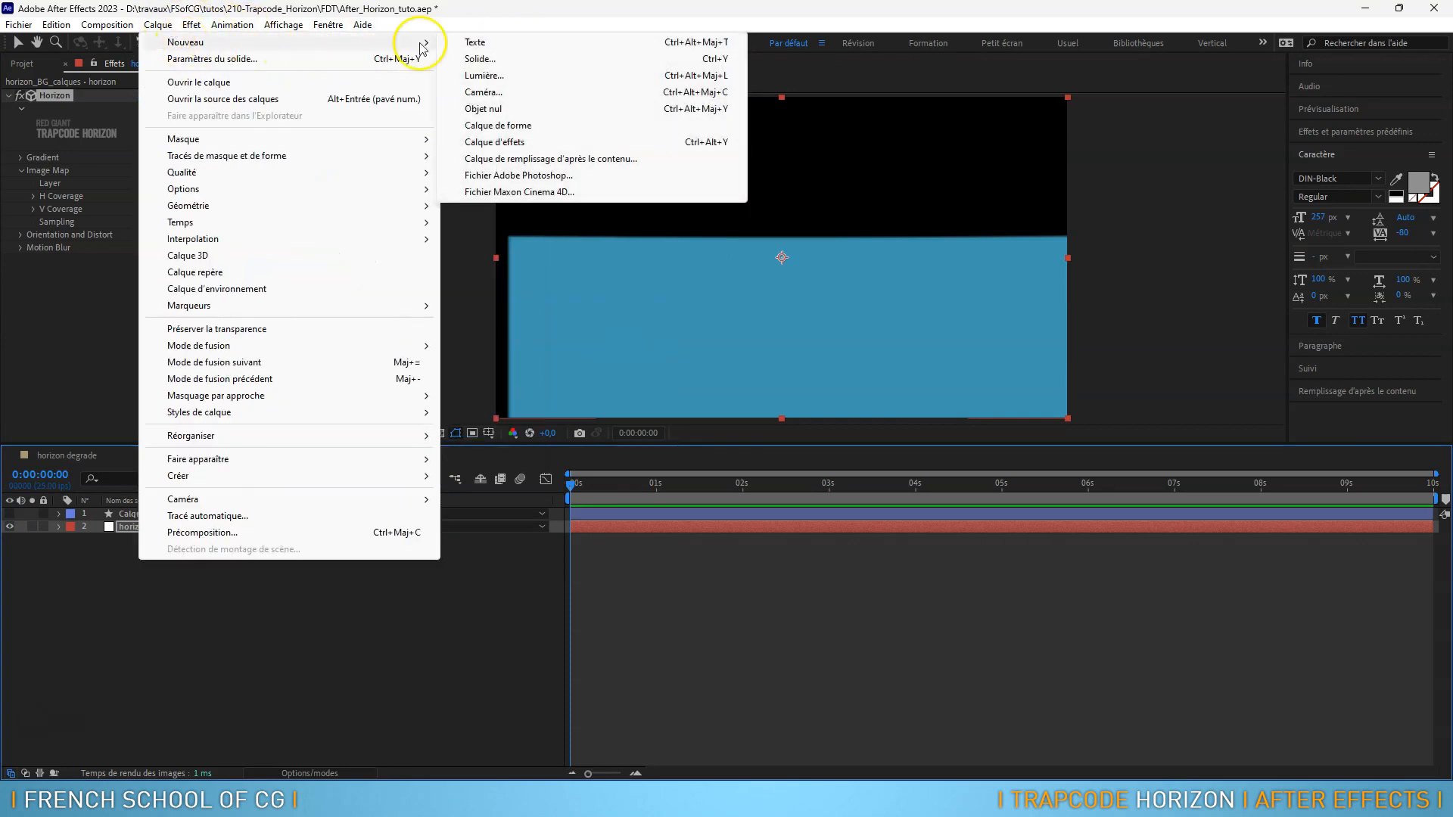
left_click(484, 93)
left_click(835, 512)
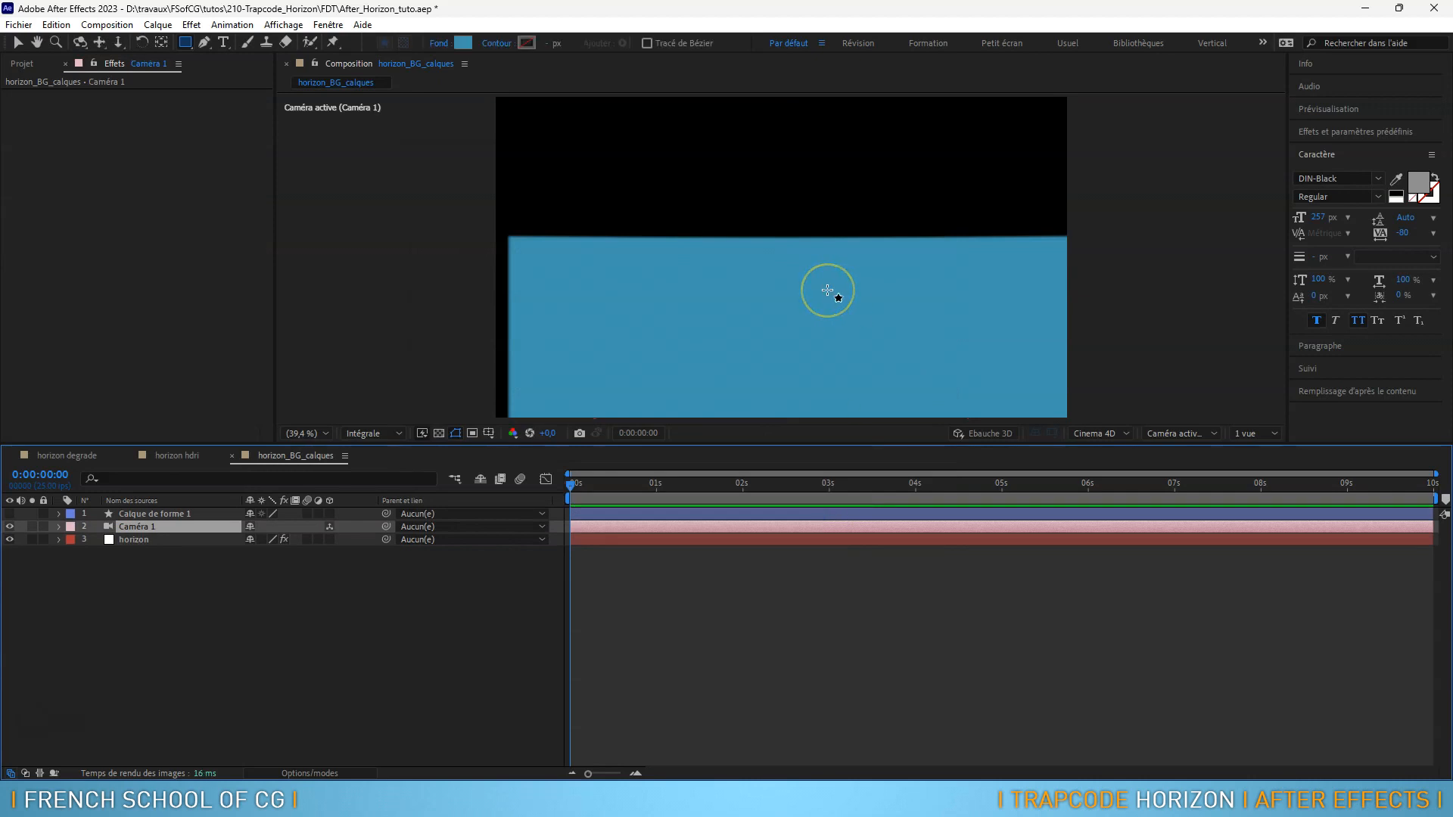
key("v")
left_click_drag(726, 261, 683, 274, "alt")
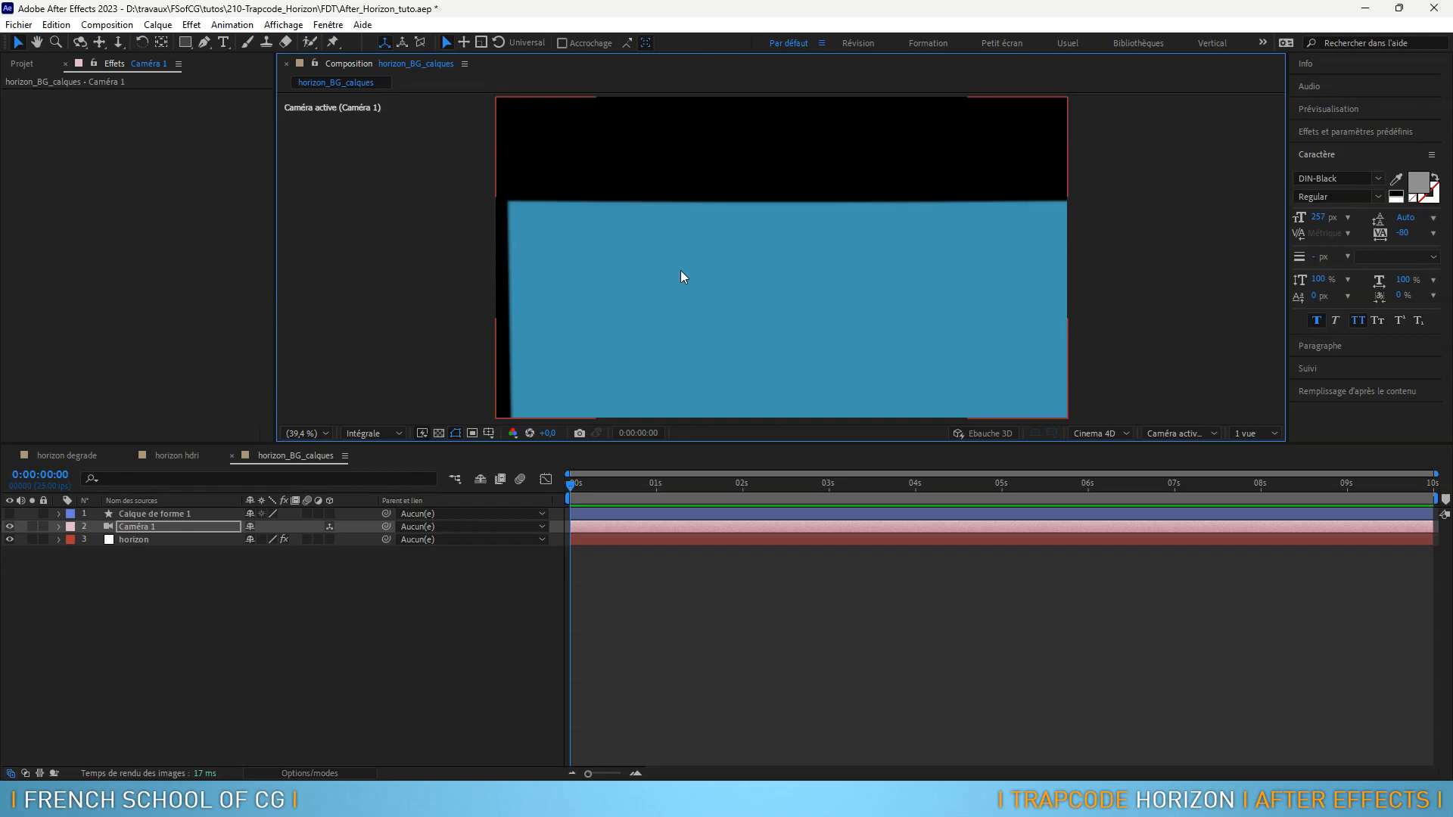
Select the horizon layer and look through the RG Trapcode effects, including Mir 3 and Particular
key("ctrl+0")
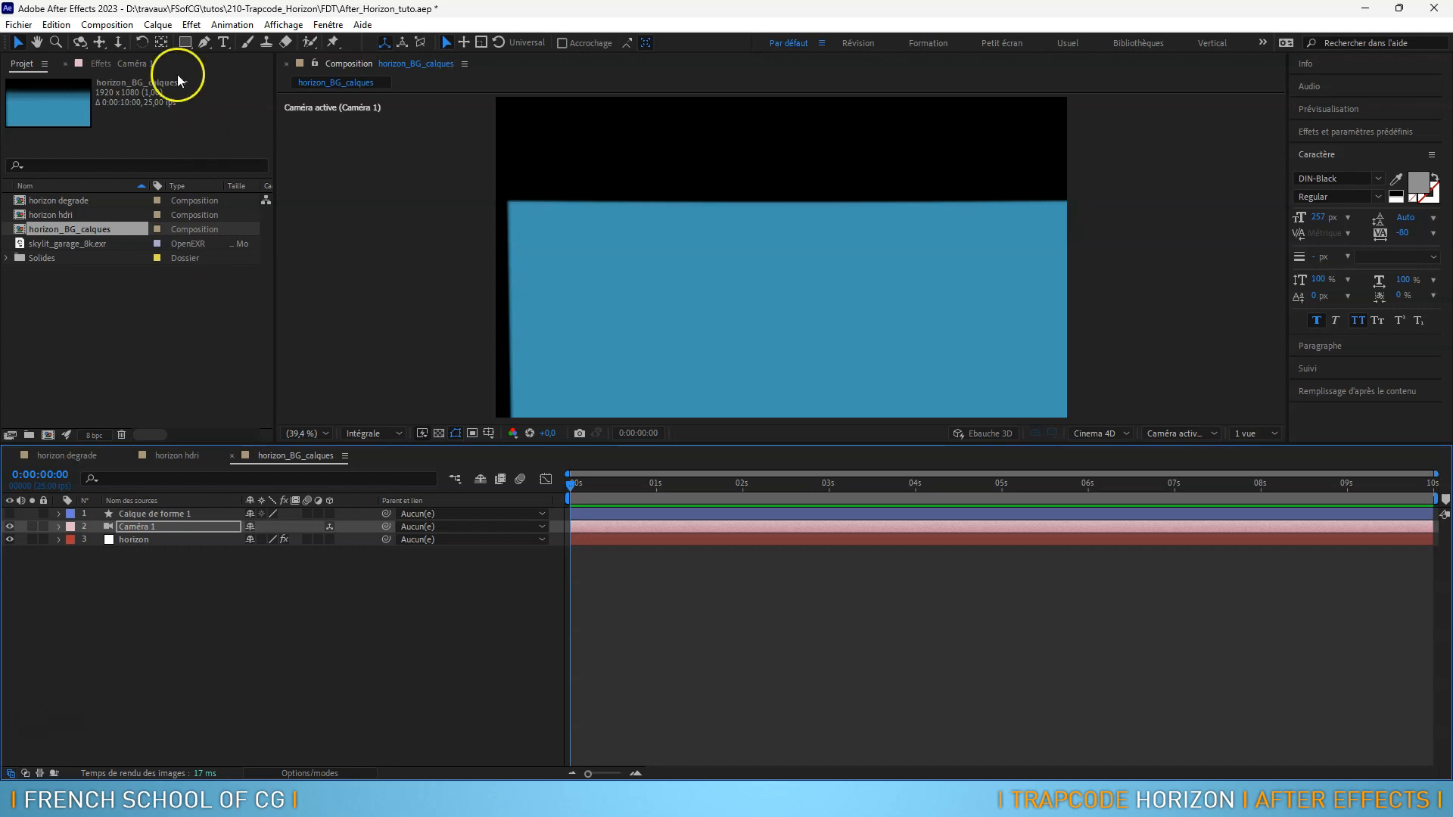
left_click(191, 25)
left_click(170, 694)
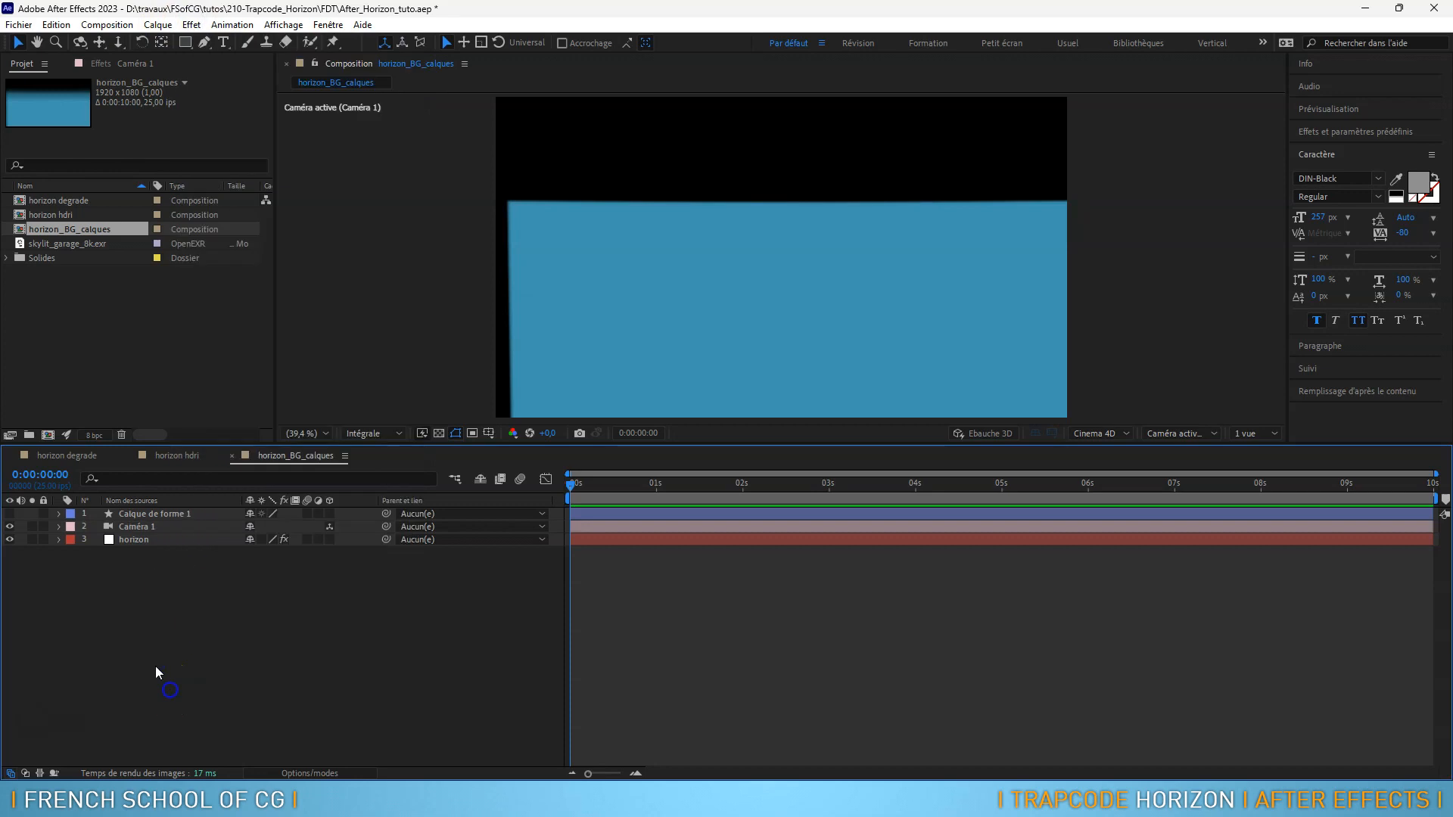
left_click(146, 540)
left_click(191, 24)
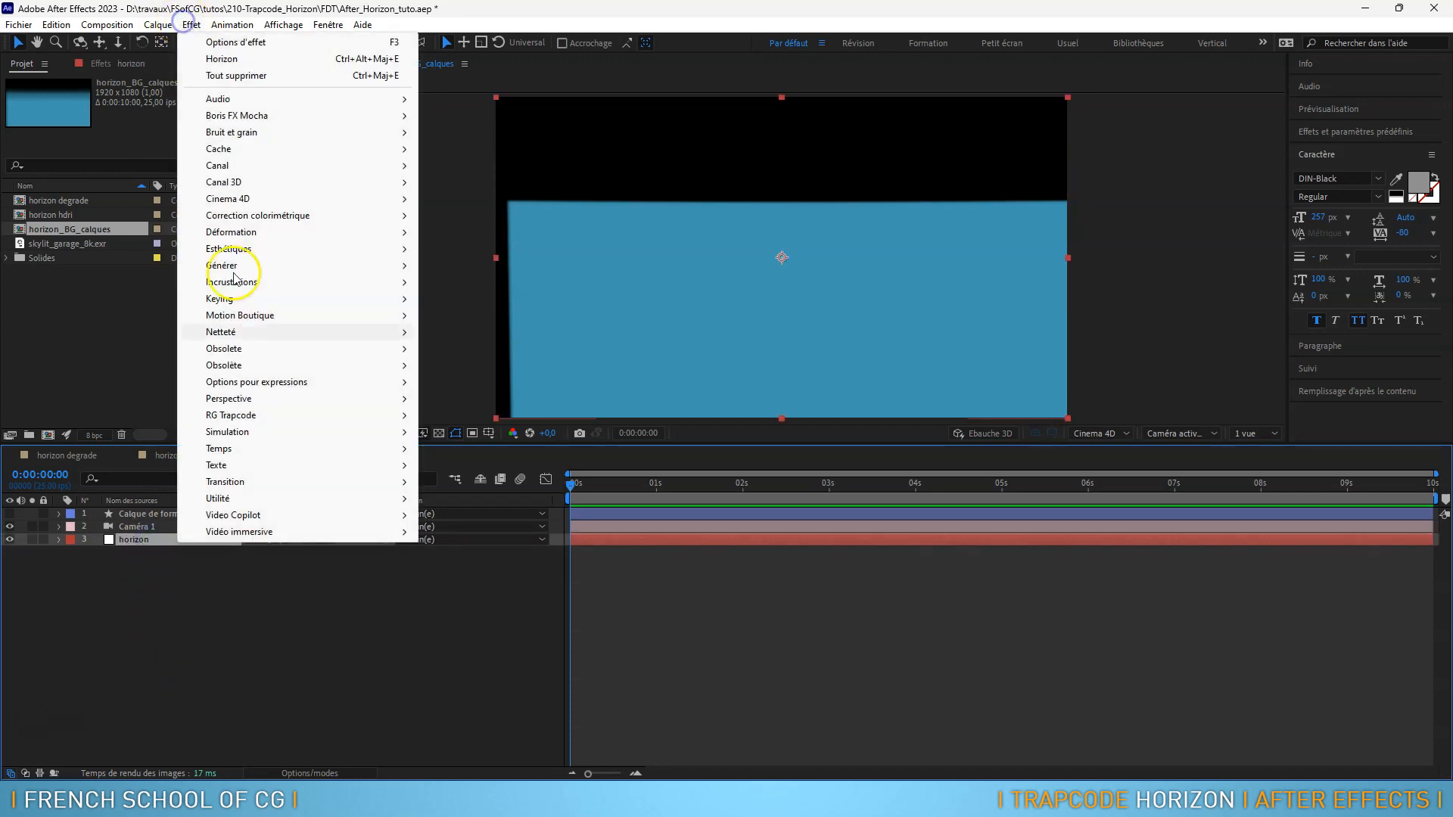
mouse_move(272, 413)
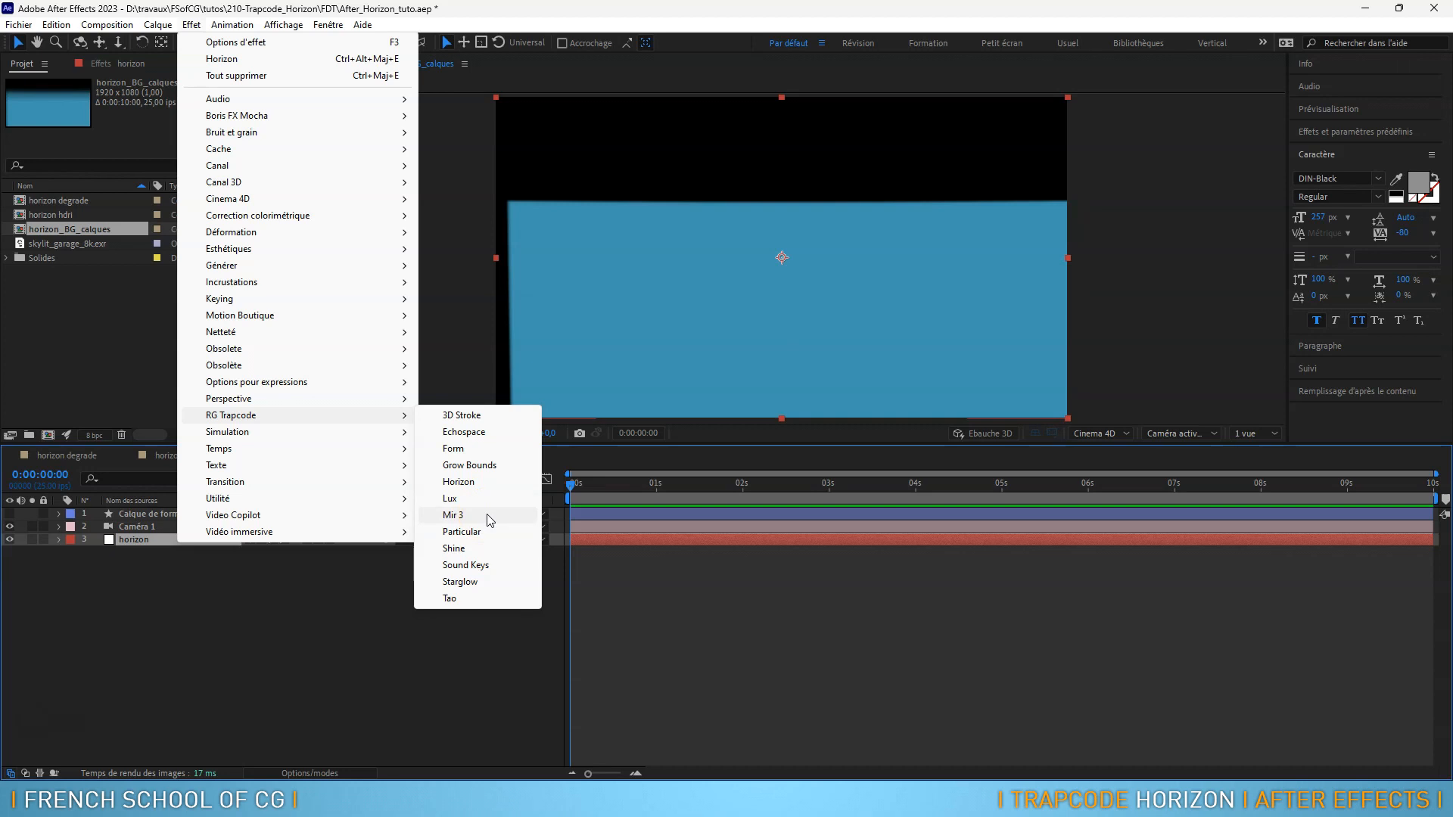
left_click(481, 531)
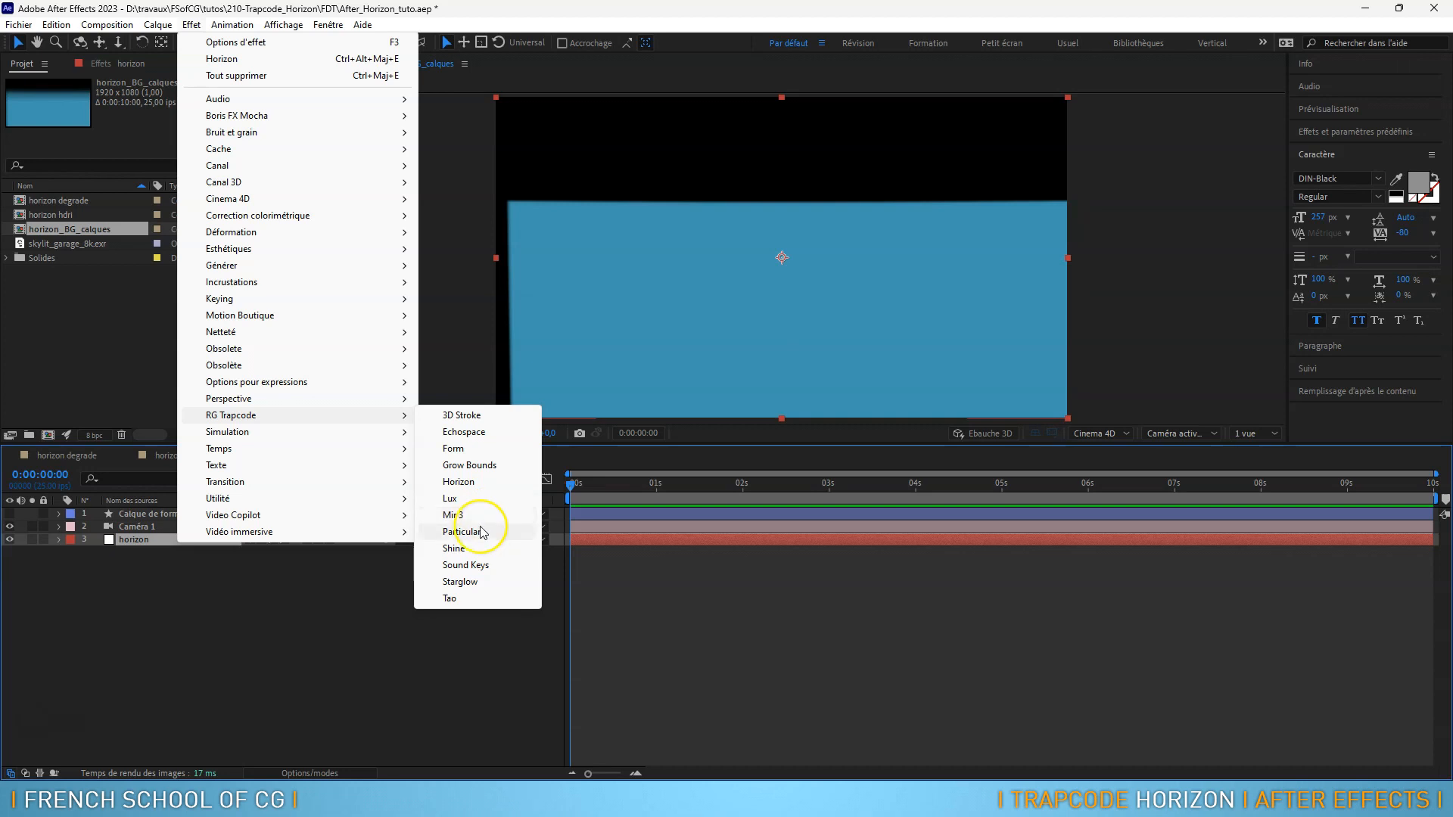